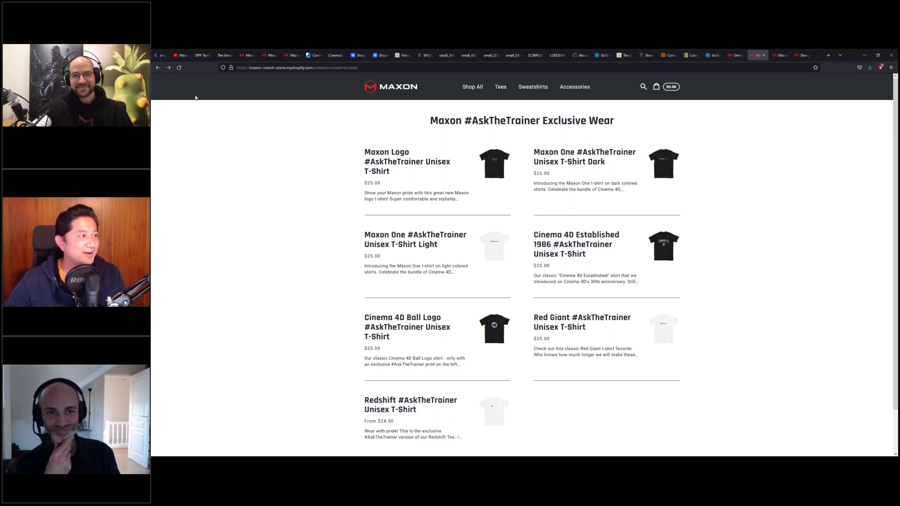
Show the Maxon Training Team YouTube channel, and review the elementary knowledge tests on the Maxon certification page
{"action": "left_click", "coordinate": [180, 56]}
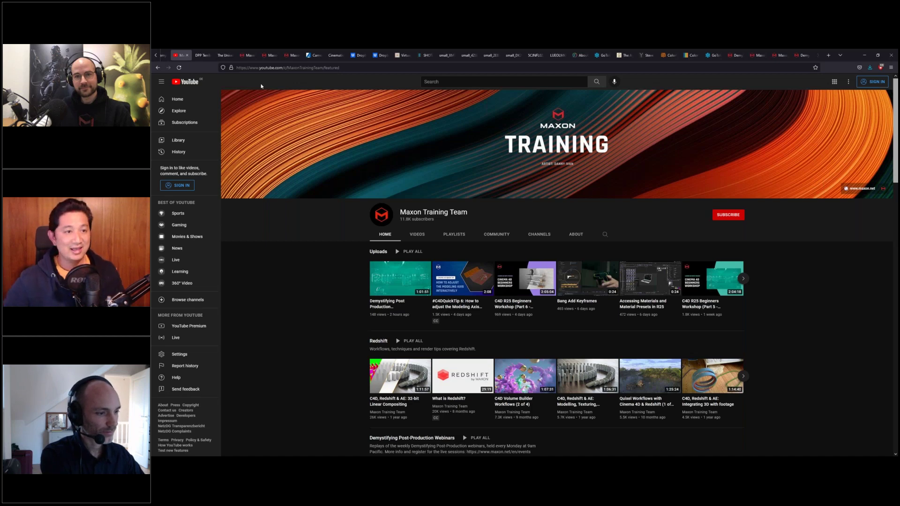
{"action": "left_click", "coordinate": [783, 55]}
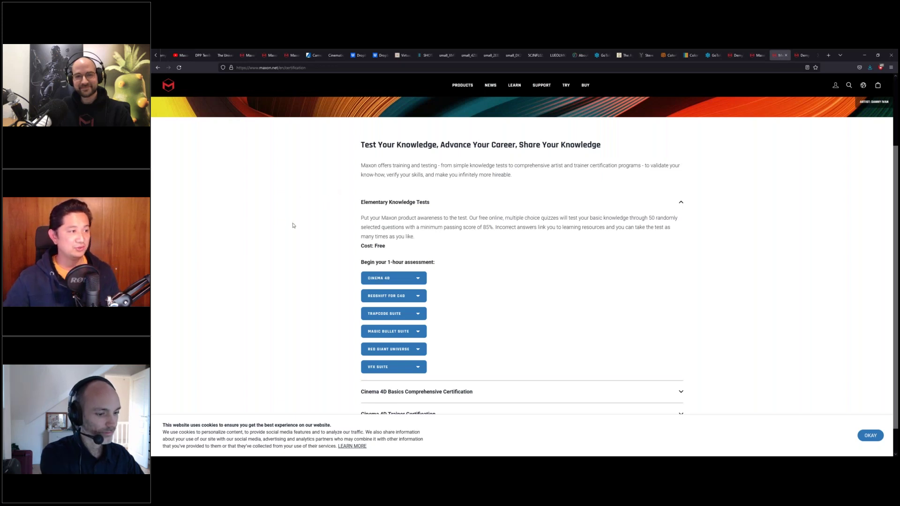
{"action": "scroll", "coordinate": [293, 225], "scroll_direction": "up", "scroll_amount": 2}
{"action": "scroll", "coordinate": [293, 227], "scroll_direction": "down", "scroll_amount": 2}
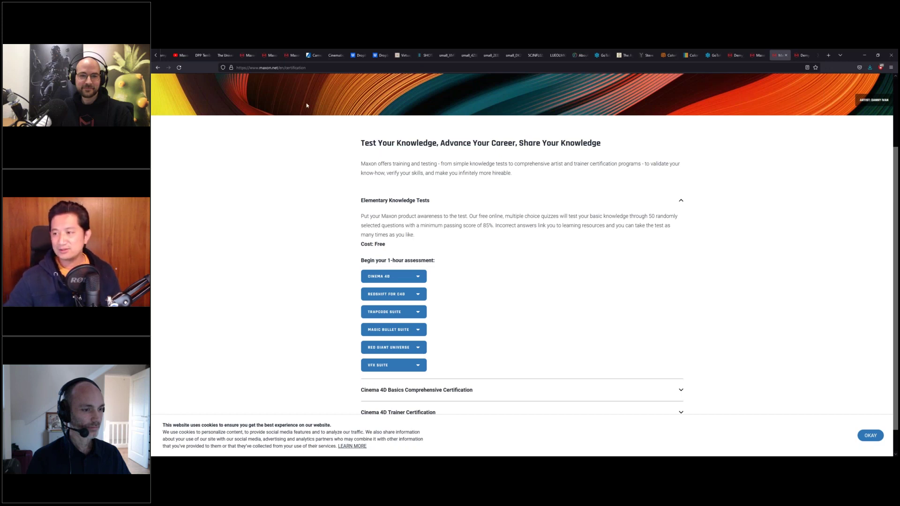
{"action": "scroll", "coordinate": [311, 113], "scroll_direction": "down", "scroll_amount": 1}
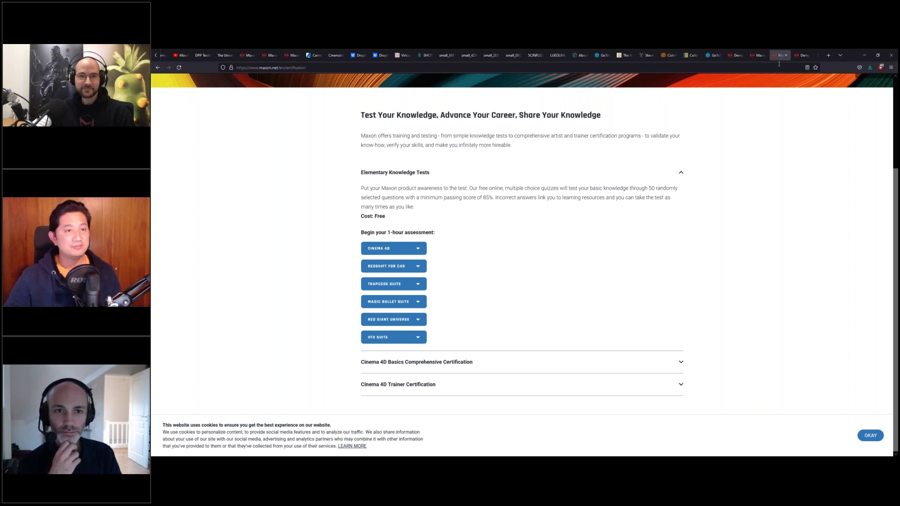
Look through the Maxon event page for the Demystifying Post-Production color management webinars
{"action": "left_click", "coordinate": [796, 56]}
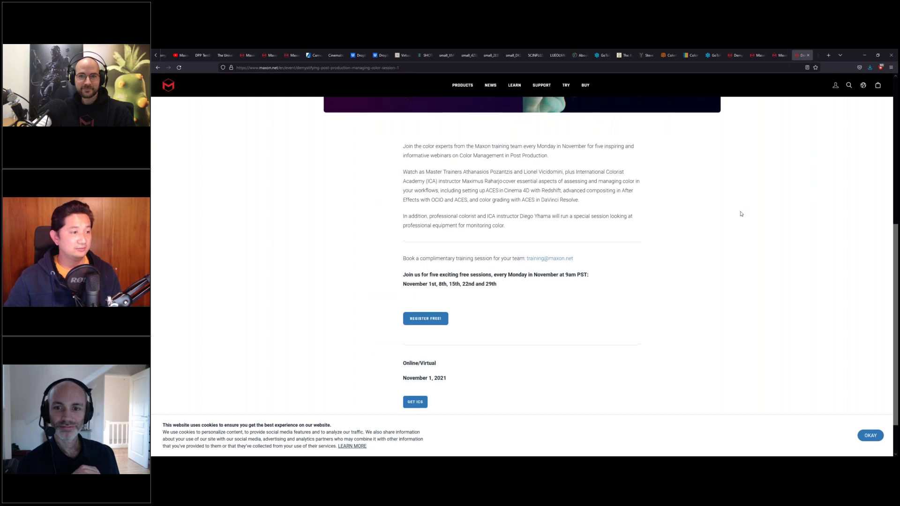
{"action": "scroll", "coordinate": [741, 214], "scroll_direction": "up", "scroll_amount": 5}
{"action": "scroll", "coordinate": [741, 213], "scroll_direction": "down", "scroll_amount": 3}
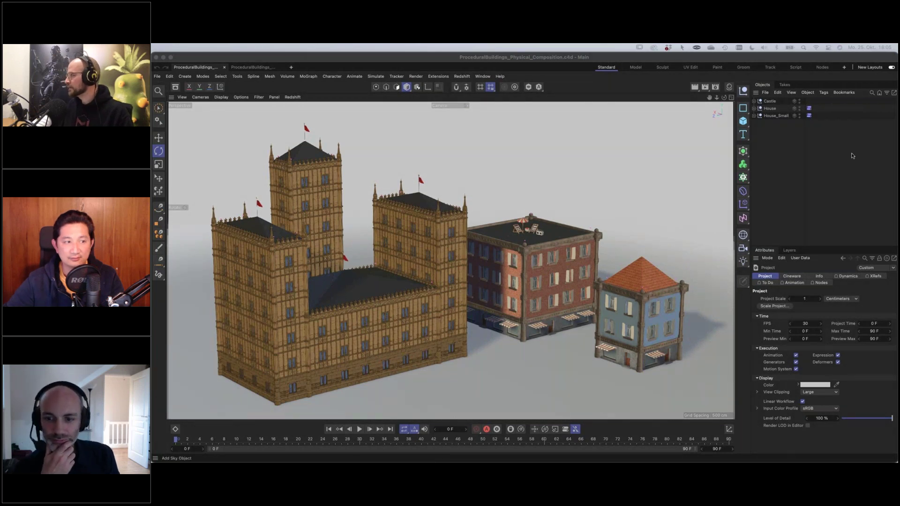
In Cinema 4D, set the House_Small building controls to 6 segments in Y and 3 segments in Z
{"action": "left_click", "coordinate": [809, 116]}
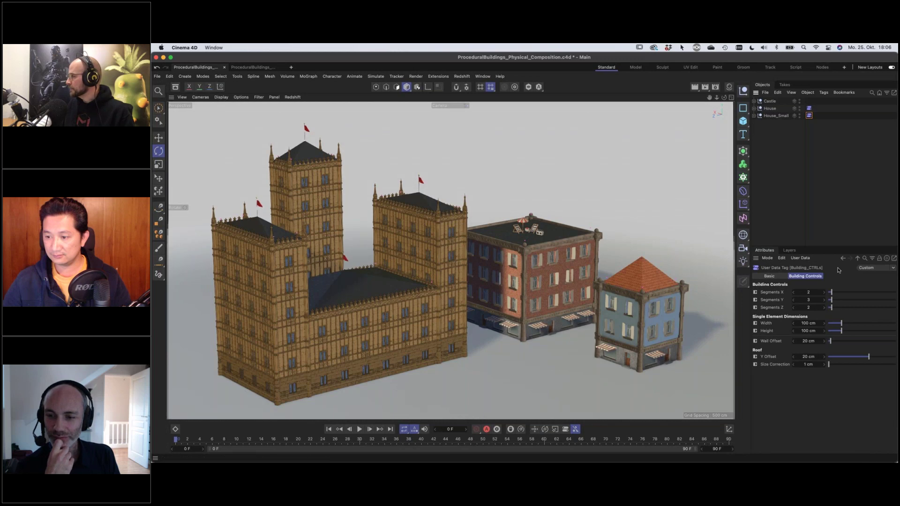
{"action": "mouse_move", "coordinate": [830, 292]}
{"action": "left_mouse_down"}
{"action": "mouse_move", "coordinate": [851, 309]}
{"action": "mouse_move", "coordinate": [834, 310]}
{"action": "left_mouse_up"}
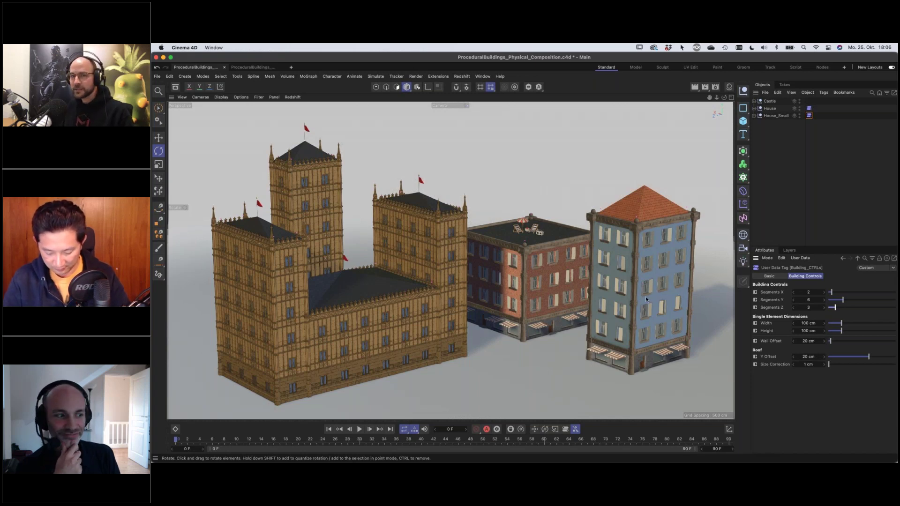
Switch to the ProceduralBuildings_Start project and examine its door, window, corner and roof modules in perspective
{"action": "left_click", "coordinate": [257, 68]}
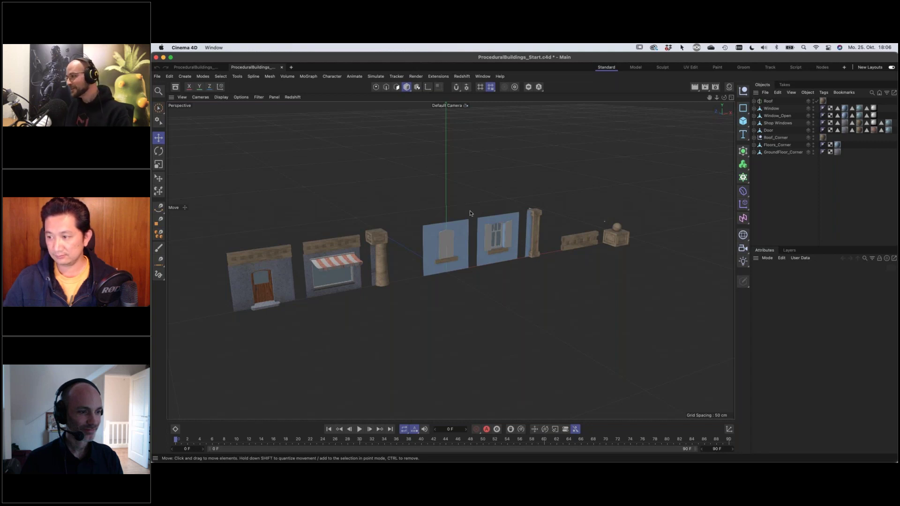
{"action": "left_click_drag", "start_coordinate": [348, 268], "coordinate": [442, 273], "text": "alt"}
{"action": "scroll", "coordinate": [456, 262], "scroll_direction": "up", "scroll_amount": 2}
{"action": "scroll", "coordinate": [463, 271], "scroll_direction": "up", "scroll_amount": 3}
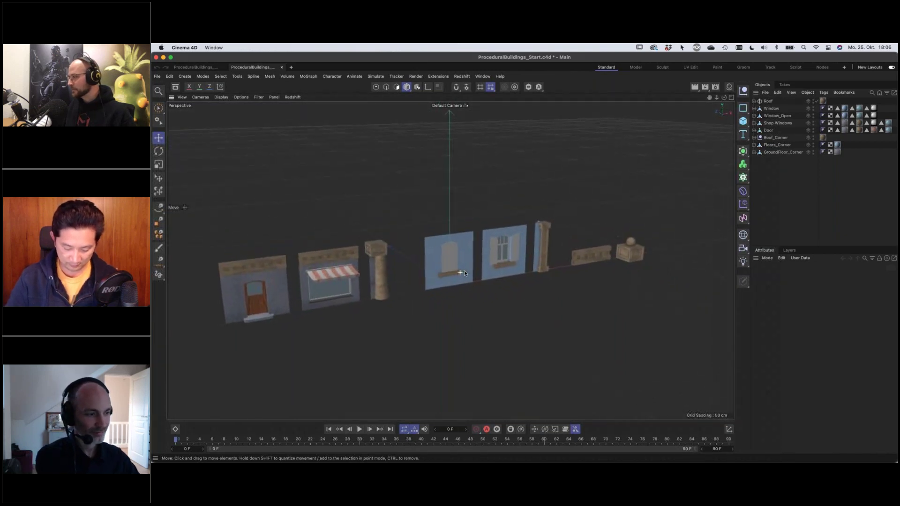
{"action": "mouse_move", "coordinate": [459, 269]}
{"action": "left_mouse_down", "text": "alt"}
{"action": "mouse_move", "coordinate": [438, 268]}
{"action": "mouse_move", "coordinate": [443, 263]}
{"action": "left_mouse_up", "text": "alt"}
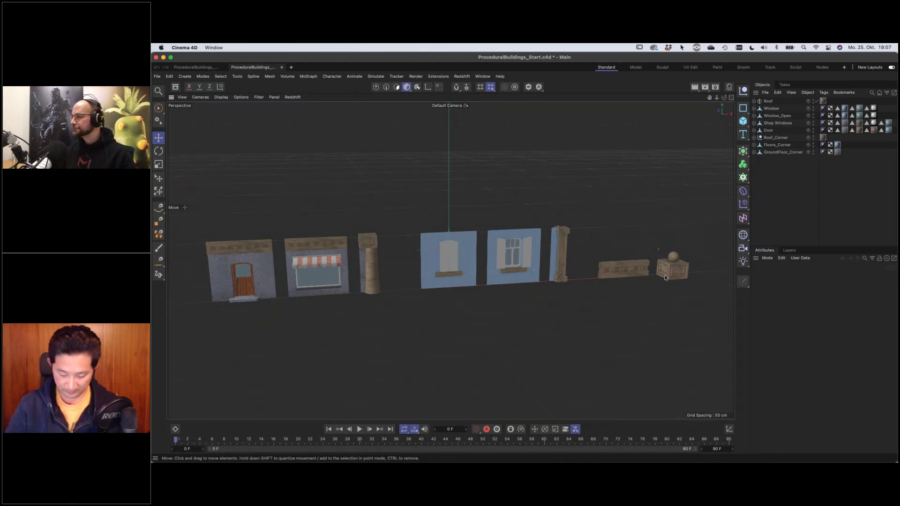
Select all the building modules from Roof to GroundFloor_Corner and examine their axis positions in the front view
{"action": "left_click_drag", "start_coordinate": [784, 169], "coordinate": [763, 100]}
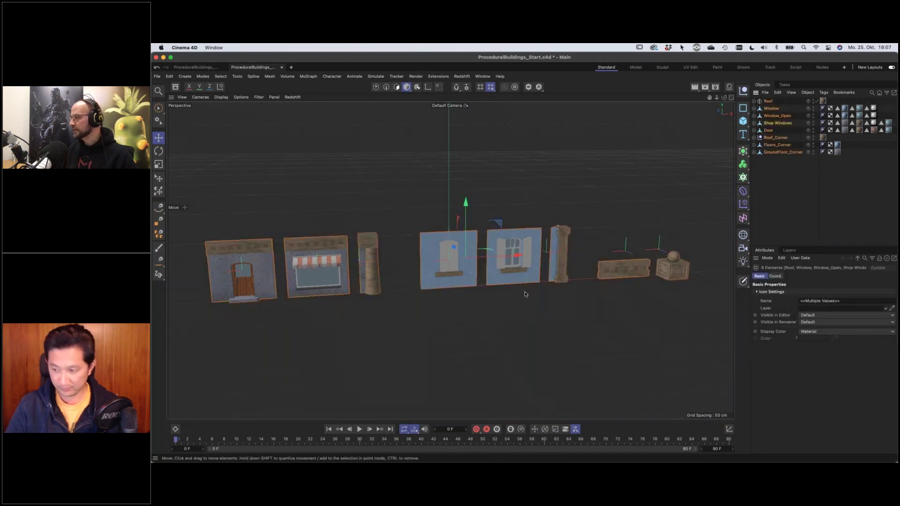
{"action": "left_click_drag", "start_coordinate": [491, 271], "coordinate": [517, 283], "text": "alt"}
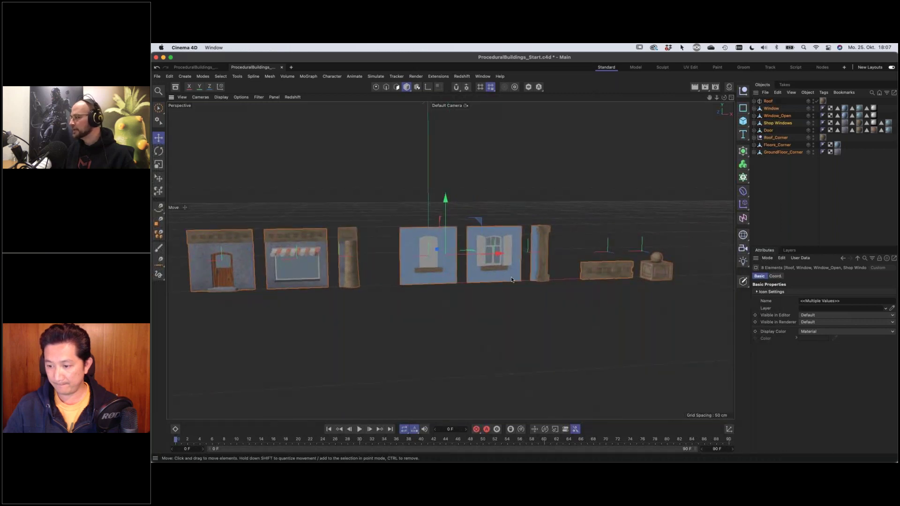
{"action": "middle_click", "coordinate": [511, 280]}
{"action": "middle_click", "coordinate": [588, 338]}
{"action": "scroll", "coordinate": [354, 274], "scroll_direction": "up", "scroll_amount": 2}
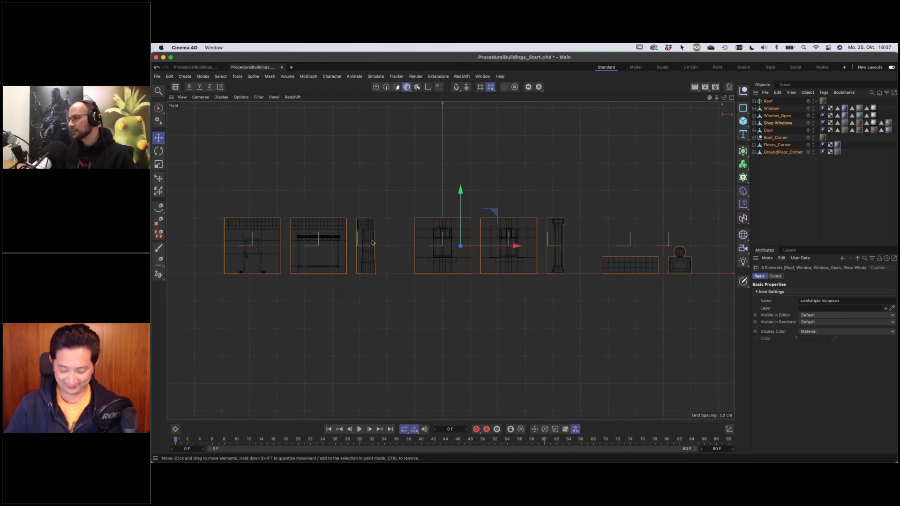
Examine the axis positions of the selected modules from above, with a close look at the upper-floor corner column
{"action": "key", "text": "F5"}
{"action": "key", "text": "F2"}
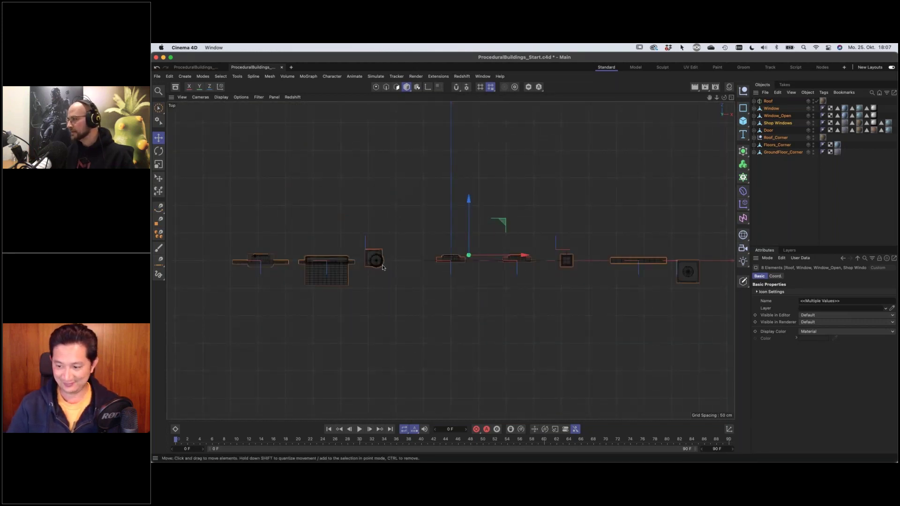
{"action": "scroll", "coordinate": [572, 258], "scroll_direction": "up", "scroll_amount": 1}
{"action": "scroll", "coordinate": [572, 259], "scroll_direction": "up", "scroll_amount": 10}
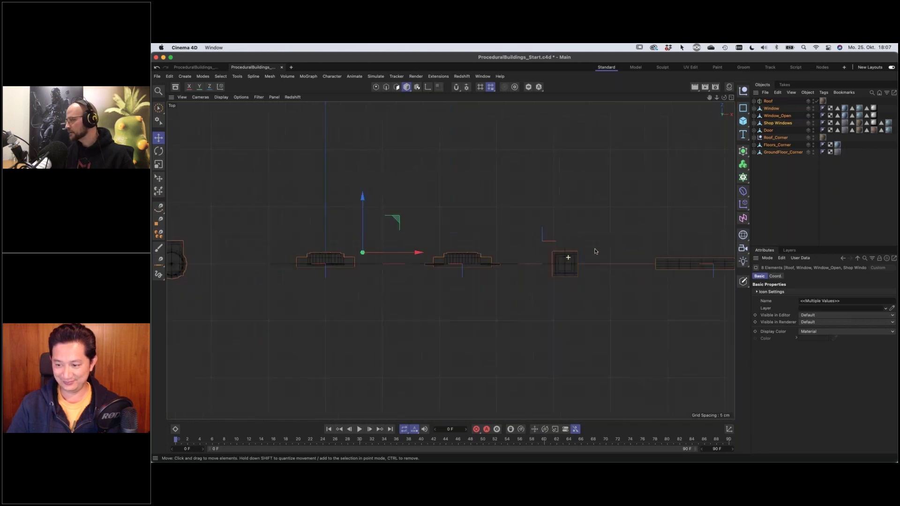
{"action": "middle_click_drag", "start_coordinate": [513, 282], "coordinate": [456, 236], "text": "alt"}
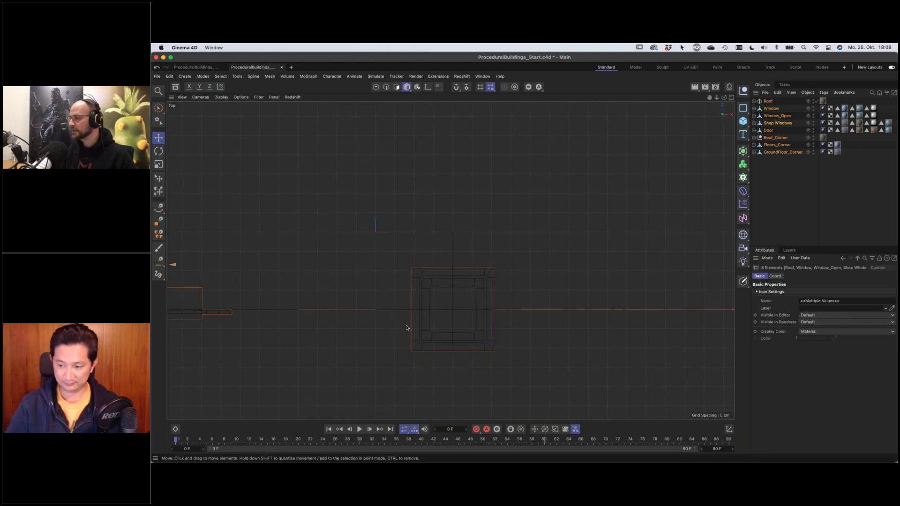
{"action": "scroll", "coordinate": [459, 287], "scroll_direction": "down", "scroll_amount": 10}
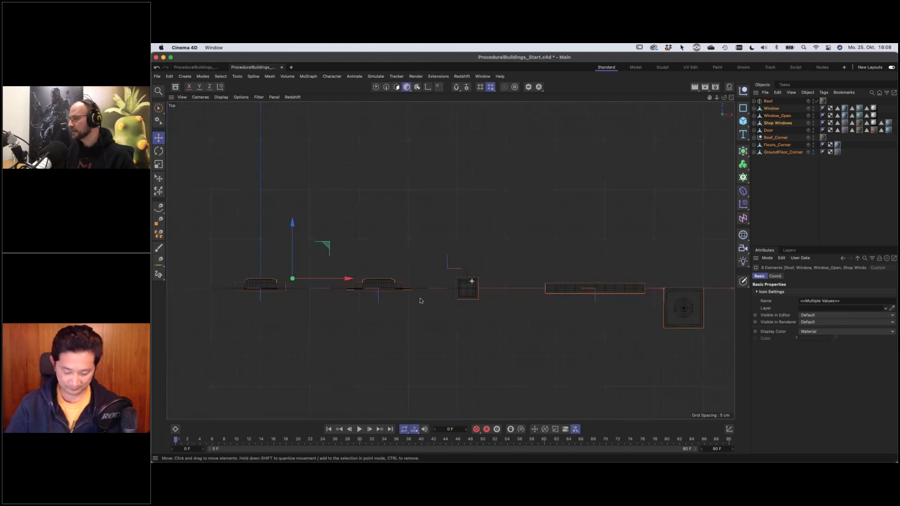
{"action": "middle_click_drag", "start_coordinate": [409, 303], "coordinate": [443, 302]}
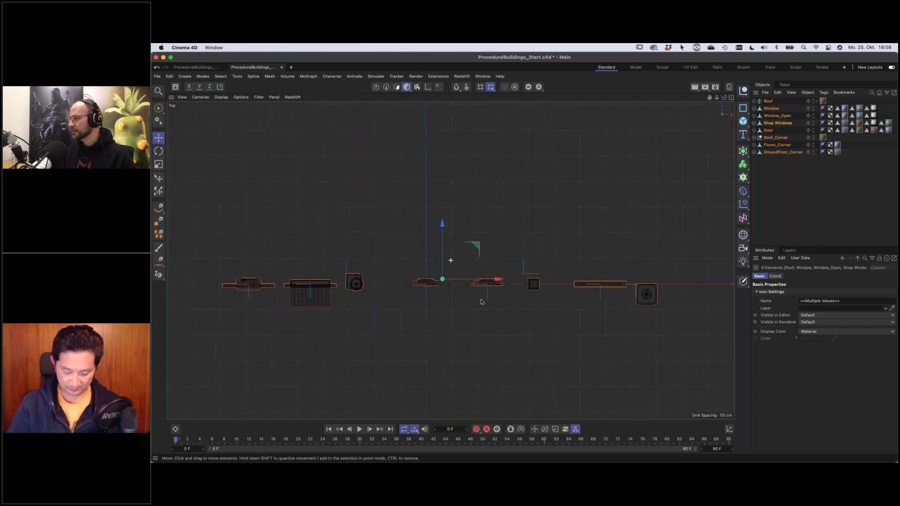
Return to the perspective view and examine the selected modules up close from behind and from the front
{"action": "middle_click", "coordinate": [442, 302]}
{"action": "middle_click", "coordinate": [347, 207]}
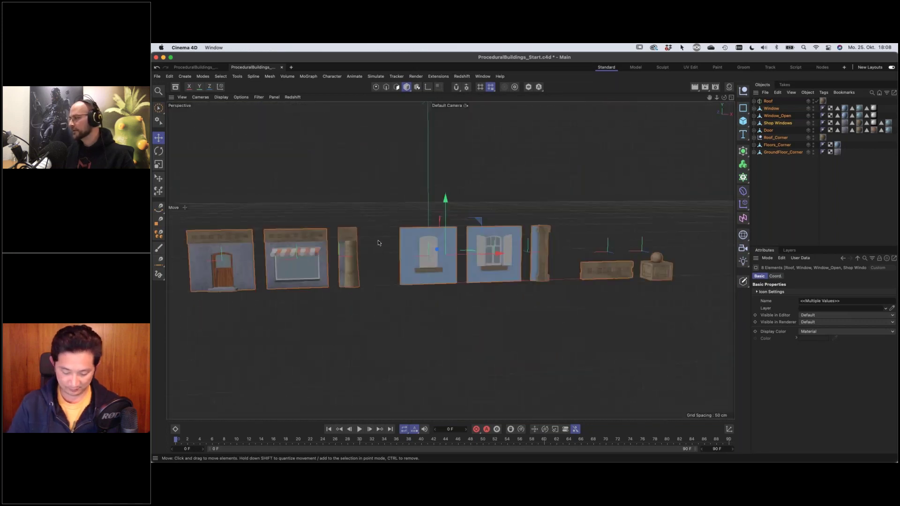
{"action": "left_click_drag", "start_coordinate": [414, 263], "coordinate": [420, 246], "text": "alt"}
{"action": "right_click_drag", "start_coordinate": [420, 246], "coordinate": [410, 284], "text": "alt"}
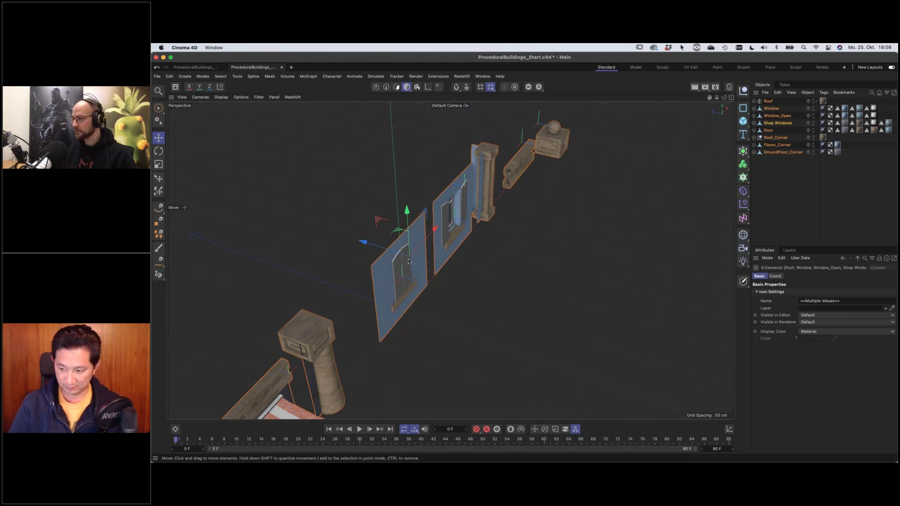
{"action": "left_click_drag", "start_coordinate": [408, 261], "coordinate": [445, 257], "text": "alt"}
{"action": "scroll", "coordinate": [446, 257], "scroll_direction": "down", "scroll_amount": 6}
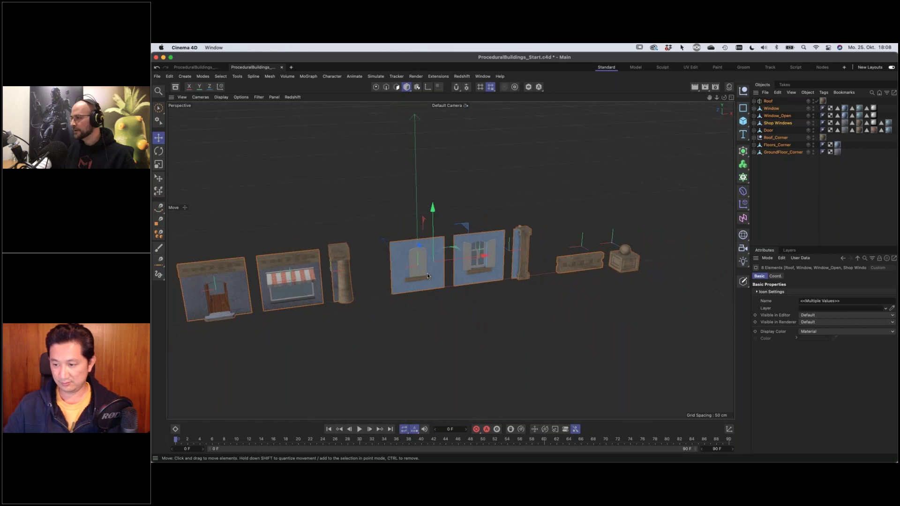
{"action": "scroll", "coordinate": [431, 273], "scroll_direction": "up", "scroll_amount": 2}
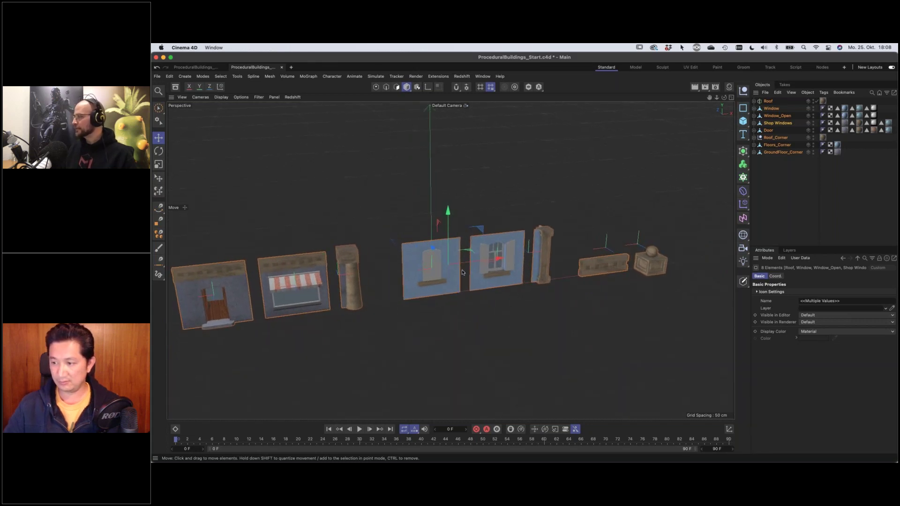
Add a null object and name it "Wall Elements"
{"action": "left_click", "coordinate": [742, 92]}
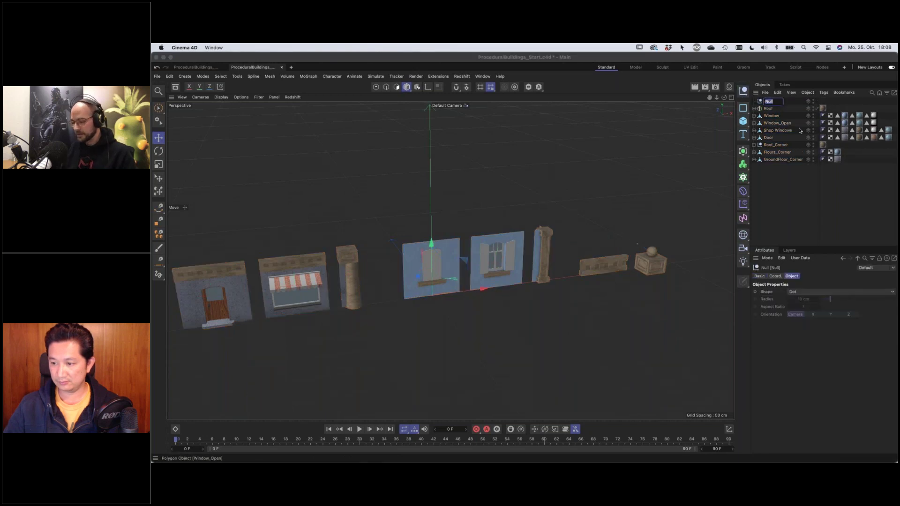
{"action": "type", "text": "Wi"}
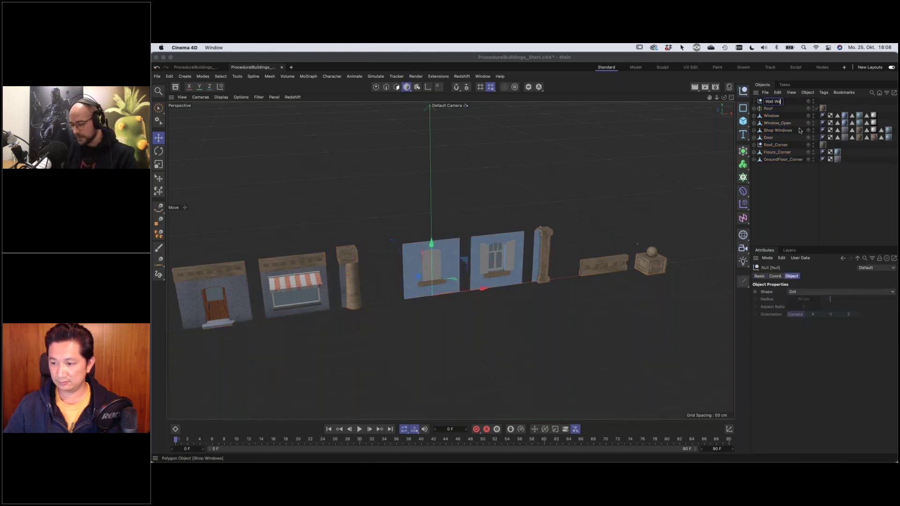
{"action": "type", "text": "ll Elements"}
Group all the building modules under the Wall Elements null, and hide it in both the editor and the renderer
{"action": "left_click_drag", "start_coordinate": [782, 169], "coordinate": [770, 104]}
{"action": "left_click", "coordinate": [754, 101]}
{"action": "left_click", "coordinate": [778, 156]}
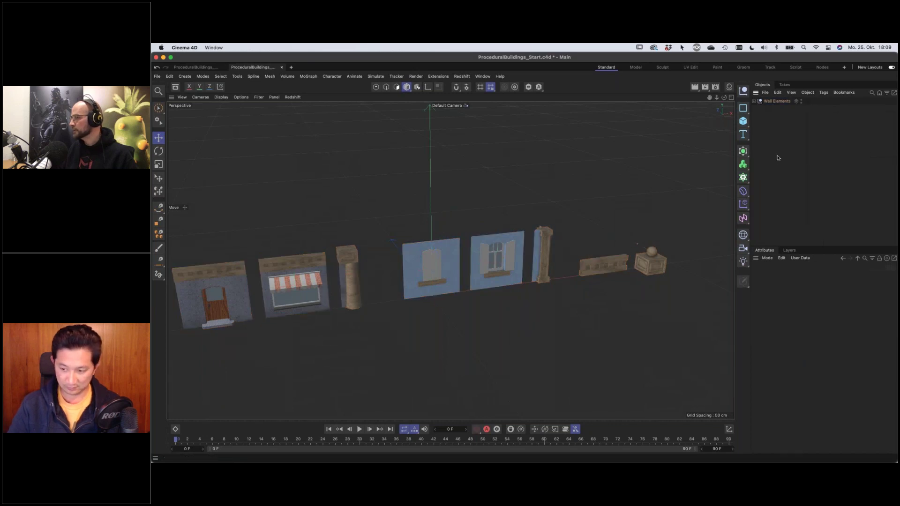
{"action": "left_click", "coordinate": [801, 102]}
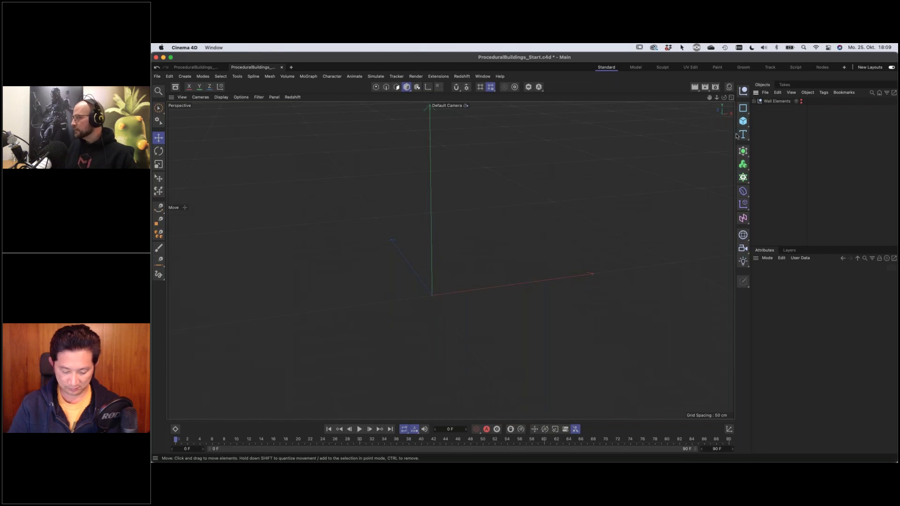
Add a cube with 2 segments each in X, Y and Z
{"action": "left_click", "coordinate": [743, 121]}
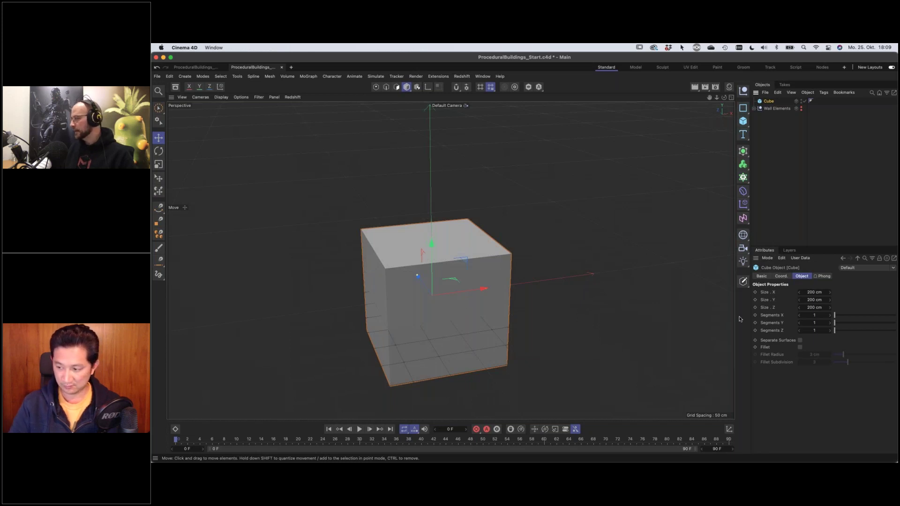
{"action": "left_click", "coordinate": [815, 315]}
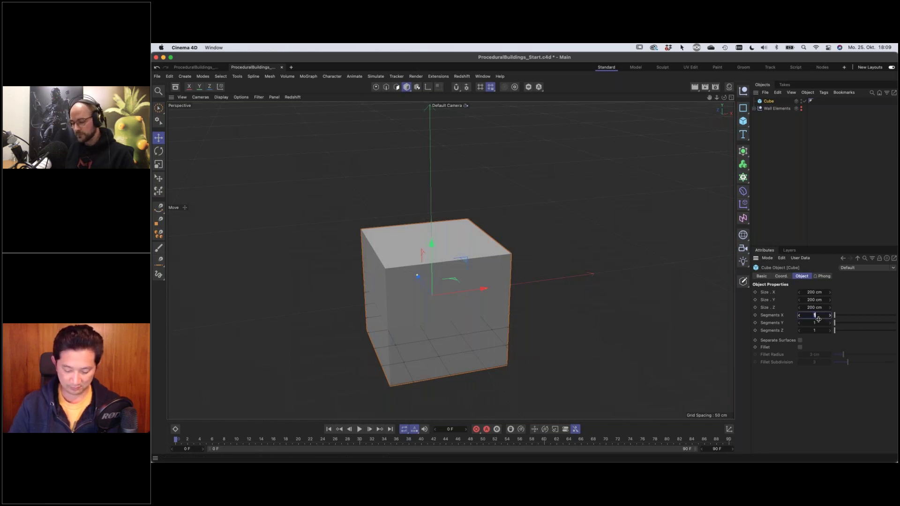
{"action": "type", "text": "2"}
{"action": "key", "text": "Tab"}
{"action": "type", "text": "2"}
{"action": "key", "text": "Tab"}
{"action": "type", "text": "2"}
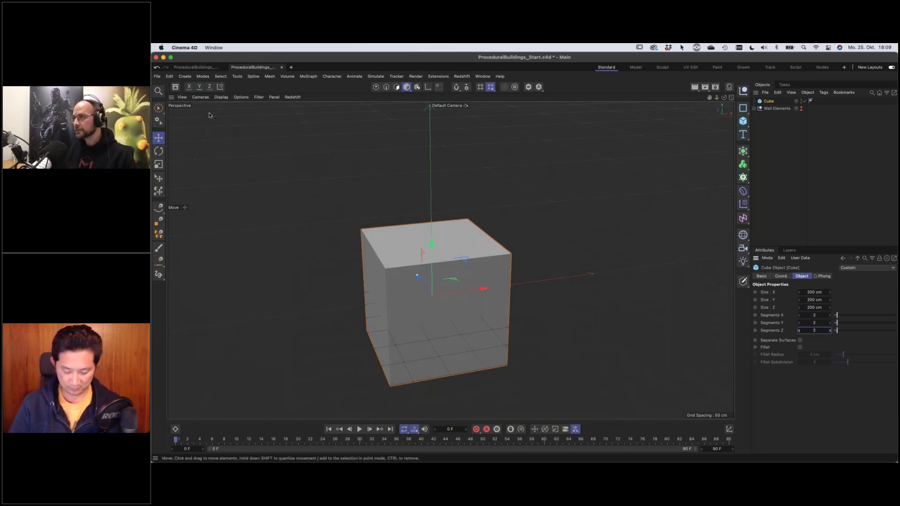
Change the viewport display to shading with lines so the cube's segments are drawn
{"action": "left_click", "coordinate": [221, 97]}
{"action": "left_click", "coordinate": [245, 115]}
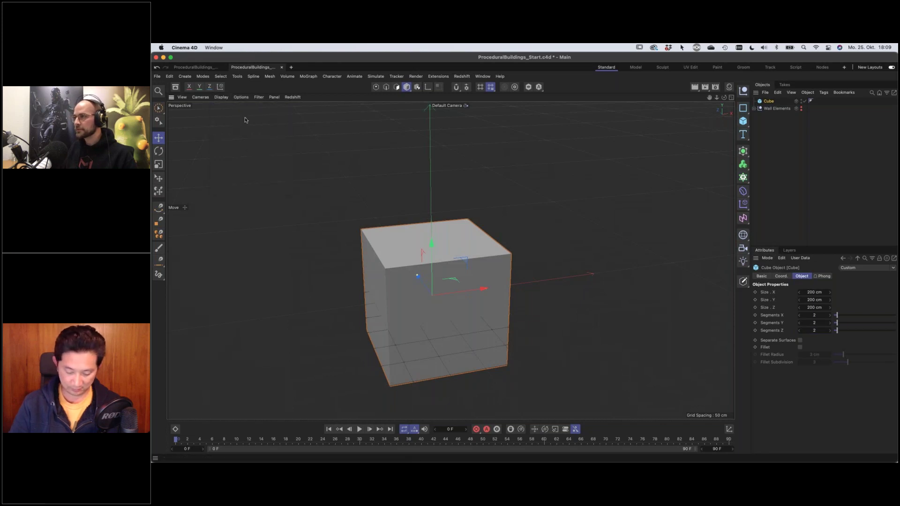
{"action": "left_click_drag", "start_coordinate": [445, 320], "coordinate": [450, 287], "text": "alt"}
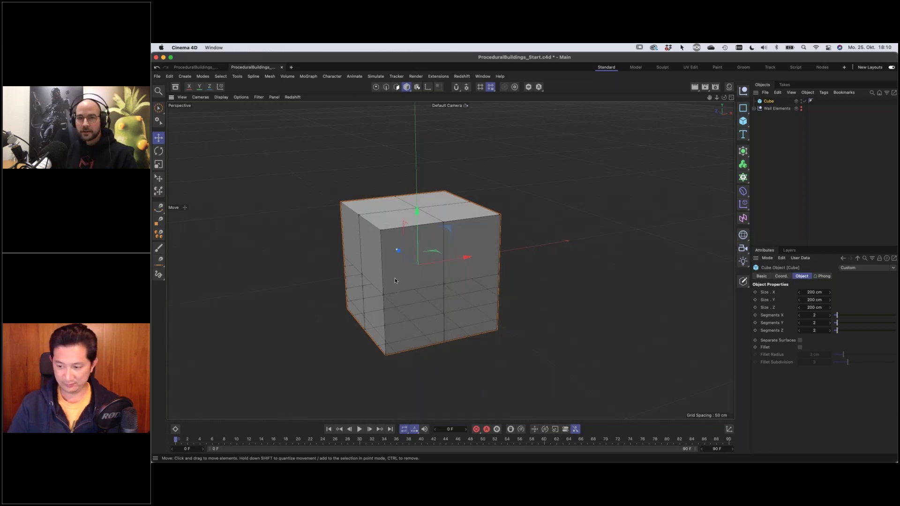
Open the Asset Browser and list the node operators in the Geometry Modifier category
{"action": "left_click", "coordinate": [176, 87]}
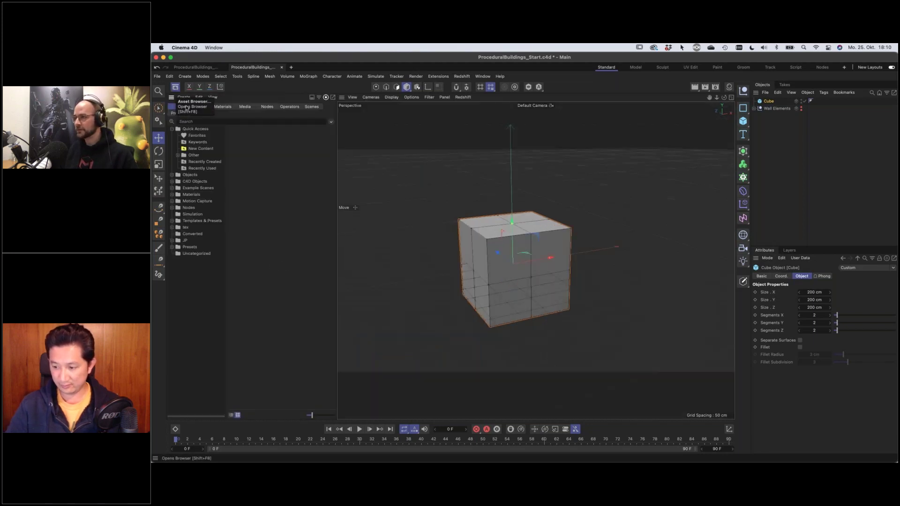
{"action": "left_click", "coordinate": [289, 108]}
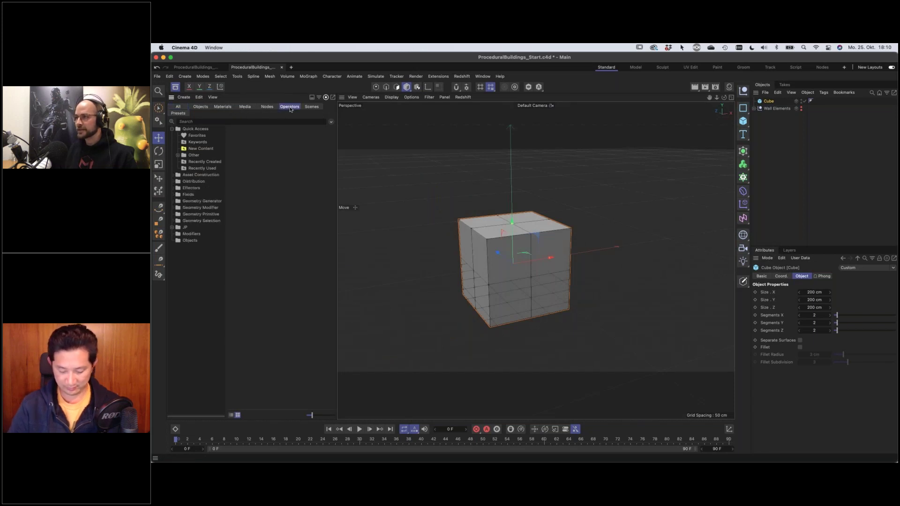
{"action": "left_click", "coordinate": [193, 208]}
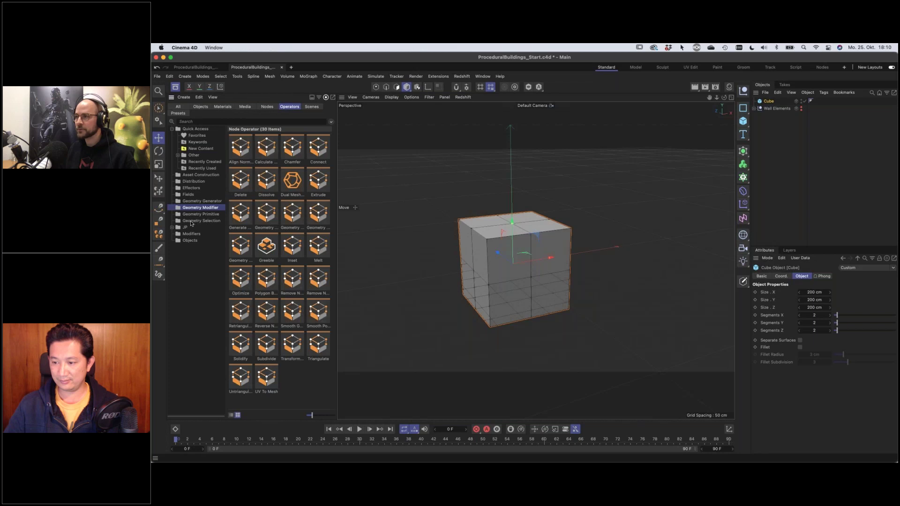
Compare the Geometry Selection and Geometry Modifier node operators, then show the Geometry Modifier assets as a compact list
{"action": "left_click", "coordinate": [191, 221]}
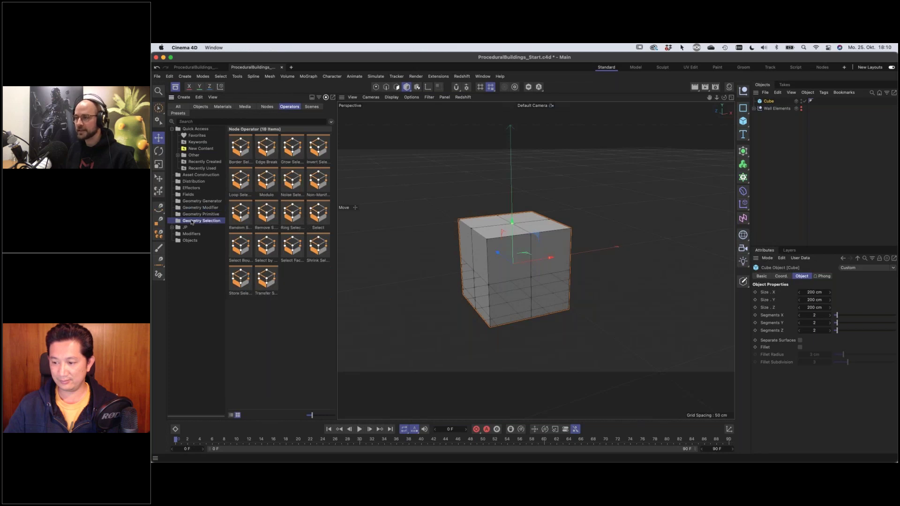
{"action": "left_click", "coordinate": [201, 208]}
{"action": "left_click", "coordinate": [211, 221]}
{"action": "left_click", "coordinate": [210, 208]}
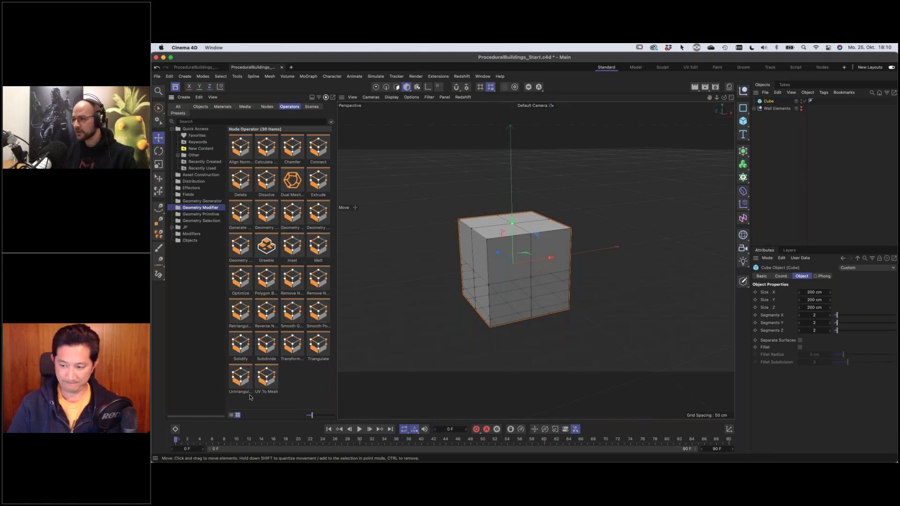
{"action": "left_click", "coordinate": [232, 416]}
{"action": "left_click_drag", "start_coordinate": [311, 417], "coordinate": [306, 416]}
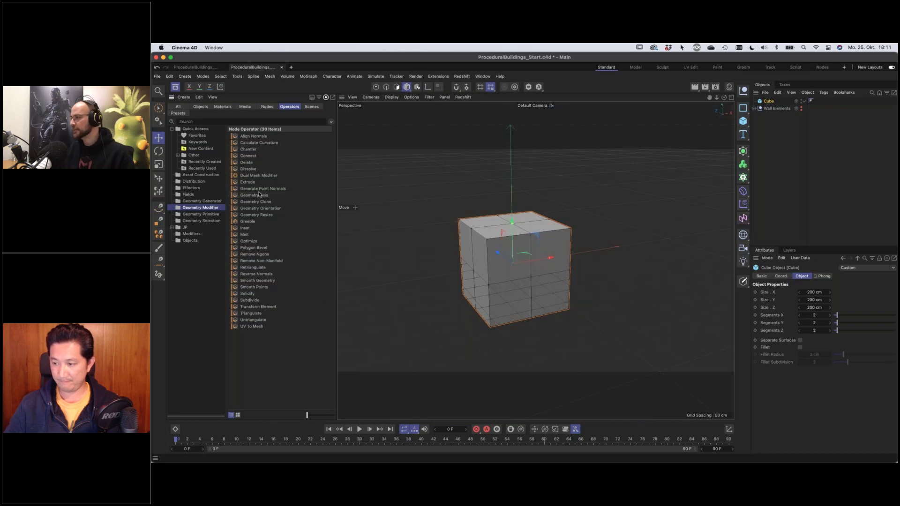
Add the Geometry Axis operator as a child of the Cube and set its Axis Y to 100%
{"action": "scroll", "coordinate": [525, 284], "scroll_direction": "up", "scroll_amount": 4}
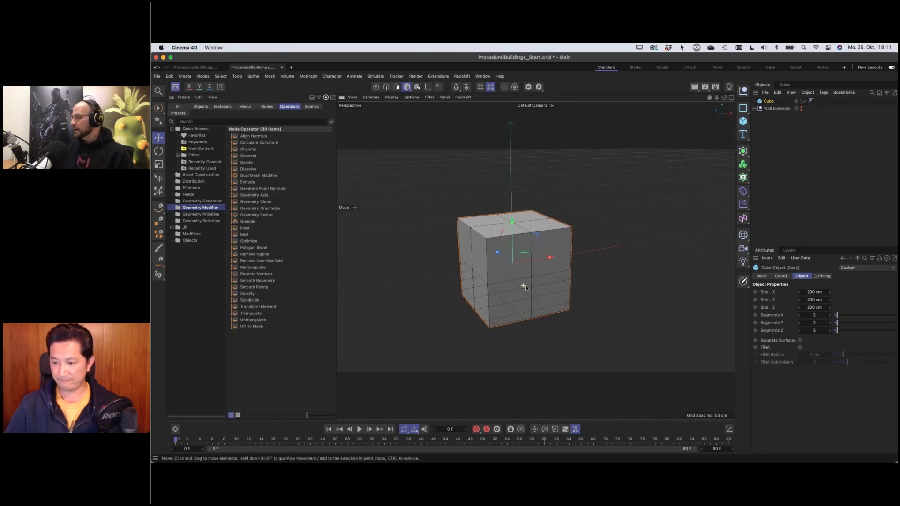
{"action": "left_click_drag", "start_coordinate": [529, 287], "coordinate": [511, 287], "text": "alt"}
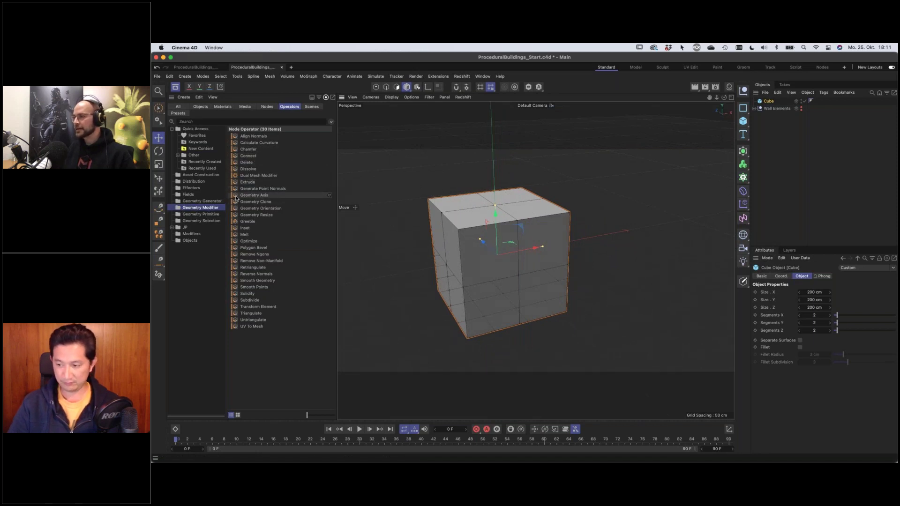
{"action": "left_click_drag", "start_coordinate": [236, 197], "coordinate": [767, 108]}
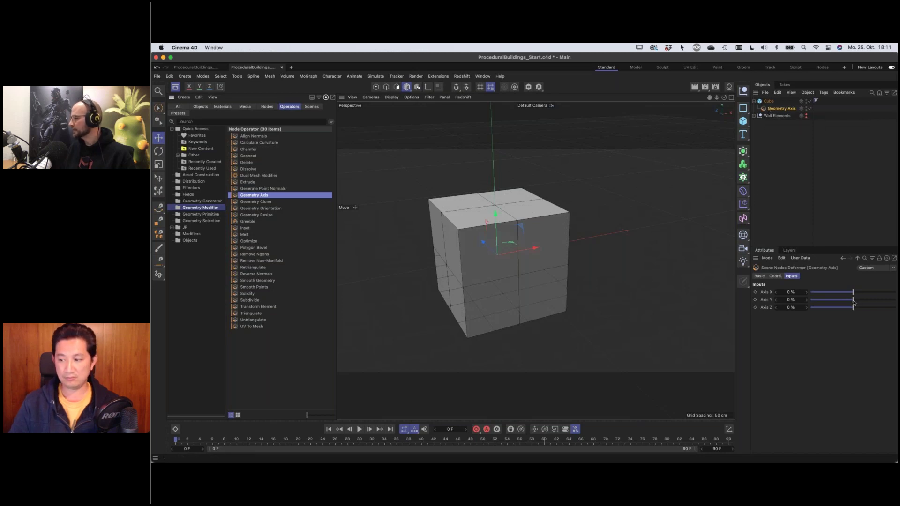
{"action": "left_click_drag", "start_coordinate": [853, 302], "coordinate": [896, 302]}
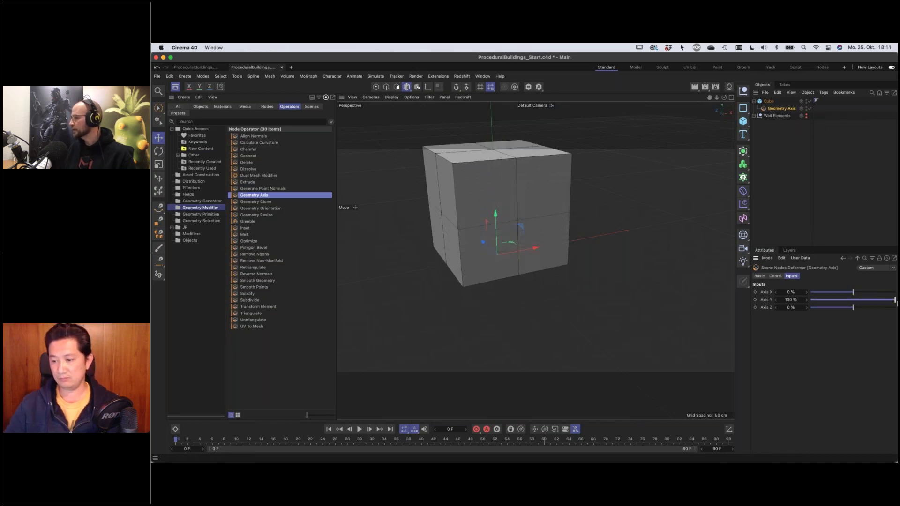
{"action": "left_click_drag", "start_coordinate": [518, 261], "coordinate": [380, 283], "text": "alt"}
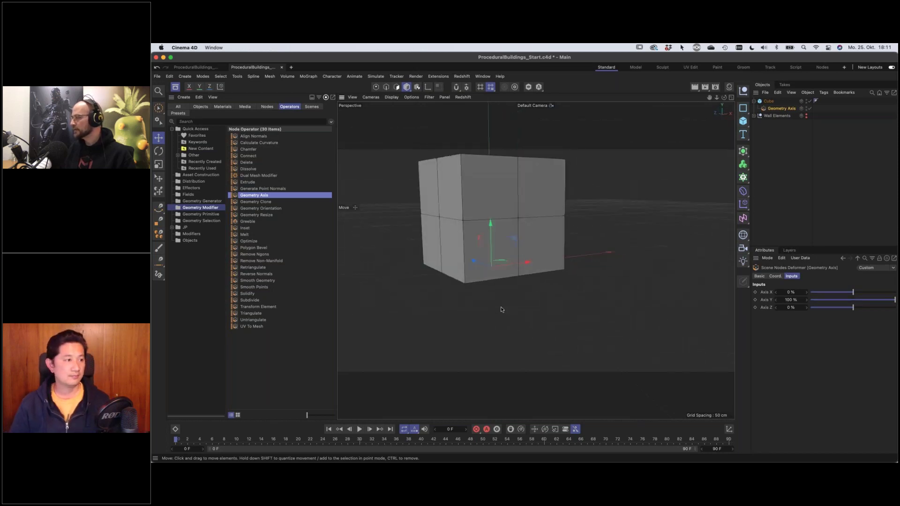
{"action": "left_click_drag", "start_coordinate": [502, 273], "coordinate": [529, 281], "text": "alt"}
Set the Cube's Y size to 400 cm and its Y segments to 4
{"action": "left_click", "coordinate": [529, 281]}
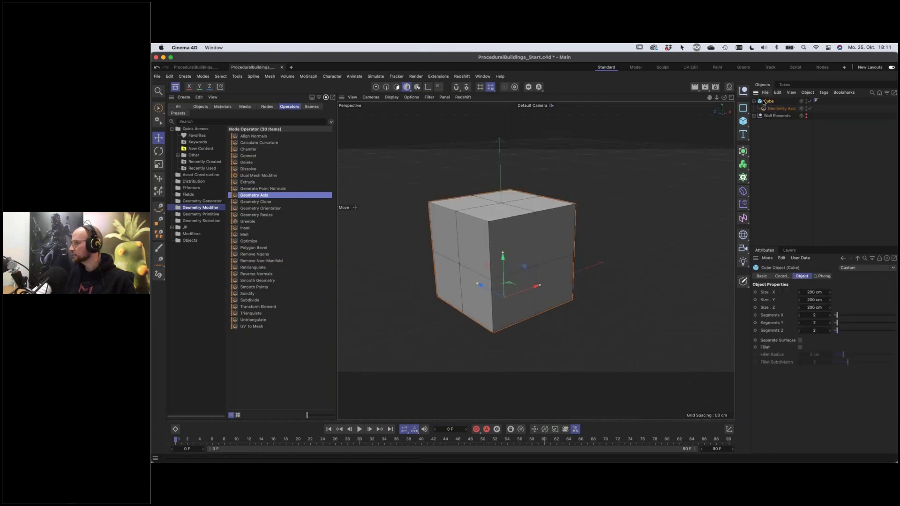
{"action": "left_click_drag", "start_coordinate": [839, 324], "coordinate": [846, 322]}
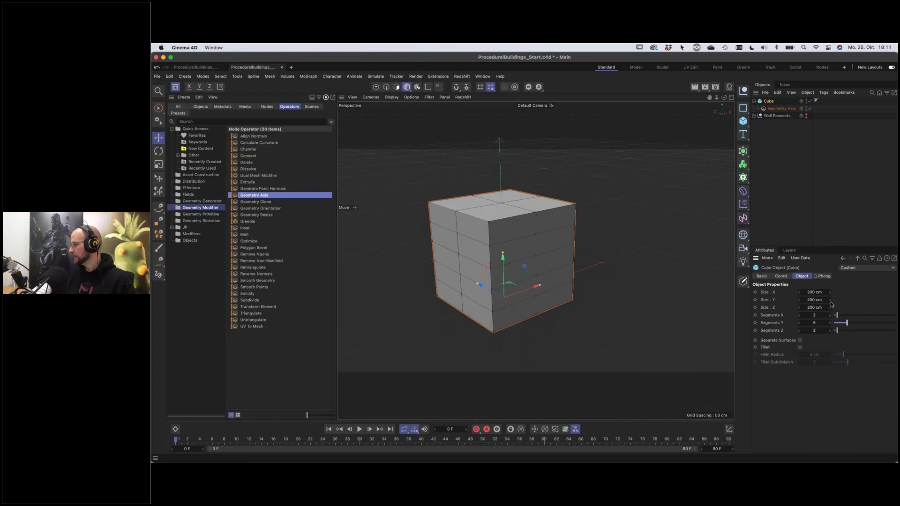
{"action": "mouse_move", "coordinate": [811, 300]}
{"action": "left_mouse_down"}
{"action": "mouse_move", "coordinate": [799, 300]}
{"action": "mouse_move", "coordinate": [814, 300]}
{"action": "left_mouse_up"}
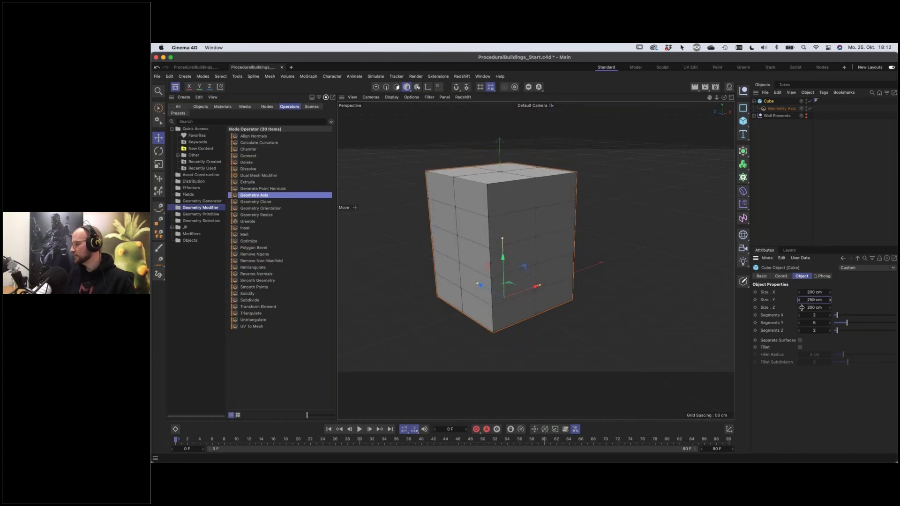
{"action": "left_click", "coordinate": [817, 327]}
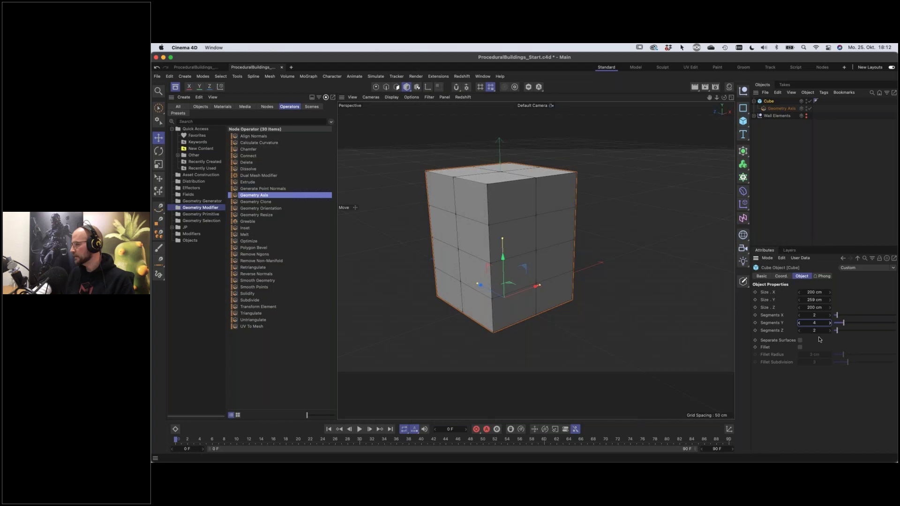
{"action": "left_click", "coordinate": [816, 301]}
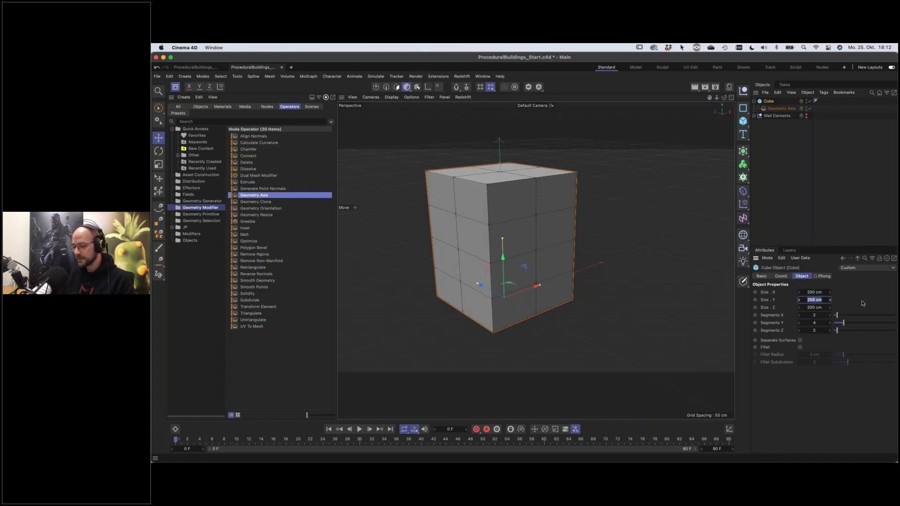
{"action": "type", "text": "400"}
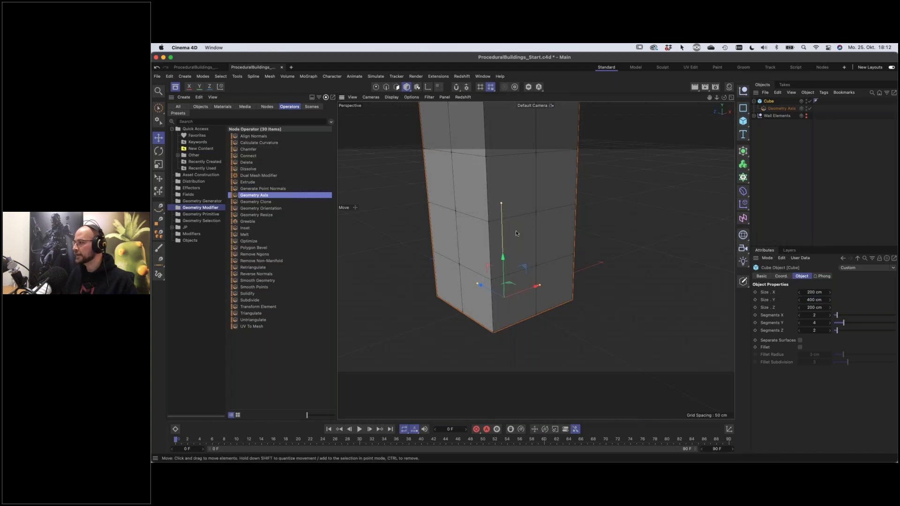
{"action": "scroll", "coordinate": [515, 230], "scroll_direction": "down", "scroll_amount": 3}
{"action": "mouse_move", "coordinate": [514, 247]}
{"action": "left_mouse_down", "text": "alt"}
{"action": "mouse_move", "coordinate": [510, 264]}
{"action": "mouse_move", "coordinate": [518, 241]}
{"action": "left_mouse_up", "text": "alt"}
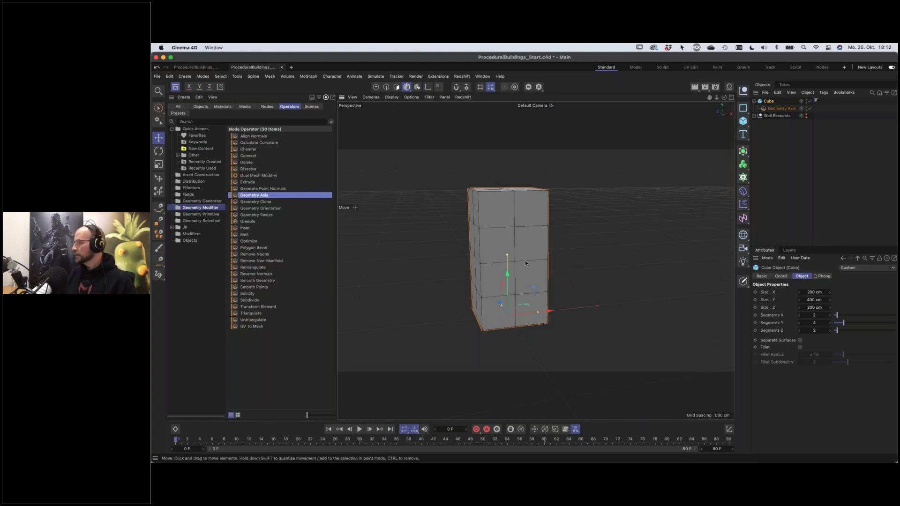
Add a null named Procedural Building and place the Cube with its Geometry Axis operator under it
{"action": "left_click", "coordinate": [742, 91]}
{"action": "double_click", "coordinate": [769, 102]}
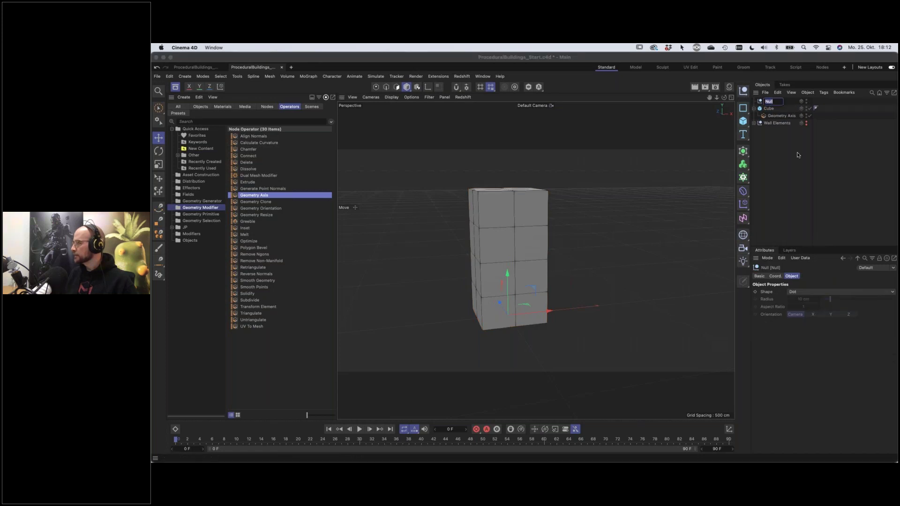
{"action": "type", "text": "P"}
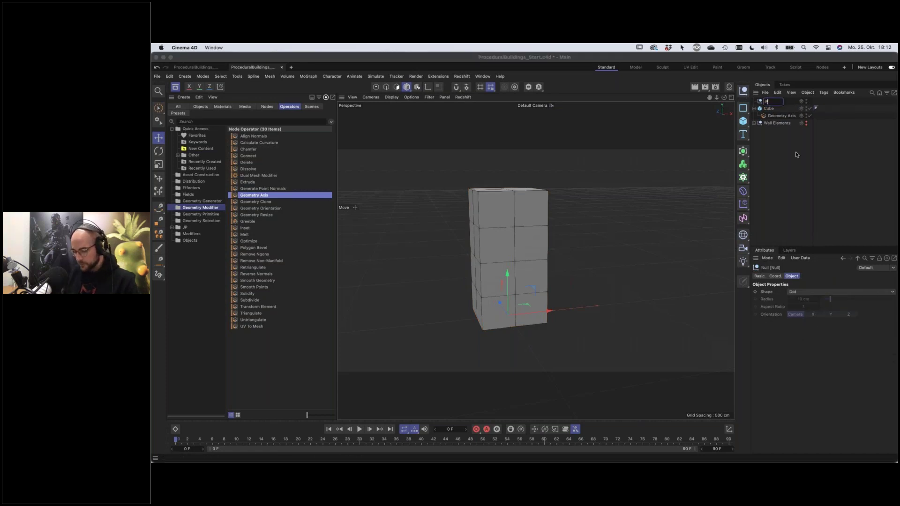
{"action": "type", "text": "rocedural Building"}
{"action": "key", "text": "Return"}
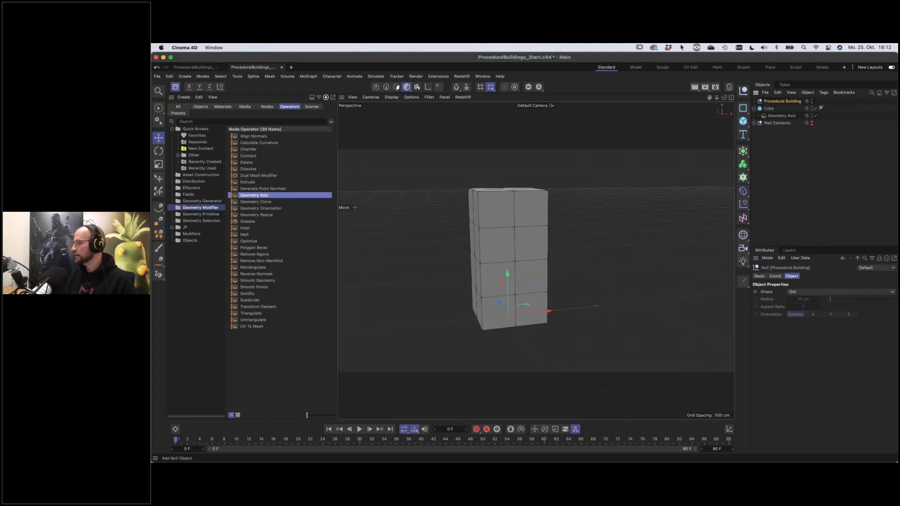
{"action": "left_click", "coordinate": [772, 108]}
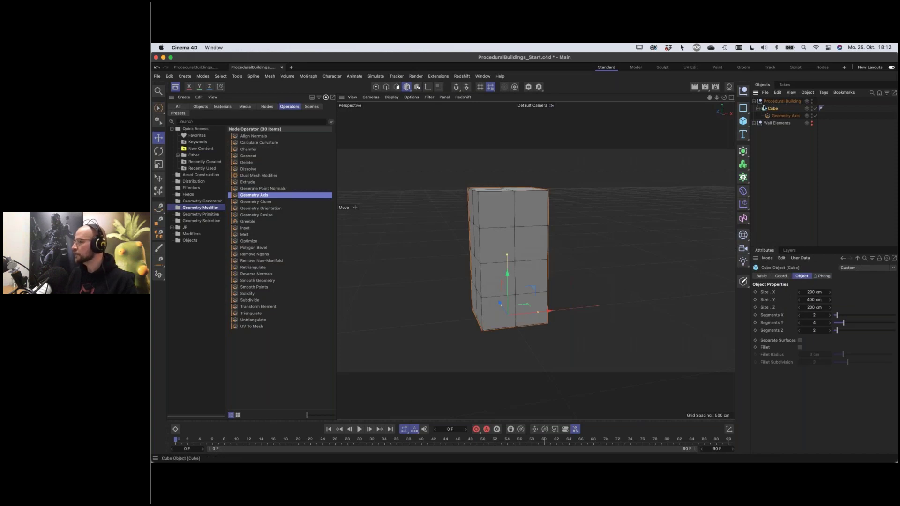
Add an XPresso tag and a User Data tag to the Procedural Building null, and move the XPresso Editor clear of the object attributes
{"action": "right_click", "coordinate": [772, 101]}
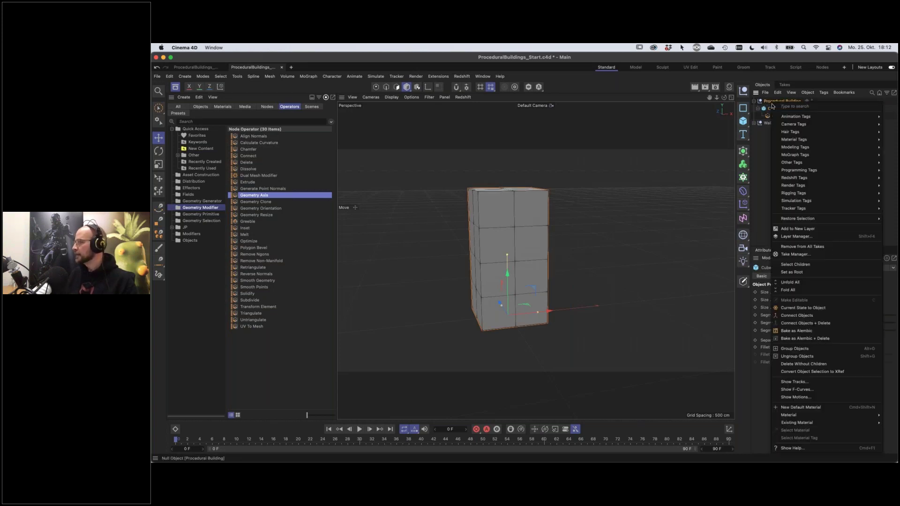
{"action": "mouse_move", "coordinate": [798, 171]}
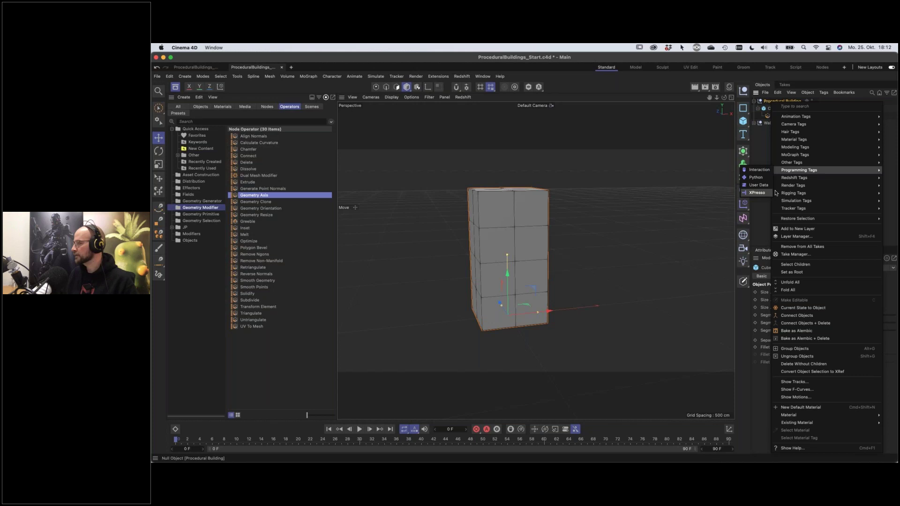
{"action": "left_click", "coordinate": [758, 192]}
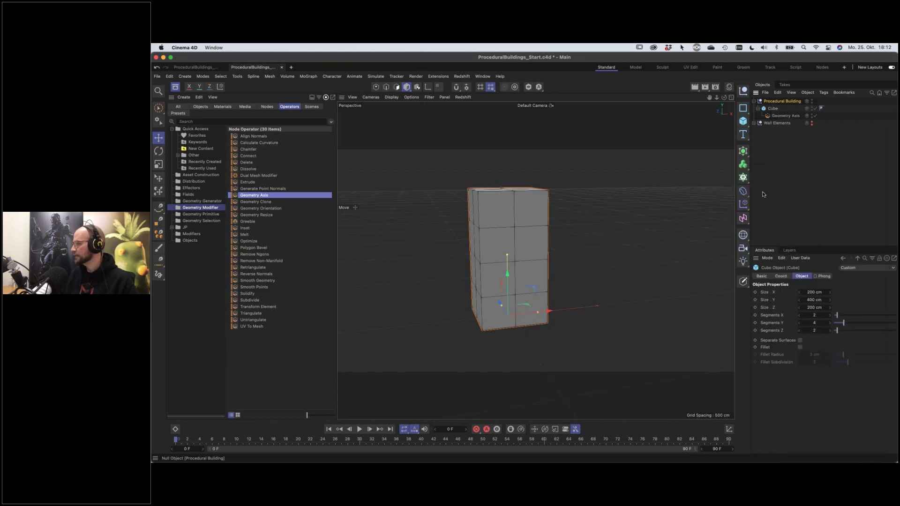
{"action": "right_click", "coordinate": [788, 104]}
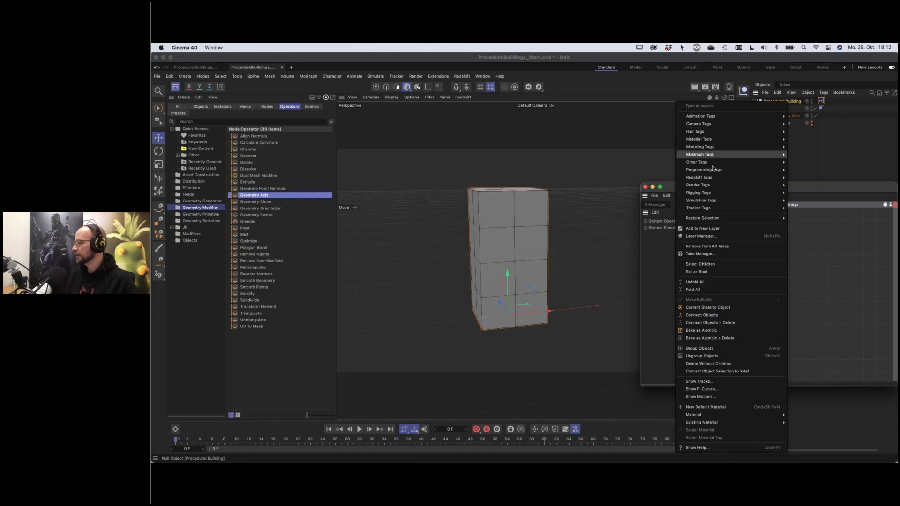
{"action": "mouse_move", "coordinate": [715, 172]}
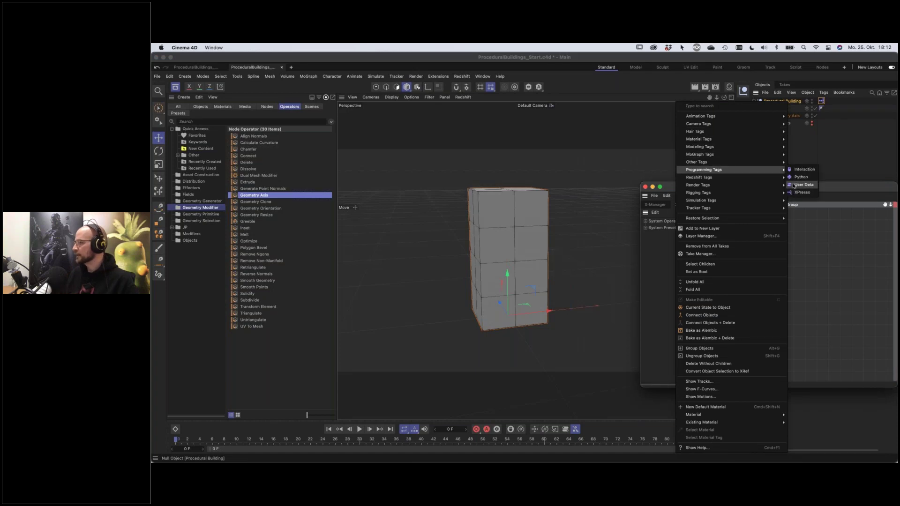
{"action": "left_click", "coordinate": [808, 185]}
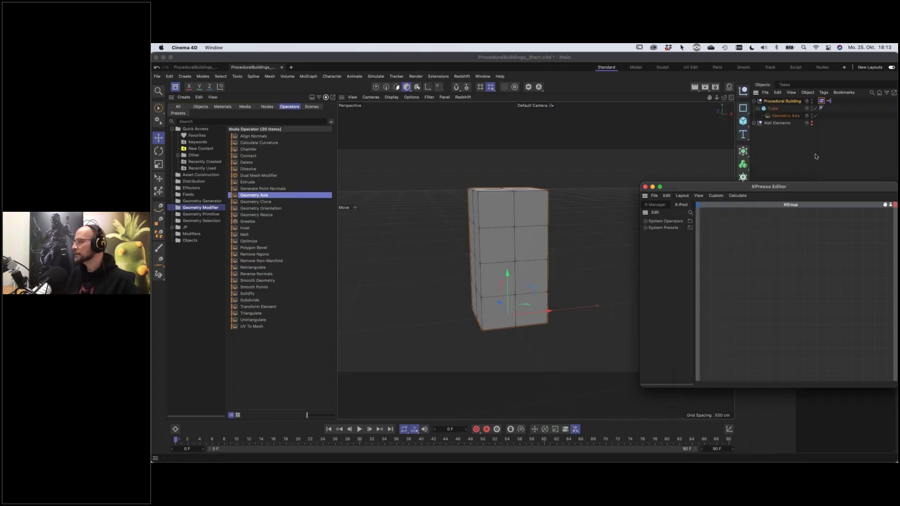
{"action": "left_click_drag", "start_coordinate": [810, 191], "coordinate": [599, 221]}
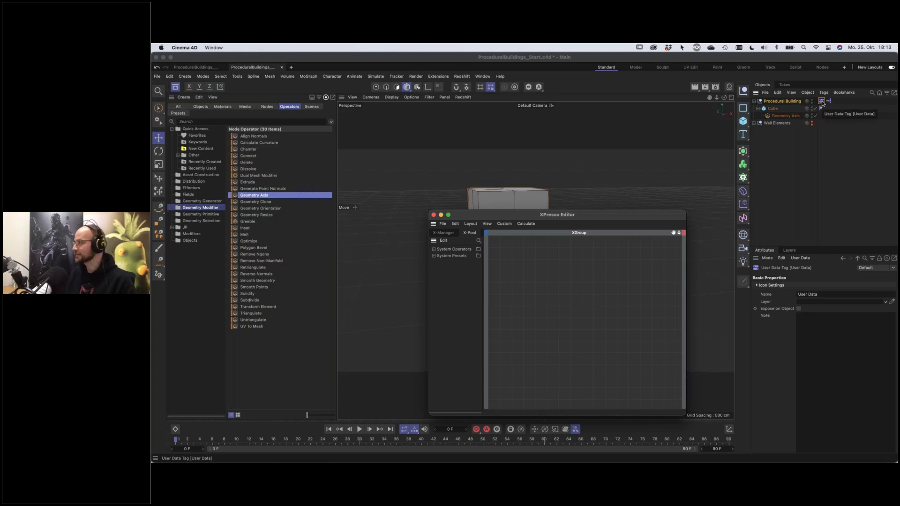
Rename the Procedural Building null's User Data tag as House Controls
{"action": "left_click", "coordinate": [826, 294]}
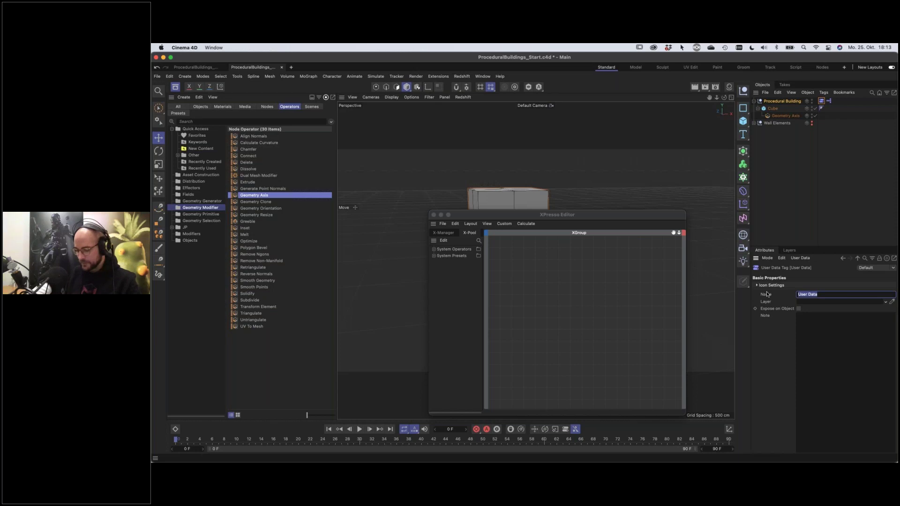
{"action": "type", "text": "House Controls"}
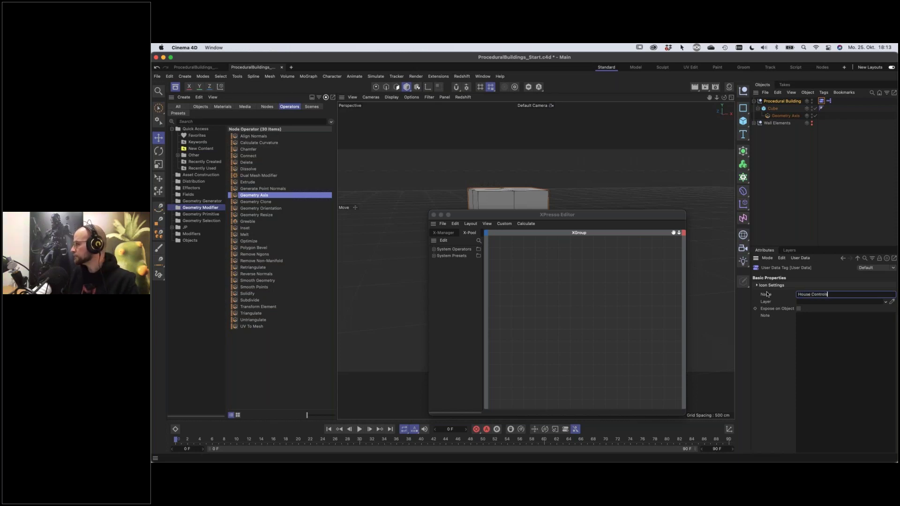
{"action": "key", "text": "Return"}
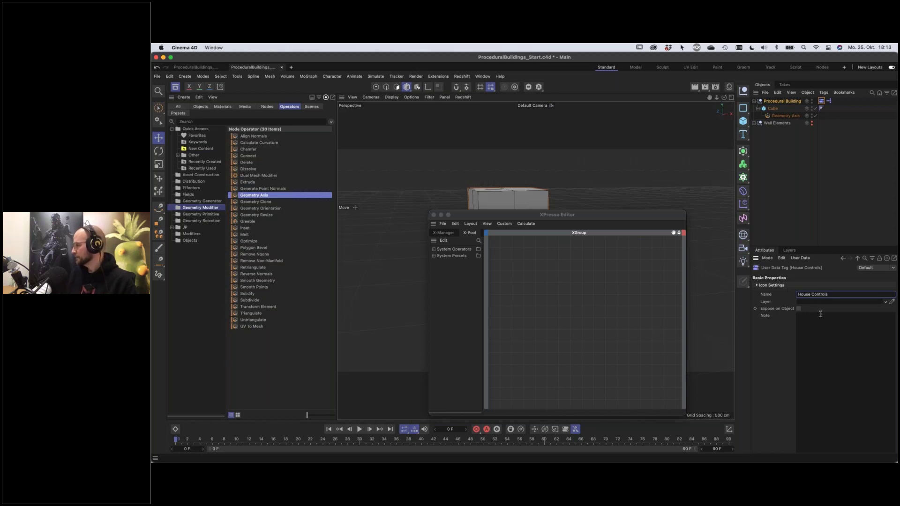
Add a user data entry named Segments X to the House Controls tag and set its data type to Integer
{"action": "left_click", "coordinate": [802, 258]}
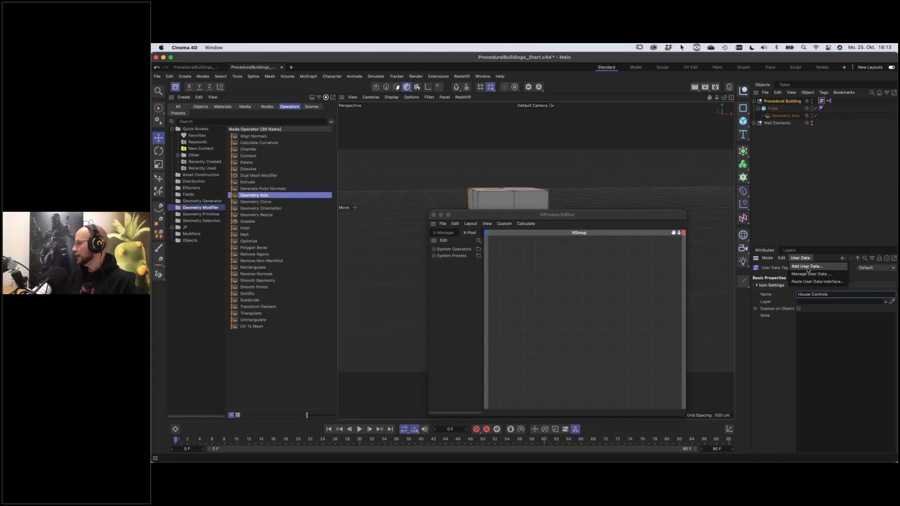
{"action": "left_click", "coordinate": [807, 266]}
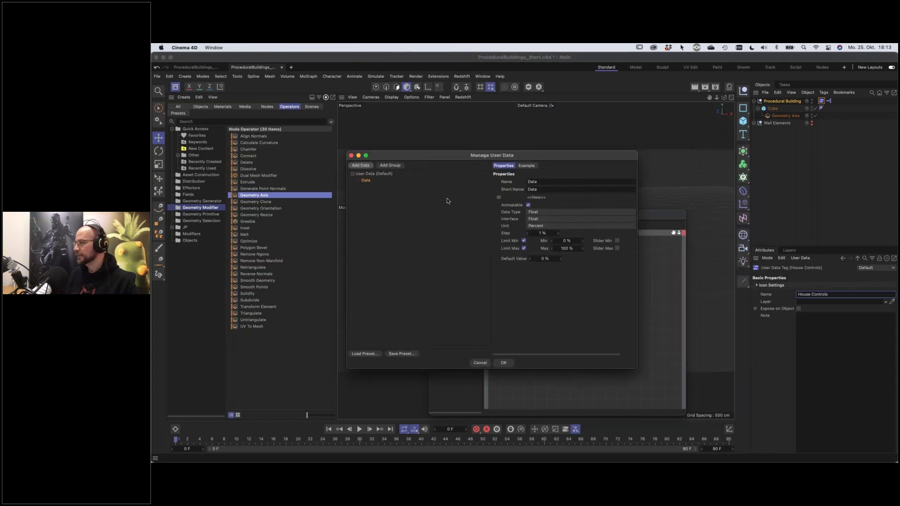
{"action": "double_click", "coordinate": [543, 183]}
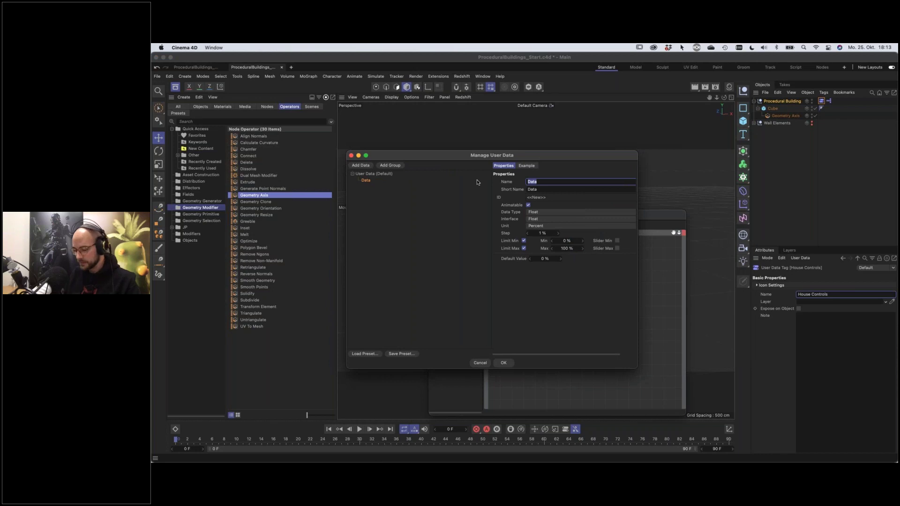
{"action": "type", "text": "Segments X"}
{"action": "key", "text": "Return"}
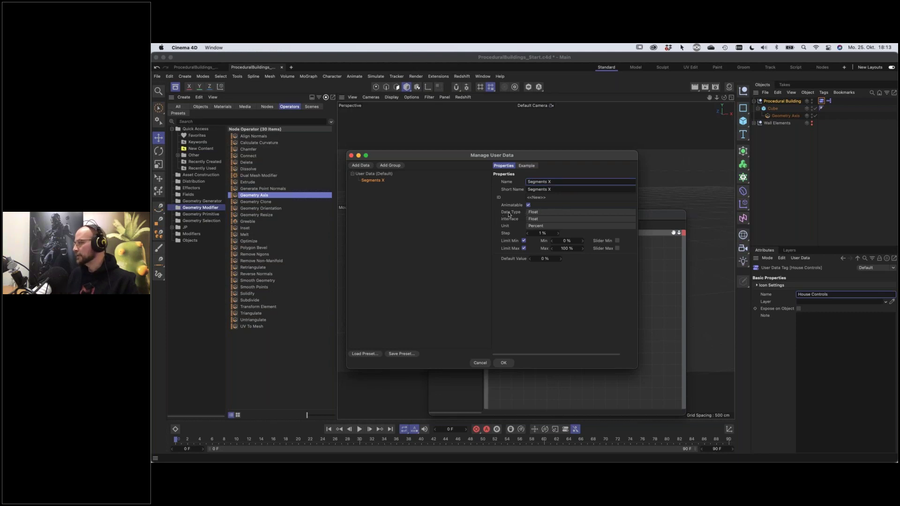
{"action": "left_click", "coordinate": [542, 214]}
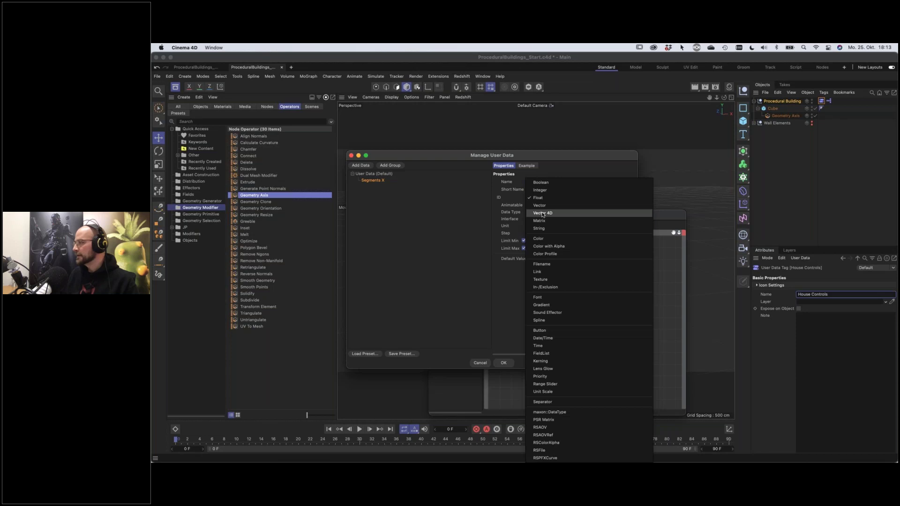
{"action": "left_click", "coordinate": [540, 190]}
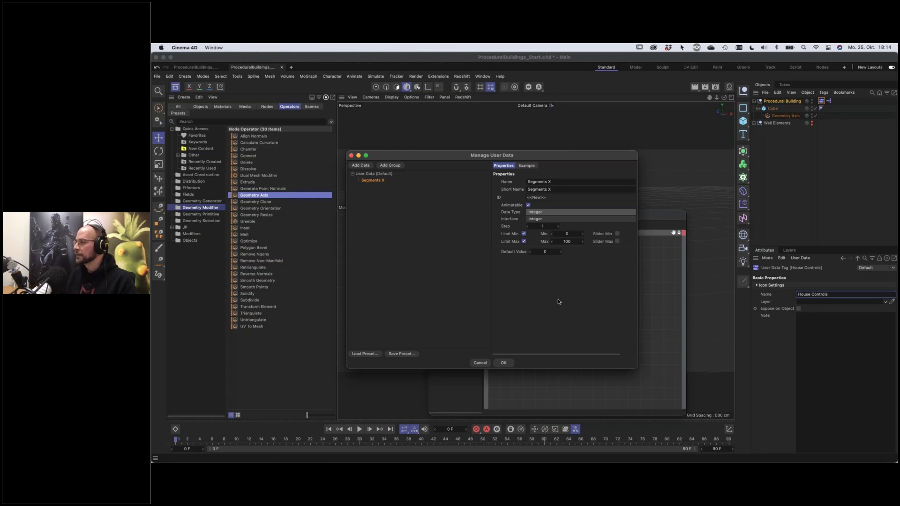
Set the Segments X user data interface to Integer Slider with a minimum of 1
{"action": "left_click", "coordinate": [537, 220]}
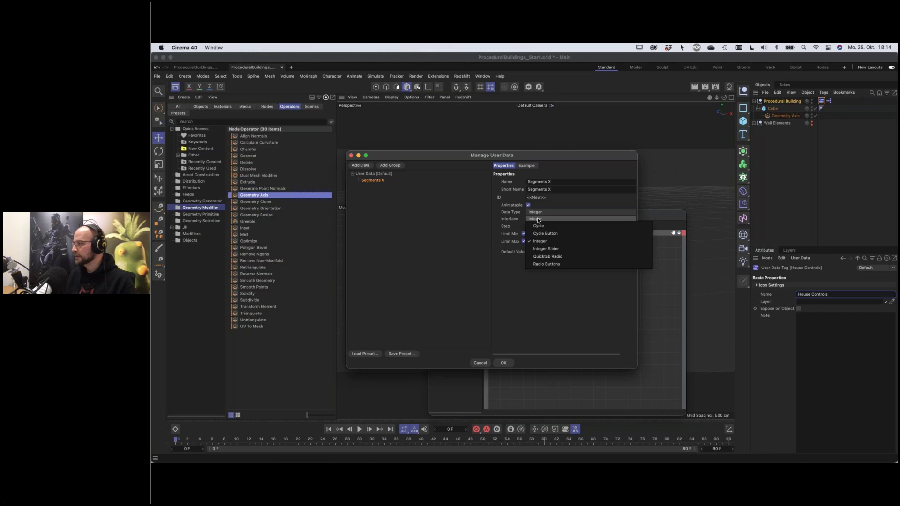
{"action": "left_click", "coordinate": [543, 251]}
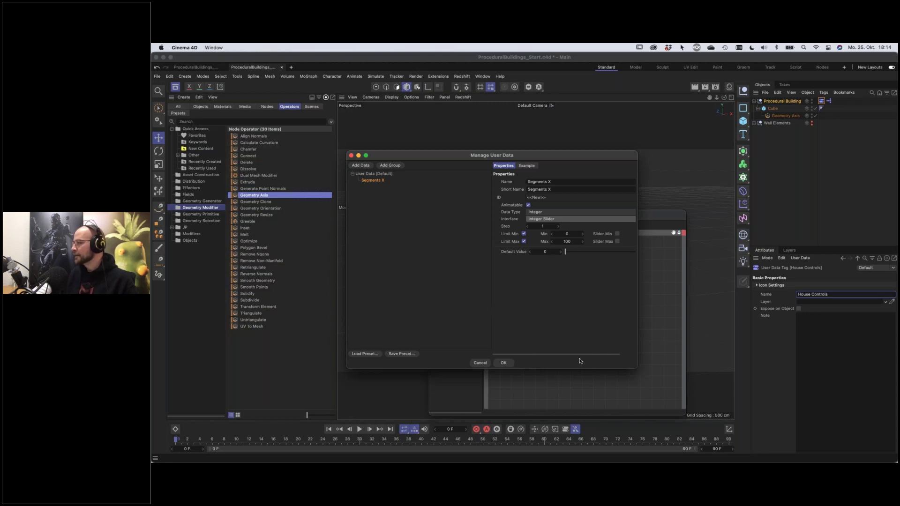
{"action": "left_click_drag", "start_coordinate": [582, 358], "coordinate": [588, 357]}
{"action": "left_click", "coordinate": [561, 234]}
{"action": "type", "text": "1"}
{"action": "key", "text": "Return"}
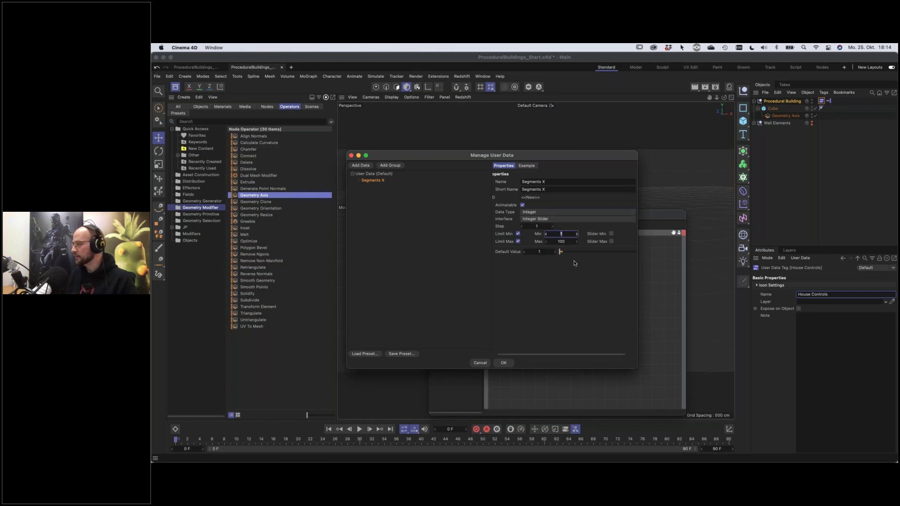
Enable both slider limits for Segments X, set the slider maximum to 10 and the default value to 2, and confirm the user data
{"action": "left_click", "coordinate": [611, 234]}
{"action": "left_click", "coordinate": [611, 241]}
{"action": "left_click_drag", "start_coordinate": [593, 354], "coordinate": [620, 354]}
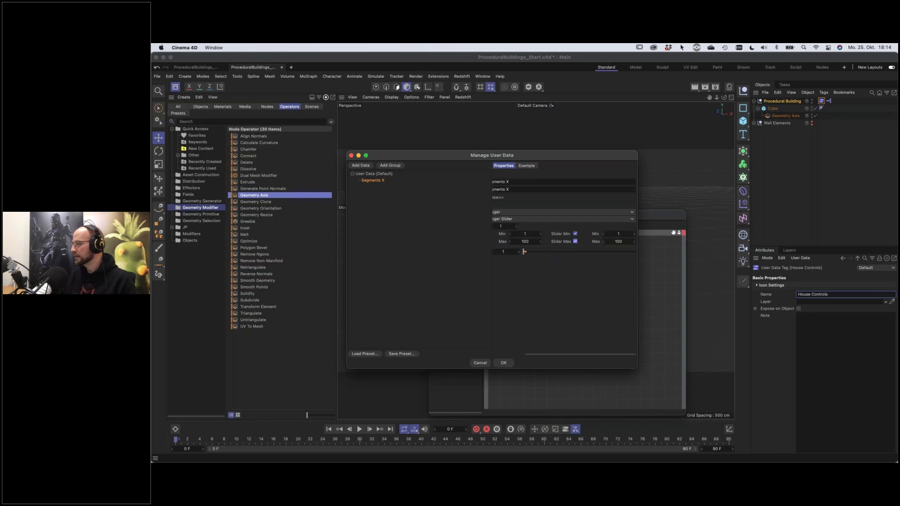
{"action": "left_click", "coordinate": [619, 241]}
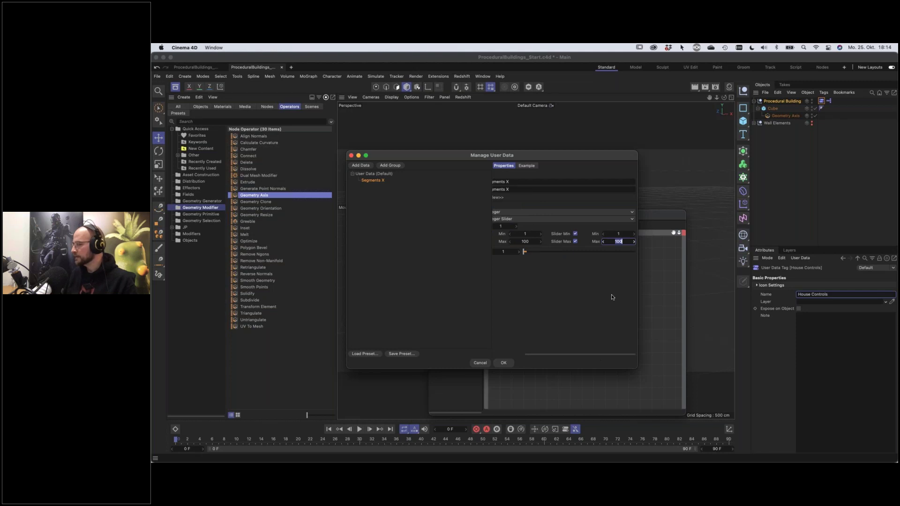
{"action": "type", "text": "10"}
{"action": "left_click", "coordinate": [513, 251]}
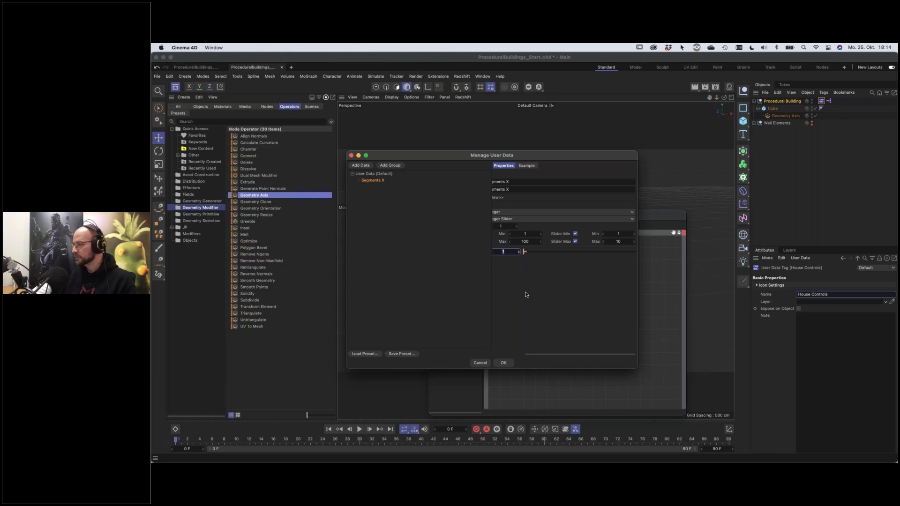
{"action": "left_click_drag", "start_coordinate": [544, 355], "coordinate": [509, 356]}
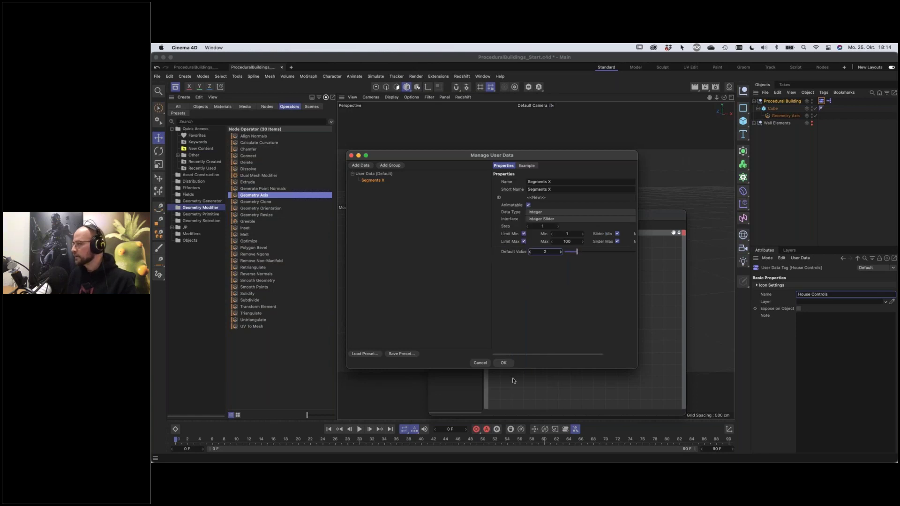
{"action": "left_click", "coordinate": [504, 363]}
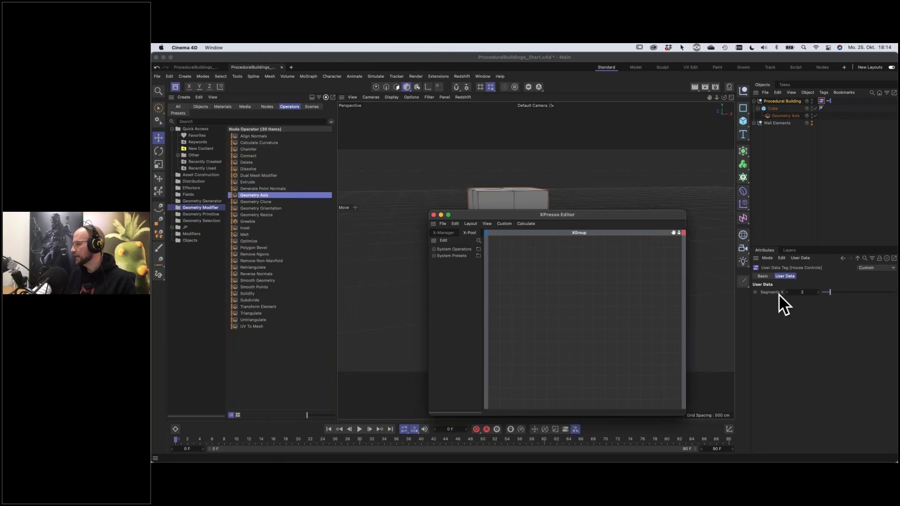
Duplicate the Segments X user data entry on the House Controls tag and rename the copy Segments Y
{"action": "left_click", "coordinate": [800, 258]}
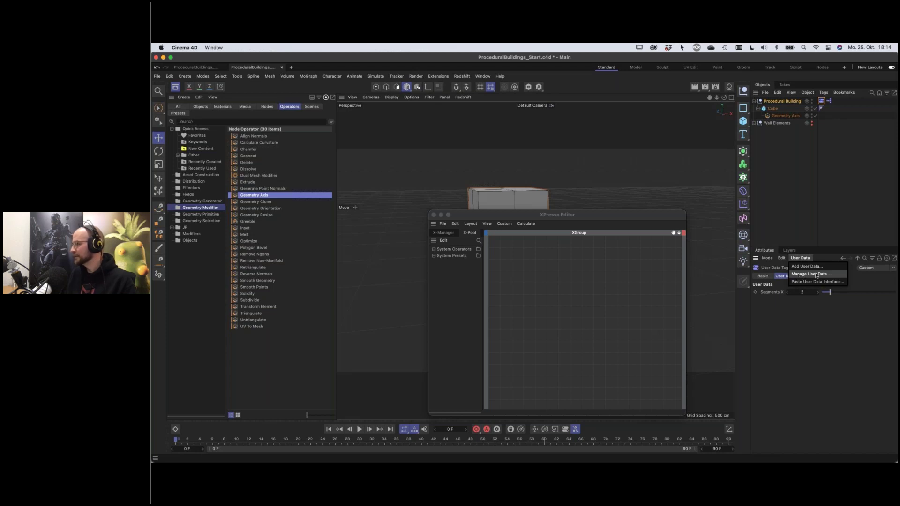
{"action": "left_click", "coordinate": [815, 275]}
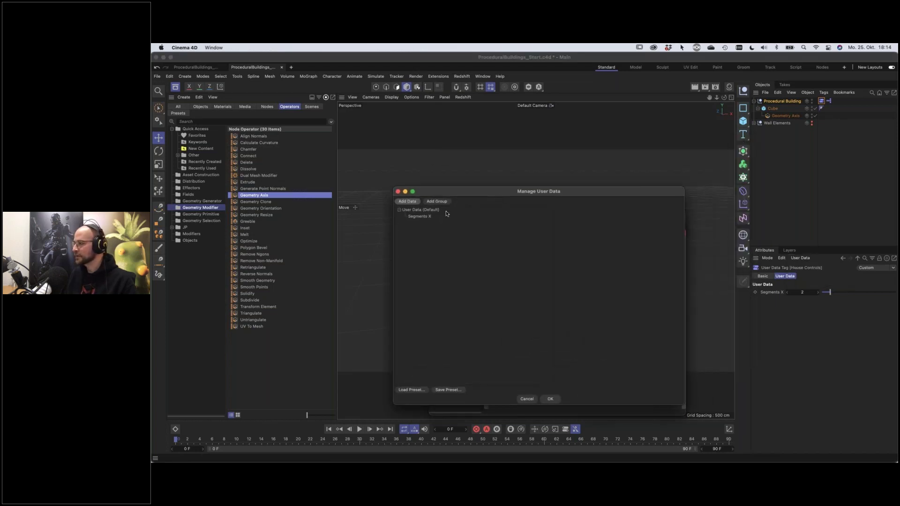
{"action": "left_click", "coordinate": [420, 217]}
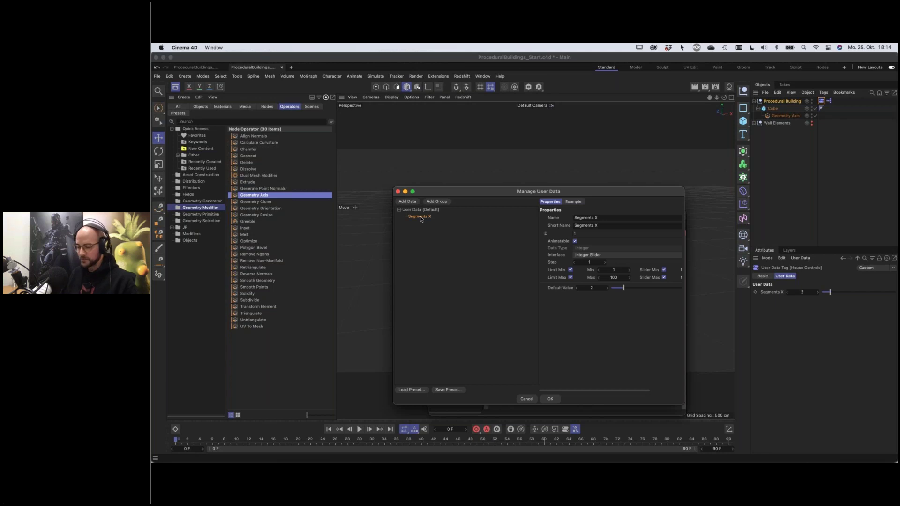
{"action": "left_click_drag", "start_coordinate": [422, 219], "coordinate": [423, 223]}
{"action": "left_click", "coordinate": [603, 218]}
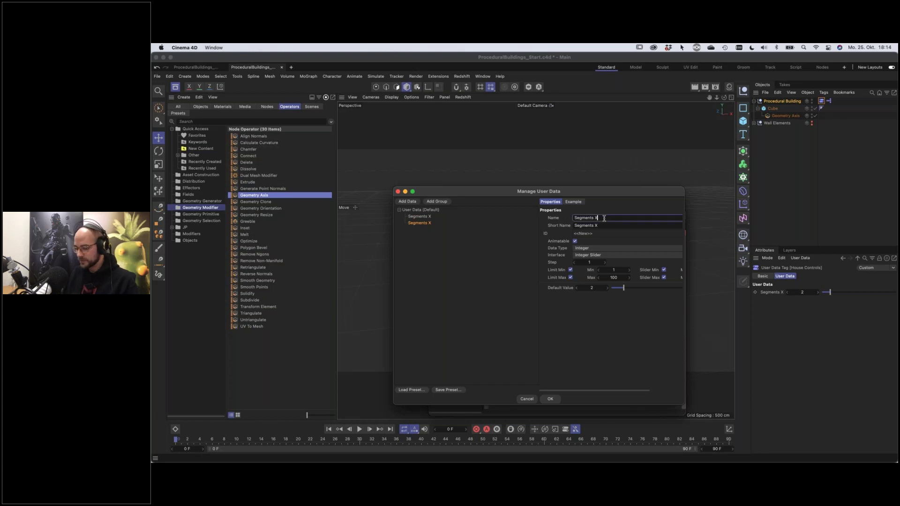
{"action": "type", "text": "Y"}
{"action": "key", "text": "Return"}
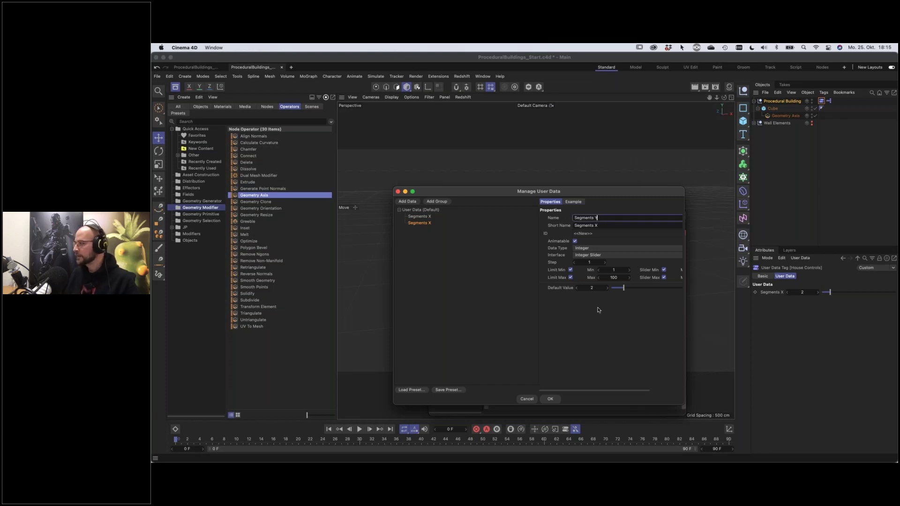
Duplicate the Segments Y user data entry, rename the copy Segments Z, and confirm the user data changes
{"action": "left_click_drag", "start_coordinate": [420, 225], "coordinate": [423, 231]}
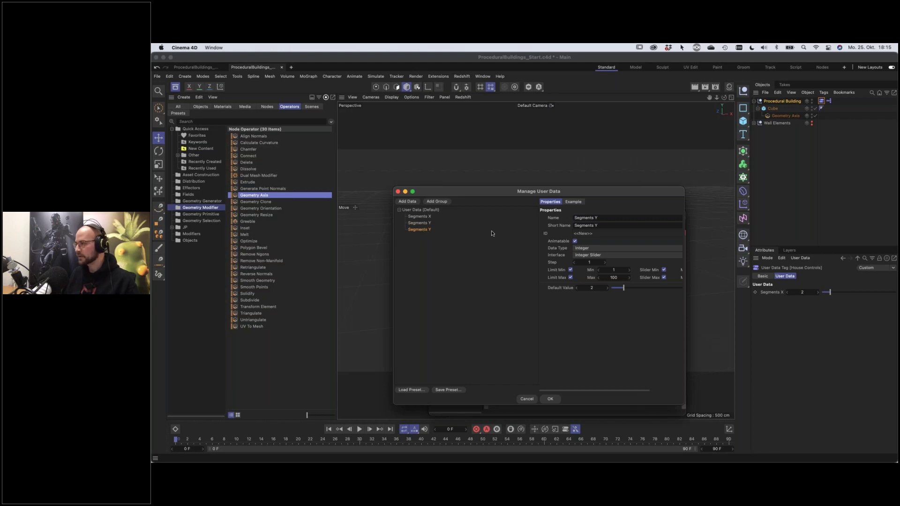
{"action": "left_click", "coordinate": [603, 218]}
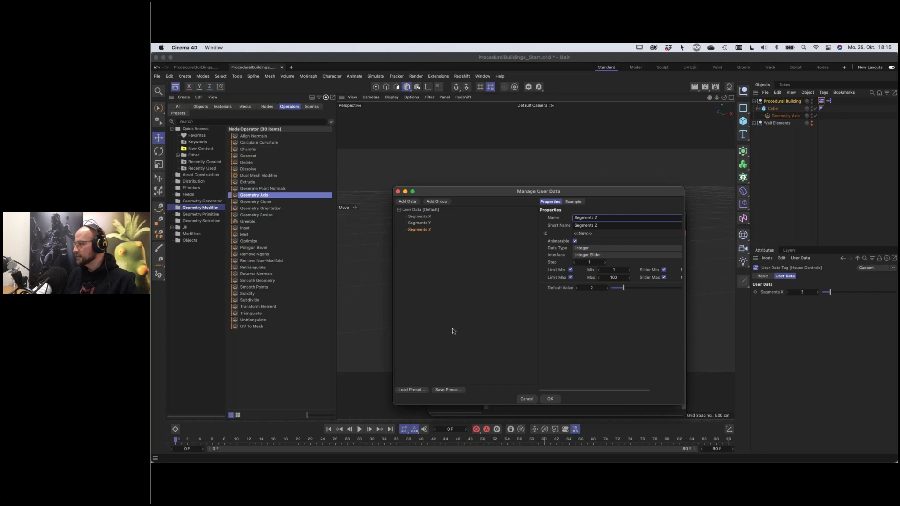
{"action": "left_click", "coordinate": [551, 399]}
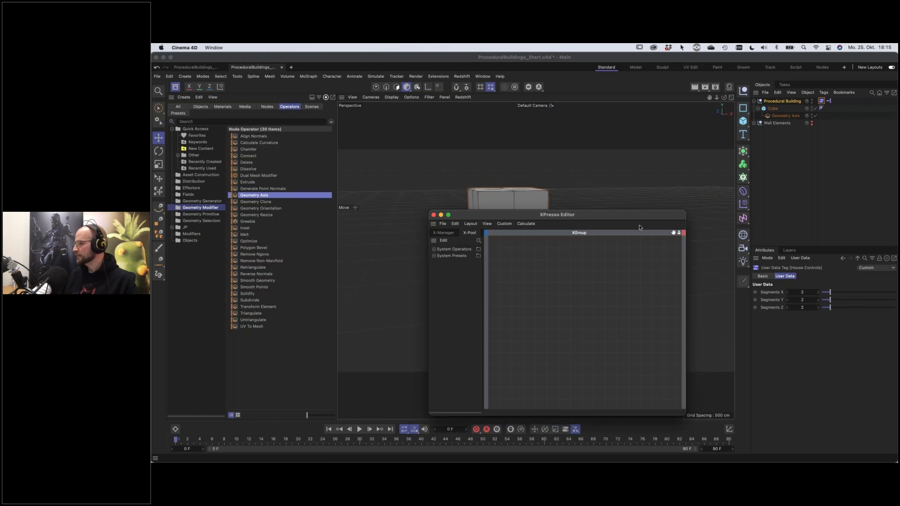
Widen the XPresso Editor and place it over the lower viewport, clear of the object and attribute lists
{"action": "left_click_drag", "start_coordinate": [639, 224], "coordinate": [461, 247]}
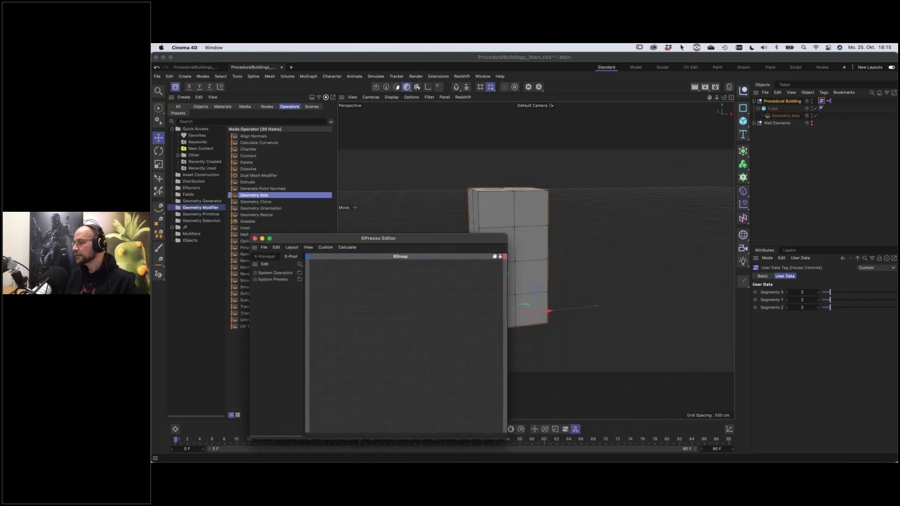
{"action": "left_click_drag", "start_coordinate": [517, 435], "coordinate": [656, 436]}
{"action": "left_click_drag", "start_coordinate": [532, 240], "coordinate": [545, 373]}
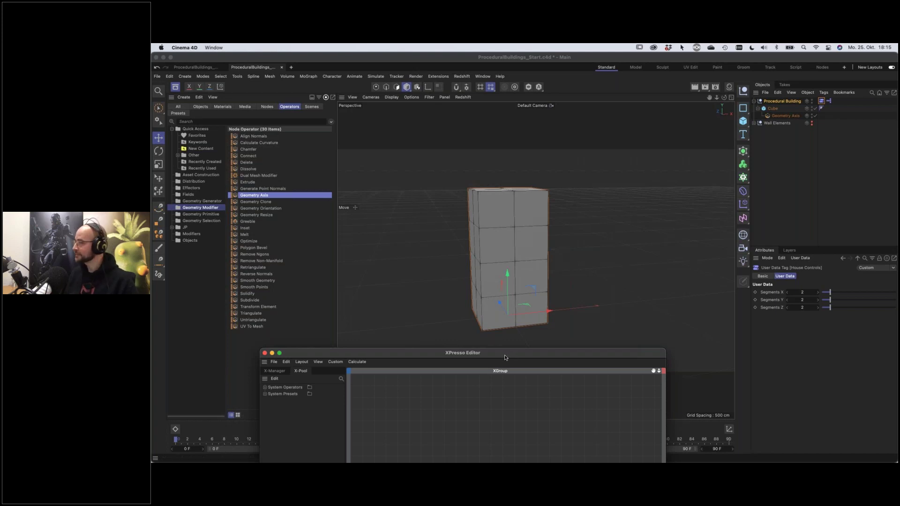
{"action": "left_click_drag", "start_coordinate": [505, 354], "coordinate": [506, 346]}
{"action": "left_click_drag", "start_coordinate": [505, 330], "coordinate": [505, 330]}
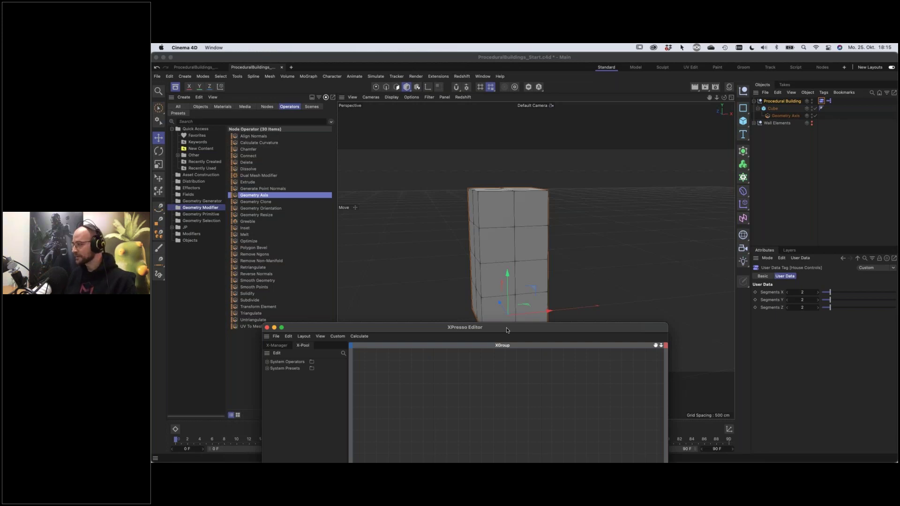
{"action": "left_click_drag", "start_coordinate": [506, 330], "coordinate": [527, 263]}
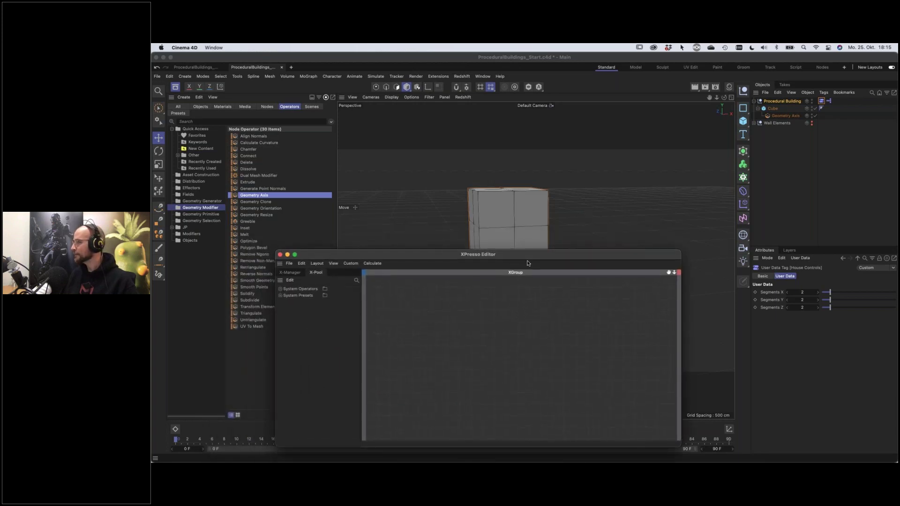
Add the House Controls tag to the XPresso graph as a node with Segments X, Y and Z output ports
{"action": "left_click", "coordinate": [821, 102]}
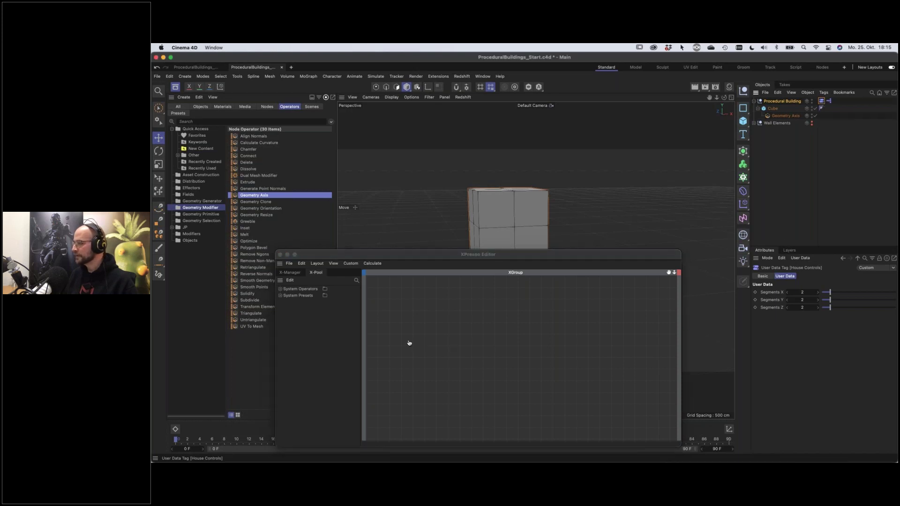
{"action": "left_click_drag", "start_coordinate": [407, 338], "coordinate": [406, 333]}
{"action": "left_click_drag", "start_coordinate": [480, 257], "coordinate": [465, 264]}
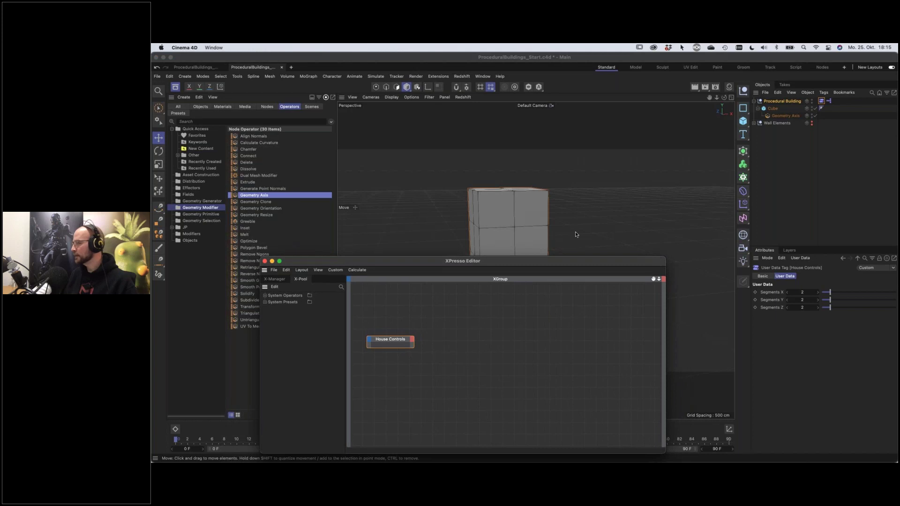
{"action": "left_click_drag", "start_coordinate": [771, 293], "coordinate": [412, 341]}
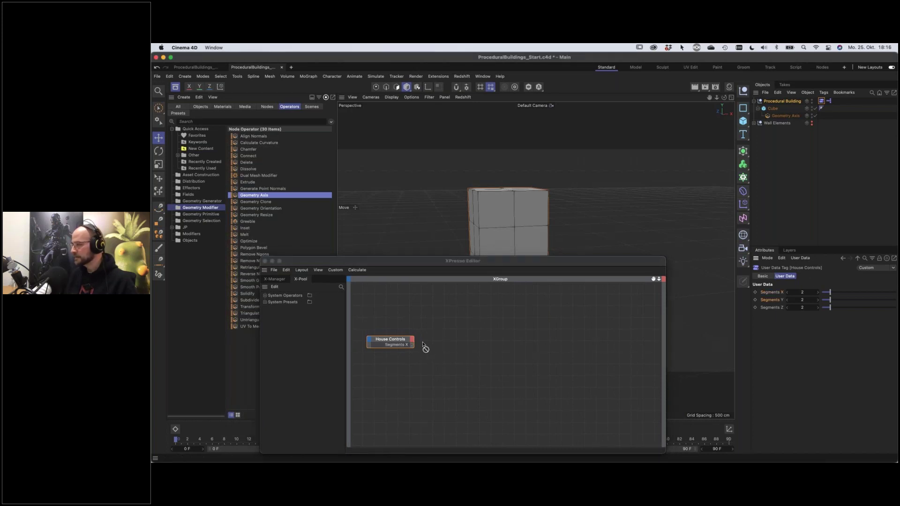
{"action": "left_click_drag", "start_coordinate": [415, 342], "coordinate": [386, 344]}
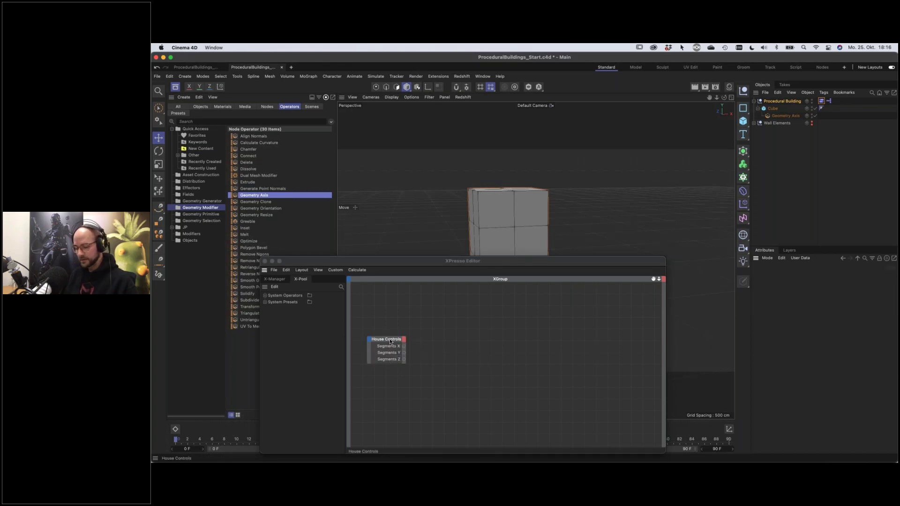
{"action": "left_click_drag", "start_coordinate": [389, 342], "coordinate": [414, 332]}
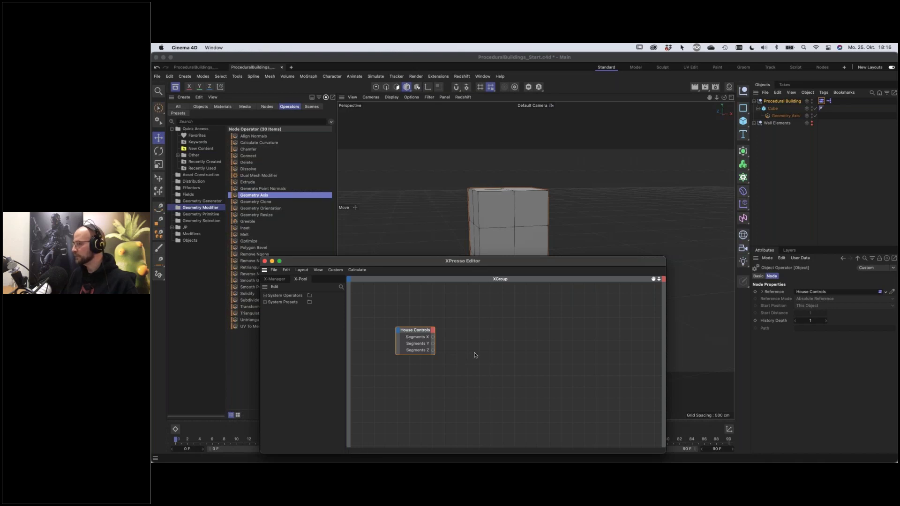
Add the Cube to the XPresso graph as a node with input ports for Segments X, Y, Z and Size X, Y, Z
{"action": "left_click", "coordinate": [771, 109]}
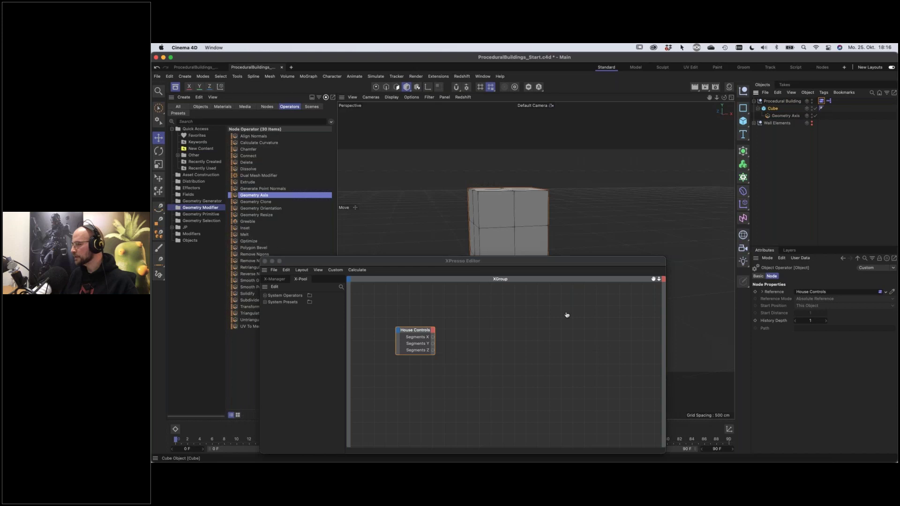
{"action": "left_click_drag", "start_coordinate": [566, 314], "coordinate": [567, 312]}
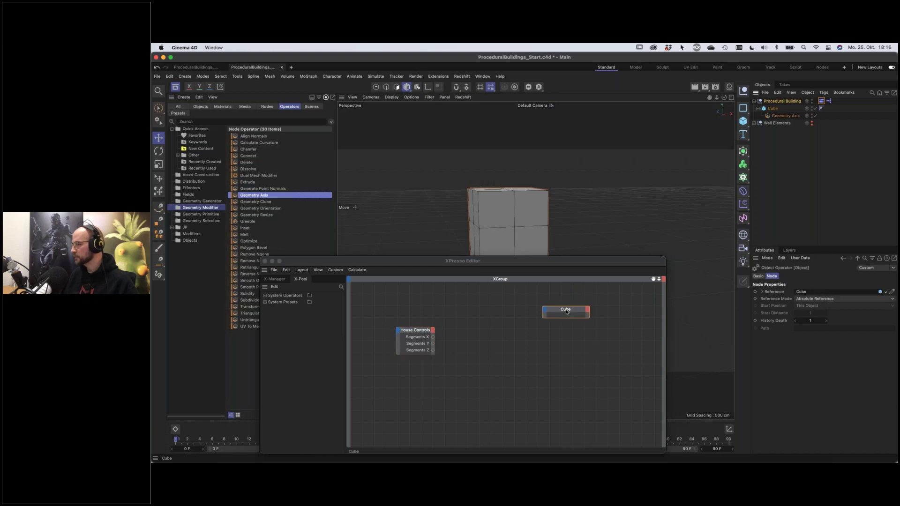
{"action": "left_click", "coordinate": [772, 108]}
{"action": "left_click_drag", "start_coordinate": [768, 314], "coordinate": [553, 315]}
{"action": "left_click_drag", "start_coordinate": [773, 333], "coordinate": [545, 313]}
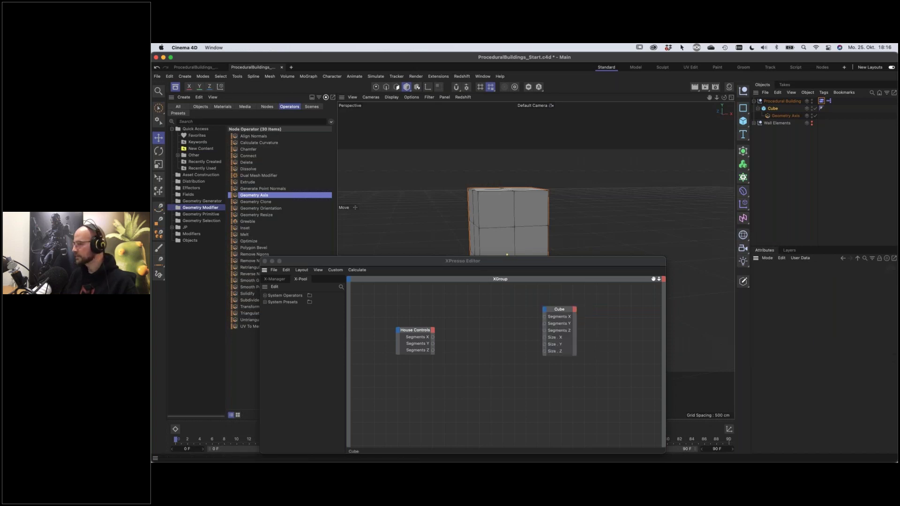
Connect the House Controls Segments X, Y and Z outputs to the matching Cube inputs, enlarging the nodes and spacing them apart
{"action": "left_click_drag", "start_coordinate": [566, 312], "coordinate": [566, 333]}
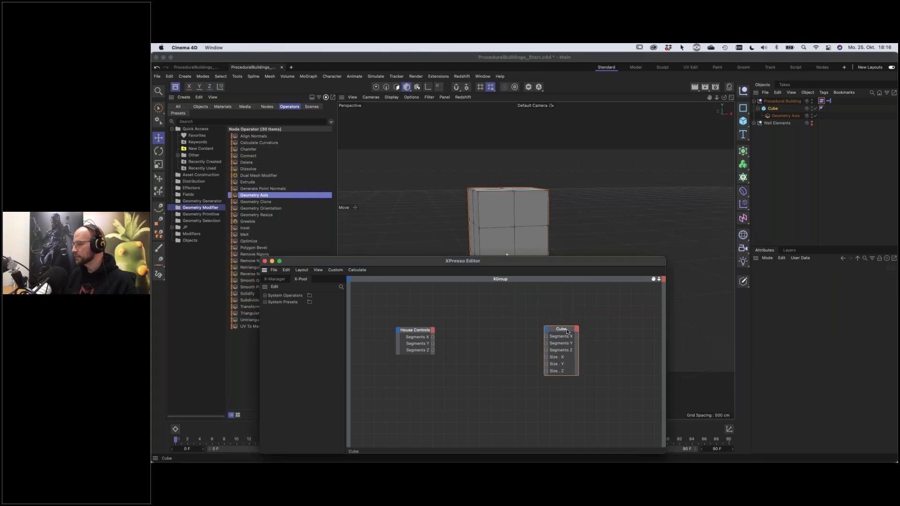
{"action": "left_click_drag", "start_coordinate": [581, 379], "coordinate": [594, 403]}
{"action": "left_click_drag", "start_coordinate": [422, 334], "coordinate": [416, 328]}
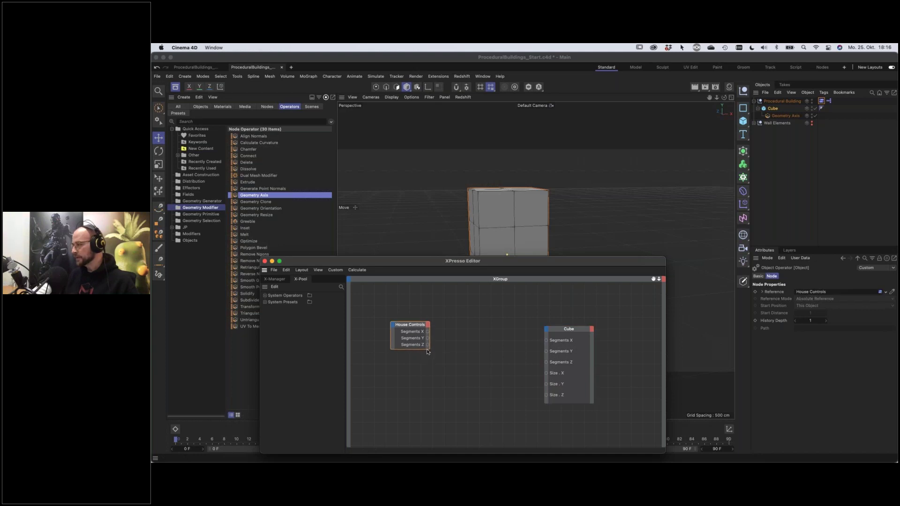
{"action": "left_click_drag", "start_coordinate": [425, 349], "coordinate": [546, 350]}
{"action": "left_click_drag", "start_coordinate": [427, 356], "coordinate": [546, 363]}
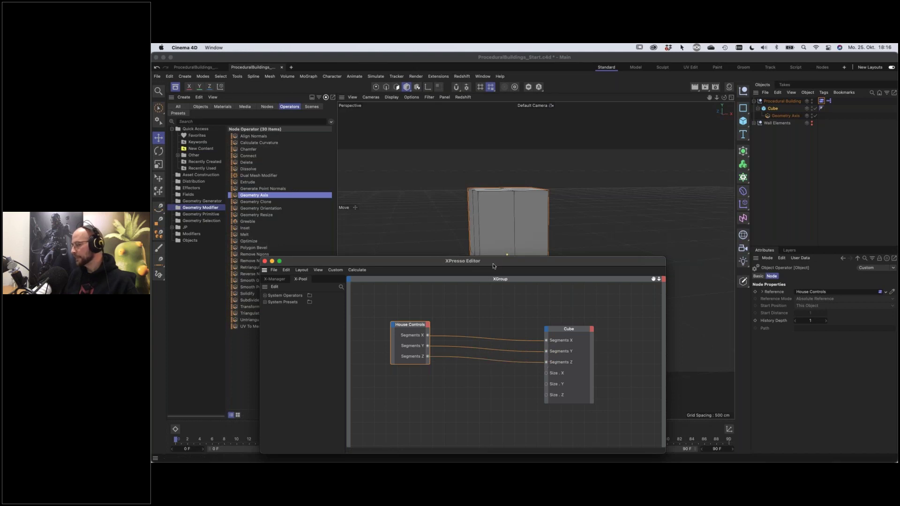
{"action": "left_click_drag", "start_coordinate": [410, 327], "coordinate": [392, 328]}
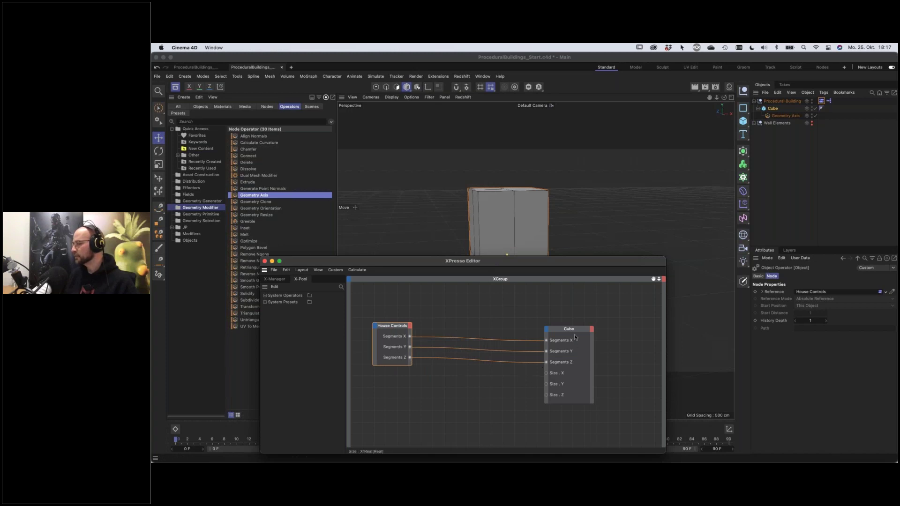
{"action": "left_click_drag", "start_coordinate": [575, 329], "coordinate": [591, 324]}
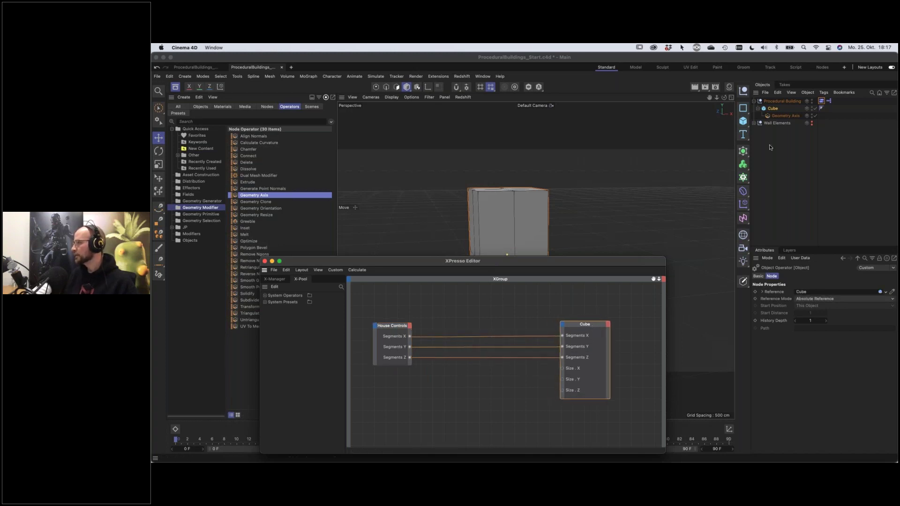
Add a Math node to the XPresso graph between the House Controls and Cube nodes
{"action": "left_click", "coordinate": [771, 108]}
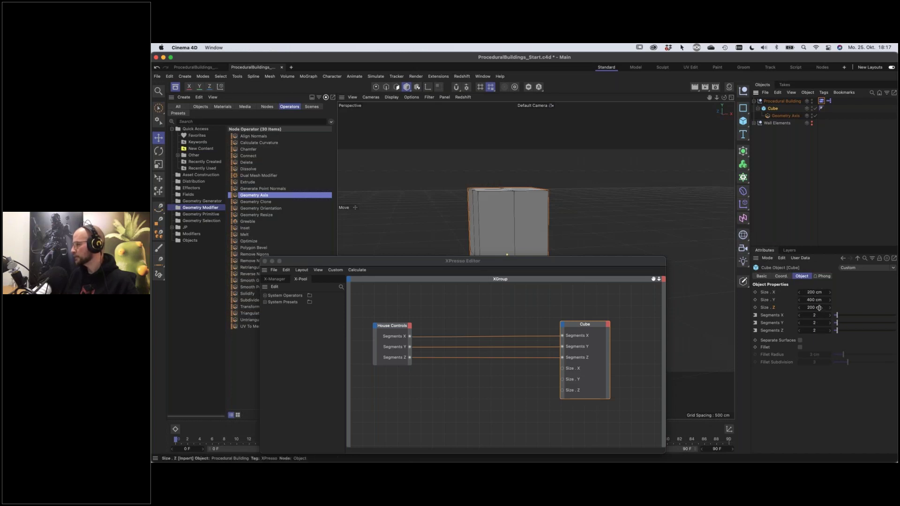
{"action": "right_click", "coordinate": [458, 370]}
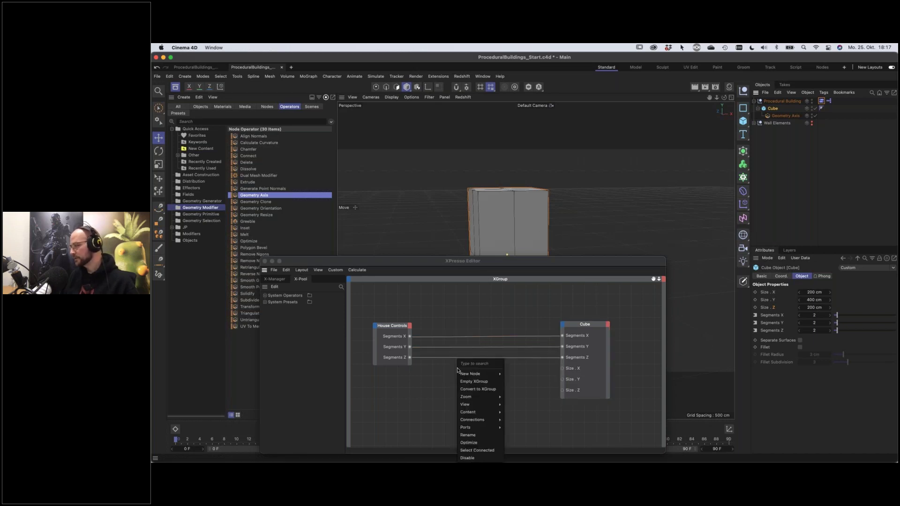
{"action": "mouse_move", "coordinate": [477, 373]}
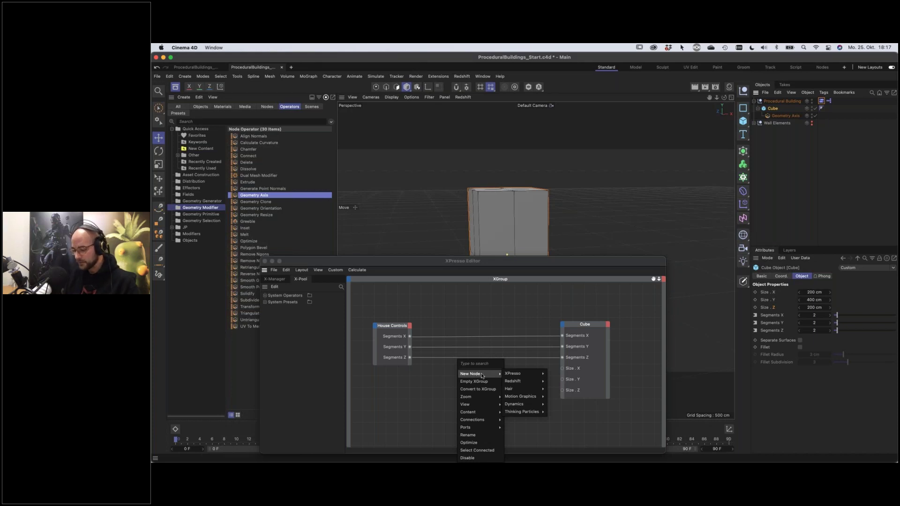
{"action": "type", "text": "math"}
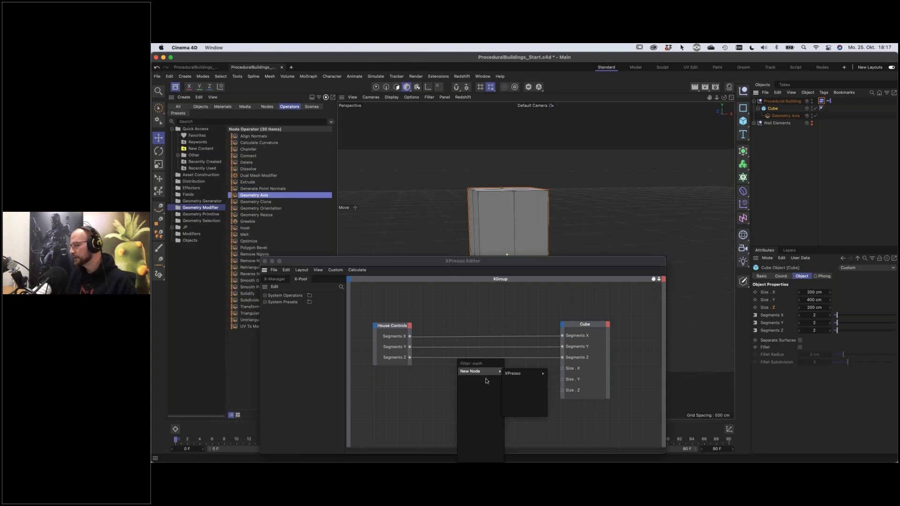
{"action": "mouse_move", "coordinate": [566, 374]}
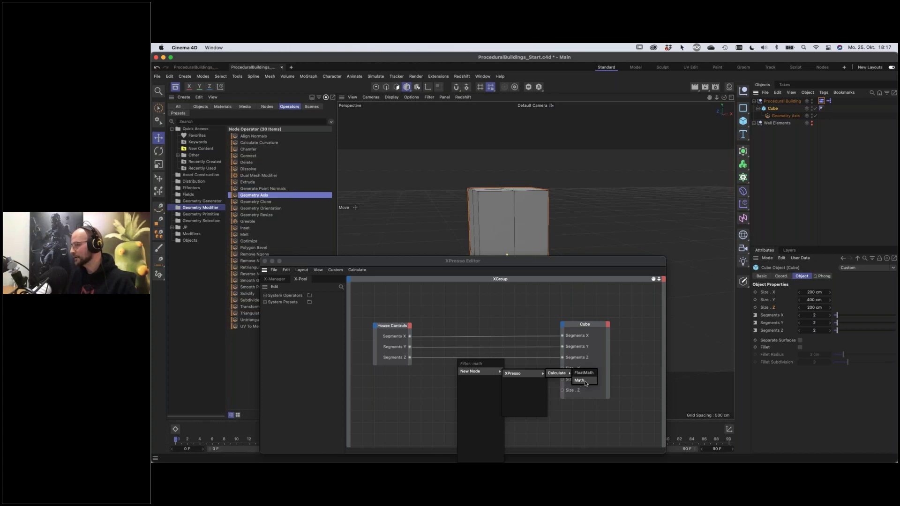
{"action": "left_click", "coordinate": [585, 384]}
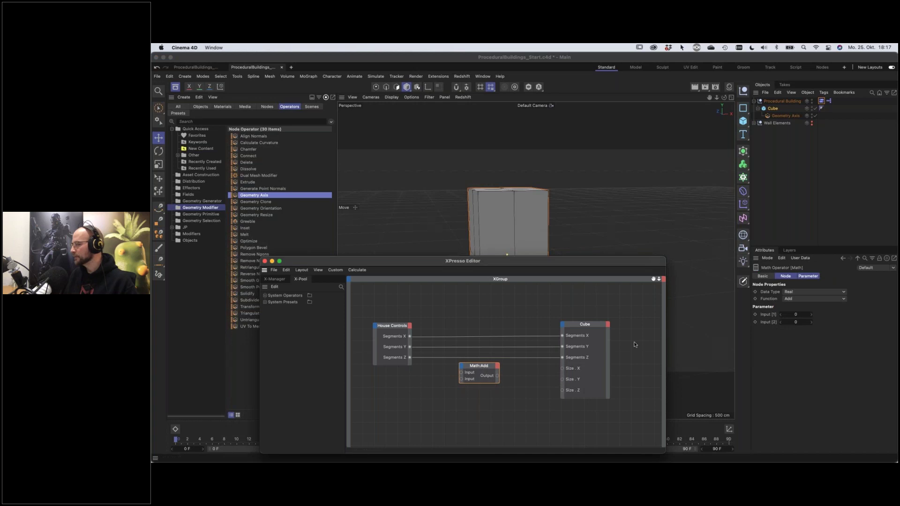
Set the Math node's function to Multiply and its second input to 100
{"action": "left_click", "coordinate": [798, 300]}
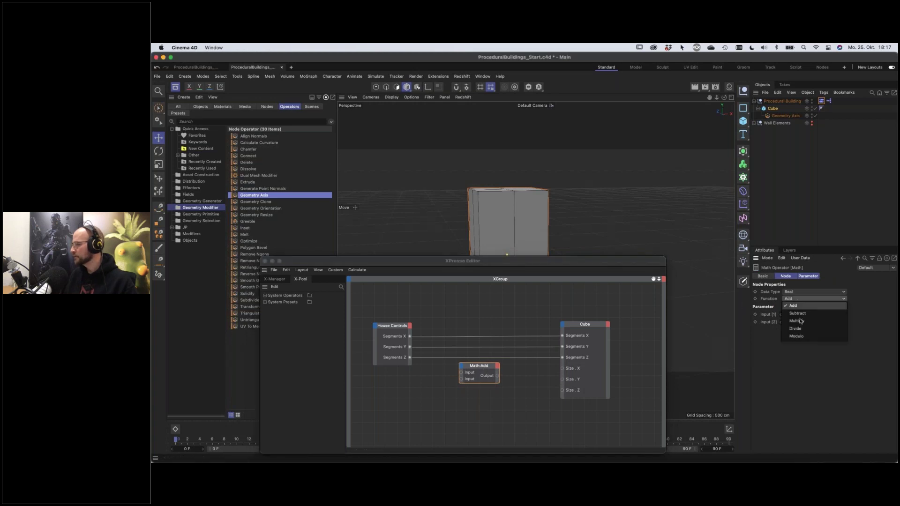
{"action": "left_click", "coordinate": [800, 321]}
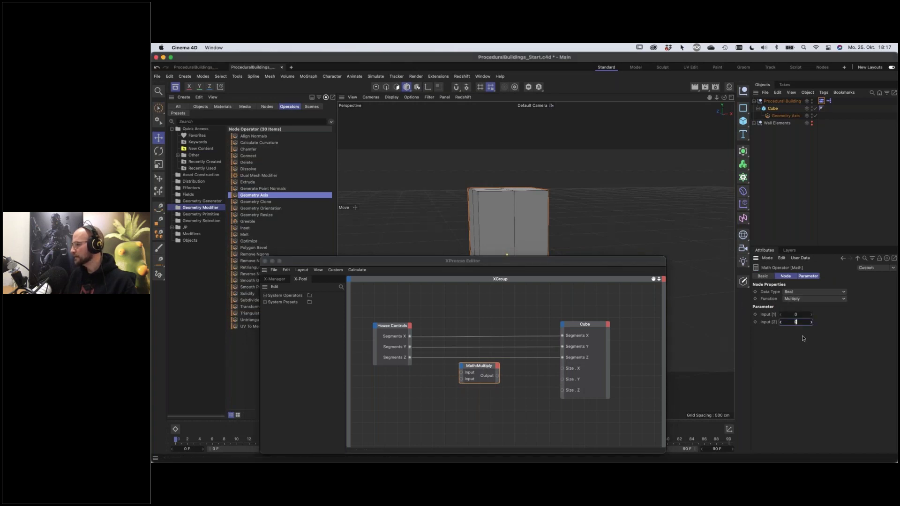
{"action": "type", "text": "100"}
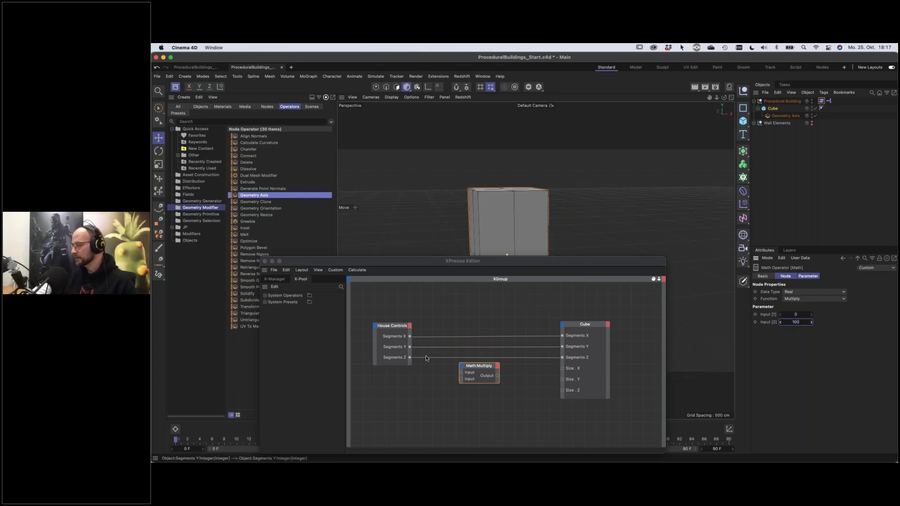
Route Segments X, Y and Z through the Multiply node and two copies of it into the Cube's Size X, Y and Z inputs
{"action": "left_click_drag", "start_coordinate": [409, 337], "coordinate": [461, 373]}
{"action": "left_click_drag", "start_coordinate": [517, 376], "coordinate": [562, 371]}
{"action": "left_click_drag", "start_coordinate": [478, 369], "coordinate": [485, 391]}
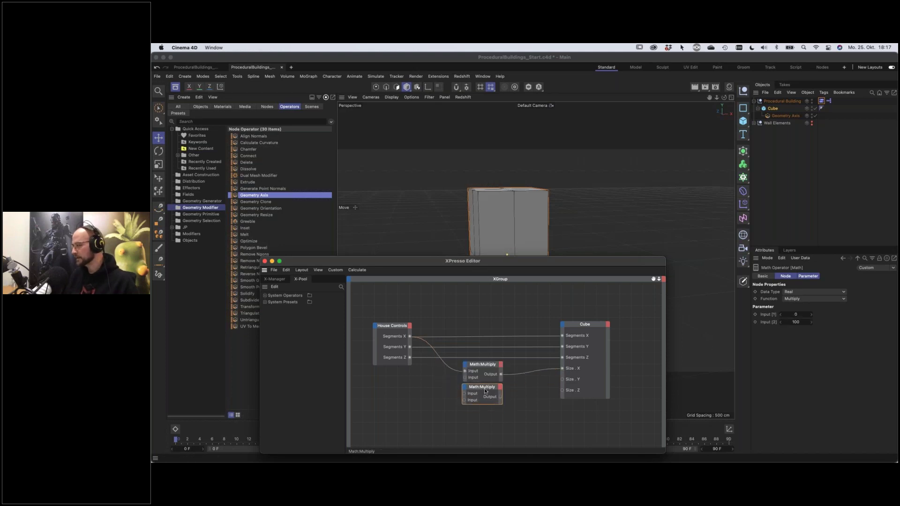
{"action": "left_click_drag", "start_coordinate": [409, 346], "coordinate": [562, 380]}
{"action": "left_click_drag", "start_coordinate": [482, 387], "coordinate": [481, 411], "text": "ctrl"}
{"action": "left_click_drag", "start_coordinate": [409, 357], "coordinate": [561, 390]}
Close the XPresso Editor and test the rig by setting Segments X to 3 in the House Controls
{"action": "left_click_drag", "start_coordinate": [499, 261], "coordinate": [511, 218]}
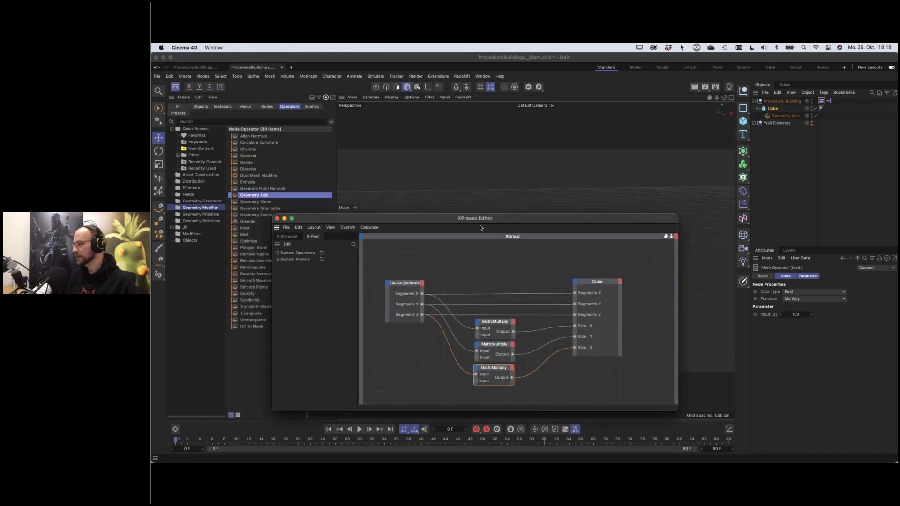
{"action": "left_click", "coordinate": [277, 219]}
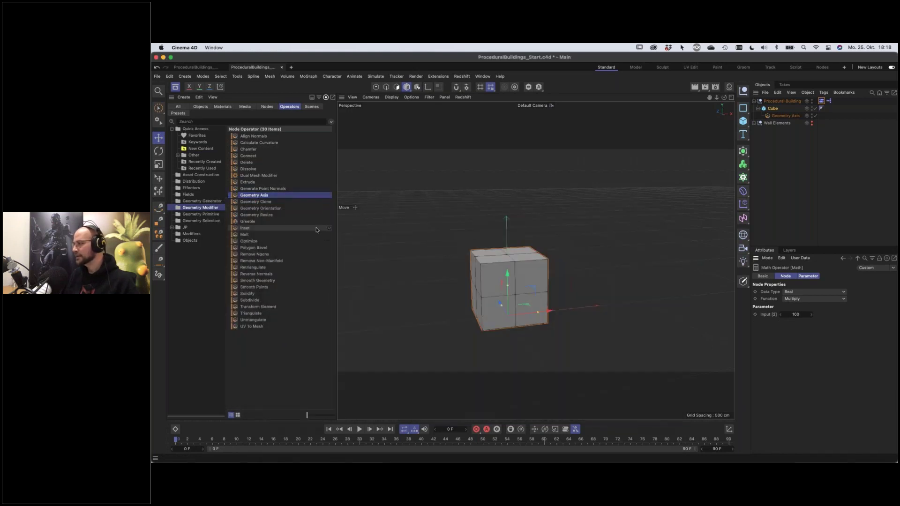
{"action": "scroll", "coordinate": [516, 293], "scroll_direction": "up", "scroll_amount": 3}
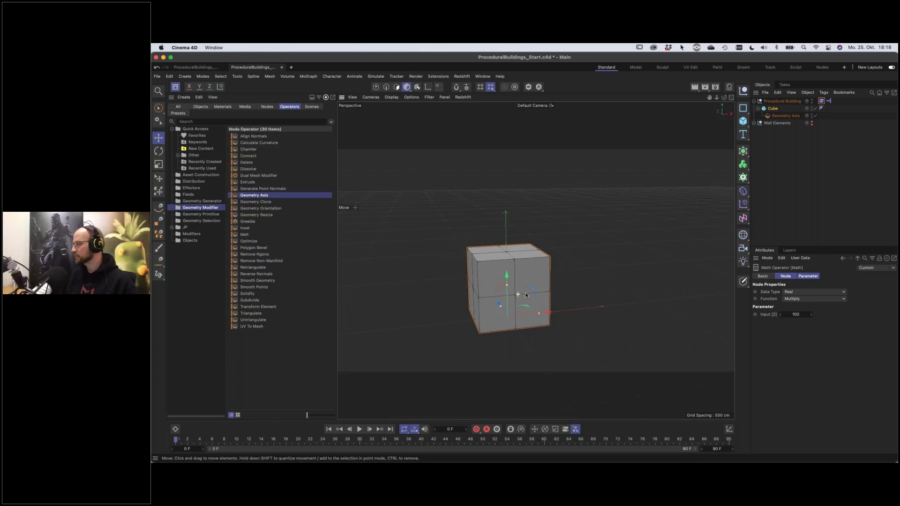
{"action": "left_click", "coordinate": [822, 102]}
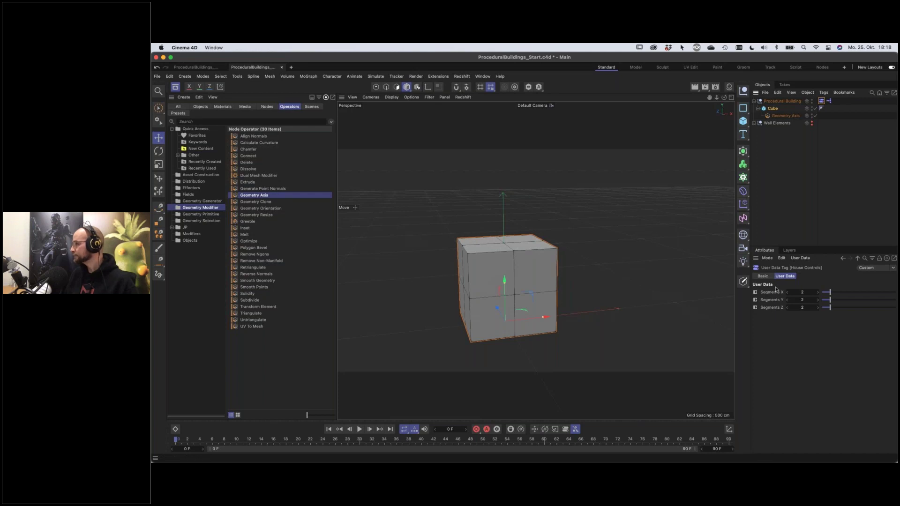
{"action": "mouse_move", "coordinate": [830, 294]}
{"action": "left_mouse_down"}
{"action": "mouse_move", "coordinate": [864, 295]}
{"action": "mouse_move", "coordinate": [832, 296]}
{"action": "mouse_move", "coordinate": [854, 302]}
{"action": "mouse_move", "coordinate": [827, 302]}
{"action": "mouse_move", "coordinate": [855, 309]}
{"action": "mouse_move", "coordinate": [829, 308]}
{"action": "left_mouse_up"}
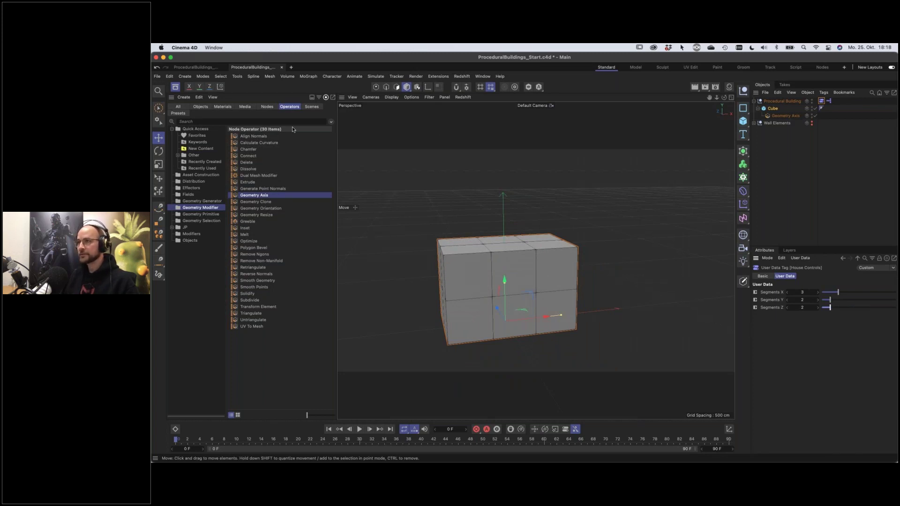
Save the project as an incremental version
{"action": "left_click", "coordinate": [157, 76]}
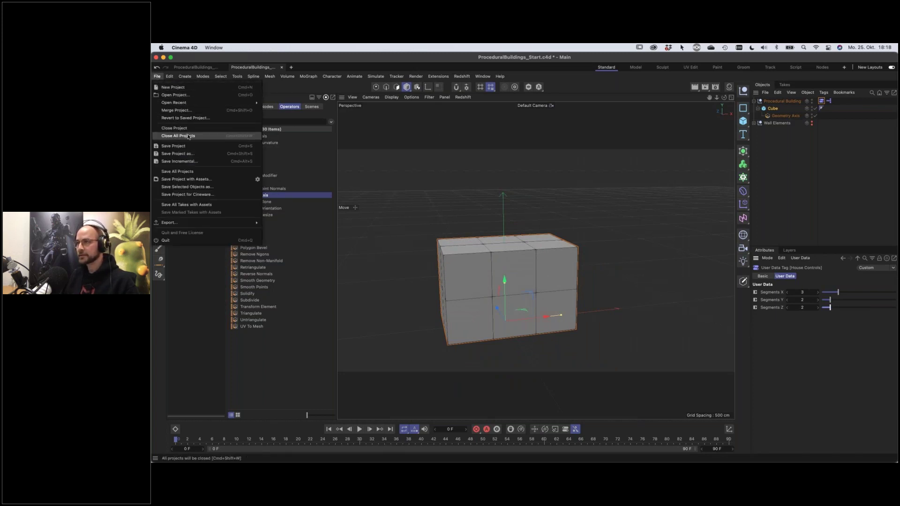
{"action": "left_click", "coordinate": [203, 162]}
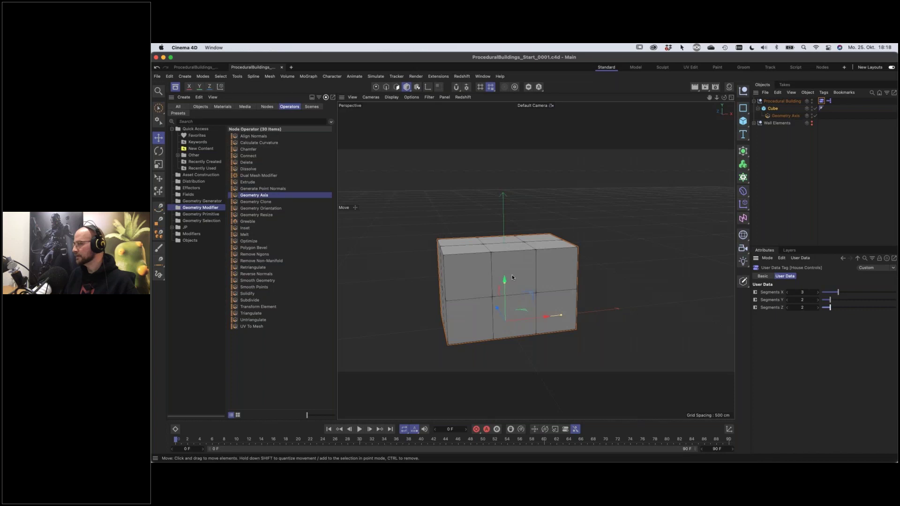
Set the House Controls to 4 segments in X, 5 in Y and 4 in Z, and clear the selection
{"action": "mouse_move", "coordinate": [833, 301]}
{"action": "left_mouse_down"}
{"action": "mouse_move", "coordinate": [845, 302]}
{"action": "mouse_move", "coordinate": [845, 294]}
{"action": "mouse_move", "coordinate": [837, 307]}
{"action": "mouse_move", "coordinate": [845, 308]}
{"action": "left_mouse_up"}
{"action": "left_click_drag", "start_coordinate": [604, 281], "coordinate": [500, 294], "text": "alt"}
{"action": "scroll", "coordinate": [538, 285], "scroll_direction": "up", "scroll_amount": 3}
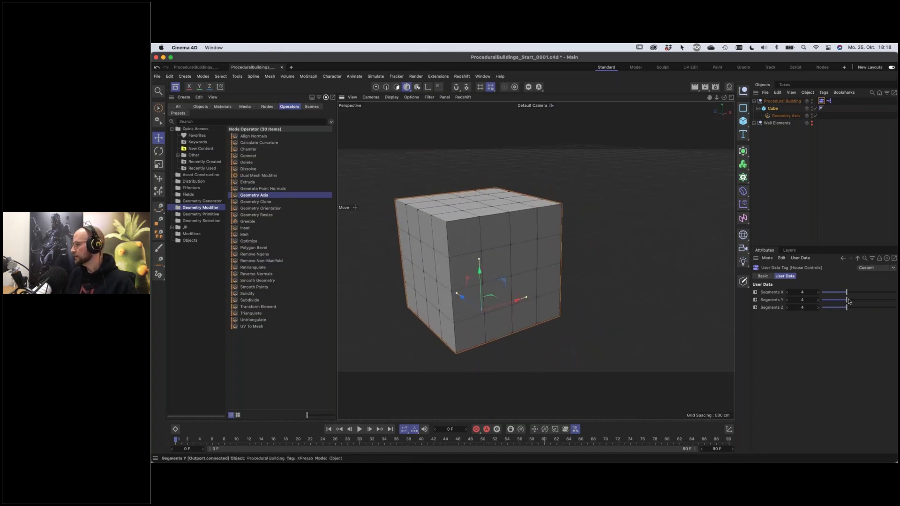
{"action": "left_click_drag", "start_coordinate": [848, 301], "coordinate": [853, 301]}
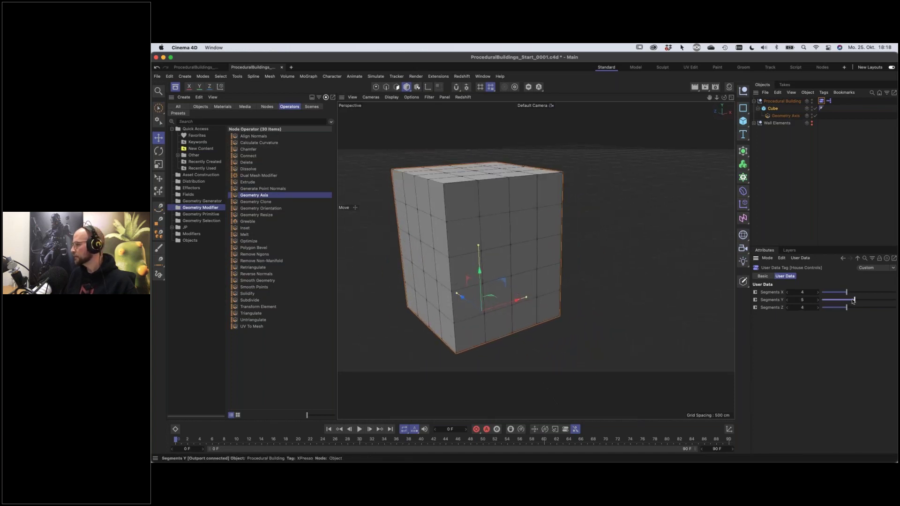
{"action": "left_click_drag", "start_coordinate": [500, 262], "coordinate": [518, 258], "text": "alt"}
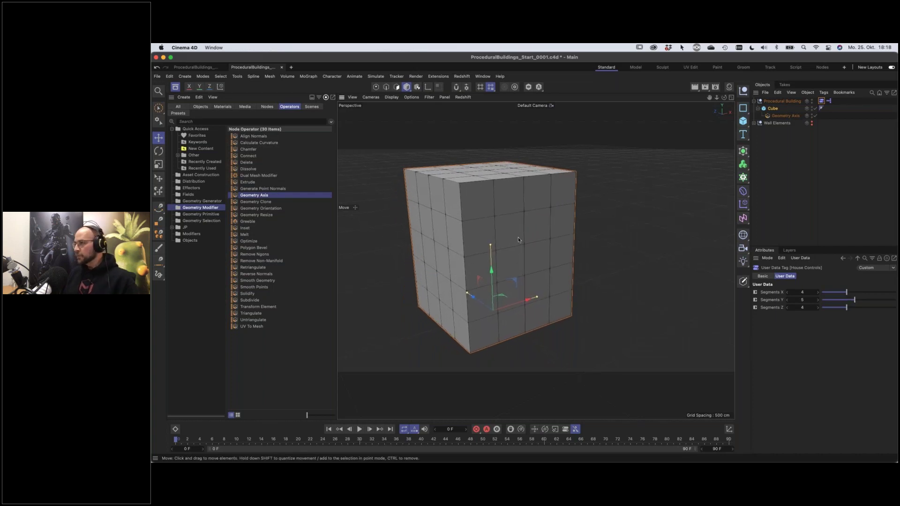
{"action": "left_click", "coordinate": [589, 256]}
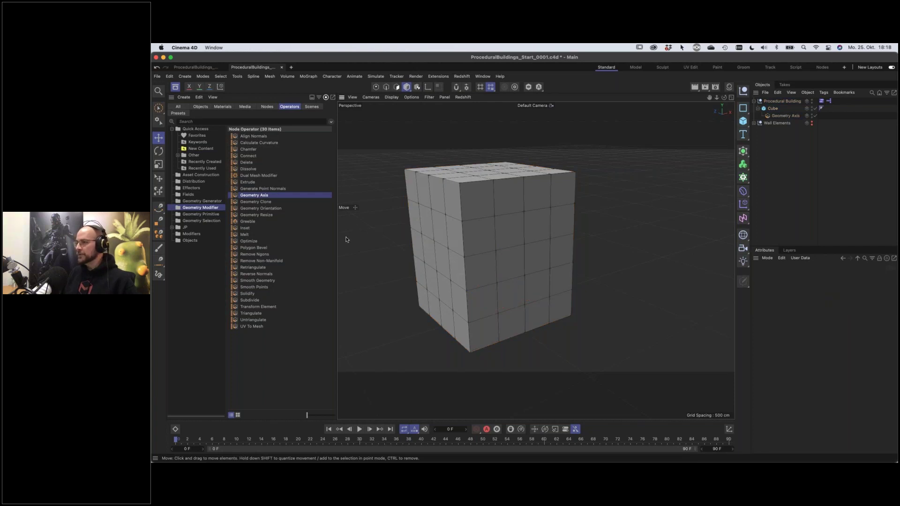
Add a Select Facing geometry selection operator under the Cube, below Geometry Axis
{"action": "left_click", "coordinate": [198, 221]}
{"action": "left_click", "coordinate": [197, 209]}
{"action": "left_click", "coordinate": [205, 221]}
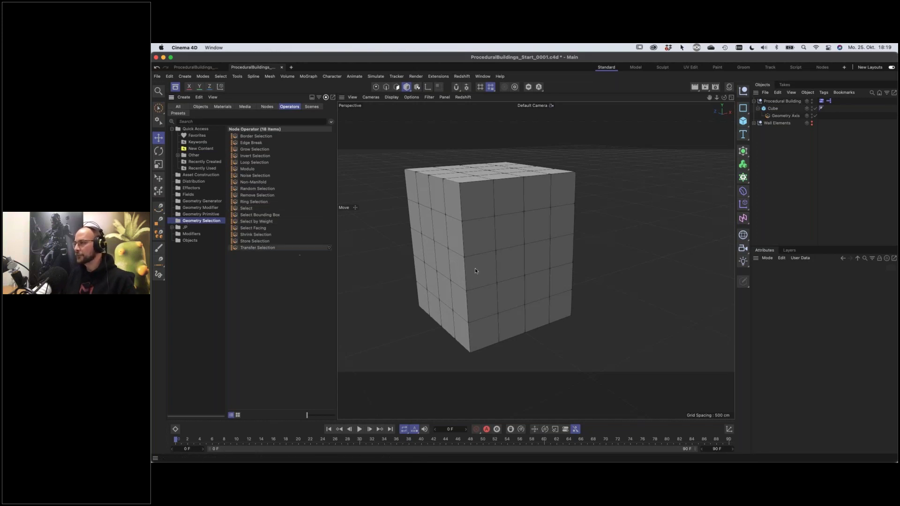
{"action": "left_click_drag", "start_coordinate": [476, 265], "coordinate": [505, 255], "text": "alt"}
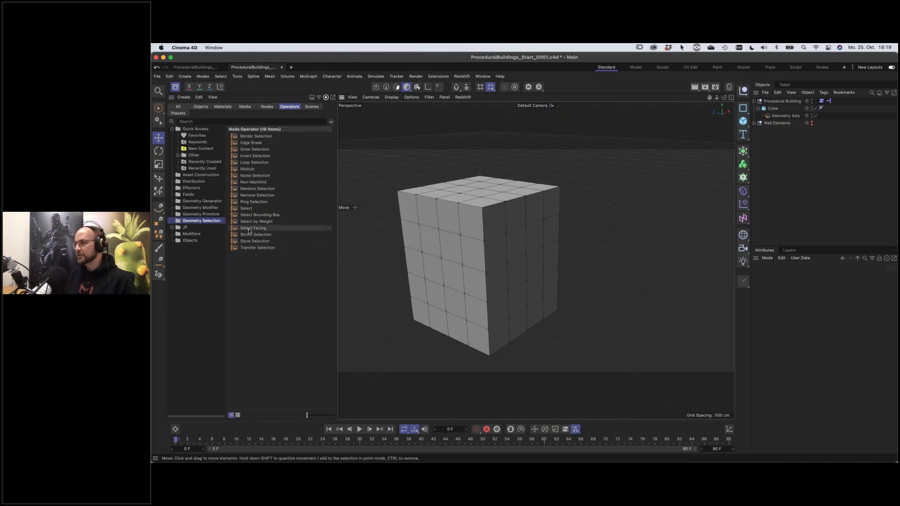
{"action": "left_click_drag", "start_coordinate": [244, 229], "coordinate": [786, 127]}
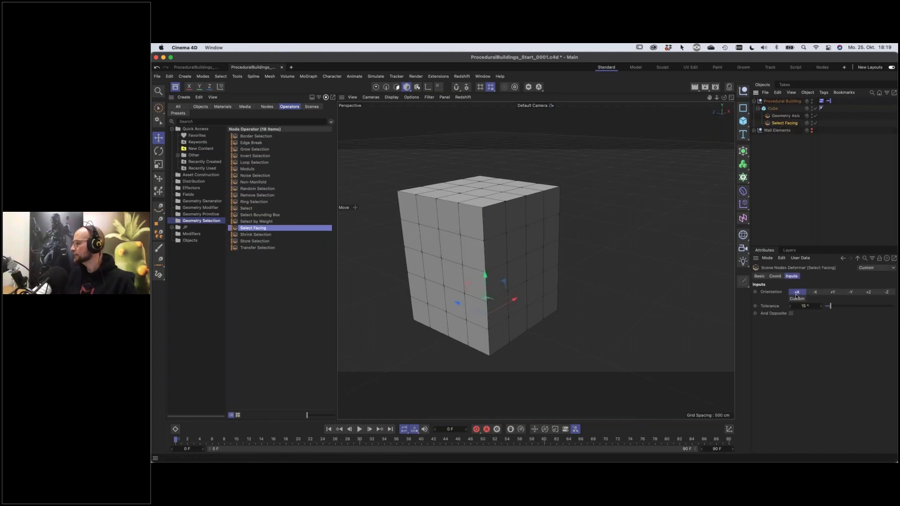
Go through the Select Facing orientations +Y, -Y, +Z and -Z, and set it to +Y
{"action": "left_click", "coordinate": [833, 293]}
{"action": "left_click", "coordinate": [851, 293]}
{"action": "left_click", "coordinate": [868, 293]}
{"action": "left_click", "coordinate": [886, 293]}
{"action": "left_click", "coordinate": [833, 294]}
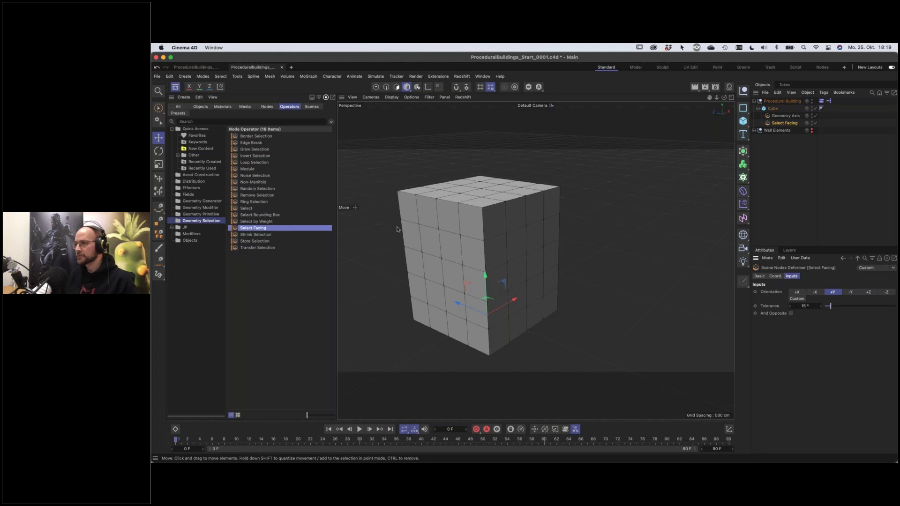
Add an Inset geometry modifier under the Cube, below Select Facing, and check it on the top faces
{"action": "left_click", "coordinate": [195, 209]}
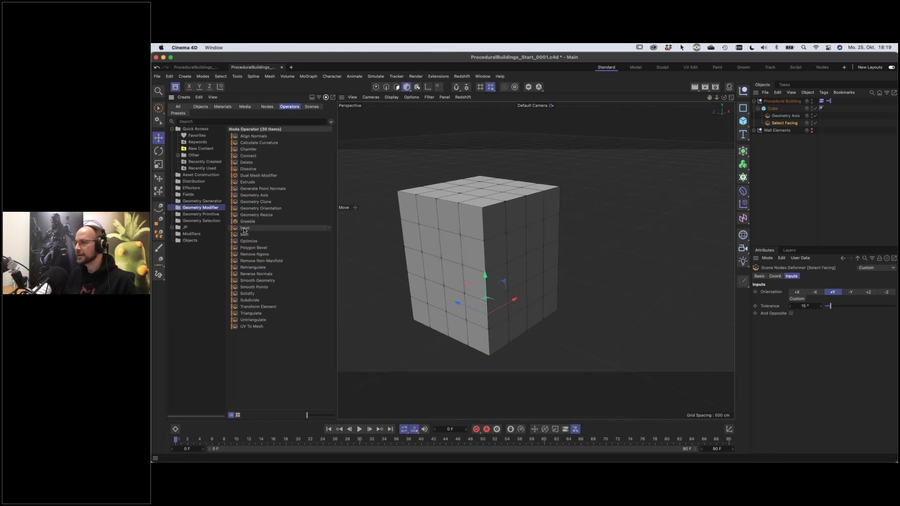
{"action": "left_click_drag", "start_coordinate": [244, 230], "coordinate": [774, 131]}
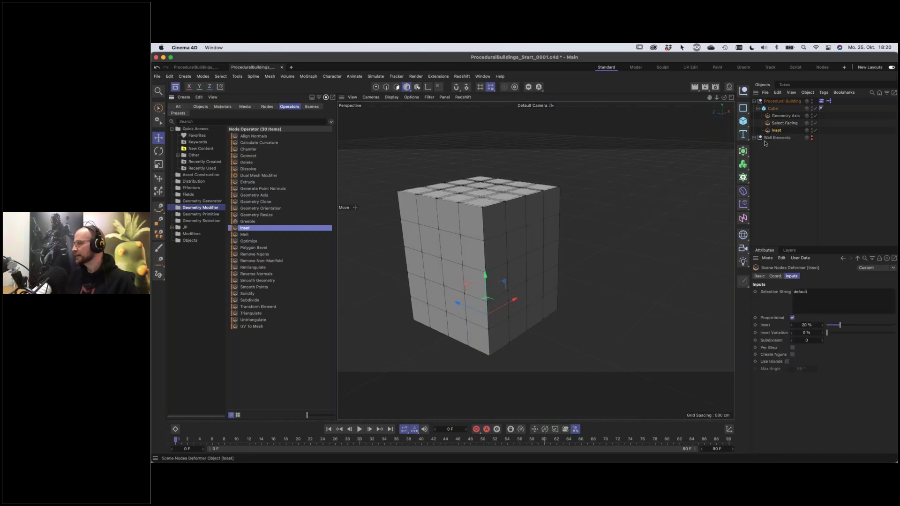
{"action": "left_click_drag", "start_coordinate": [642, 193], "coordinate": [524, 246], "text": "alt"}
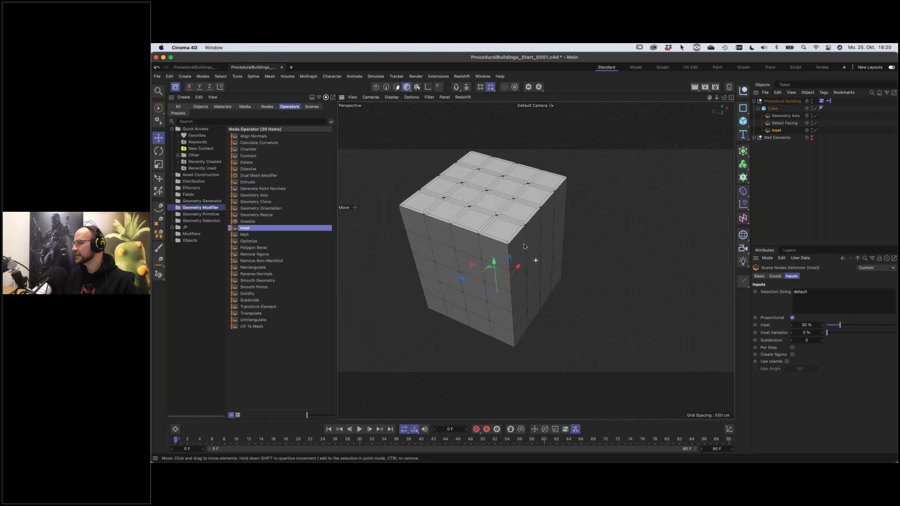
{"action": "scroll", "coordinate": [518, 242], "scroll_direction": "up", "scroll_amount": 2}
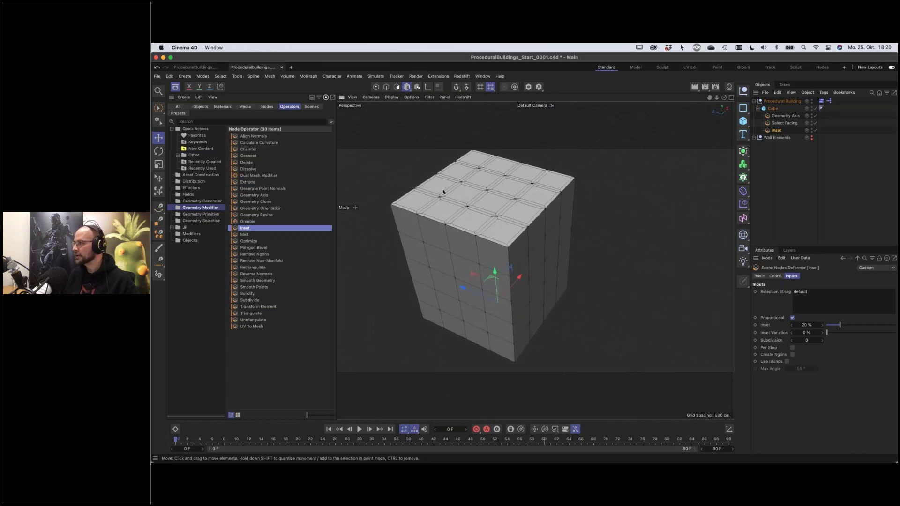
Test the inset with Select Facing oriented to -X, +Z and -Z, and return the orientation to +Y
{"action": "left_click", "coordinate": [784, 123]}
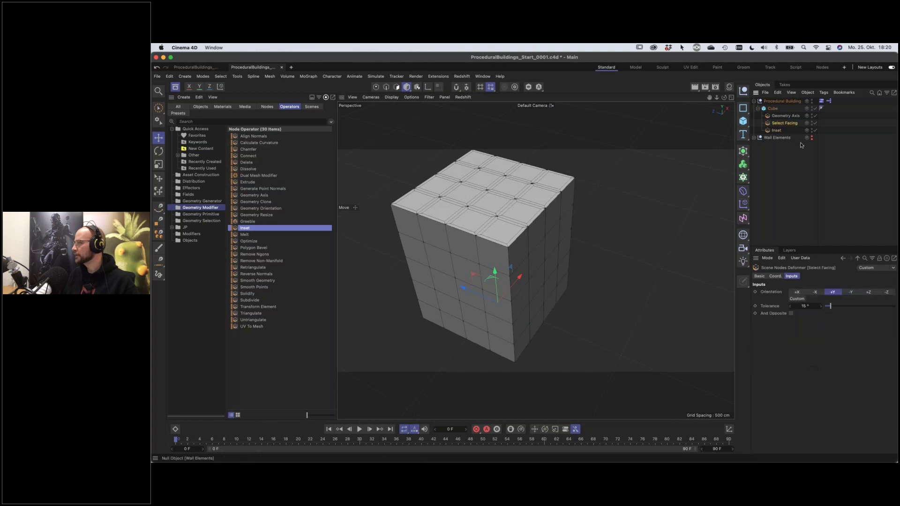
{"action": "left_click", "coordinate": [814, 293]}
{"action": "left_click", "coordinate": [868, 293]}
{"action": "left_click", "coordinate": [886, 292]}
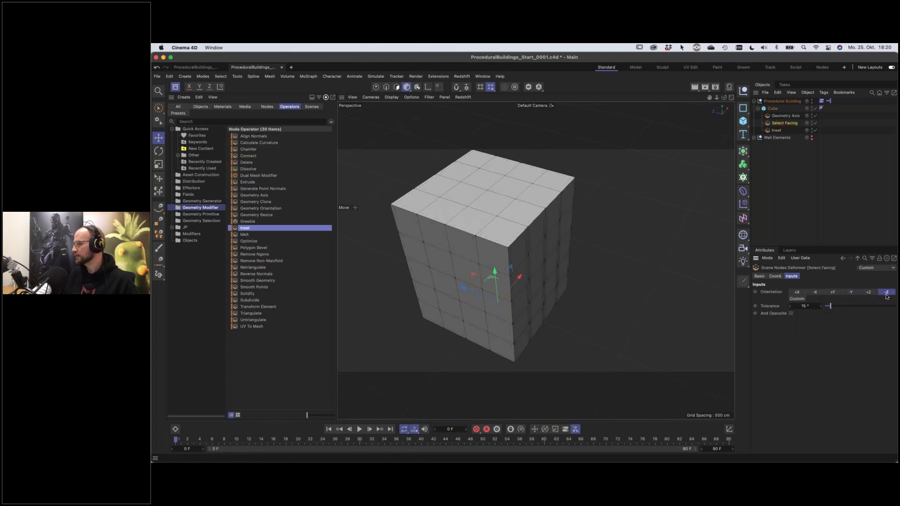
{"action": "left_click", "coordinate": [833, 293]}
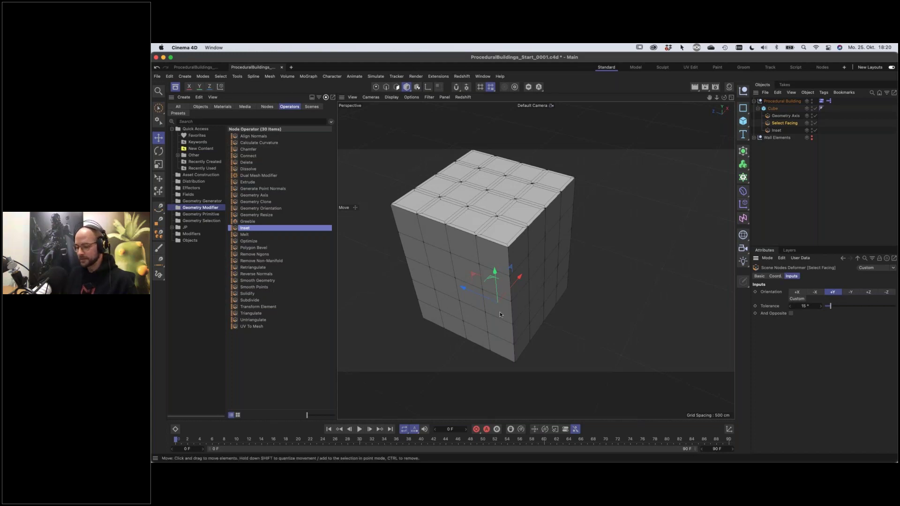
{"action": "left_click_drag", "start_coordinate": [500, 314], "coordinate": [537, 299], "text": "alt"}
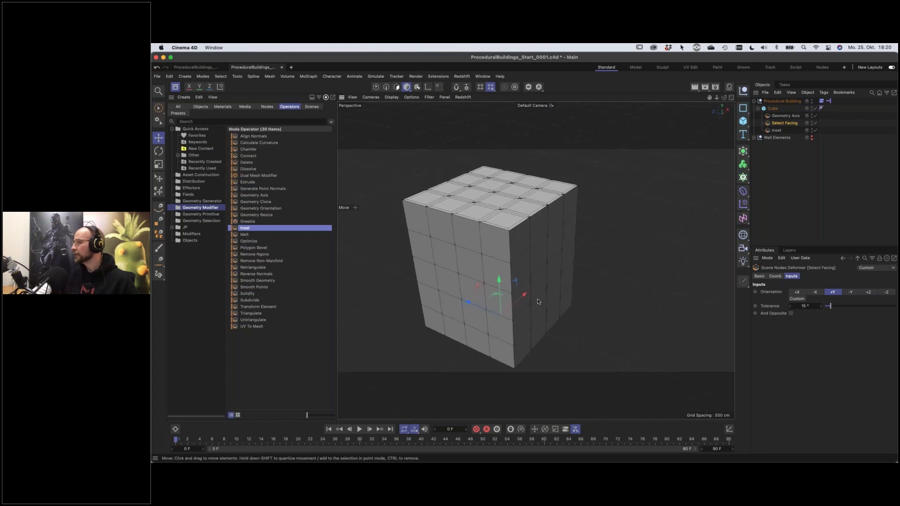
Show the Inset modifier's inputs and highlight its Selection String text
{"action": "left_click", "coordinate": [773, 131]}
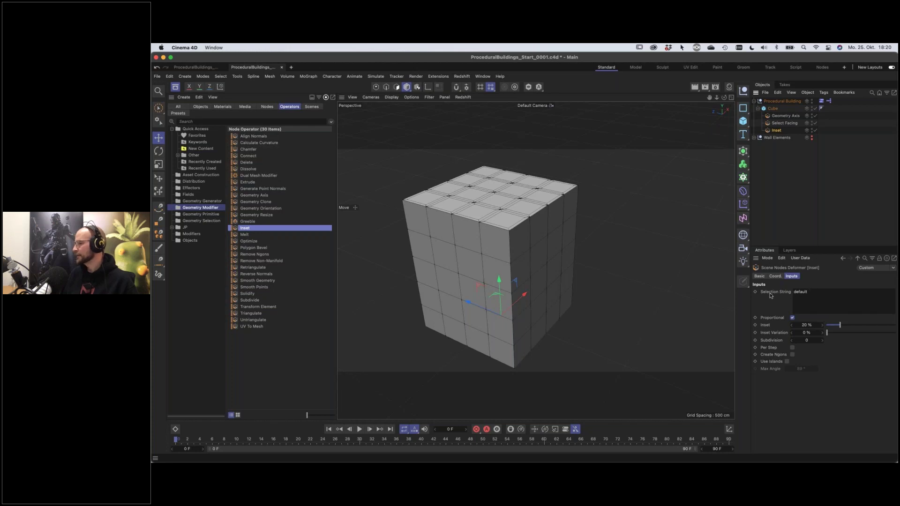
{"action": "left_click_drag", "start_coordinate": [823, 292], "coordinate": [772, 303]}
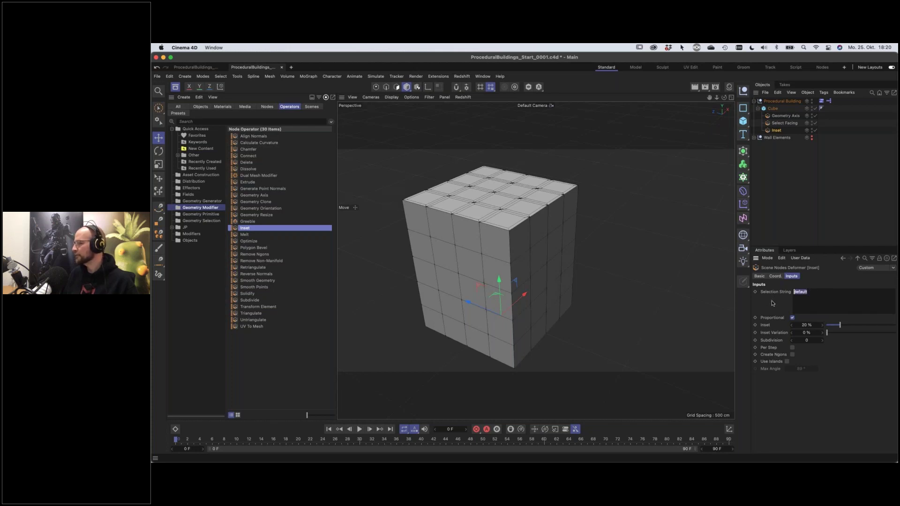
Test the operator order by moving Select Facing below Inset and back above it, checking which cube faces get inset
{"action": "left_click", "coordinate": [809, 303]}
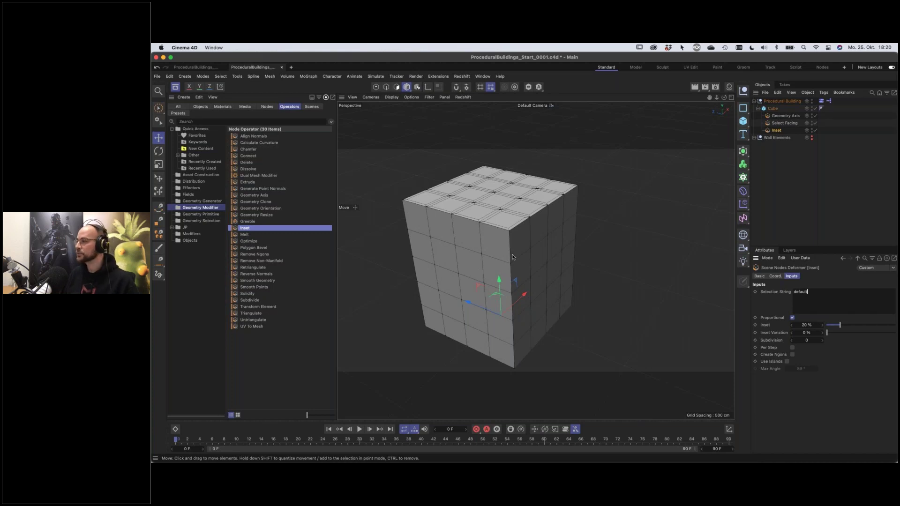
{"action": "left_click_drag", "start_coordinate": [783, 123], "coordinate": [782, 136]}
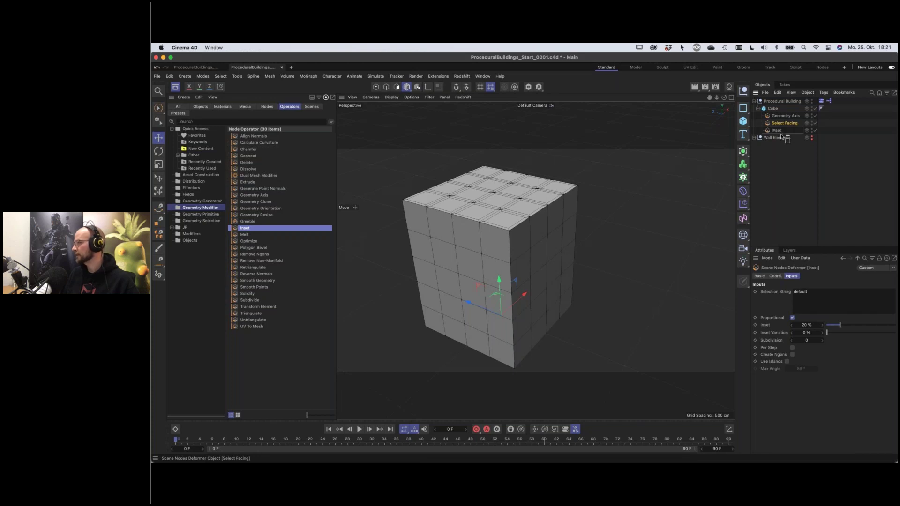
{"action": "left_click_drag", "start_coordinate": [782, 136], "coordinate": [782, 136]}
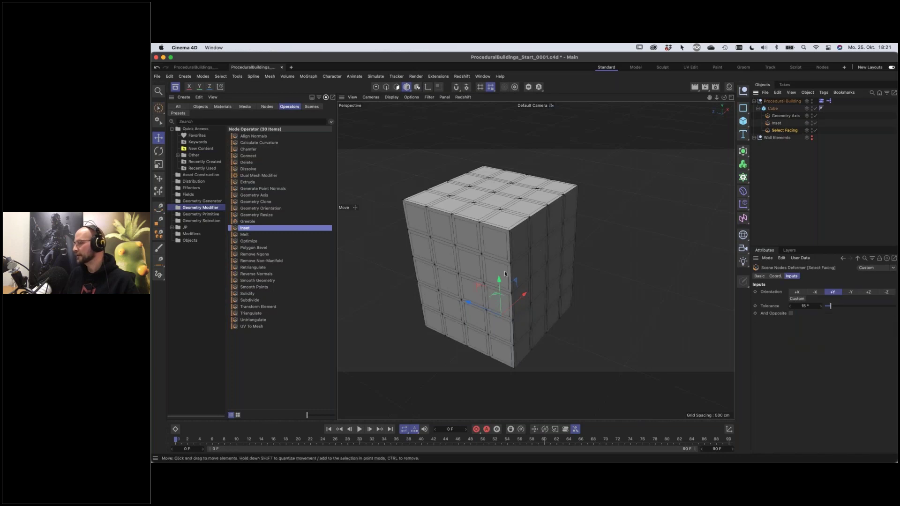
{"action": "left_click", "coordinate": [778, 124]}
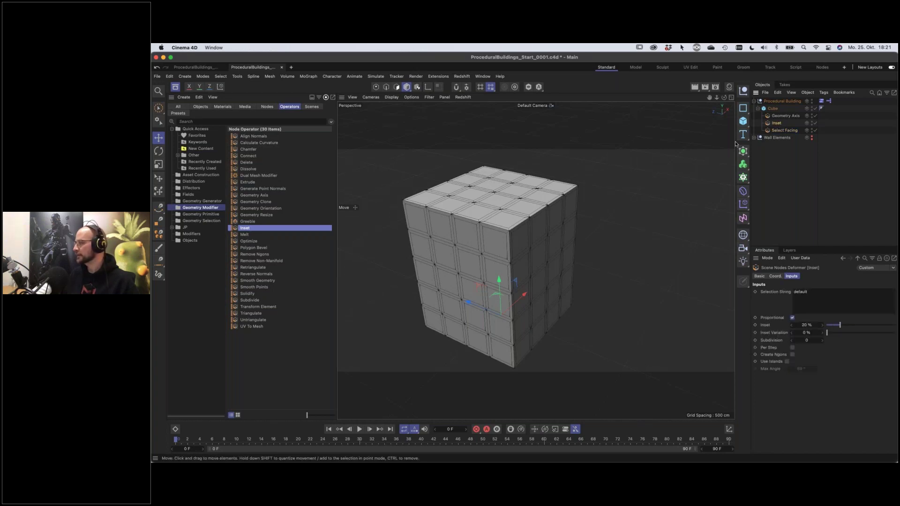
{"action": "left_click_drag", "start_coordinate": [780, 130], "coordinate": [783, 124]}
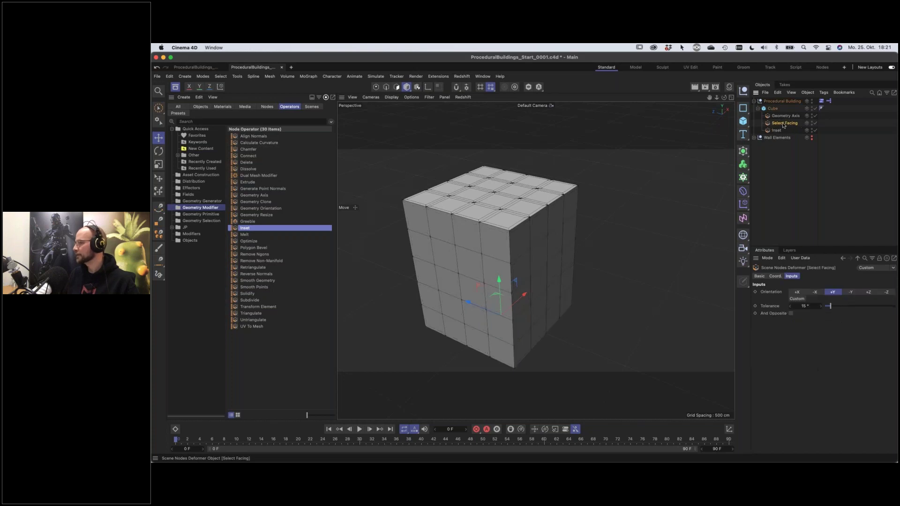
{"action": "left_click", "coordinate": [771, 132]}
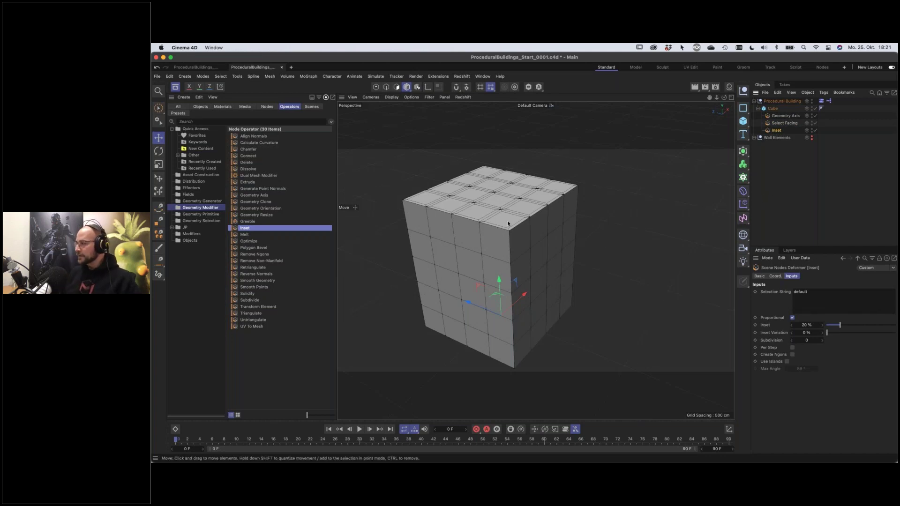
{"action": "left_click_drag", "start_coordinate": [526, 274], "coordinate": [539, 264], "text": "alt"}
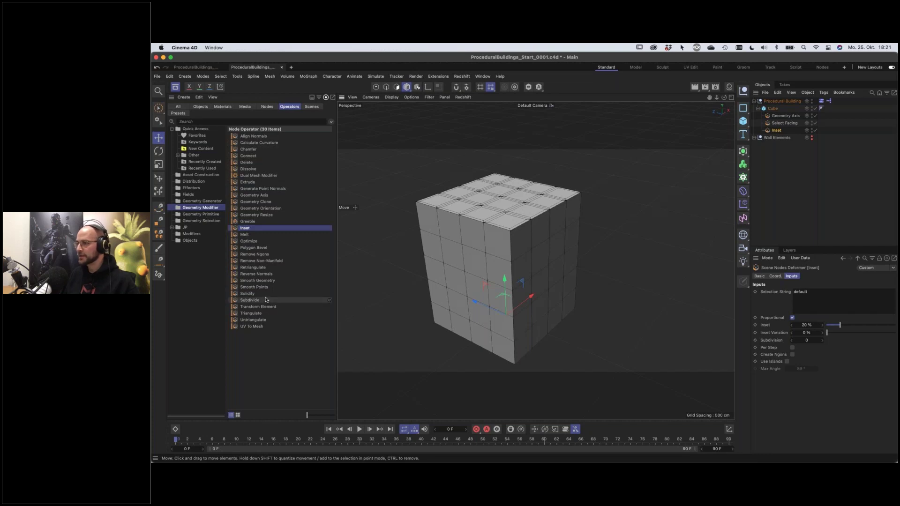
Add a Store Selection operator between Select Facing and Inset, name its selection top, and inspect the resulting polygon selection tag
{"action": "left_click", "coordinate": [201, 220]}
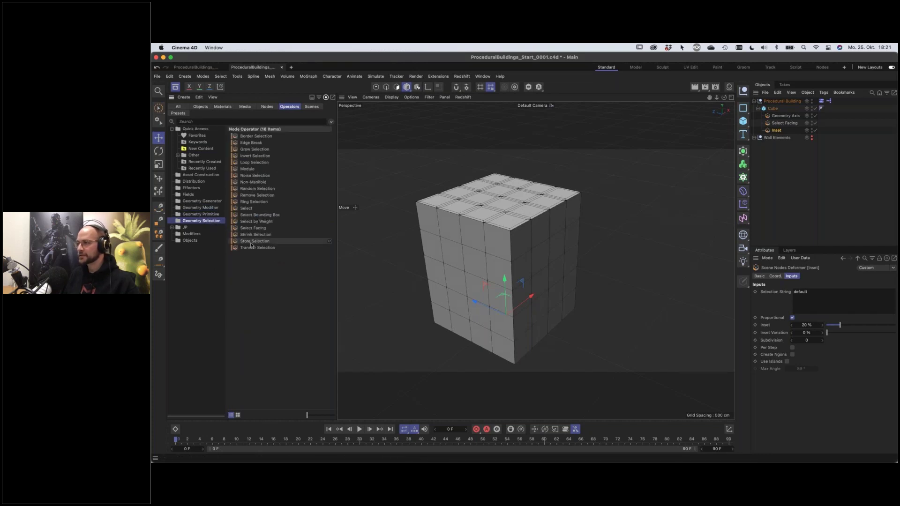
{"action": "left_click_drag", "start_coordinate": [236, 242], "coordinate": [773, 128]}
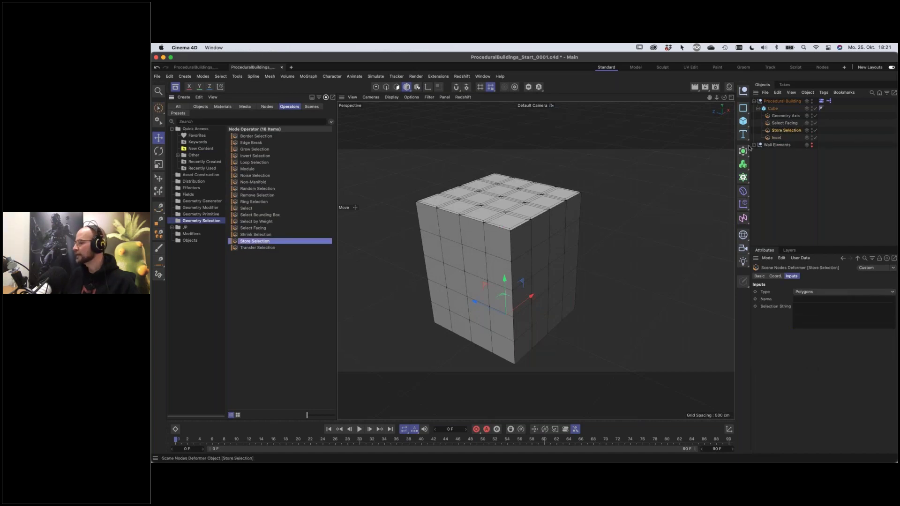
{"action": "left_click", "coordinate": [797, 298]}
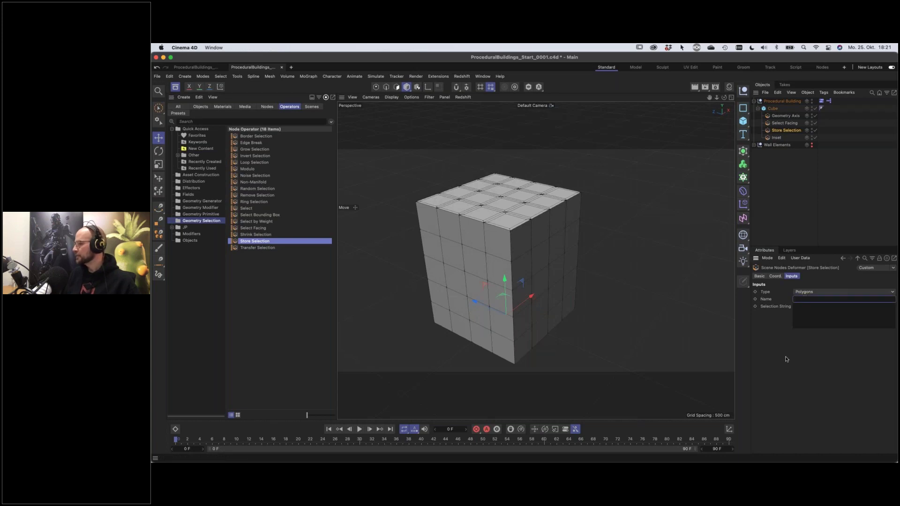
{"action": "type", "text": "top"}
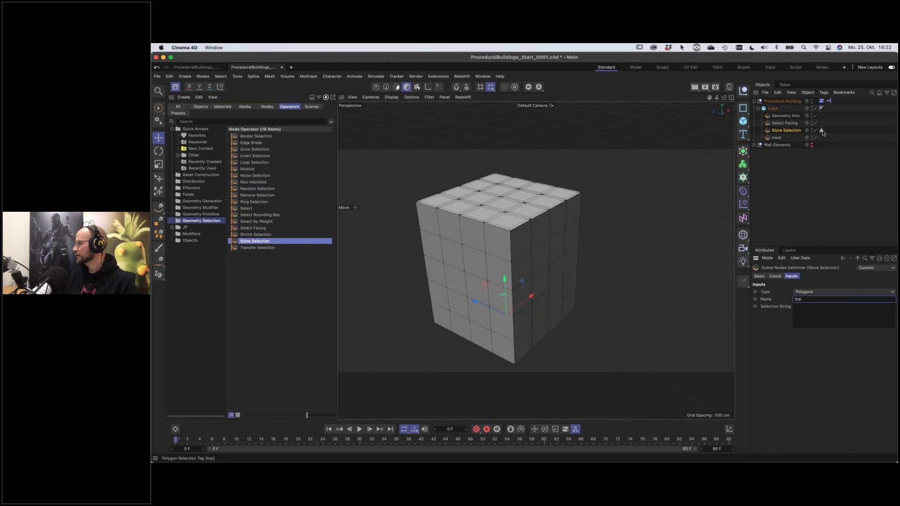
{"action": "left_click", "coordinate": [822, 131]}
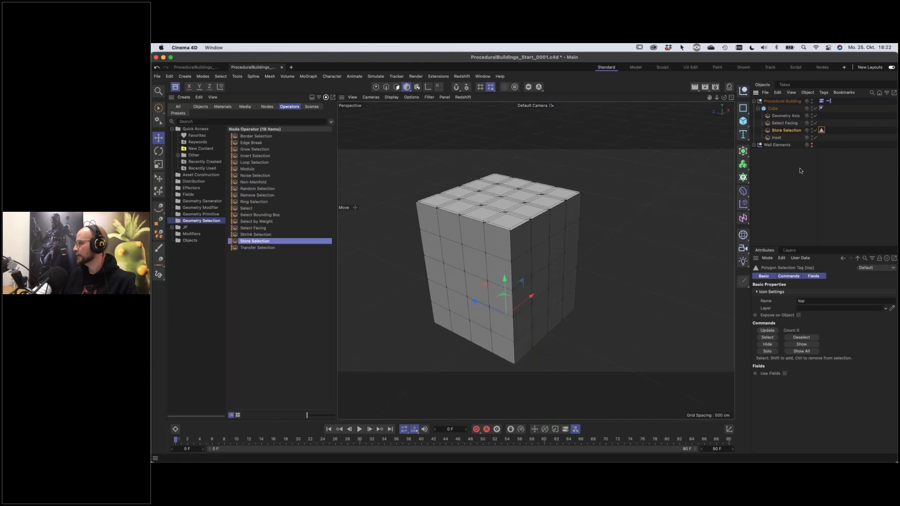
{"action": "left_click", "coordinate": [772, 131]}
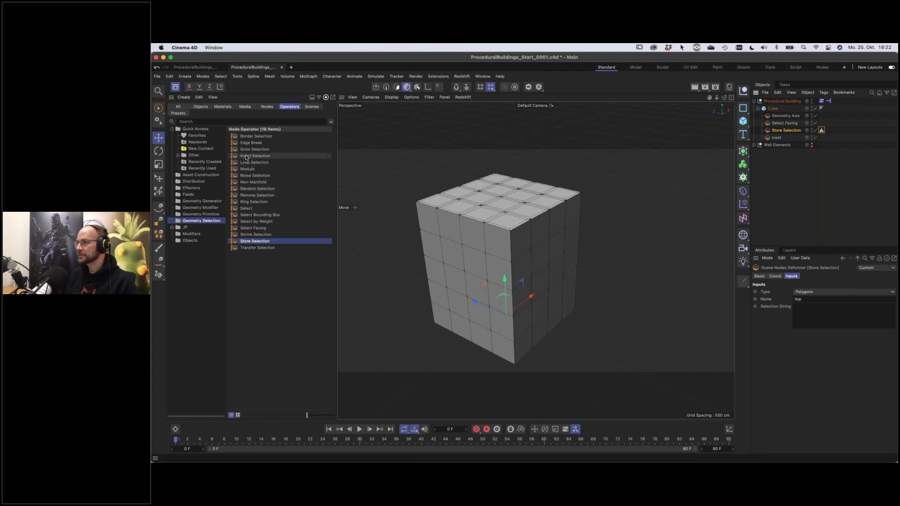
Add a Grow Selection operator between Store Selection and Inset and toggle it off and on to compare the inset faces
{"action": "mouse_move", "coordinate": [259, 156]}
{"action": "left_mouse_down"}
{"action": "mouse_move", "coordinate": [710, 157]}
{"action": "mouse_move", "coordinate": [776, 137]}
{"action": "left_mouse_up"}
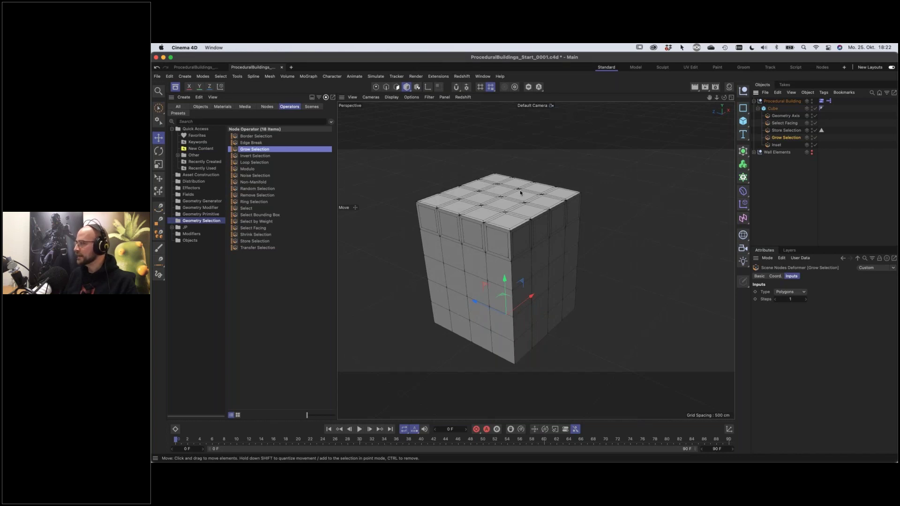
{"action": "left_click", "coordinate": [815, 139]}
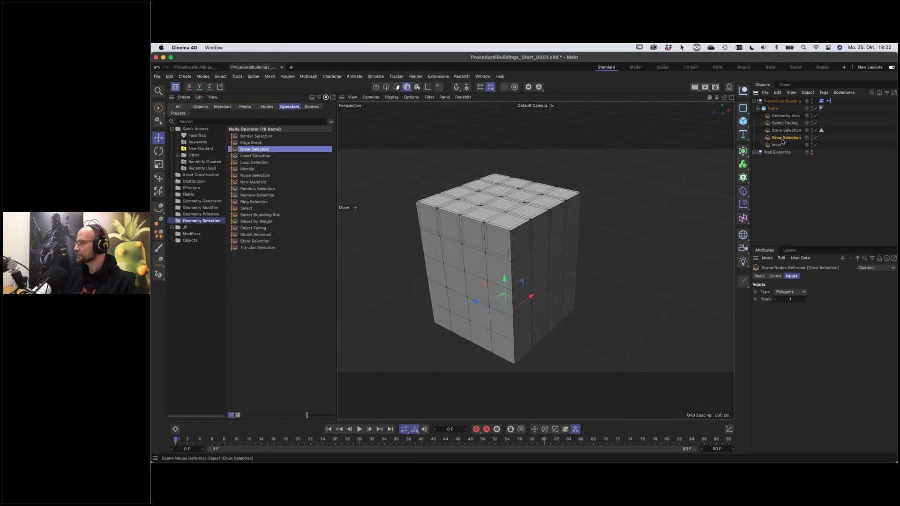
{"action": "left_click", "coordinate": [815, 138]}
{"action": "left_click", "coordinate": [815, 138]}
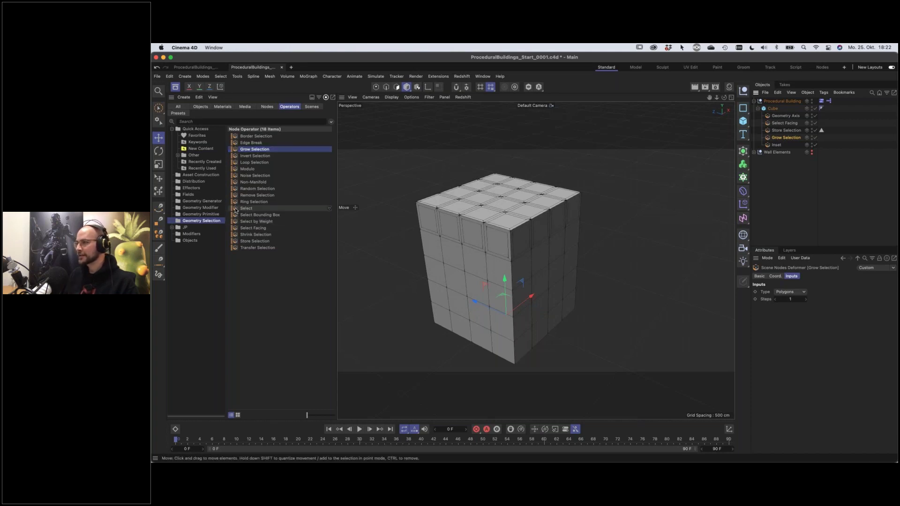
Add a Select operator between Grow Selection and Inset, try the selection string default, and replace it with active - top
{"action": "left_click_drag", "start_coordinate": [236, 209], "coordinate": [781, 142]}
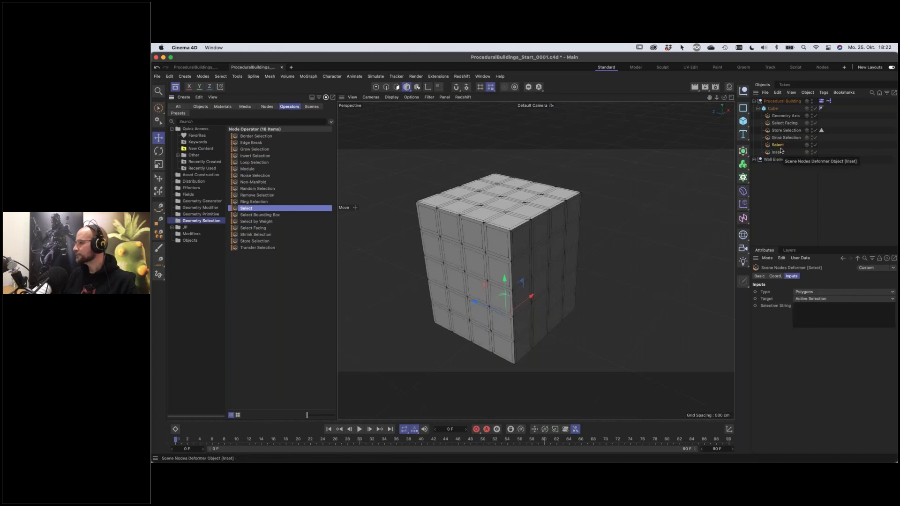
{"action": "left_click", "coordinate": [802, 307]}
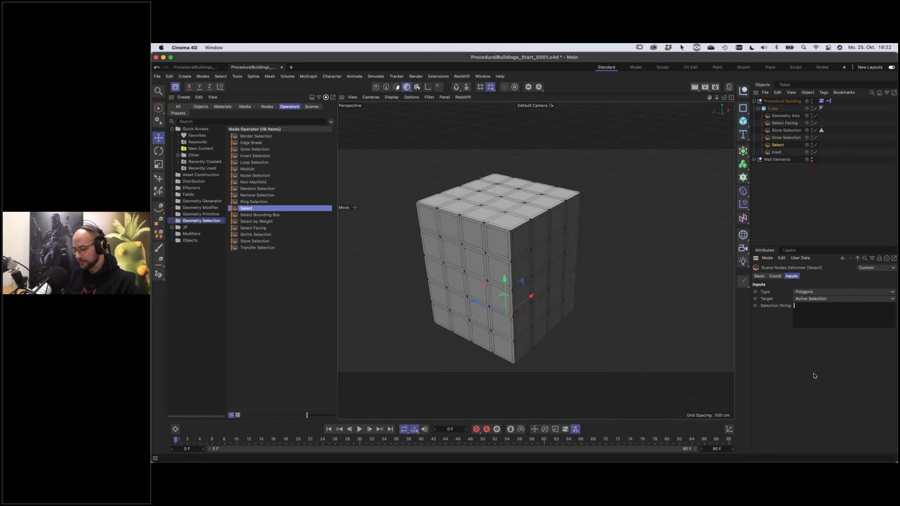
{"action": "type", "text": "default"}
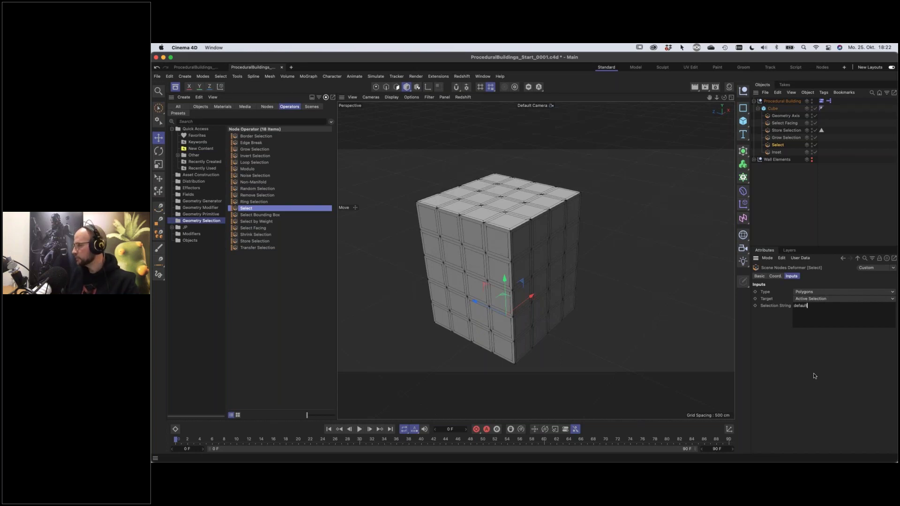
{"action": "double_click", "coordinate": [812, 307]}
{"action": "type", "text": "ac"}
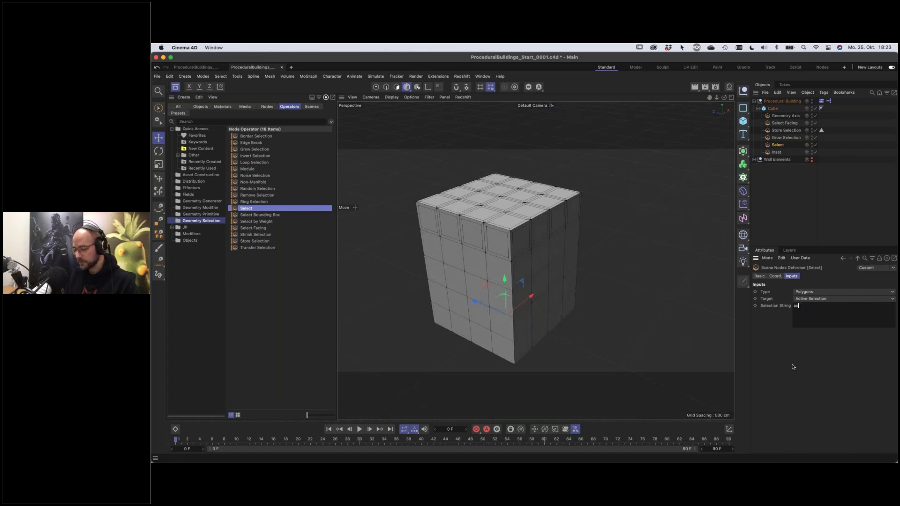
{"action": "type", "text": "tive -"}
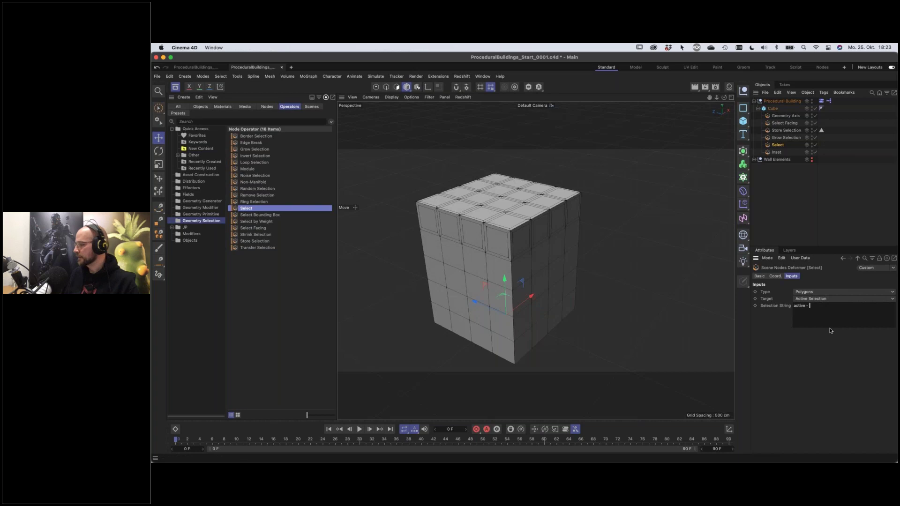
{"action": "type", "text": "top"}
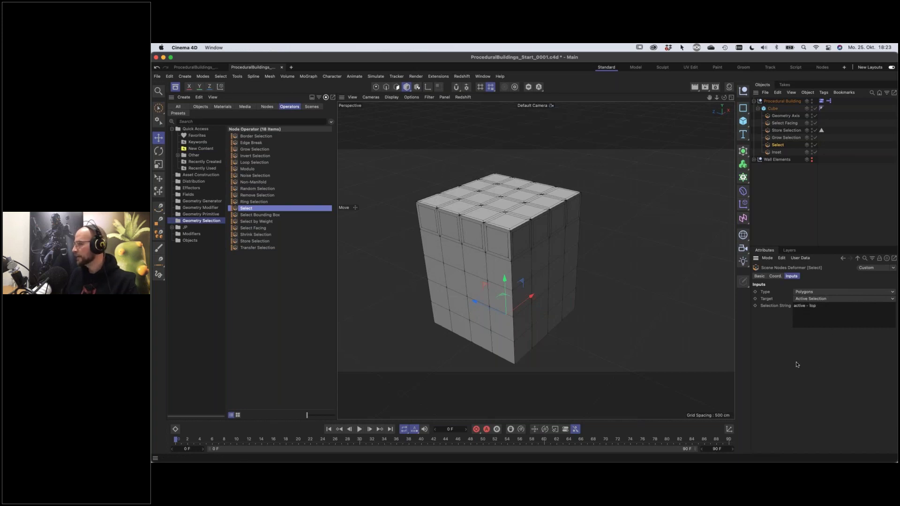
Check the stored selection tag's name and put top in quotes in the Select operator's string, making it active - "top"
{"action": "left_click", "coordinate": [820, 131]}
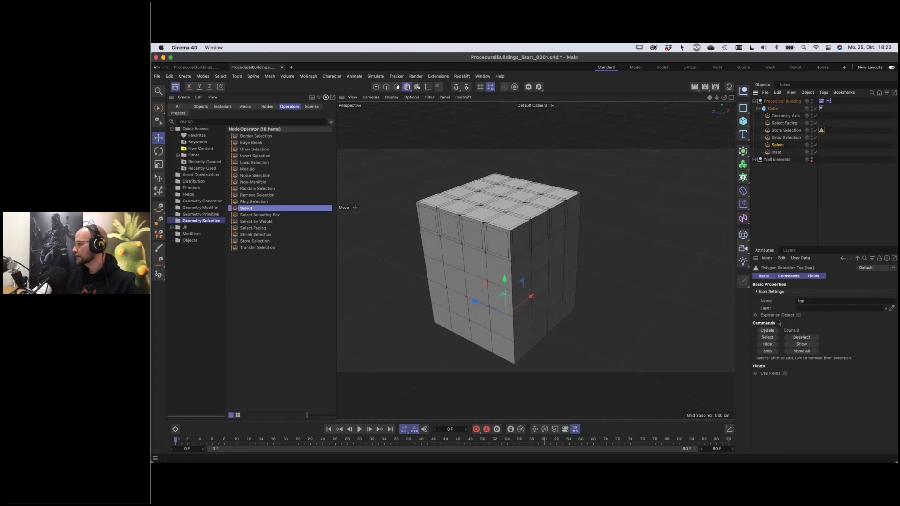
{"action": "left_click", "coordinate": [778, 145]}
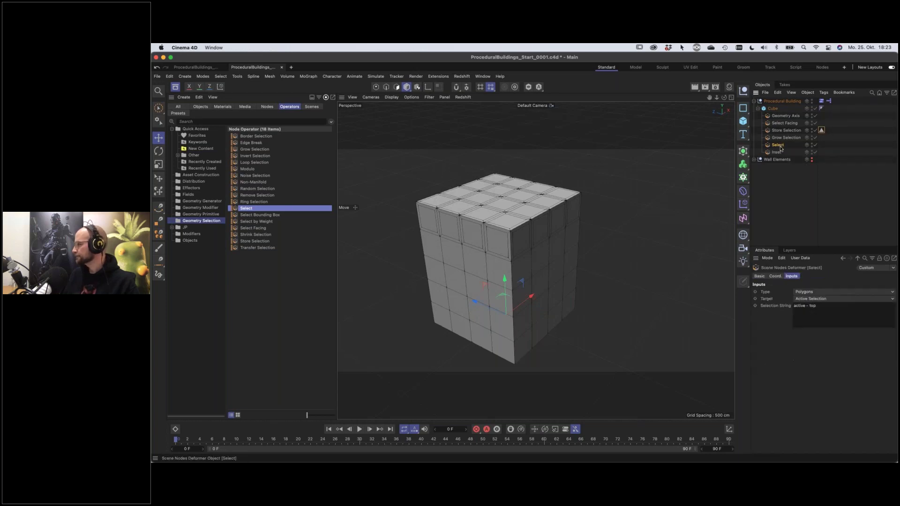
{"action": "left_click", "coordinate": [809, 305]}
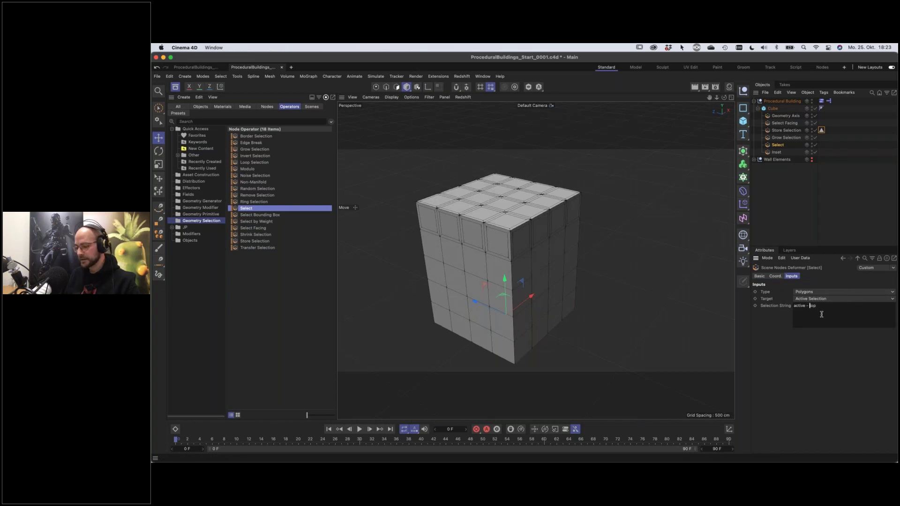
{"action": "type", "text": "\""}
{"action": "key", "text": "Right"}
{"action": "key", "text": "Right"}
{"action": "key", "text": "Right"}
{"action": "type", "text": "\""}
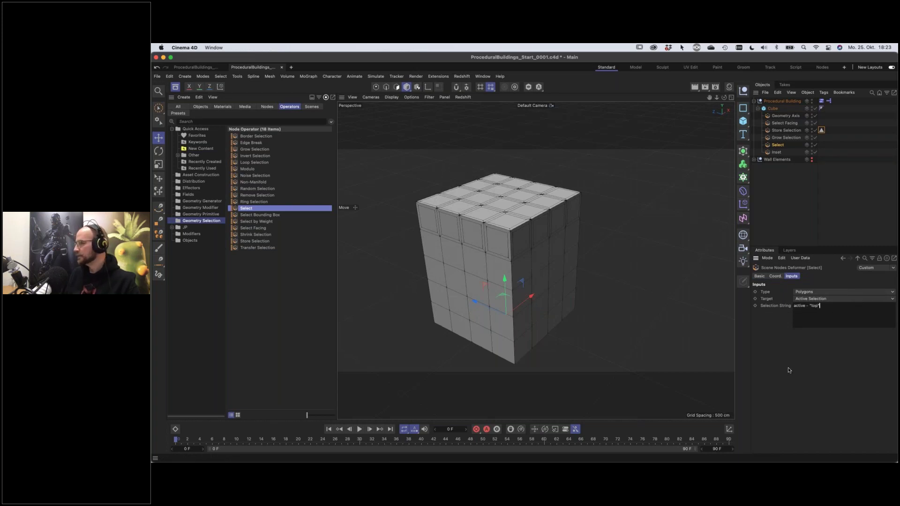
{"action": "key", "text": "Return"}
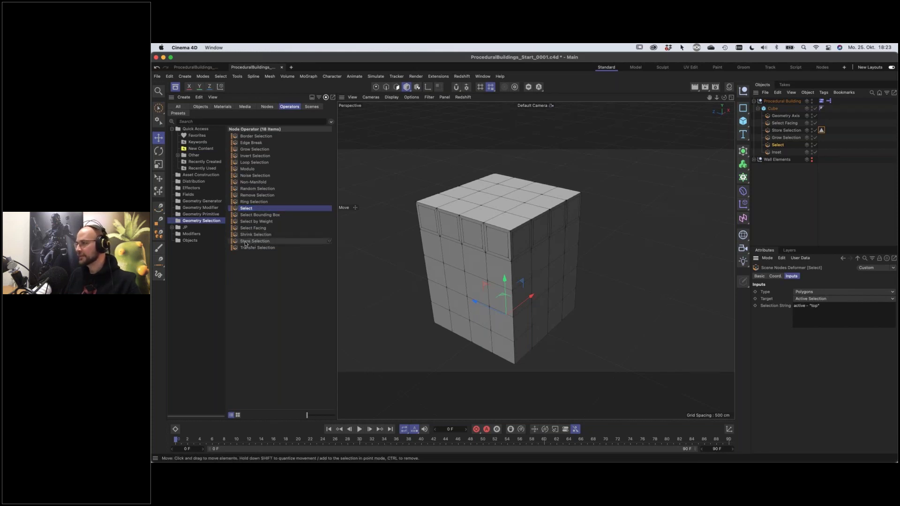
Add a second Store Selection between Select and Inset, with the name roof and the selection string default
{"action": "left_click_drag", "start_coordinate": [252, 243], "coordinate": [789, 153]}
{"action": "left_click", "coordinate": [790, 153]}
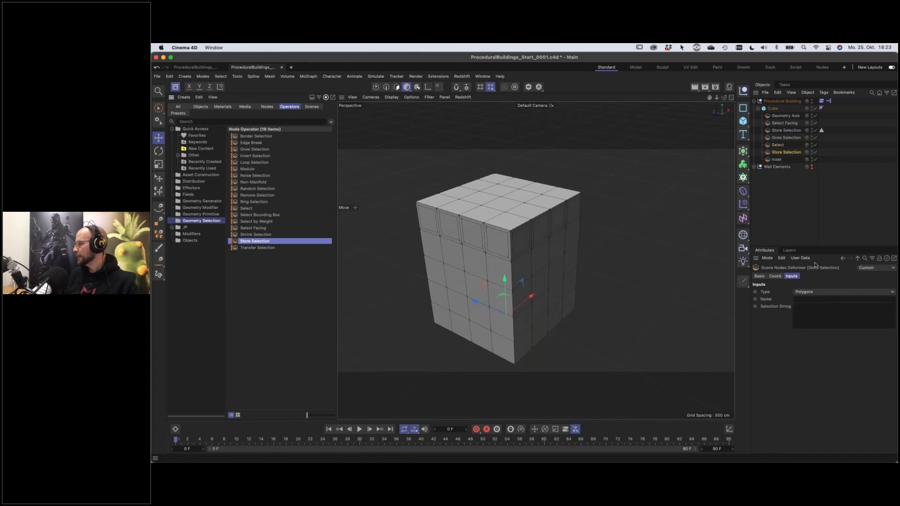
{"action": "left_click", "coordinate": [809, 299]}
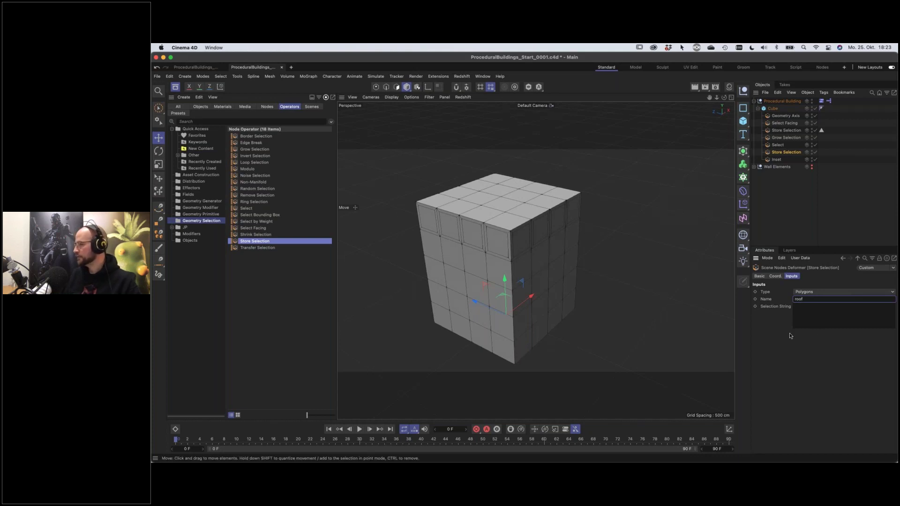
{"action": "left_click", "coordinate": [810, 317]}
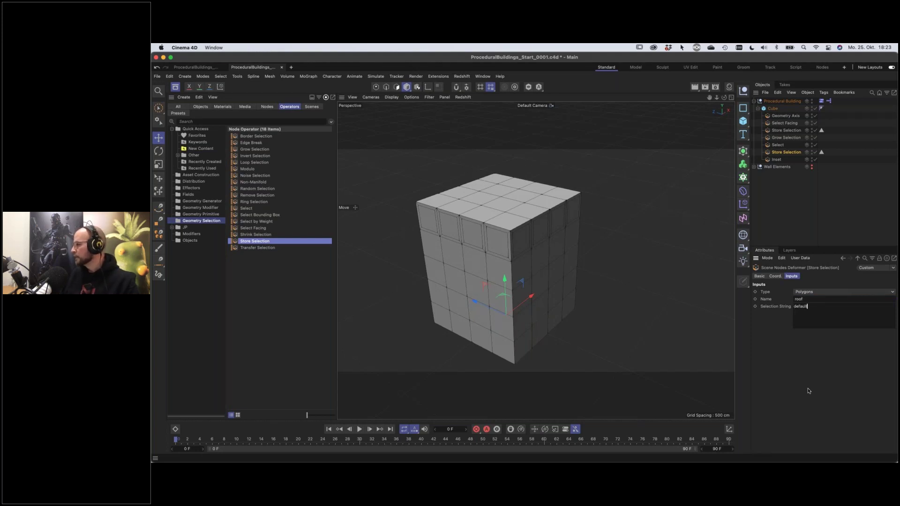
{"action": "left_click", "coordinate": [807, 299]}
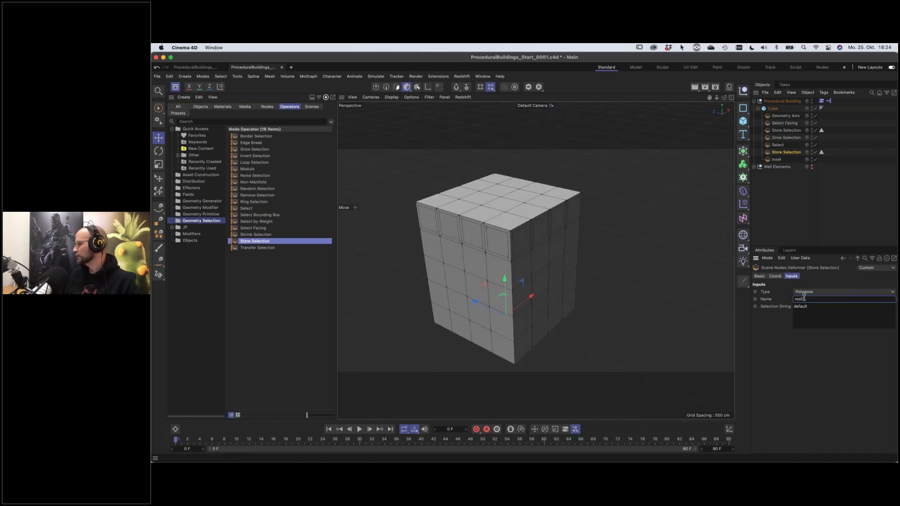
Rename the second Store Selection operator as --- Store Selection "roof" and save the project
{"action": "double_click", "coordinate": [806, 153]}
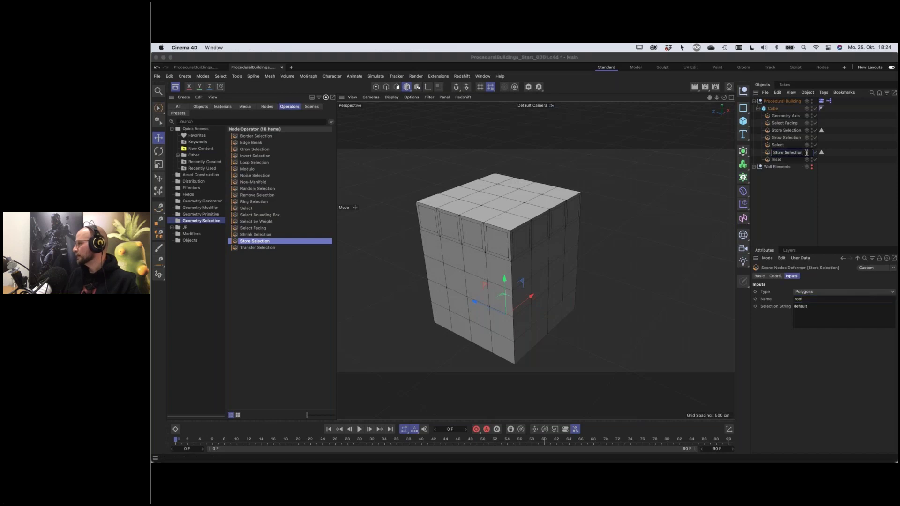
{"action": "type", "text": "\"roof"}
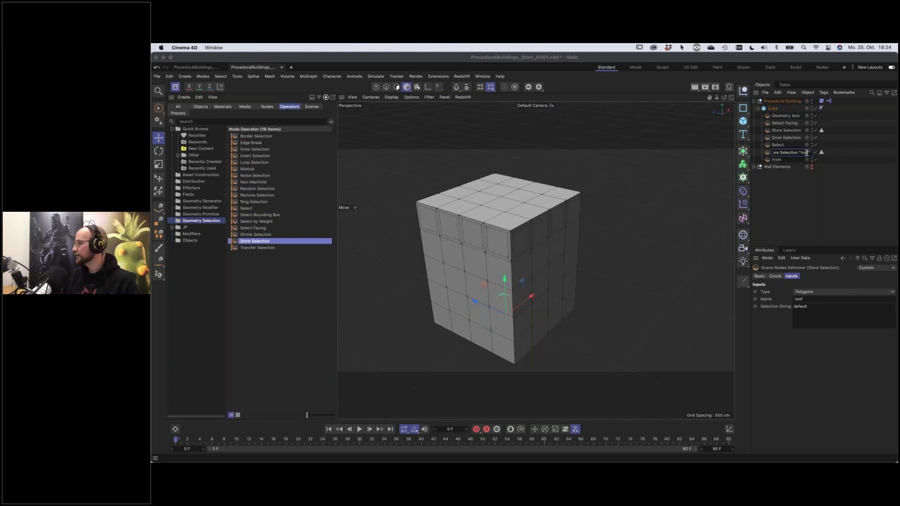
{"action": "left_click", "coordinate": [773, 152]}
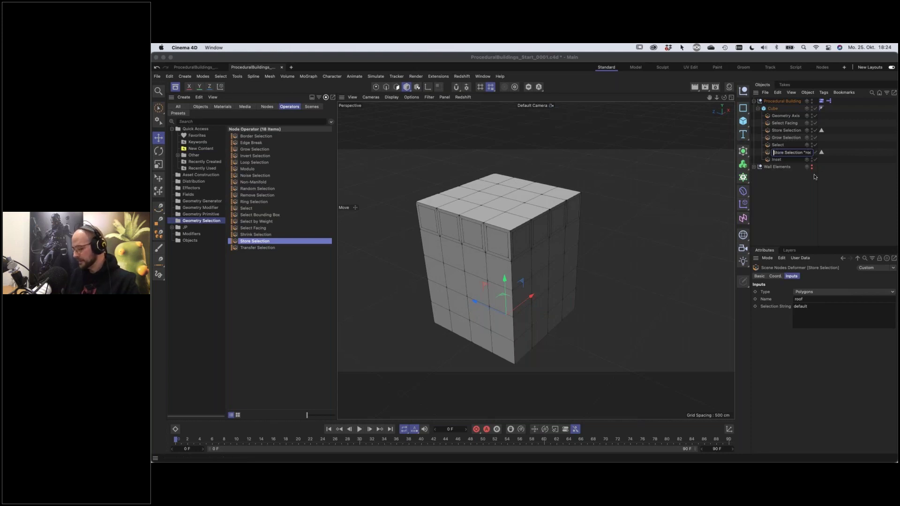
{"action": "type", "text": "---"}
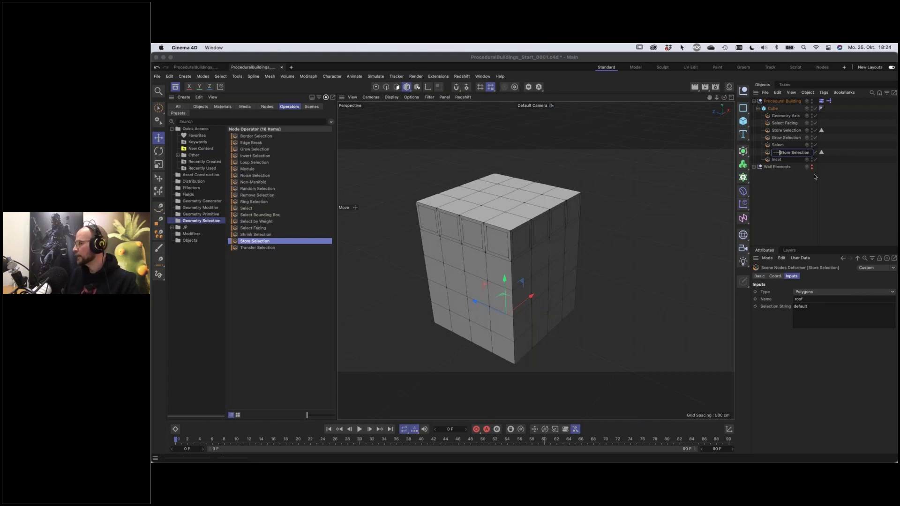
{"action": "left_click", "coordinate": [791, 204]}
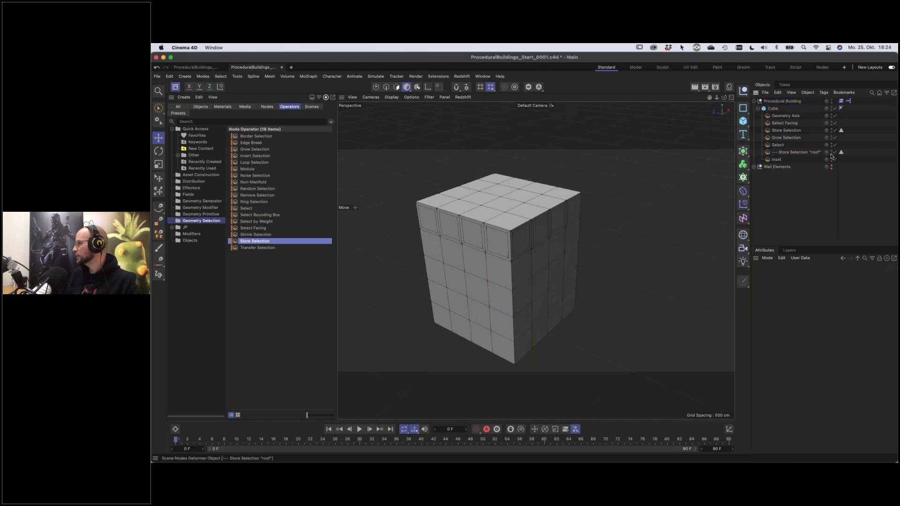
{"action": "key", "text": "super+s"}
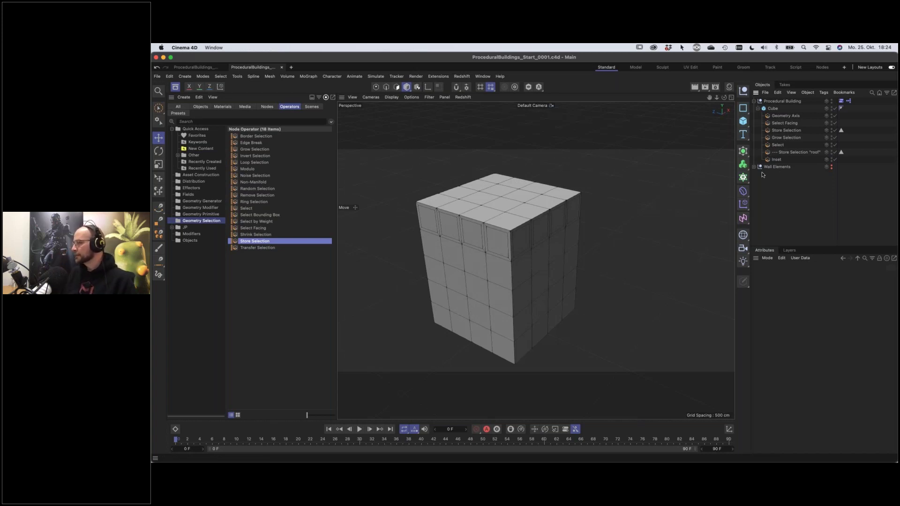
Duplicate the five operators from Select Facing through --- Store Selection "roof", place the copies above Inset, and disable them
{"action": "mouse_move", "coordinate": [518, 241]}
{"action": "left_mouse_down", "text": "alt"}
{"action": "mouse_move", "coordinate": [536, 255]}
{"action": "mouse_move", "coordinate": [540, 222]}
{"action": "mouse_move", "coordinate": [515, 231]}
{"action": "left_mouse_up", "text": "alt"}
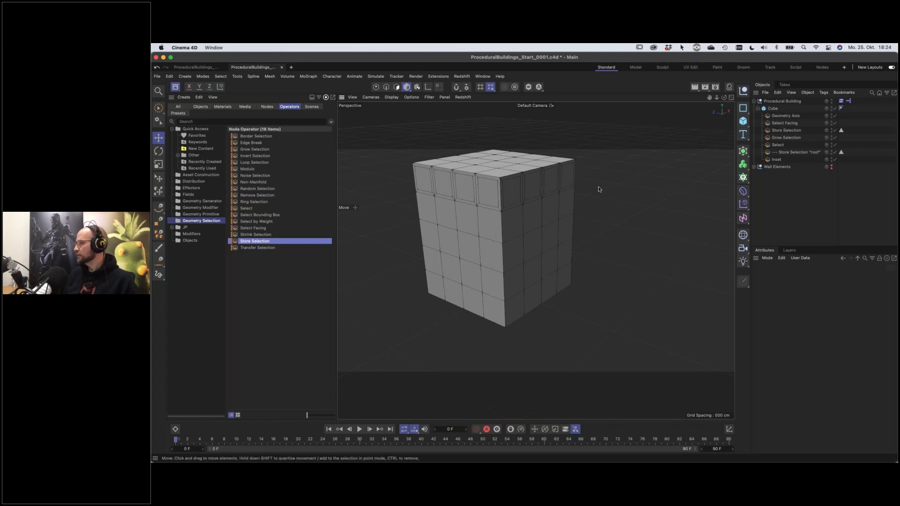
{"action": "left_click", "coordinate": [784, 122]}
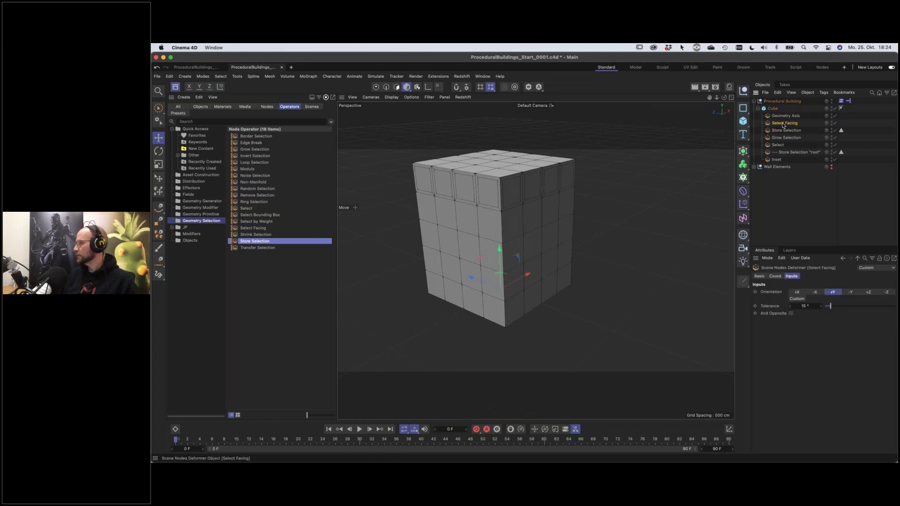
{"action": "left_click", "coordinate": [783, 153], "text": "shift"}
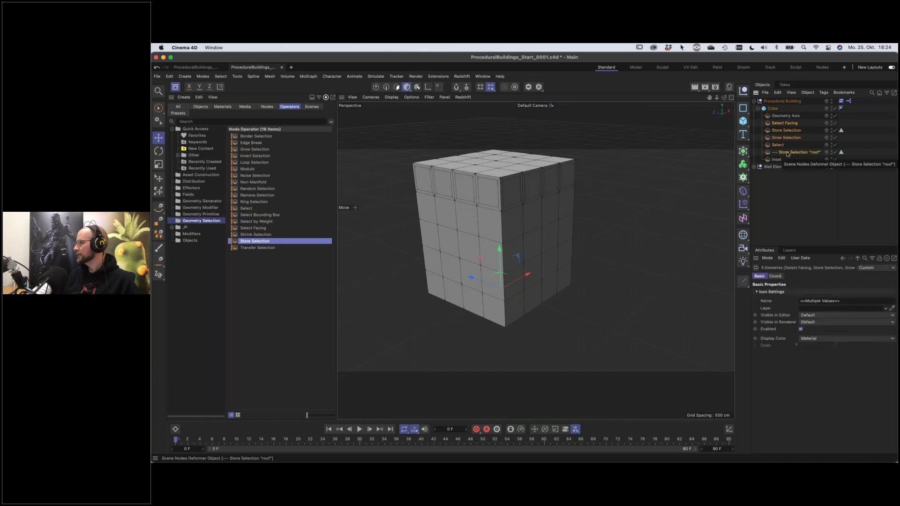
{"action": "left_click_drag", "start_coordinate": [784, 154], "coordinate": [837, 189]}
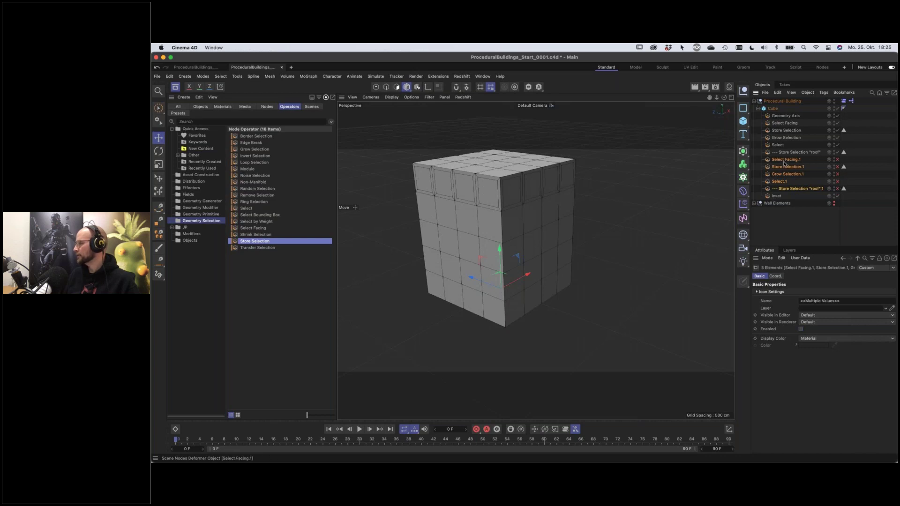
Enable the copied Select Facing operator and set its orientation to -Y
{"action": "left_click", "coordinate": [837, 160]}
{"action": "left_click_drag", "start_coordinate": [527, 199], "coordinate": [519, 233], "text": "alt"}
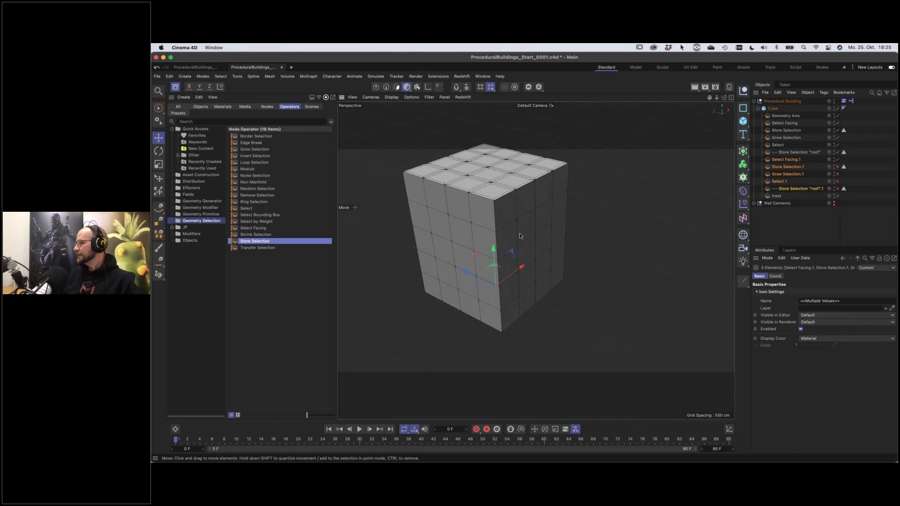
{"action": "left_click", "coordinate": [793, 160]}
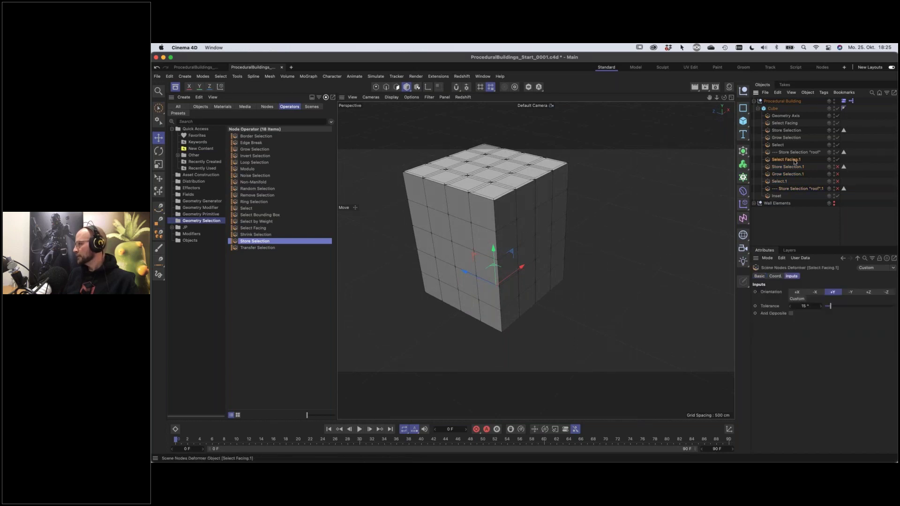
{"action": "left_click", "coordinate": [850, 292]}
{"action": "left_click_drag", "start_coordinate": [525, 295], "coordinate": [546, 264], "text": "alt"}
{"action": "left_click_drag", "start_coordinate": [513, 230], "coordinate": [534, 227], "text": "alt"}
Set the copied Store Selection operator's selection name to bottom and its selection string to active
{"action": "left_click", "coordinate": [783, 167]}
{"action": "double_click", "coordinate": [803, 300]}
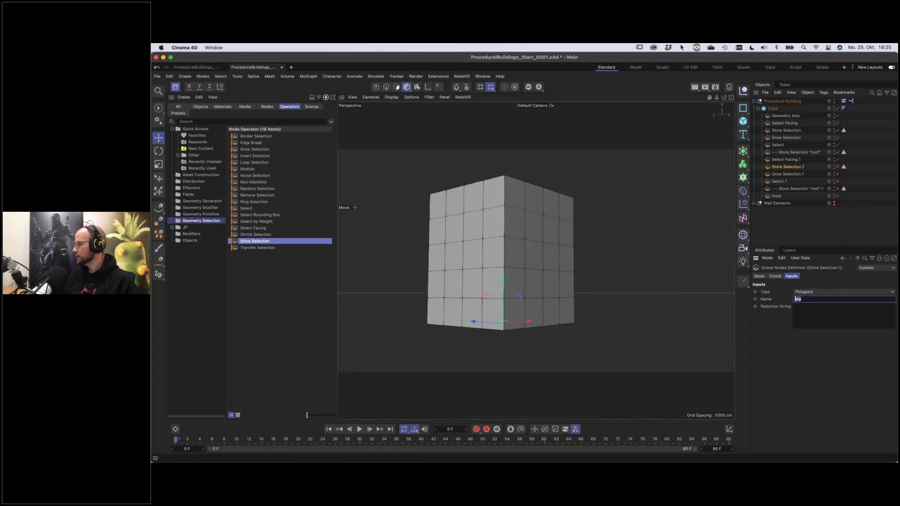
{"action": "type", "text": "bottom"}
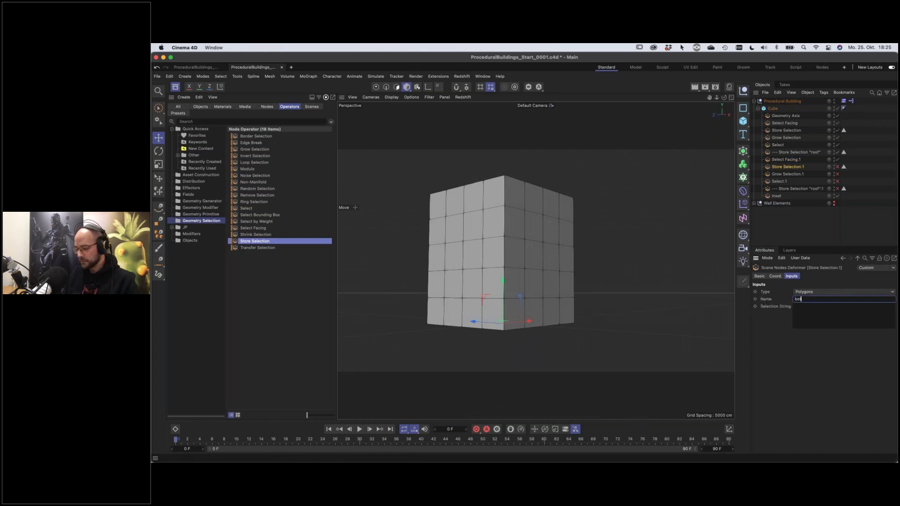
{"action": "left_click", "coordinate": [813, 315]}
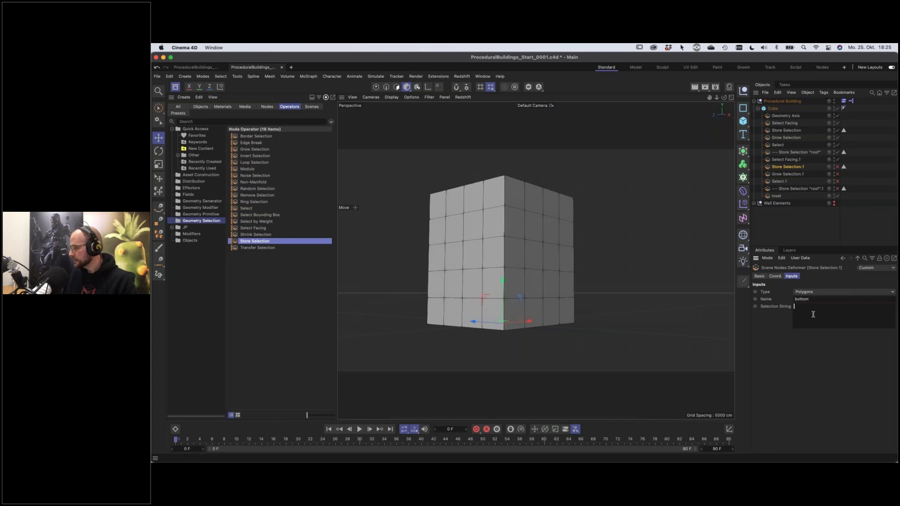
{"action": "type", "text": "active"}
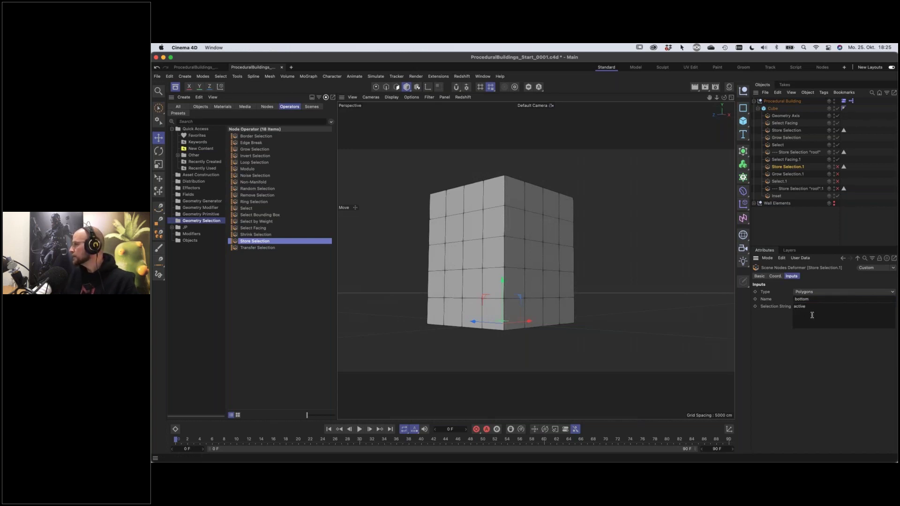
Set the selection string of the Store Selection operator named top to active
{"action": "left_click", "coordinate": [789, 130]}
{"action": "left_click", "coordinate": [807, 306]}
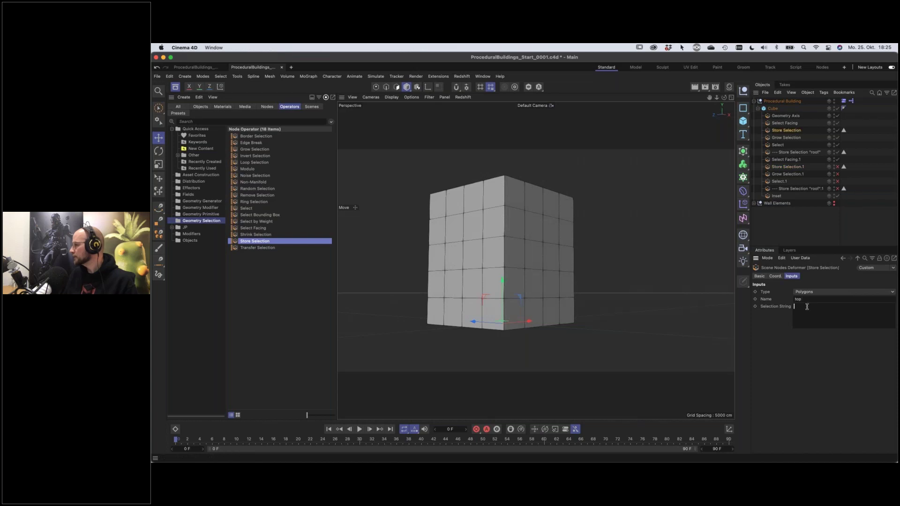
{"action": "type", "text": "active"}
Recheck the copied Select Facing and Store Selection settings, and enable the copied Store Selection and Grow Selection operators
{"action": "left_click", "coordinate": [794, 160]}
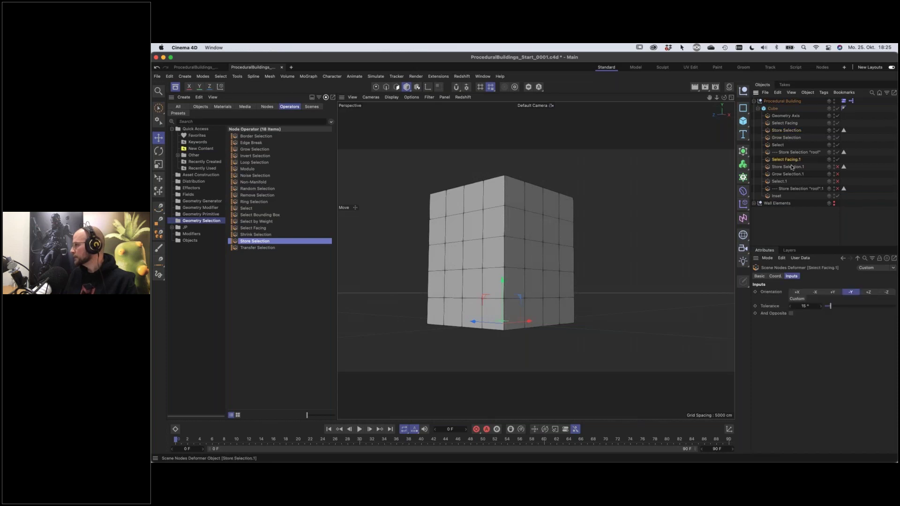
{"action": "left_click", "coordinate": [795, 167]}
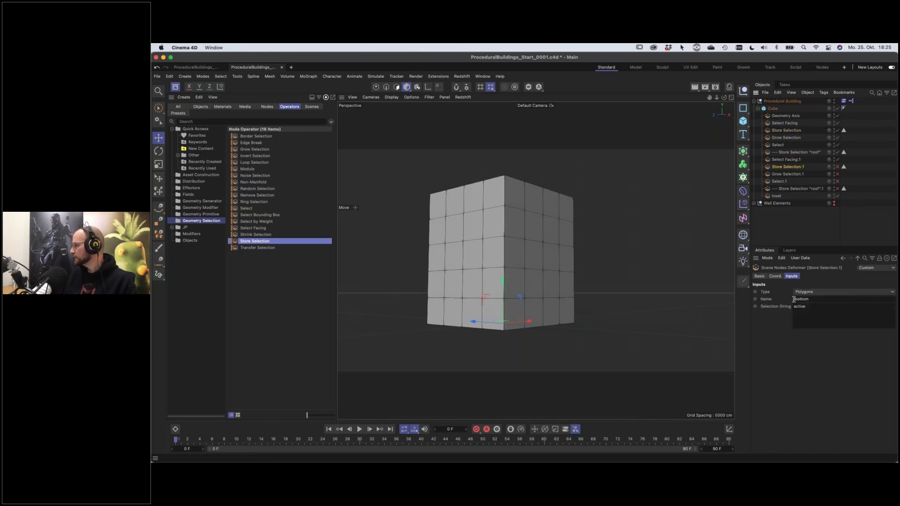
{"action": "left_click", "coordinate": [837, 173]}
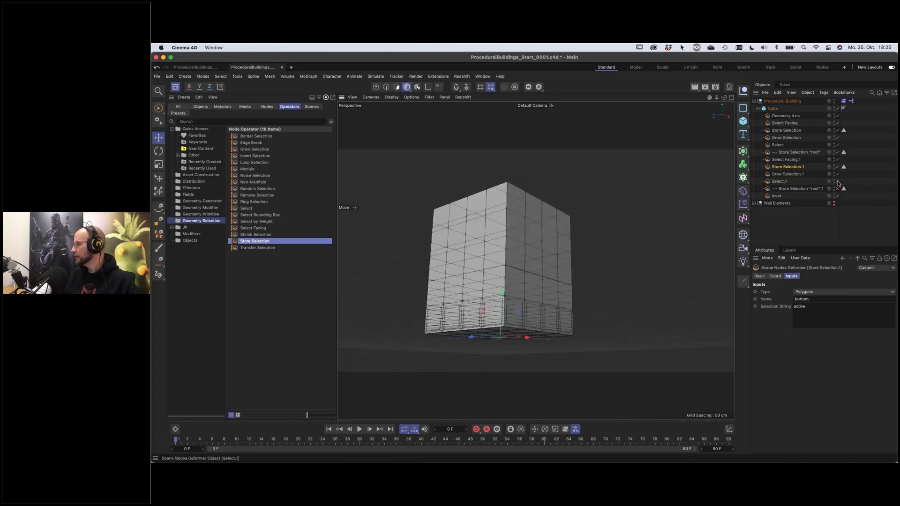
Change the copied Select operator's selection string to active - "bottom" and enable the operator
{"action": "left_click", "coordinate": [799, 183]}
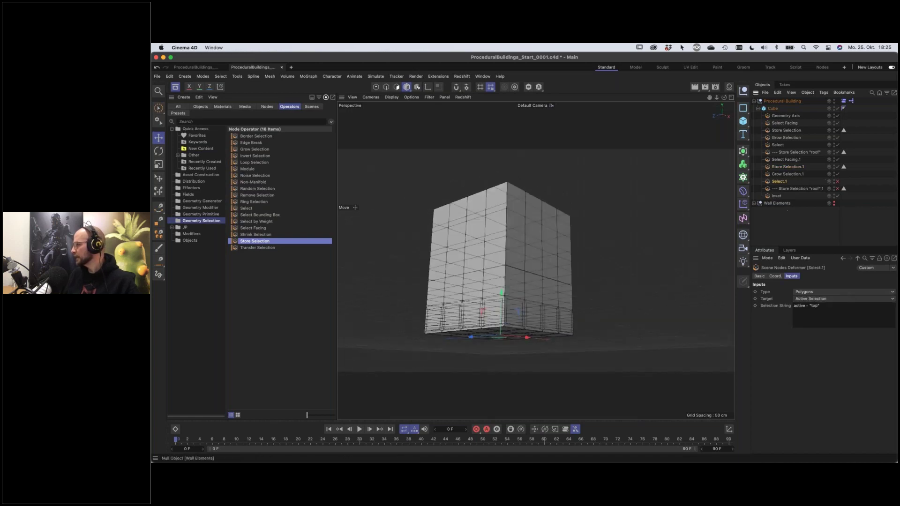
{"action": "double_click", "coordinate": [815, 306]}
{"action": "type", "text": "bo"}
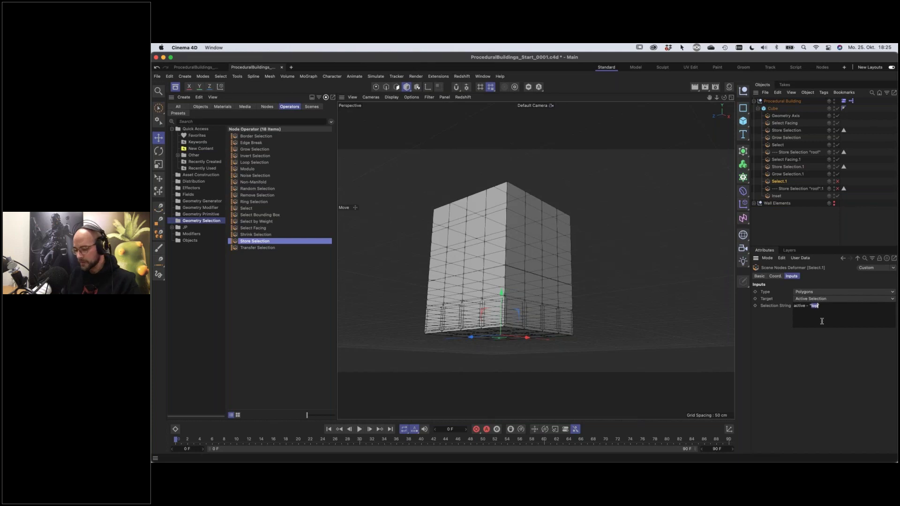
{"action": "type", "text": "ttom"}
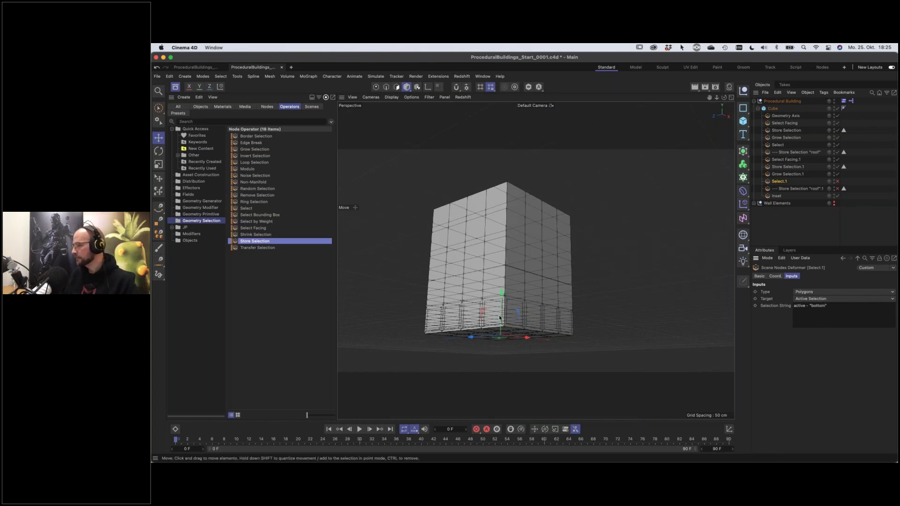
{"action": "left_click_drag", "start_coordinate": [527, 313], "coordinate": [510, 289], "text": "alt"}
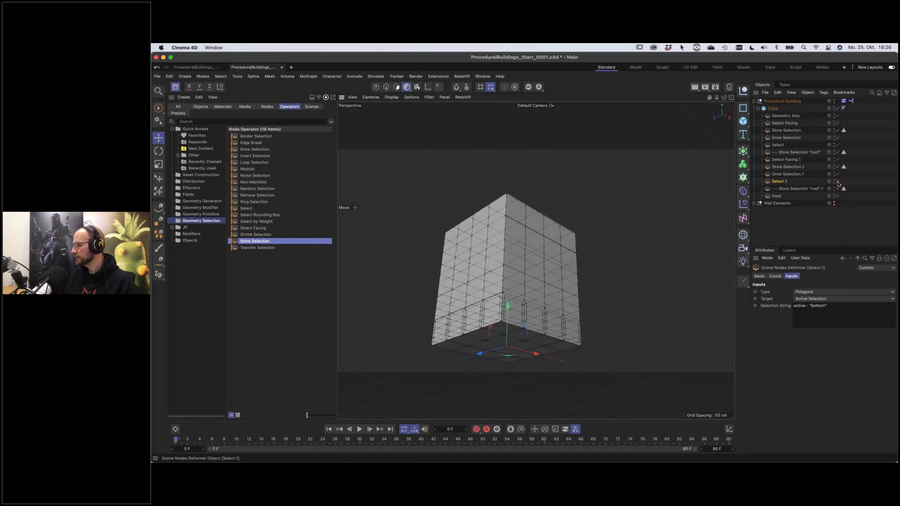
{"action": "left_click_drag", "start_coordinate": [509, 370], "coordinate": [534, 257], "text": "alt"}
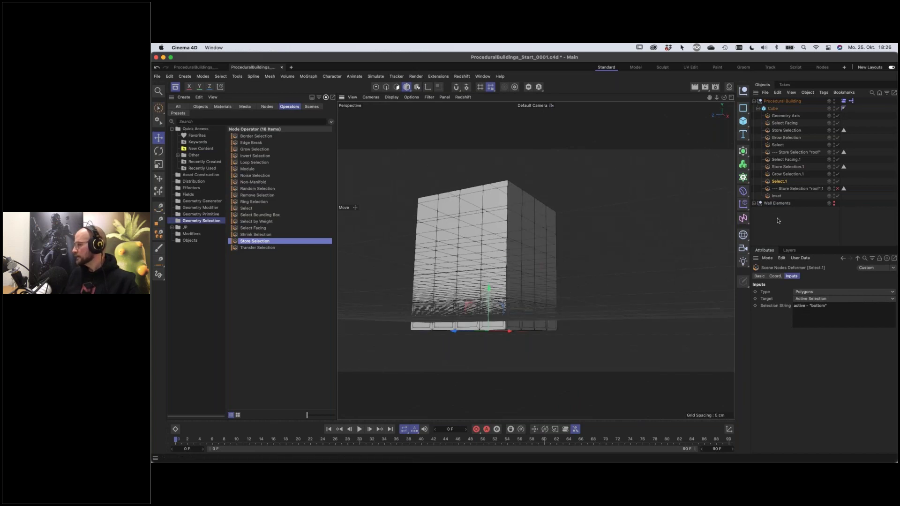
Set the stored selection name of the copied --- Store Selection "roof" operator to groundFloor
{"action": "left_click", "coordinate": [820, 190]}
{"action": "left_click", "coordinate": [805, 300]}
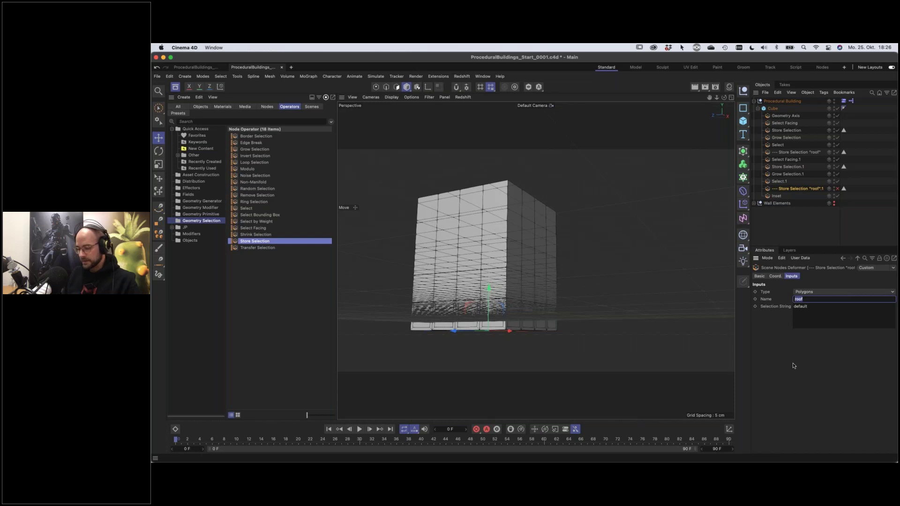
{"action": "type", "text": "gr"}
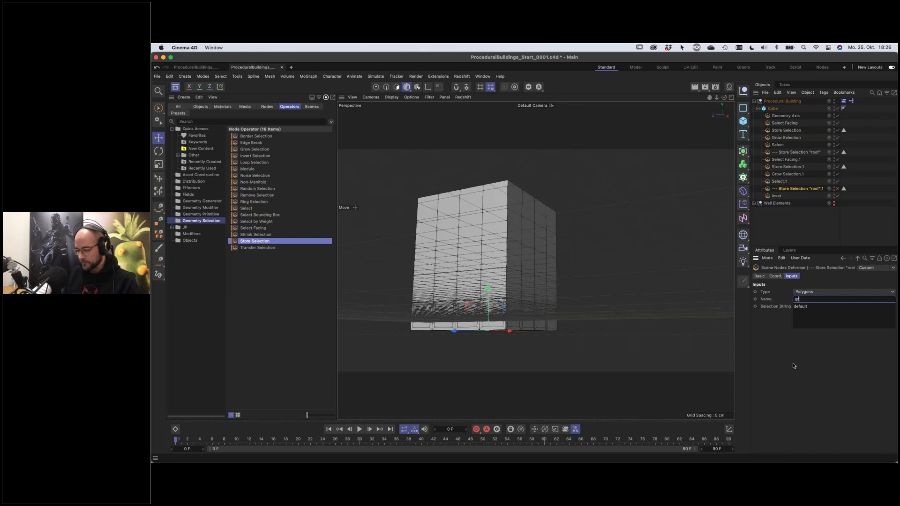
{"action": "type", "text": "oundFloor"}
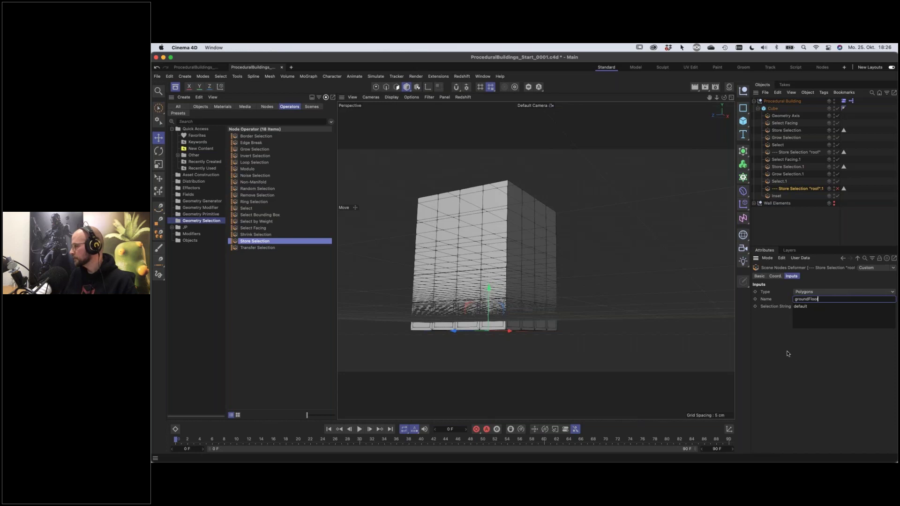
Rename the last Store Selection copy as --- Store Selection "groundFloor", enable it, and check the inset faces around the cube's base
{"action": "double_click", "coordinate": [820, 189]}
{"action": "left_click_drag", "start_coordinate": [819, 189], "coordinate": [813, 189]}
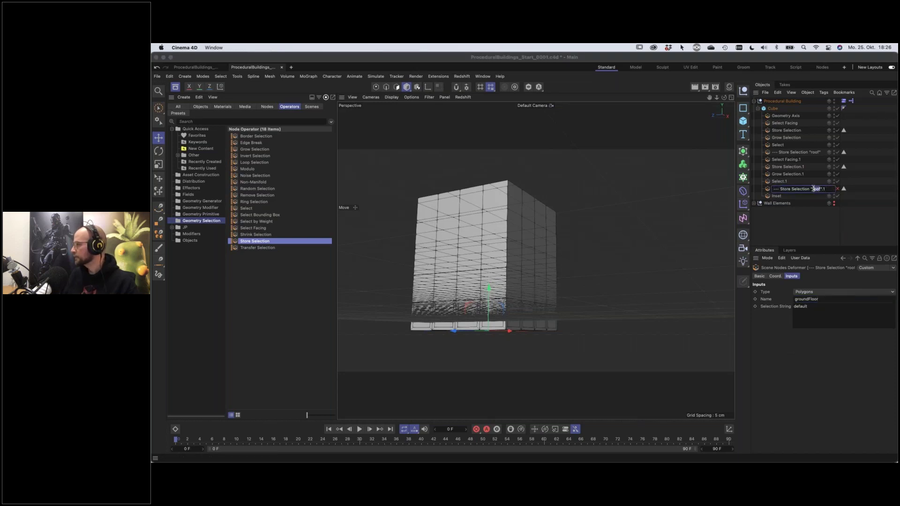
{"action": "type", "text": "gro"}
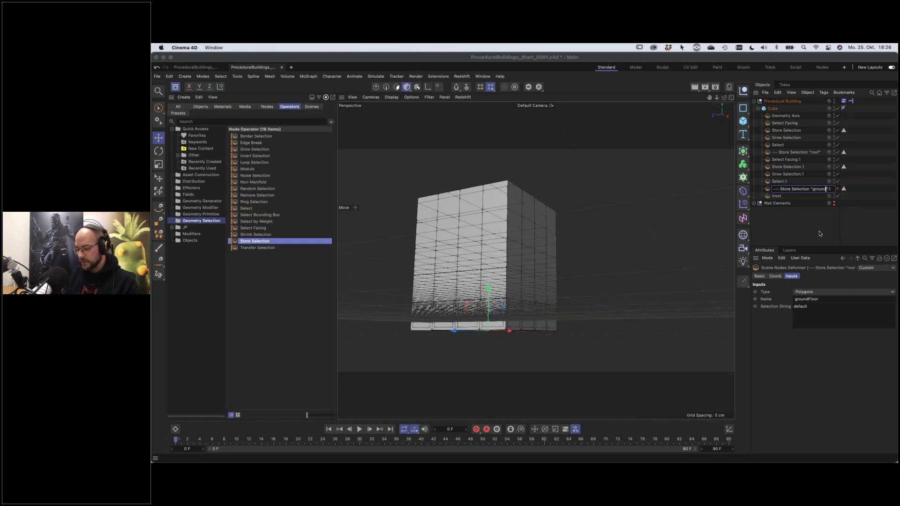
{"action": "type", "text": "undFloor"}
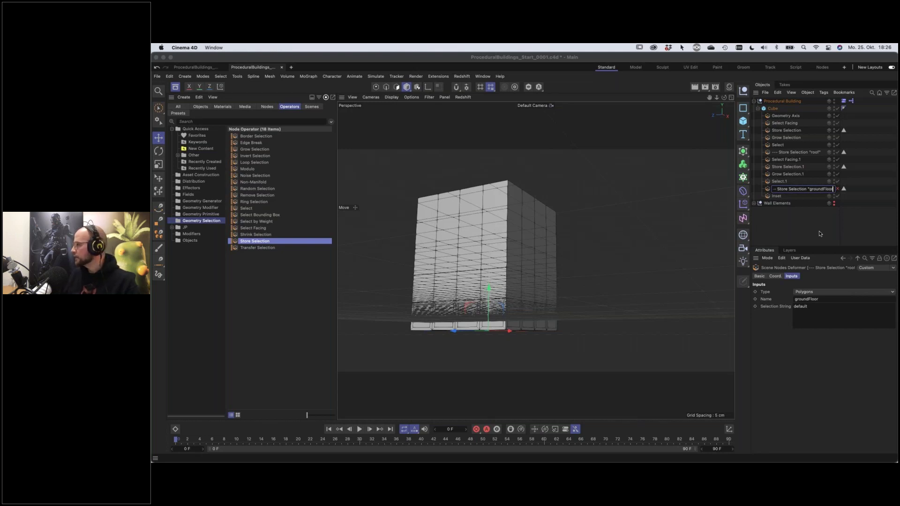
{"action": "key", "text": "End"}
{"action": "key", "text": "BackSpace"}
{"action": "key", "text": "BackSpace"}
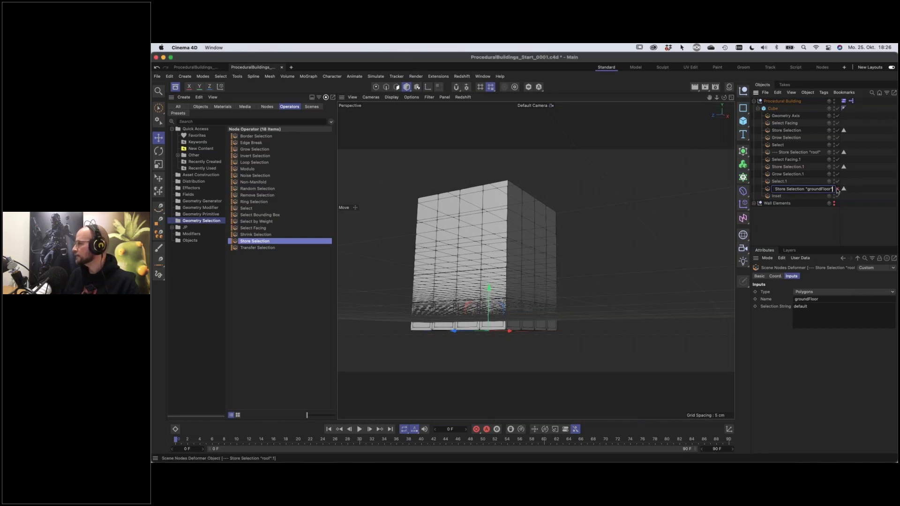
{"action": "key", "text": "Return"}
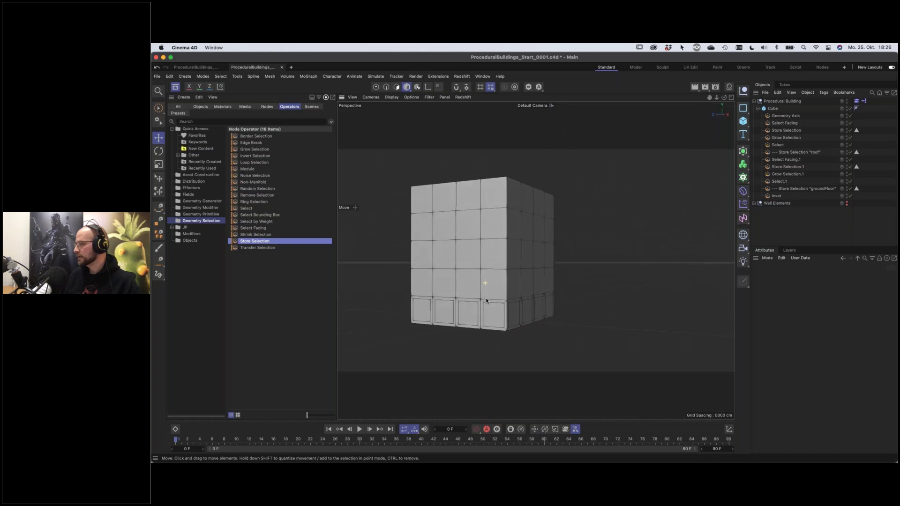
{"action": "left_click_drag", "start_coordinate": [474, 307], "coordinate": [451, 315], "text": "alt"}
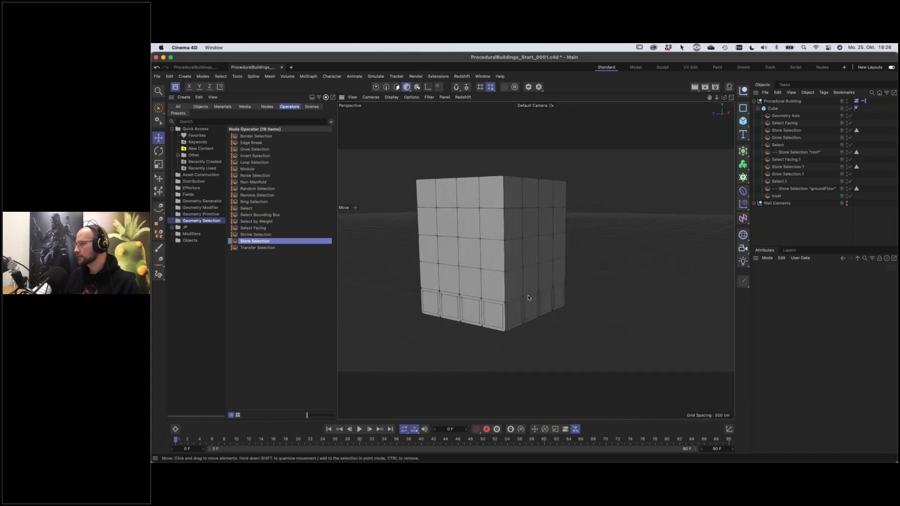
{"action": "left_click_drag", "start_coordinate": [541, 304], "coordinate": [563, 273], "text": "alt"}
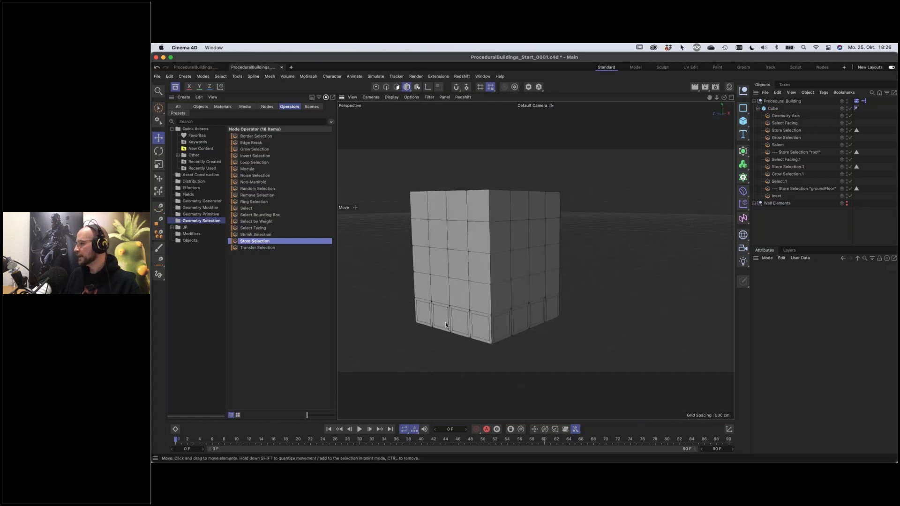
Set the Inset operator's selection string to "roof" and inspect the faces around the cube's upper edge
{"action": "left_click", "coordinate": [774, 195]}
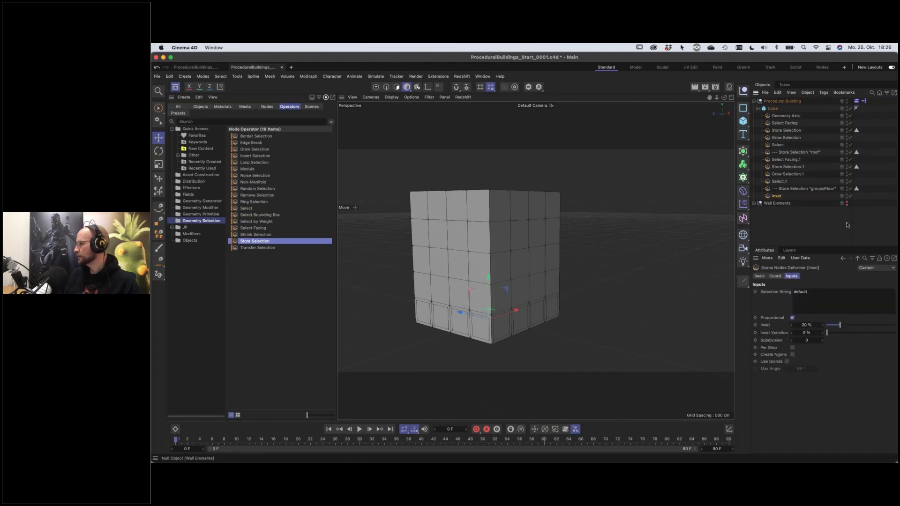
{"action": "double_click", "coordinate": [813, 292]}
{"action": "type", "text": "\"roof\""}
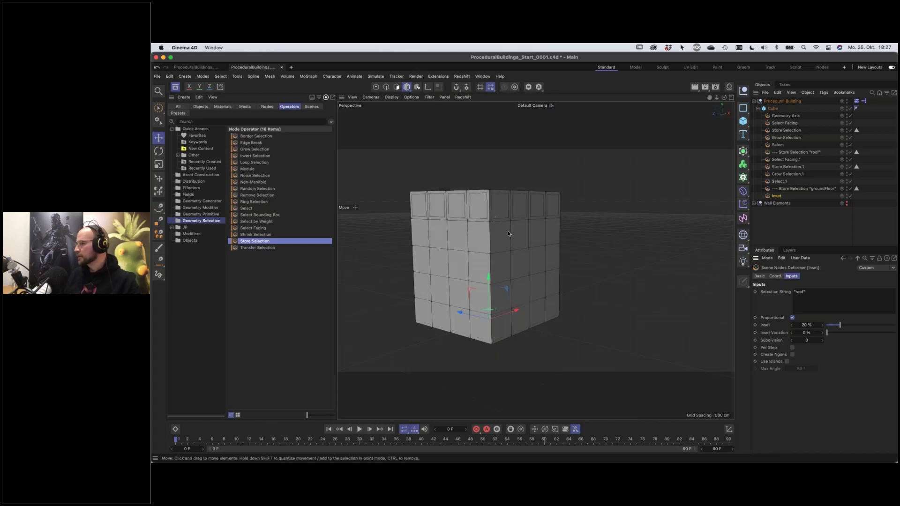
{"action": "left_click_drag", "start_coordinate": [521, 249], "coordinate": [524, 197], "text": "alt"}
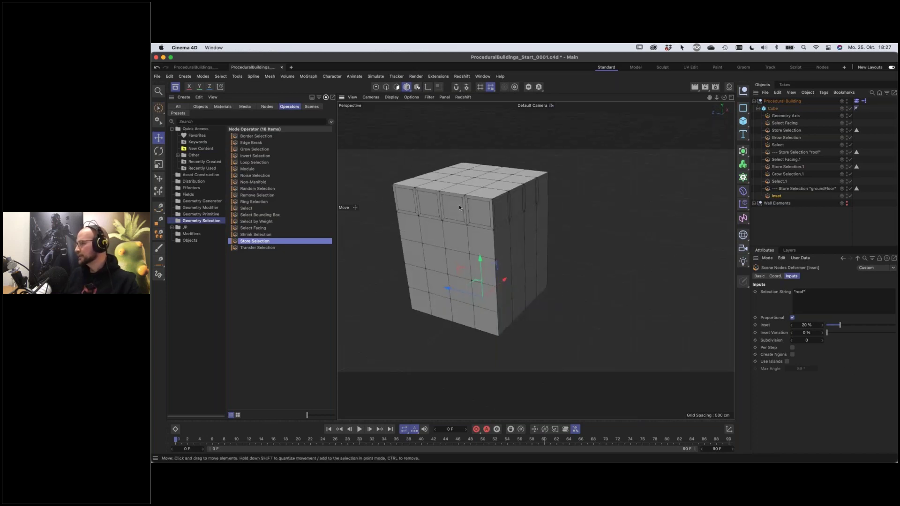
Copy "groundFloor" from the Store Selection name into the Inset operator's selection string and inspect the cube's base
{"action": "double_click", "coordinate": [813, 189]}
{"action": "mouse_move", "coordinate": [837, 189]}
{"action": "left_mouse_down"}
{"action": "mouse_move", "coordinate": [809, 189]}
{"action": "mouse_move", "coordinate": [843, 188]}
{"action": "left_mouse_up"}
{"action": "key", "text": "super+c"}
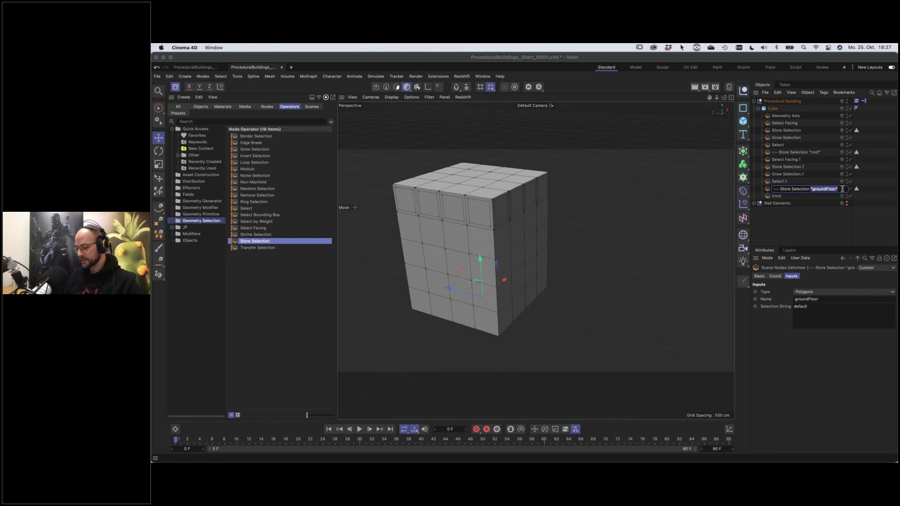
{"action": "left_click", "coordinate": [817, 309]}
{"action": "left_click", "coordinate": [776, 196]}
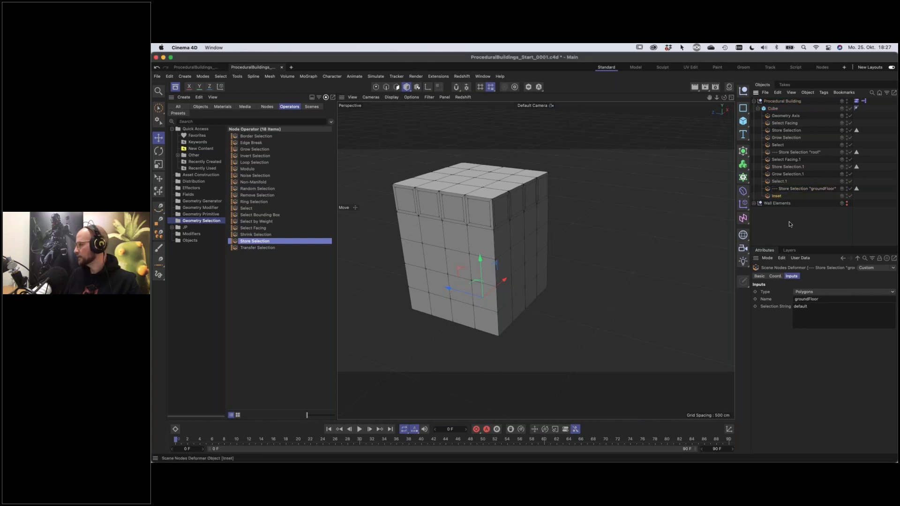
{"action": "triple_click", "coordinate": [805, 291]}
{"action": "key", "text": "super+v"}
{"action": "left_click_drag", "start_coordinate": [541, 295], "coordinate": [492, 253], "text": "alt"}
Reset the Inset operator's selection string to default and look around the cube
{"action": "left_click_drag", "start_coordinate": [824, 291], "coordinate": [765, 291]}
{"action": "type", "text": "de"}
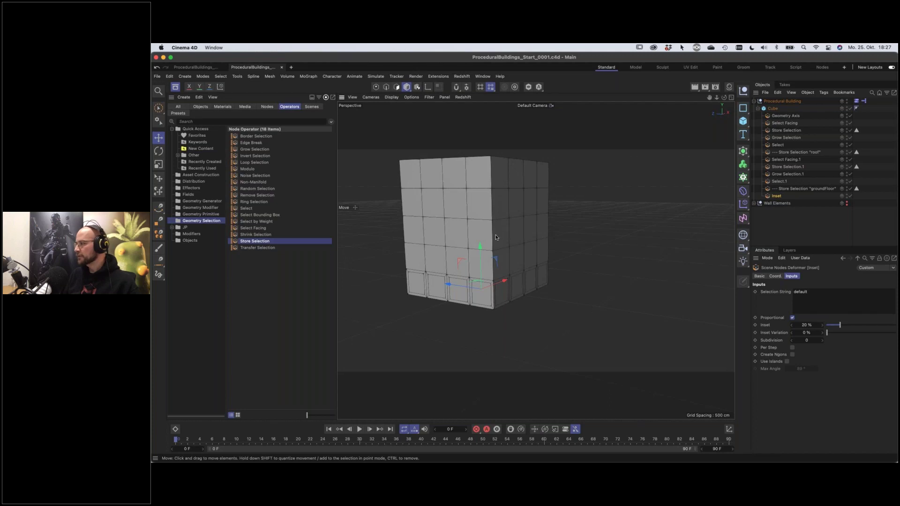
{"action": "left_click_drag", "start_coordinate": [492, 235], "coordinate": [499, 249], "text": "alt"}
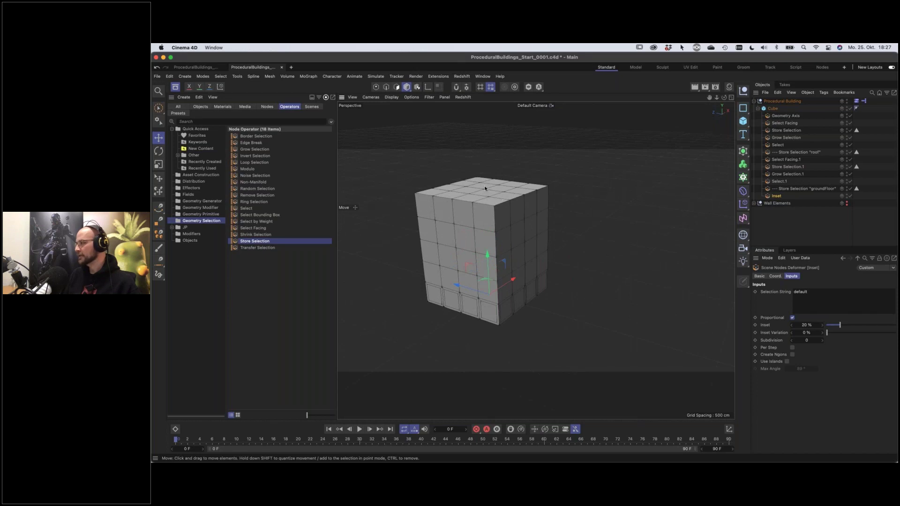
{"action": "left_click_drag", "start_coordinate": [583, 327], "coordinate": [470, 207], "text": "alt"}
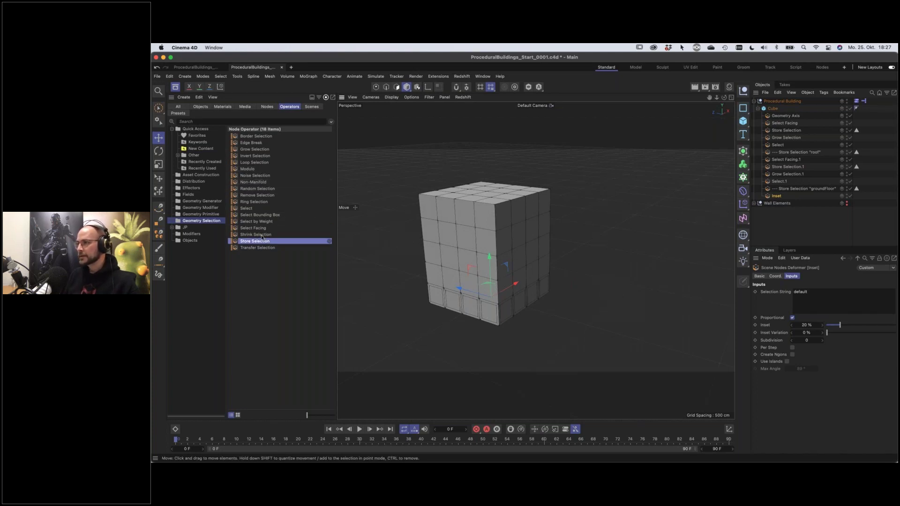
Insert a Select Facing operator directly above Inset with orientation +Y and And Opposite enabled
{"action": "left_click_drag", "start_coordinate": [242, 230], "coordinate": [776, 202]}
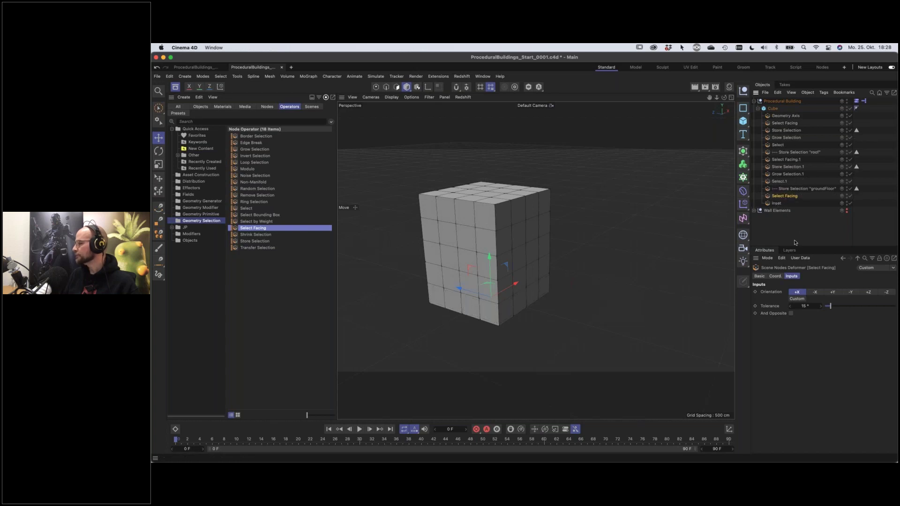
{"action": "left_click", "coordinate": [832, 293]}
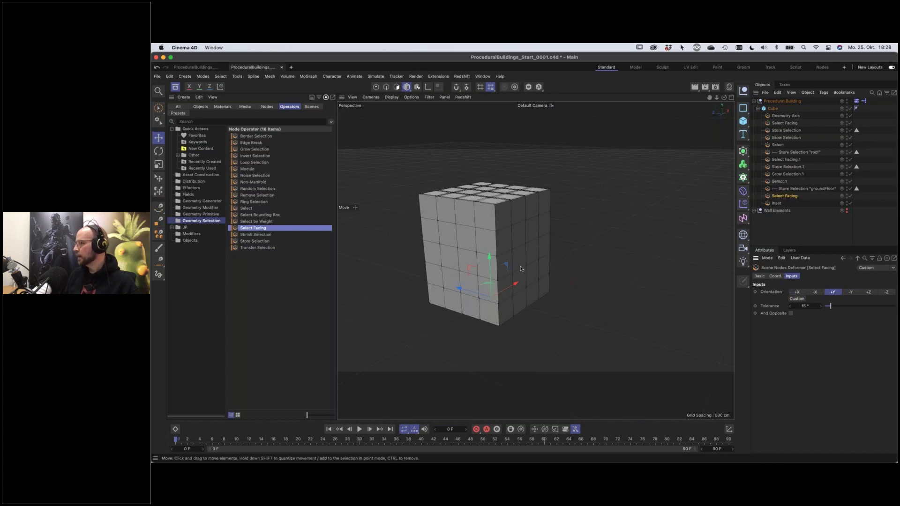
{"action": "left_click_drag", "start_coordinate": [516, 258], "coordinate": [529, 164], "text": "alt"}
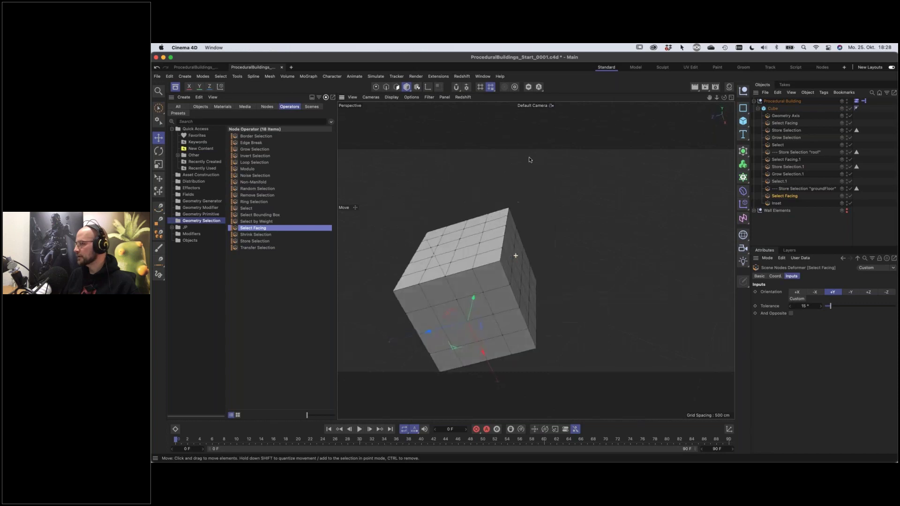
{"action": "left_click", "coordinate": [790, 313]}
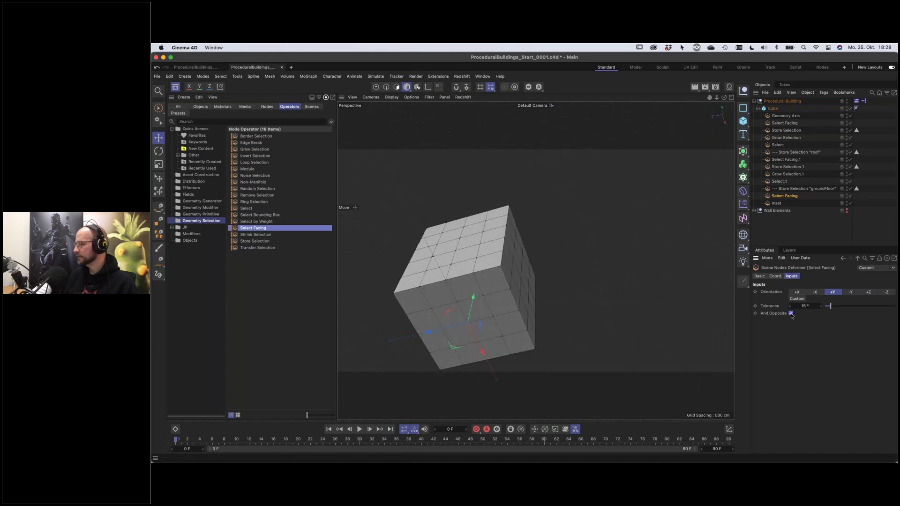
{"action": "left_click_drag", "start_coordinate": [492, 285], "coordinate": [523, 256], "text": "alt"}
Add a Grow Selection and an Invert Selection operator between the new Select Facing and Inset, checking the inset faces
{"action": "left_click_drag", "start_coordinate": [257, 149], "coordinate": [780, 203]}
{"action": "left_click_drag", "start_coordinate": [473, 244], "coordinate": [424, 237], "text": "alt"}
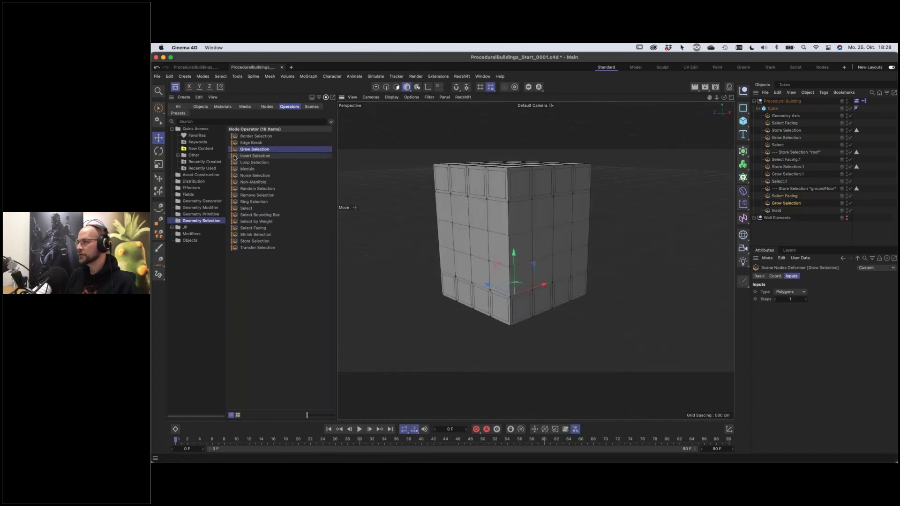
{"action": "left_click_drag", "start_coordinate": [236, 158], "coordinate": [772, 210]}
{"action": "left_click_drag", "start_coordinate": [468, 234], "coordinate": [567, 237], "text": "alt"}
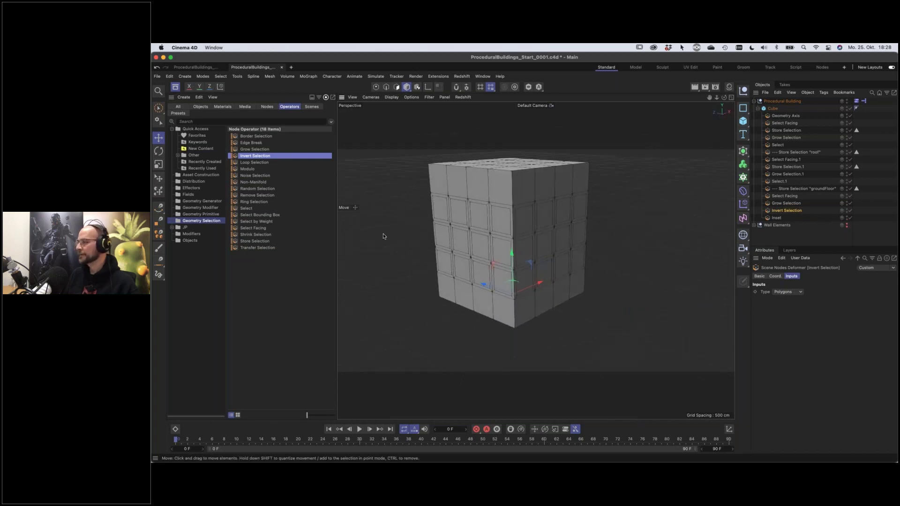
Add a Store Selection operator after Invert Selection, with the name floors and the selection string active
{"action": "left_click_drag", "start_coordinate": [246, 242], "coordinate": [778, 215]}
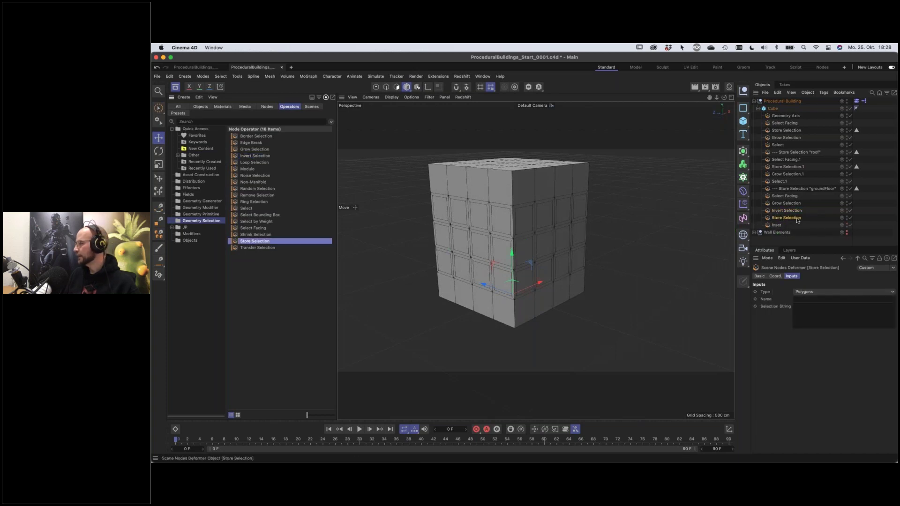
{"action": "left_click", "coordinate": [808, 299]}
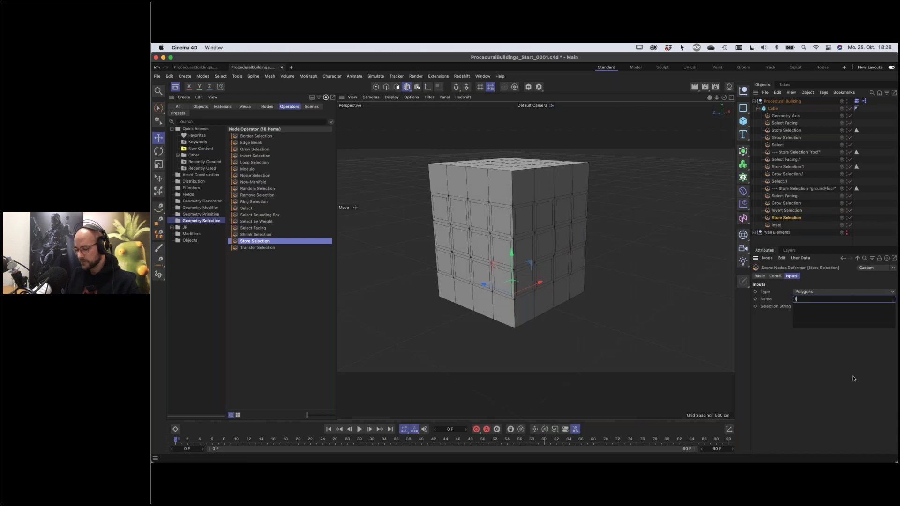
{"action": "left_click", "coordinate": [815, 313]}
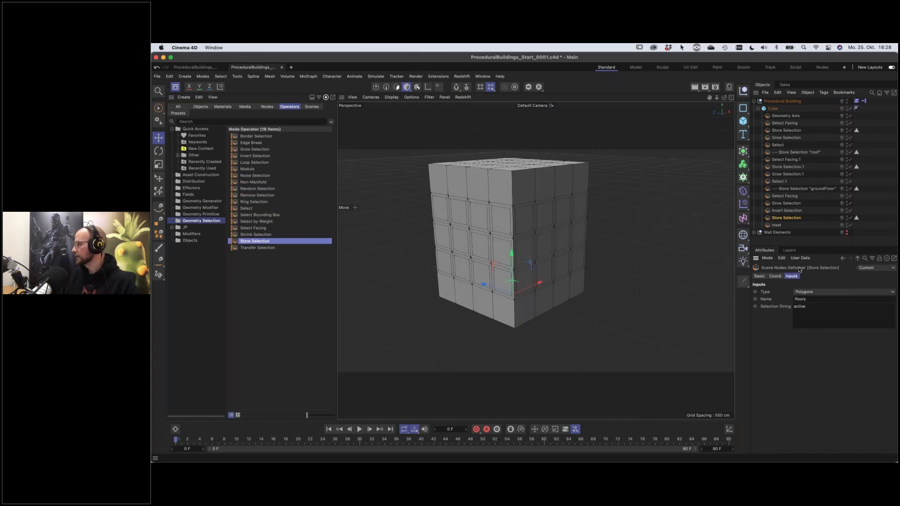
Rename the new Store Selection operator as --- Store Selection "active"
{"action": "double_click", "coordinate": [802, 218]}
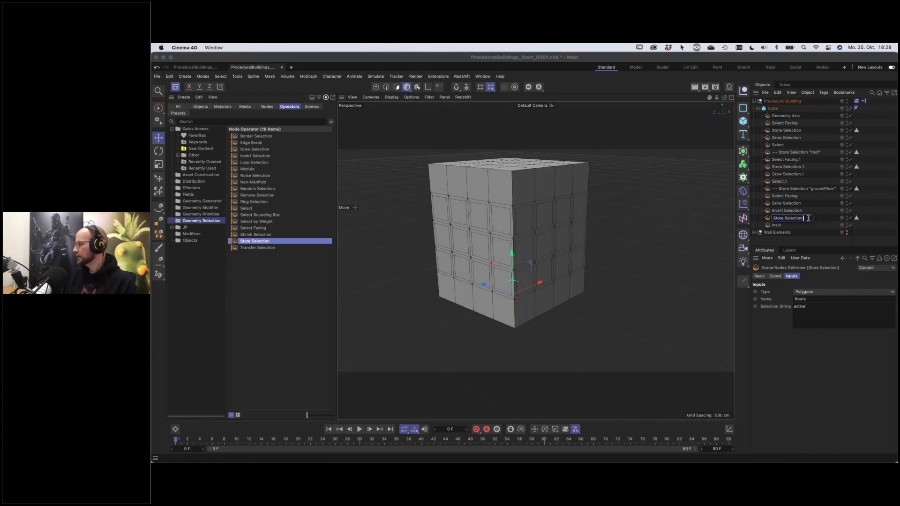
{"action": "type", "text": "\"active\""}
{"action": "key", "text": "Home"}
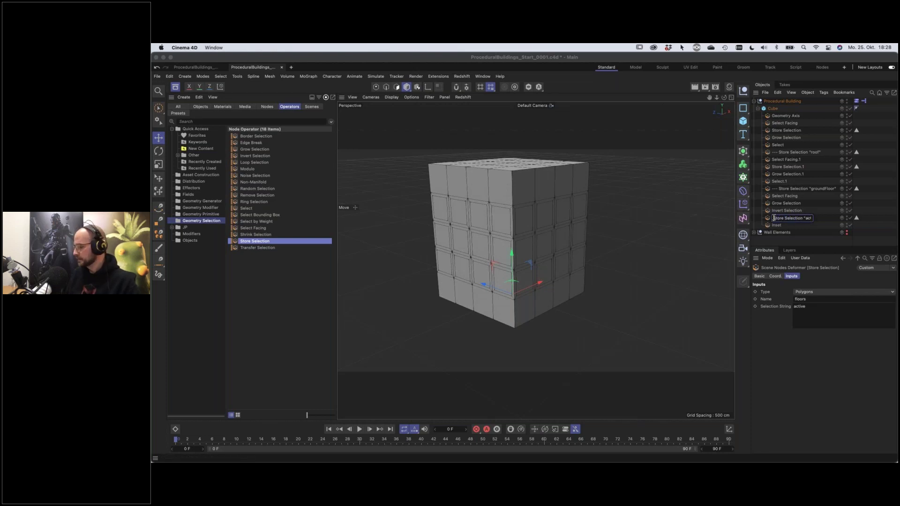
{"action": "type", "text": "-"}
{"action": "type", "text": "ctive\""}
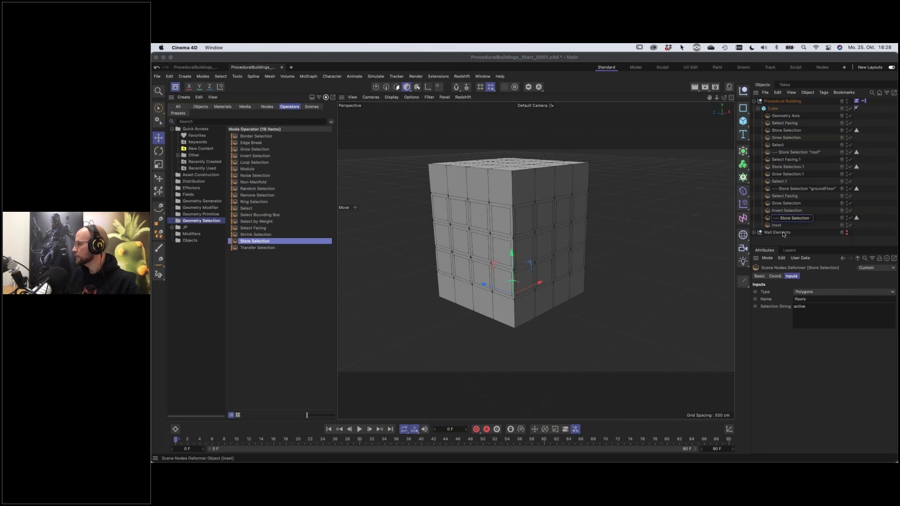
{"action": "left_click", "coordinate": [801, 228]}
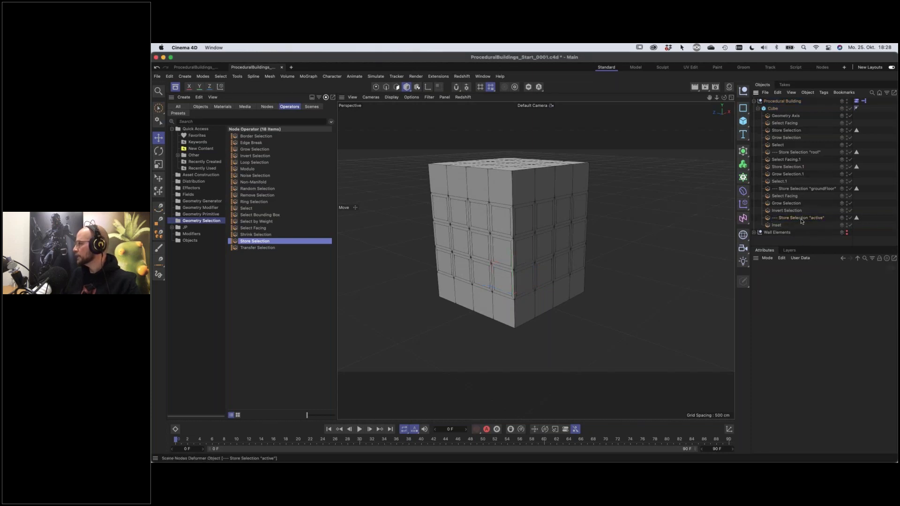
Review the settings of the three labelled Store Selection operators for roof, groundFloor and active
{"action": "left_click", "coordinate": [804, 152]}
{"action": "left_click", "coordinate": [817, 190]}
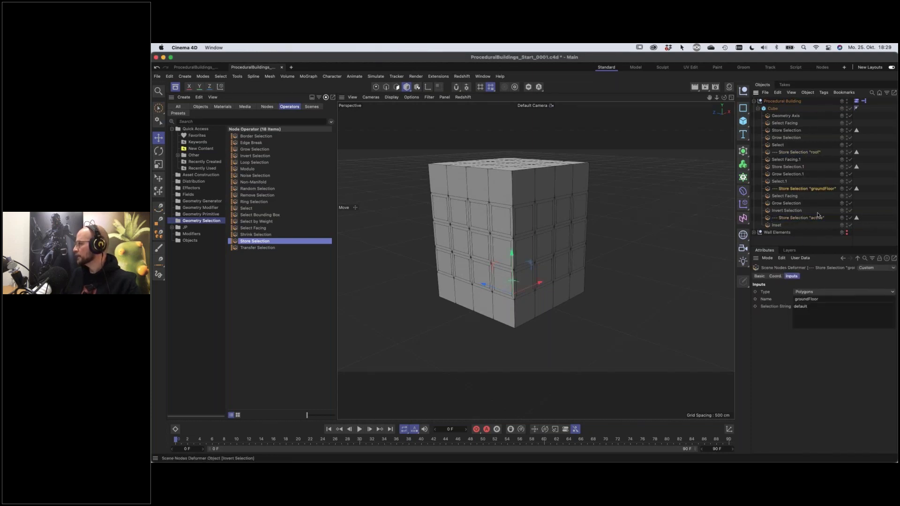
{"action": "left_click", "coordinate": [815, 219]}
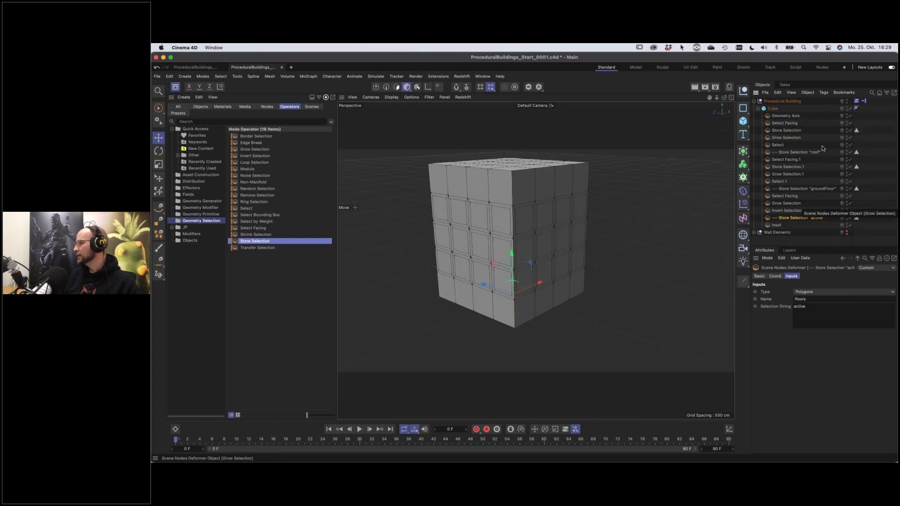
Add all of the cube's operators except the three labelled Store Selections and Inset to a new layer
{"action": "left_click", "coordinate": [788, 116]}
{"action": "left_click", "coordinate": [781, 145], "text": "shift"}
{"action": "left_click", "coordinate": [788, 160], "text": "ctrl"}
{"action": "left_click", "coordinate": [789, 166], "text": "ctrl"}
{"action": "left_click", "coordinate": [787, 174], "text": "ctrl"}
{"action": "left_click", "coordinate": [785, 182], "text": "ctrl"}
{"action": "left_click", "coordinate": [793, 196], "text": "ctrl"}
{"action": "left_click", "coordinate": [791, 204], "text": "ctrl"}
{"action": "left_click", "coordinate": [795, 211], "text": "ctrl"}
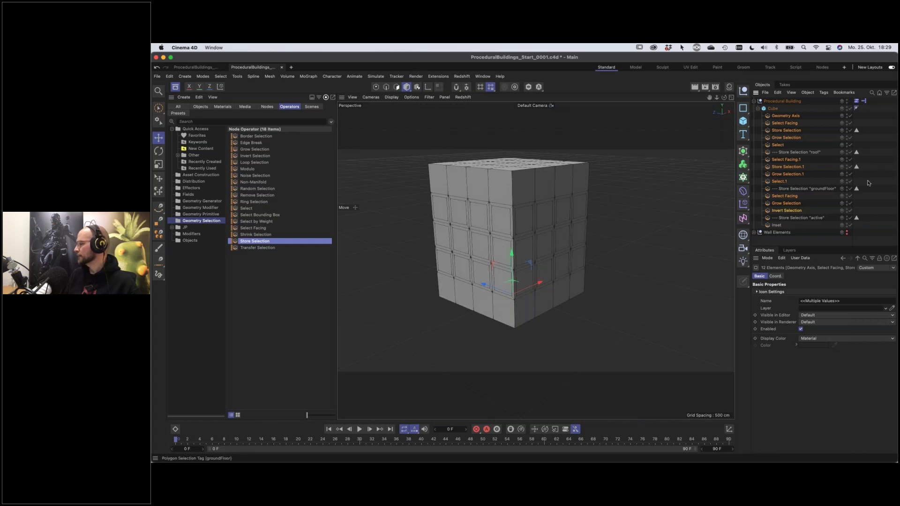
{"action": "right_click", "coordinate": [790, 133]}
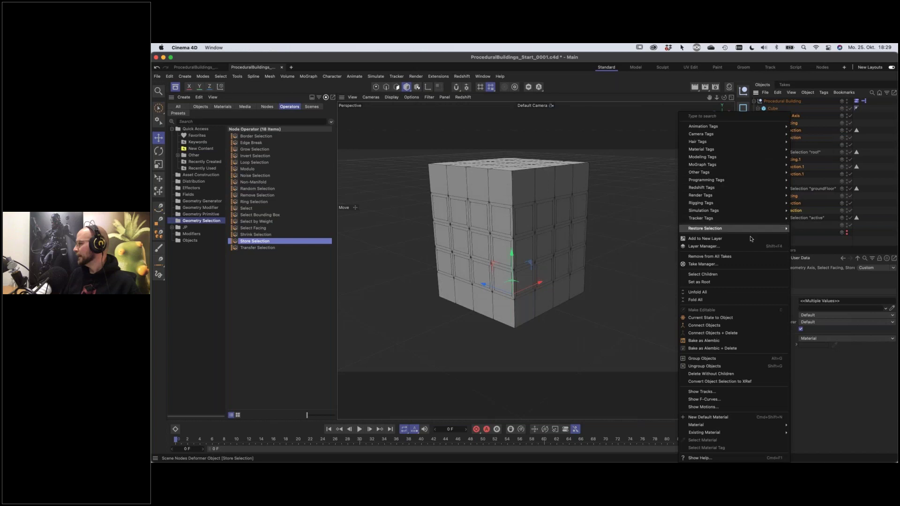
{"action": "left_click", "coordinate": [727, 239]}
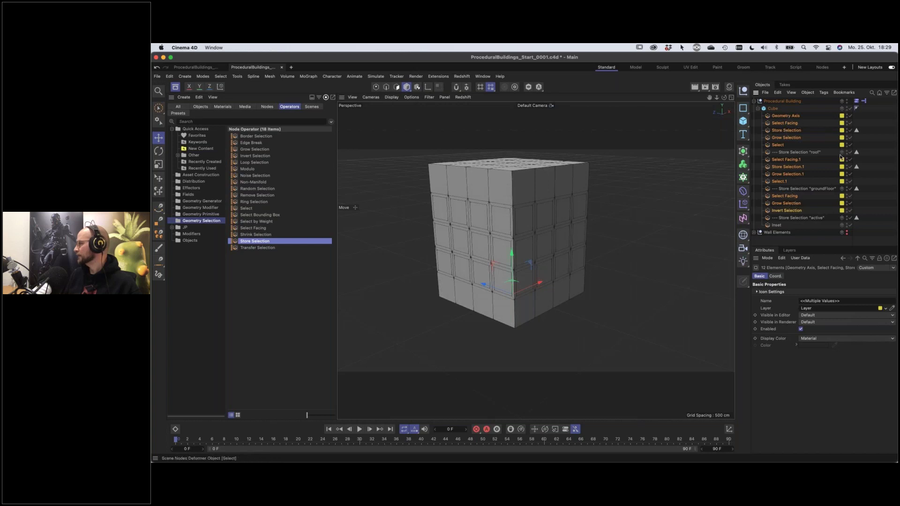
Rename the new layer as Hide
{"action": "left_click", "coordinate": [789, 250]}
{"action": "double_click", "coordinate": [771, 286]}
{"action": "type", "text": "H"}
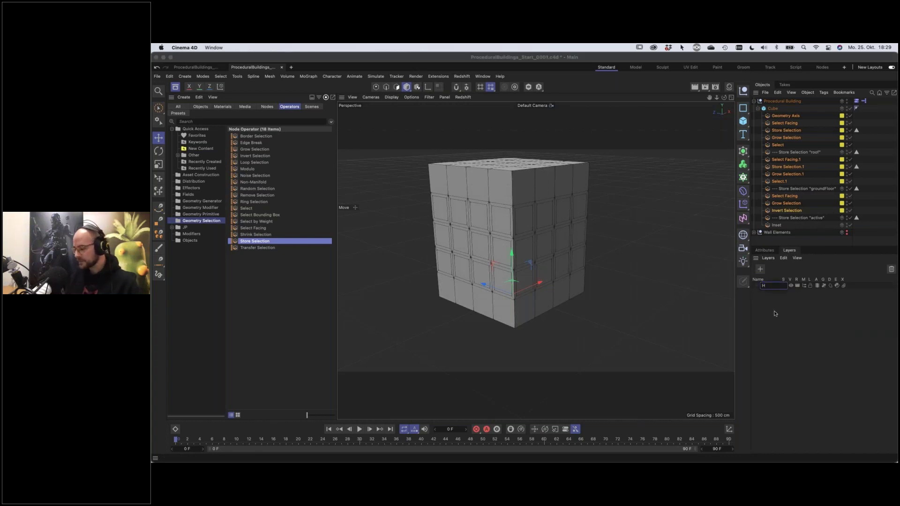
{"action": "type", "text": "ide"}
{"action": "key", "text": "Return"}
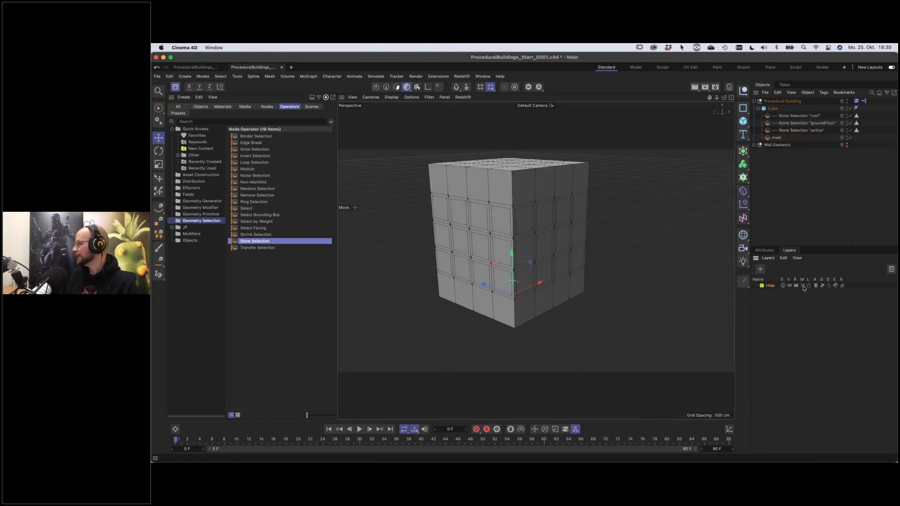
Toggle the Hide layer's manager visibility, leaving its operators hidden in the object list
{"action": "left_click", "coordinate": [802, 285]}
{"action": "left_click", "coordinate": [802, 286]}
{"action": "left_click", "coordinate": [803, 286]}
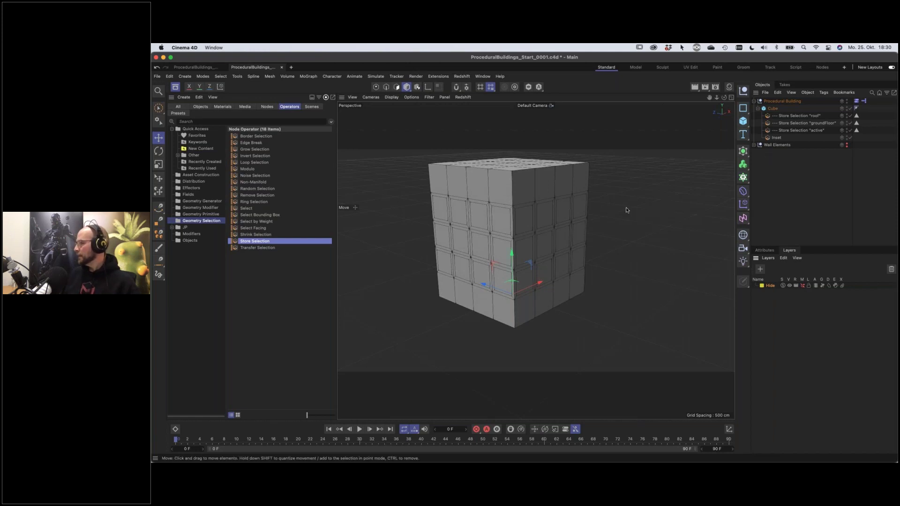
Load the exclamation mark icon preset from the Misc set for the Inset operator
{"action": "left_click", "coordinate": [776, 137]}
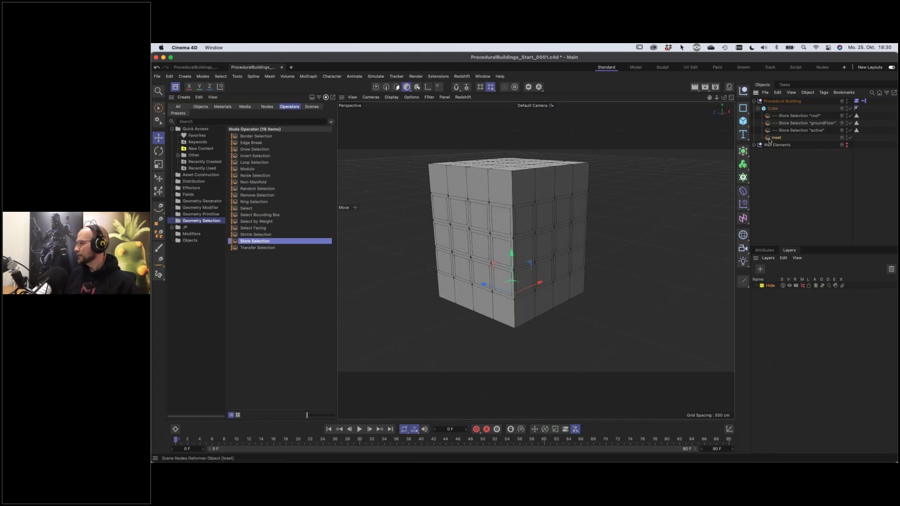
{"action": "left_click", "coordinate": [764, 250]}
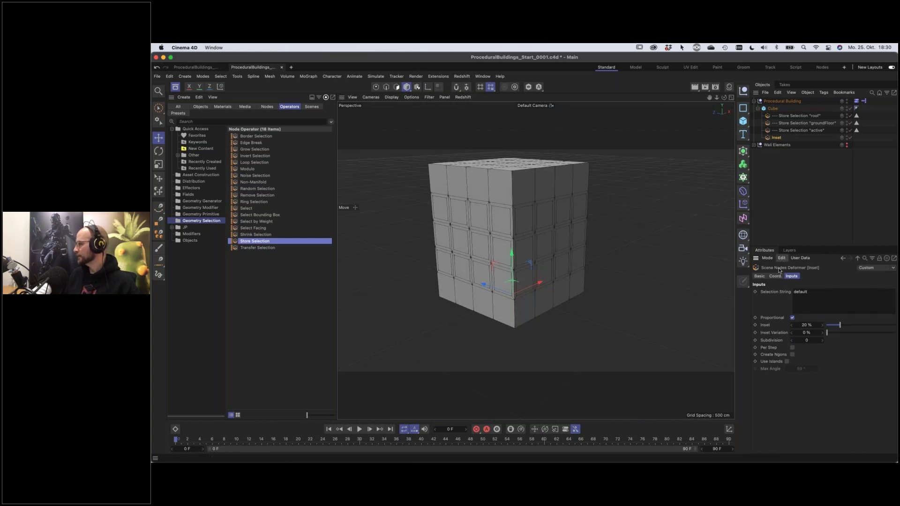
{"action": "left_click", "coordinate": [759, 276]}
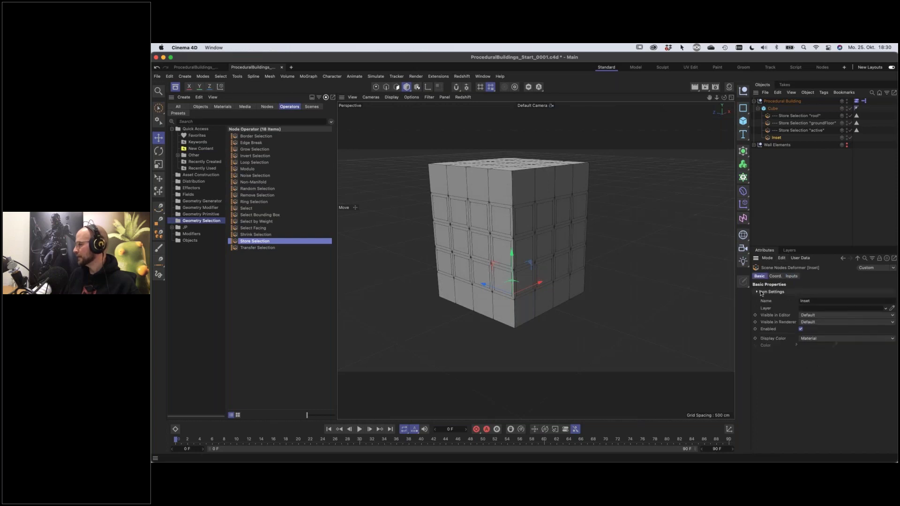
{"action": "left_click", "coordinate": [758, 292]}
{"action": "left_click", "coordinate": [776, 320]}
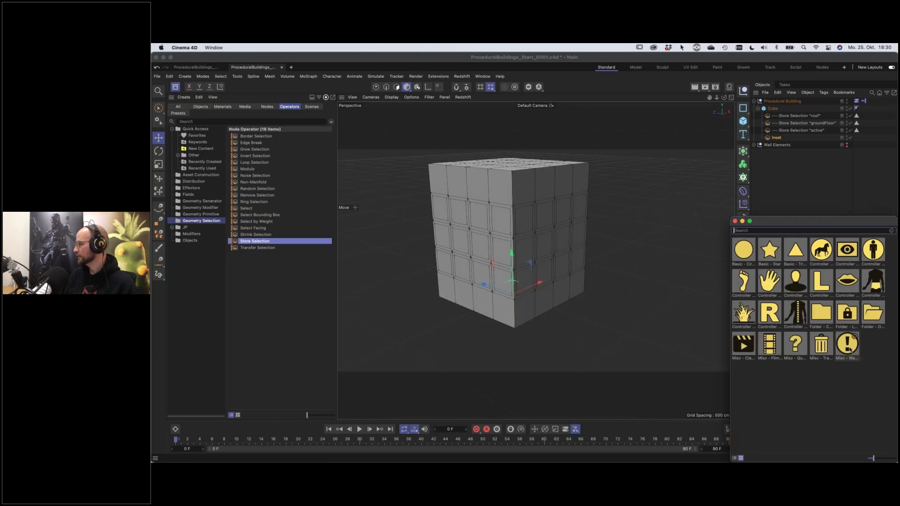
{"action": "double_click", "coordinate": [849, 349]}
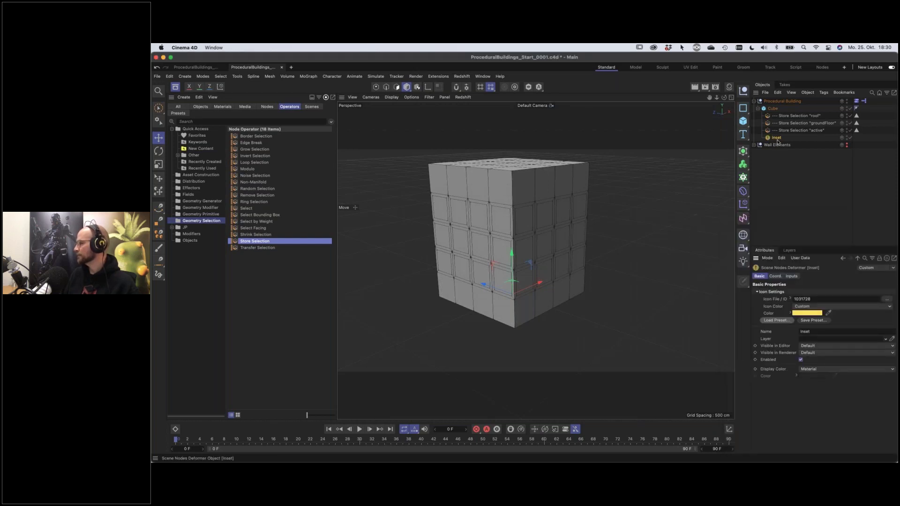
{"action": "left_click", "coordinate": [851, 141]}
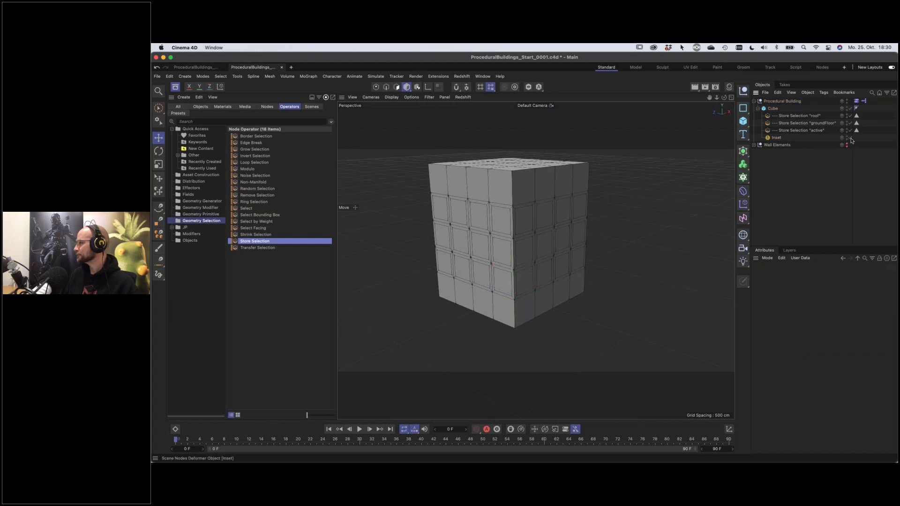
Disable the Inset operator and add a Select Facing operator below it under the cube
{"action": "left_click", "coordinate": [849, 138]}
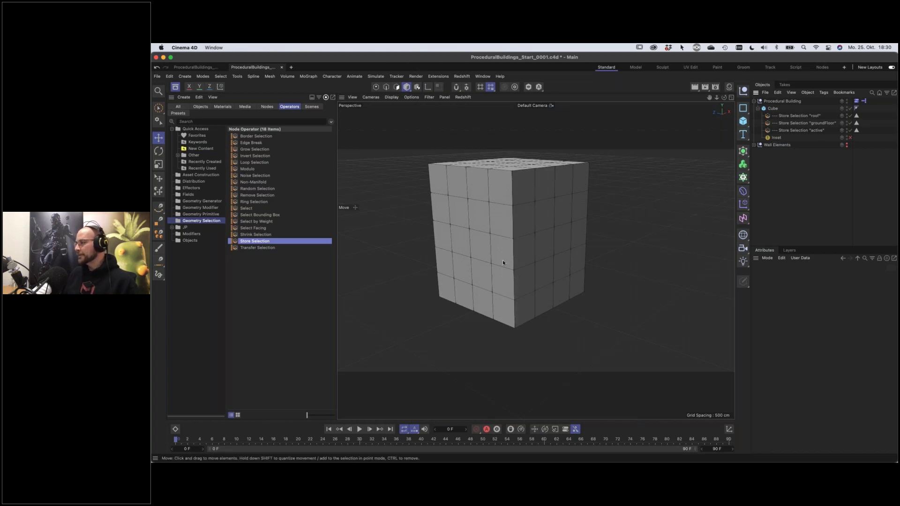
{"action": "left_click_drag", "start_coordinate": [504, 262], "coordinate": [459, 186], "text": "alt"}
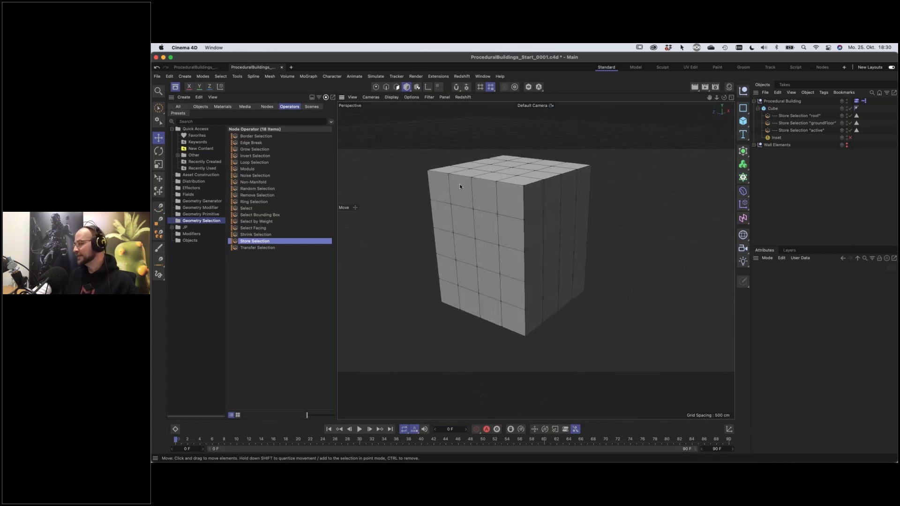
{"action": "left_click_drag", "start_coordinate": [523, 219], "coordinate": [538, 217], "text": "alt"}
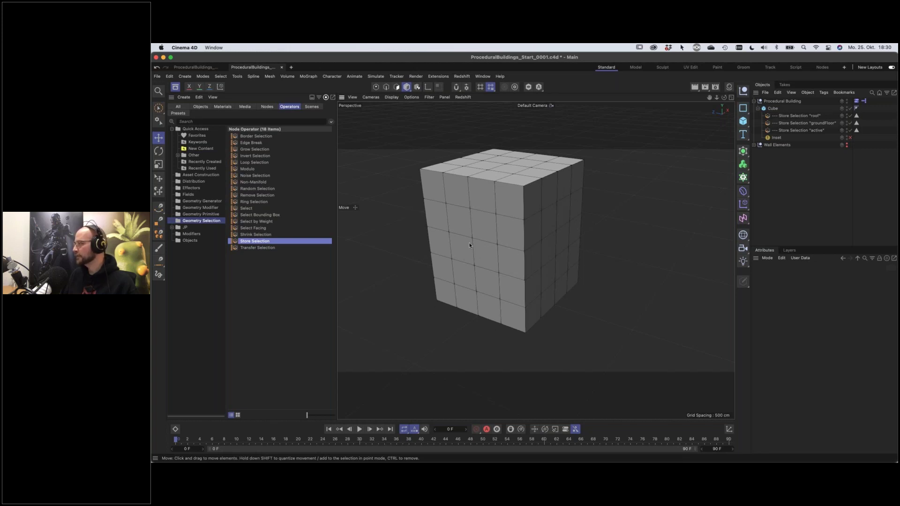
{"action": "mouse_move", "coordinate": [512, 243]}
{"action": "left_mouse_down", "text": "alt"}
{"action": "mouse_move", "coordinate": [503, 232]}
{"action": "mouse_move", "coordinate": [513, 242]}
{"action": "mouse_move", "coordinate": [488, 245]}
{"action": "left_mouse_up", "text": "alt"}
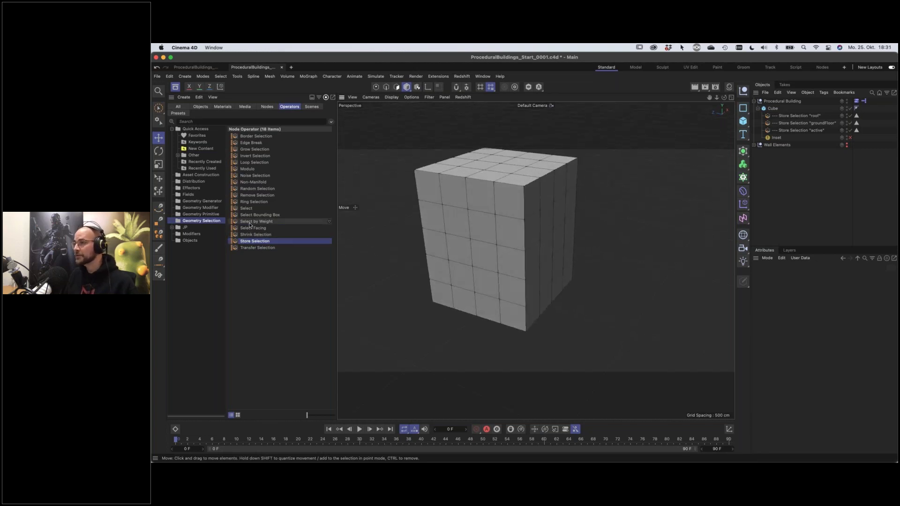
{"action": "left_click_drag", "start_coordinate": [248, 229], "coordinate": [775, 145]}
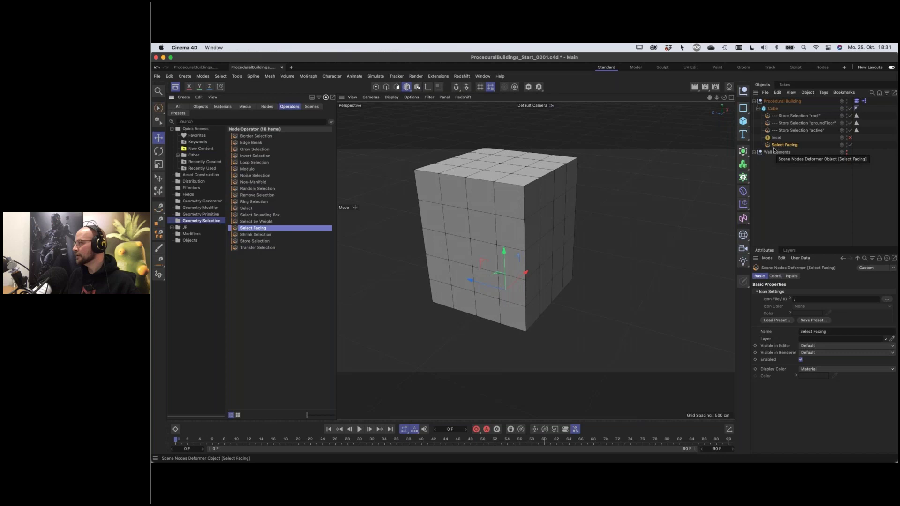
Add a Chamfer operator below Select Facing and load the yellow exclamation mark icon preset for it
{"action": "left_click", "coordinate": [205, 208]}
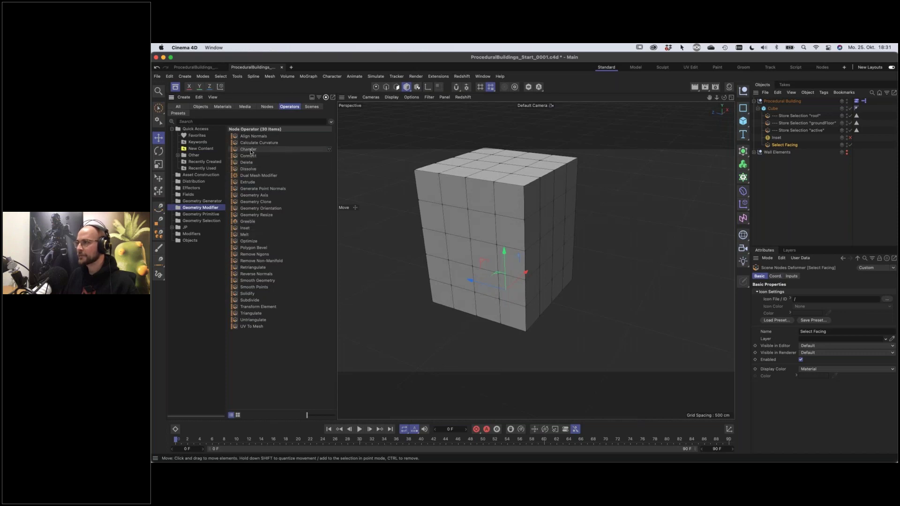
{"action": "double_click", "coordinate": [251, 150]}
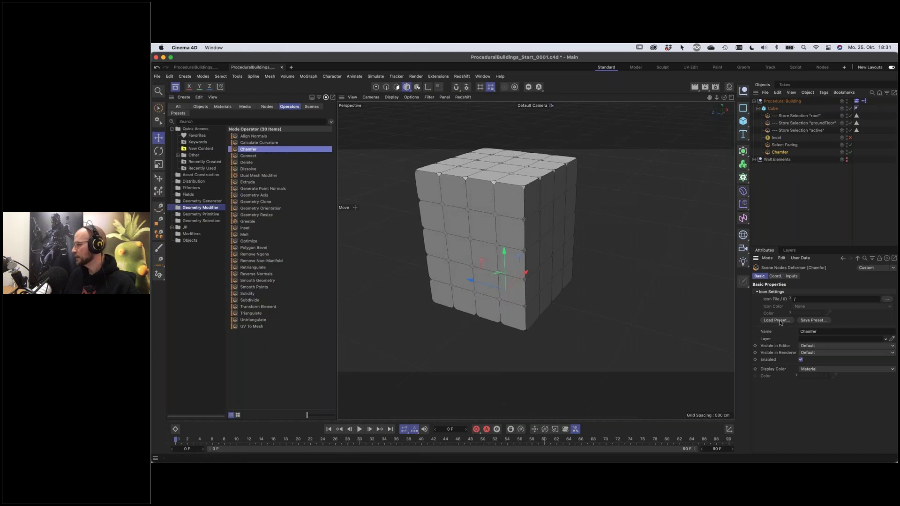
{"action": "left_click", "coordinate": [790, 298]}
{"action": "left_click", "coordinate": [843, 351]}
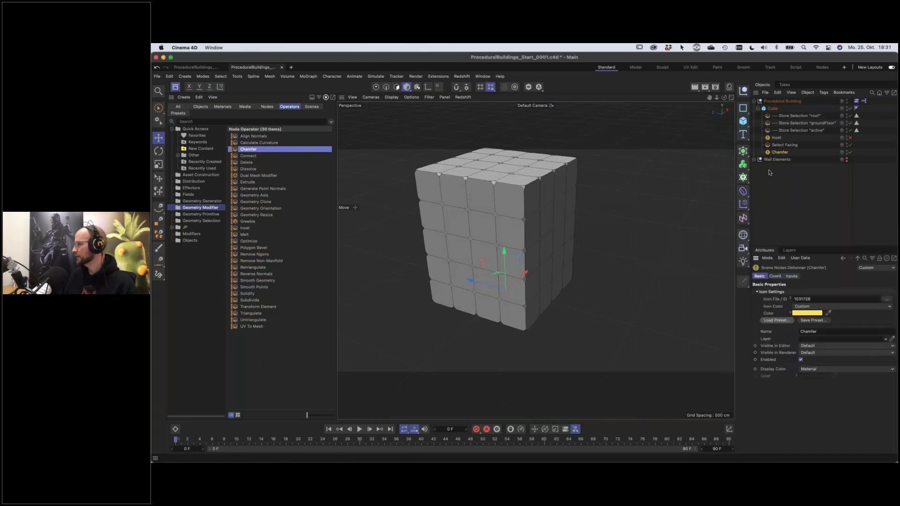
Set the Chamfer operator's component type to Edges and turn off Use Angle
{"action": "left_click", "coordinate": [784, 146]}
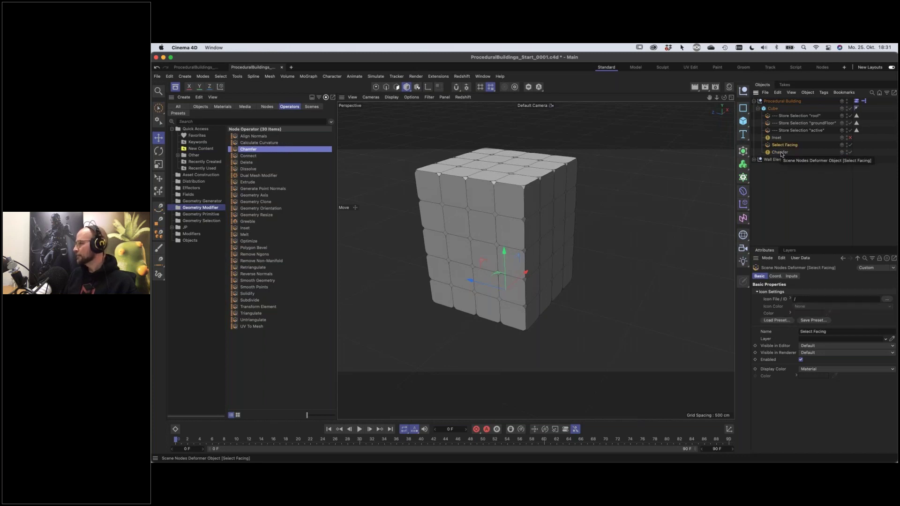
{"action": "left_click", "coordinate": [779, 152]}
{"action": "left_click", "coordinate": [792, 276]}
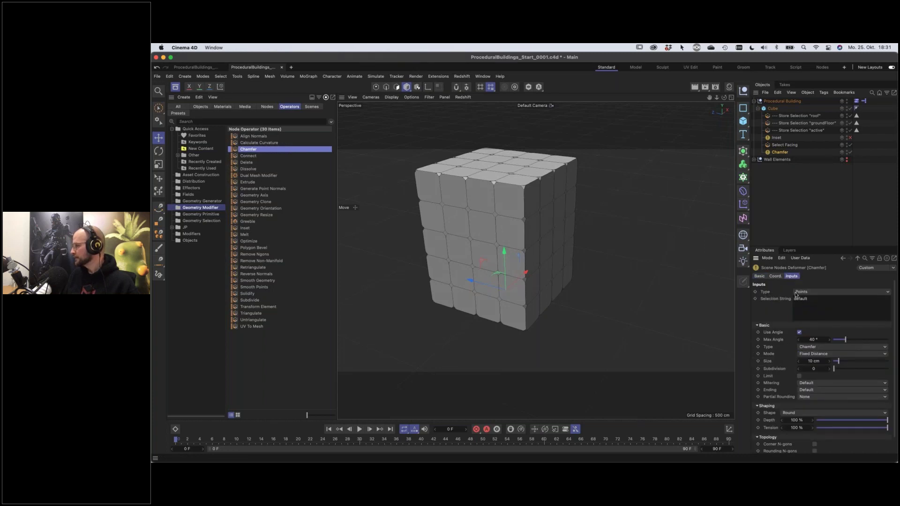
{"action": "left_click", "coordinate": [812, 292]}
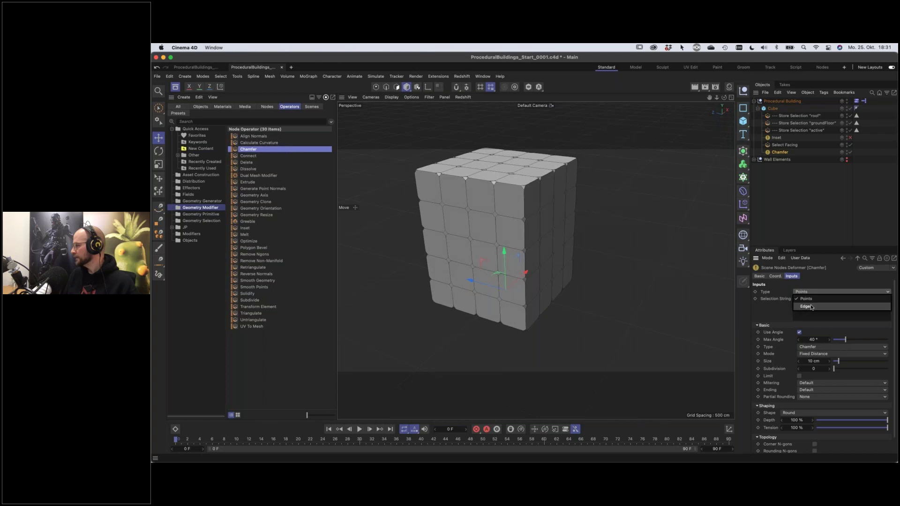
{"action": "left_click", "coordinate": [811, 307]}
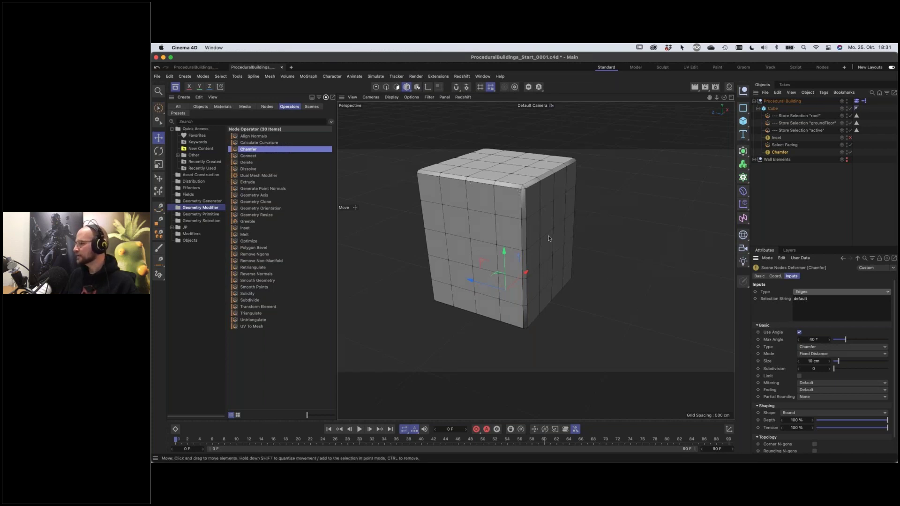
{"action": "left_click", "coordinate": [799, 333]}
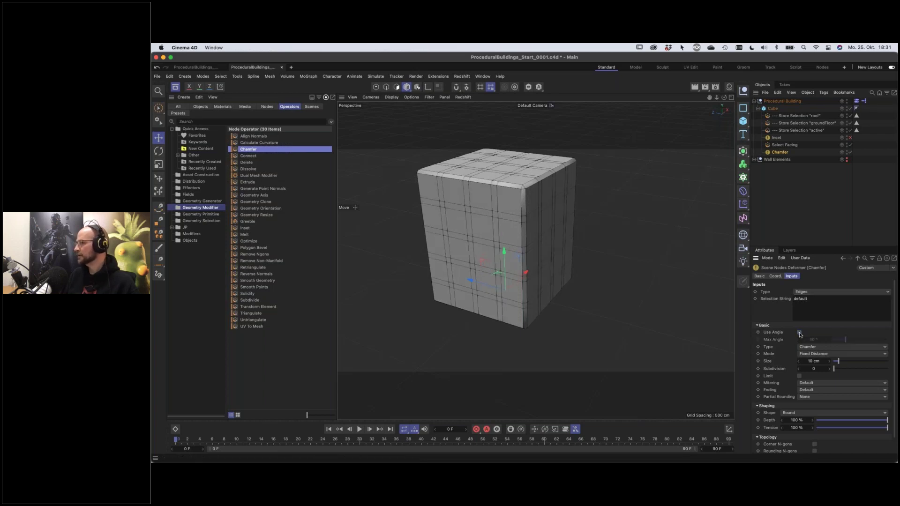
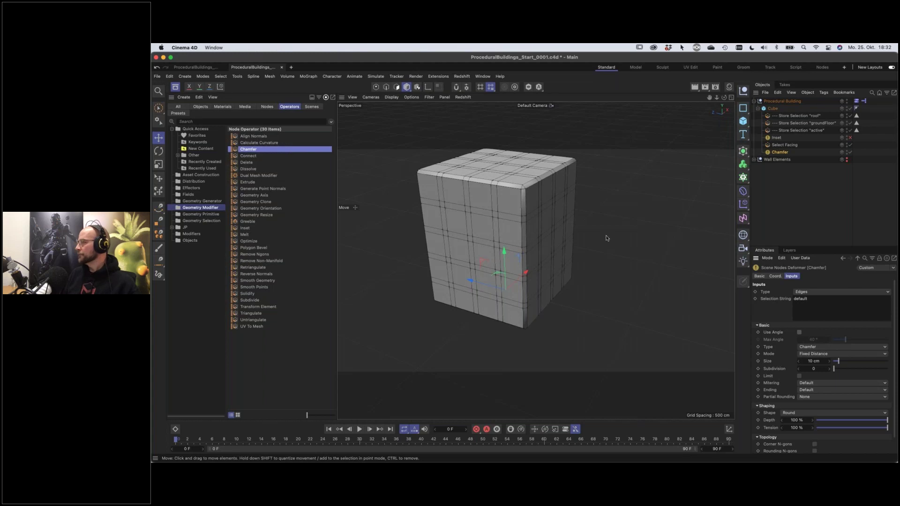
Insert a Transfer Selection operator between Select Facing and Chamfer, converting from Polygon to Edge
{"action": "left_click", "coordinate": [775, 146]}
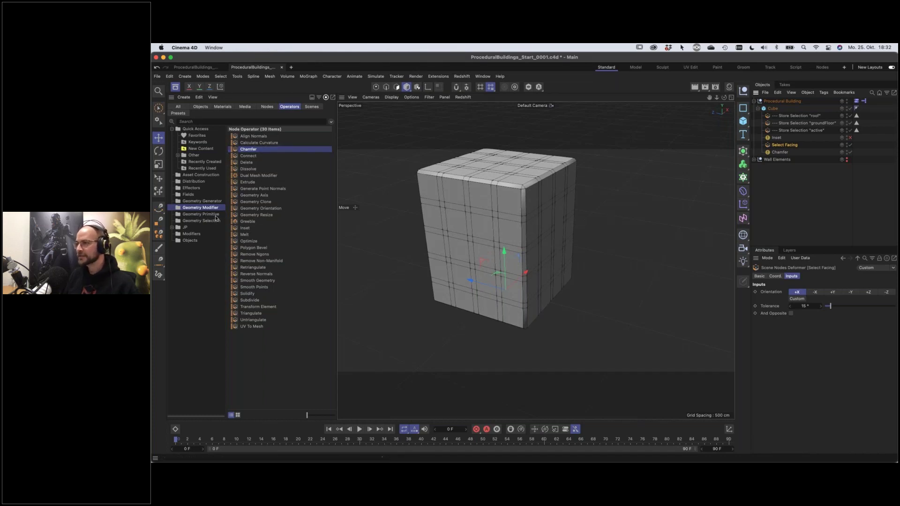
{"action": "left_click", "coordinate": [201, 221]}
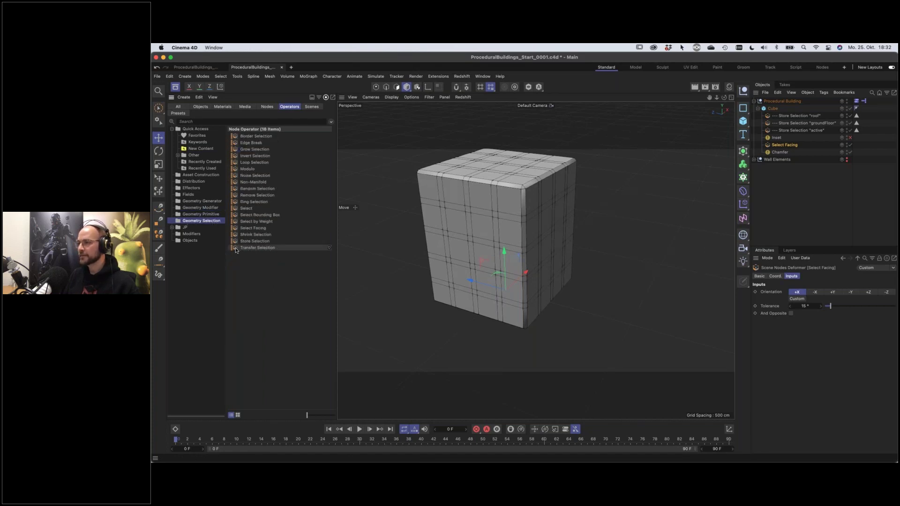
{"action": "left_click_drag", "start_coordinate": [235, 250], "coordinate": [789, 152]}
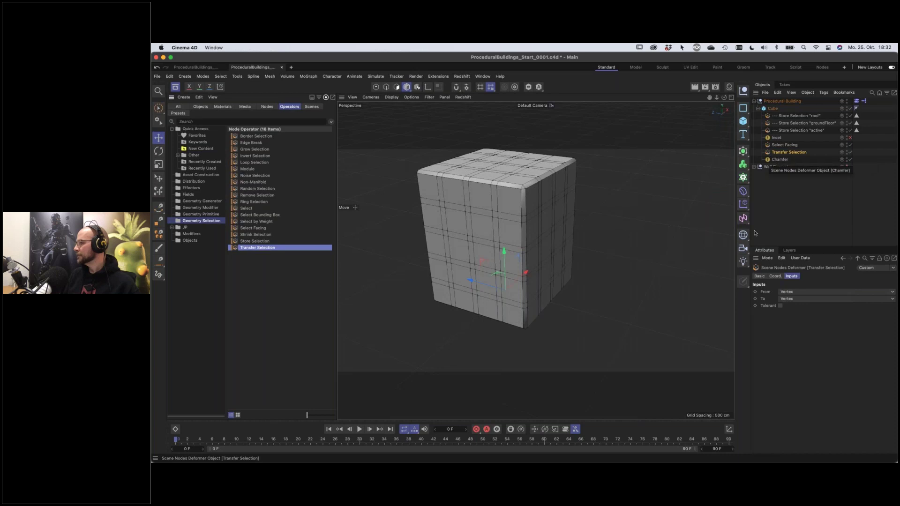
{"action": "left_click", "coordinate": [785, 293]}
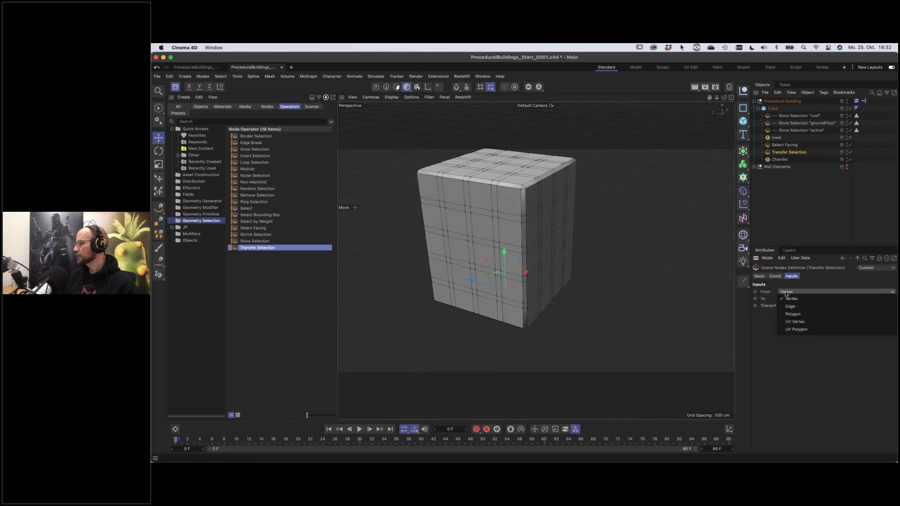
{"action": "left_click", "coordinate": [799, 313]}
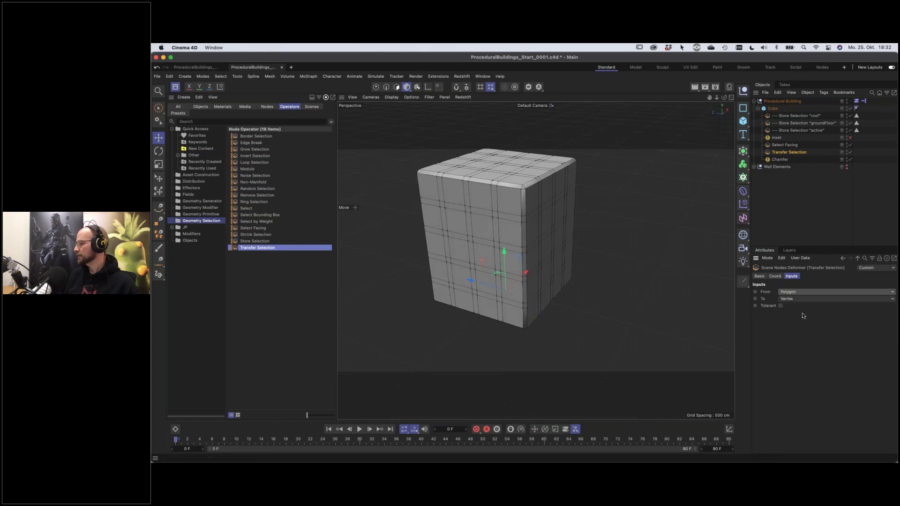
{"action": "left_click", "coordinate": [792, 300]}
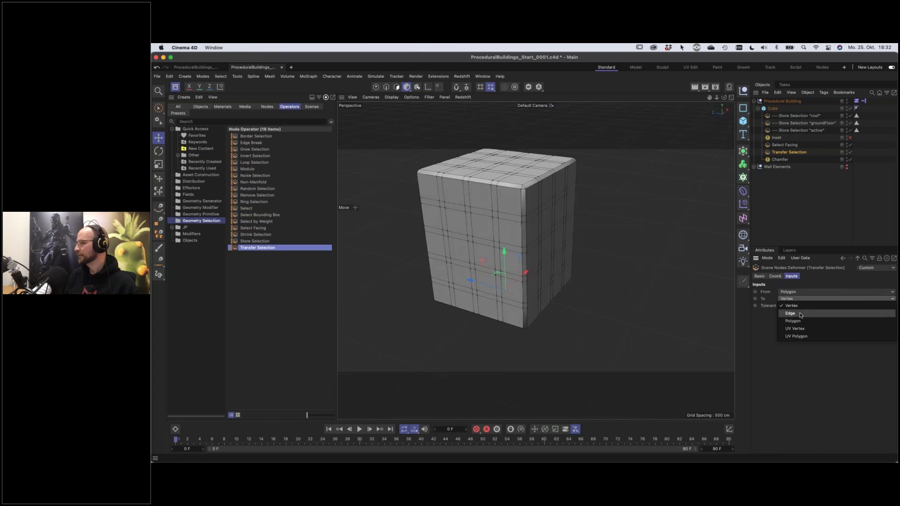
{"action": "left_click", "coordinate": [799, 314]}
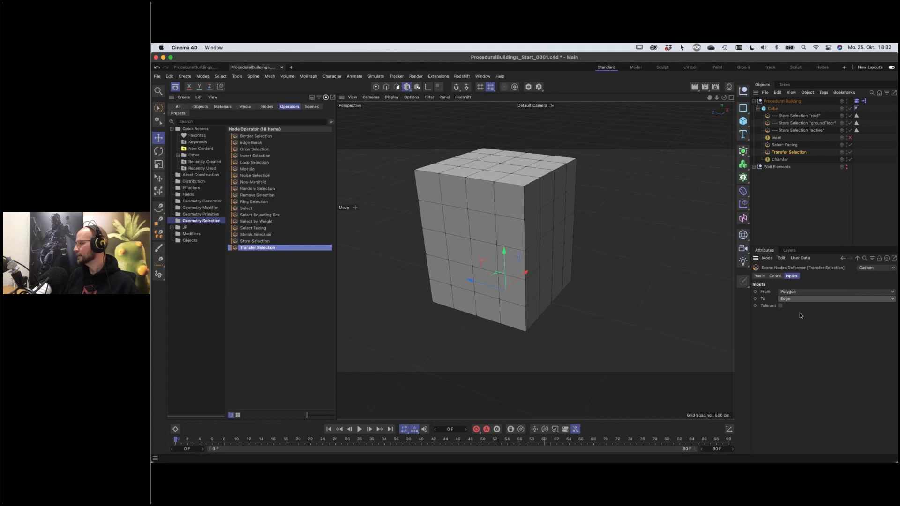
Set the Select Facing operator's orientation to +Y so it targets the cube's top faces
{"action": "left_click", "coordinate": [785, 145]}
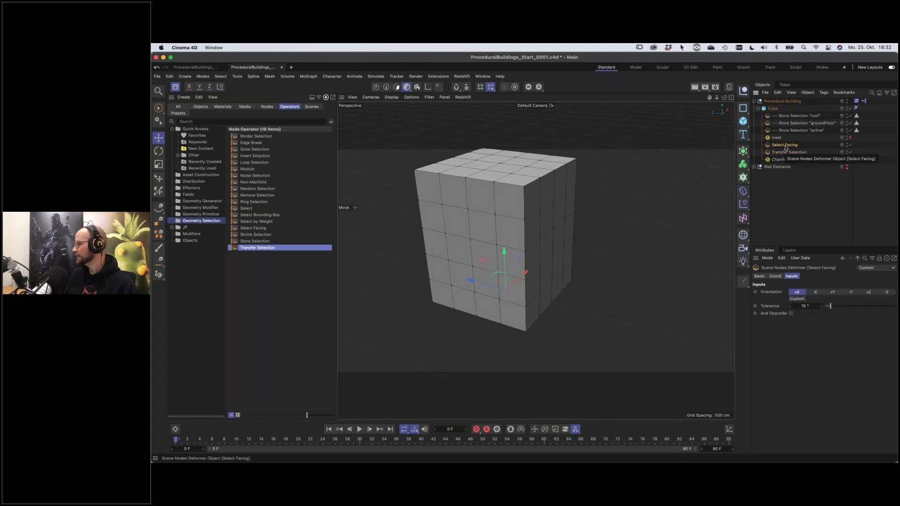
{"action": "left_click", "coordinate": [833, 292]}
{"action": "left_click_drag", "start_coordinate": [511, 154], "coordinate": [538, 223], "text": "alt"}
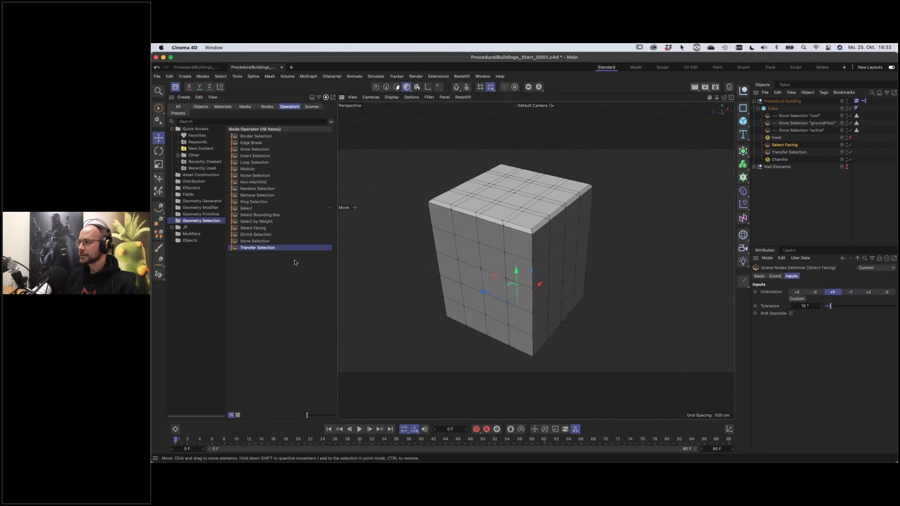
Insert a Store Selection above Chamfer with type Edges, name topEdges and selection string active
{"action": "left_click_drag", "start_coordinate": [248, 243], "coordinate": [771, 162]}
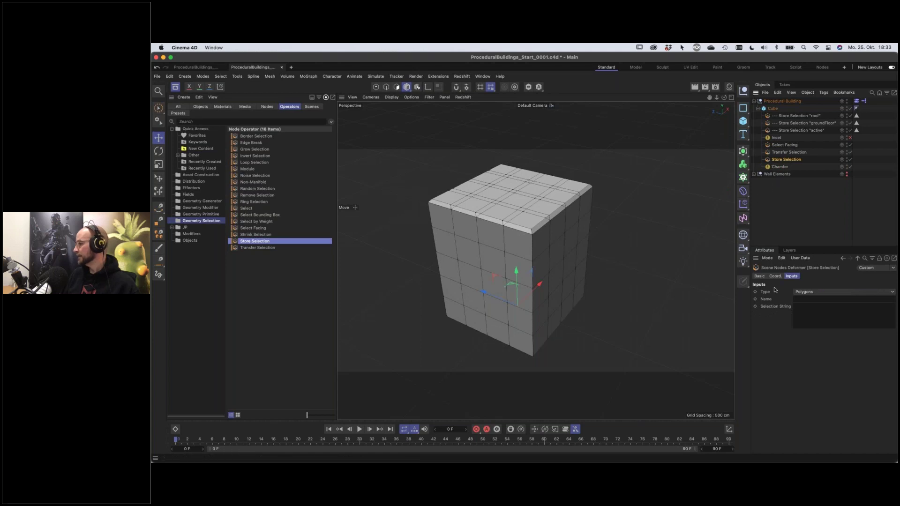
{"action": "left_click", "coordinate": [804, 292]}
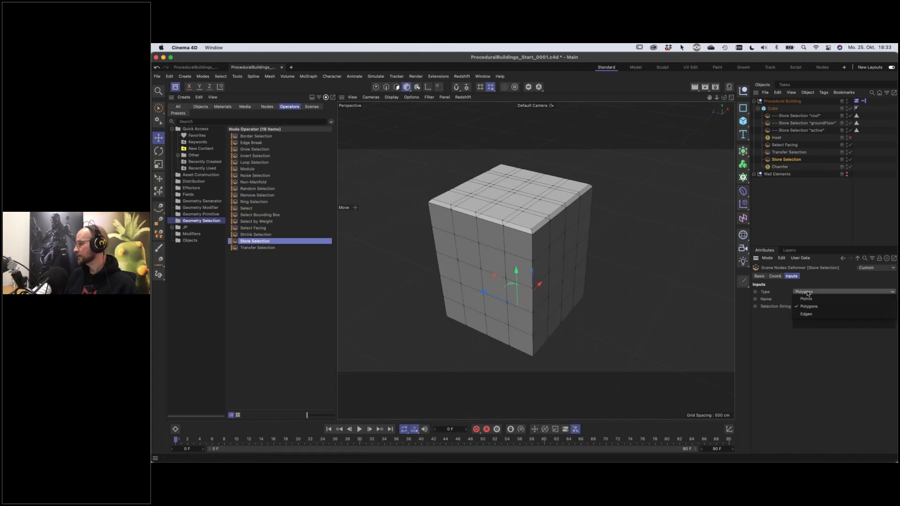
{"action": "left_click", "coordinate": [816, 316]}
{"action": "left_click", "coordinate": [810, 300]}
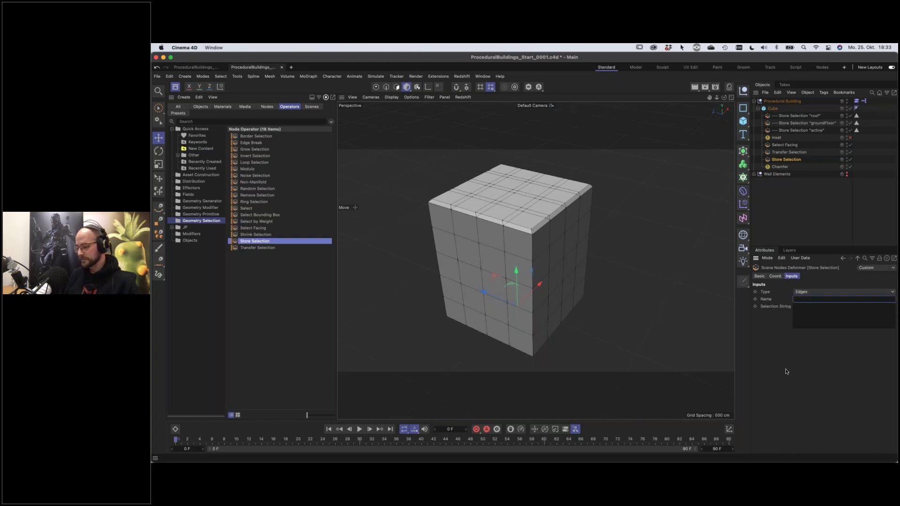
{"action": "type", "text": "topEdges"}
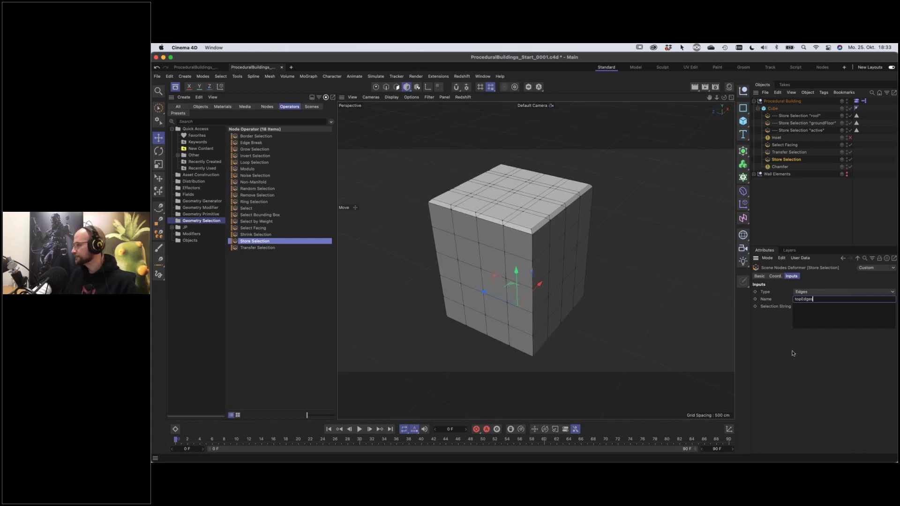
{"action": "left_click", "coordinate": [819, 321]}
{"action": "type", "text": "activ"}
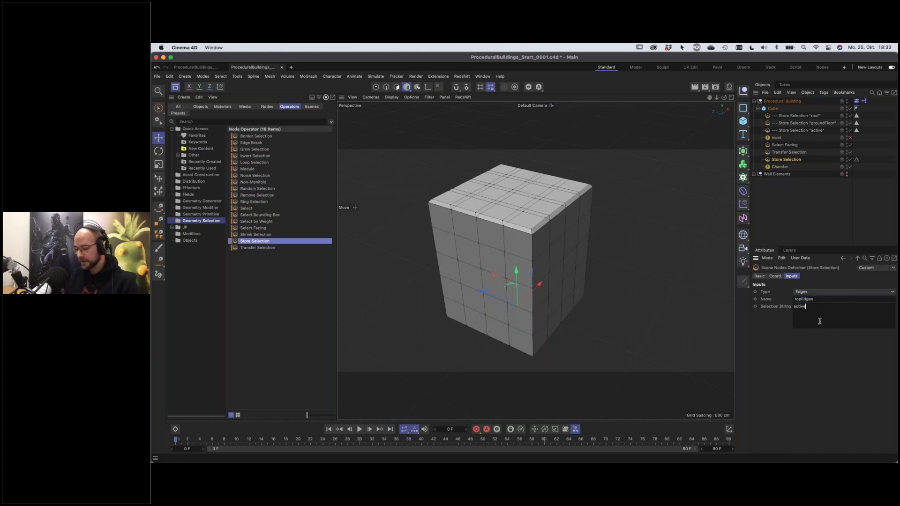
{"action": "type", "text": "e"}
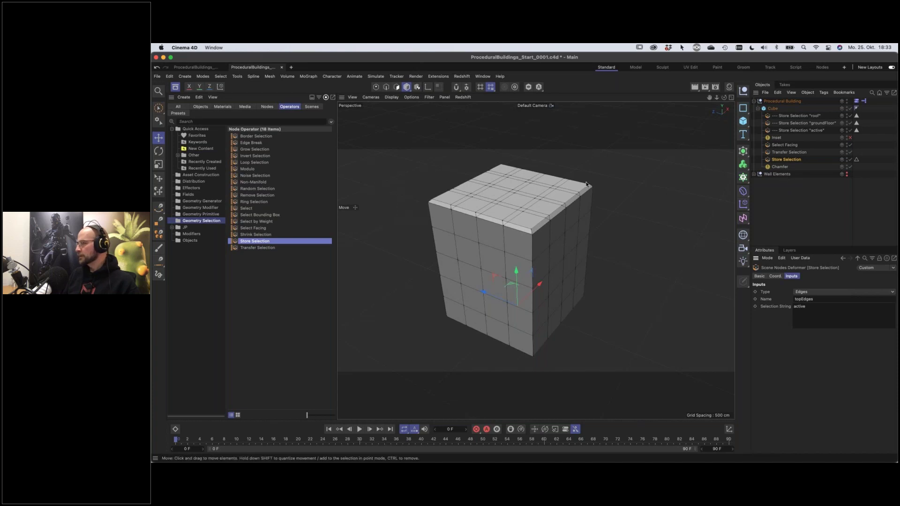
Insert a Grow Selection operator between the topEdges Store Selection and Chamfer, and set its type to Edges
{"action": "left_click_drag", "start_coordinate": [254, 149], "coordinate": [778, 164]}
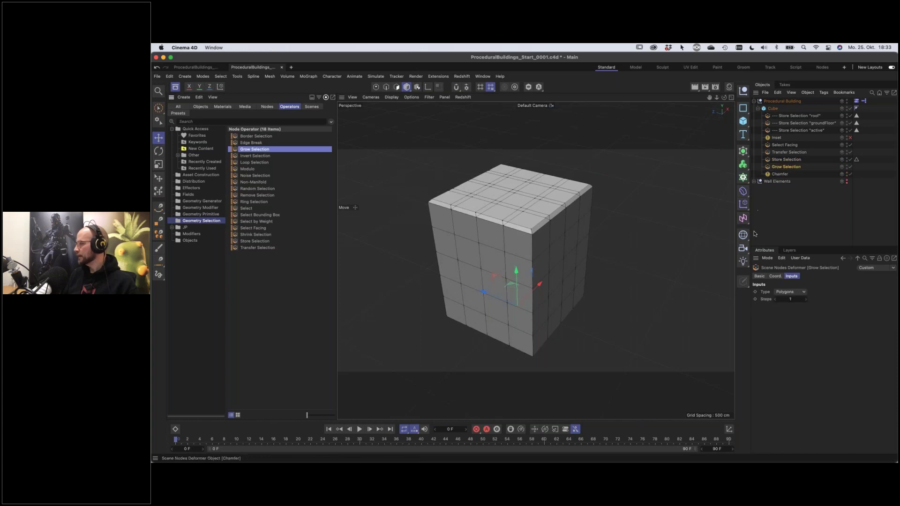
{"action": "left_click", "coordinate": [791, 293]}
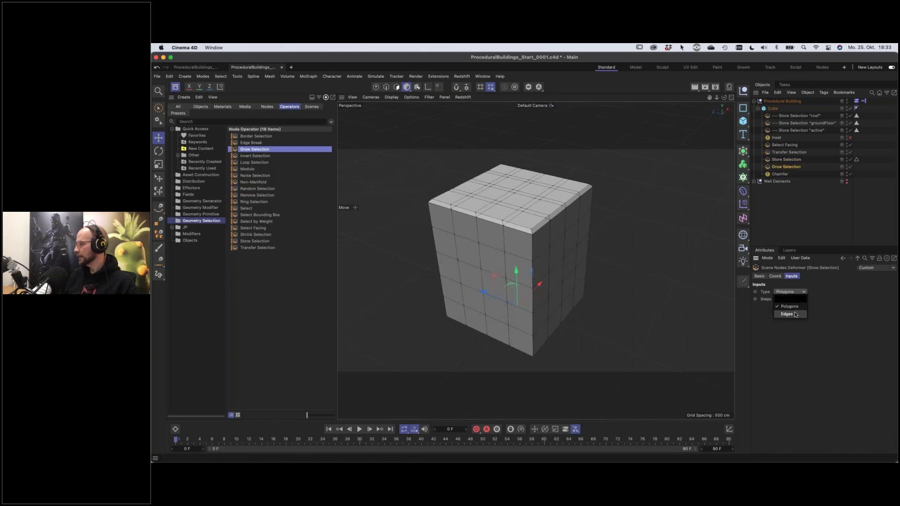
{"action": "left_click", "coordinate": [796, 314]}
{"action": "mouse_move", "coordinate": [540, 251]}
{"action": "left_mouse_down", "text": "alt"}
{"action": "mouse_move", "coordinate": [552, 222]}
{"action": "mouse_move", "coordinate": [542, 255]}
{"action": "mouse_move", "coordinate": [537, 239]}
{"action": "left_mouse_up", "text": "alt"}
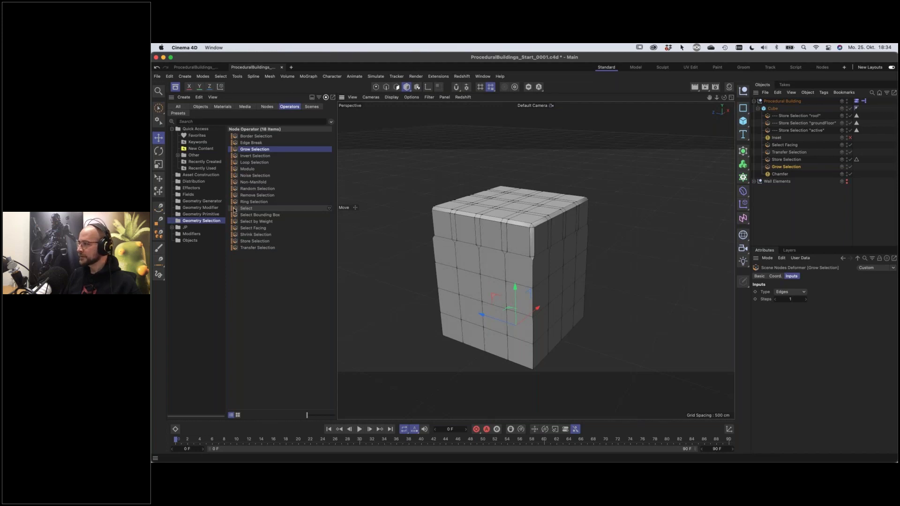
Insert a Select operator between Grow Selection and Chamfer, with type Edges and selection string active - "topEdges"
{"action": "left_click_drag", "start_coordinate": [237, 209], "coordinate": [813, 174]}
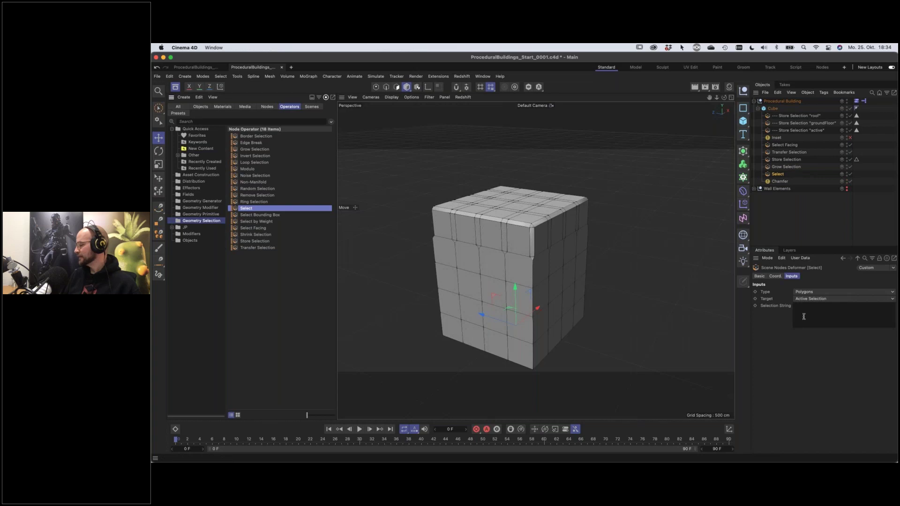
{"action": "left_click", "coordinate": [804, 294]}
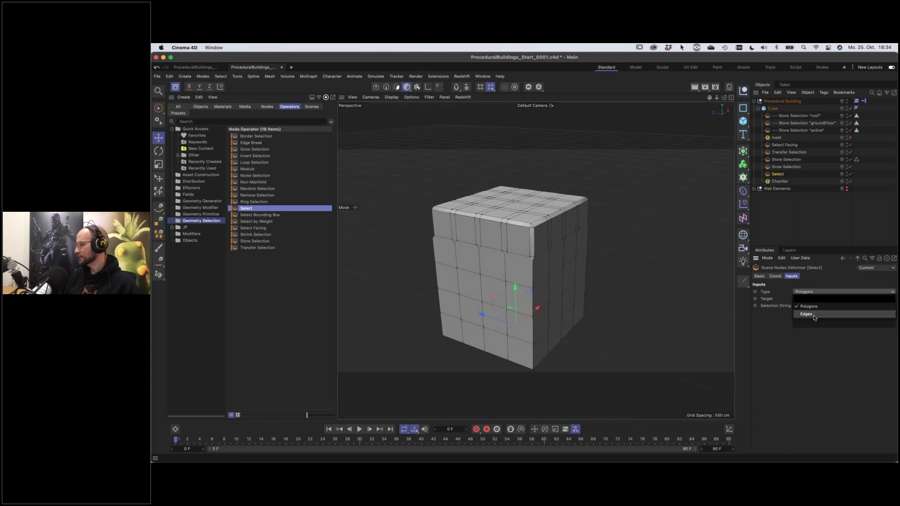
{"action": "left_click", "coordinate": [799, 314]}
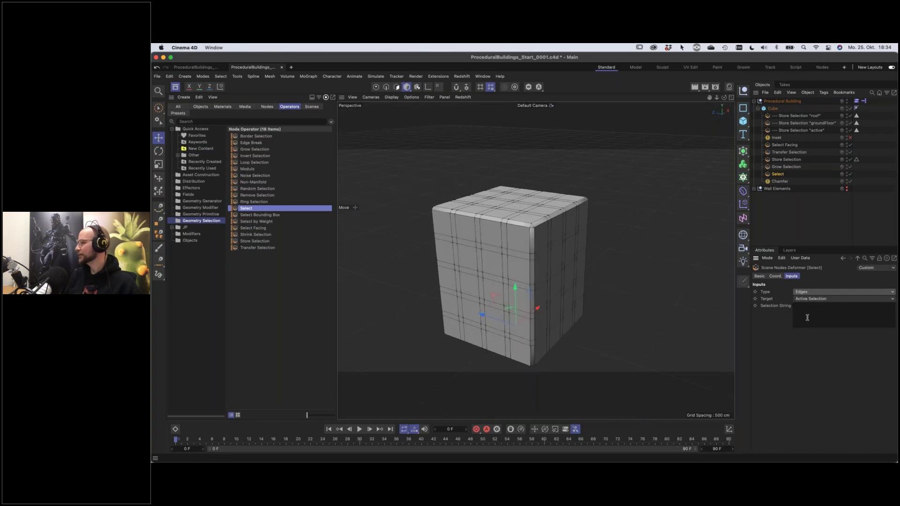
{"action": "left_click", "coordinate": [804, 310]}
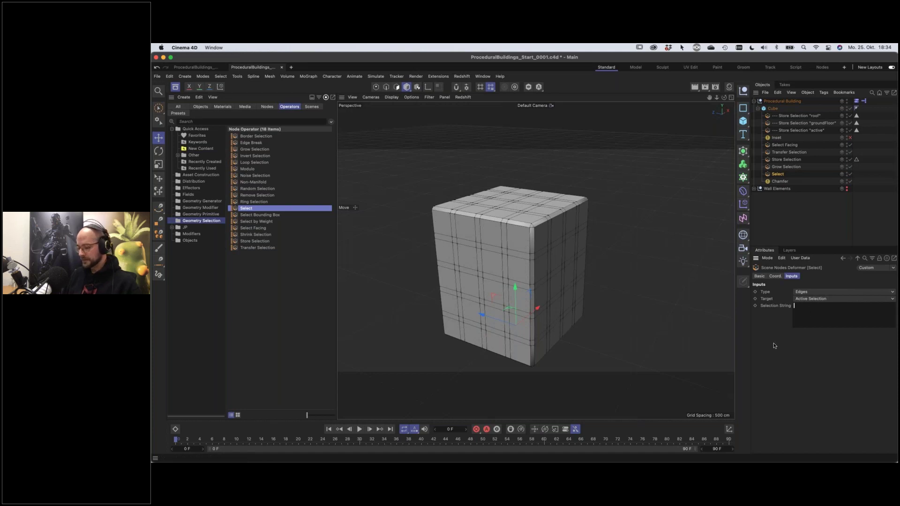
{"action": "type", "text": "tive - \""}
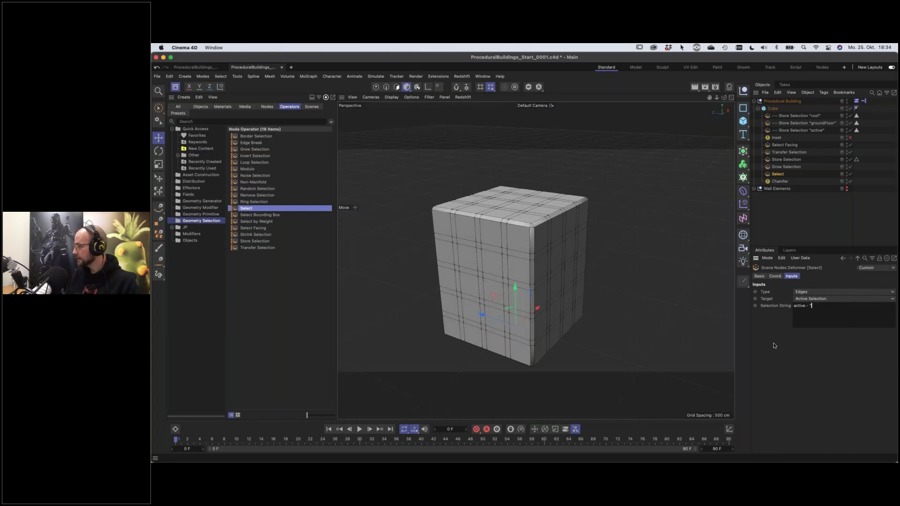
{"action": "type", "text": "topEdges"}
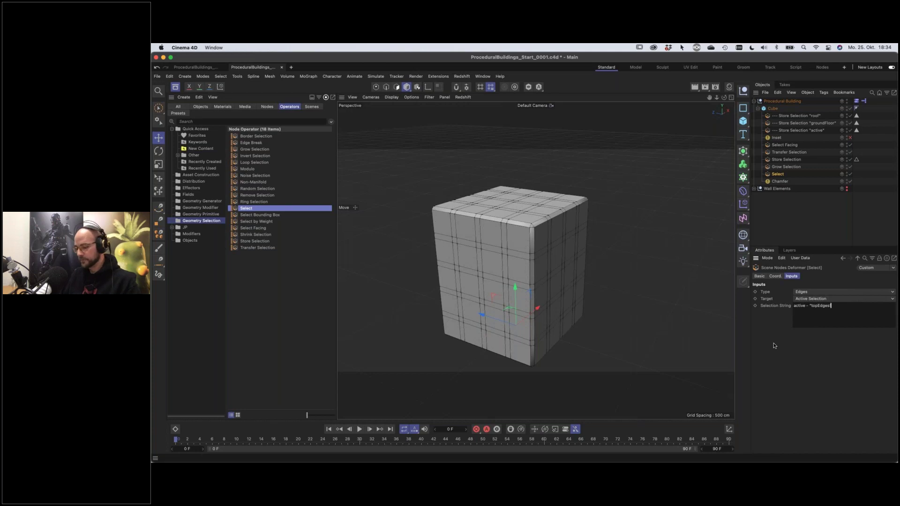
{"action": "type", "text": "\""}
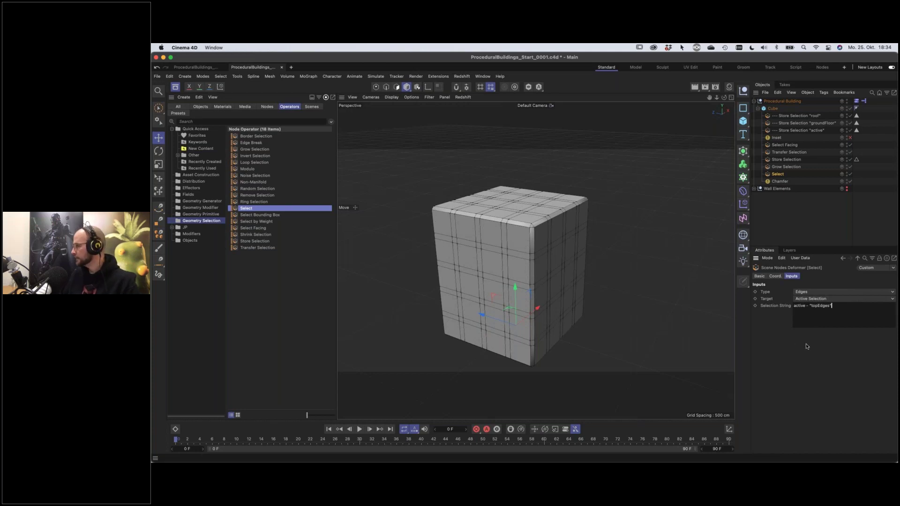
{"action": "left_click", "coordinate": [806, 345]}
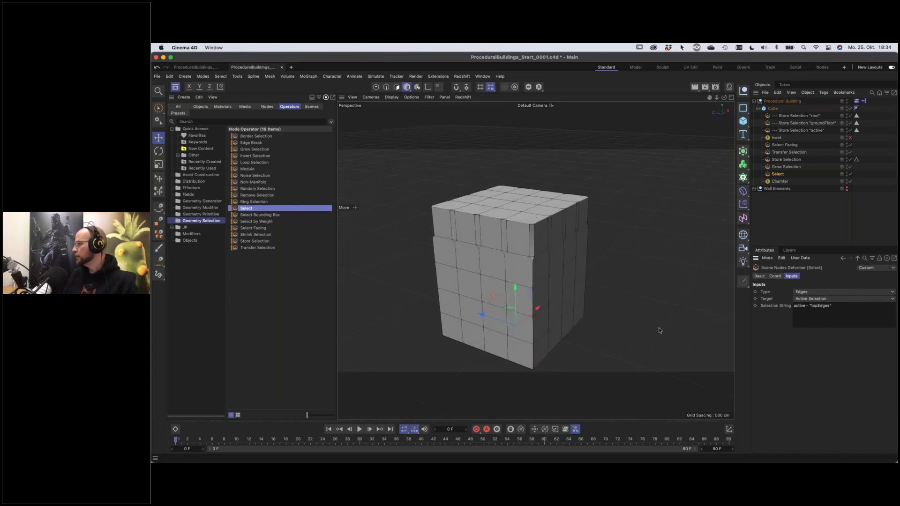
Insert an Edge Break operator between Select and Chamfer, and name its Break edge selection output allBreaks
{"action": "left_click_drag", "start_coordinate": [535, 268], "coordinate": [533, 243], "text": "alt"}
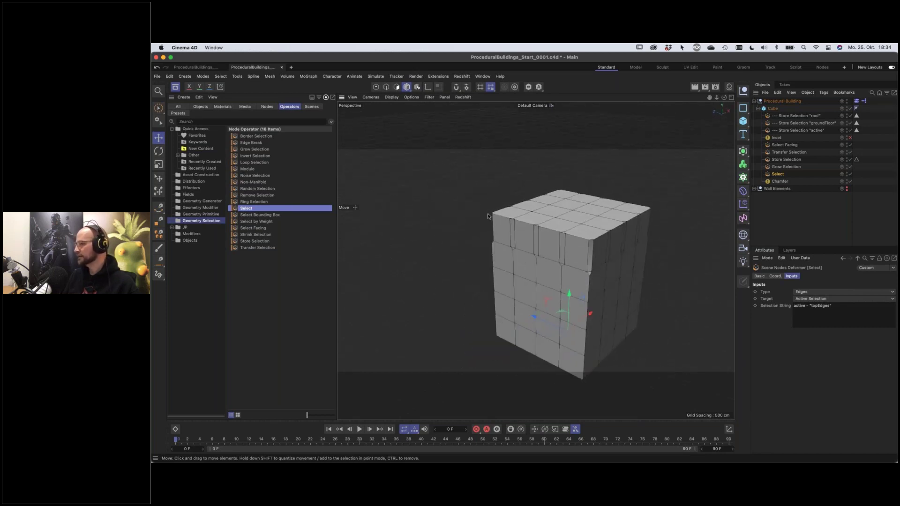
{"action": "mouse_move", "coordinate": [581, 277]}
{"action": "left_mouse_down", "text": "alt"}
{"action": "mouse_move", "coordinate": [623, 257]}
{"action": "mouse_move", "coordinate": [619, 275]}
{"action": "mouse_move", "coordinate": [585, 275]}
{"action": "left_mouse_up", "text": "alt"}
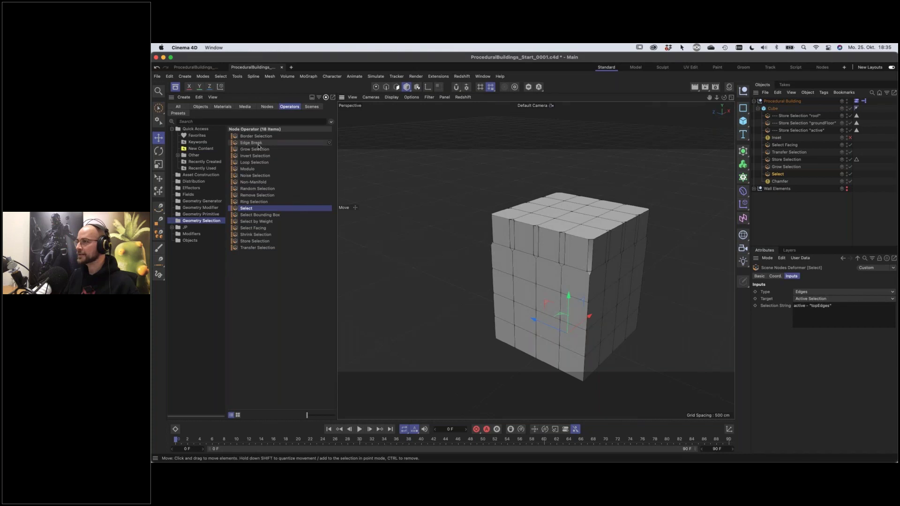
{"action": "left_click_drag", "start_coordinate": [244, 143], "coordinate": [774, 182]}
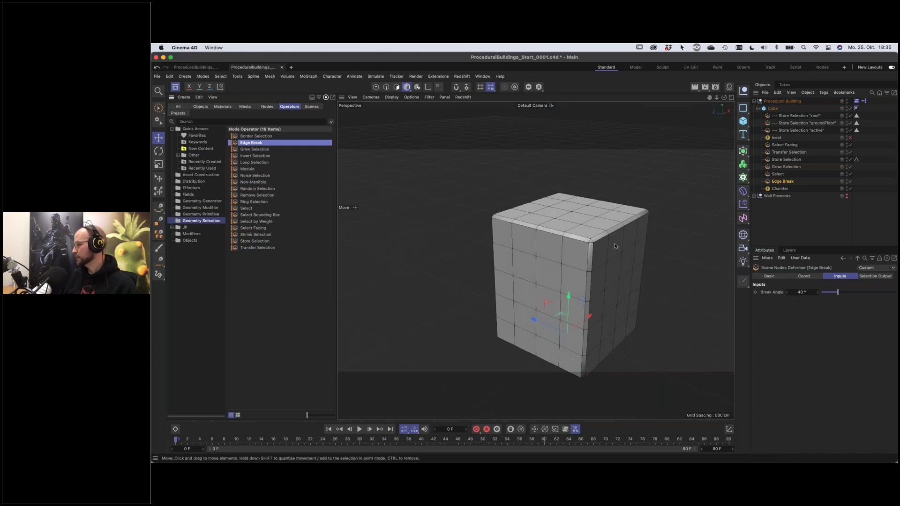
{"action": "left_click", "coordinate": [871, 279]}
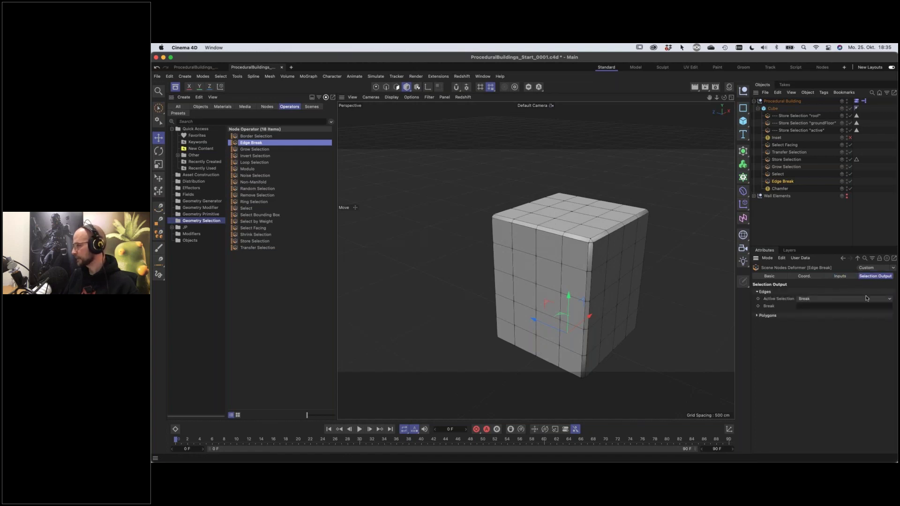
{"action": "left_click", "coordinate": [811, 306]}
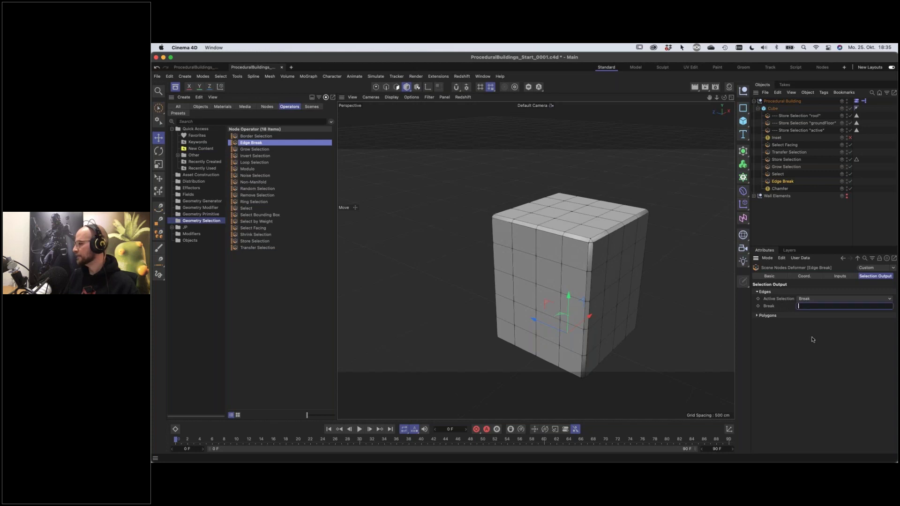
{"action": "type", "text": "al"}
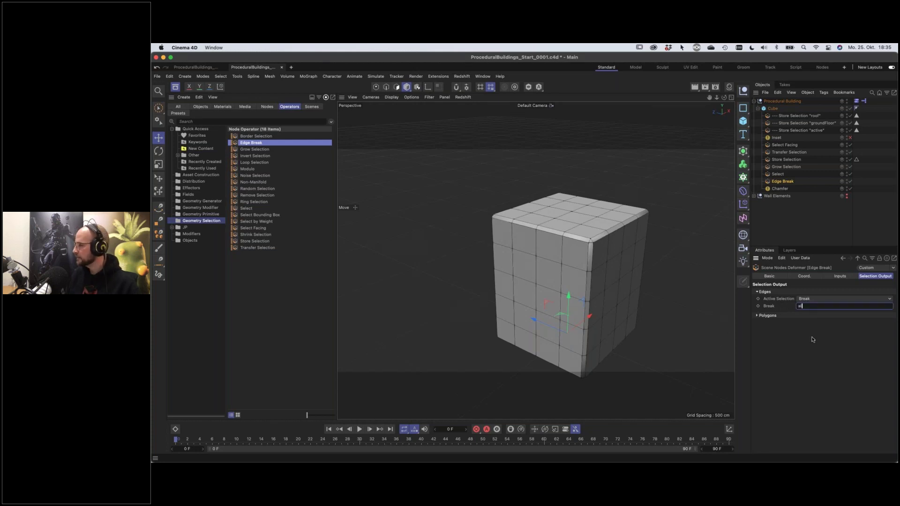
{"action": "type", "text": "lB"}
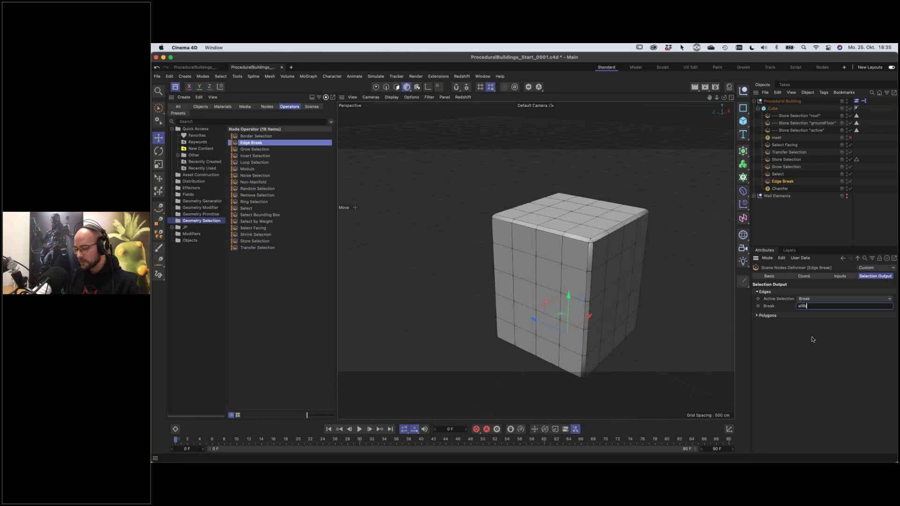
{"action": "type", "text": "reaks"}
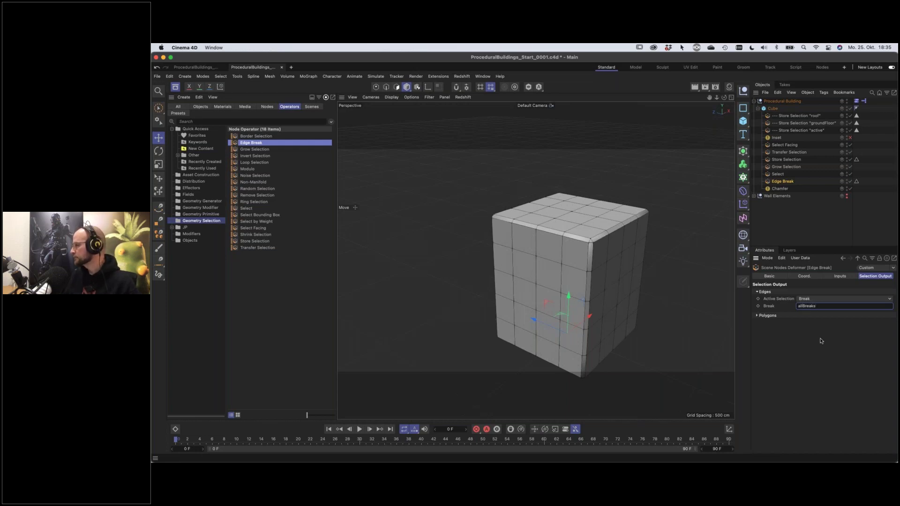
Check the allBreaks edge selection and the Select operator, and move Edge Break up between Inset and Select Facing
{"action": "left_click", "coordinate": [856, 182]}
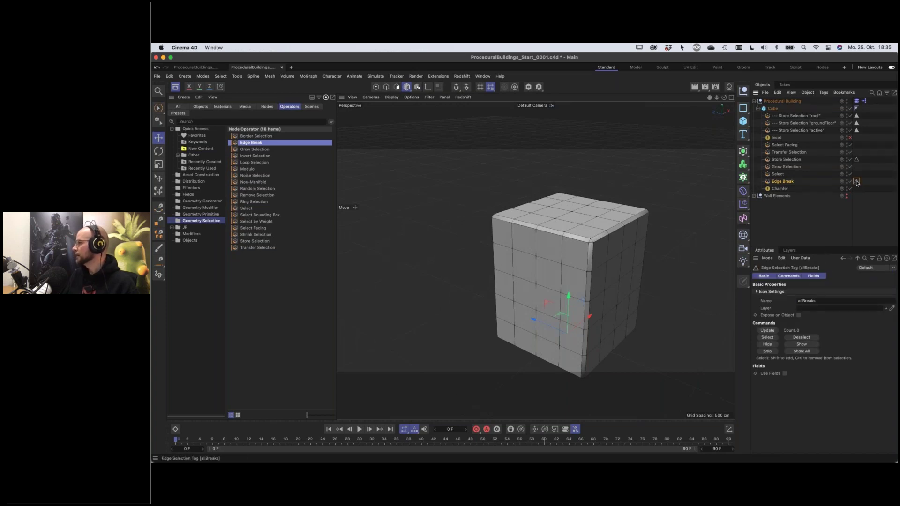
{"action": "left_click", "coordinate": [782, 175]}
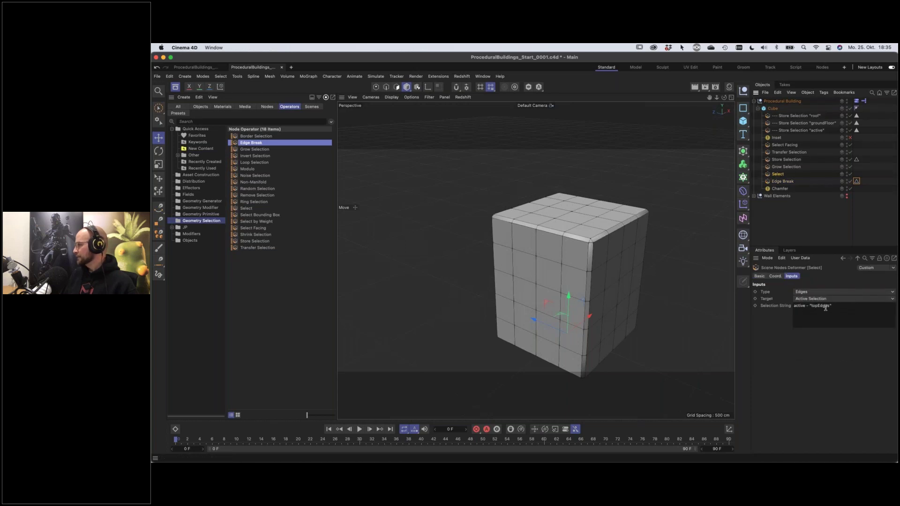
{"action": "left_click", "coordinate": [782, 183]}
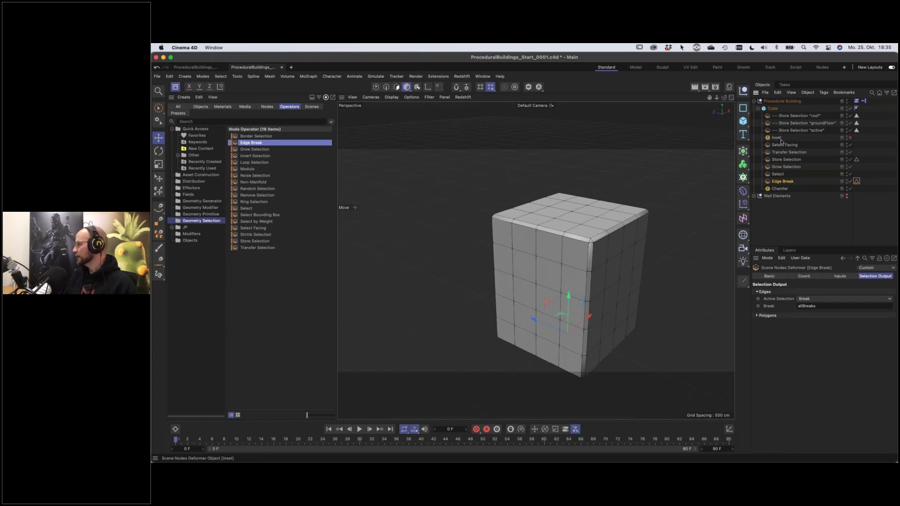
{"action": "left_click_drag", "start_coordinate": [771, 182], "coordinate": [790, 146]}
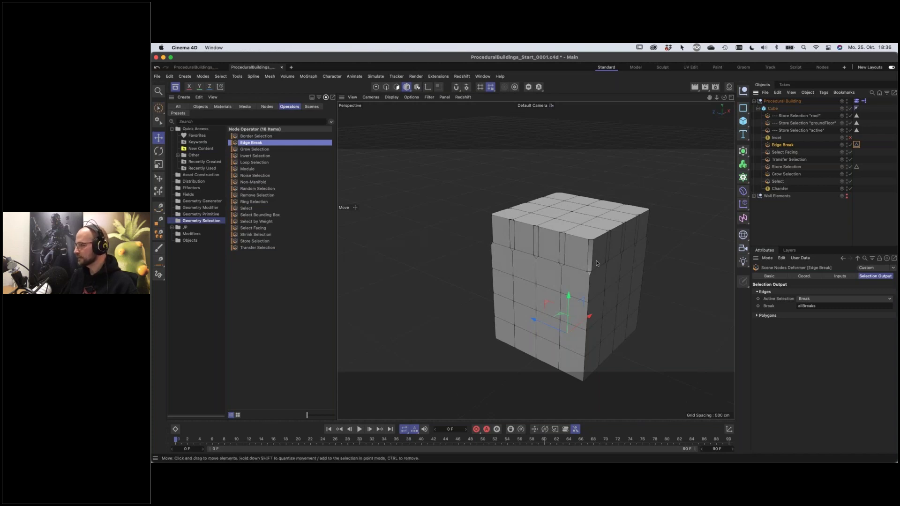
Extend the Select operator's selection string to active - "topEdges" & "allBreaks" and inspect the chamfered corner edges
{"action": "left_click", "coordinate": [786, 168]}
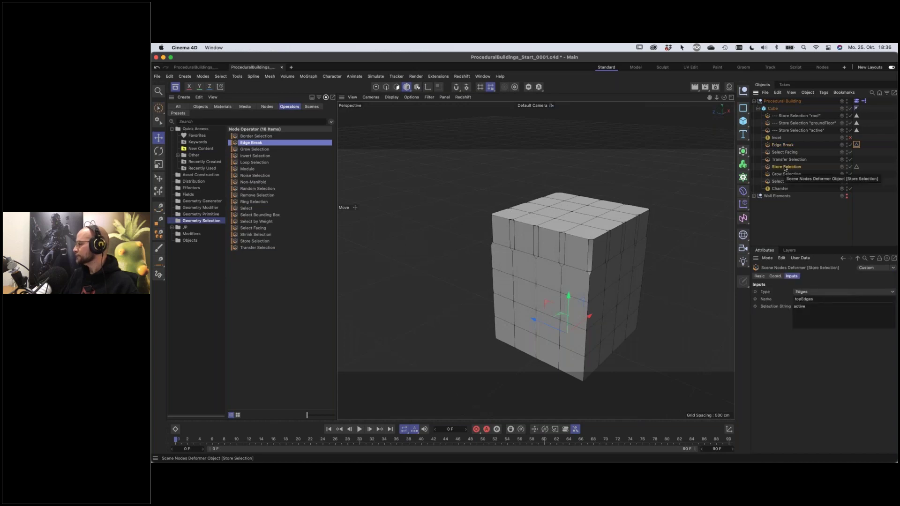
{"action": "left_click", "coordinate": [779, 182]}
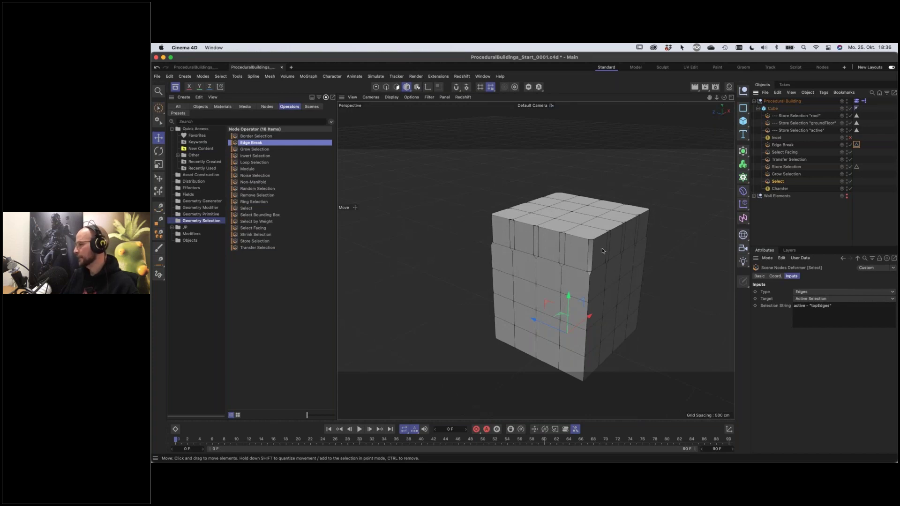
{"action": "left_click", "coordinate": [837, 319]}
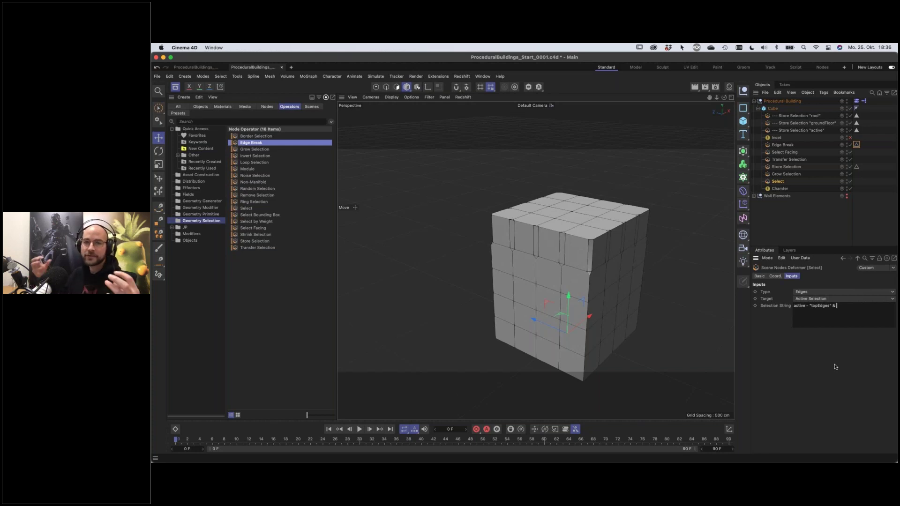
{"action": "type", "text": "\"a"}
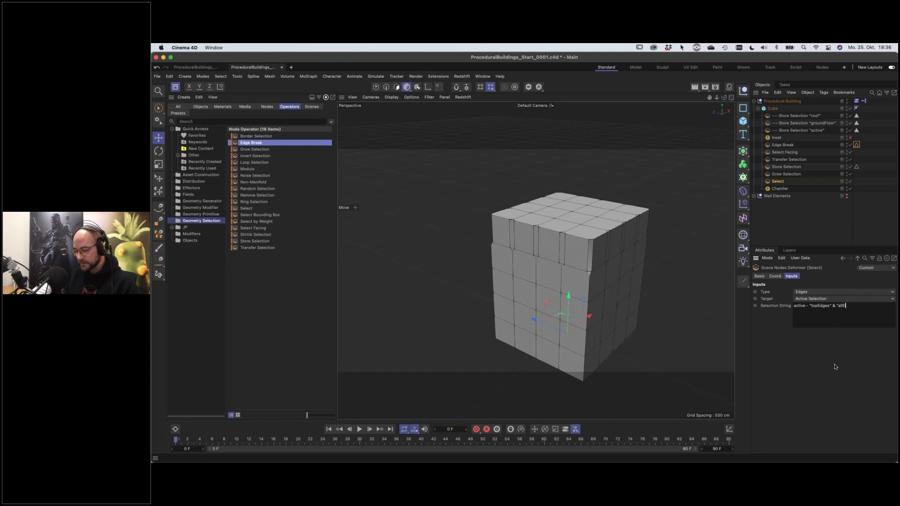
{"action": "type", "text": "llBreaks"}
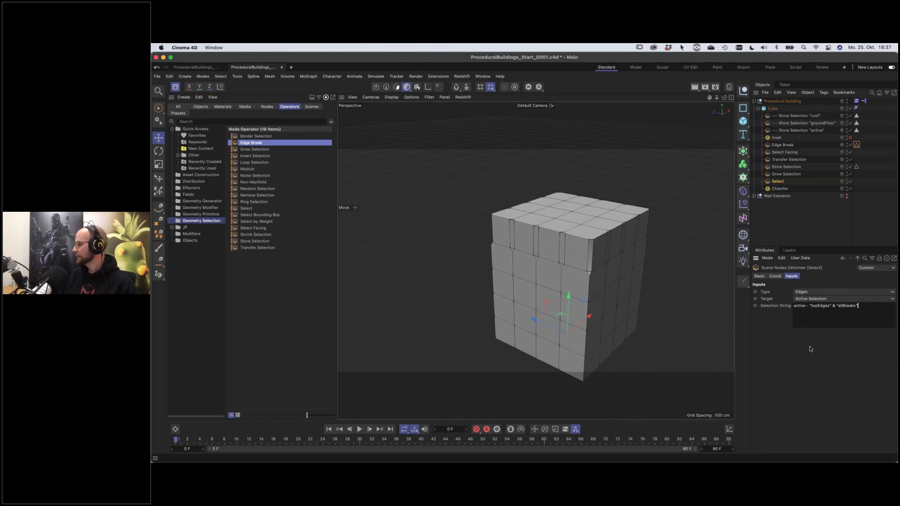
{"action": "left_click", "coordinate": [601, 278]}
{"action": "left_click_drag", "start_coordinate": [601, 278], "coordinate": [583, 246], "text": "alt"}
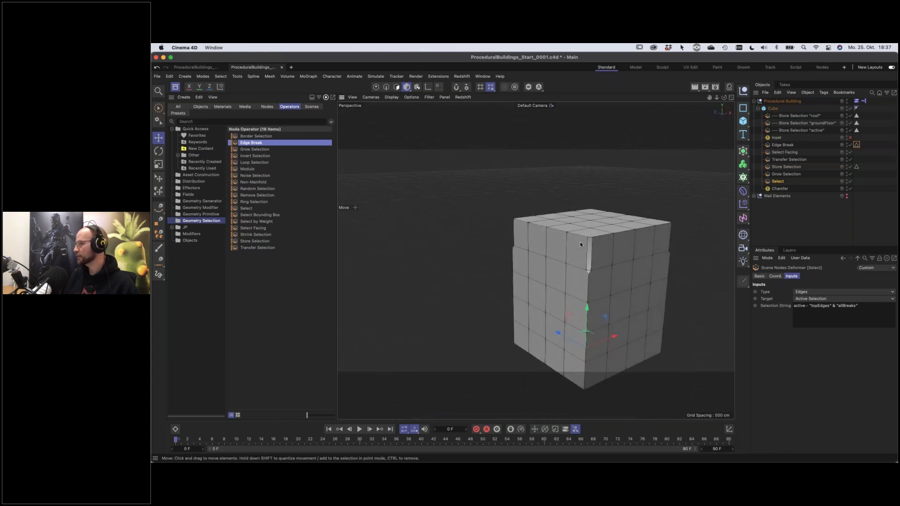
Insert a Store Selection between Select and Chamfer with type Edges, name roofCorners and selection string active
{"action": "left_click_drag", "start_coordinate": [254, 241], "coordinate": [775, 187]}
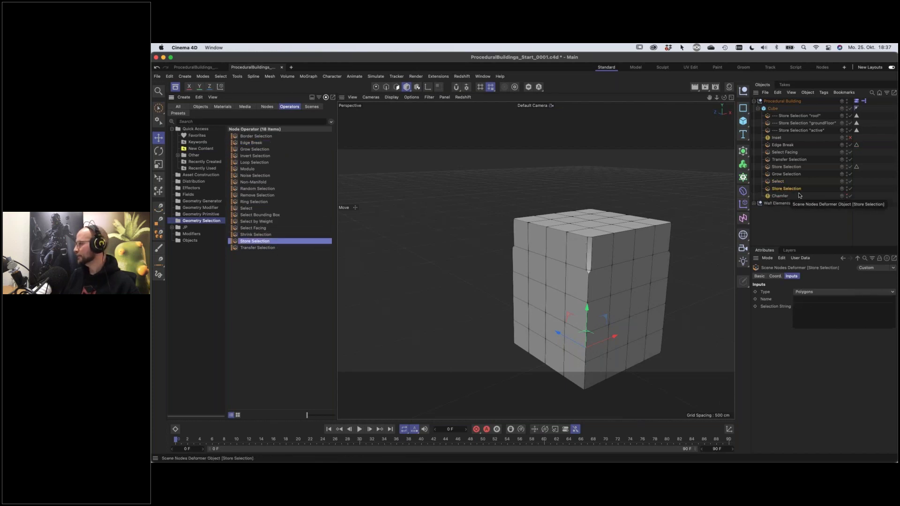
{"action": "left_click", "coordinate": [805, 294]}
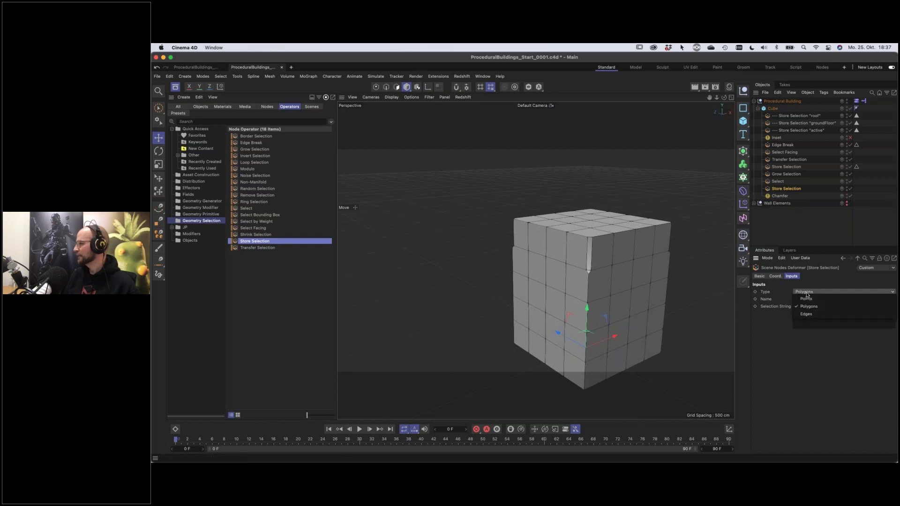
{"action": "left_click", "coordinate": [809, 316]}
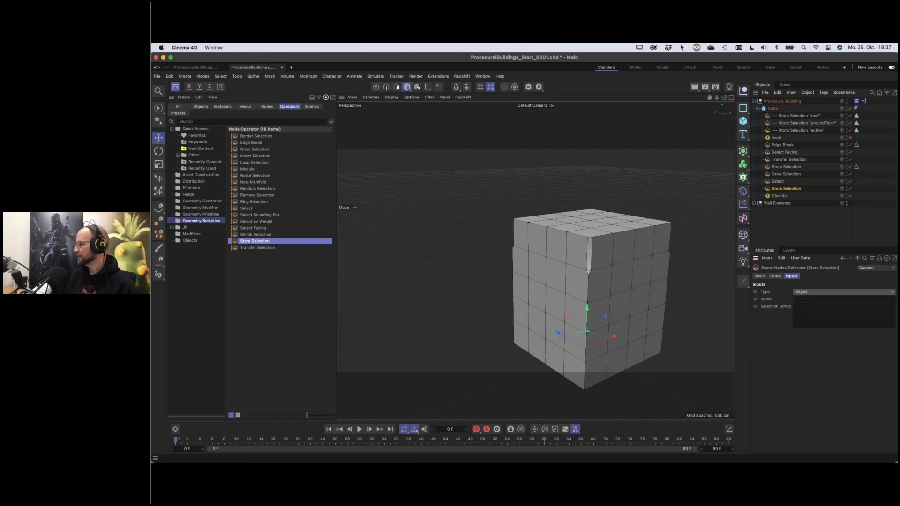
{"action": "left_click", "coordinate": [806, 299]}
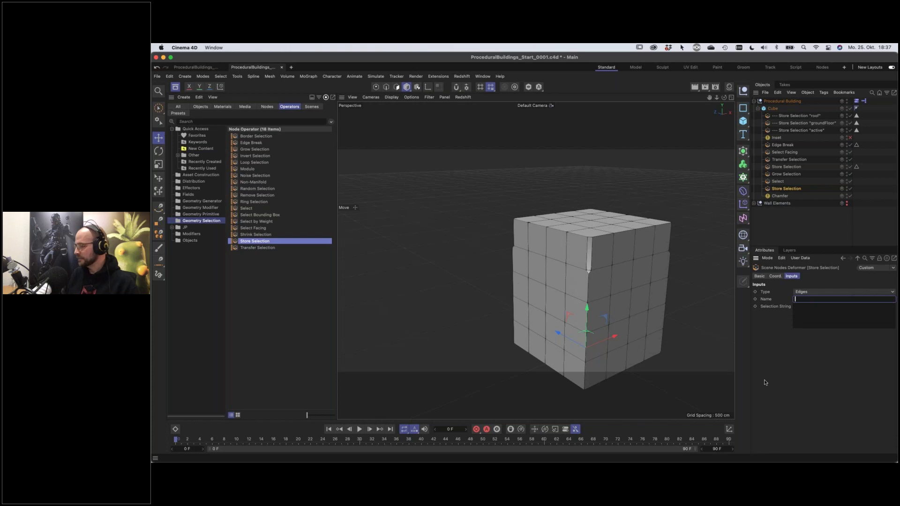
{"action": "type", "text": "roofCorners"}
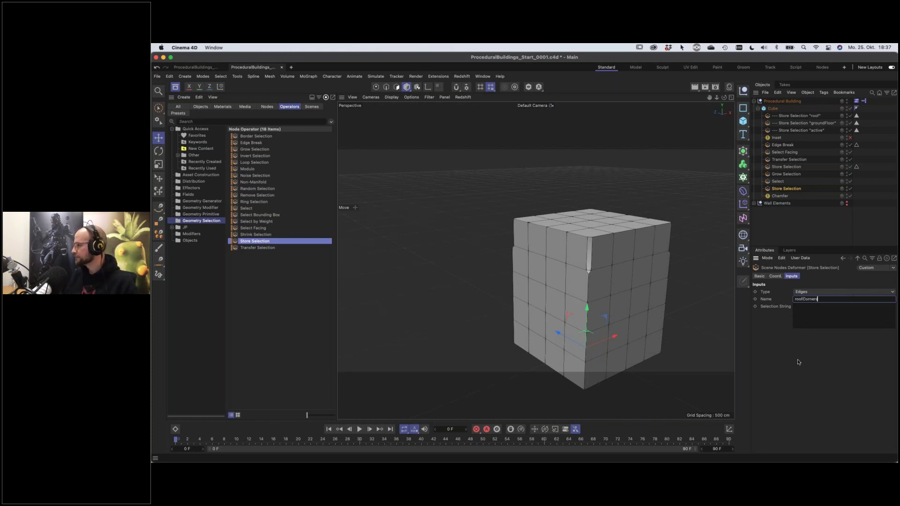
{"action": "left_click", "coordinate": [825, 313]}
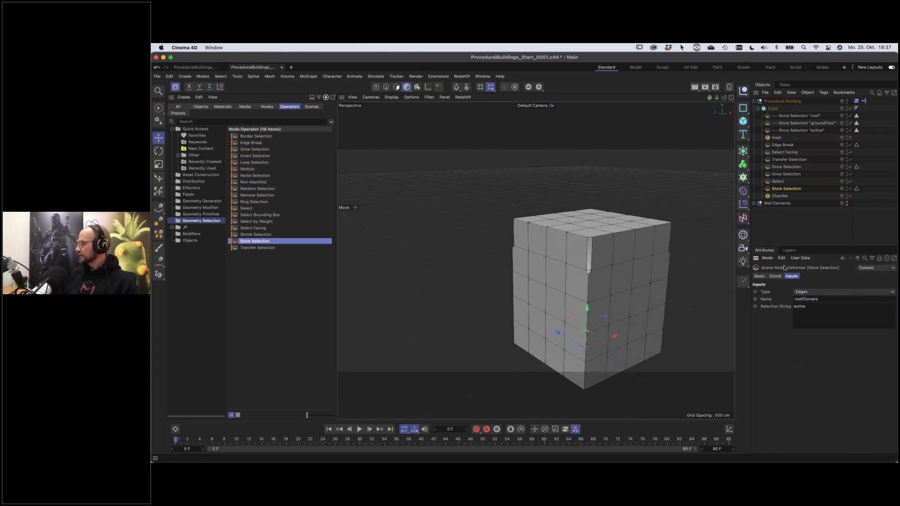
Rename the Store Selection object above Chamfer as --- Store Selection "roofCorners"
{"action": "double_click", "coordinate": [799, 299]}
{"action": "left_click", "coordinate": [799, 190]}
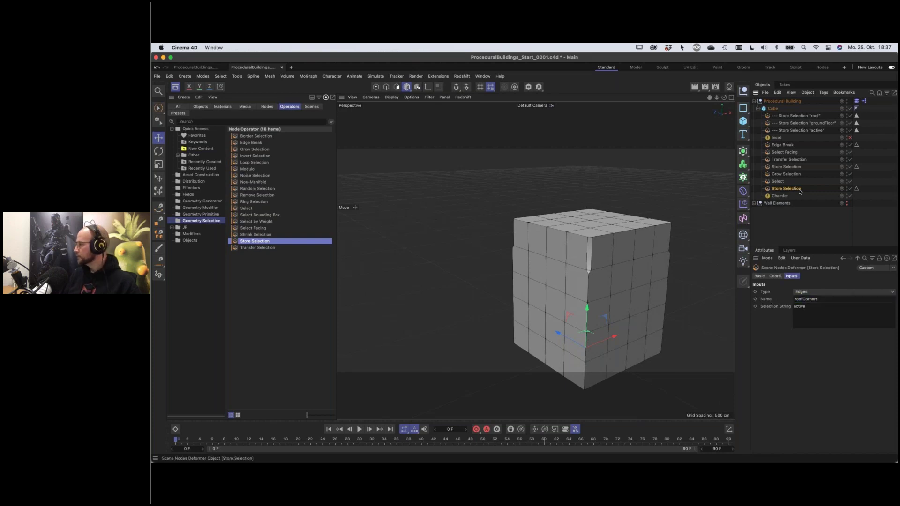
{"action": "double_click", "coordinate": [800, 188]}
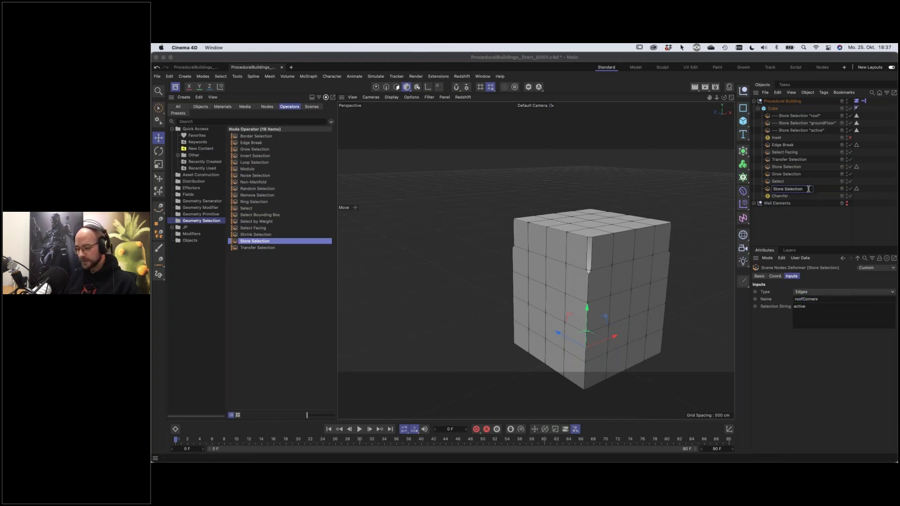
{"action": "type", "text": "\"roo"}
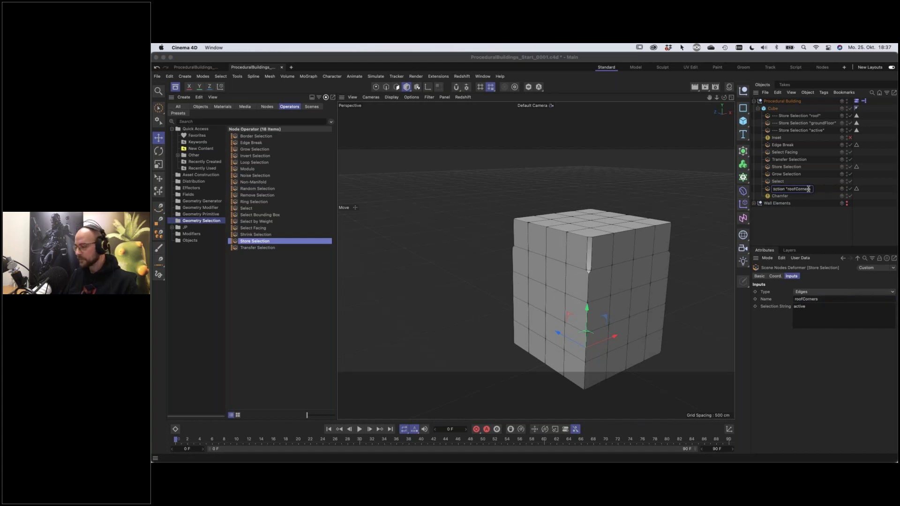
{"action": "left_click", "coordinate": [775, 189]}
{"action": "type", "text": "---"}
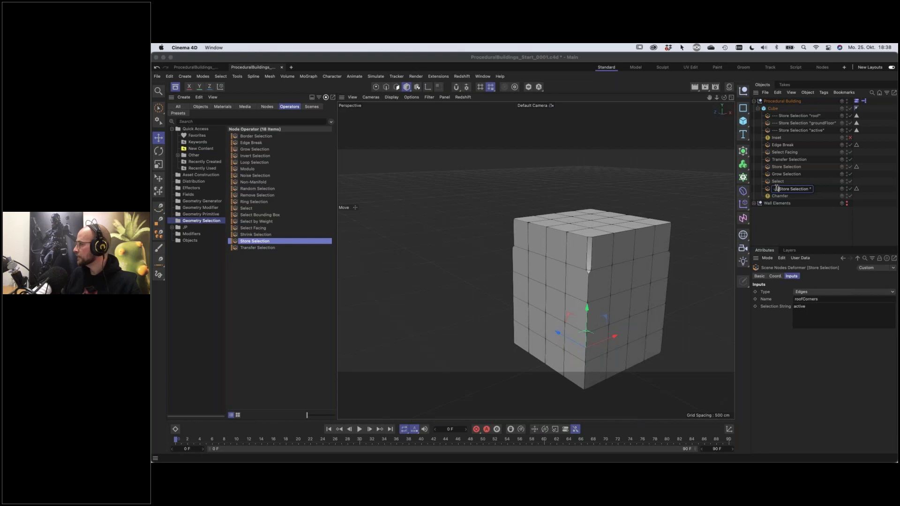
{"action": "key", "text": "Return"}
{"action": "left_click", "coordinate": [792, 221]}
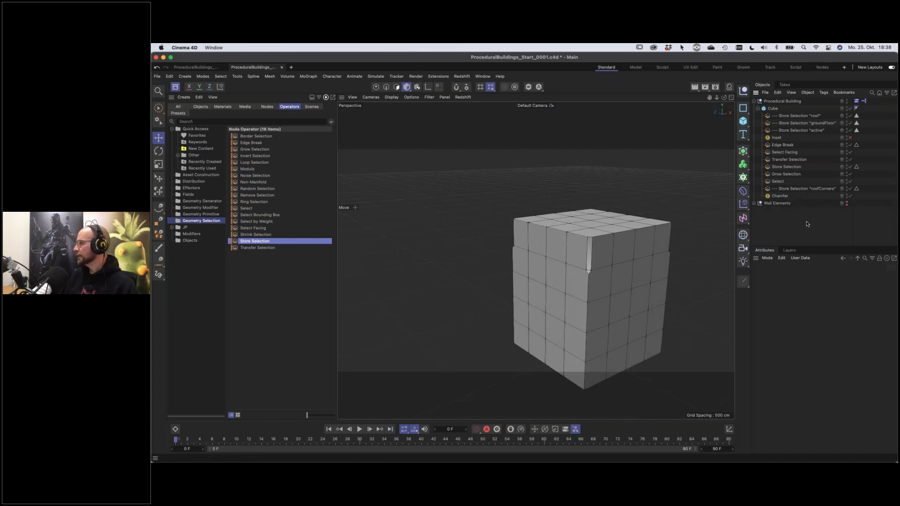
Duplicate the six operators from Select Facing through Store Selection "roofCorners", place the copies directly above Chamfer and disable them
{"action": "left_click", "coordinate": [787, 153]}
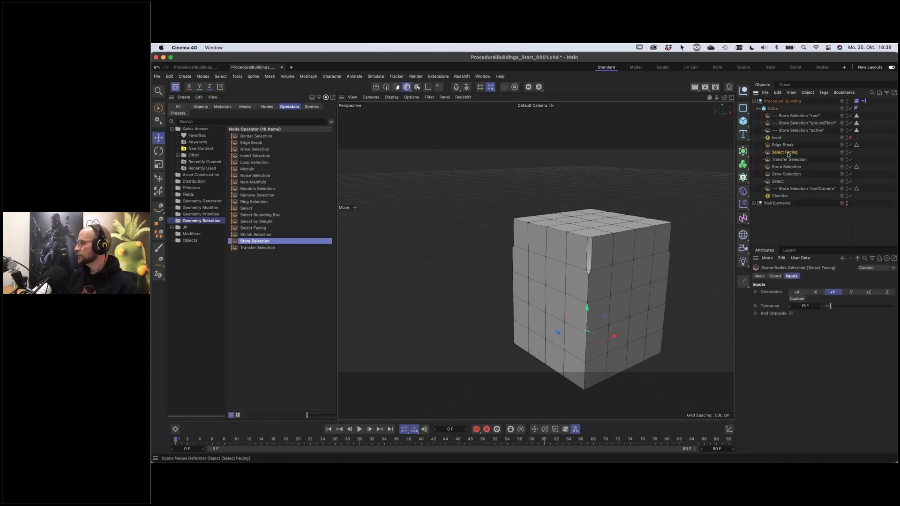
{"action": "left_click", "coordinate": [793, 188], "text": "shift"}
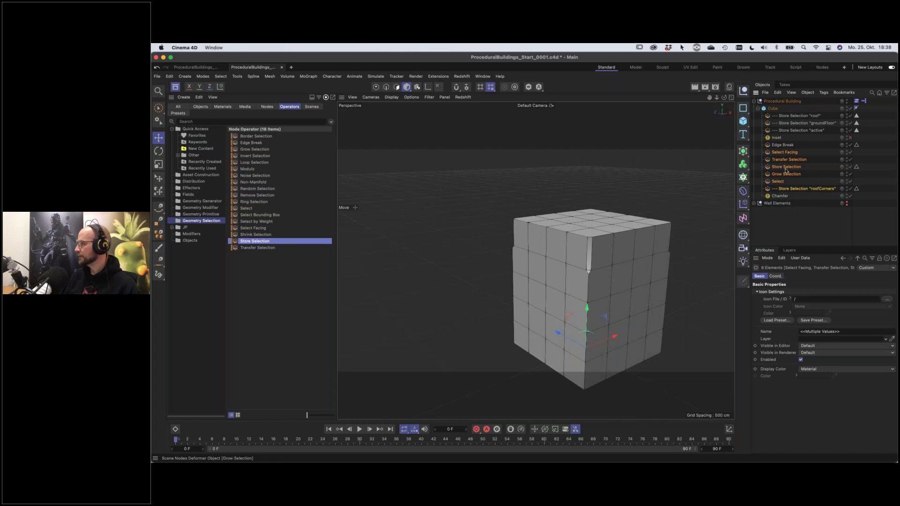
{"action": "left_click_drag", "start_coordinate": [574, 335], "coordinate": [549, 320], "text": "alt"}
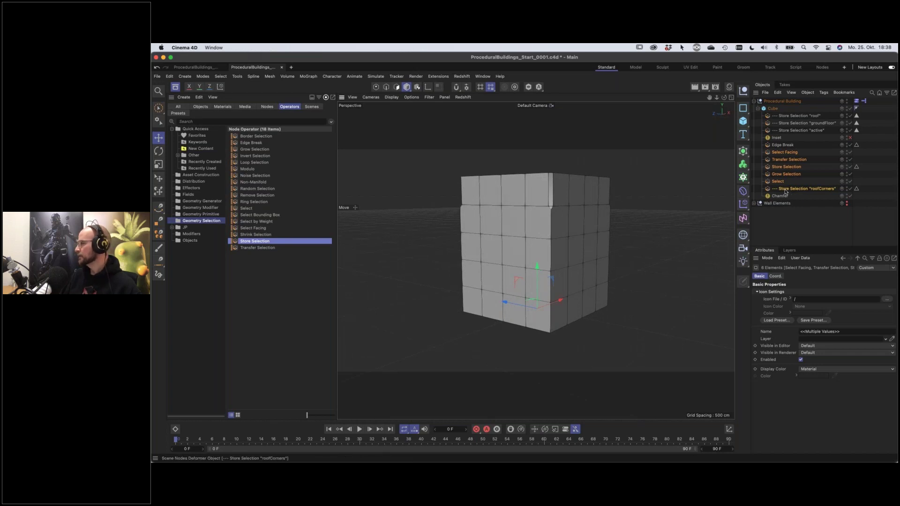
{"action": "left_click_drag", "start_coordinate": [787, 191], "coordinate": [789, 196]}
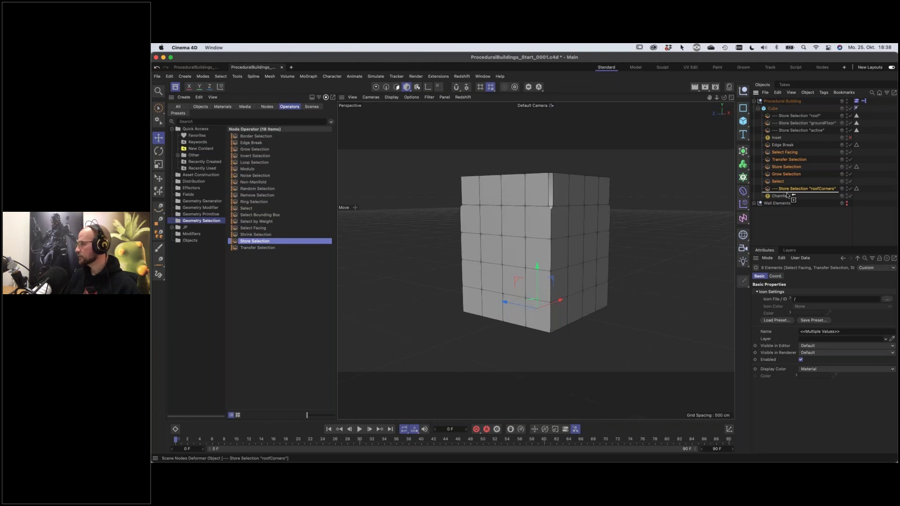
{"action": "left_click_drag", "start_coordinate": [788, 196], "coordinate": [788, 195], "text": "ctrl"}
{"action": "left_click_drag", "start_coordinate": [851, 196], "coordinate": [854, 232]}
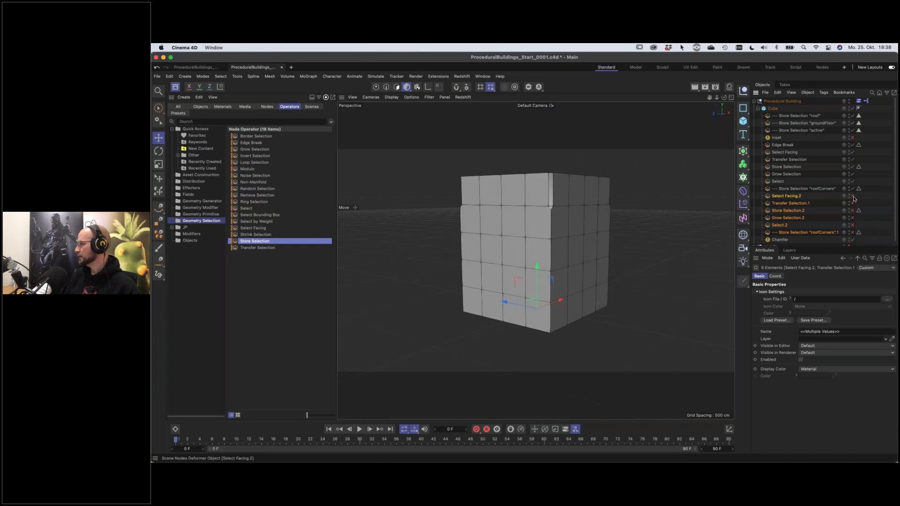
Enable the copied Select Facing and Transfer Selection operators and set the copied Select Facing's orientation to -Y
{"action": "left_click", "coordinate": [792, 199]}
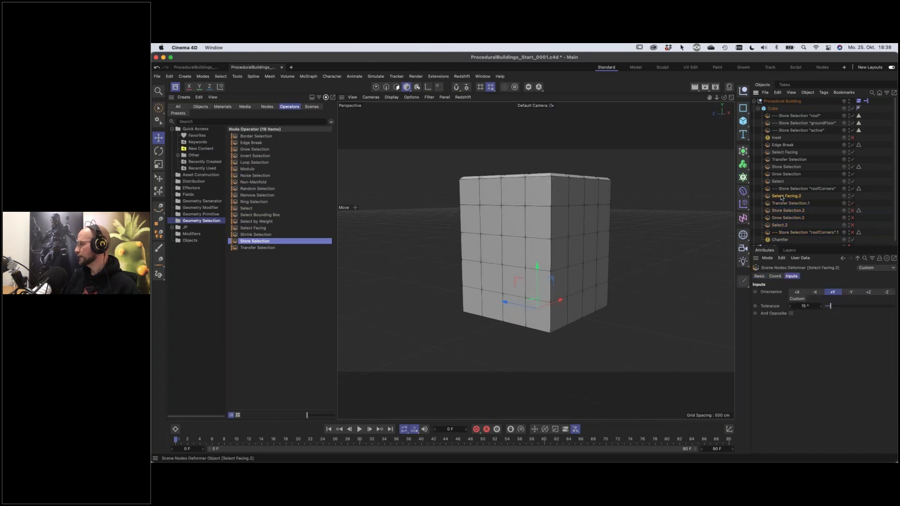
{"action": "left_click", "coordinate": [850, 292]}
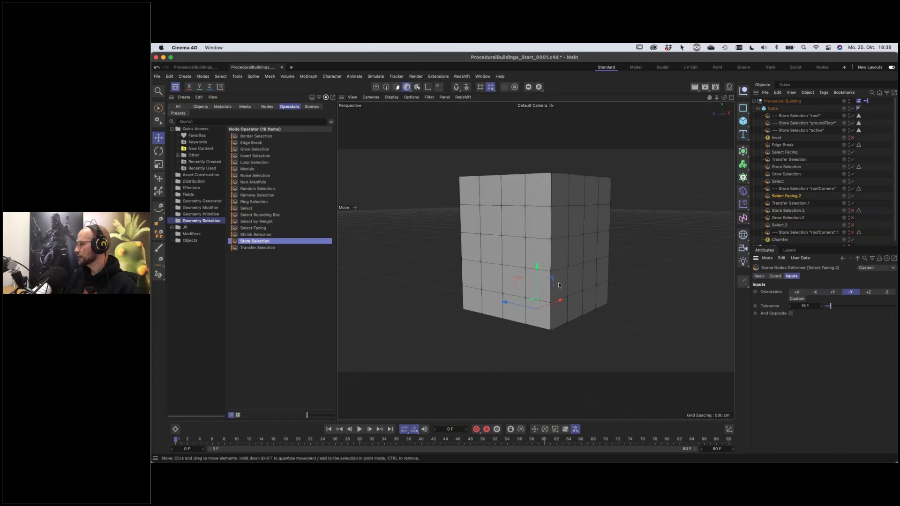
{"action": "left_click_drag", "start_coordinate": [560, 281], "coordinate": [509, 287], "text": "alt"}
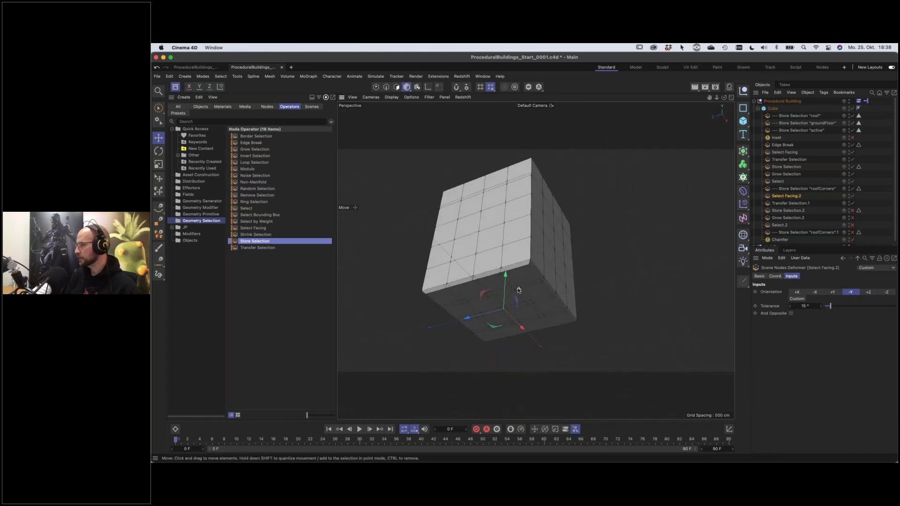
{"action": "left_click", "coordinate": [792, 204]}
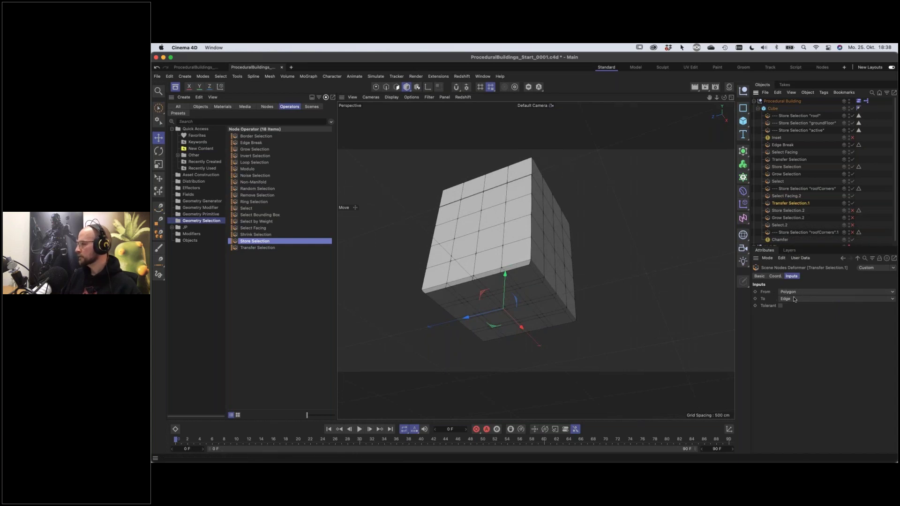
Name the copied Store Selection's edge selection bottomEdges, and enable it together with the copied Grow Selection
{"action": "left_click", "coordinate": [797, 211]}
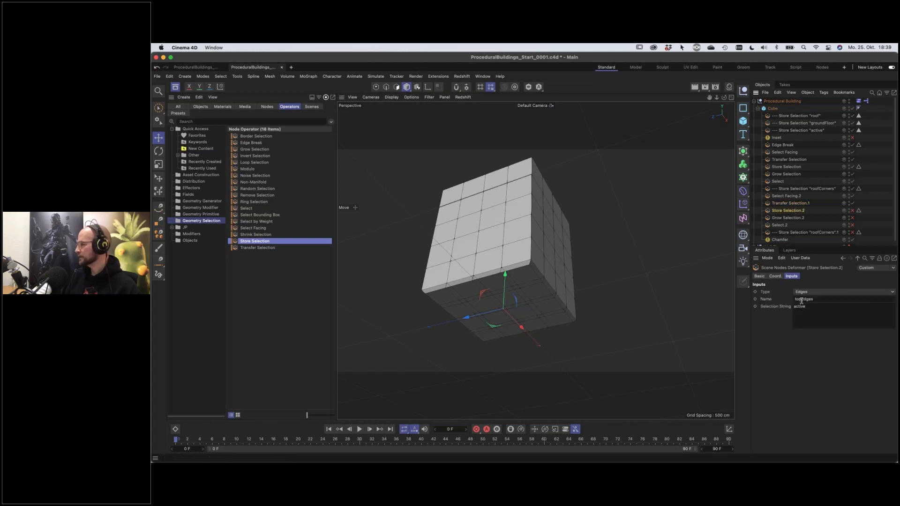
{"action": "left_click_drag", "start_coordinate": [802, 301], "coordinate": [794, 300]}
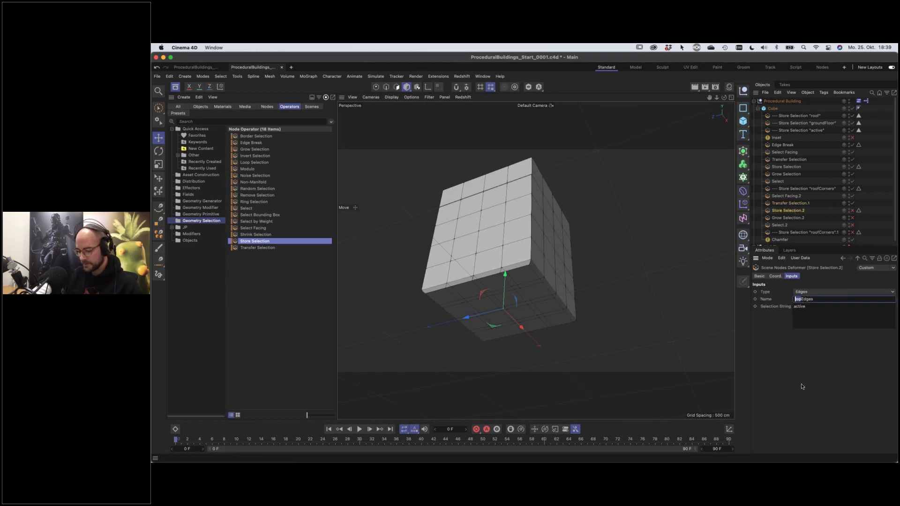
{"action": "type", "text": "bottom"}
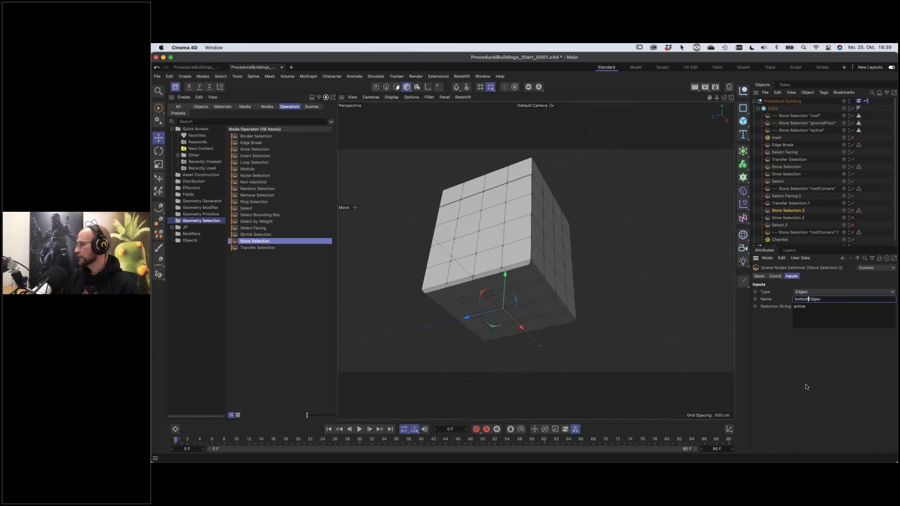
{"action": "left_click", "coordinate": [851, 212]}
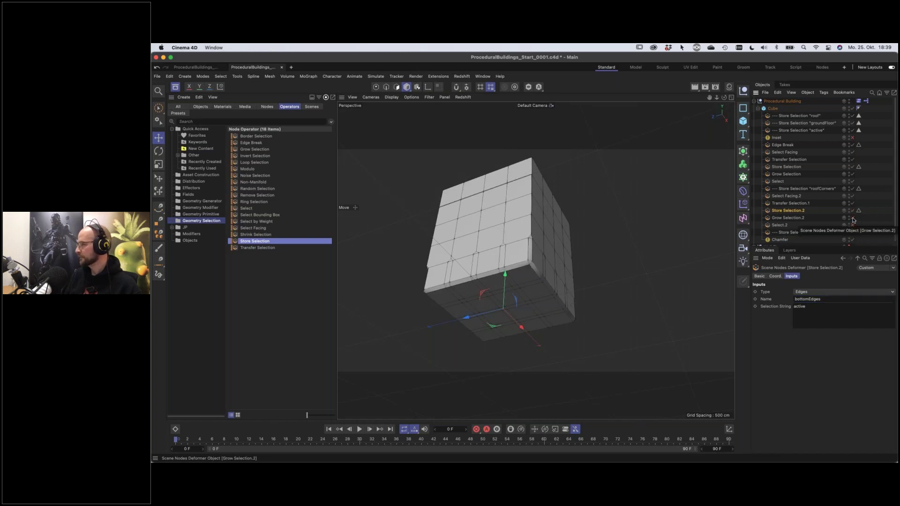
Set the copied Select operator's selection string to active - "bottomEdges" & "allBreaks" and enable it
{"action": "left_click", "coordinate": [776, 226]}
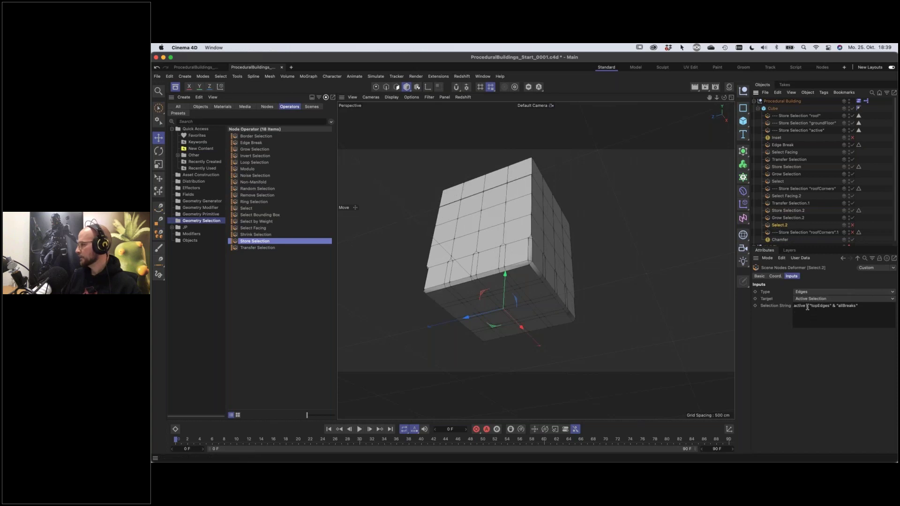
{"action": "left_click_drag", "start_coordinate": [817, 306], "coordinate": [810, 305]}
{"action": "type", "text": "bot"}
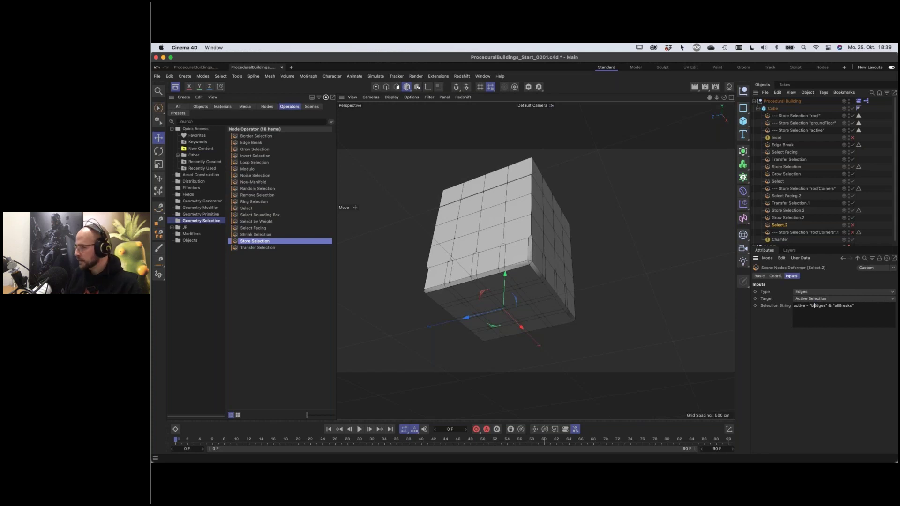
{"action": "type", "text": "tom"}
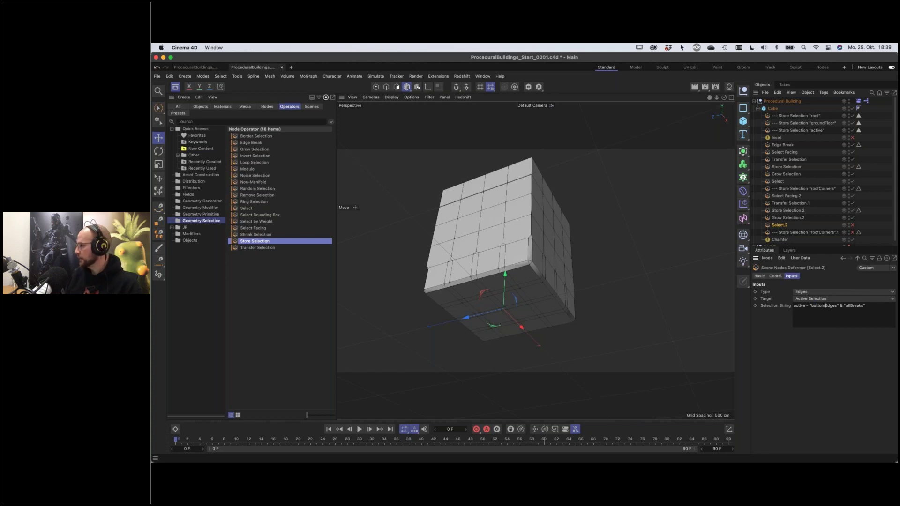
{"action": "double_click", "coordinate": [851, 306]}
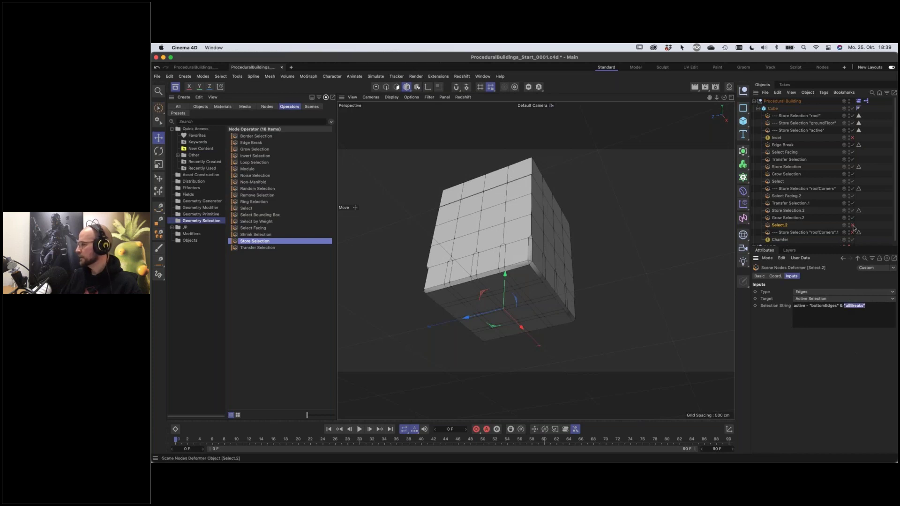
{"action": "left_click_drag", "start_coordinate": [569, 283], "coordinate": [548, 305], "text": "alt"}
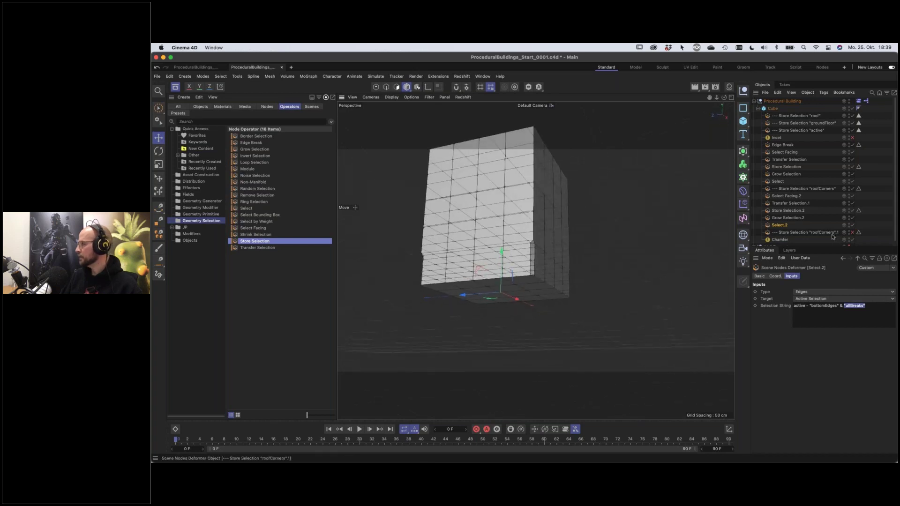
Set the selection name in the copied roofCorners Store Selection to groundFloorCorners
{"action": "left_click", "coordinate": [831, 233]}
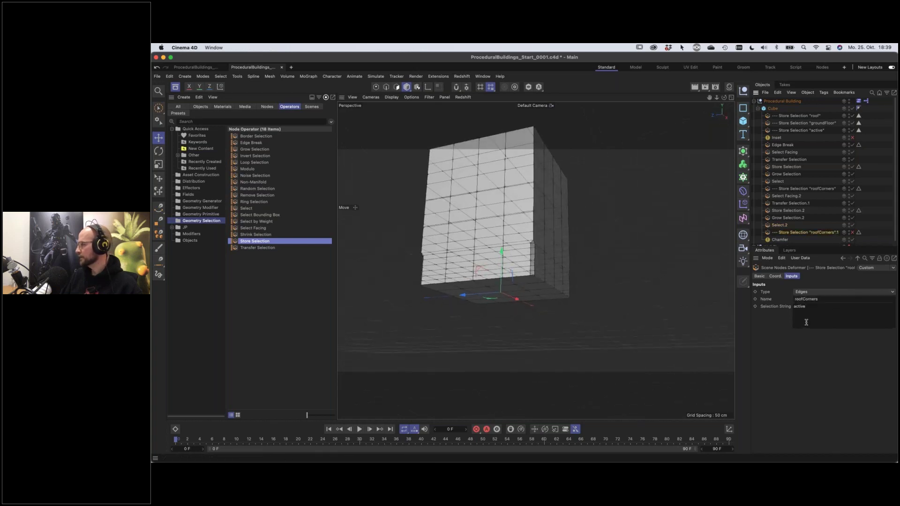
{"action": "left_click_drag", "start_coordinate": [803, 299], "coordinate": [785, 299]}
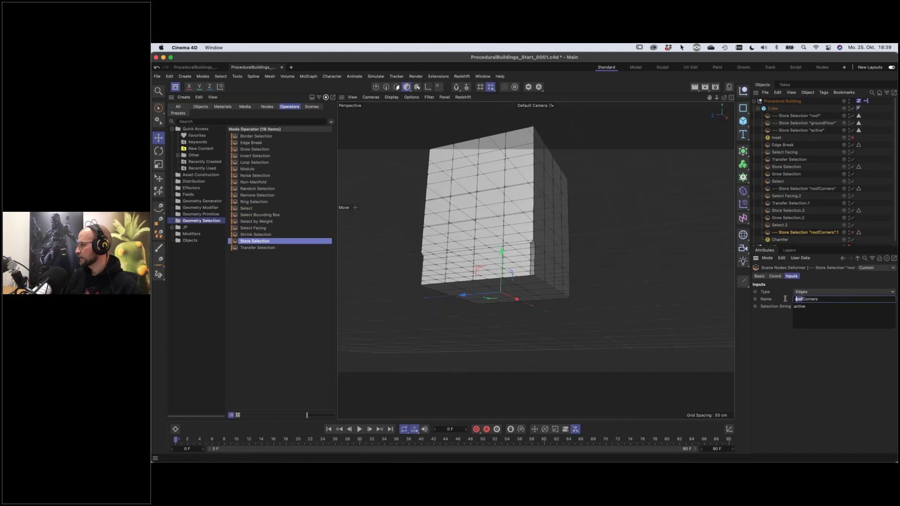
{"action": "type", "text": "groundFl"}
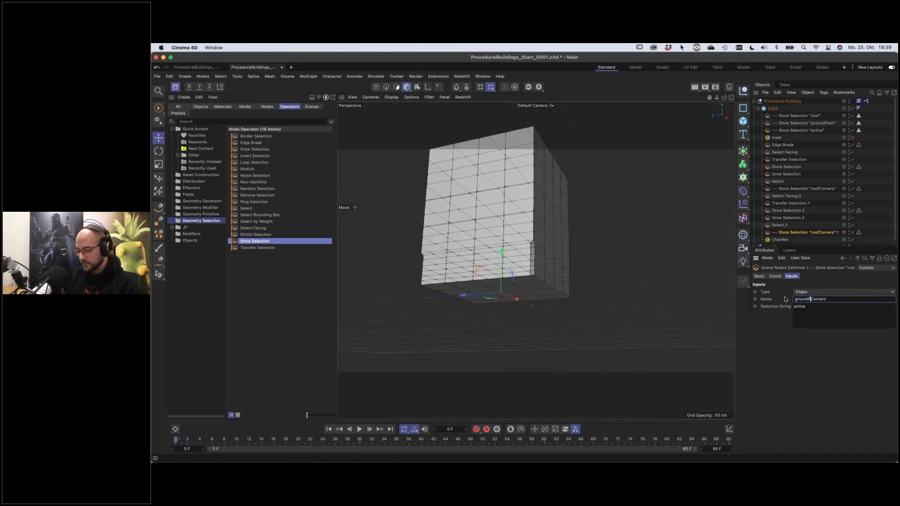
{"action": "type", "text": "oor"}
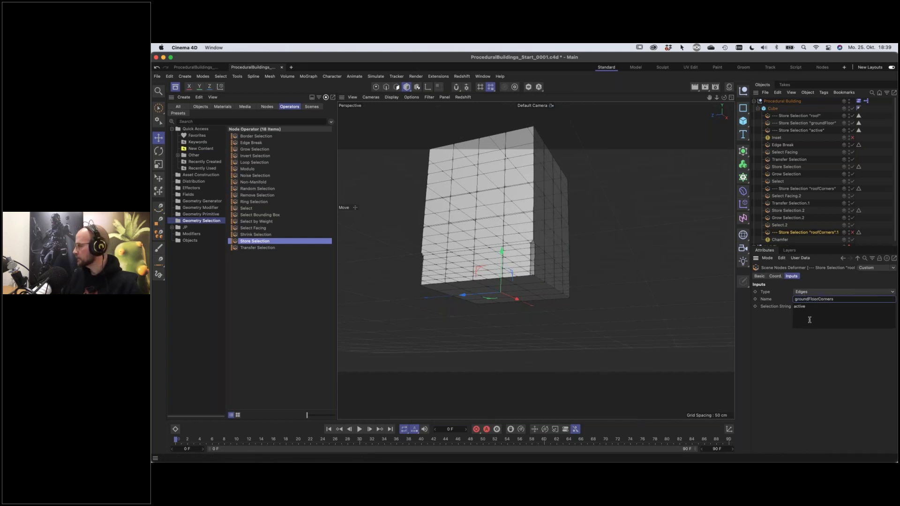
Rename the copied roofCorners object as --- Store Selection "groundFloorCorners" and enable it
{"action": "left_click", "coordinate": [837, 233]}
{"action": "double_click", "coordinate": [837, 234]}
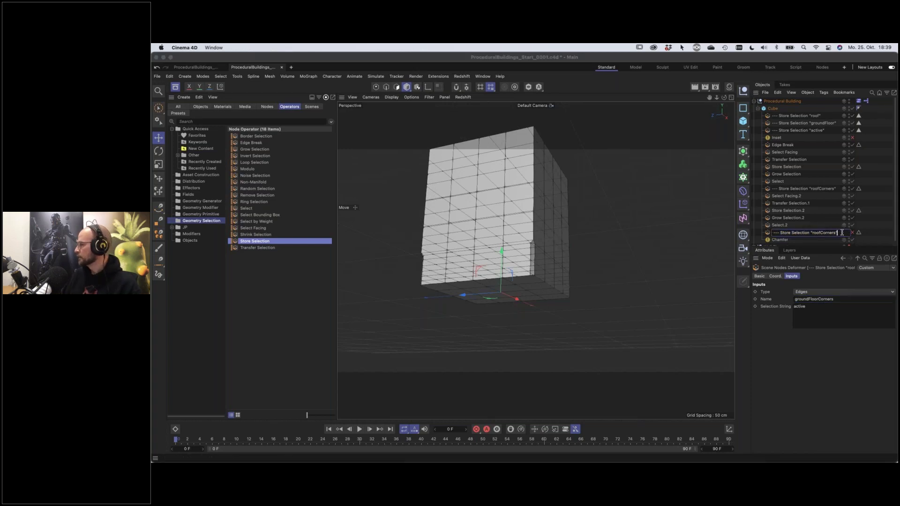
{"action": "left_click_drag", "start_coordinate": [821, 232], "coordinate": [812, 233]}
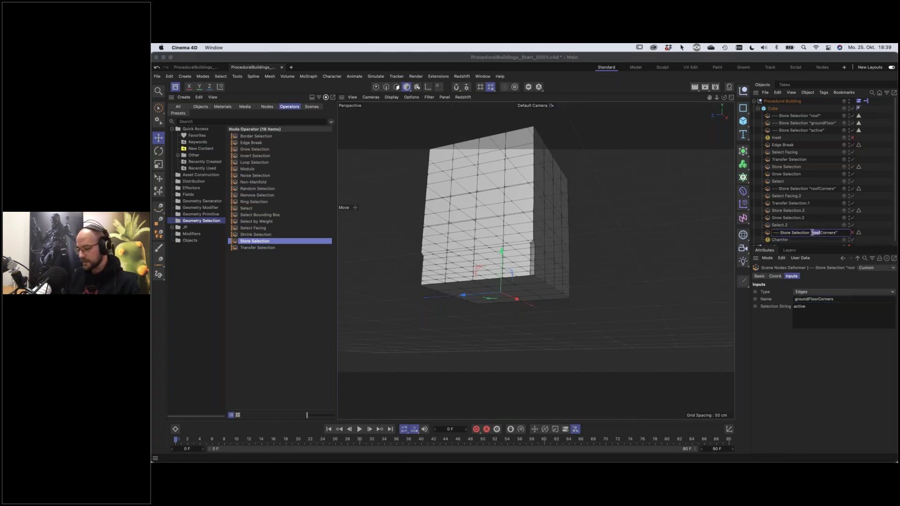
{"action": "type", "text": "ground"}
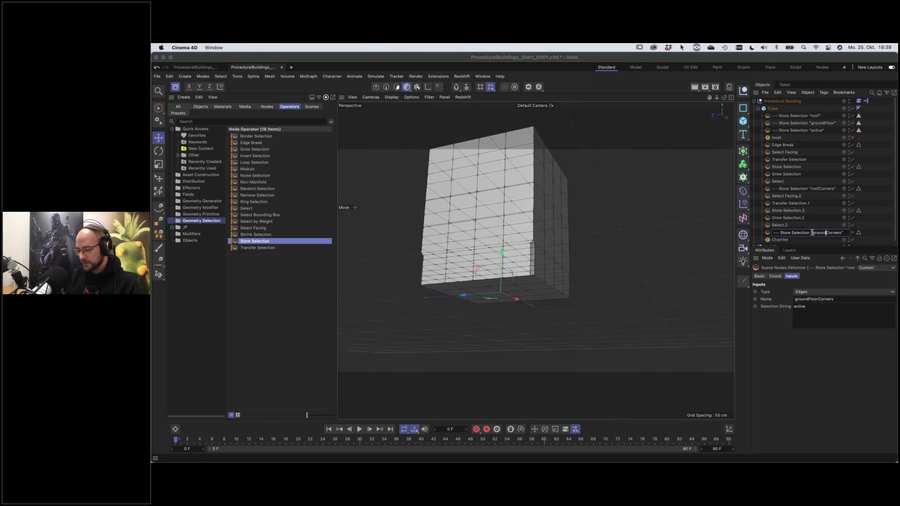
{"action": "type", "text": "Floor"}
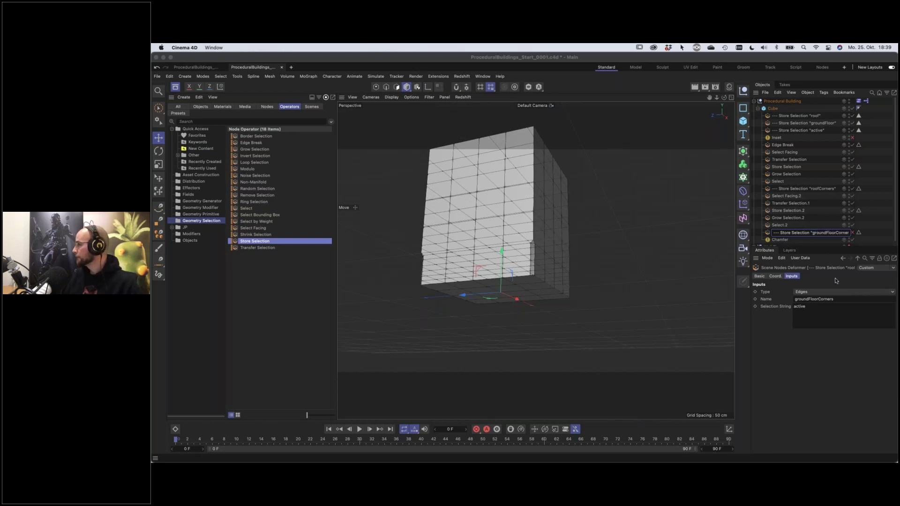
{"action": "key", "text": "Return"}
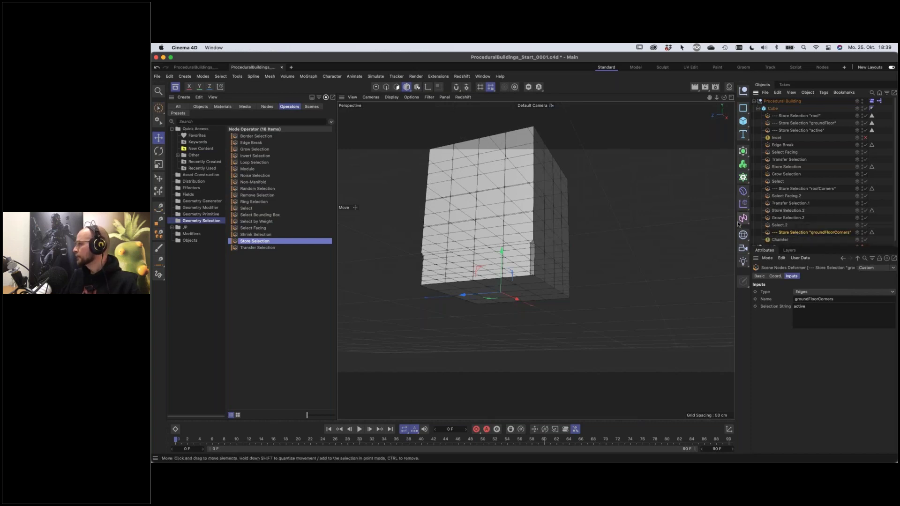
Add a Select operator below the groundFloorCorners Store Selection, ahead of the Chamfer
{"action": "scroll", "coordinate": [802, 194], "scroll_direction": "down", "scroll_amount": 1}
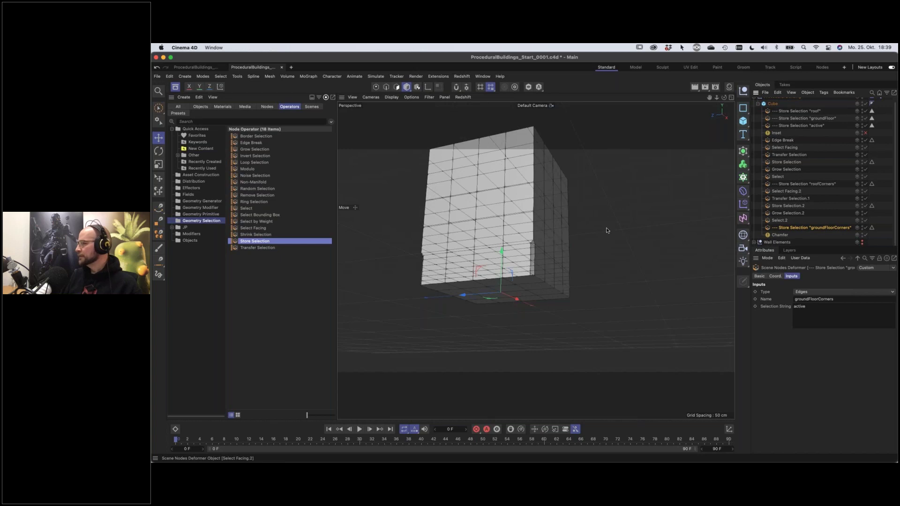
{"action": "left_click_drag", "start_coordinate": [539, 219], "coordinate": [535, 256], "text": "alt"}
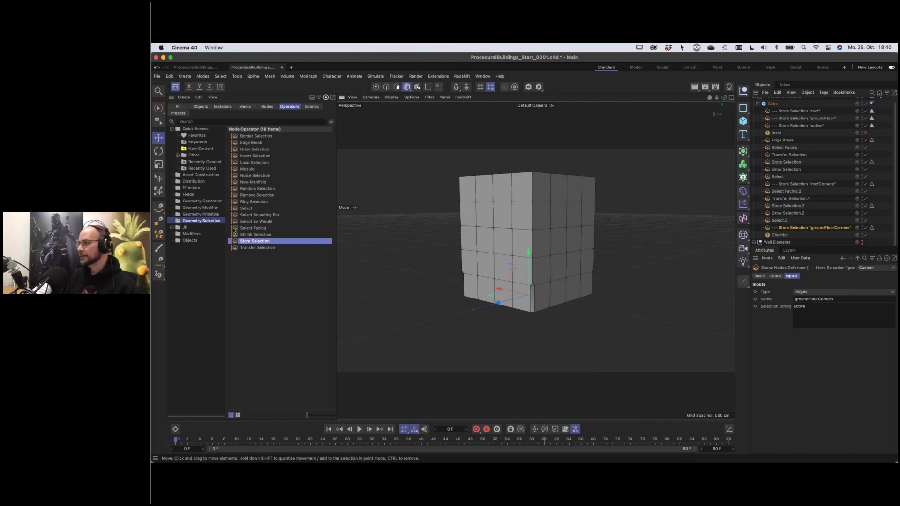
{"action": "left_click_drag", "start_coordinate": [236, 210], "coordinate": [782, 236]}
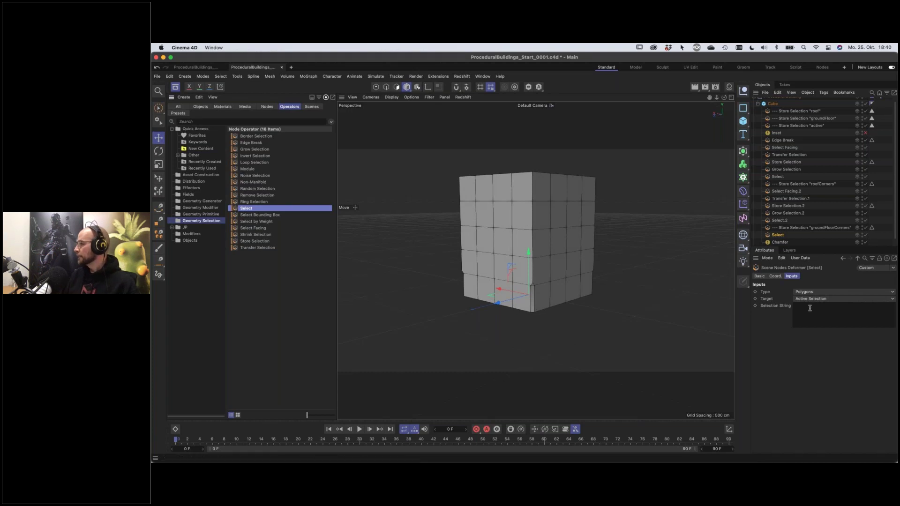
Rename the --- Store Selection "active" object as --- Store Selection "floors"
{"action": "left_click", "coordinate": [816, 128]}
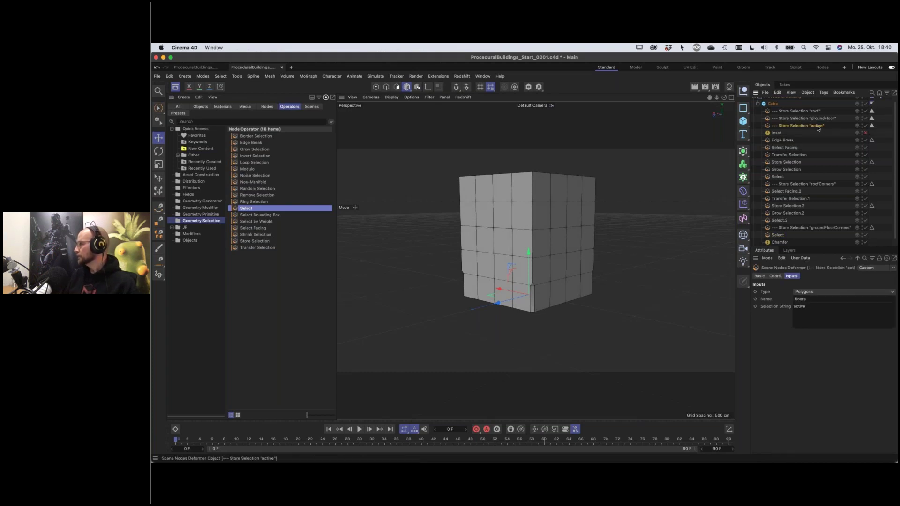
{"action": "double_click", "coordinate": [817, 128]}
{"action": "left_click_drag", "start_coordinate": [824, 126], "coordinate": [812, 123]}
{"action": "type", "text": "floor"}
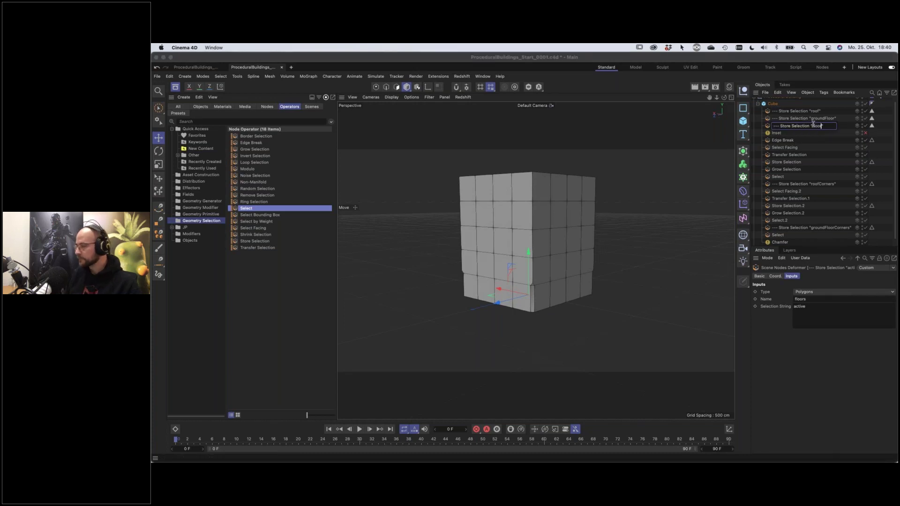
{"action": "type", "text": "s"}
{"action": "key", "text": "Return"}
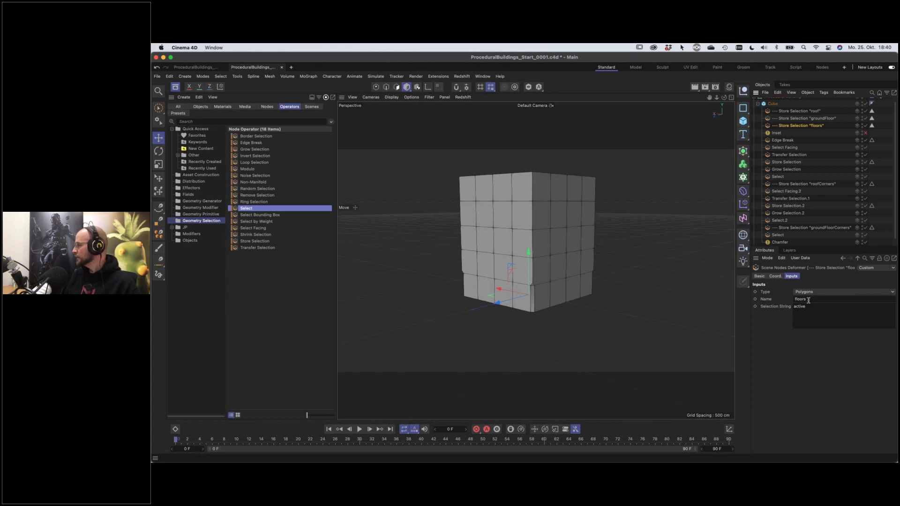
Set the selection string of the new Select operator above the Chamfer to "floors", including the quotation marks
{"action": "left_click", "coordinate": [777, 235]}
{"action": "left_click", "coordinate": [803, 307]}
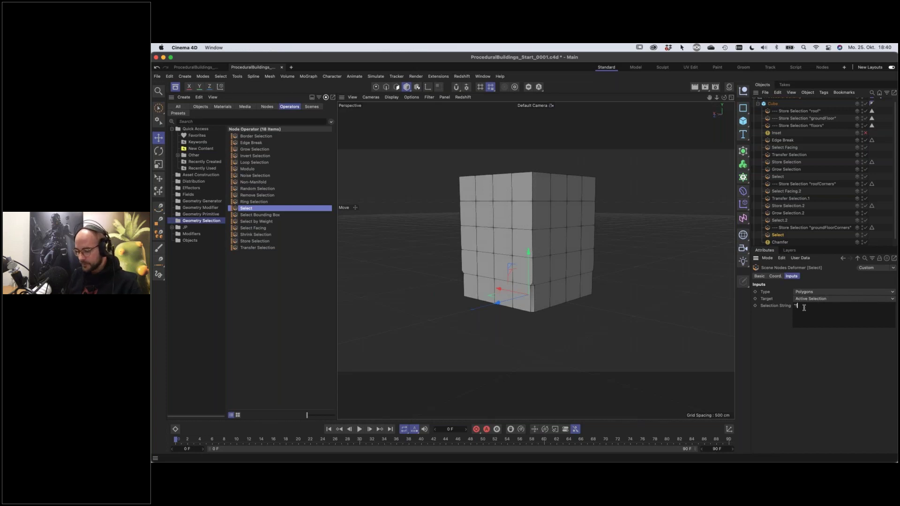
{"action": "type", "text": "\"floors\""}
{"action": "key", "text": "Left"}
{"action": "key", "text": "Left"}
{"action": "key", "text": "Left"}
{"action": "key", "text": "Left"}
{"action": "key", "text": "Left"}
{"action": "type", "text": "oo"}
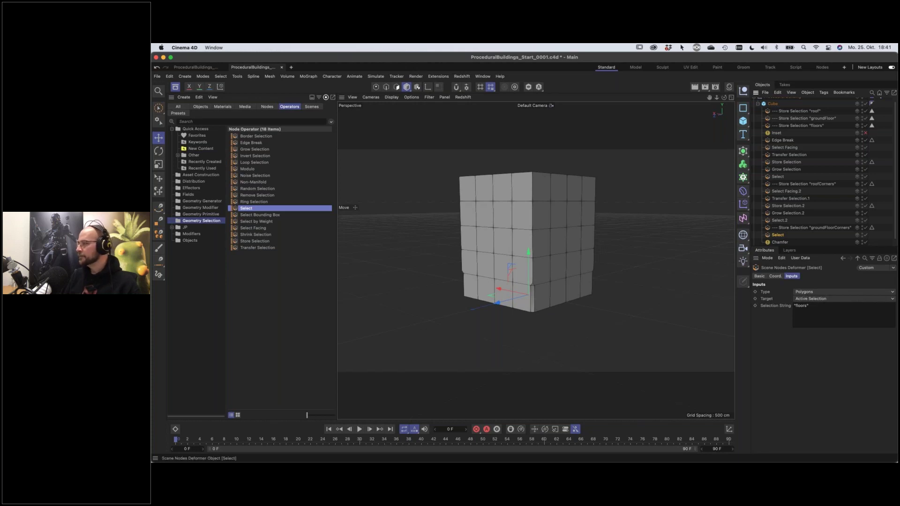
Add a Transfer Selection operator below the "floors" Select and set it to transfer from Polygon to Edge
{"action": "left_click_drag", "start_coordinate": [243, 251], "coordinate": [781, 240]}
{"action": "left_click", "coordinate": [799, 291]}
{"action": "left_click", "coordinate": [797, 313]}
{"action": "left_click", "coordinate": [797, 298]}
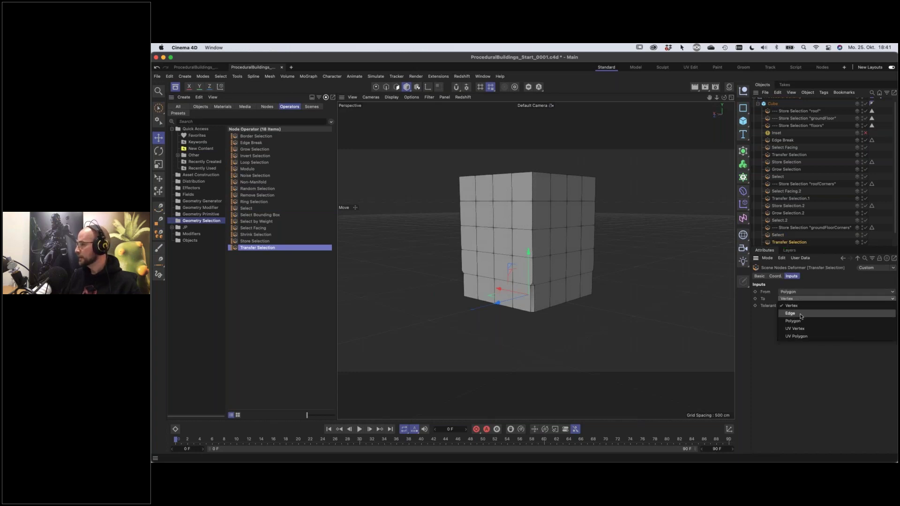
{"action": "left_click", "coordinate": [801, 316]}
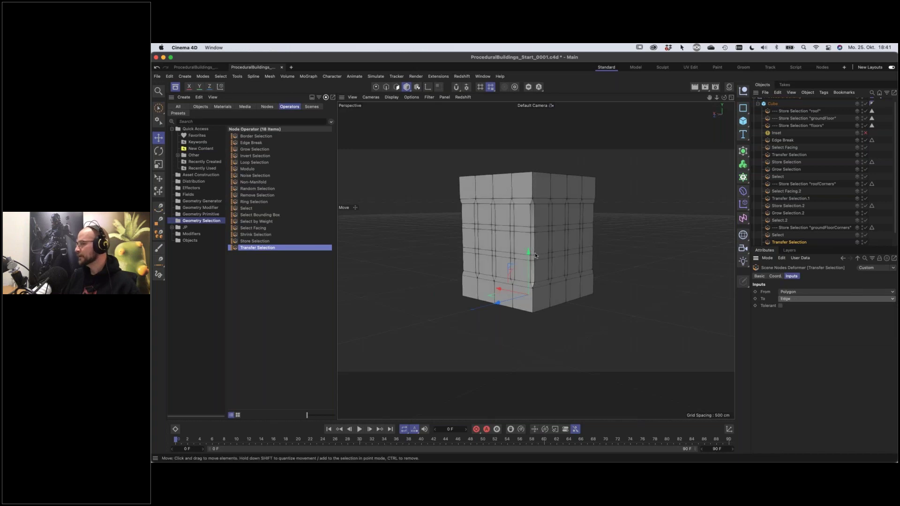
Add another Select operator between the new Transfer Selection and the Chamfer, and set its type to Edges
{"action": "left_click_drag", "start_coordinate": [512, 249], "coordinate": [548, 243], "text": "alt"}
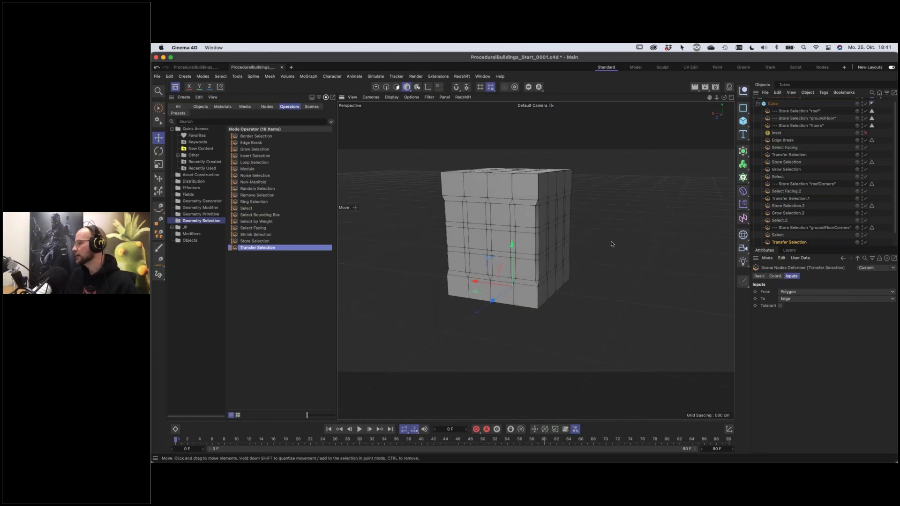
{"action": "scroll", "coordinate": [824, 208], "scroll_direction": "down", "scroll_amount": 1}
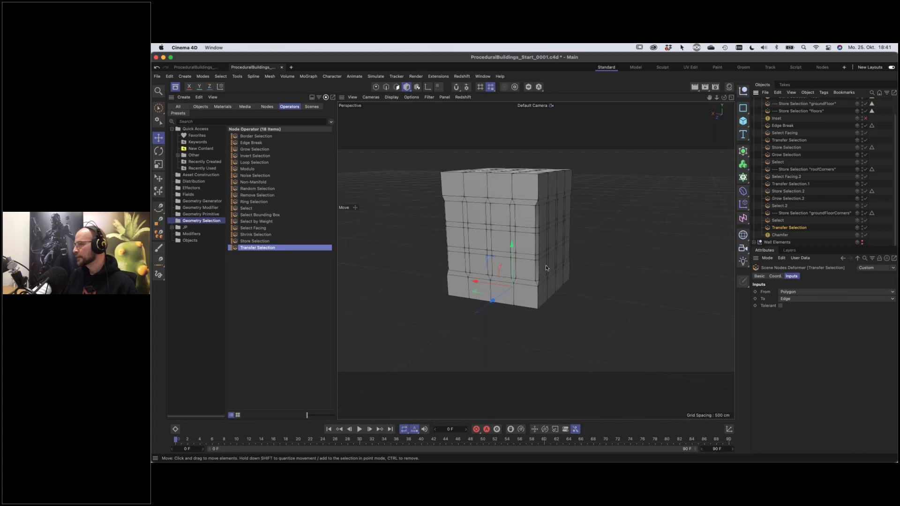
{"action": "mouse_move", "coordinate": [543, 267]}
{"action": "left_mouse_down", "text": "alt"}
{"action": "mouse_move", "coordinate": [525, 265]}
{"action": "mouse_move", "coordinate": [546, 249]}
{"action": "left_mouse_up", "text": "alt"}
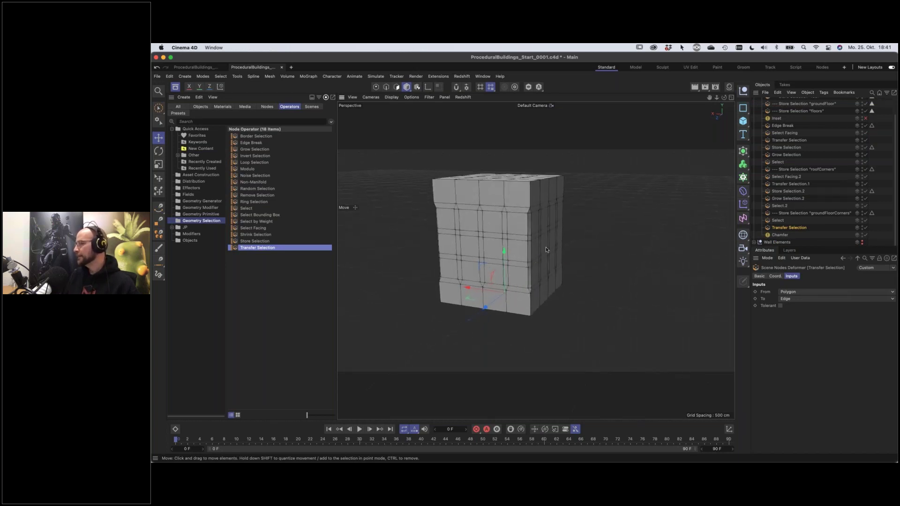
{"action": "mouse_move", "coordinate": [329, 249]}
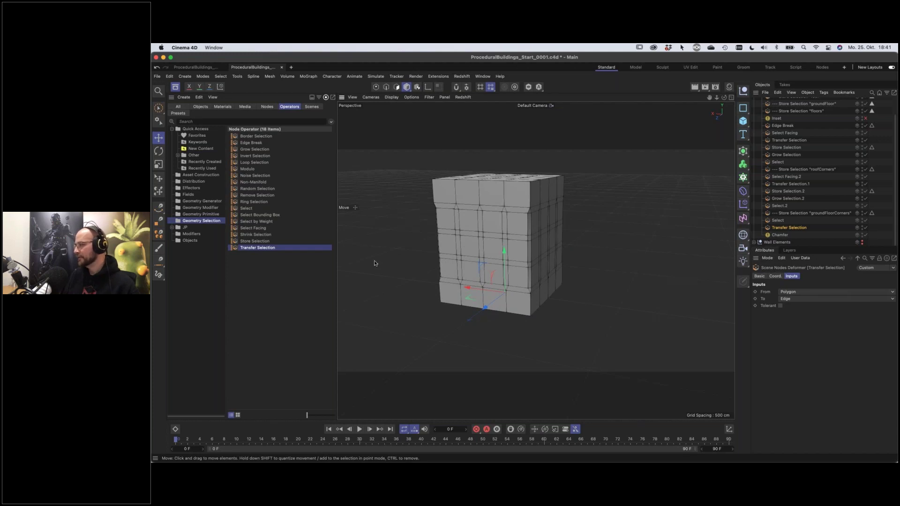
{"action": "left_click_drag", "start_coordinate": [236, 209], "coordinate": [778, 234]}
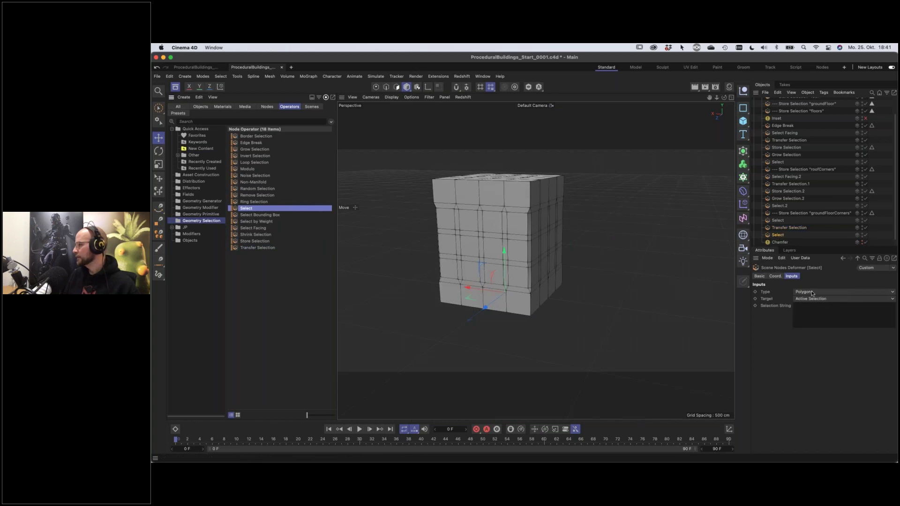
{"action": "left_click", "coordinate": [813, 294]}
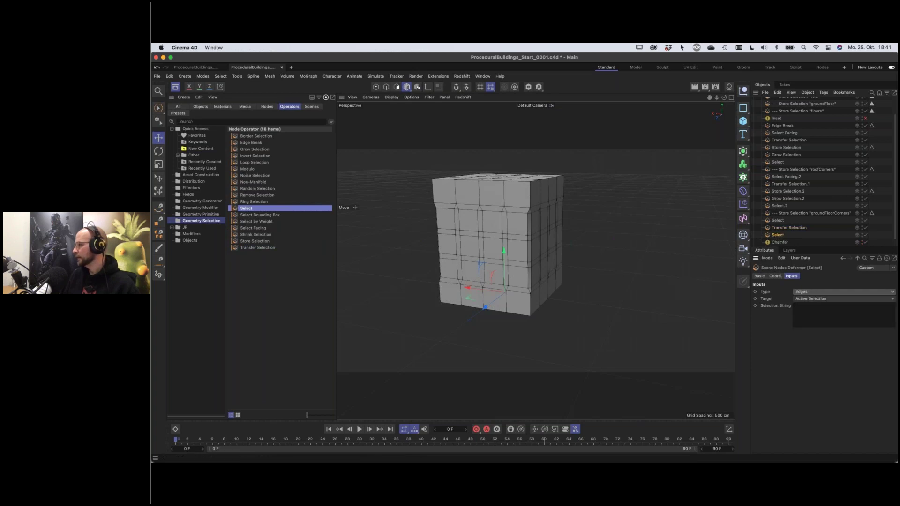
{"action": "left_click", "coordinate": [807, 303]}
Enter active - "allBreaks" as the selection string of the new edge Select operator
{"action": "left_click", "coordinate": [807, 309]}
{"action": "type", "text": "act"}
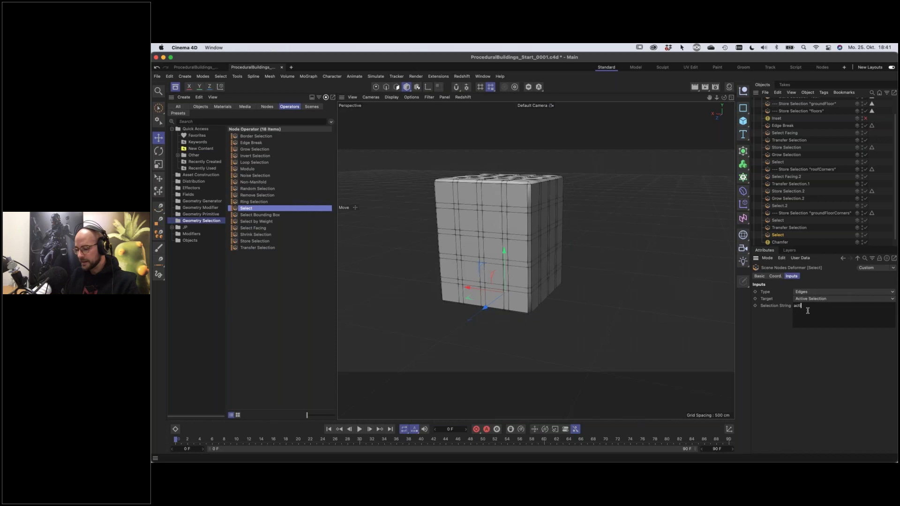
{"action": "type", "text": "ive"}
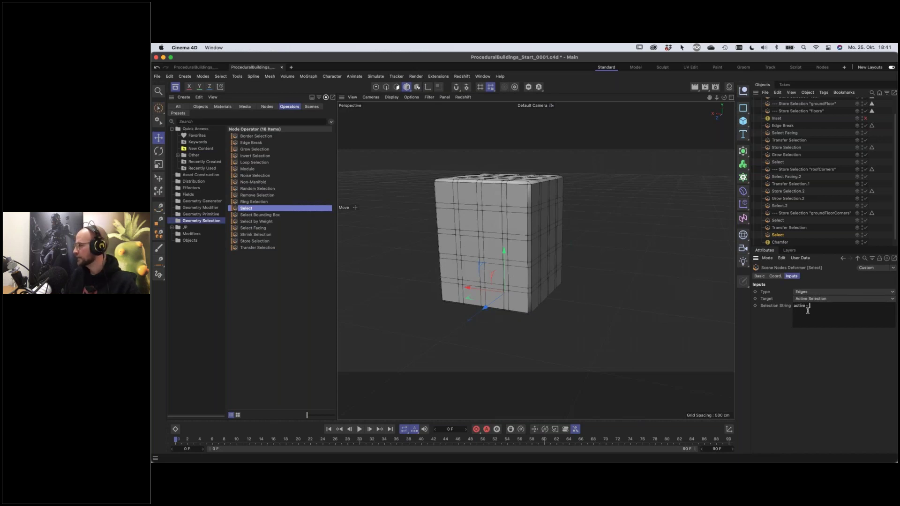
{"action": "type", "text": " -"}
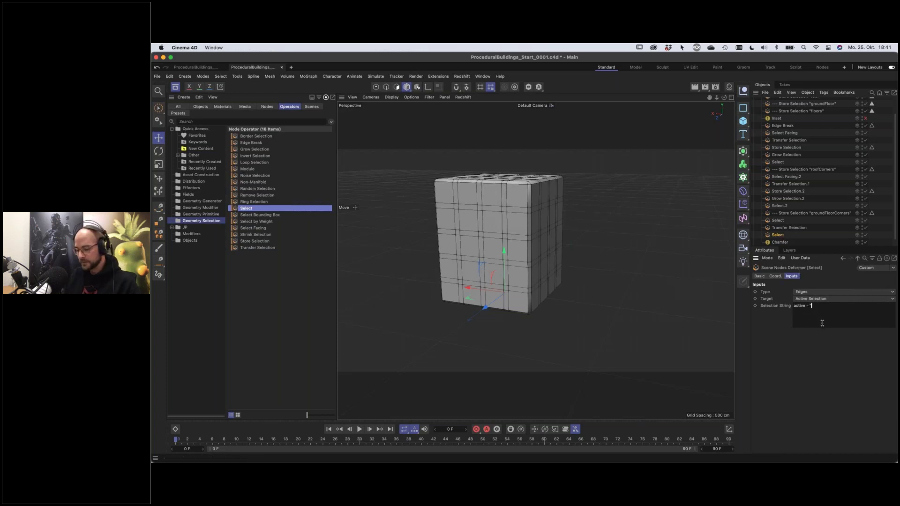
{"action": "type", "text": "\"allBreaks\""}
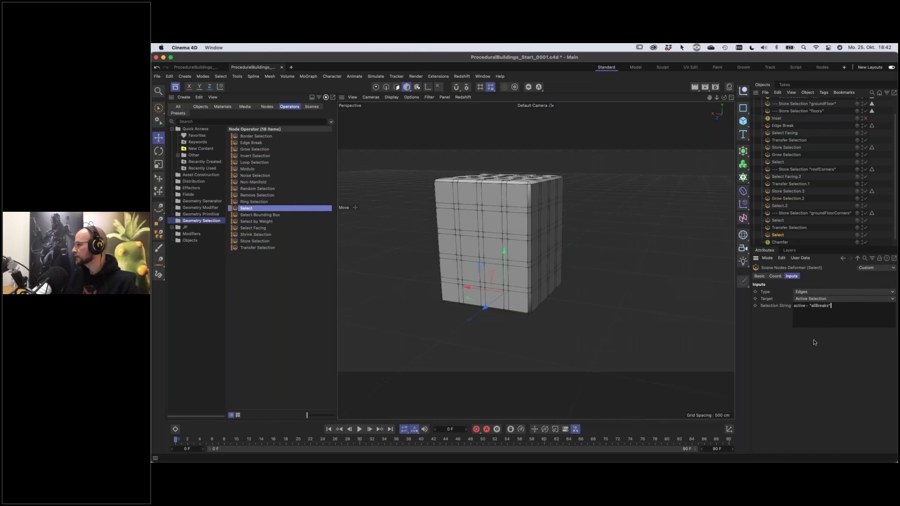
{"action": "left_click", "coordinate": [801, 352]}
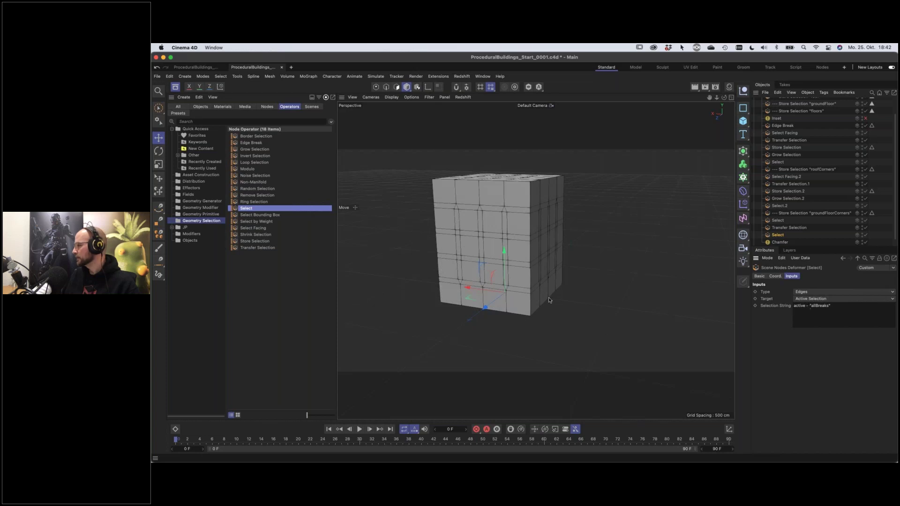
Replace the minus in the edge Select operator's selection string so that it reads active & "allBreaks"
{"action": "left_click", "coordinate": [807, 305]}
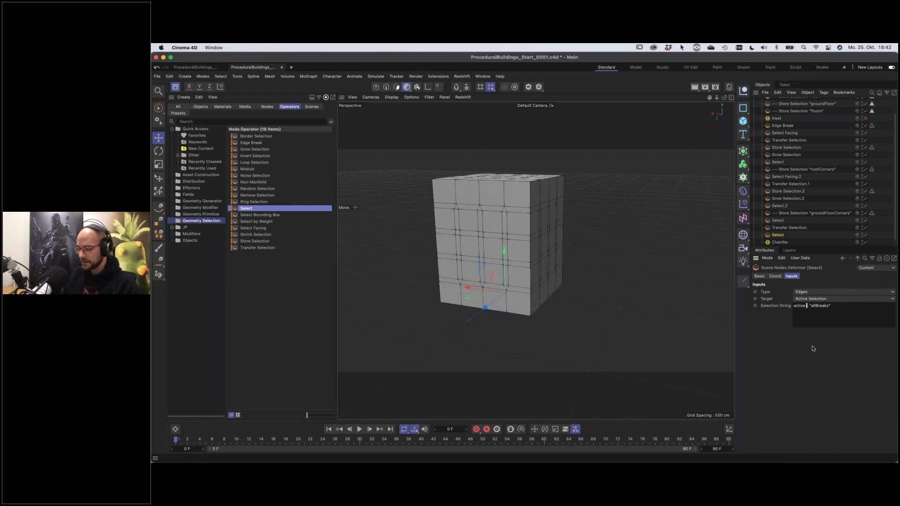
{"action": "type", "text": "&"}
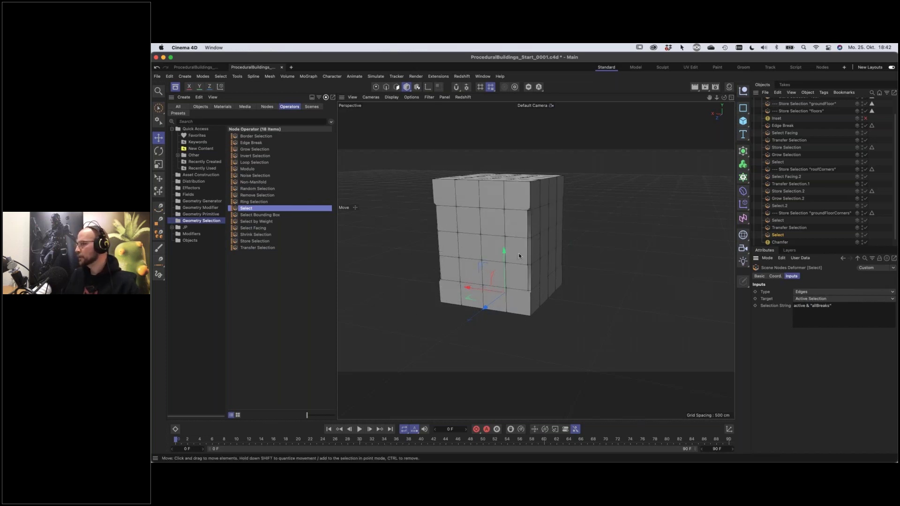
{"action": "left_click_drag", "start_coordinate": [520, 255], "coordinate": [458, 250], "text": "alt"}
{"action": "left_click_drag", "start_coordinate": [418, 245], "coordinate": [505, 251], "text": "alt"}
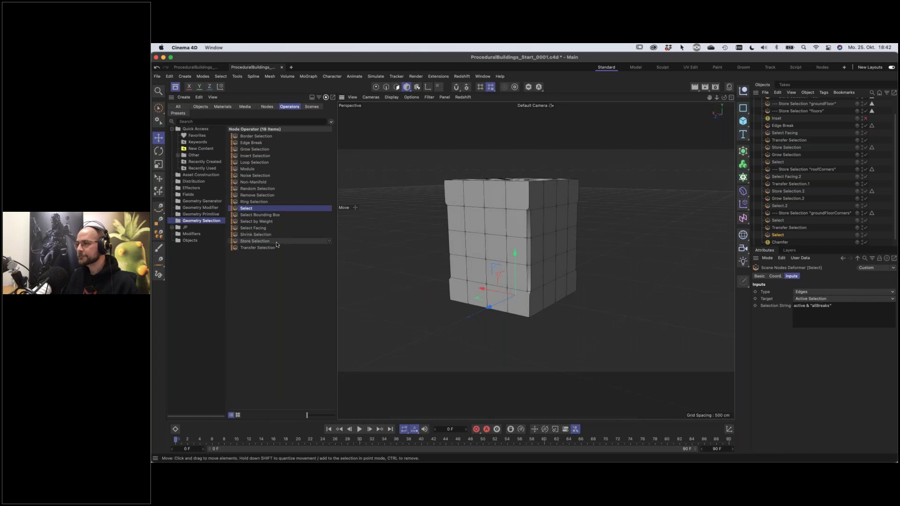
Add a Store Selection operator below the edge Select, ahead of the Chamfer, and set its type to Edges
{"action": "left_click_drag", "start_coordinate": [256, 244], "coordinate": [778, 242]}
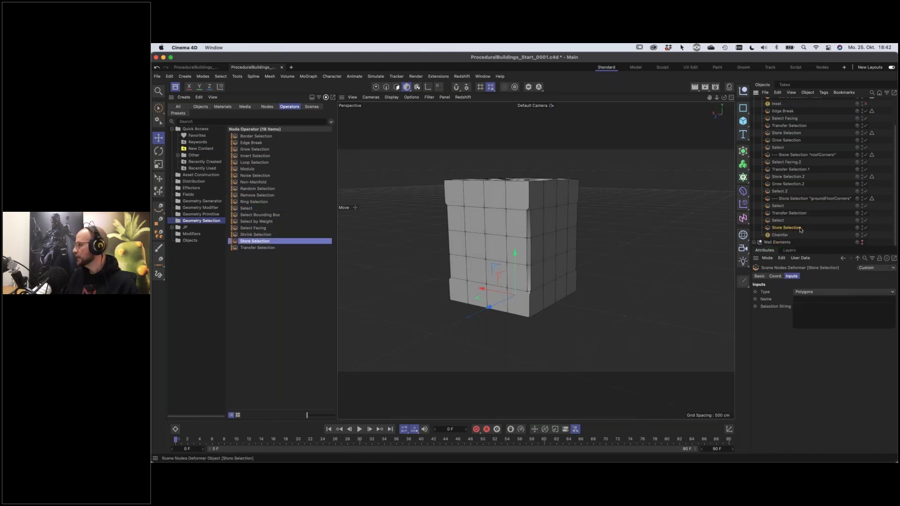
{"action": "double_click", "coordinate": [801, 228]}
{"action": "left_click", "coordinate": [814, 296]}
{"action": "left_click", "coordinate": [803, 292]}
{"action": "left_click", "coordinate": [813, 315]}
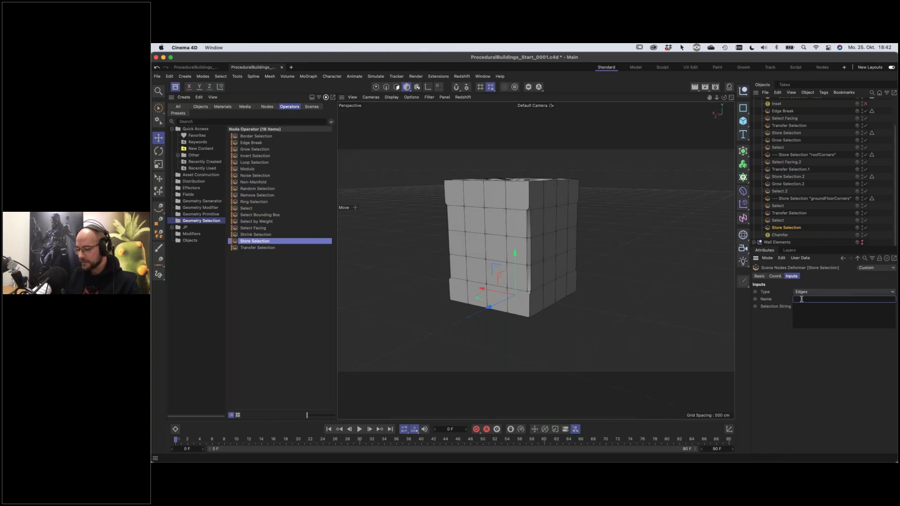
Set the new Store Selection's selection name to floorsCorners and its selection string to active
{"action": "left_click", "coordinate": [802, 299]}
{"action": "type", "text": "floorsCorners"}
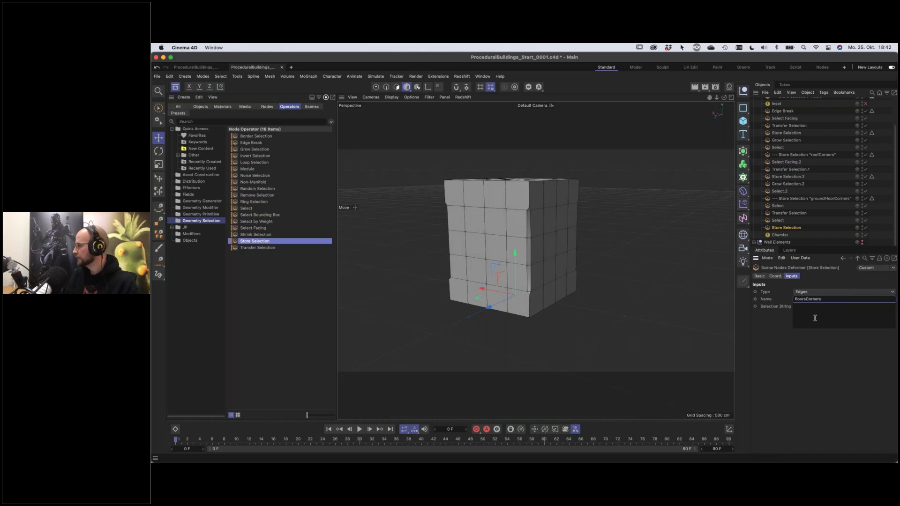
{"action": "left_click", "coordinate": [813, 318]}
{"action": "type", "text": "active"}
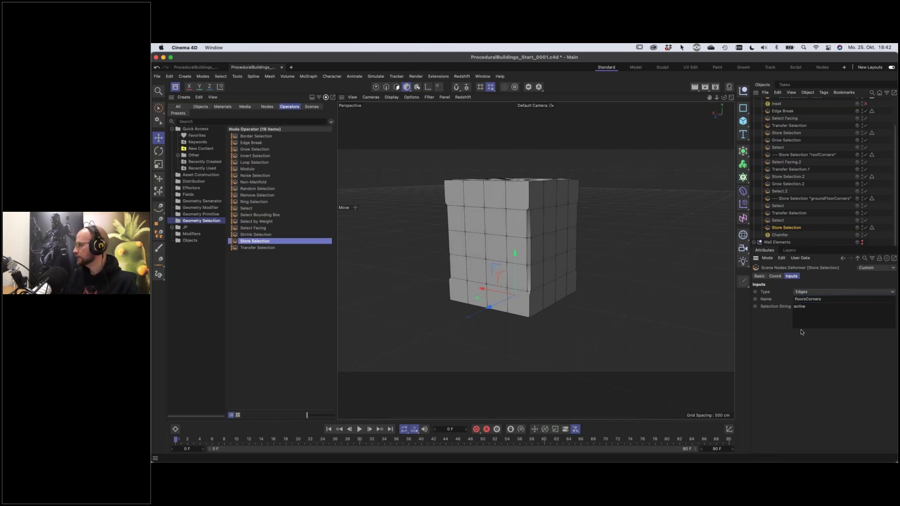
Rename the new Store Selection object as --- Store Selection "floorsCorners", copying the selection name from its settings
{"action": "double_click", "coordinate": [809, 299]}
{"action": "key", "text": "super+c"}
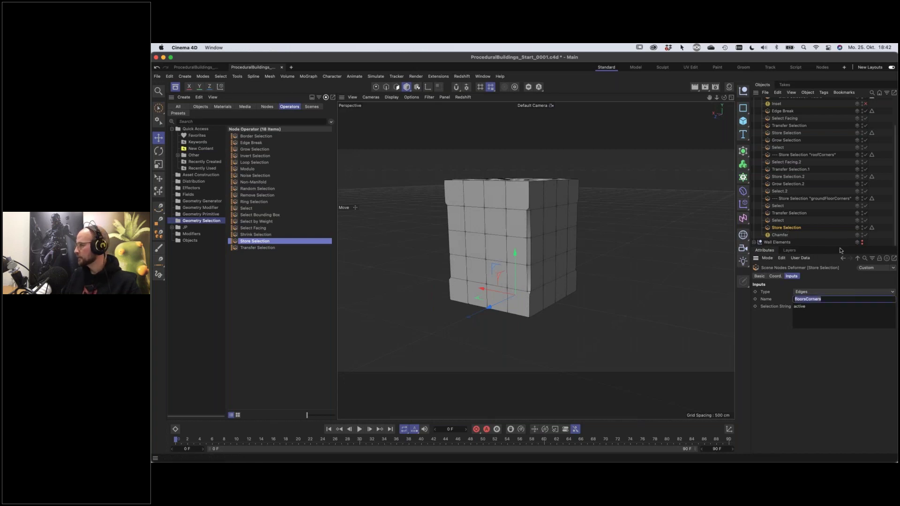
{"action": "double_click", "coordinate": [805, 228]}
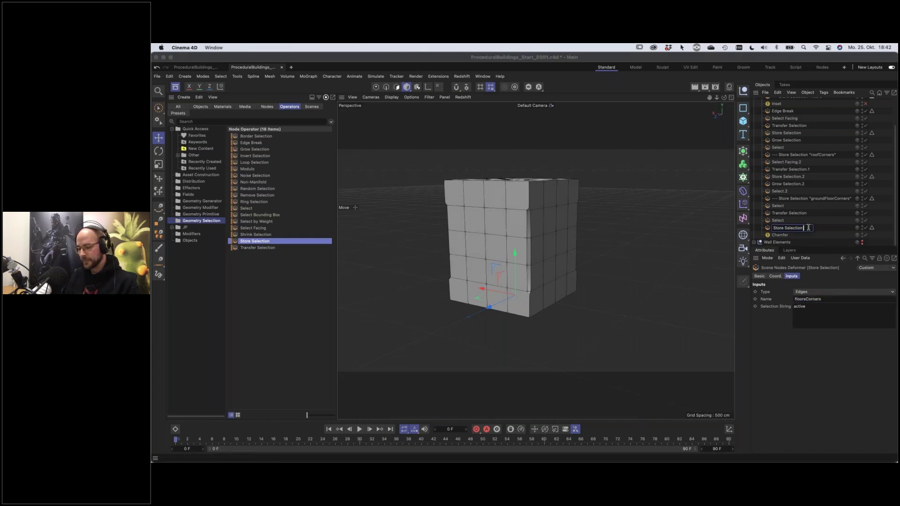
{"action": "type", "text": "\""}
{"action": "key", "text": "super+v"}
{"action": "type", "text": "\""}
{"action": "left_click_drag", "start_coordinate": [792, 228], "coordinate": [738, 228]}
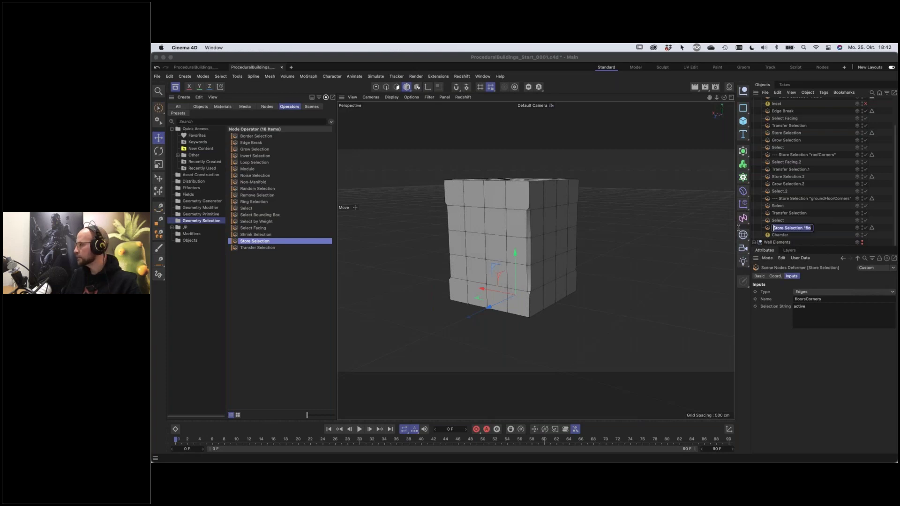
{"action": "left_click", "coordinate": [774, 228]}
{"action": "type", "text": "---"}
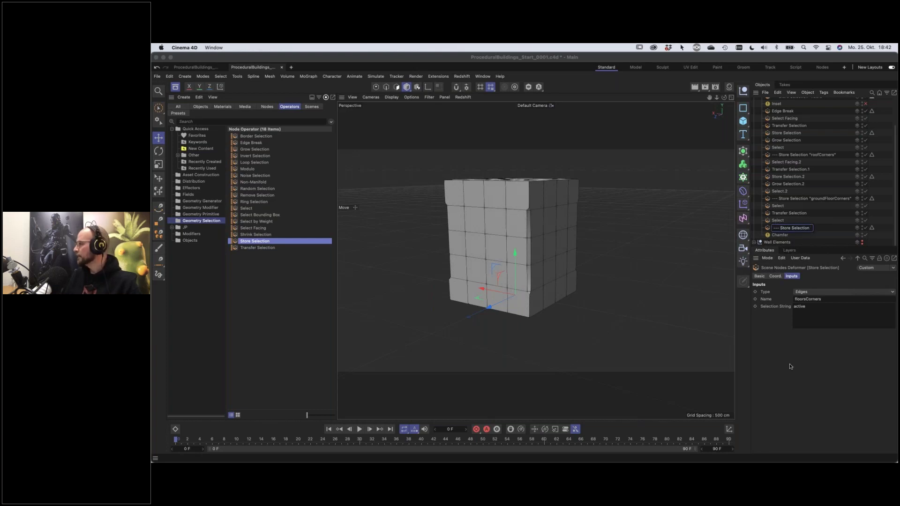
{"action": "key", "text": "Return"}
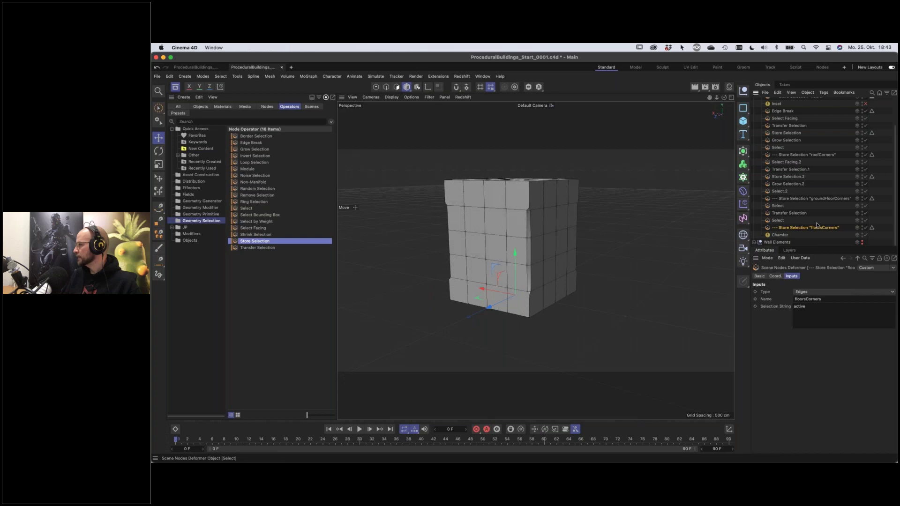
Set the Chamfer's selection string to "roofCorners", copying the quoted name from the roof corners Store Selection, and check the chamfered edges
{"action": "left_click", "coordinate": [781, 235]}
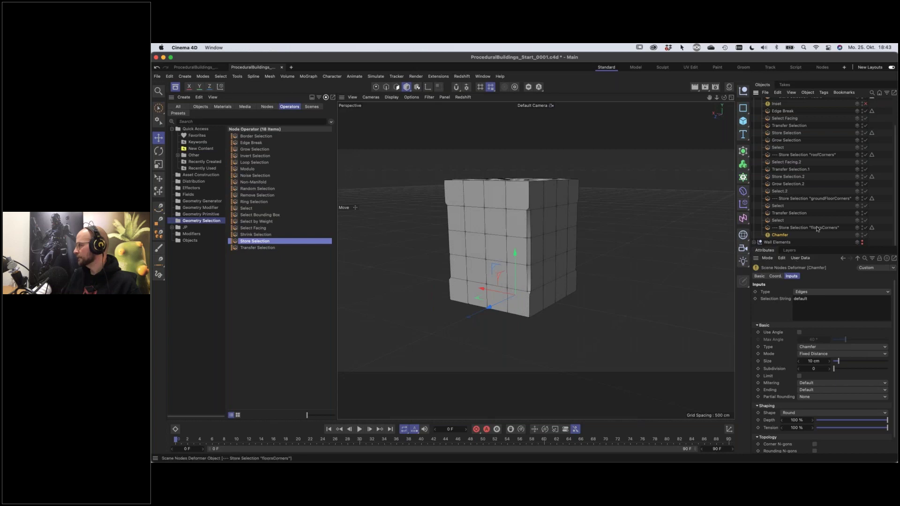
{"action": "double_click", "coordinate": [816, 155]}
{"action": "double_click", "coordinate": [816, 155]}
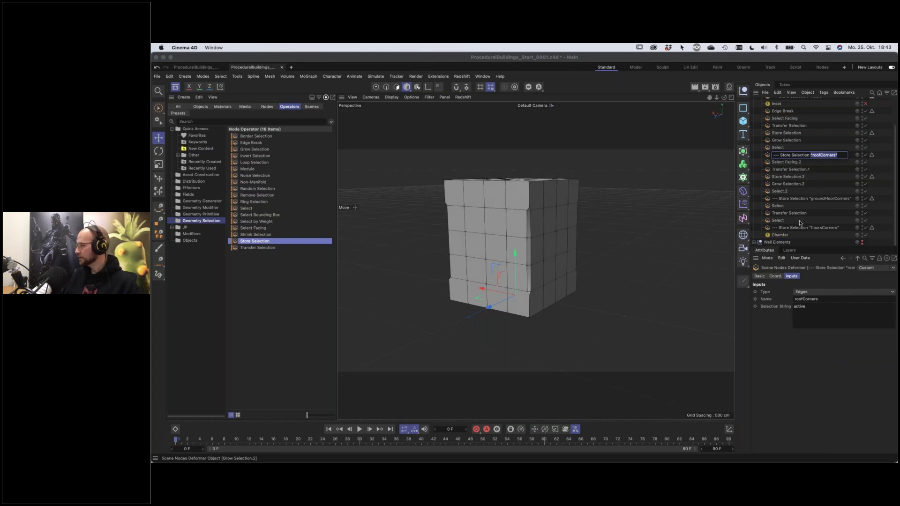
{"action": "left_click", "coordinate": [779, 235]}
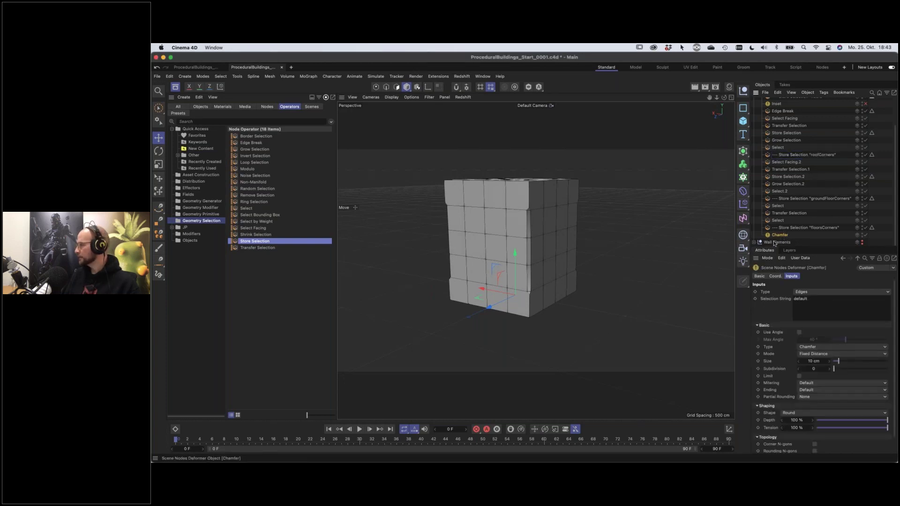
{"action": "double_click", "coordinate": [800, 298]}
{"action": "type", "text": "\"roofCorners\""}
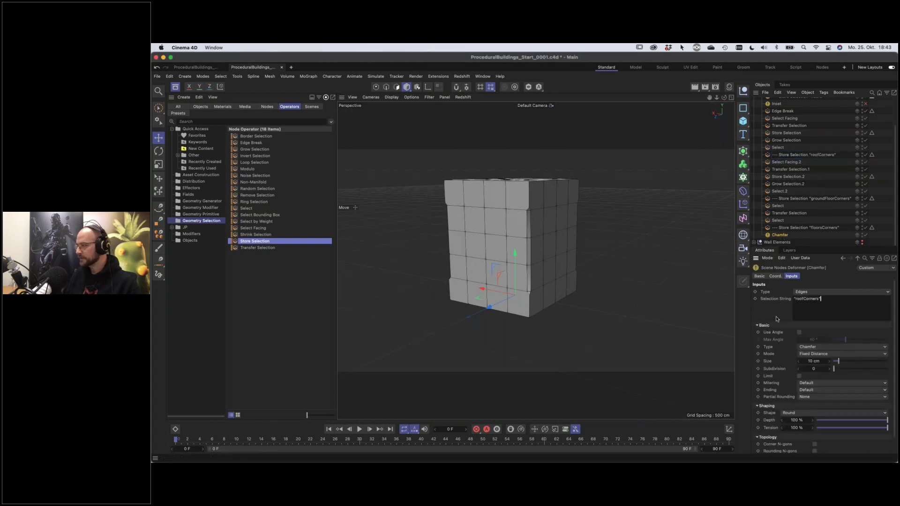
{"action": "left_click", "coordinate": [776, 319]}
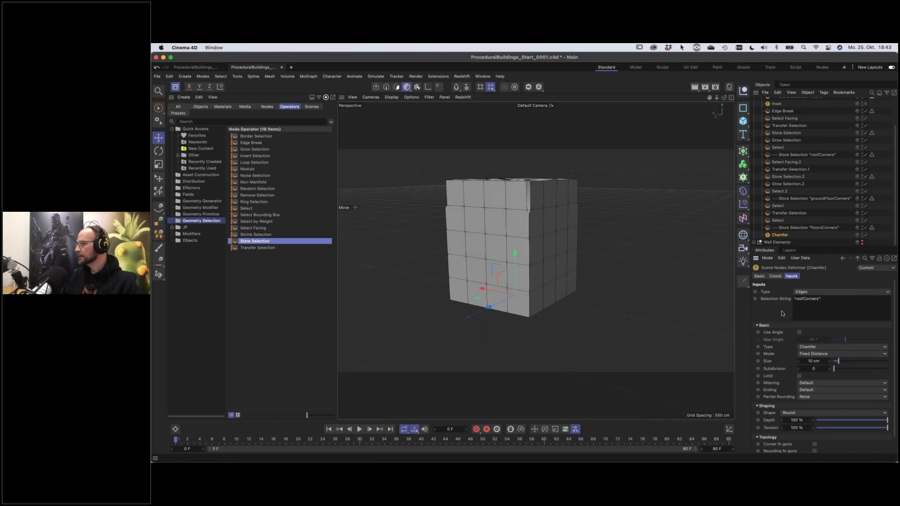
{"action": "mouse_move", "coordinate": [538, 241]}
{"action": "left_mouse_down", "text": "alt"}
{"action": "mouse_move", "coordinate": [550, 250]}
{"action": "mouse_move", "coordinate": [540, 248]}
{"action": "left_mouse_up", "text": "alt"}
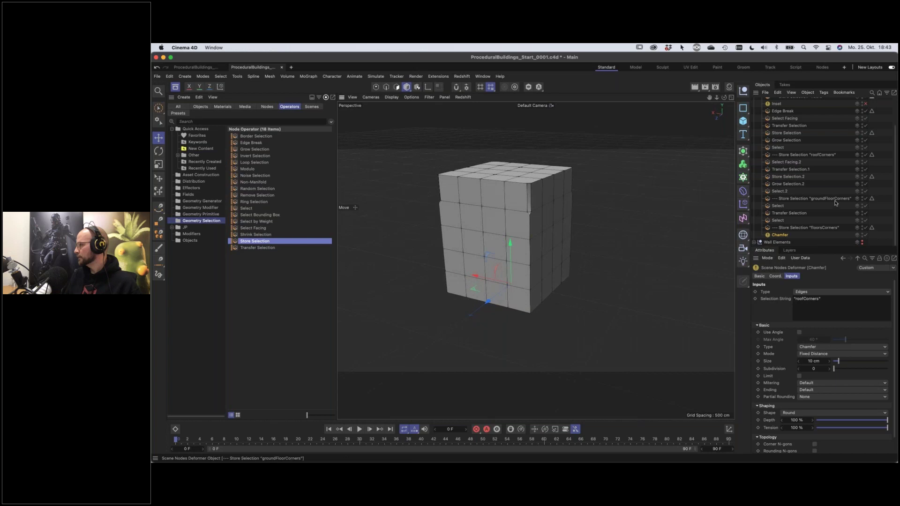
Replace the Chamfer's selection string with "groundFloorCorners", copied from the ground-floor corners Store Selection's name, and check the building's lower edges
{"action": "double_click", "coordinate": [815, 198]}
{"action": "left_click_drag", "start_coordinate": [811, 199], "coordinate": [855, 199]}
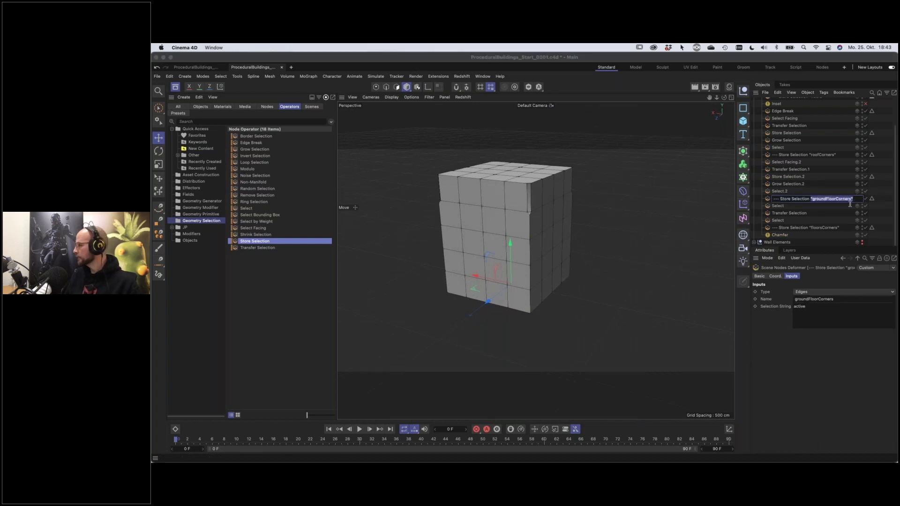
{"action": "key", "text": "ctrl+c"}
{"action": "left_click", "coordinate": [777, 236]}
{"action": "left_click", "coordinate": [820, 300]}
{"action": "key", "text": "ctrl+v"}
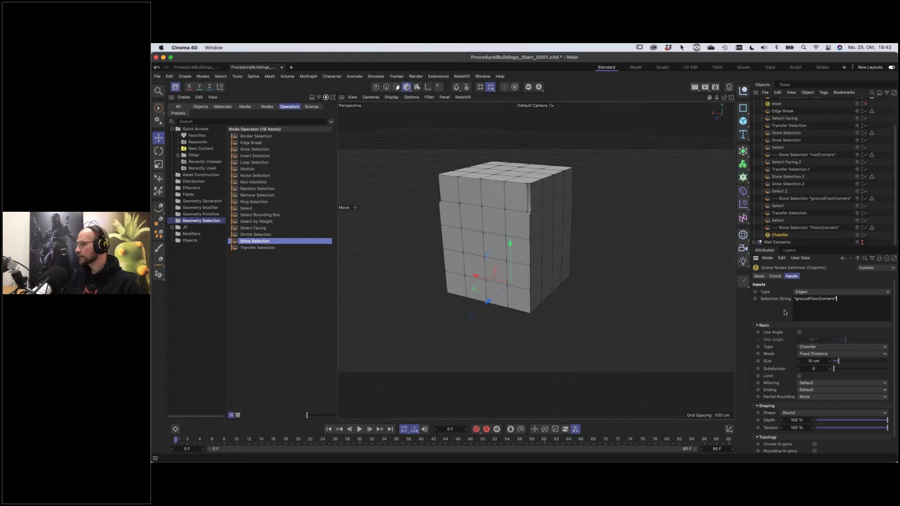
{"action": "left_click_drag", "start_coordinate": [538, 257], "coordinate": [568, 274], "text": "alt"}
Replace the Chamfer's selection string with "floorsCorners", copied from the floors corners Store Selection's name, and check the middle storeys' edges
{"action": "left_click", "coordinate": [806, 228]}
{"action": "double_click", "coordinate": [806, 228]}
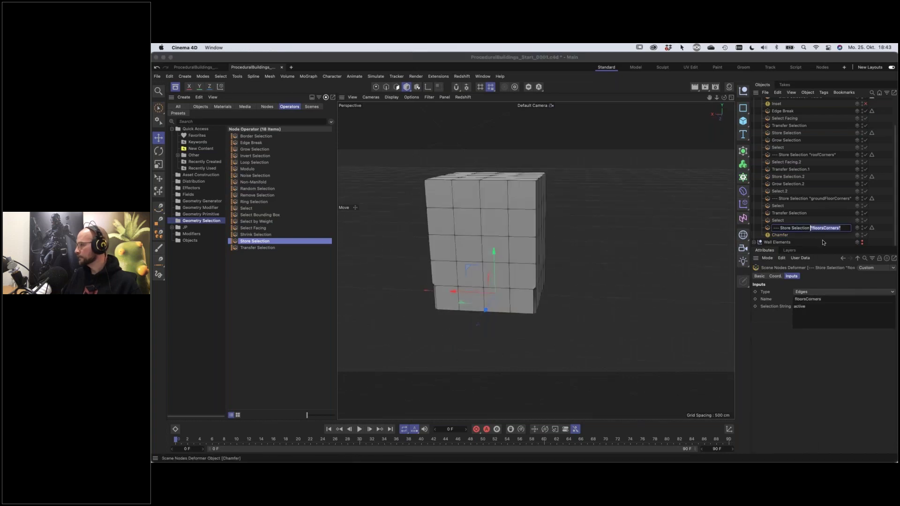
{"action": "left_click", "coordinate": [820, 236]}
{"action": "left_click_drag", "start_coordinate": [846, 298], "coordinate": [773, 300]}
{"action": "key", "text": "super+v"}
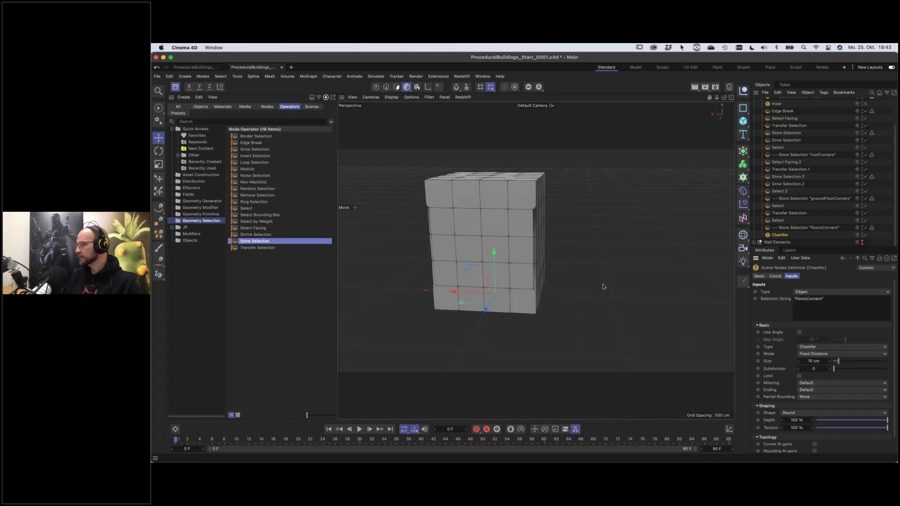
{"action": "left_click_drag", "start_coordinate": [522, 252], "coordinate": [473, 248], "text": "alt"}
Set the Chamfer's selection string back to default and select the Edge Break operator to show its selection output
{"action": "double_click", "coordinate": [820, 299]}
{"action": "type", "text": "default"}
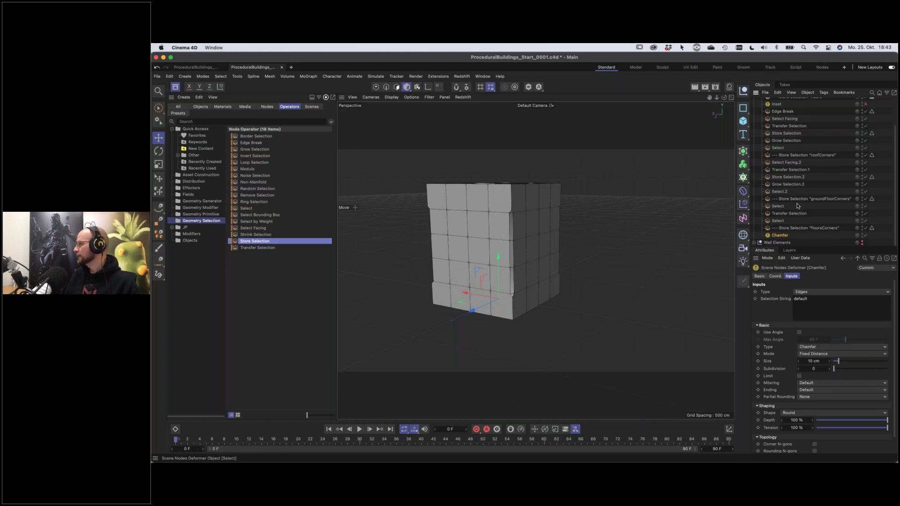
{"action": "scroll", "coordinate": [798, 204], "scroll_direction": "up", "scroll_amount": 2}
{"action": "left_click", "coordinate": [783, 128]}
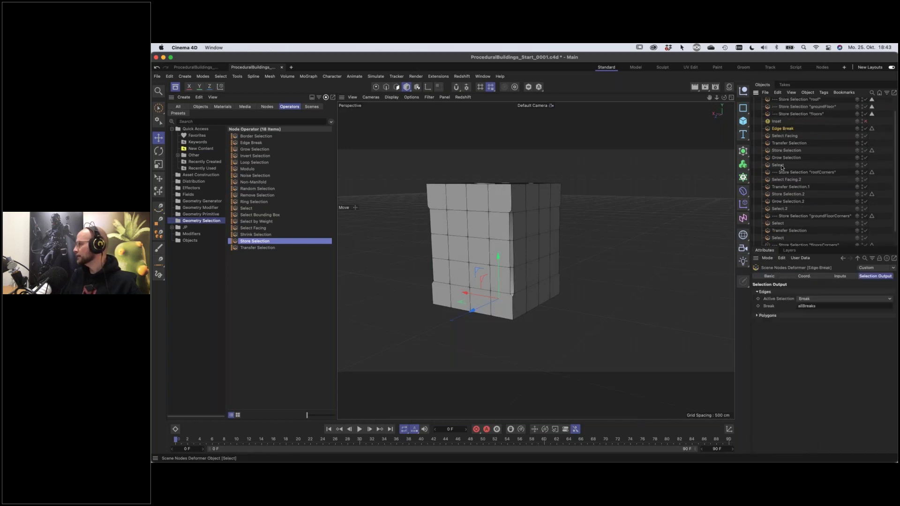
Assign the Edge Break and the intermediate selection deformers for the roof, ground-floor and floors corners to the Hide layer
{"action": "left_click", "coordinate": [790, 187], "text": "shift"}
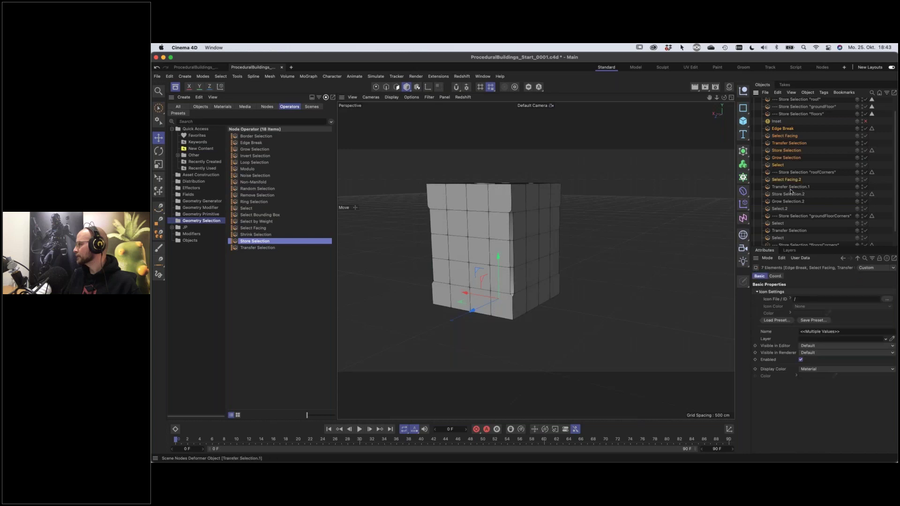
{"action": "left_click", "coordinate": [788, 209], "text": "shift"}
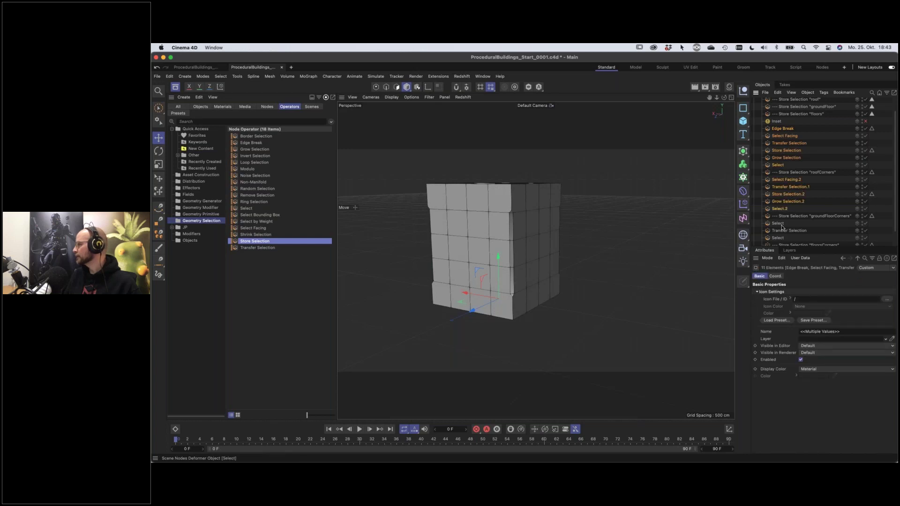
{"action": "left_click", "coordinate": [786, 231], "text": "shift"}
{"action": "scroll", "coordinate": [789, 232], "scroll_direction": "down", "scroll_amount": 2}
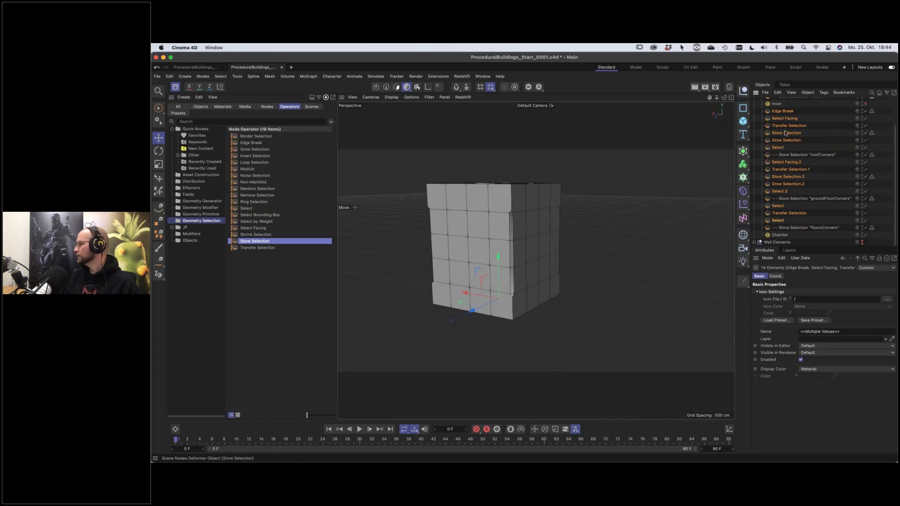
{"action": "right_click", "coordinate": [788, 214]}
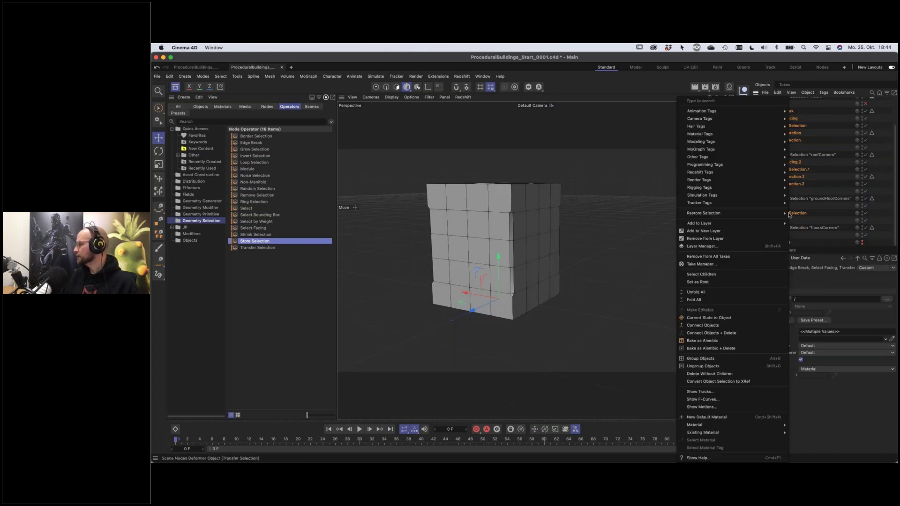
{"action": "mouse_move", "coordinate": [744, 224]}
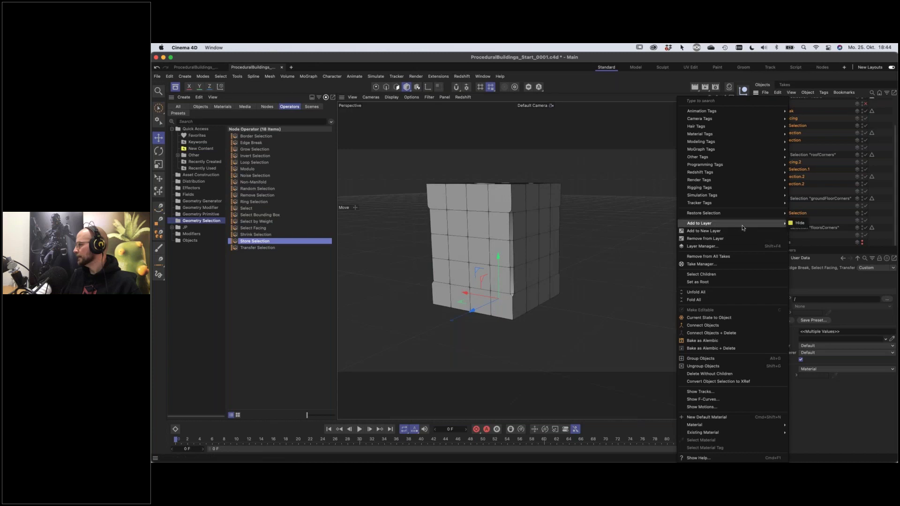
{"action": "left_click", "coordinate": [798, 223]}
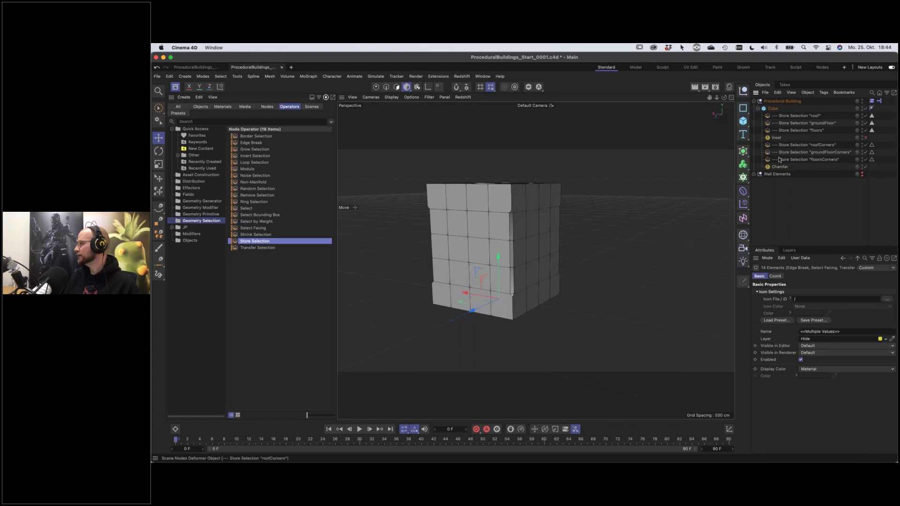
Turn the Chamfer off and back on to compare the building's corners from different angles
{"action": "left_click", "coordinate": [865, 167]}
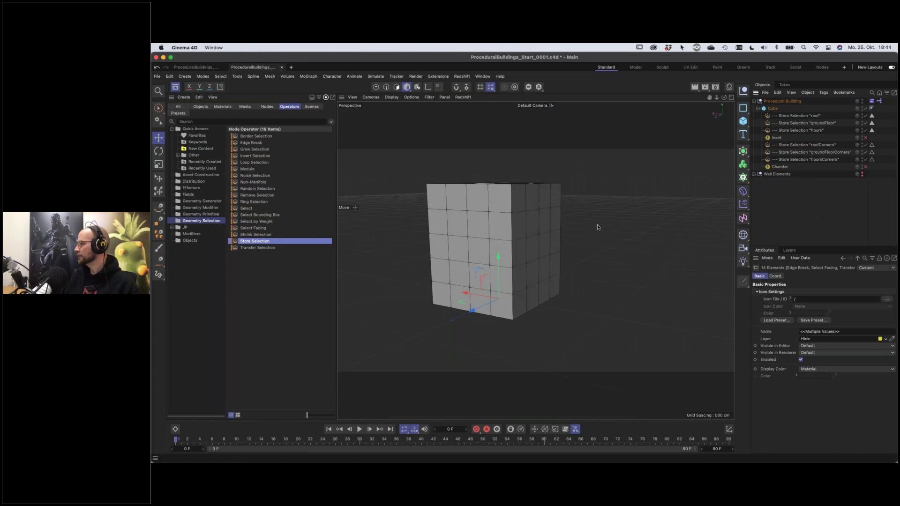
{"action": "left_click_drag", "start_coordinate": [507, 255], "coordinate": [528, 267], "text": "alt"}
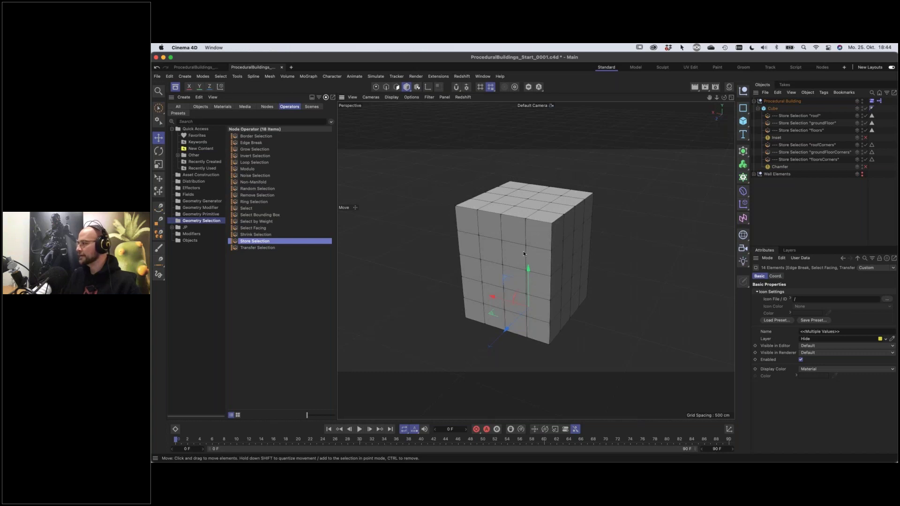
{"action": "left_click", "coordinate": [865, 167]}
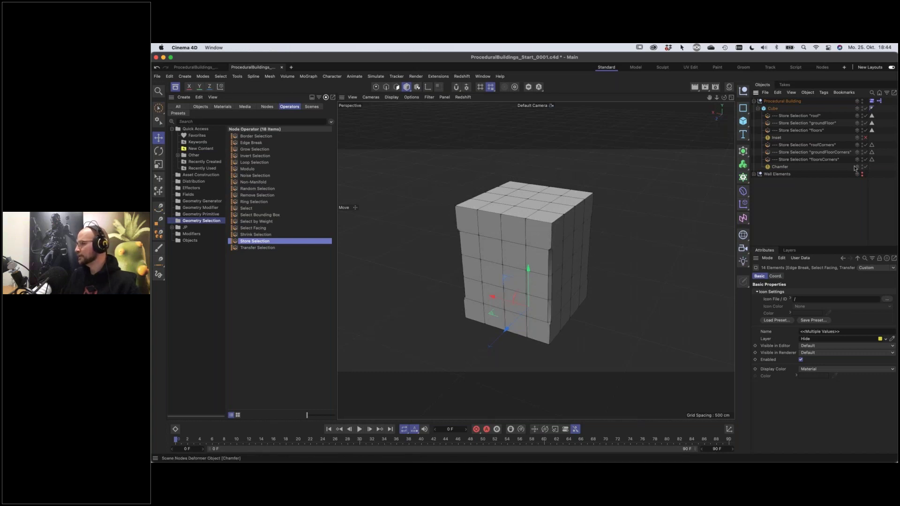
{"action": "left_click_drag", "start_coordinate": [657, 241], "coordinate": [517, 263], "text": "alt"}
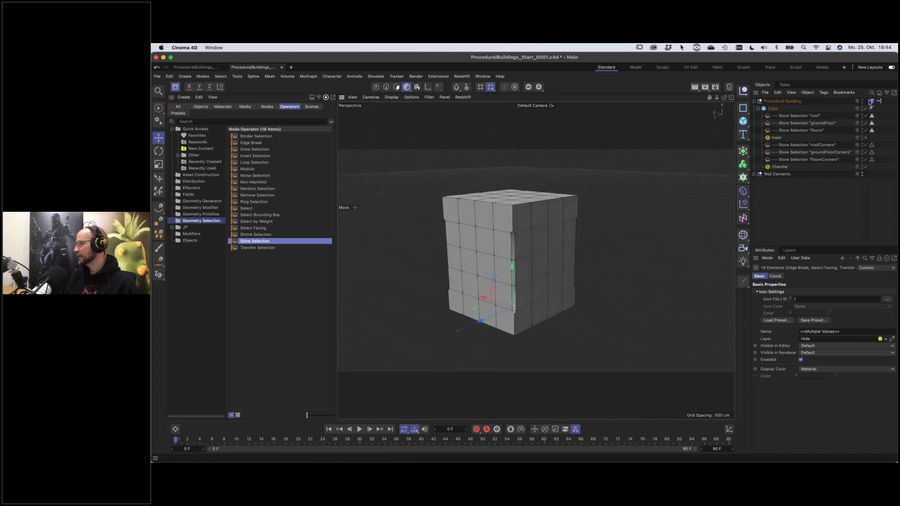
Try Segments X at 6 in the House Controls, and return it to 4
{"action": "left_click", "coordinate": [871, 101]}
{"action": "mouse_move", "coordinate": [867, 300]}
{"action": "left_mouse_down"}
{"action": "mouse_move", "coordinate": [848, 302]}
{"action": "mouse_move", "coordinate": [873, 302]}
{"action": "mouse_move", "coordinate": [847, 307]}
{"action": "mouse_move", "coordinate": [884, 293]}
{"action": "mouse_move", "coordinate": [846, 293]}
{"action": "mouse_move", "coordinate": [862, 293]}
{"action": "left_mouse_up"}
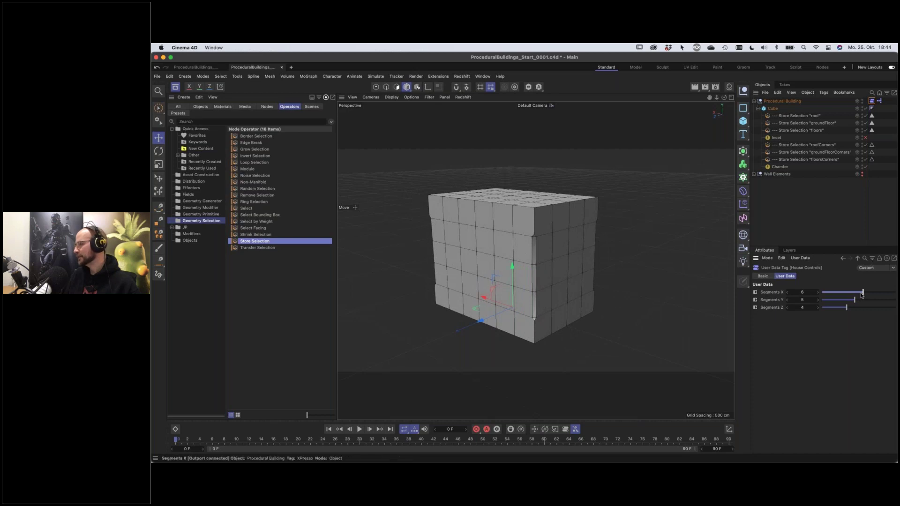
{"action": "left_click_drag", "start_coordinate": [862, 293], "coordinate": [848, 294]}
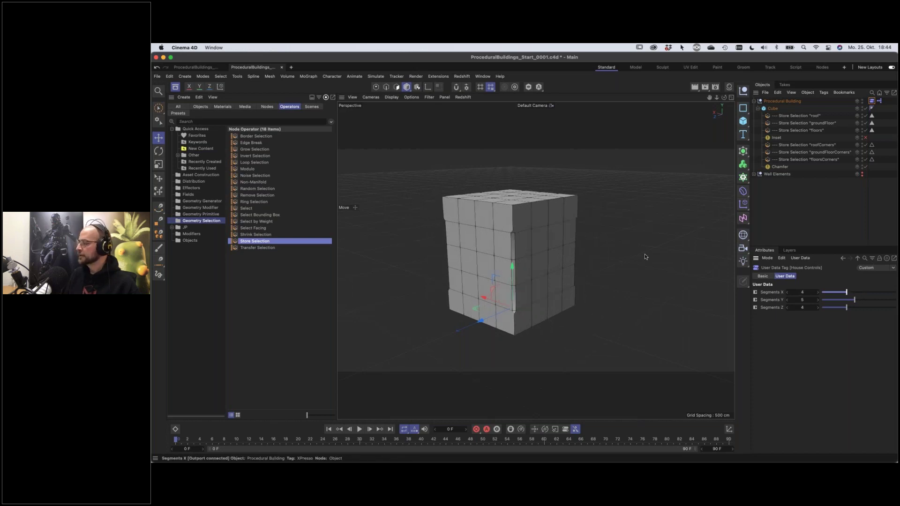
Disable the Chamfer on the building cube, and save the scene with the Wall Elements group expanded
{"action": "left_click_drag", "start_coordinate": [586, 249], "coordinate": [554, 247], "text": "alt"}
{"action": "left_click", "coordinate": [865, 167]}
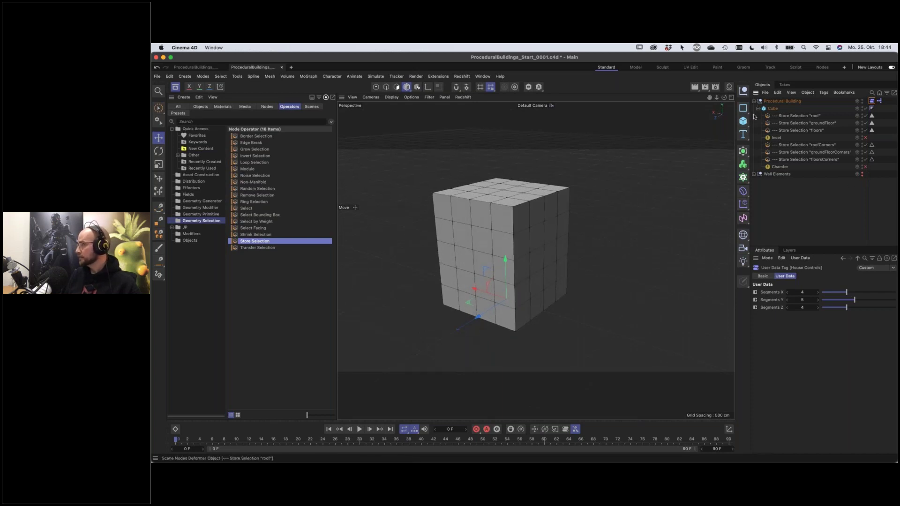
{"action": "left_click", "coordinate": [754, 174]}
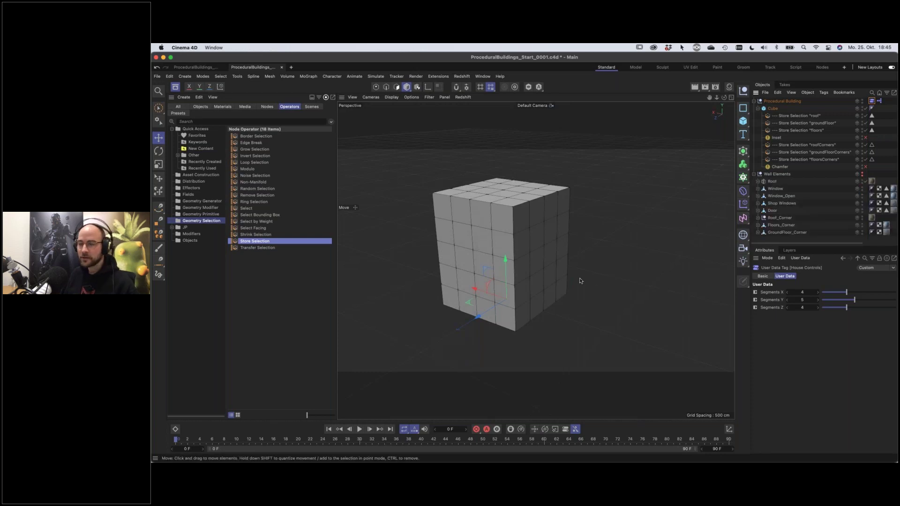
{"action": "key", "text": "super+s"}
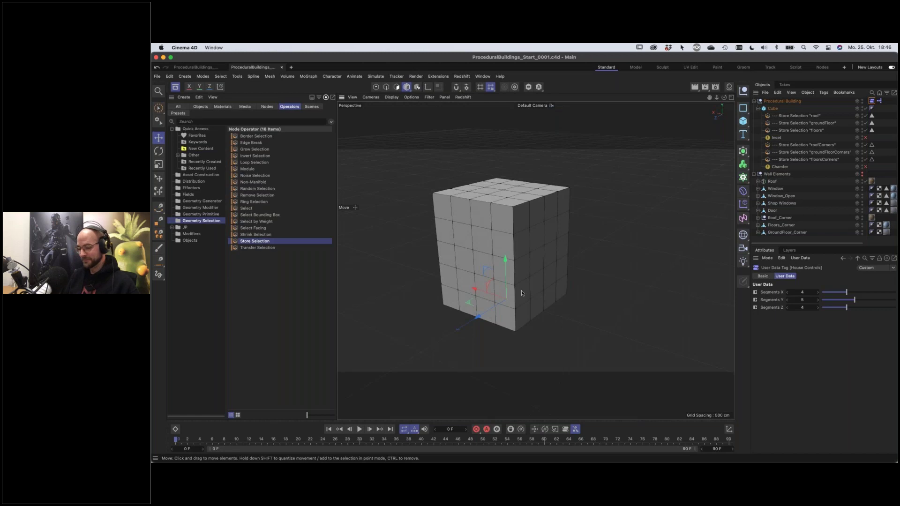
Add a Cloner and make the Shop Windows and Door objects its children
{"action": "mouse_move", "coordinate": [521, 293]}
{"action": "left_mouse_down", "text": "alt"}
{"action": "mouse_move", "coordinate": [545, 271]}
{"action": "mouse_move", "coordinate": [526, 297]}
{"action": "left_mouse_up", "text": "alt"}
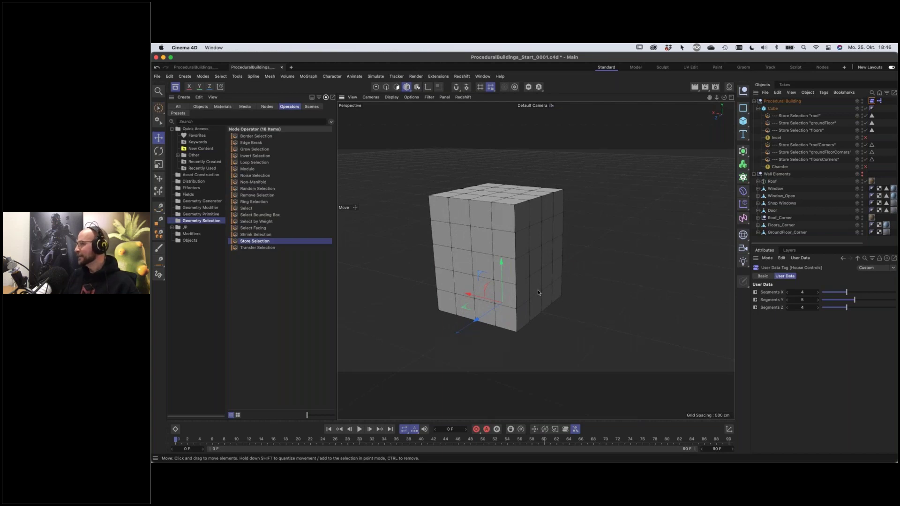
{"action": "left_click", "coordinate": [743, 177]}
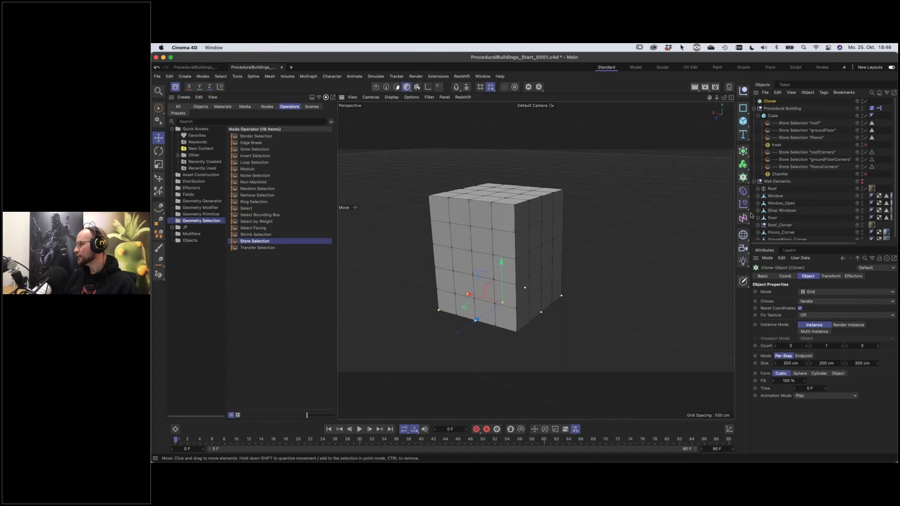
{"action": "left_click", "coordinate": [774, 219], "text": "shift"}
{"action": "left_click_drag", "start_coordinate": [773, 213], "coordinate": [770, 103]}
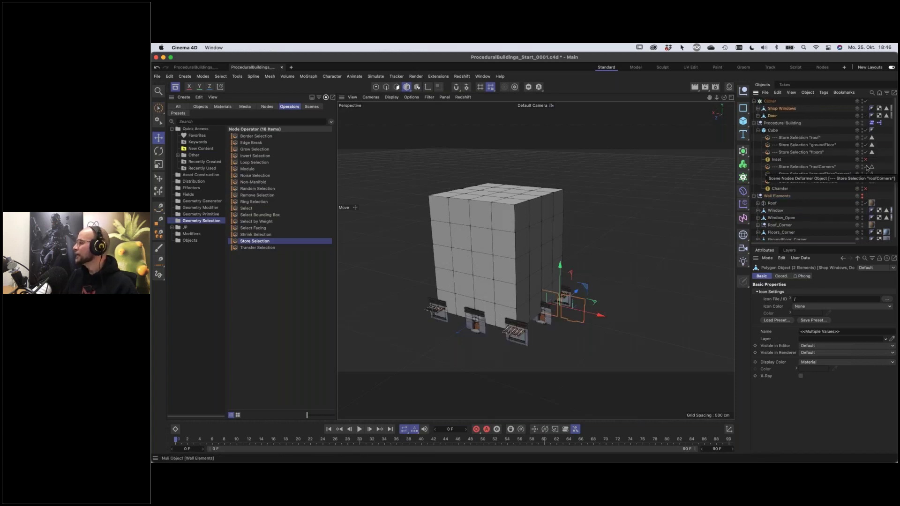
Set the Cloner to Object mode with the Cube as its object, using the Instance mode
{"action": "left_click", "coordinate": [768, 102]}
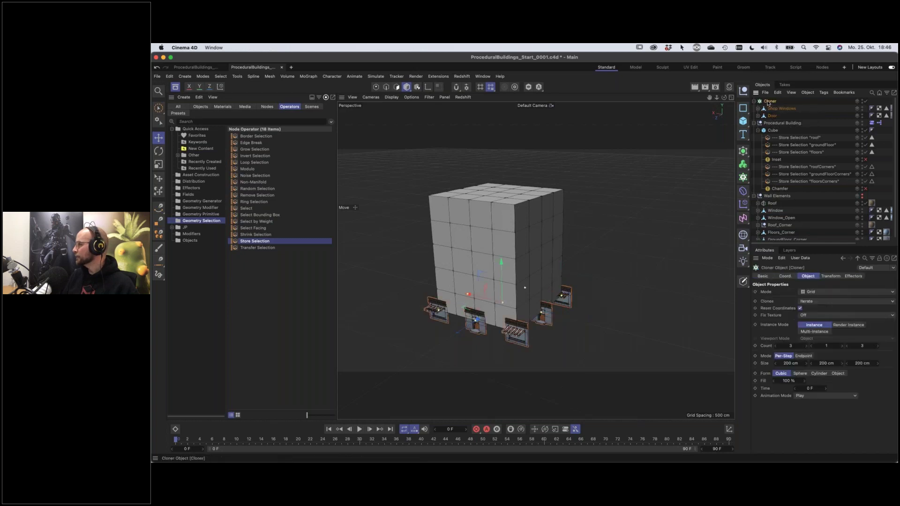
{"action": "left_click", "coordinate": [805, 292]}
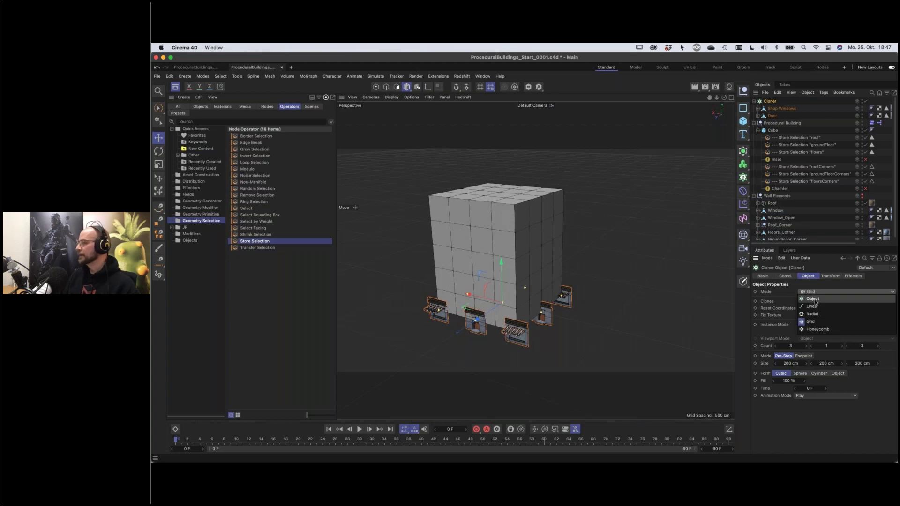
{"action": "left_click", "coordinate": [814, 300]}
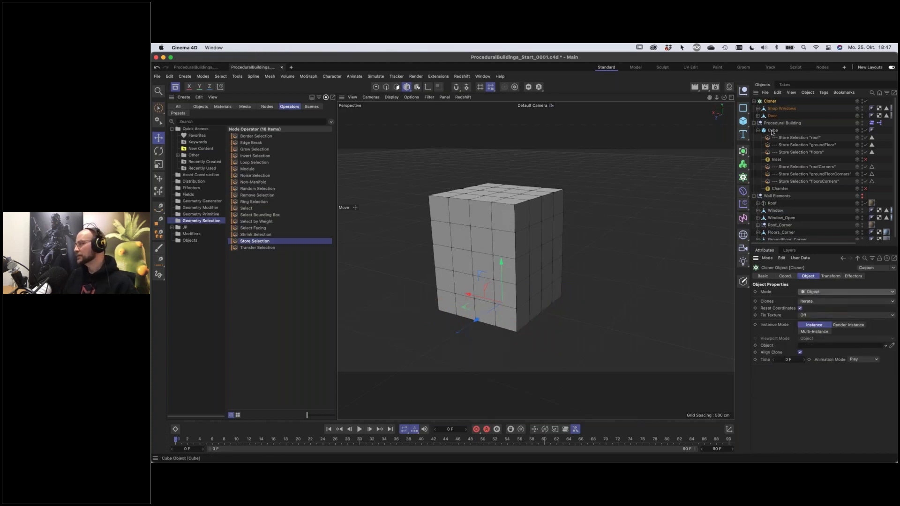
{"action": "left_click", "coordinate": [817, 331]}
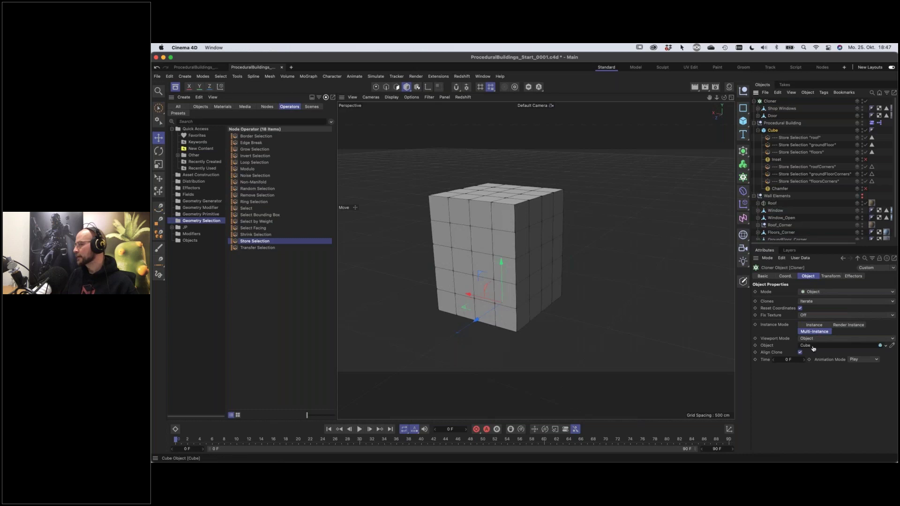
{"action": "left_click_drag", "start_coordinate": [813, 348], "coordinate": [813, 347]}
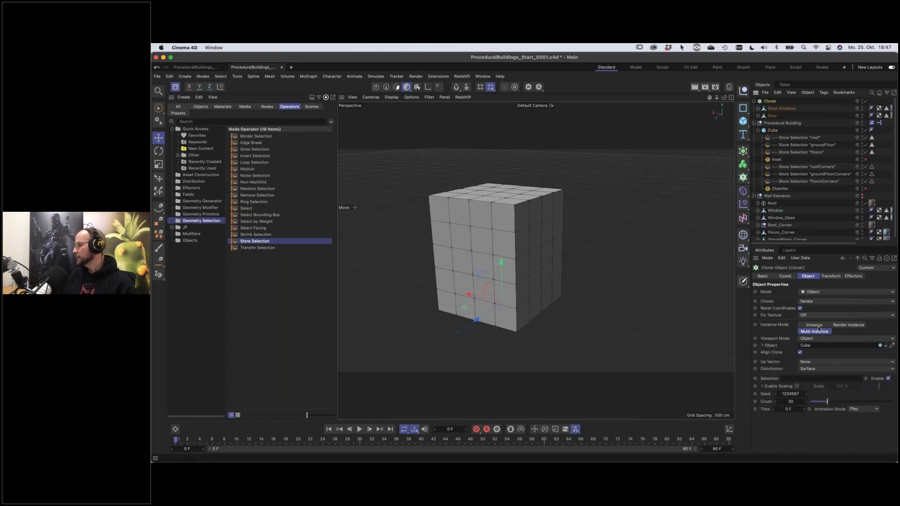
{"action": "left_click", "coordinate": [814, 325]}
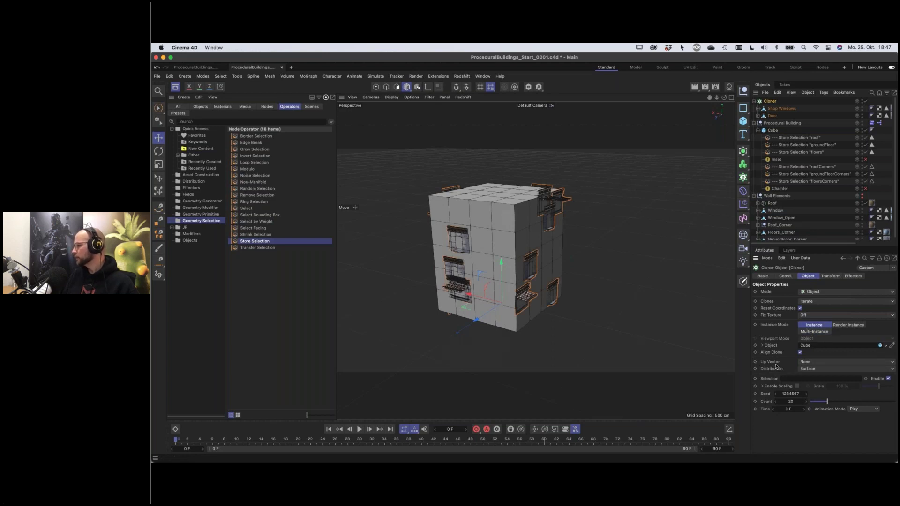
Distribute the clones by Polygon Center and restrict them to the groundFloor selection
{"action": "left_click", "coordinate": [814, 370]}
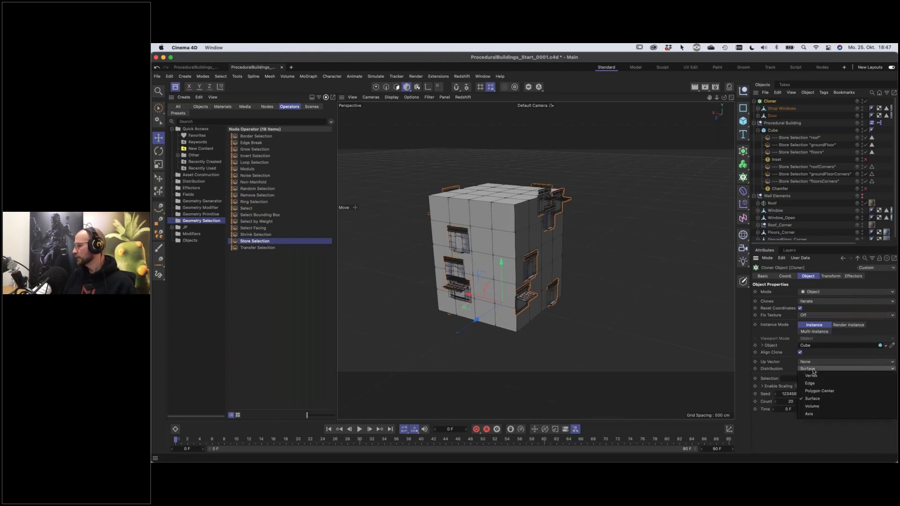
{"action": "left_click", "coordinate": [825, 392]}
{"action": "left_click_drag", "start_coordinate": [493, 263], "coordinate": [515, 262], "text": "alt"}
{"action": "scroll", "coordinate": [518, 259], "scroll_direction": "up", "scroll_amount": 5}
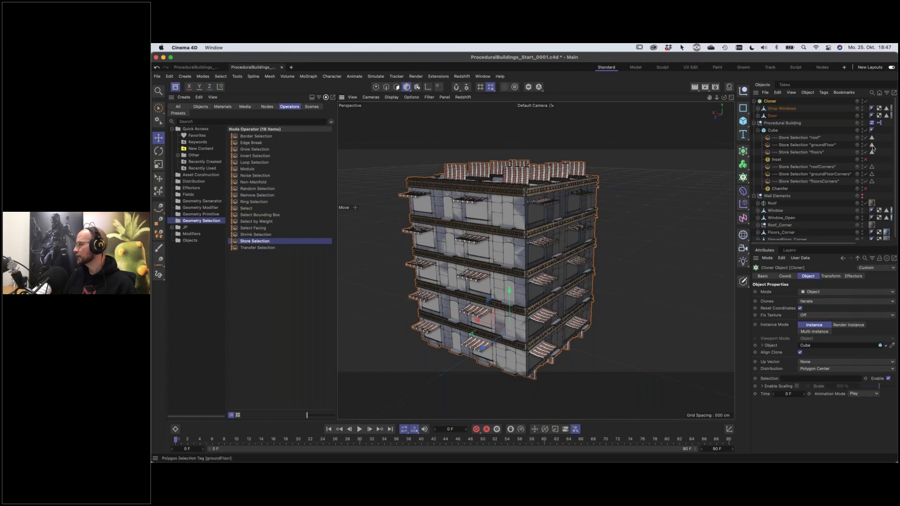
{"action": "left_click_drag", "start_coordinate": [872, 146], "coordinate": [804, 380]}
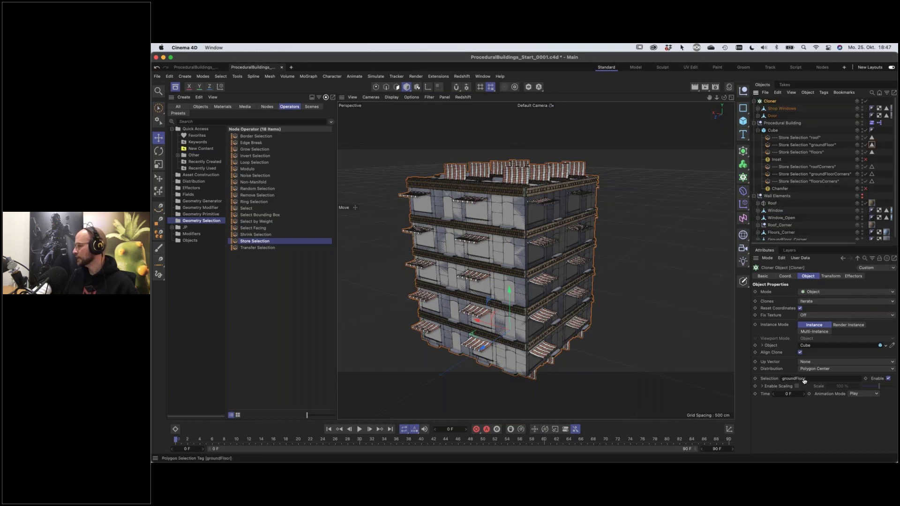
Hide the building's Cube, and set Segments X to 6 in the House Controls
{"action": "left_click_drag", "start_coordinate": [524, 333], "coordinate": [546, 279], "text": "alt"}
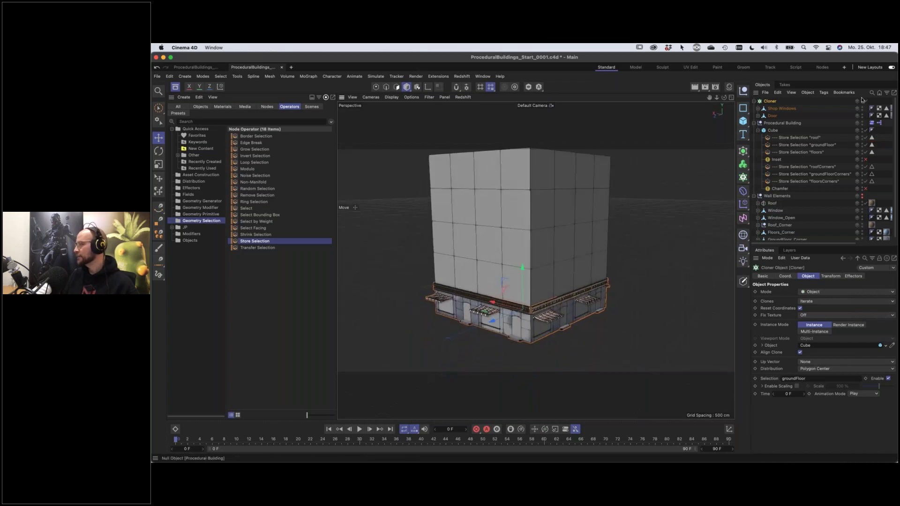
{"action": "left_click", "coordinate": [862, 130]}
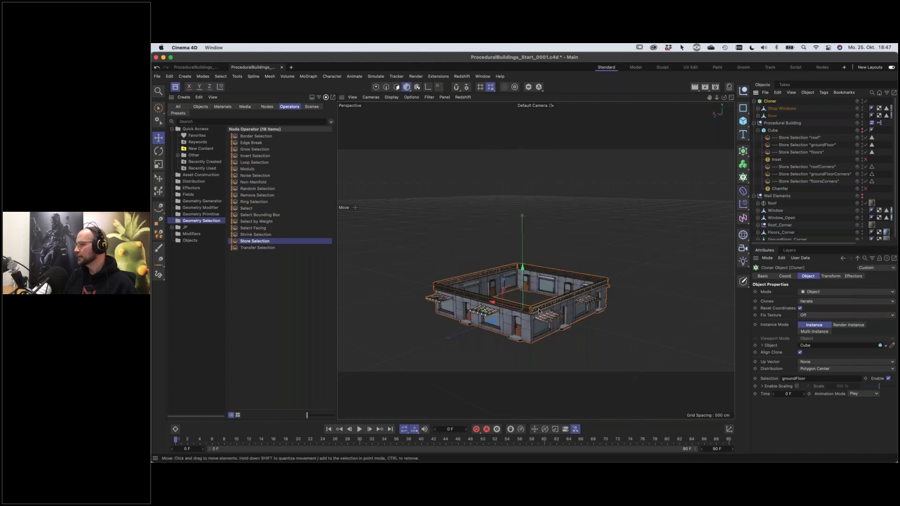
{"action": "left_click_drag", "start_coordinate": [564, 327], "coordinate": [581, 322], "text": "alt"}
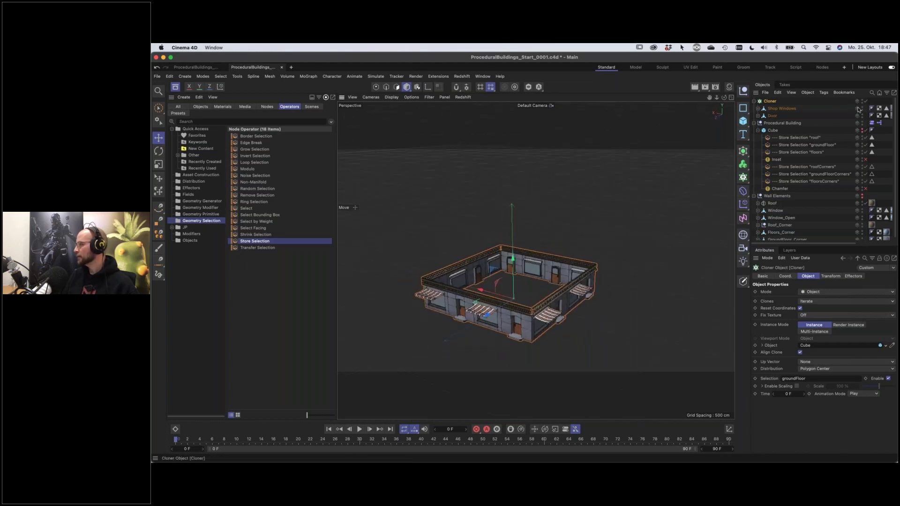
{"action": "left_click", "coordinate": [871, 123]}
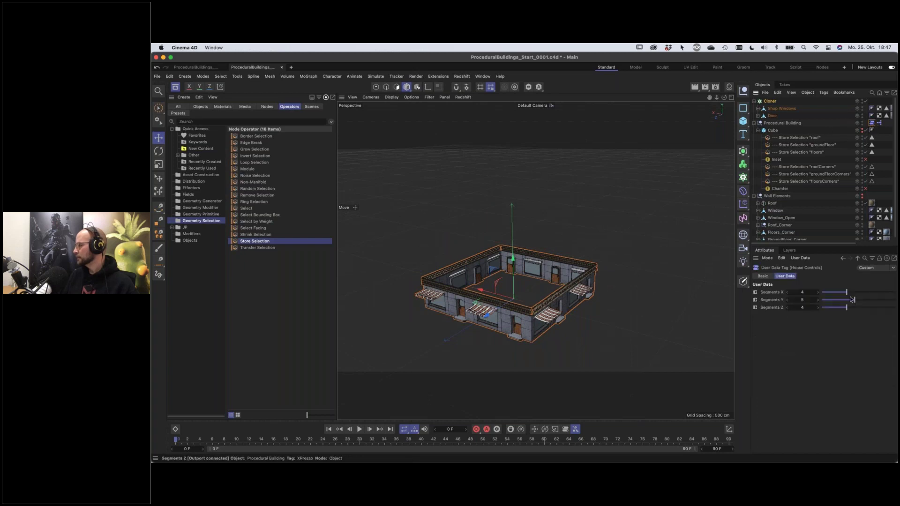
{"action": "mouse_move", "coordinate": [847, 293]}
{"action": "left_mouse_down"}
{"action": "mouse_move", "coordinate": [884, 293]}
{"action": "mouse_move", "coordinate": [863, 296]}
{"action": "left_mouse_up"}
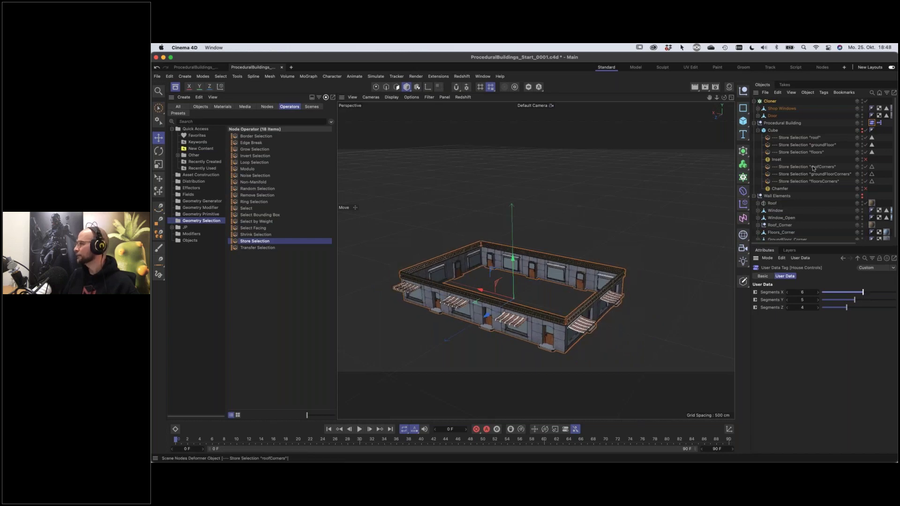
Rename the Cloner as Ground Floor and collapse its hierarchy
{"action": "double_click", "coordinate": [770, 101]}
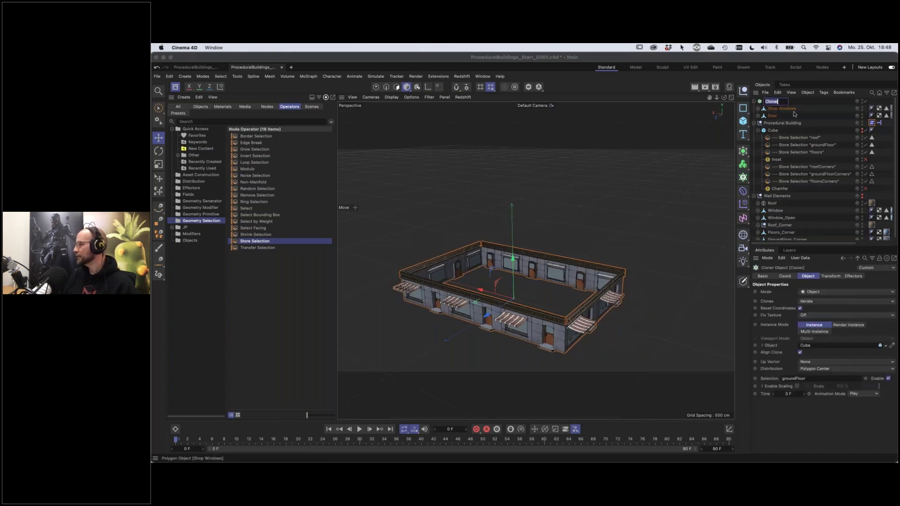
{"action": "type", "text": "Gro"}
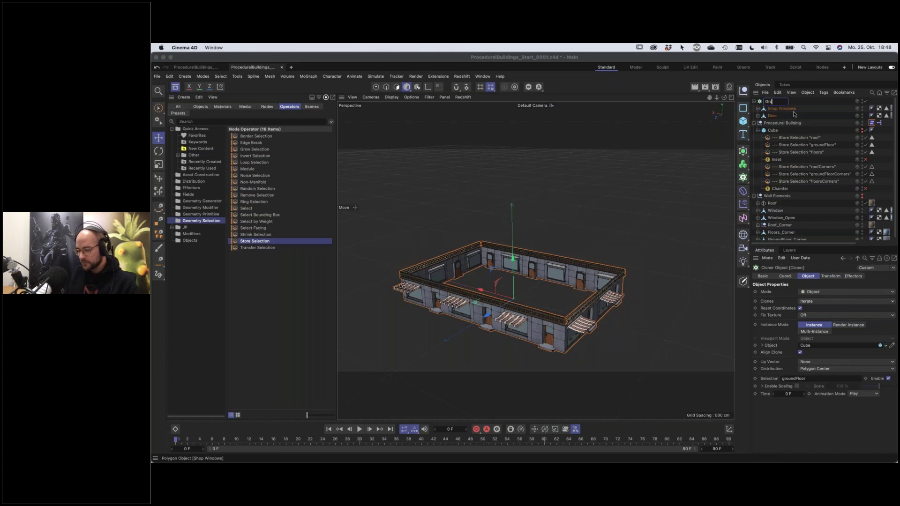
{"action": "type", "text": "und Floor"}
{"action": "key", "text": "Return"}
{"action": "left_click", "coordinate": [754, 101]}
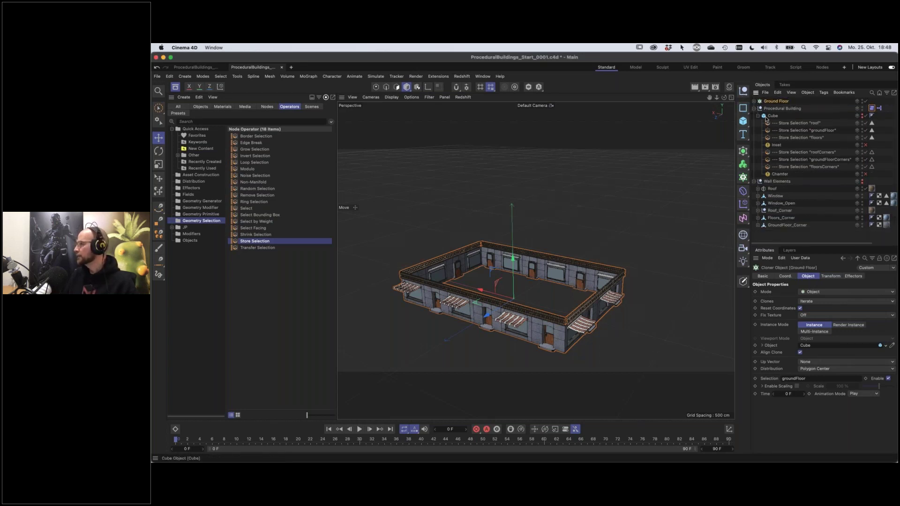
Move the Ground Floor cloner into the Procedural Building group, below the Cube
{"action": "left_click", "coordinate": [758, 116]}
{"action": "left_click_drag", "start_coordinate": [764, 102], "coordinate": [755, 108]}
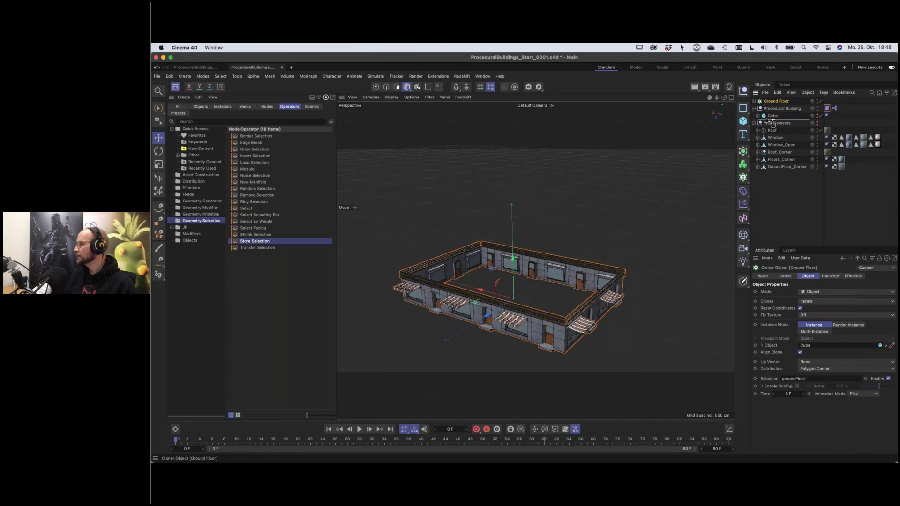
{"action": "left_click", "coordinate": [757, 108]}
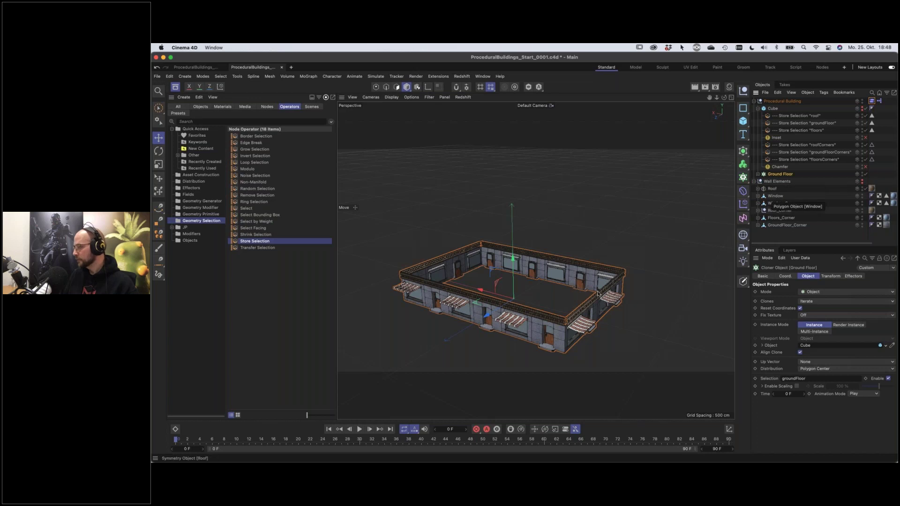
Duplicate the Ground Floor cloner inside the Procedural Building group and rename the copy as Floor
{"action": "left_click_drag", "start_coordinate": [763, 175], "coordinate": [791, 176], "text": "ctrl"}
{"action": "double_click", "coordinate": [791, 175]}
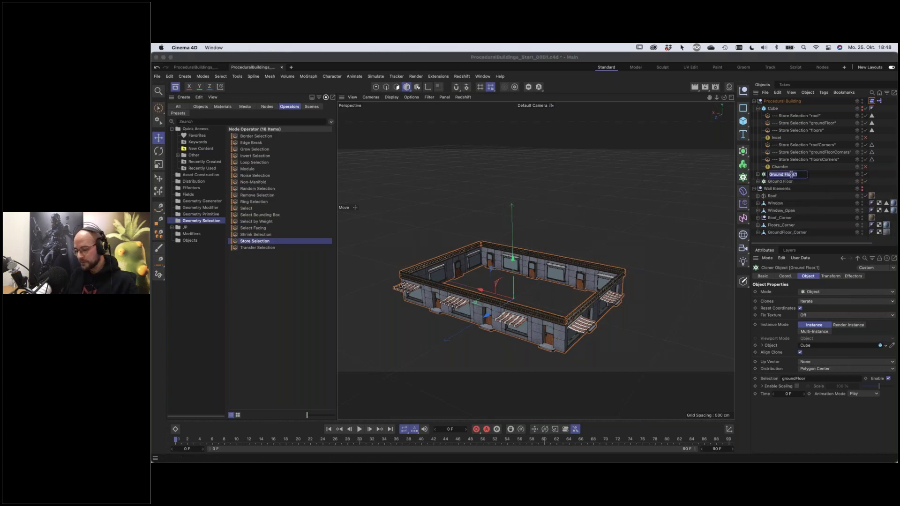
{"action": "type", "text": "Flo"}
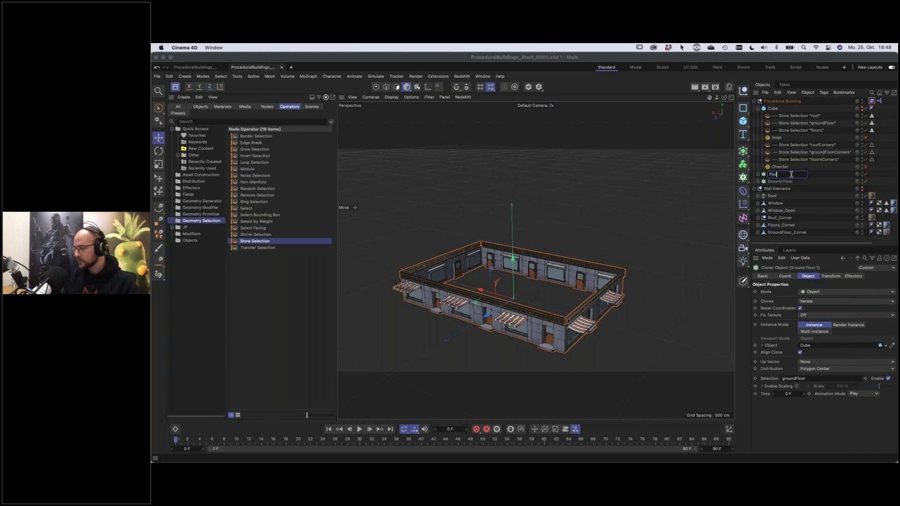
{"action": "type", "text": "or"}
{"action": "key", "text": "Return"}
Replace the Shop Windows and Door objects in the Floor cloner with the Window and Window_Open wall elements
{"action": "left_click", "coordinate": [758, 175]}
{"action": "left_click", "coordinate": [779, 181]}
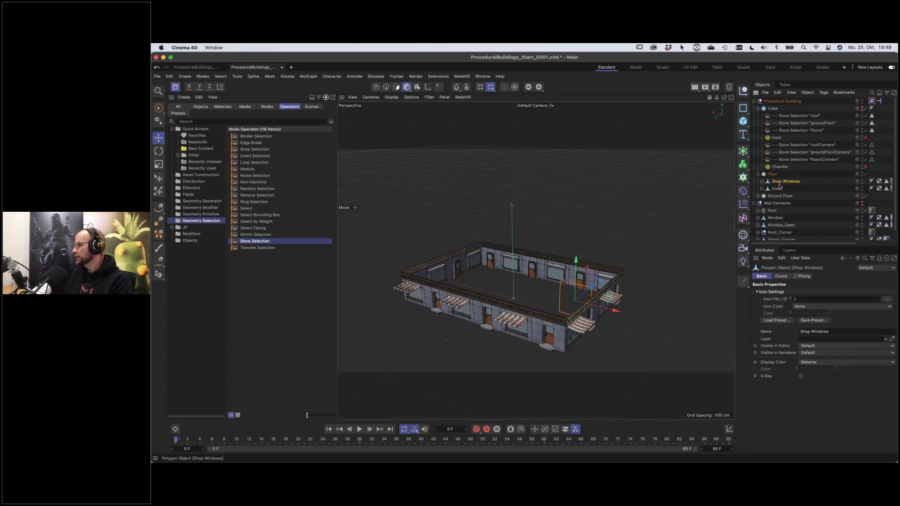
{"action": "key", "text": "Delete"}
{"action": "left_click", "coordinate": [775, 203]}
{"action": "left_click", "coordinate": [777, 210], "text": "shift"}
{"action": "left_click_drag", "start_coordinate": [773, 205], "coordinate": [764, 175]}
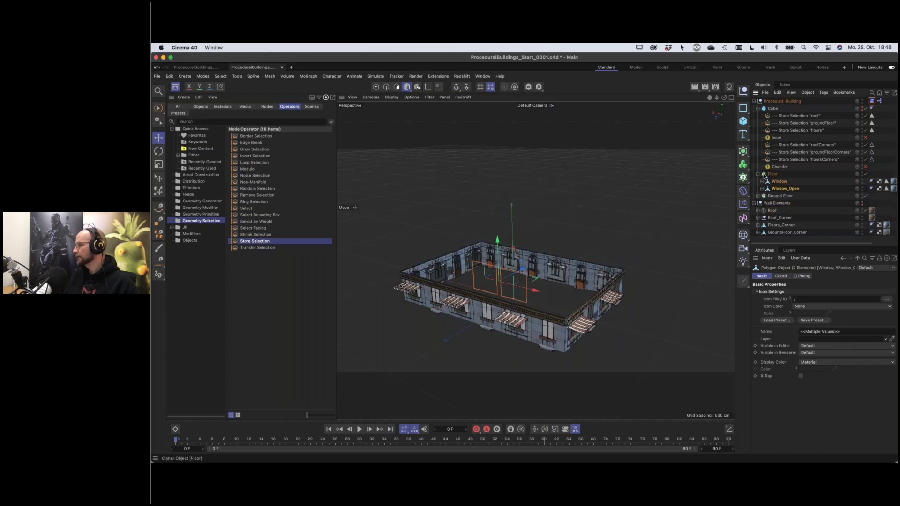
Collapse the Floor cloner's hierarchy and restrict its clones to the floors selection
{"action": "left_click", "coordinate": [758, 175]}
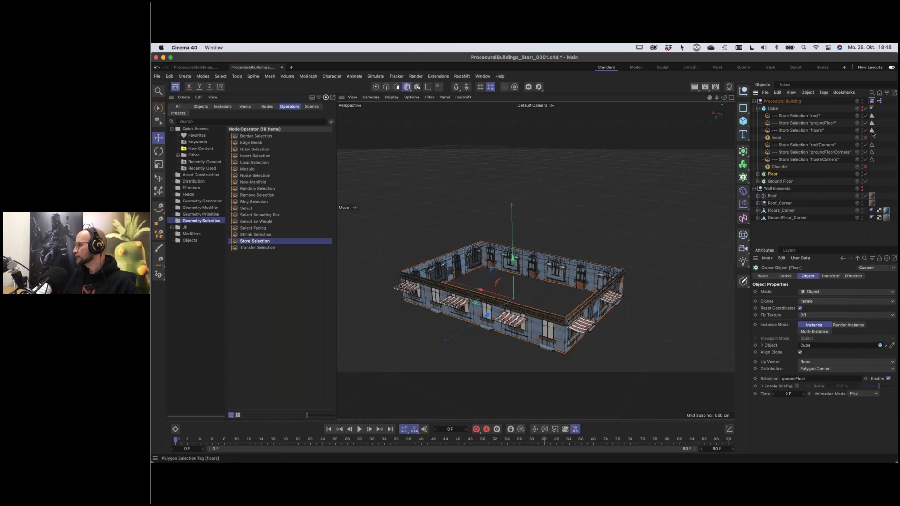
{"action": "left_click_drag", "start_coordinate": [872, 132], "coordinate": [804, 379]}
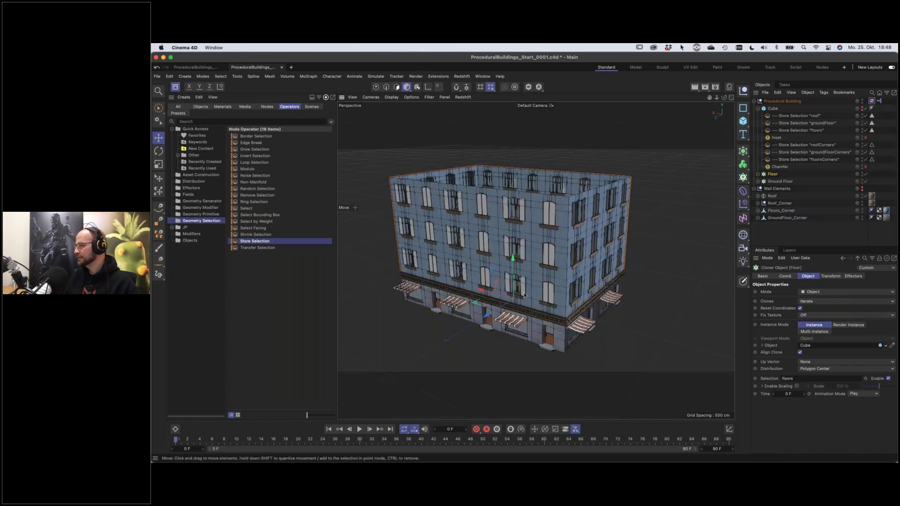
{"action": "left_click_drag", "start_coordinate": [509, 299], "coordinate": [572, 281], "text": "alt"}
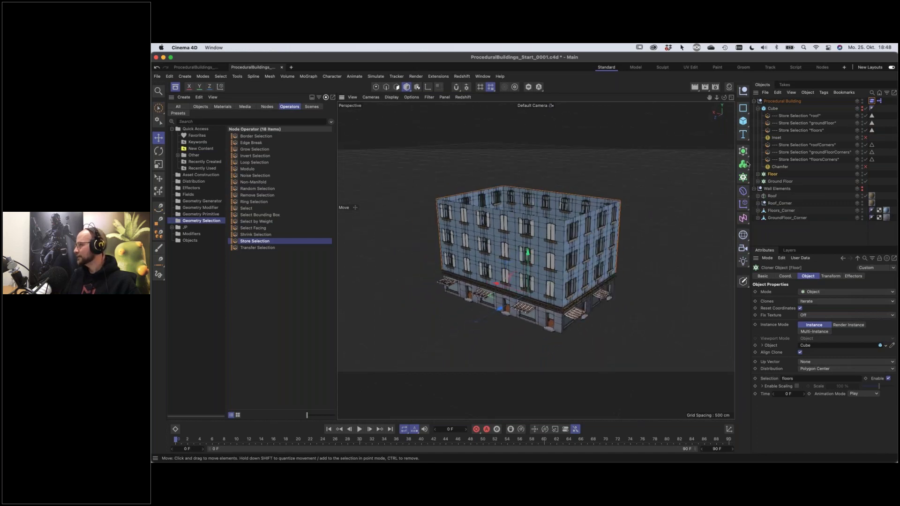
Test the segment settings in the House Controls and inspect the building's upper floors from several sides
{"action": "left_click", "coordinate": [871, 101]}
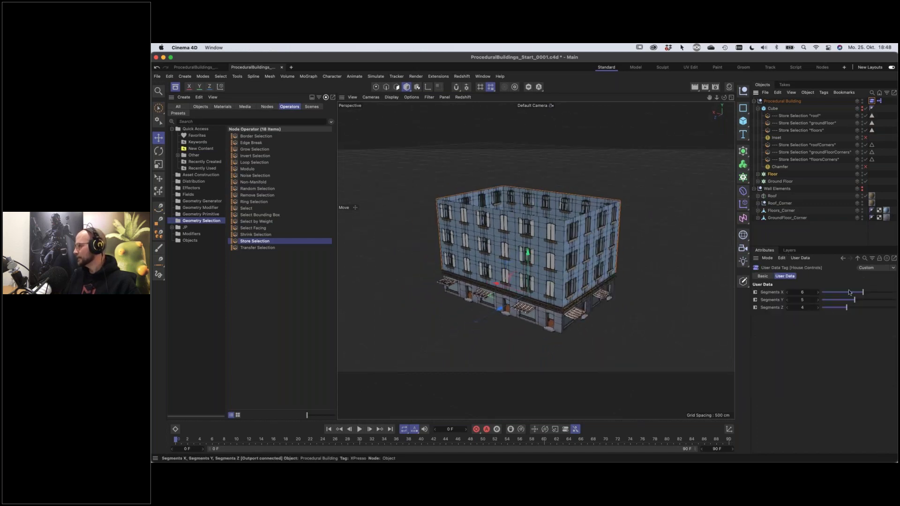
{"action": "left_click_drag", "start_coordinate": [862, 292], "coordinate": [847, 308]}
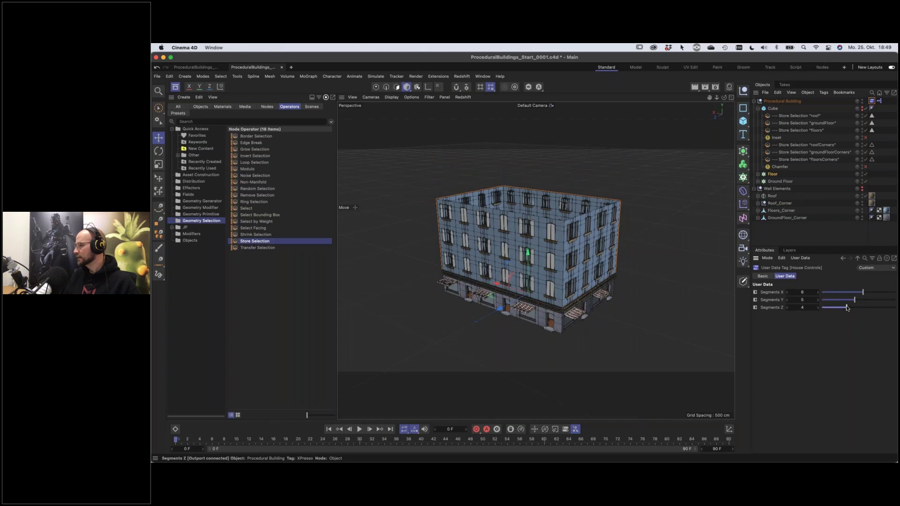
{"action": "left_click_drag", "start_coordinate": [504, 240], "coordinate": [555, 247], "text": "alt"}
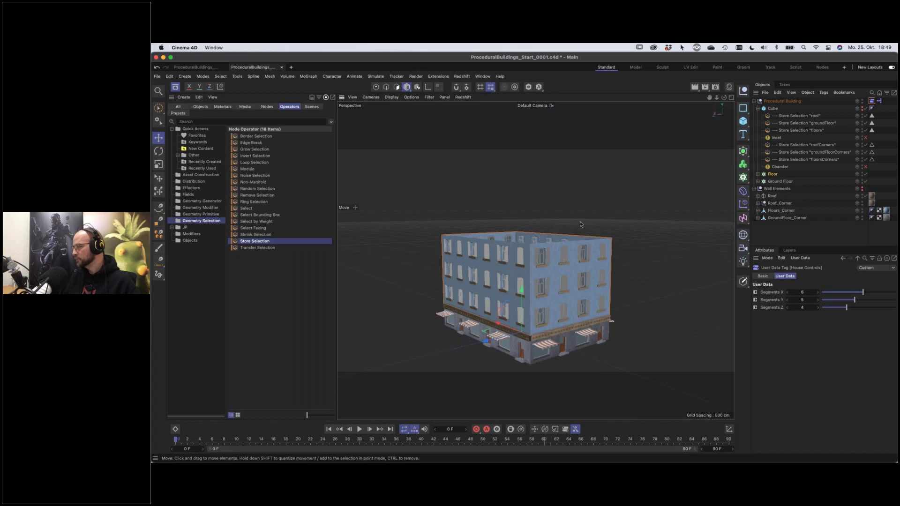
{"action": "left_click_drag", "start_coordinate": [522, 289], "coordinate": [513, 313], "text": "alt"}
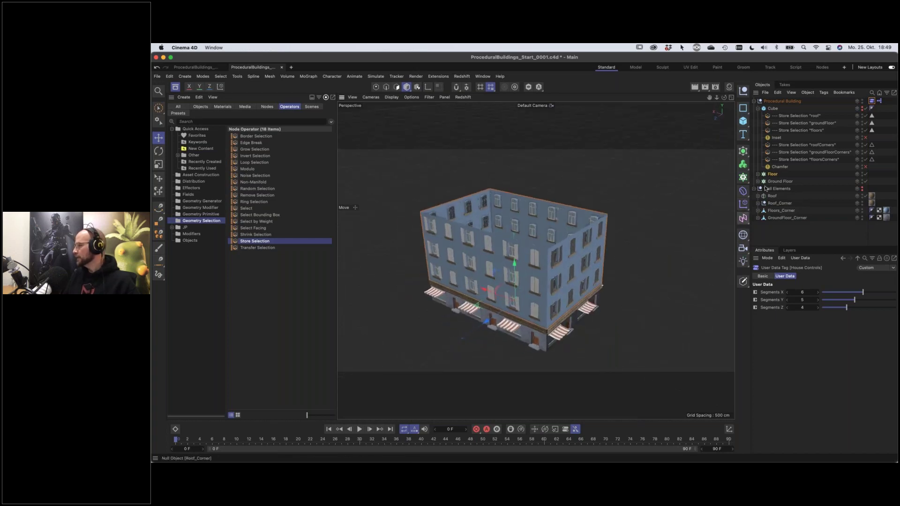
Duplicate the Floor cloner and rename the copy as Roof
{"action": "left_click_drag", "start_coordinate": [742, 219], "coordinate": [765, 175]}
{"action": "double_click", "coordinate": [772, 174]}
{"action": "type", "text": "F"}
{"action": "type", "text": "oo"}
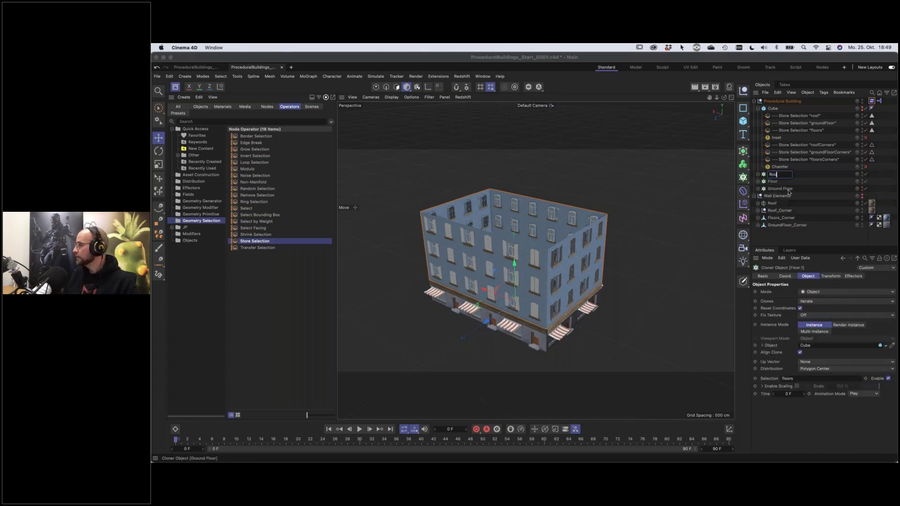
{"action": "type", "text": "f"}
{"action": "key", "text": "Return"}
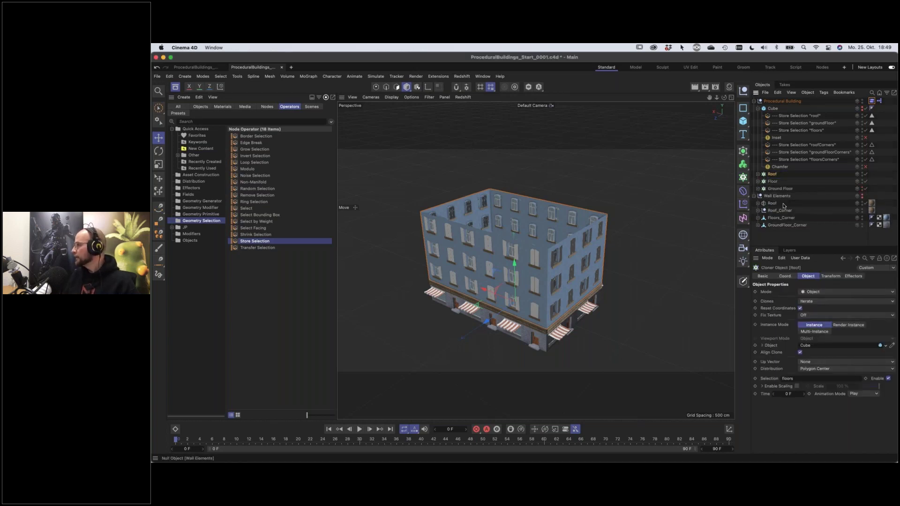
Replace the windows in the Roof cloner with the Roof wall element and restrict its clones to the roof selection
{"action": "left_click_drag", "start_coordinate": [771, 205], "coordinate": [774, 176]}
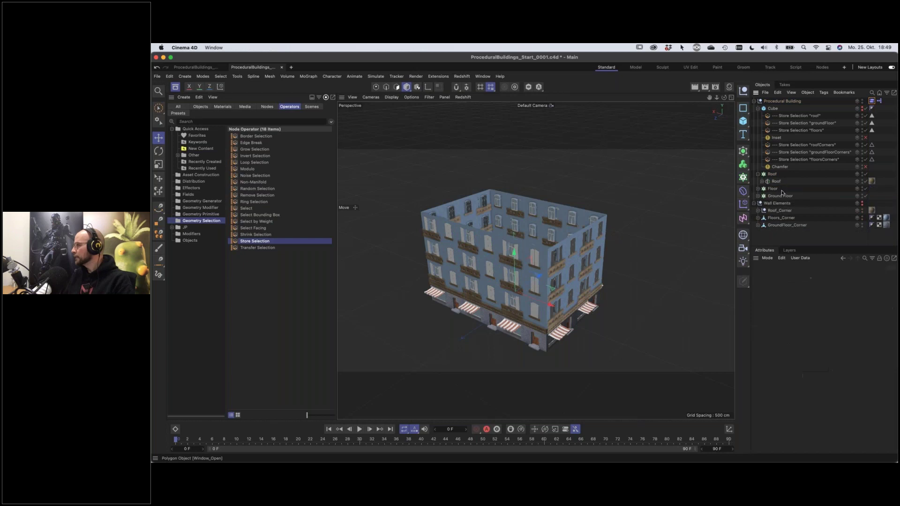
{"action": "left_click", "coordinate": [758, 174]}
{"action": "left_click", "coordinate": [768, 177]}
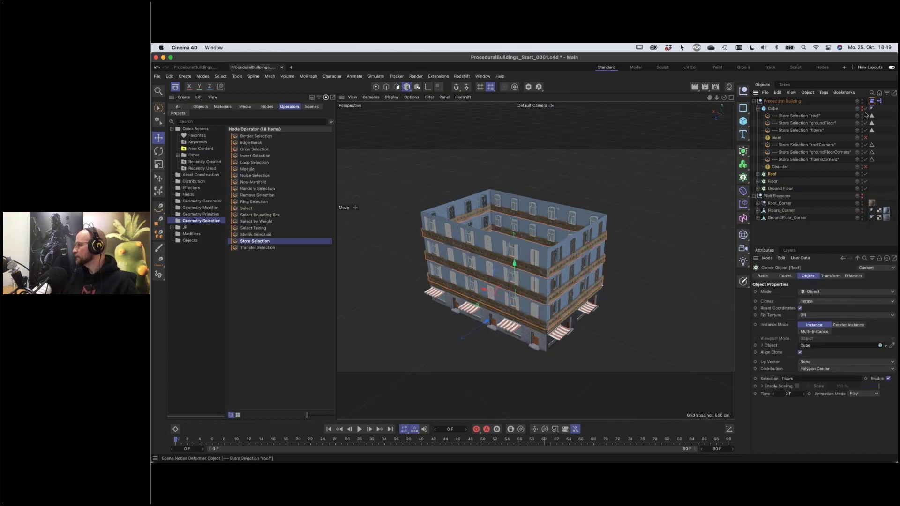
{"action": "left_click_drag", "start_coordinate": [871, 116], "coordinate": [792, 380]}
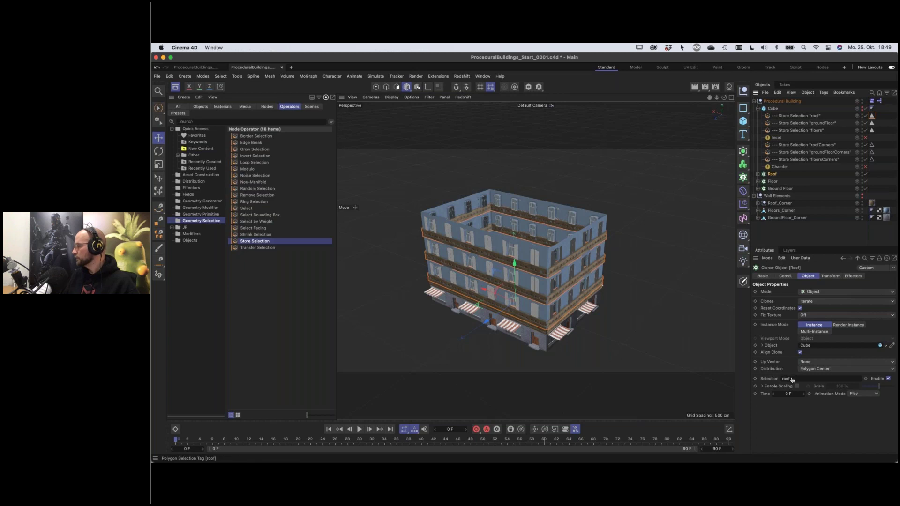
{"action": "left_click", "coordinate": [648, 261]}
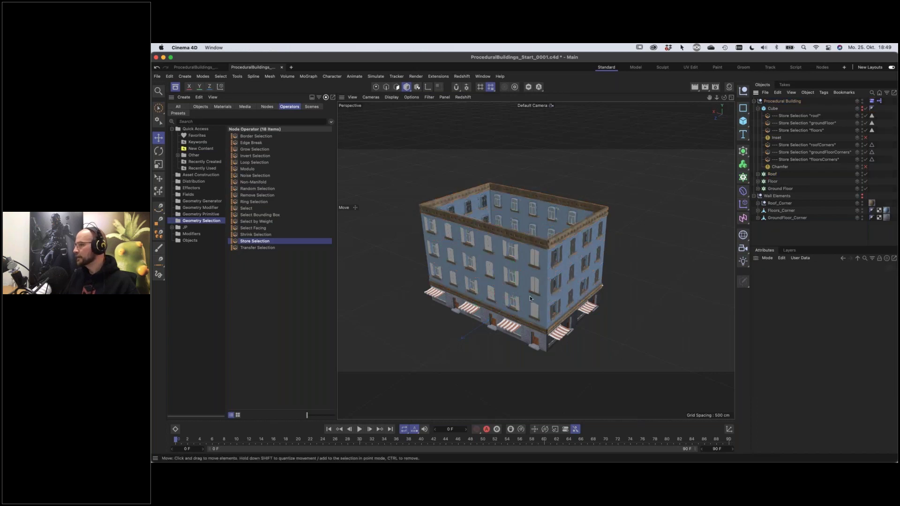
{"action": "left_click_drag", "start_coordinate": [537, 283], "coordinate": [560, 291], "text": "alt"}
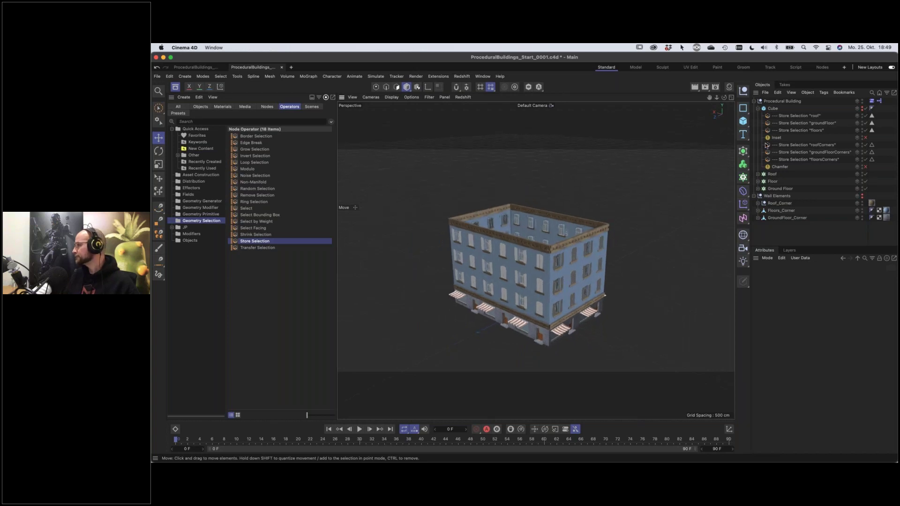
Set Segments X to 4 in the House Controls of the Procedural Building
{"action": "left_click", "coordinate": [872, 101]}
{"action": "mouse_move", "coordinate": [859, 293]}
{"action": "left_mouse_down"}
{"action": "mouse_move", "coordinate": [837, 292]}
{"action": "mouse_move", "coordinate": [880, 300]}
{"action": "mouse_move", "coordinate": [838, 307]}
{"action": "mouse_move", "coordinate": [855, 300]}
{"action": "left_mouse_up"}
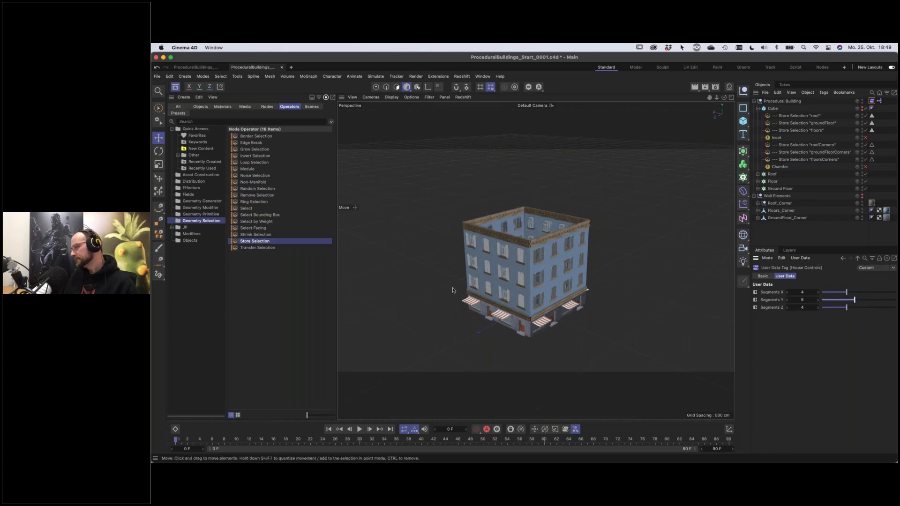
{"action": "left_click_drag", "start_coordinate": [536, 282], "coordinate": [533, 339], "text": "alt"}
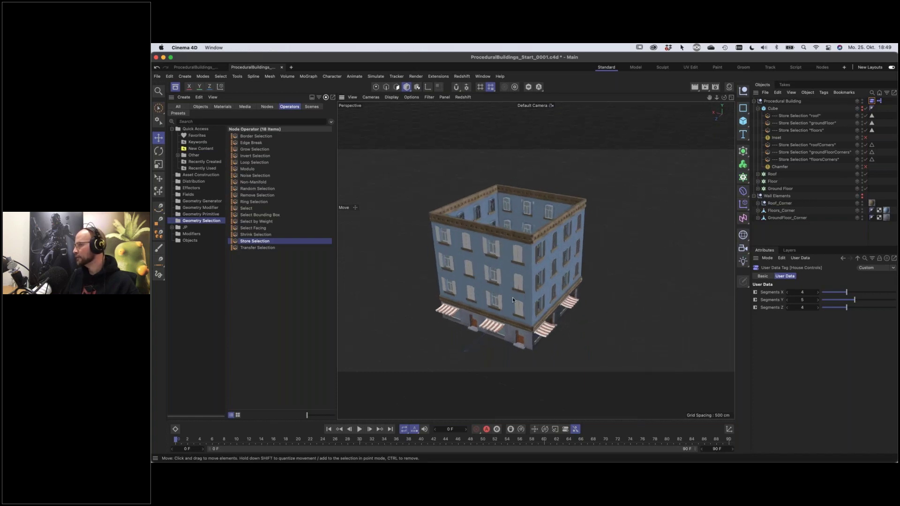
Examine the building's corners up close, where the wall and cornice elements meet, and its window facade
{"action": "left_click_drag", "start_coordinate": [532, 308], "coordinate": [550, 291], "text": "alt"}
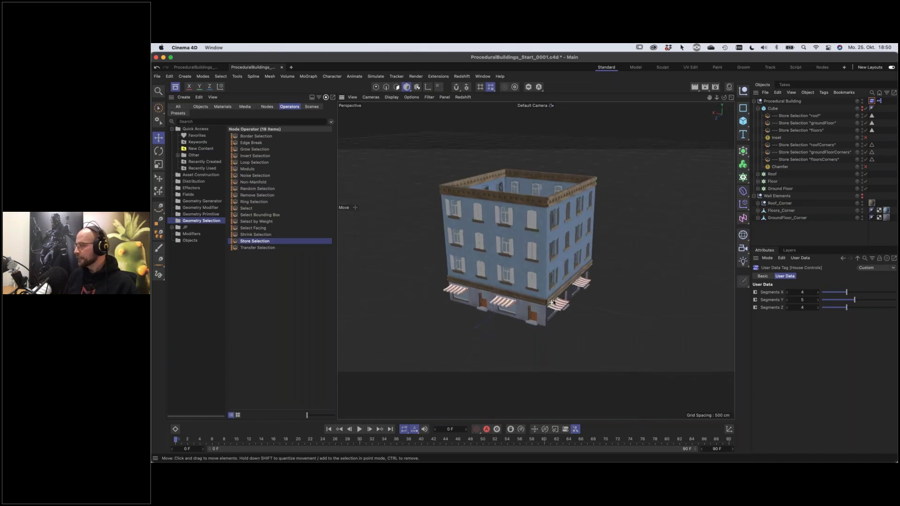
{"action": "scroll", "coordinate": [552, 303], "scroll_direction": "up", "scroll_amount": 3}
{"action": "left_click_drag", "start_coordinate": [537, 259], "coordinate": [541, 322], "text": "alt"}
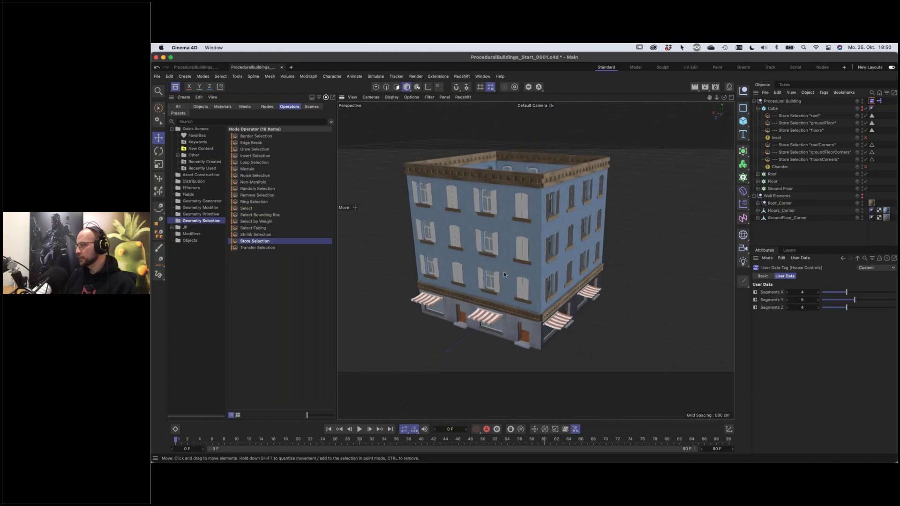
{"action": "left_click_drag", "start_coordinate": [542, 330], "coordinate": [562, 327], "text": "alt"}
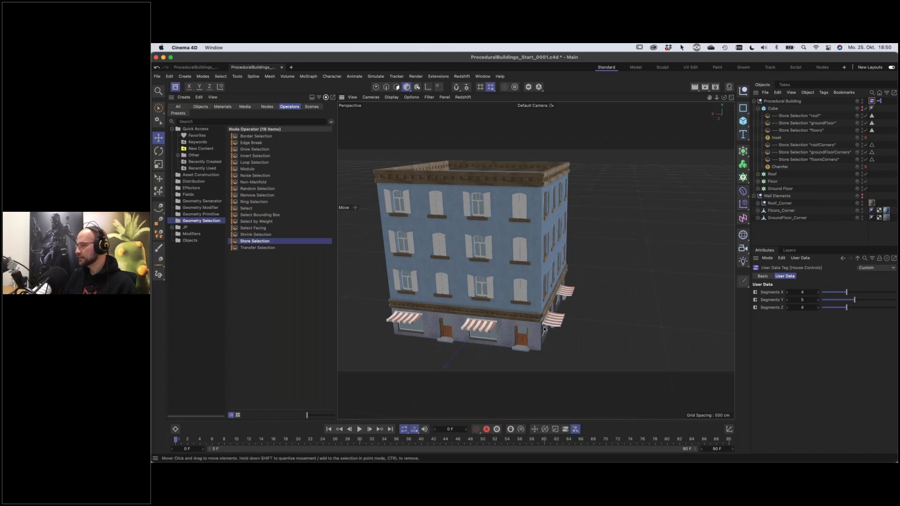
{"action": "scroll", "coordinate": [558, 316], "scroll_direction": "up", "scroll_amount": 10}
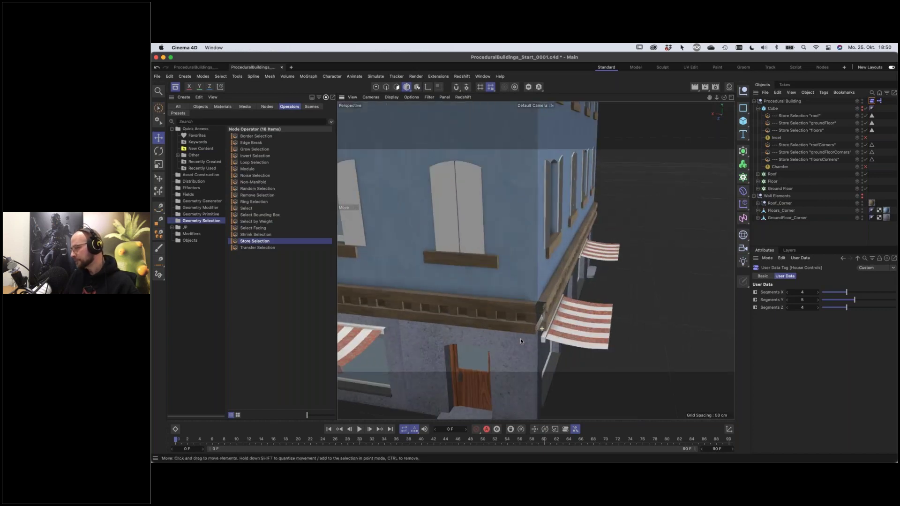
{"action": "scroll", "coordinate": [537, 310], "scroll_direction": "up", "scroll_amount": 10}
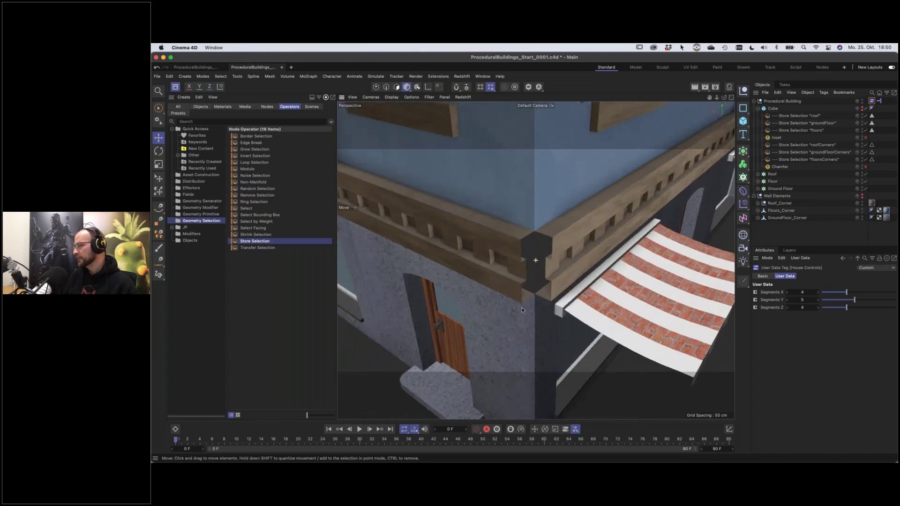
{"action": "left_click_drag", "start_coordinate": [559, 290], "coordinate": [522, 323], "text": "alt"}
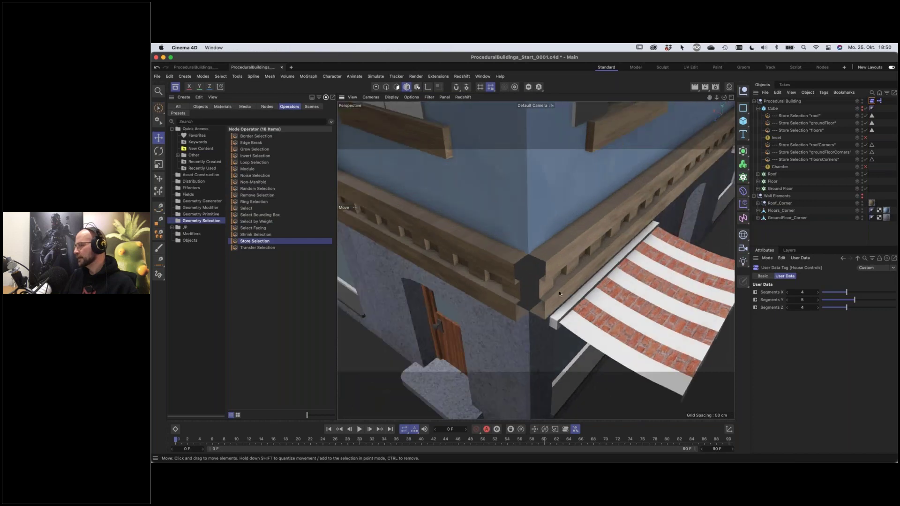
{"action": "scroll", "coordinate": [538, 263], "scroll_direction": "down", "scroll_amount": 10}
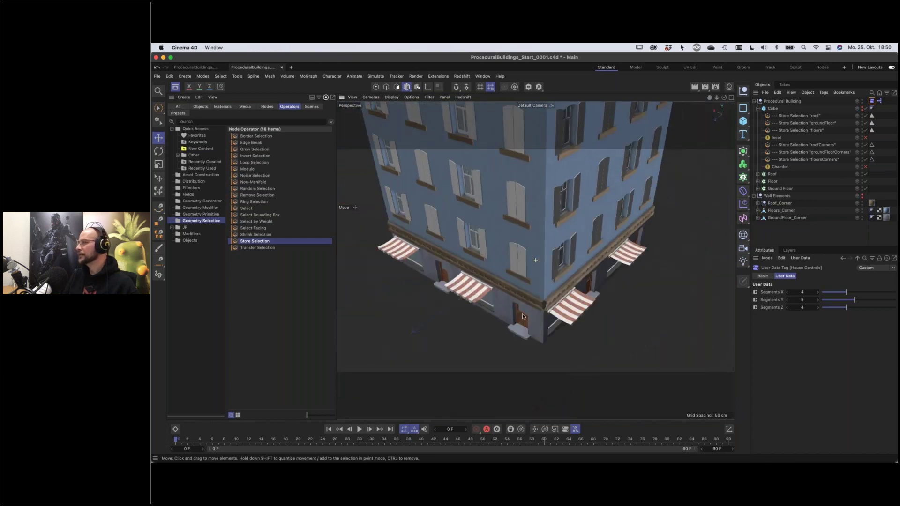
{"action": "left_click_drag", "start_coordinate": [522, 316], "coordinate": [546, 204], "text": "alt"}
{"action": "left_click_drag", "start_coordinate": [546, 317], "coordinate": [553, 264], "text": "alt"}
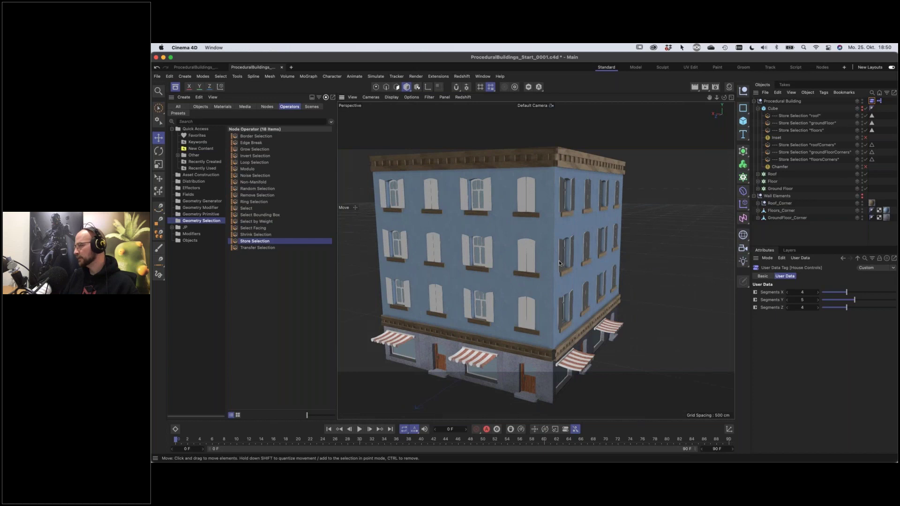
{"action": "left_click_drag", "start_coordinate": [551, 272], "coordinate": [529, 260], "text": "alt"}
{"action": "scroll", "coordinate": [557, 258], "scroll_direction": "up", "scroll_amount": 3}
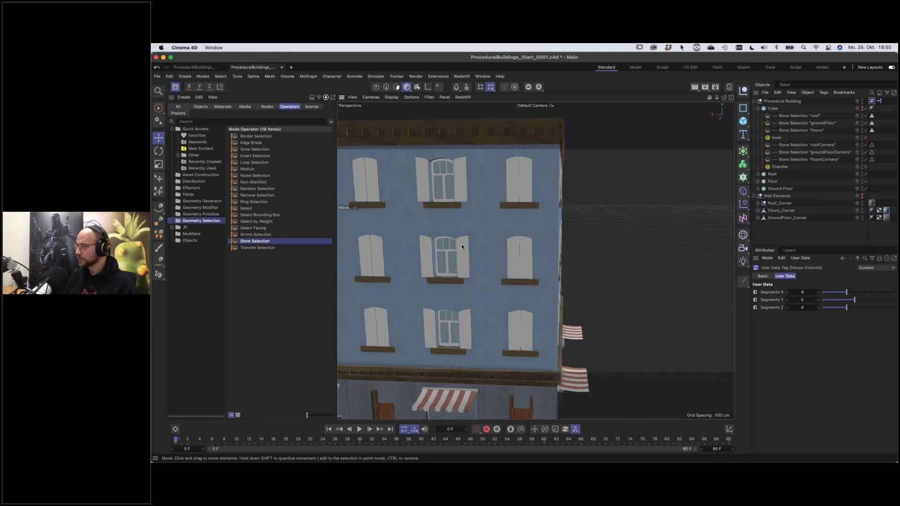
{"action": "scroll", "coordinate": [532, 280], "scroll_direction": "down", "scroll_amount": 5}
{"action": "left_click_drag", "start_coordinate": [509, 288], "coordinate": [550, 260], "text": "alt"}
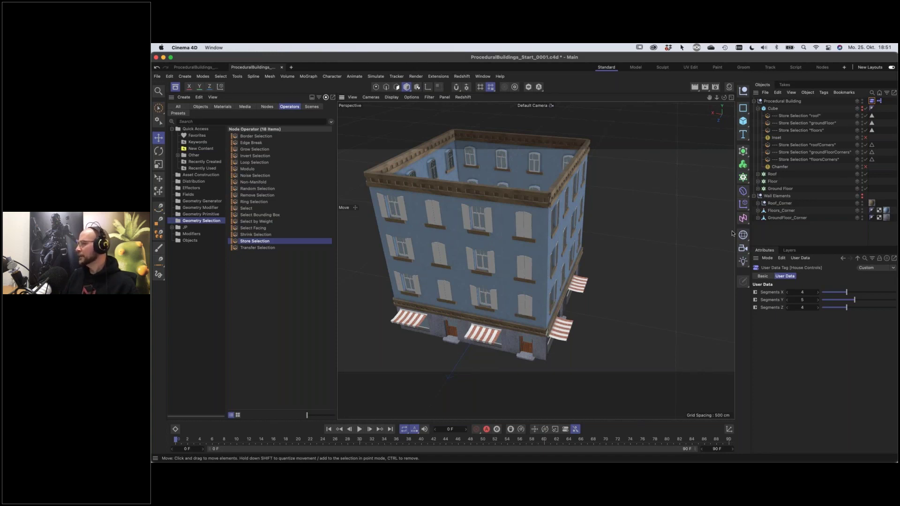
Duplicate the Ground Floor cloner and rename the copy as Ground Floor Corners
{"action": "left_click_drag", "start_coordinate": [774, 191], "coordinate": [779, 196]}
{"action": "double_click", "coordinate": [787, 196]}
{"action": "key", "text": "BackSpace"}
{"action": "key", "text": "BackSpace"}
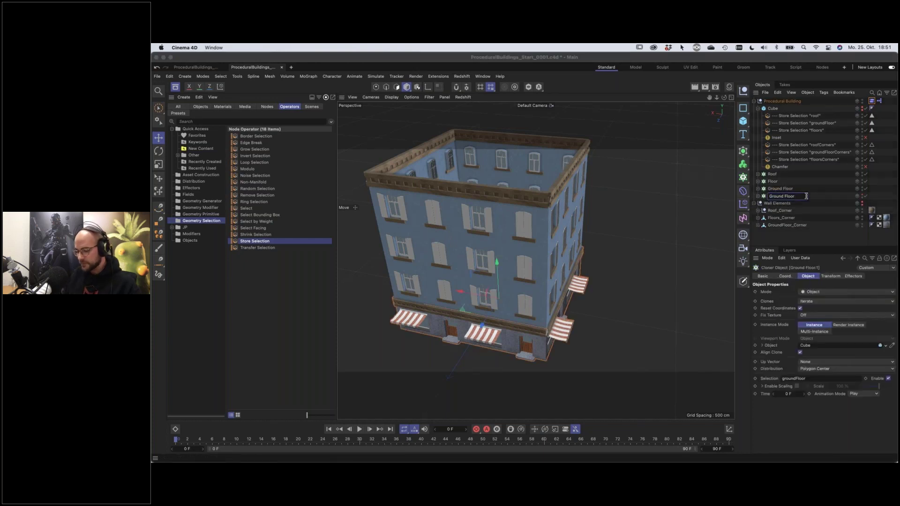
{"action": "type", "text": "Corners"}
{"action": "key", "text": "Return"}
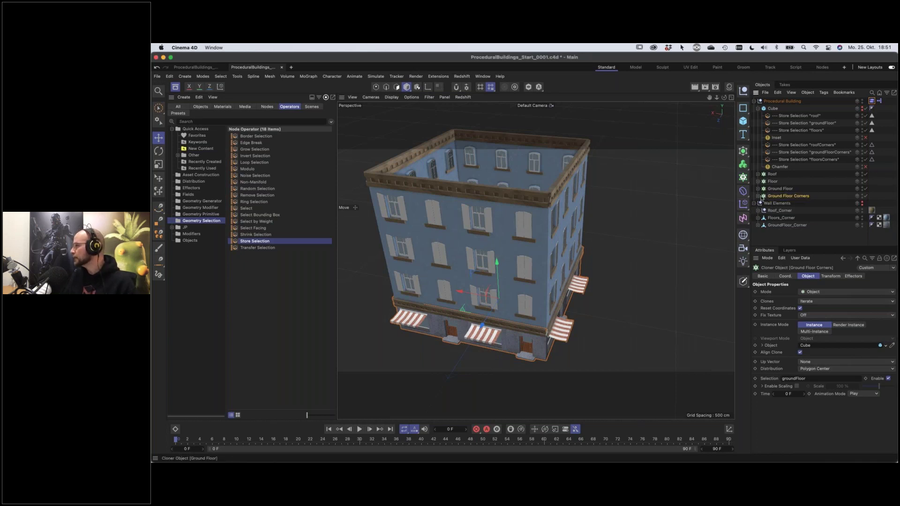
Remove the door from the Ground Floor Corners cloner and distribute its clones on edges, restricted to the groundFloorCorners selection
{"action": "left_click", "coordinate": [758, 195]}
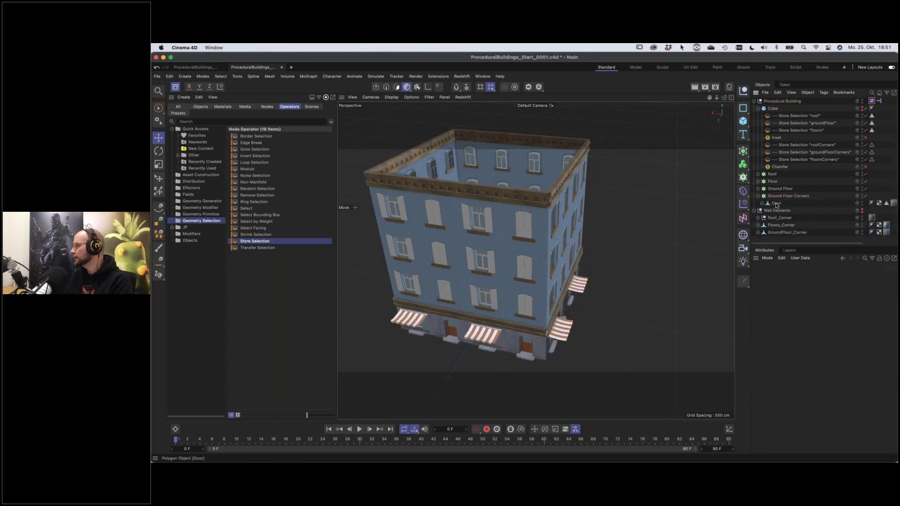
{"action": "left_click", "coordinate": [758, 196]}
{"action": "left_click", "coordinate": [782, 196]}
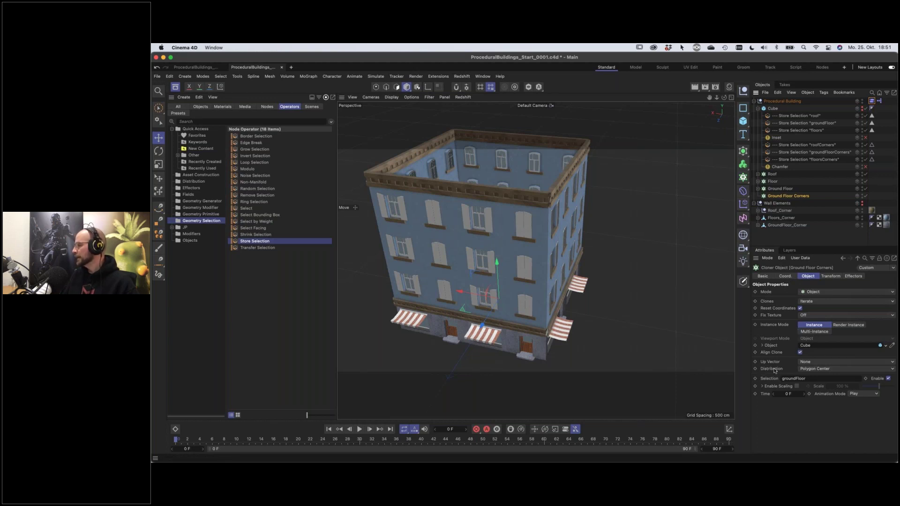
{"action": "left_click", "coordinate": [813, 369]}
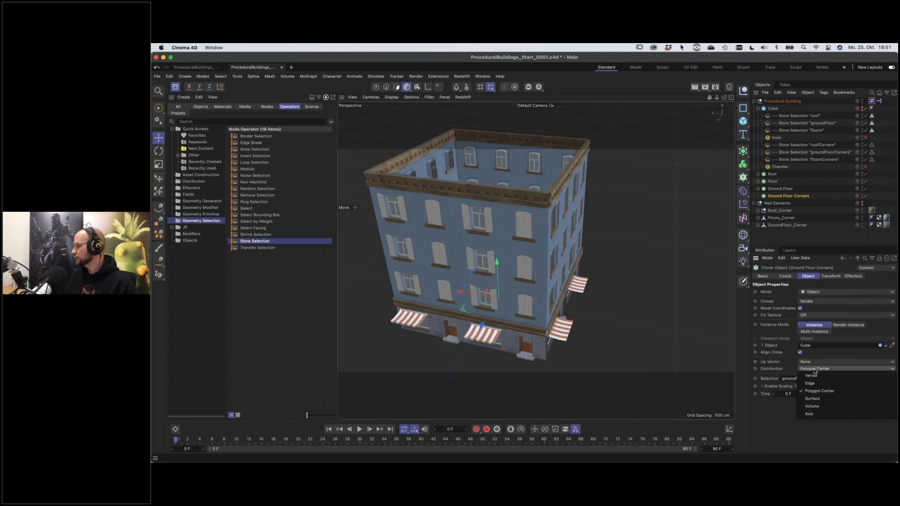
{"action": "left_click", "coordinate": [809, 384]}
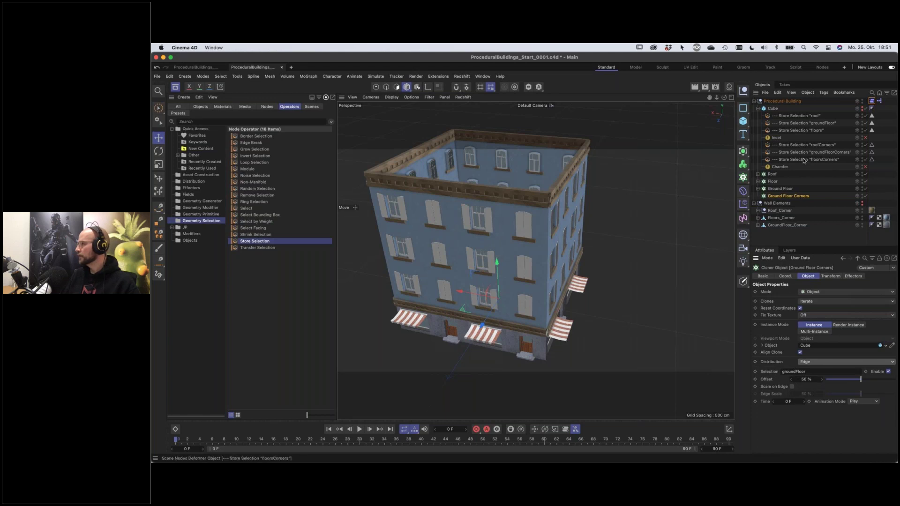
{"action": "left_click_drag", "start_coordinate": [871, 152], "coordinate": [796, 373]}
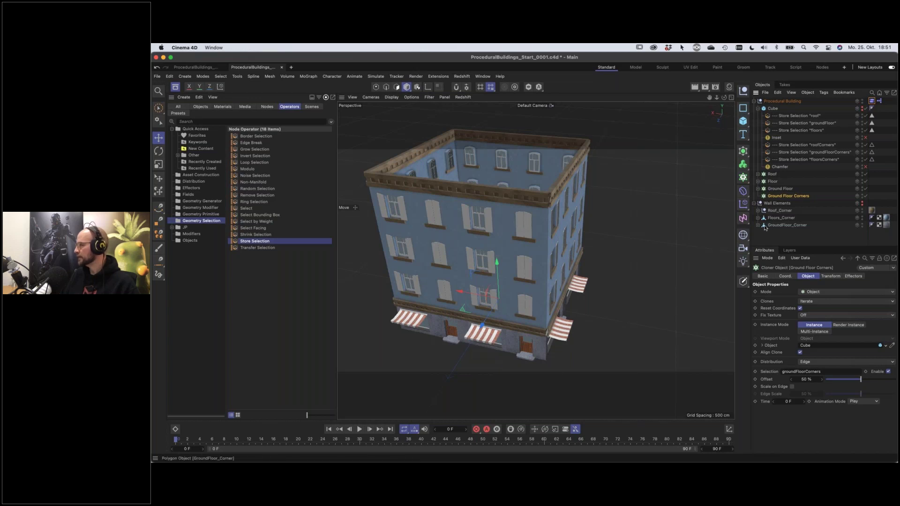
Make the GroundFloor_Corner element a child of the Ground Floor Corners cloner and check its orientation at the building's corner
{"action": "left_click_drag", "start_coordinate": [781, 225], "coordinate": [776, 197]}
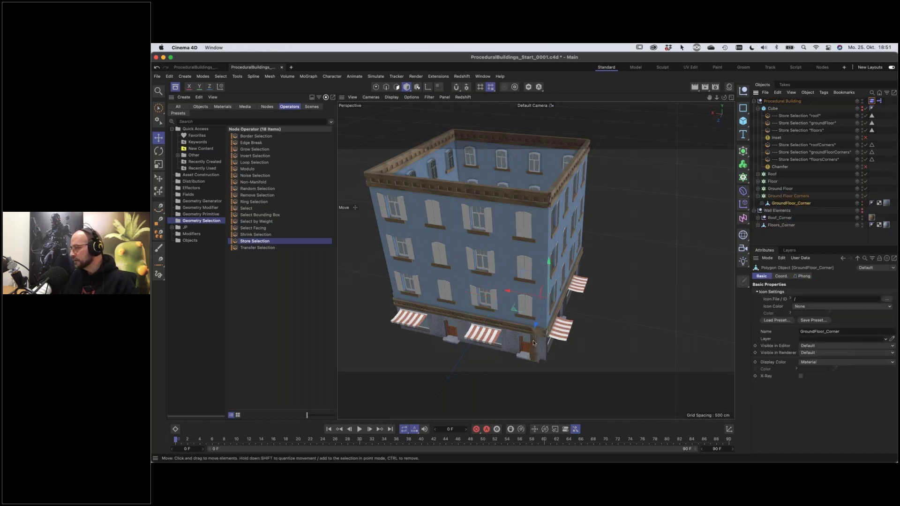
{"action": "left_click_drag", "start_coordinate": [536, 342], "coordinate": [518, 230], "text": "alt"}
{"action": "scroll", "coordinate": [539, 349], "scroll_direction": "up", "scroll_amount": 6}
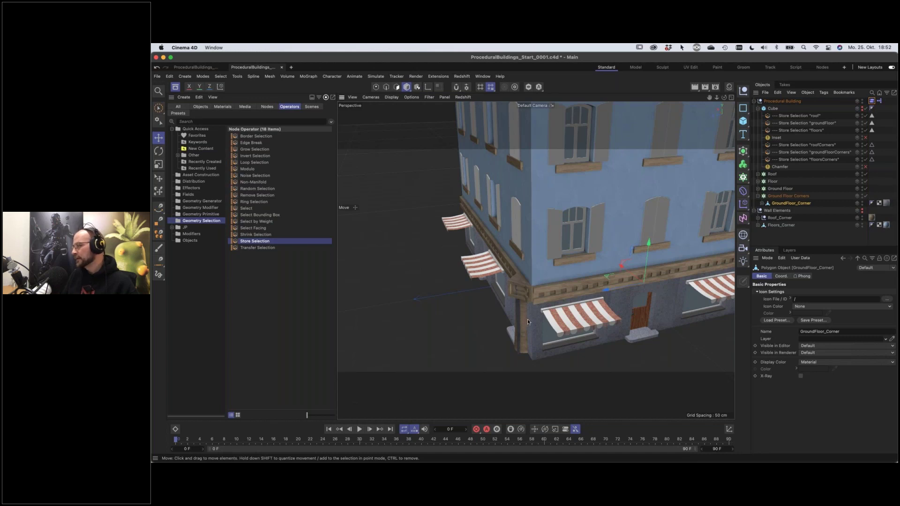
{"action": "mouse_move", "coordinate": [527, 319]}
{"action": "left_mouse_down", "text": "alt"}
{"action": "mouse_move", "coordinate": [564, 344]}
{"action": "mouse_move", "coordinate": [535, 357]}
{"action": "mouse_move", "coordinate": [538, 328]}
{"action": "left_mouse_up", "text": "alt"}
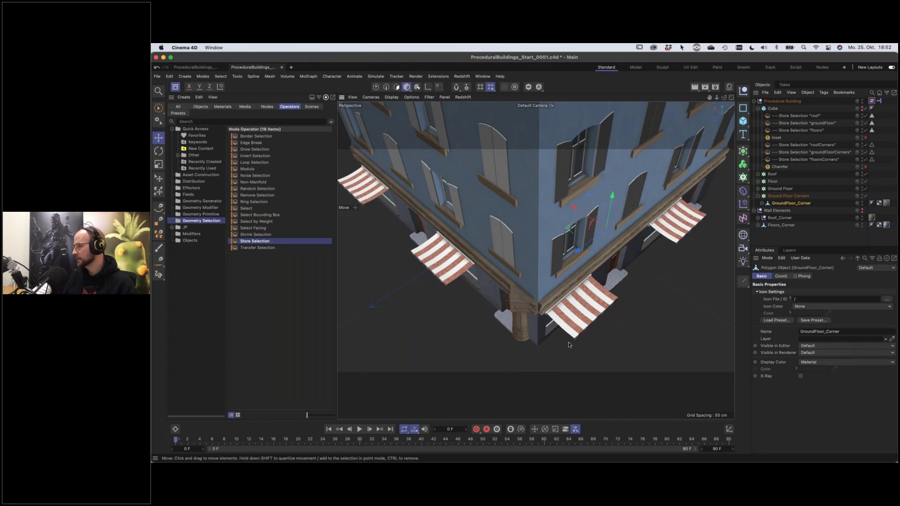
Try a 45° heading rotation for the Ground Floor Corners clones and set it to 135° instead
{"action": "left_click", "coordinate": [772, 196]}
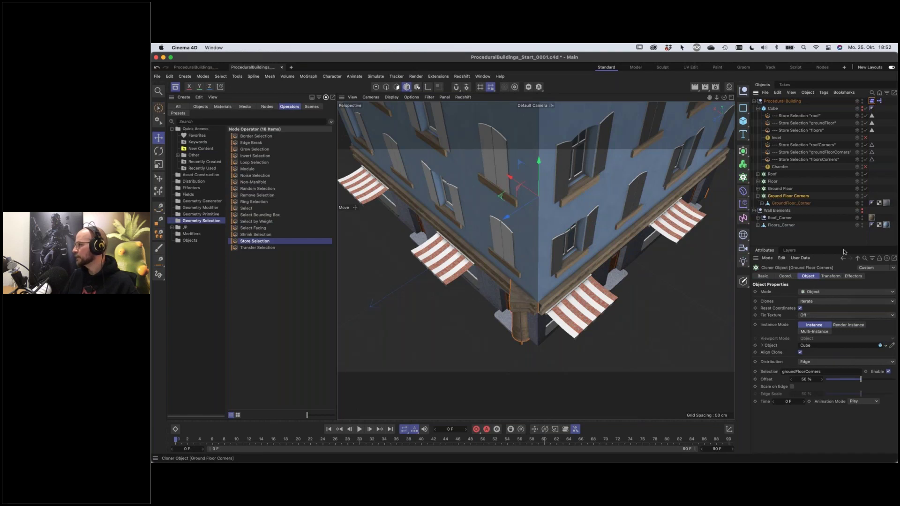
{"action": "left_click", "coordinate": [830, 276]}
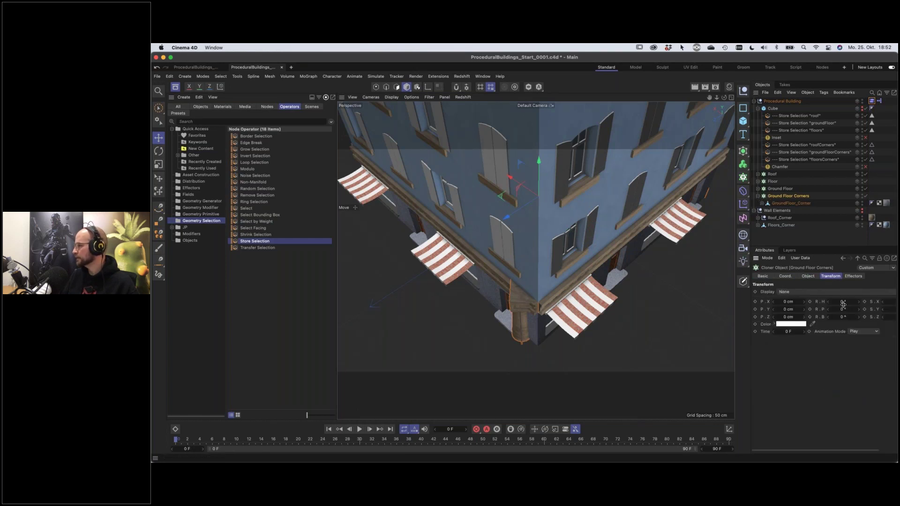
{"action": "left_click_drag", "start_coordinate": [844, 302], "coordinate": [842, 301]}
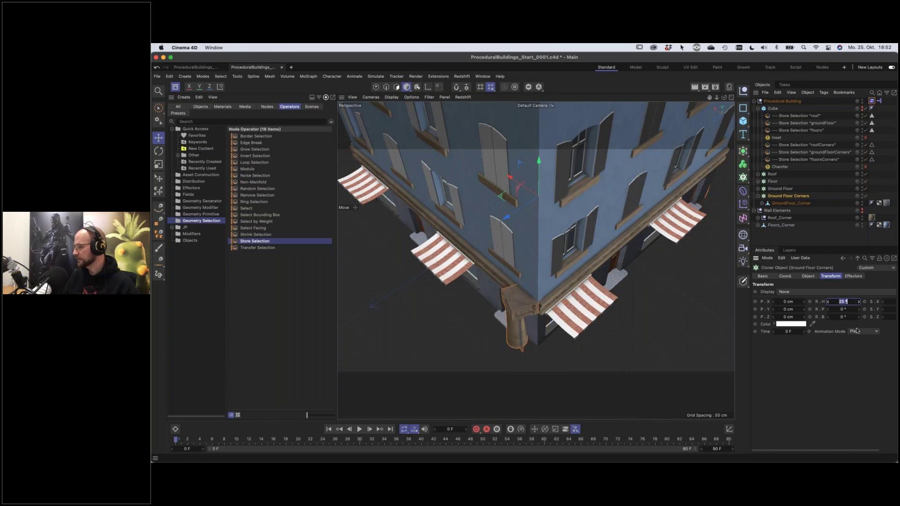
{"action": "key", "text": "Return"}
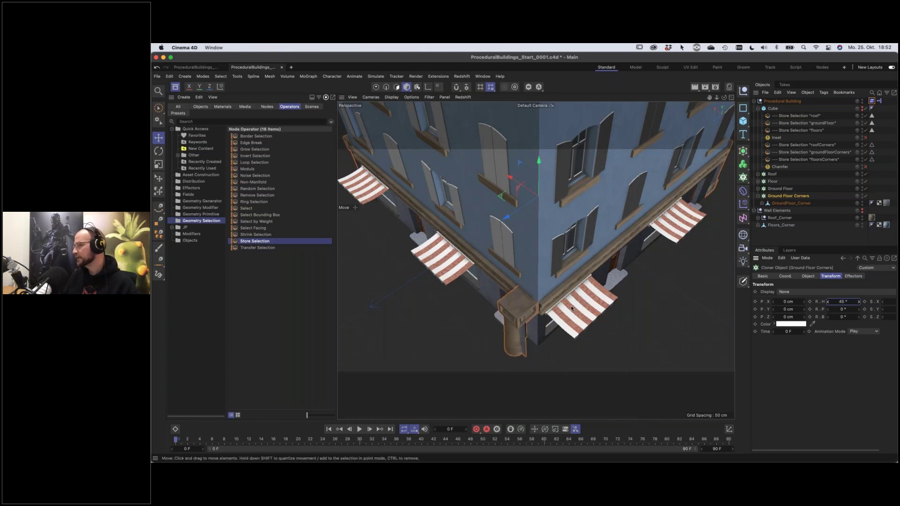
{"action": "left_click_drag", "start_coordinate": [527, 304], "coordinate": [581, 291], "text": "alt"}
{"action": "left_click", "coordinate": [846, 302]}
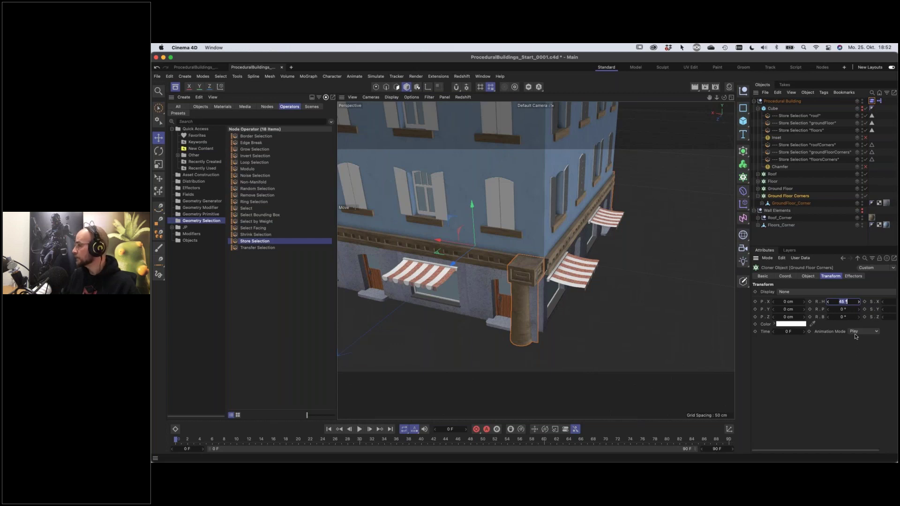
{"action": "type", "text": "135"}
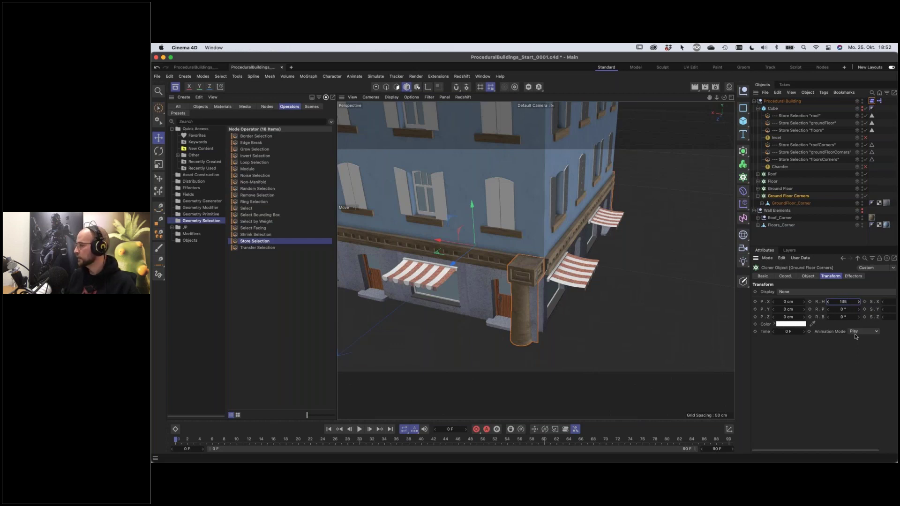
{"action": "key", "text": "Return"}
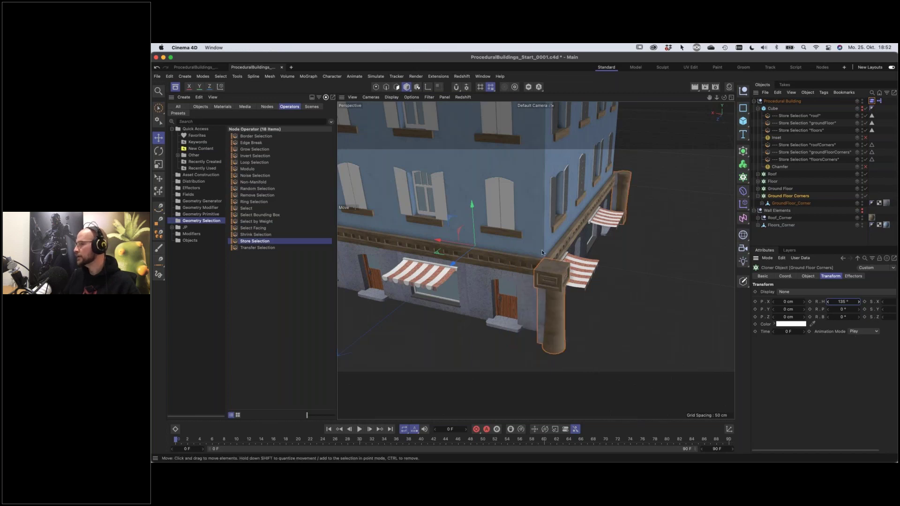
Examine how the rotated ground floor corner columns meet the adjoining walls and cornice around the building
{"action": "left_click_drag", "start_coordinate": [545, 300], "coordinate": [589, 265], "text": "alt"}
{"action": "left_click_drag", "start_coordinate": [660, 271], "coordinate": [670, 238], "text": "alt"}
{"action": "scroll", "coordinate": [655, 270], "scroll_direction": "up", "scroll_amount": 2}
{"action": "scroll", "coordinate": [656, 272], "scroll_direction": "up", "scroll_amount": 5}
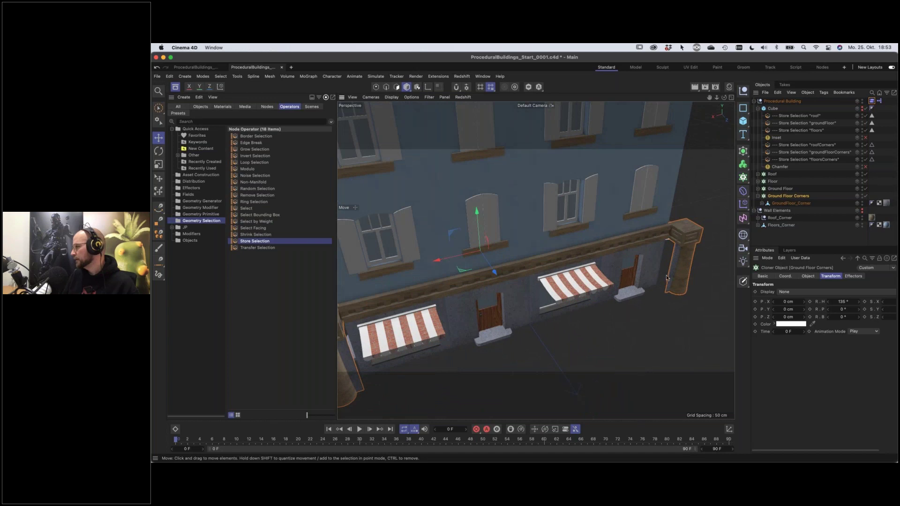
{"action": "scroll", "coordinate": [609, 305], "scroll_direction": "up", "scroll_amount": 8}
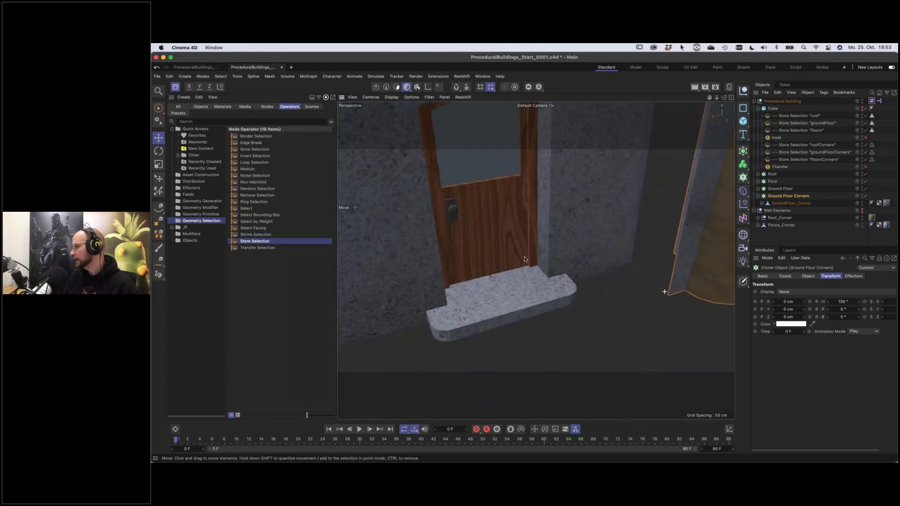
{"action": "left_click_drag", "start_coordinate": [621, 279], "coordinate": [617, 265], "text": "alt"}
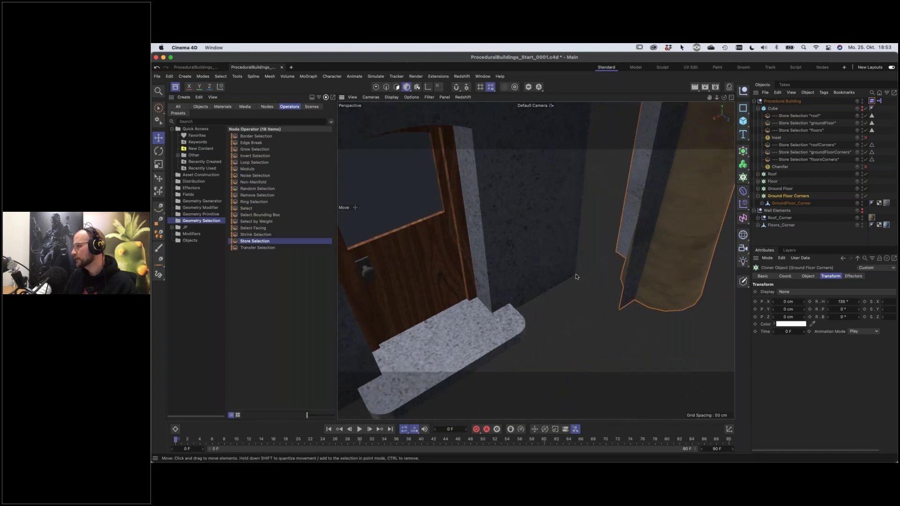
{"action": "scroll", "coordinate": [575, 285], "scroll_direction": "down", "scroll_amount": 8}
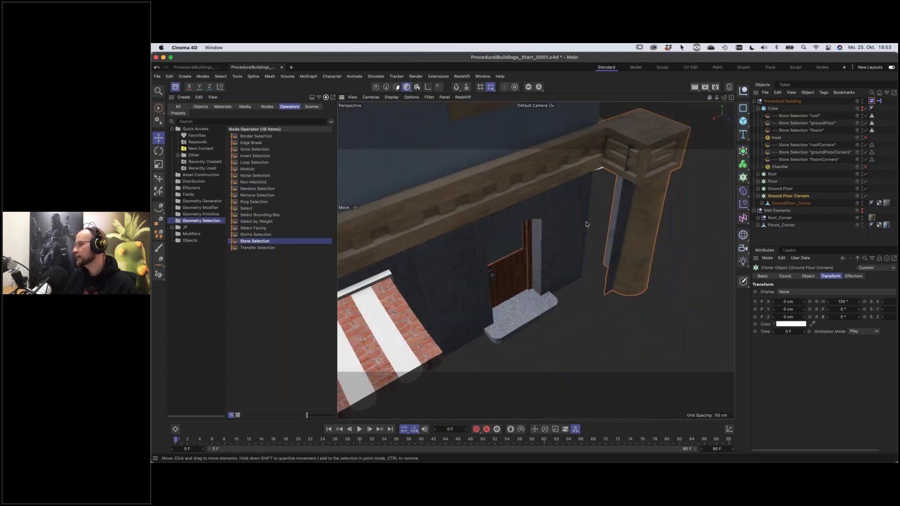
{"action": "left_click_drag", "start_coordinate": [581, 214], "coordinate": [597, 221], "text": "alt"}
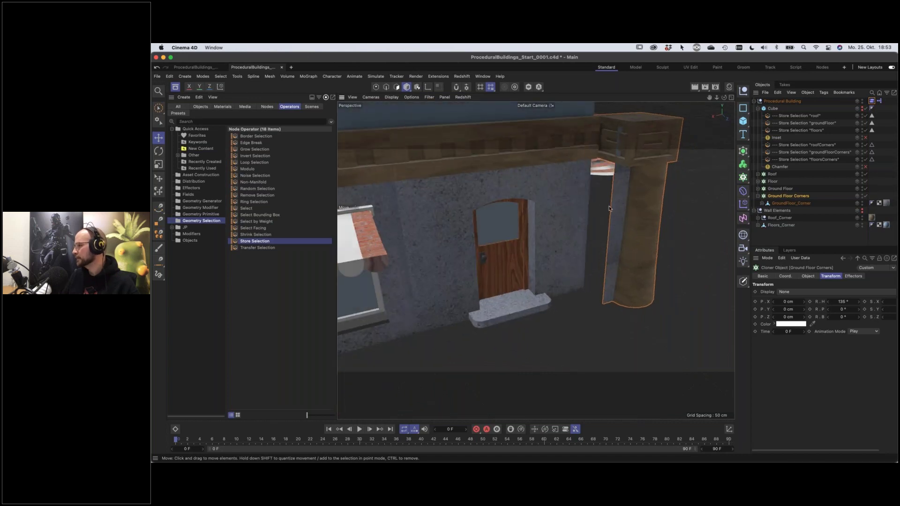
{"action": "scroll", "coordinate": [502, 232], "scroll_direction": "down", "scroll_amount": 10}
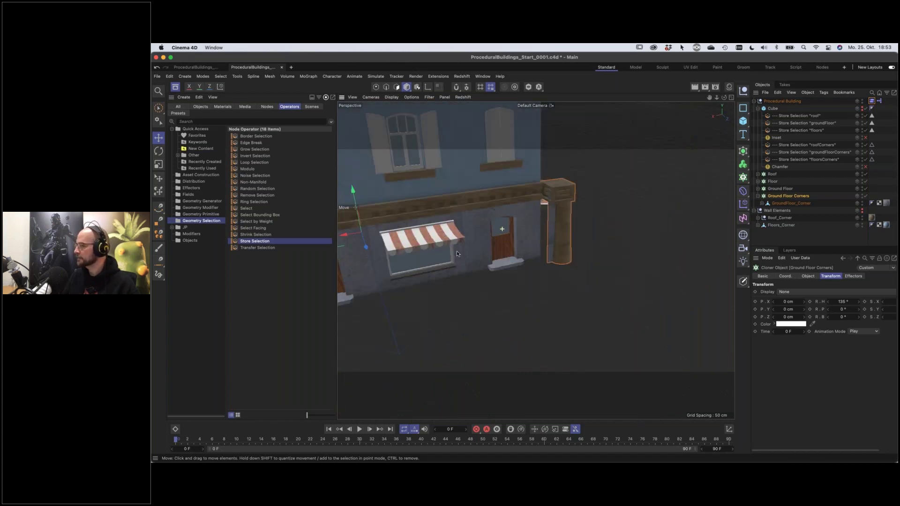
{"action": "left_click_drag", "start_coordinate": [463, 248], "coordinate": [482, 269], "text": "alt"}
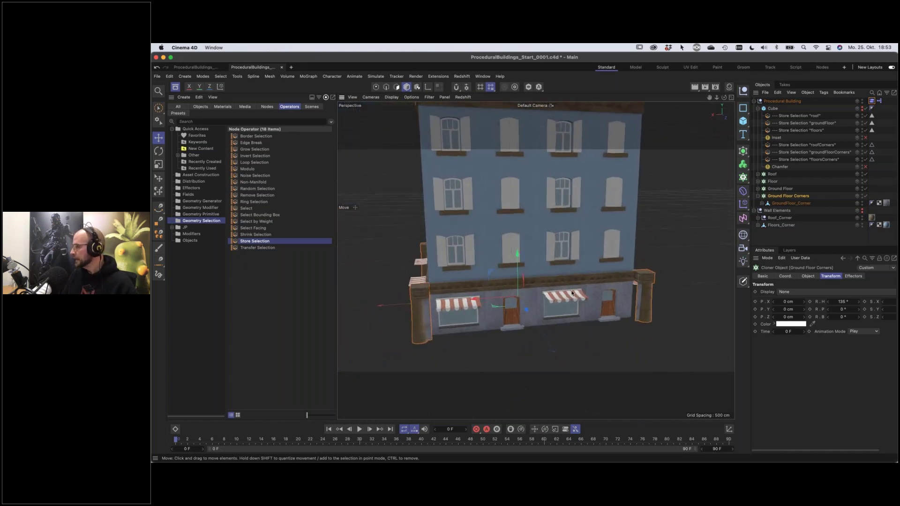
Duplicate the Ground Floor Corners cloner
{"action": "left_click", "coordinate": [757, 195]}
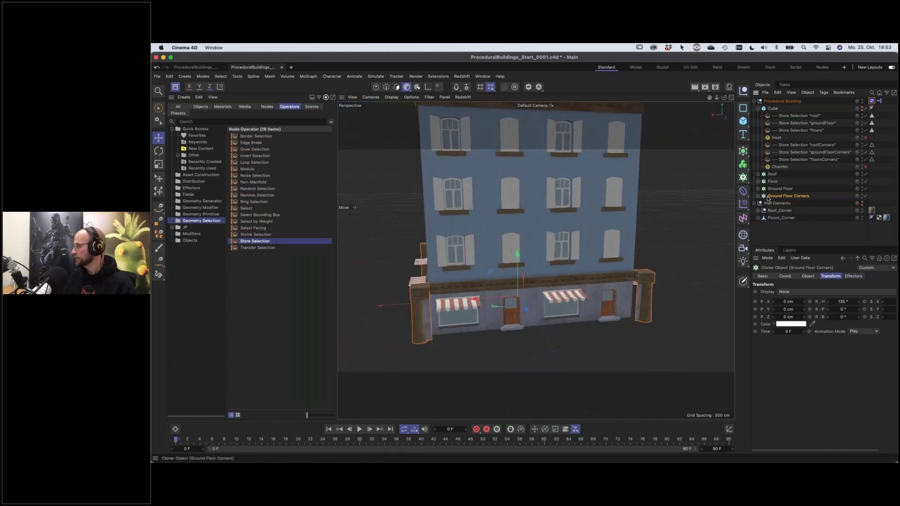
{"action": "key", "text": "super+c"}
{"action": "key", "text": "super+v"}
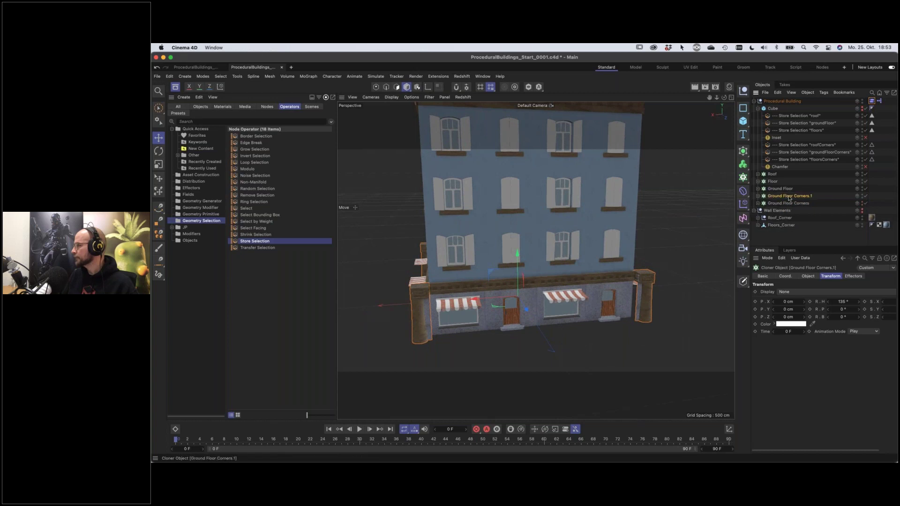
Rename the Floor cloner as Floors and the duplicated corner cloner as Floors Corners
{"action": "double_click", "coordinate": [774, 182]}
{"action": "type", "text": "s"}
{"action": "key", "text": "Return"}
{"action": "left_click", "coordinate": [789, 196]}
{"action": "double_click", "coordinate": [789, 197]}
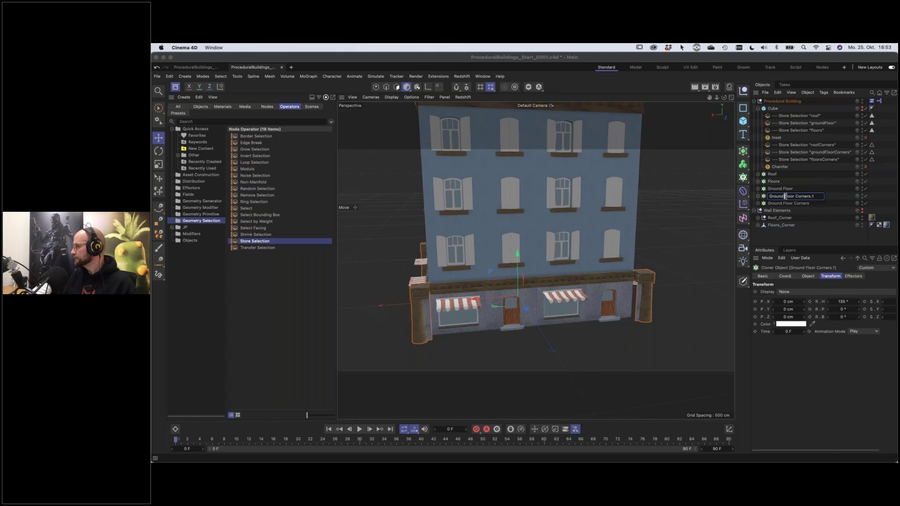
{"action": "type", "text": "Floors"}
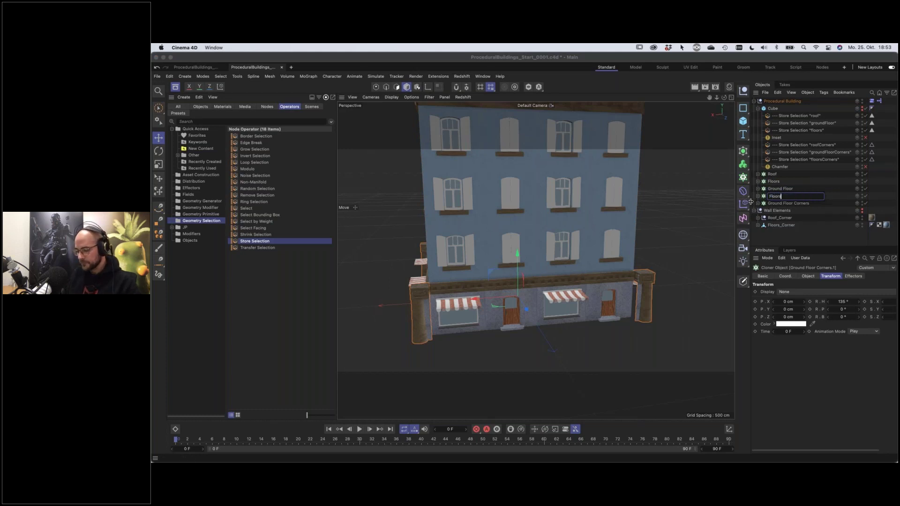
{"action": "type", "text": " Corner"}
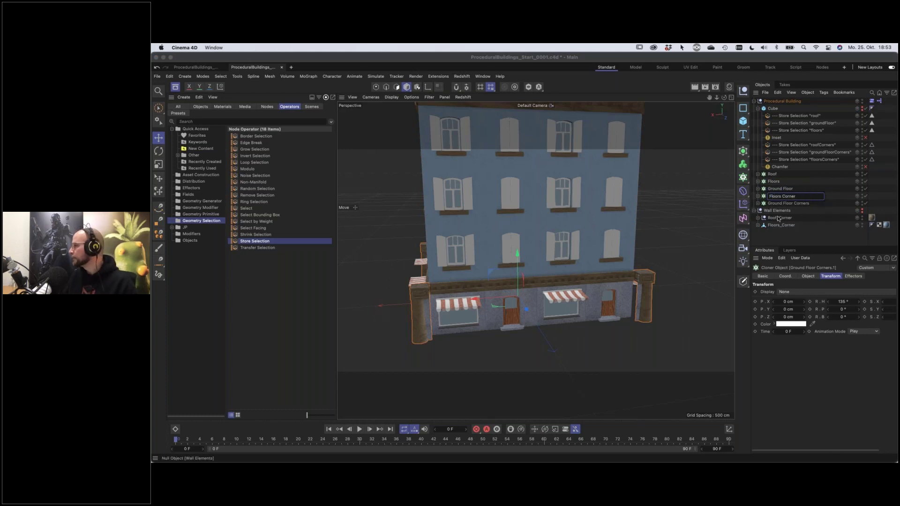
{"action": "key", "text": "Return"}
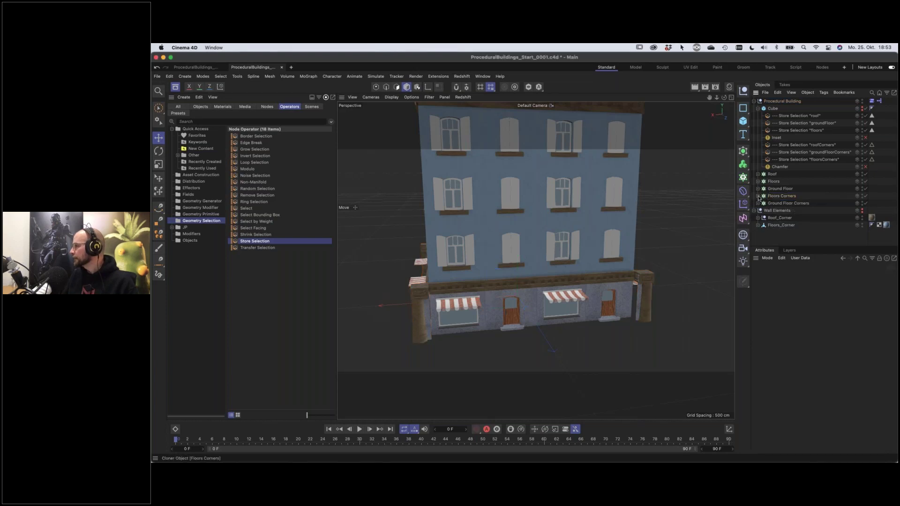
Replace the ground floor corner element inside the Floors Corners cloner with the Floors_Corner element
{"action": "left_click", "coordinate": [758, 196]}
{"action": "left_click", "coordinate": [773, 203]}
{"action": "left_click", "coordinate": [758, 196]}
{"action": "left_click_drag", "start_coordinate": [778, 225], "coordinate": [784, 202]}
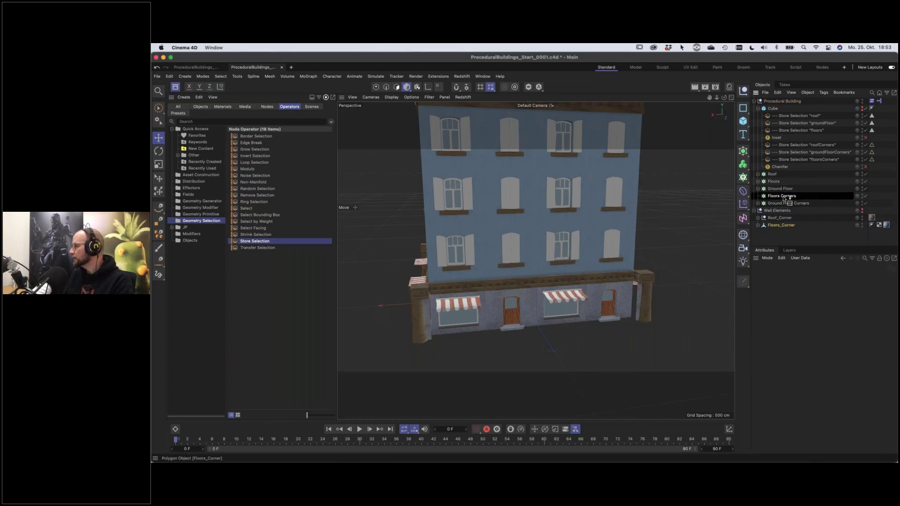
{"action": "left_click", "coordinate": [757, 196]}
Restrict the Floors Corners cloner to the floorsCorners selection and check the corner columns on the upper floors
{"action": "left_click", "coordinate": [772, 196]}
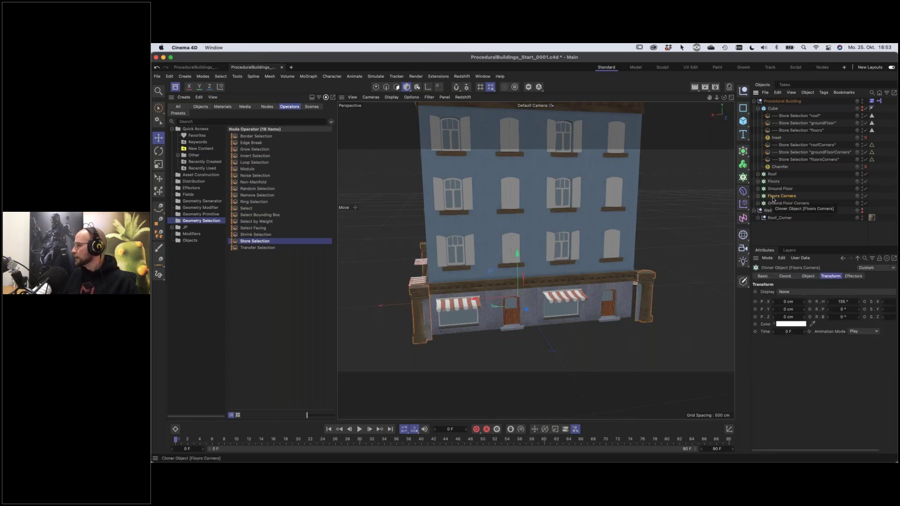
{"action": "left_click", "coordinate": [808, 277]}
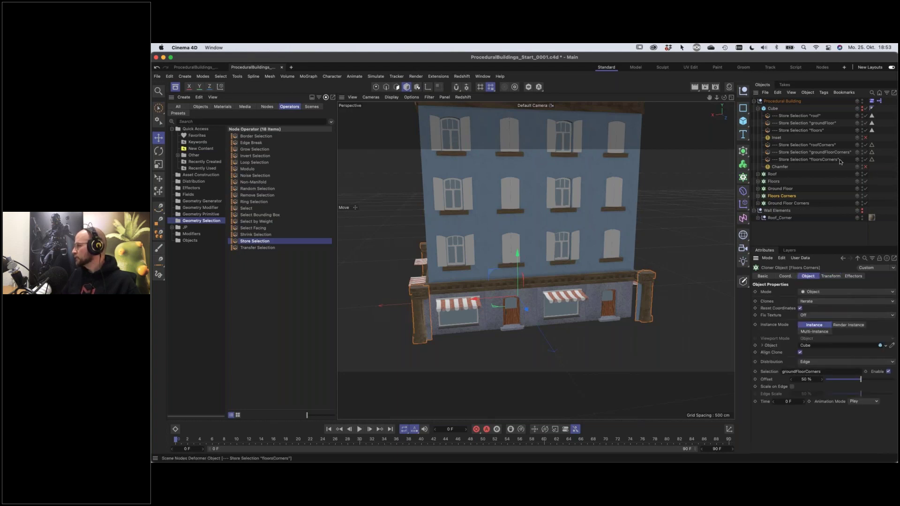
{"action": "left_click_drag", "start_coordinate": [872, 159], "coordinate": [821, 374]}
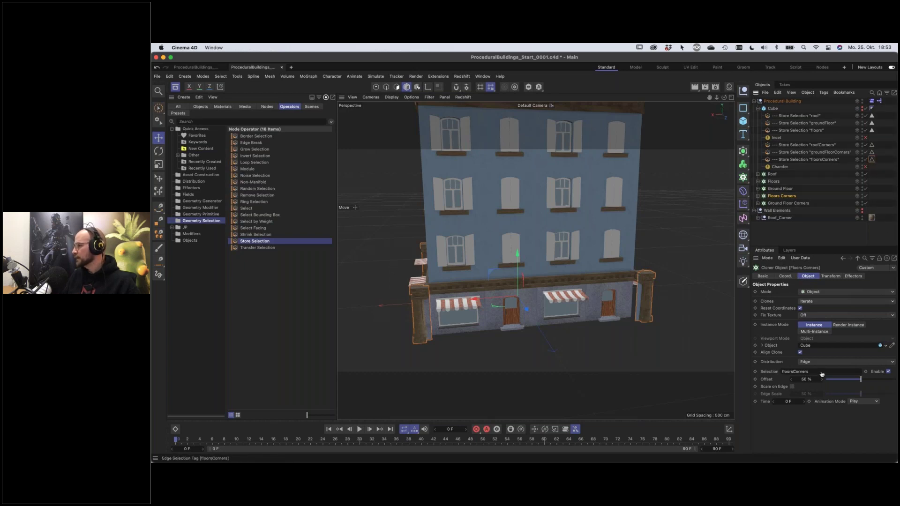
{"action": "mouse_move", "coordinate": [600, 265]}
{"action": "left_mouse_down", "text": "alt"}
{"action": "mouse_move", "coordinate": [572, 235]}
{"action": "mouse_move", "coordinate": [581, 272]}
{"action": "mouse_move", "coordinate": [588, 258]}
{"action": "mouse_move", "coordinate": [617, 263]}
{"action": "left_mouse_up", "text": "alt"}
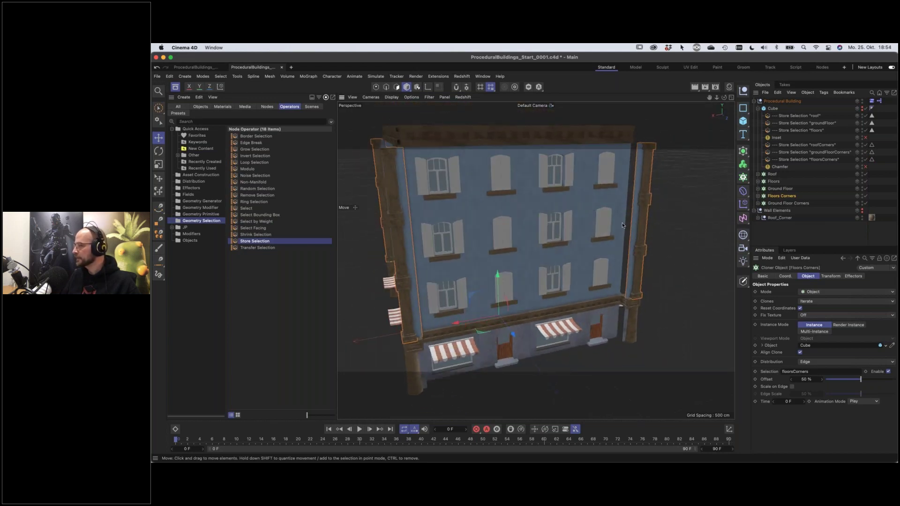
{"action": "left_click_drag", "start_coordinate": [630, 223], "coordinate": [569, 252], "text": "alt"}
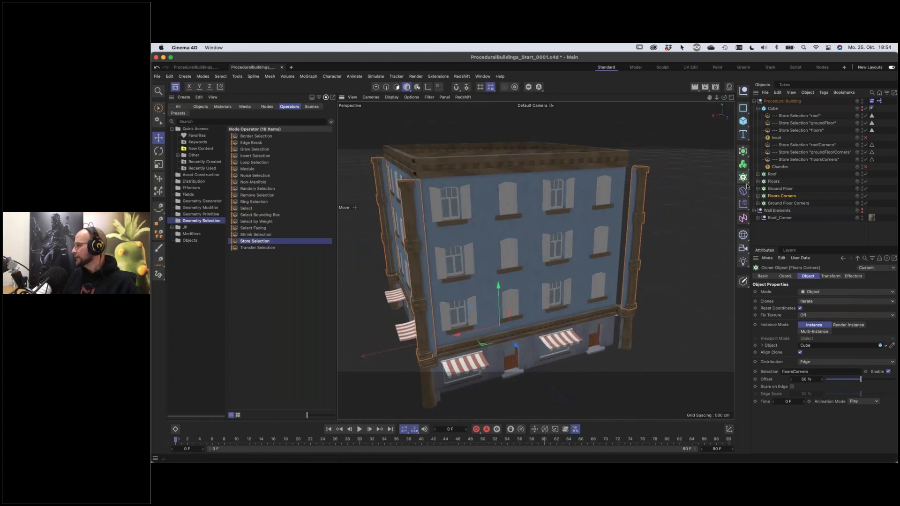
Duplicate the Floors Corners cloner and rename the copy as Roof Corners
{"action": "left_click_drag", "start_coordinate": [765, 197], "coordinate": [780, 199], "text": "ctrl"}
{"action": "double_click", "coordinate": [781, 196]}
{"action": "double_click", "coordinate": [774, 196]}
{"action": "type", "text": "Roof"}
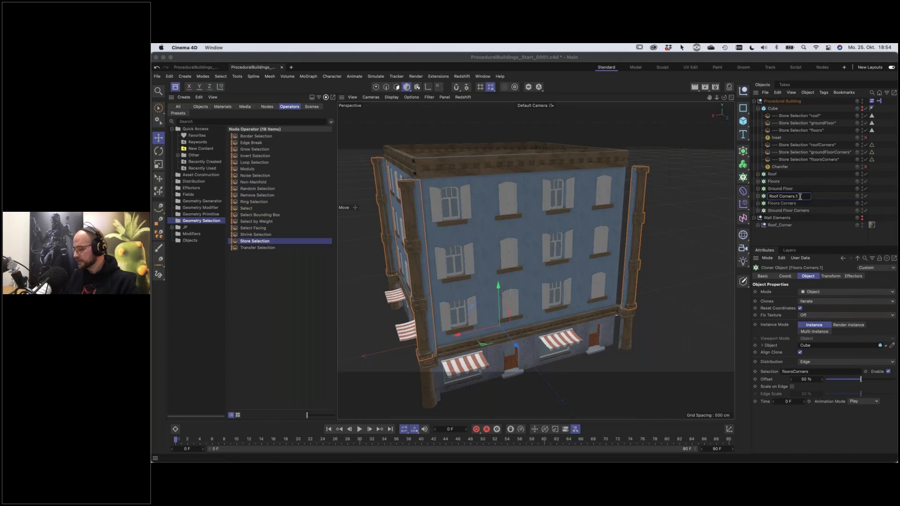
{"action": "key", "text": "BackSpace"}
{"action": "key", "text": "BackSpace"}
{"action": "key", "text": "Return"}
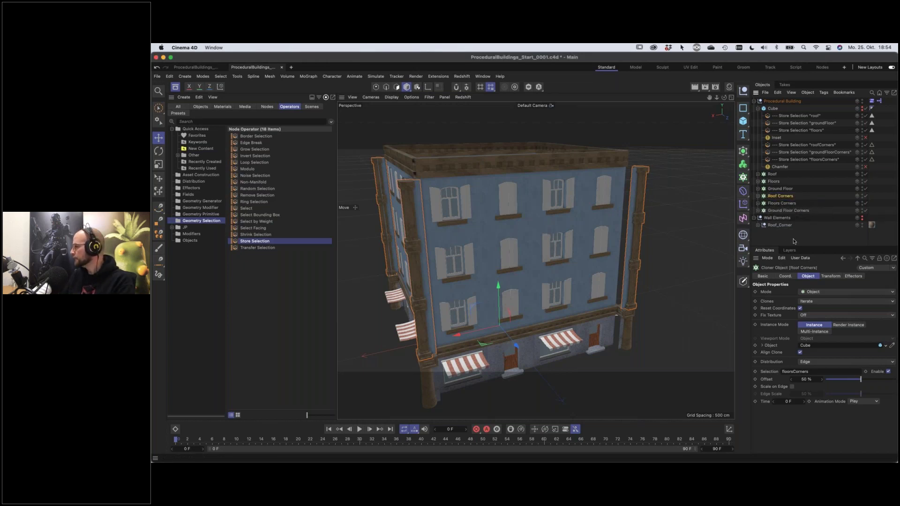
Replace the Floors_Corner element inside the Roof Corners cloner with the Roof_Corner element
{"action": "left_click", "coordinate": [757, 196]}
{"action": "left_click", "coordinate": [774, 204]}
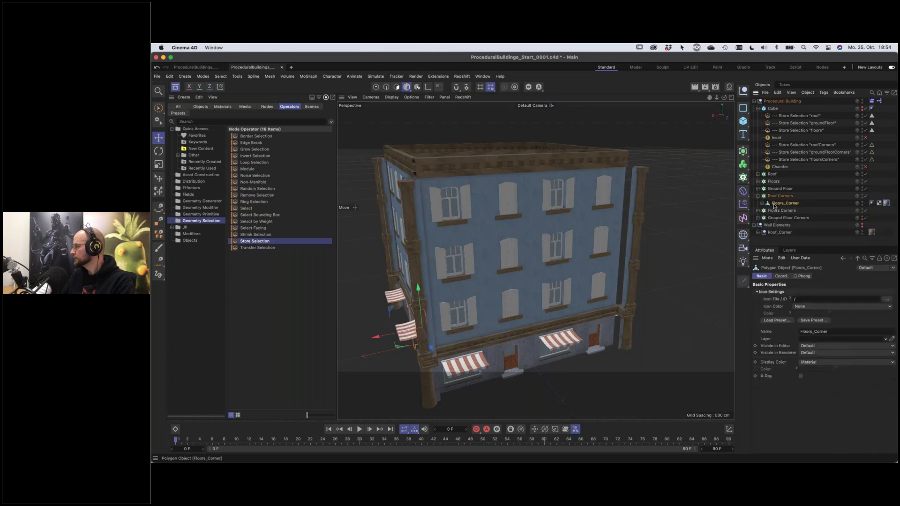
{"action": "key", "text": "Delete"}
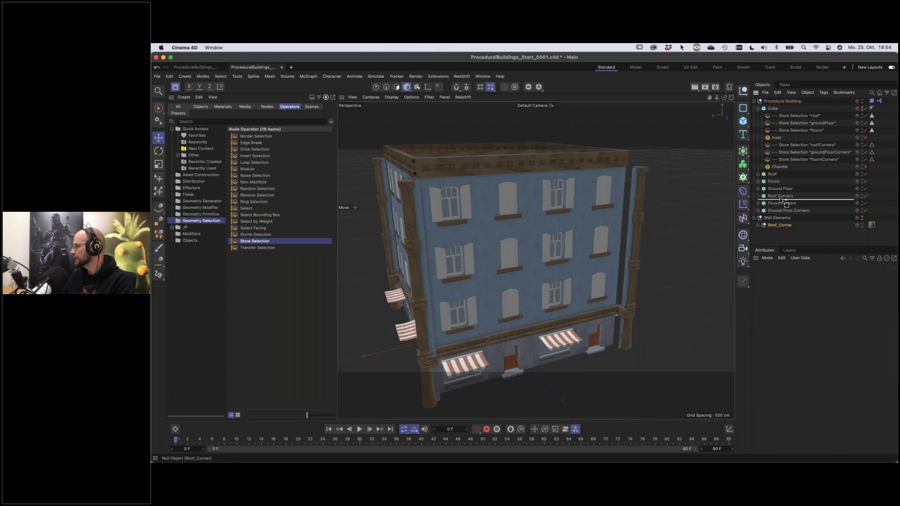
{"action": "left_click_drag", "start_coordinate": [781, 199], "coordinate": [781, 199]}
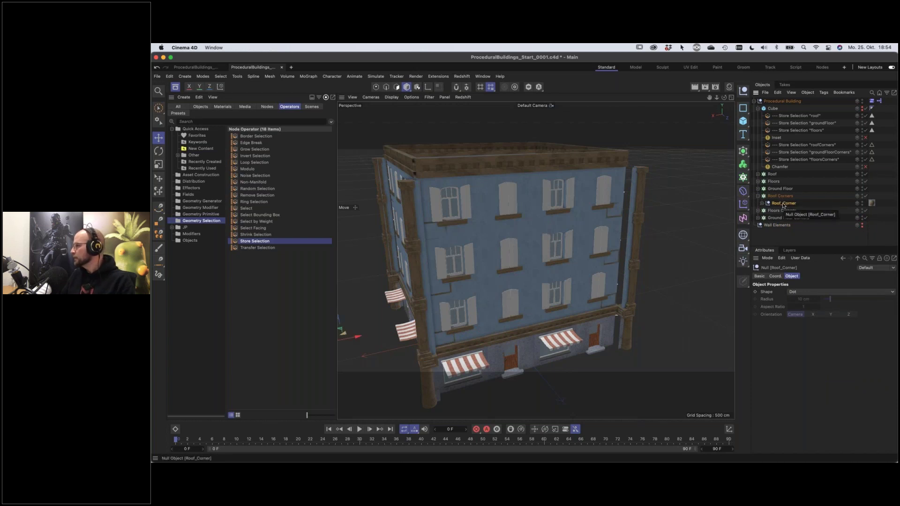
{"action": "left_click", "coordinate": [757, 196]}
Add 180° to the heading rotation of the Roof Corners clones, setting it to 315°
{"action": "left_click", "coordinate": [781, 196]}
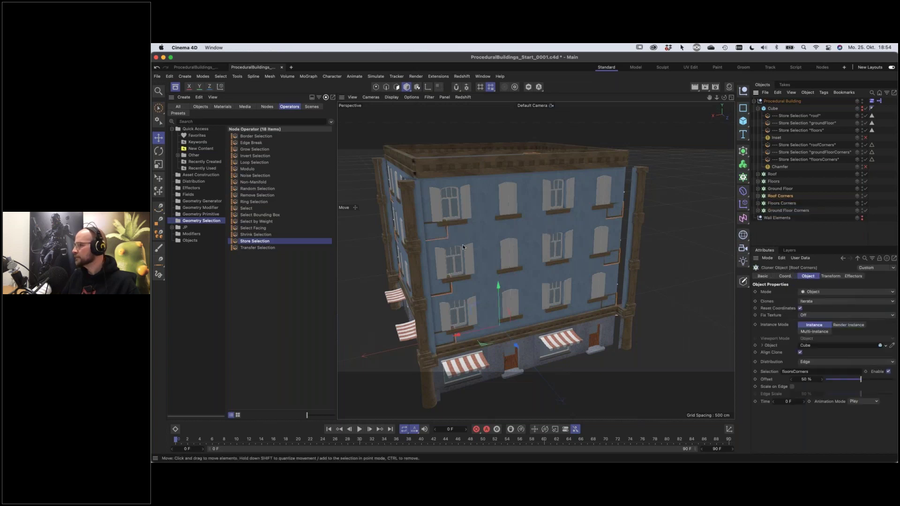
{"action": "mouse_move", "coordinate": [453, 243]}
{"action": "left_mouse_down", "text": "alt"}
{"action": "mouse_move", "coordinate": [425, 244]}
{"action": "mouse_move", "coordinate": [462, 257]}
{"action": "left_mouse_up", "text": "alt"}
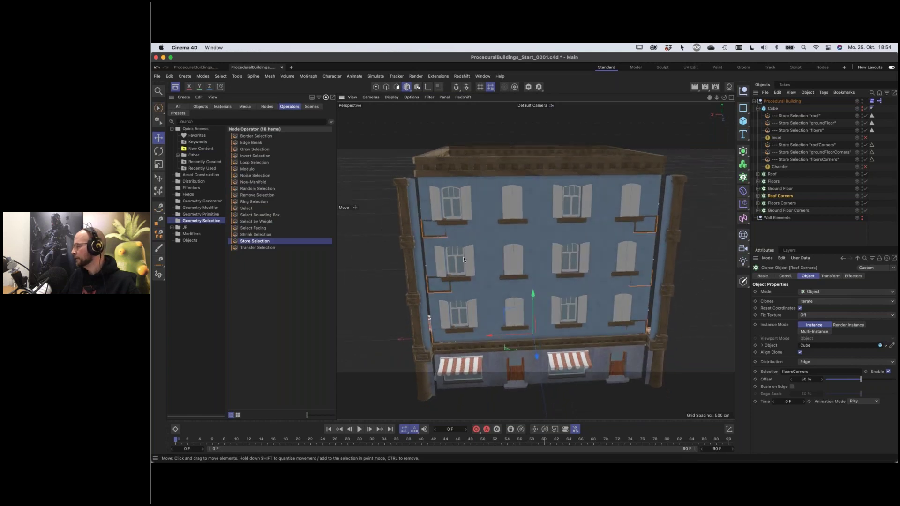
{"action": "left_click", "coordinate": [832, 276]}
{"action": "left_click", "coordinate": [852, 302]}
{"action": "type", "text": "+180"}
{"action": "key", "text": "Return"}
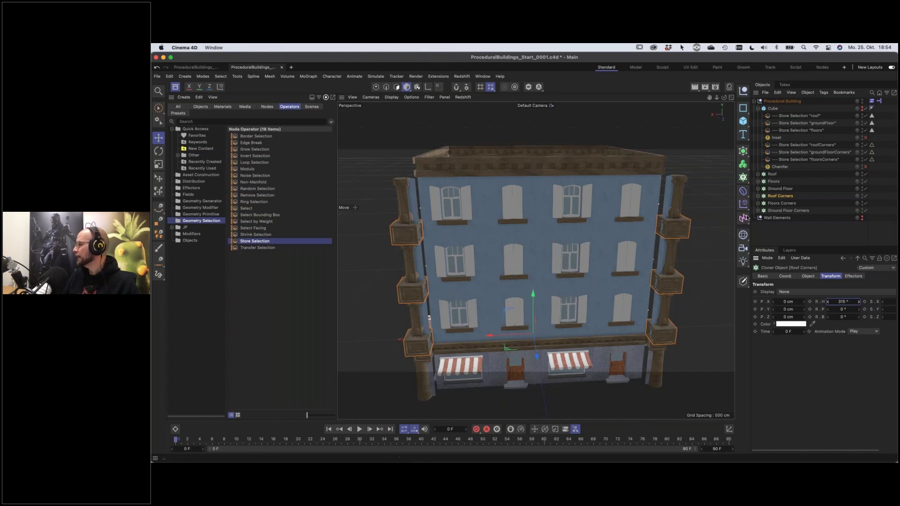
Restrict the Roof Corners cloner to the roofCorners selection and check the corner pieces around the roof
{"action": "left_click", "coordinate": [807, 275]}
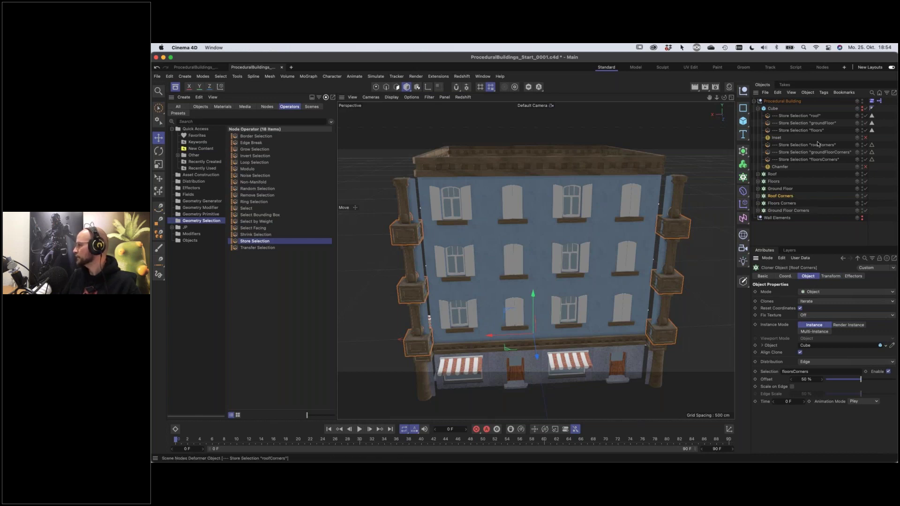
{"action": "left_click_drag", "start_coordinate": [872, 144], "coordinate": [812, 374]}
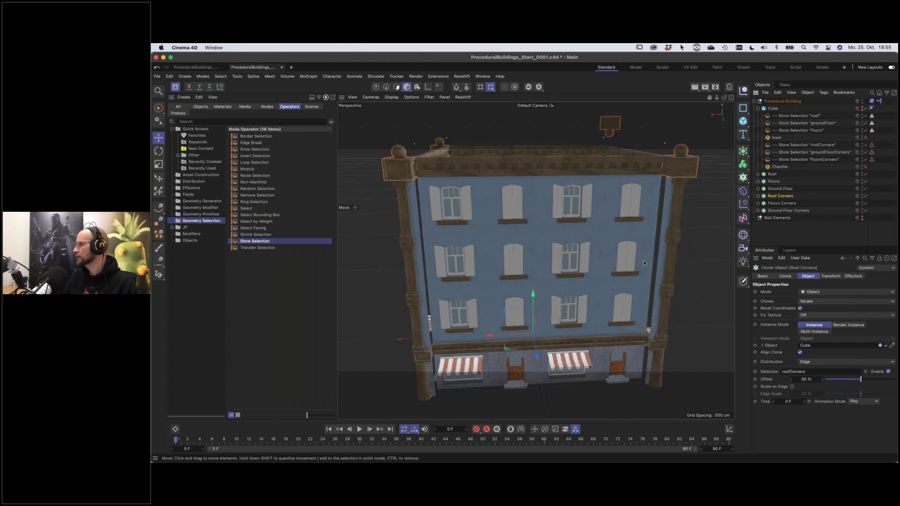
{"action": "left_click_drag", "start_coordinate": [596, 269], "coordinate": [606, 272], "text": "alt"}
{"action": "left_click_drag", "start_coordinate": [643, 233], "coordinate": [574, 298], "text": "alt"}
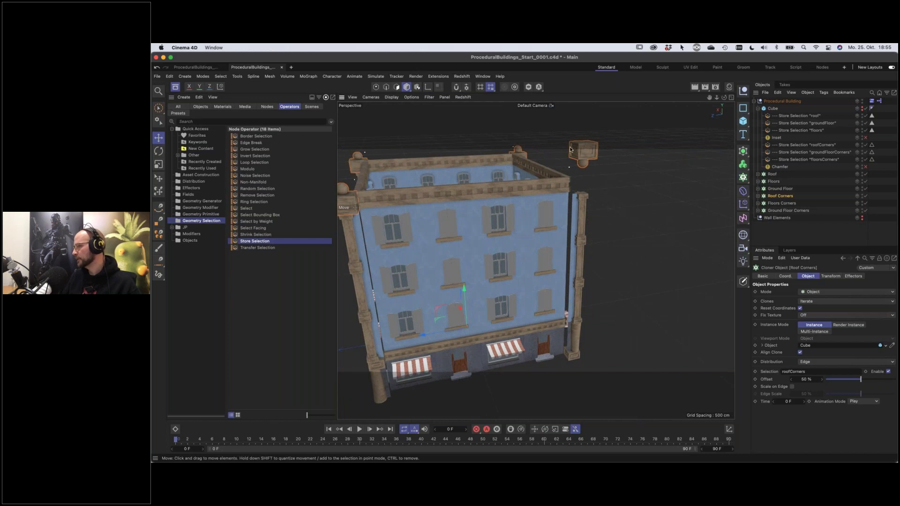
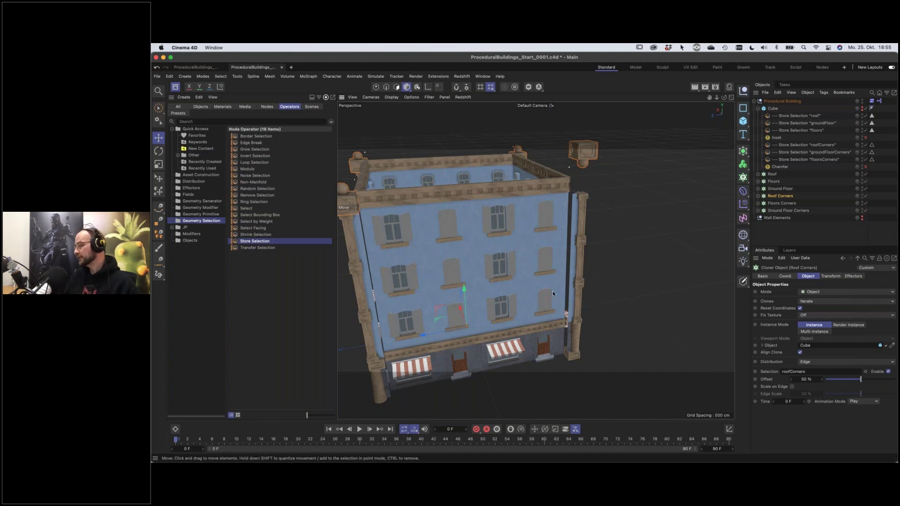
{"action": "left_click_drag", "start_coordinate": [552, 293], "coordinate": [532, 314], "text": "alt"}
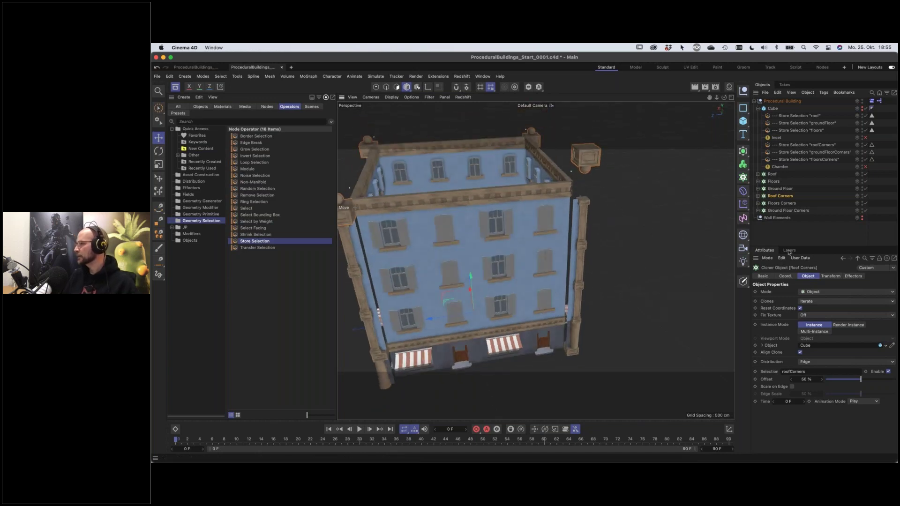
Delete the empty Wall Elements null and save the project
{"action": "left_click", "coordinate": [767, 219]}
{"action": "key", "text": "Delete"}
{"action": "key", "text": "super+s"}
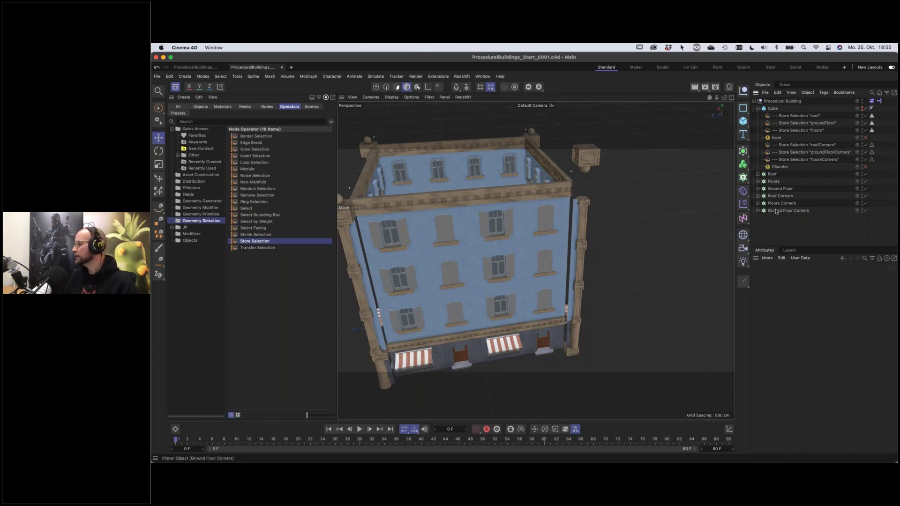
Add a Plain effector to the Roof, Floors and Ground Floor Corners cloners and rename it as UpsideDownFix
{"action": "left_click", "coordinate": [778, 196]}
{"action": "left_click", "coordinate": [778, 211], "text": "shift"}
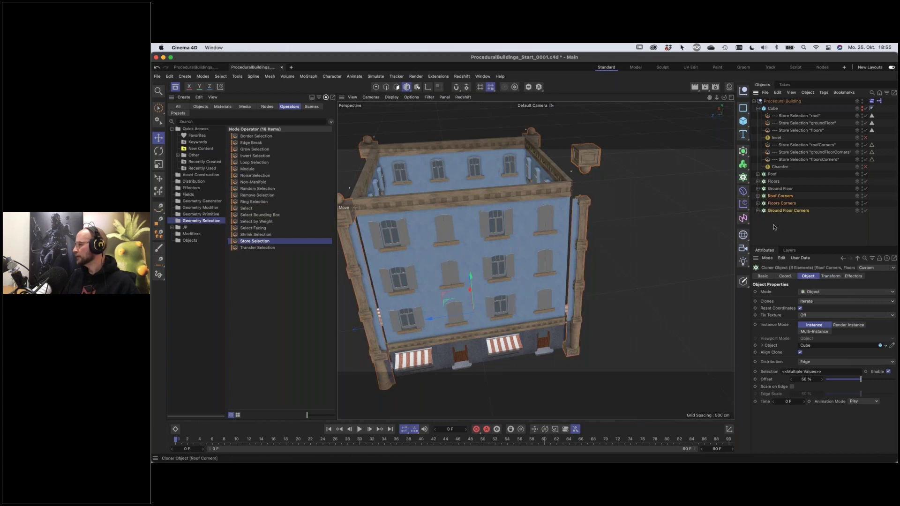
{"action": "left_click", "coordinate": [745, 207]}
{"action": "double_click", "coordinate": [774, 196]}
{"action": "type", "text": "Ups"}
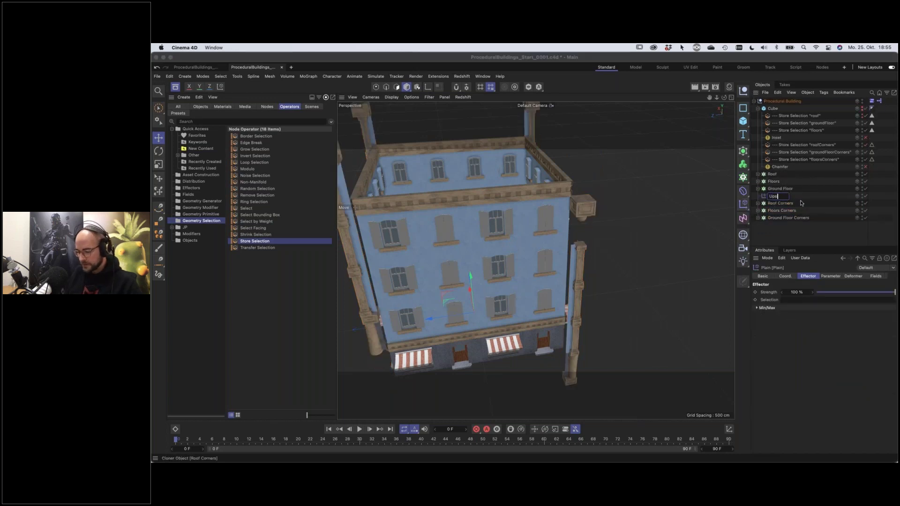
{"action": "type", "text": "ideDownFix"}
{"action": "key", "text": "Return"}
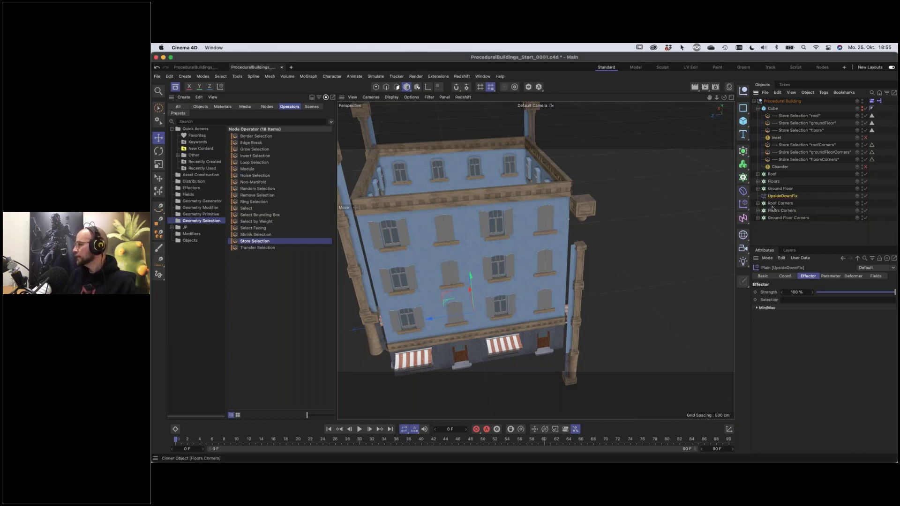
Turn off position and enable scale on the UpsideDownFix effector, setting its Y scale to -2
{"action": "left_click", "coordinate": [831, 277]}
{"action": "left_click", "coordinate": [799, 314]}
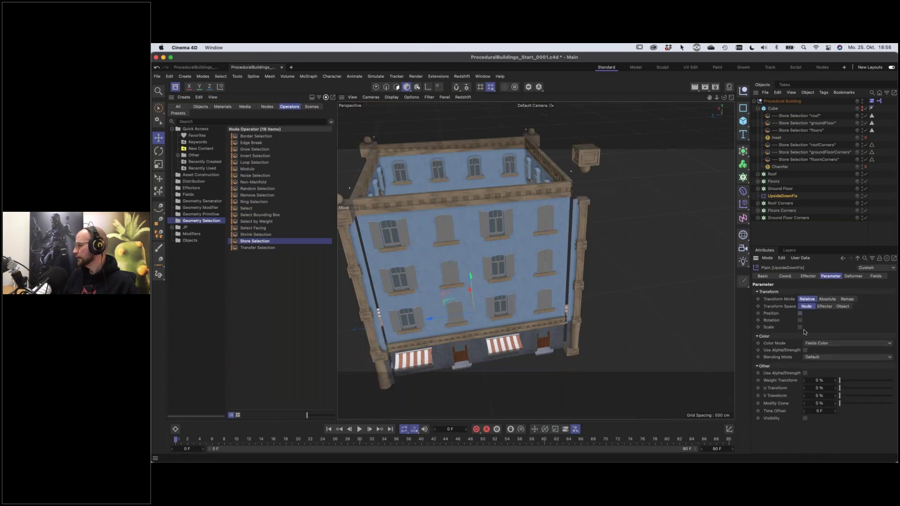
{"action": "left_click", "coordinate": [800, 327]}
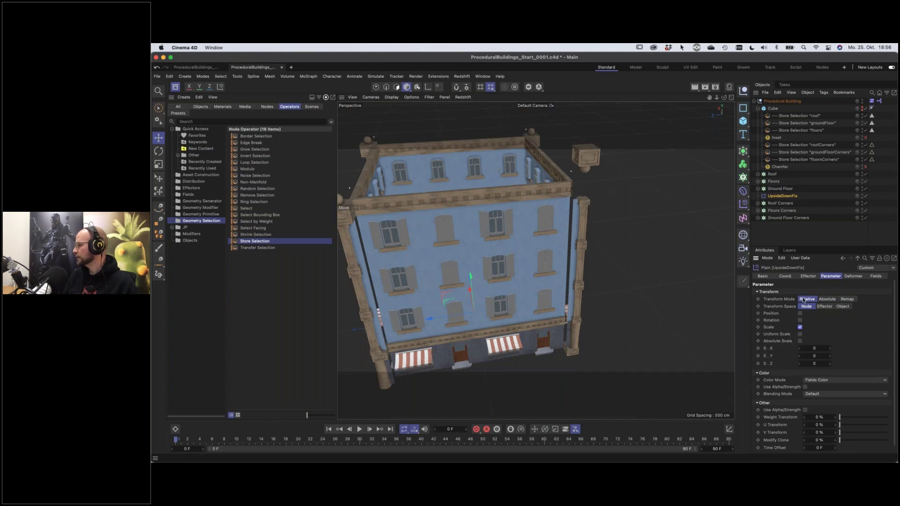
{"action": "left_click", "coordinate": [814, 356]}
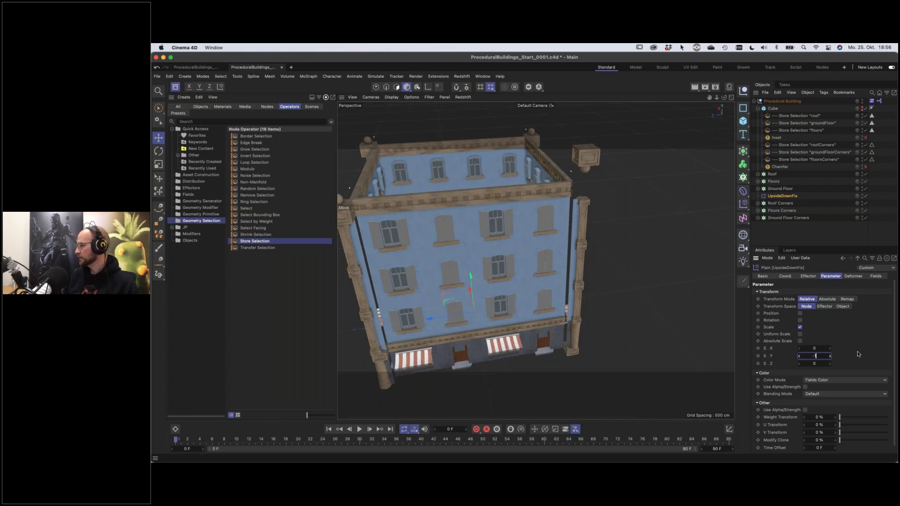
{"action": "type", "text": "-1"}
{"action": "key", "text": "Return"}
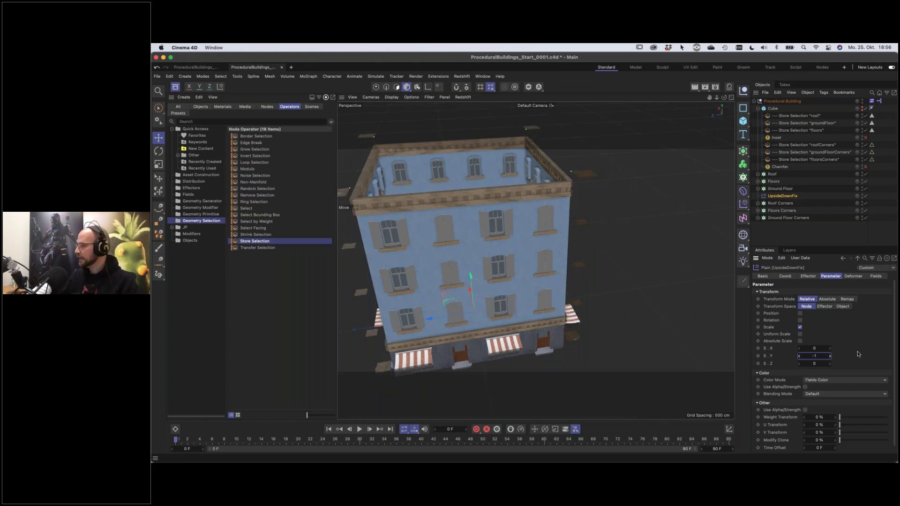
{"action": "left_click", "coordinate": [815, 356]}
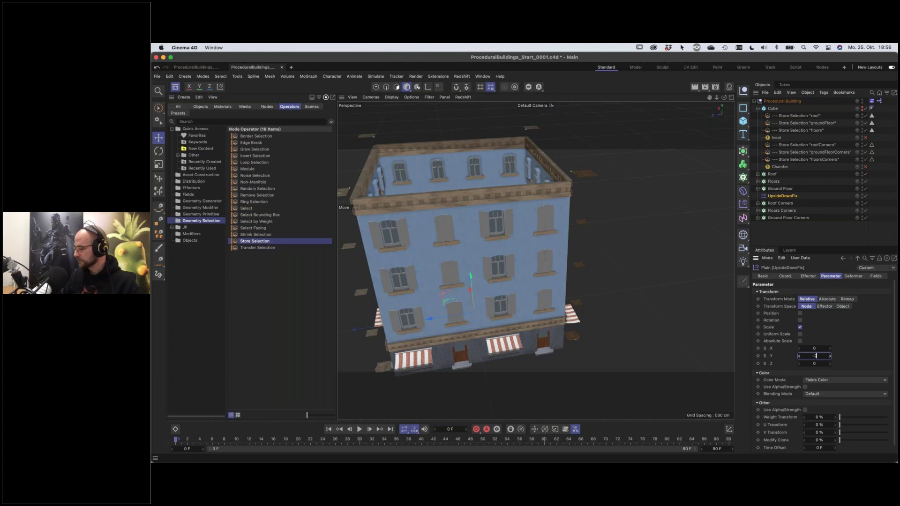
{"action": "type", "text": "-2"}
{"action": "key", "text": "Return"}
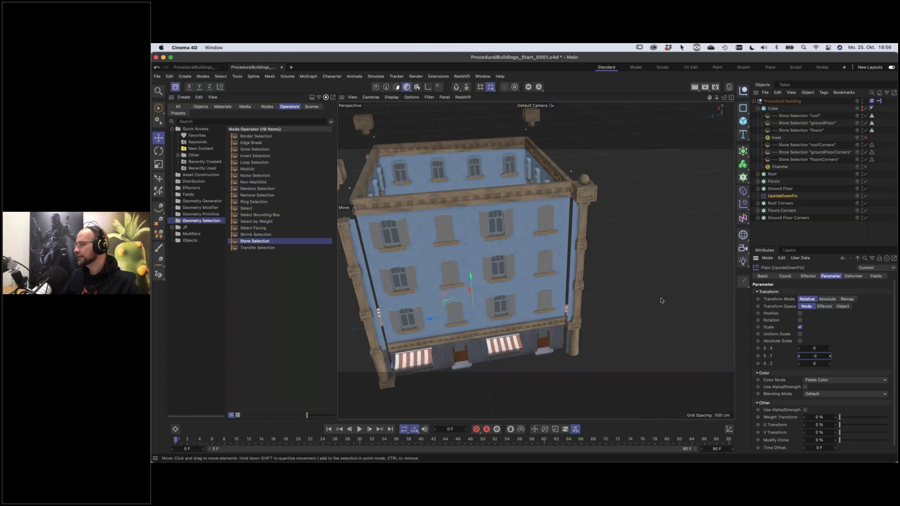
Add a Box Field to the UpsideDownFix effector to limit which corners it affects
{"action": "left_click_drag", "start_coordinate": [579, 309], "coordinate": [459, 259], "text": "alt"}
{"action": "scroll", "coordinate": [506, 263], "scroll_direction": "down", "scroll_amount": 3}
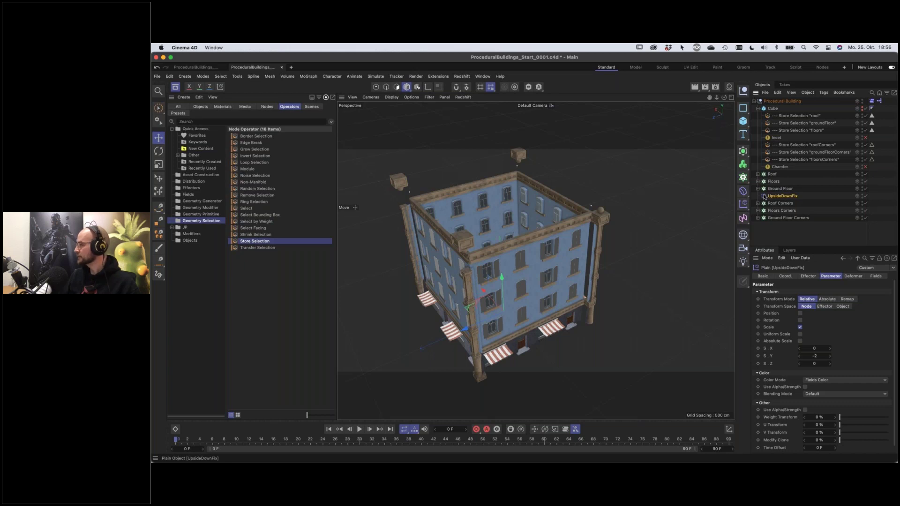
{"action": "left_click", "coordinate": [879, 277]}
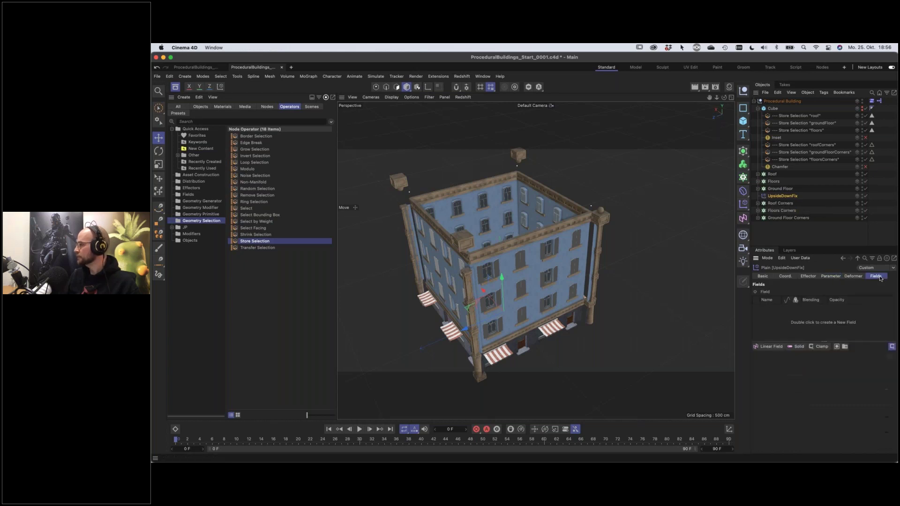
{"action": "left_click", "coordinate": [777, 347]}
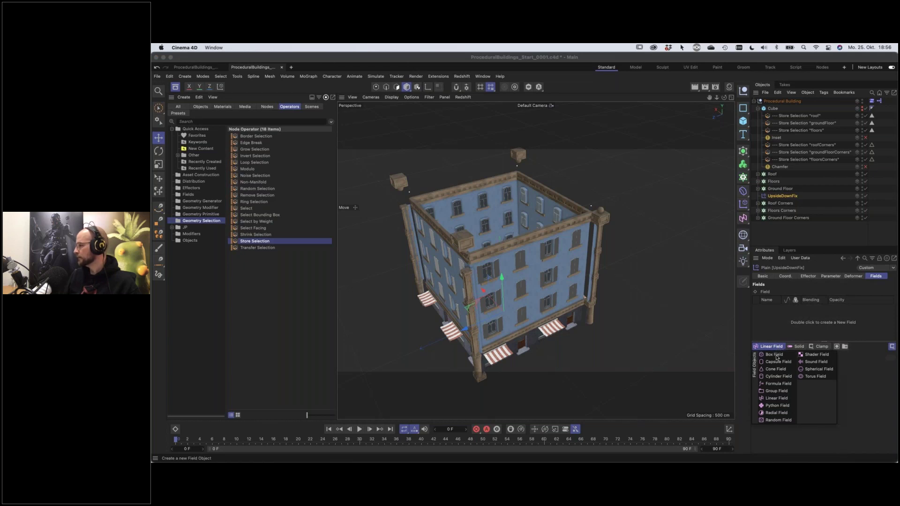
{"action": "left_click", "coordinate": [774, 355]}
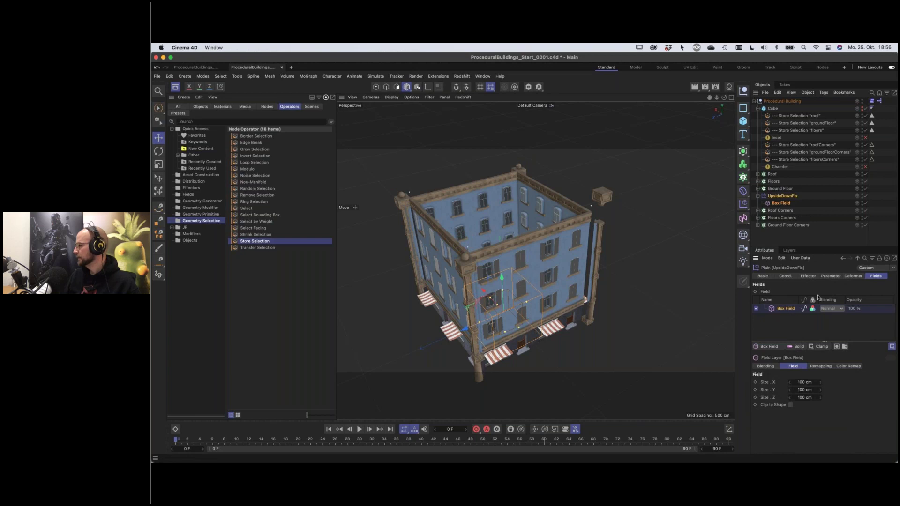
Set the Box Field's size to 100000 cm on all three axes and its inner offset to 100%
{"action": "left_click", "coordinate": [804, 382]}
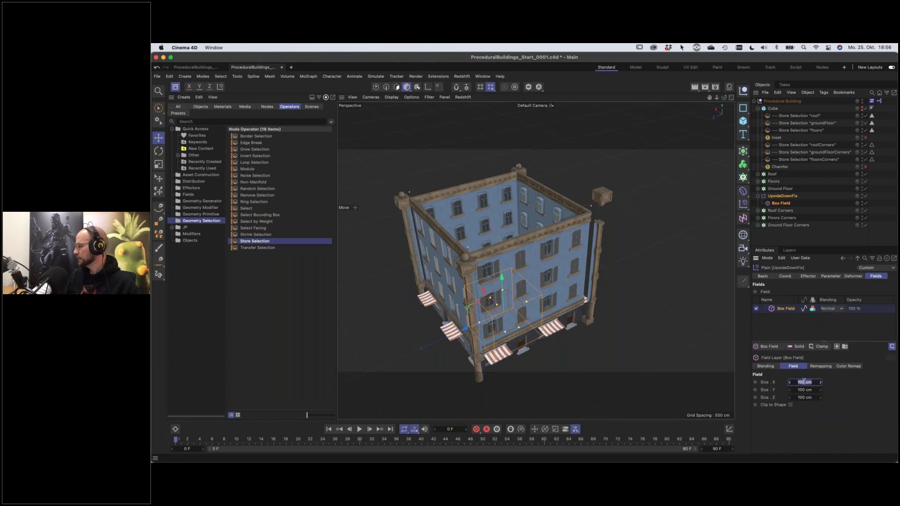
{"action": "type", "text": "000"}
{"action": "left_click", "coordinate": [805, 390]}
{"action": "type", "text": "100000"}
{"action": "left_click", "coordinate": [807, 399]}
{"action": "type", "text": "100000"}
{"action": "key", "text": "Return"}
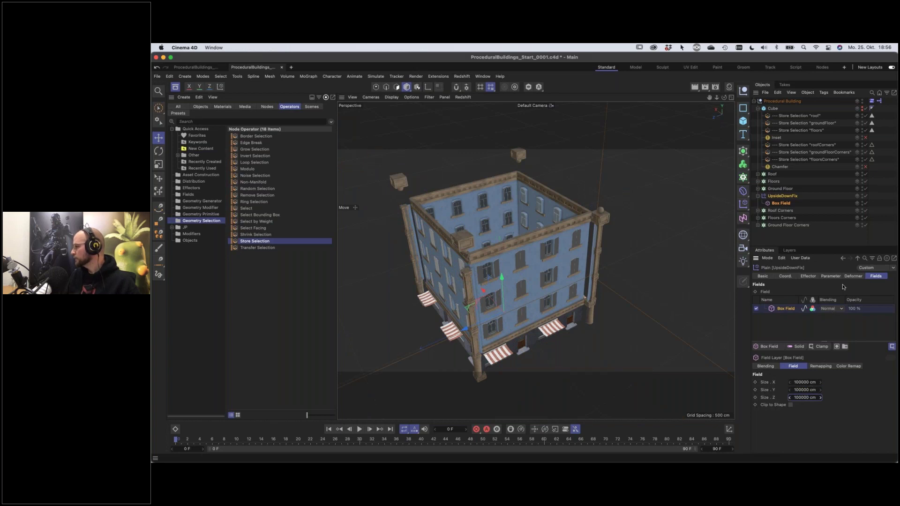
{"action": "left_click", "coordinate": [819, 366]}
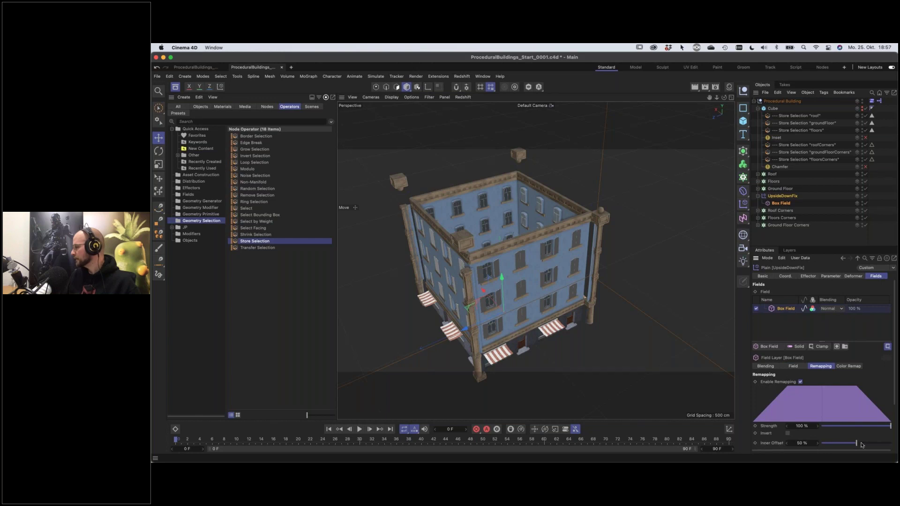
{"action": "left_click_drag", "start_coordinate": [860, 444], "coordinate": [895, 440]}
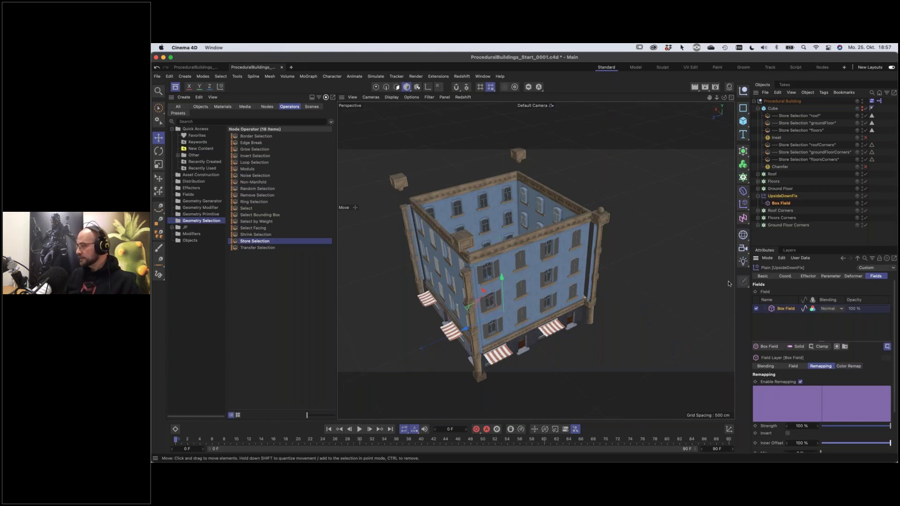
Move the UpsideDownFix effector to -100000 cm in both X and Z, keeping Y at 0 cm
{"action": "left_click_drag", "start_coordinate": [552, 269], "coordinate": [487, 293], "text": "alt"}
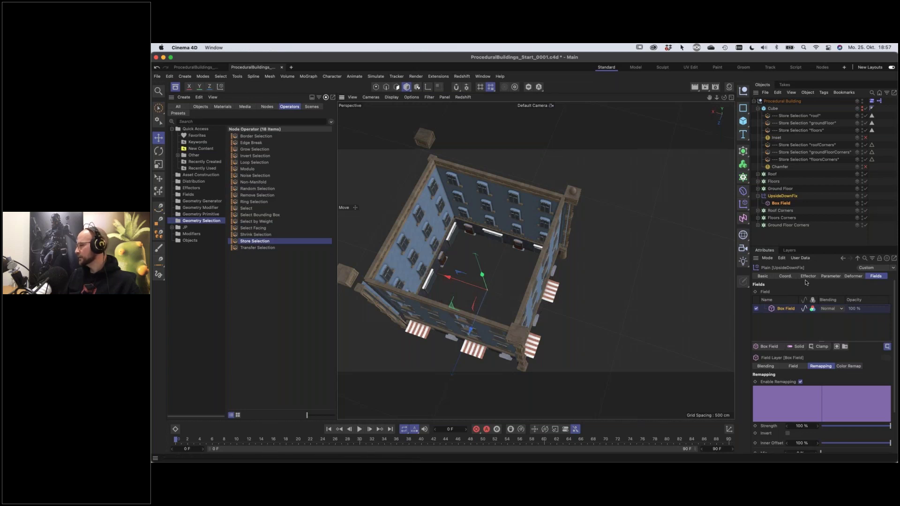
{"action": "left_click", "coordinate": [785, 276]}
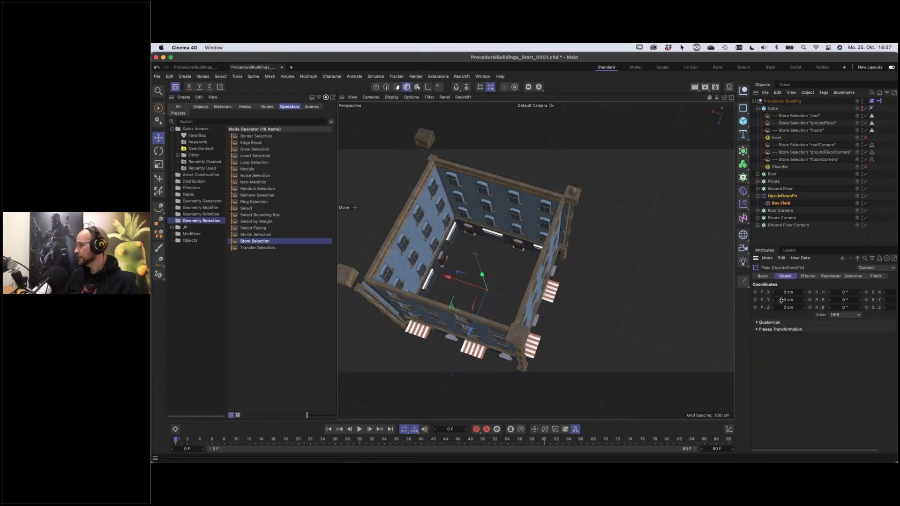
{"action": "left_click", "coordinate": [788, 292]}
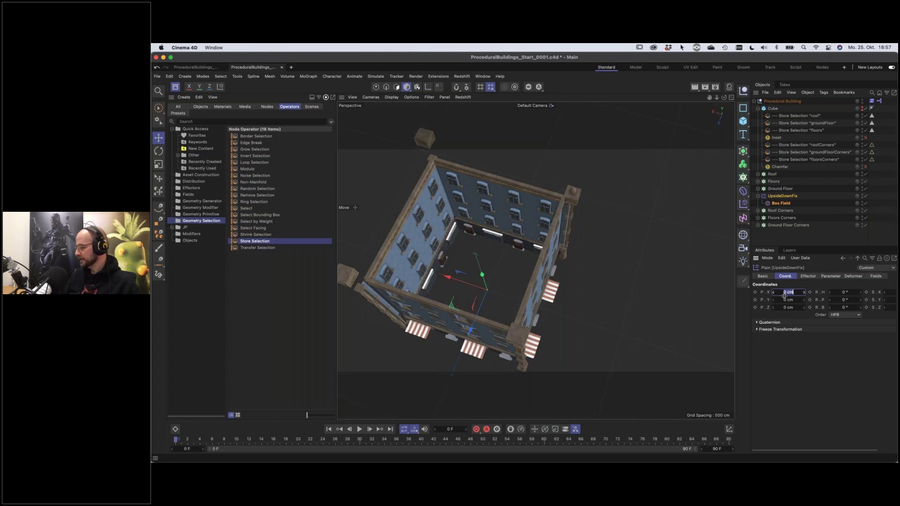
{"action": "type", "text": "-1000"}
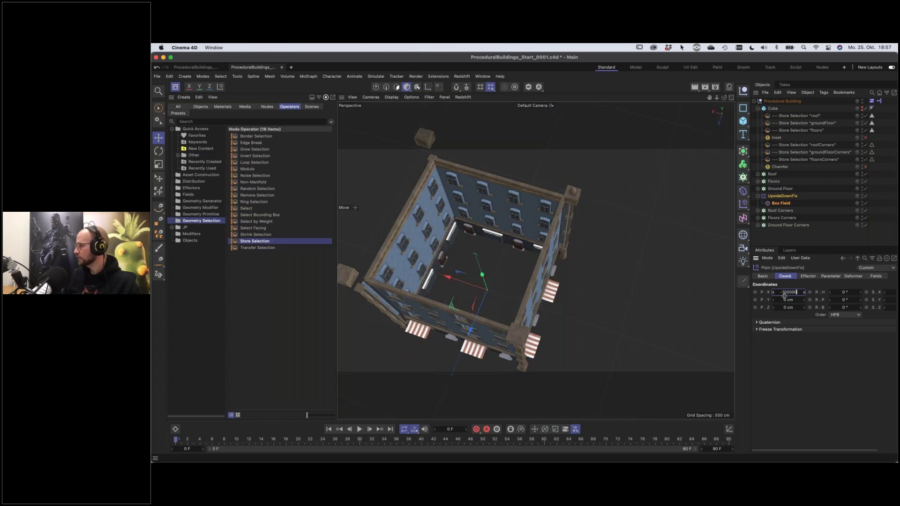
{"action": "type", "text": "00"}
{"action": "key", "text": "Return"}
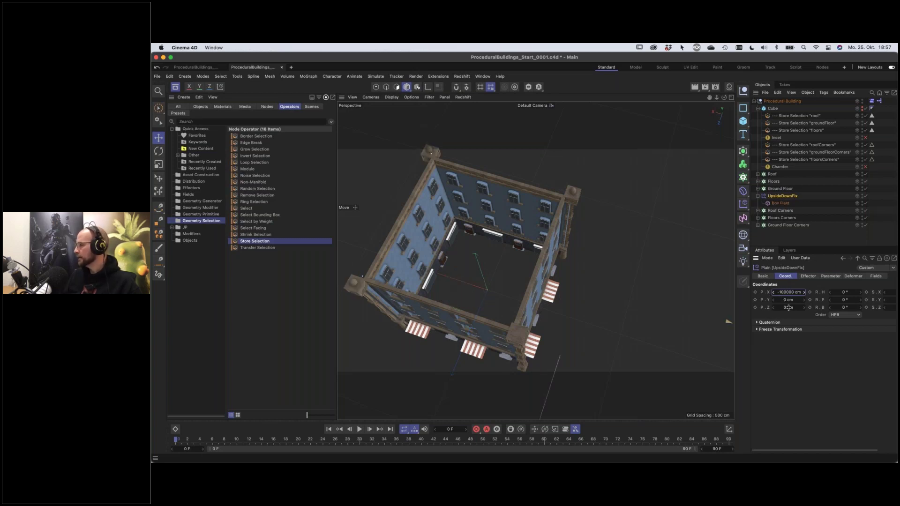
{"action": "left_click", "coordinate": [793, 309]}
{"action": "type", "text": "-100000"}
{"action": "key", "text": "Return"}
Compare the building's corners with the UpsideDownFix effector switched off and on, viewing them from different angles
{"action": "left_click_drag", "start_coordinate": [508, 293], "coordinate": [585, 233], "text": "alt"}
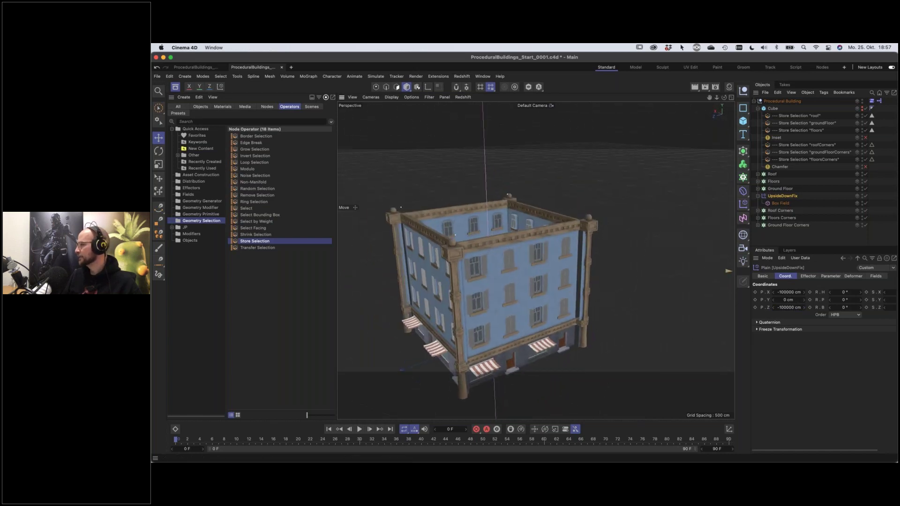
{"action": "left_click", "coordinate": [865, 195]}
{"action": "left_click", "coordinate": [865, 196]}
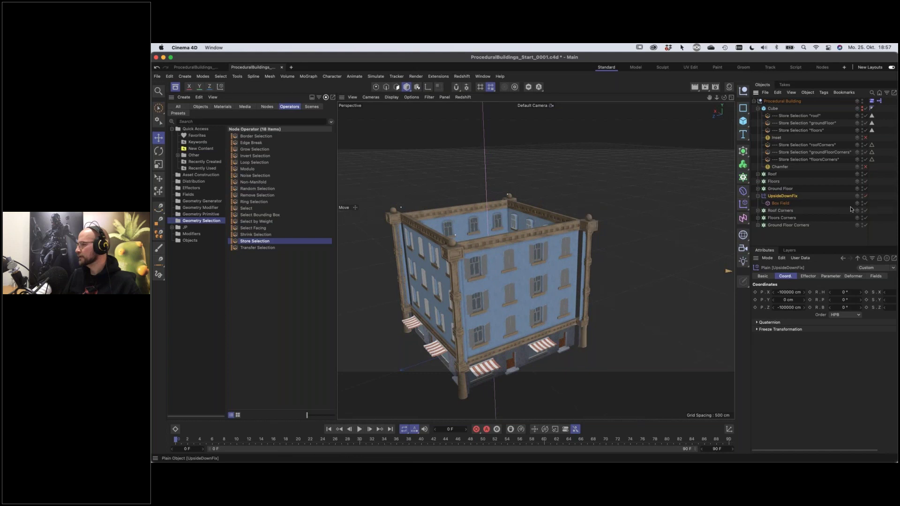
{"action": "left_click_drag", "start_coordinate": [502, 277], "coordinate": [570, 272], "text": "alt"}
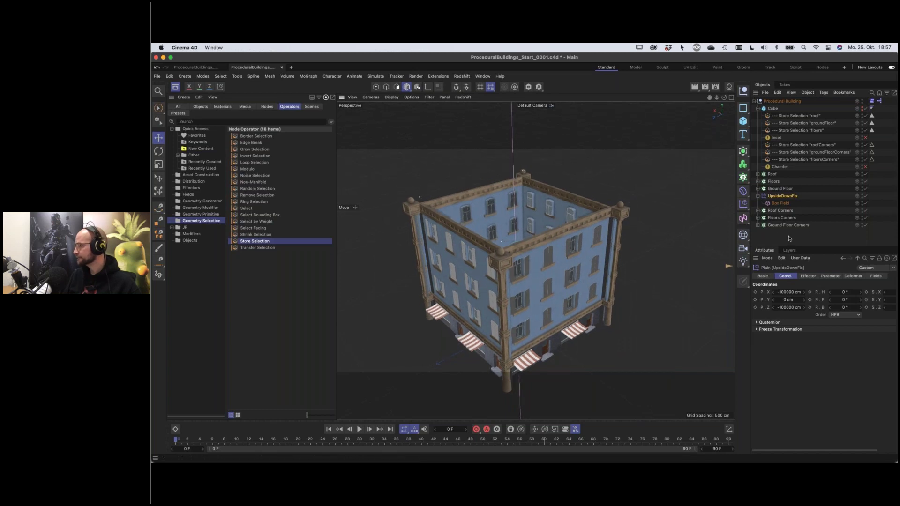
Assign the UpsideDownFix effector and its Box Field to the existing Hide layer
{"action": "left_click", "coordinate": [780, 204], "text": "super"}
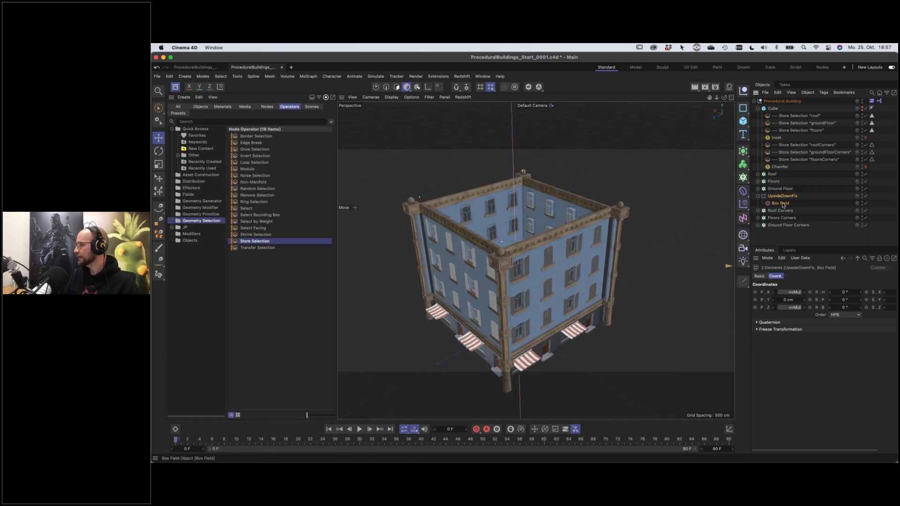
{"action": "right_click", "coordinate": [782, 206]}
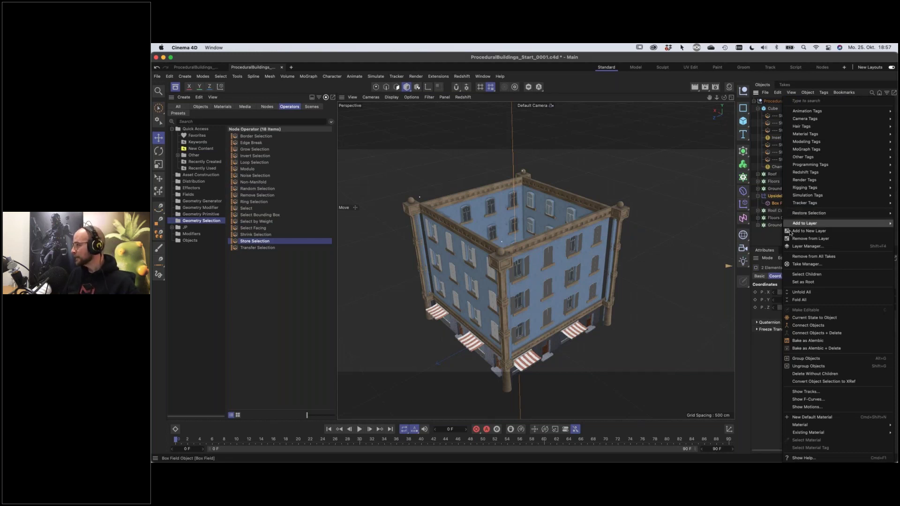
{"action": "mouse_move", "coordinate": [797, 223]}
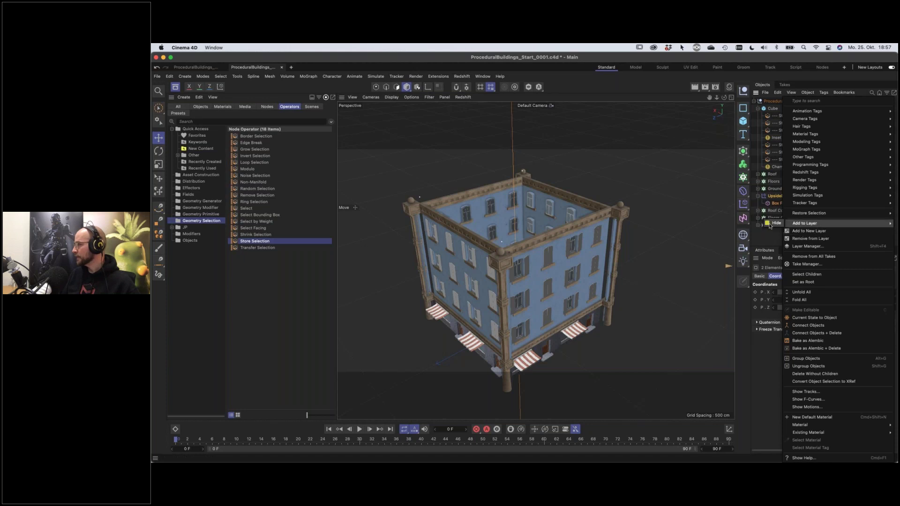
{"action": "left_click", "coordinate": [769, 224]}
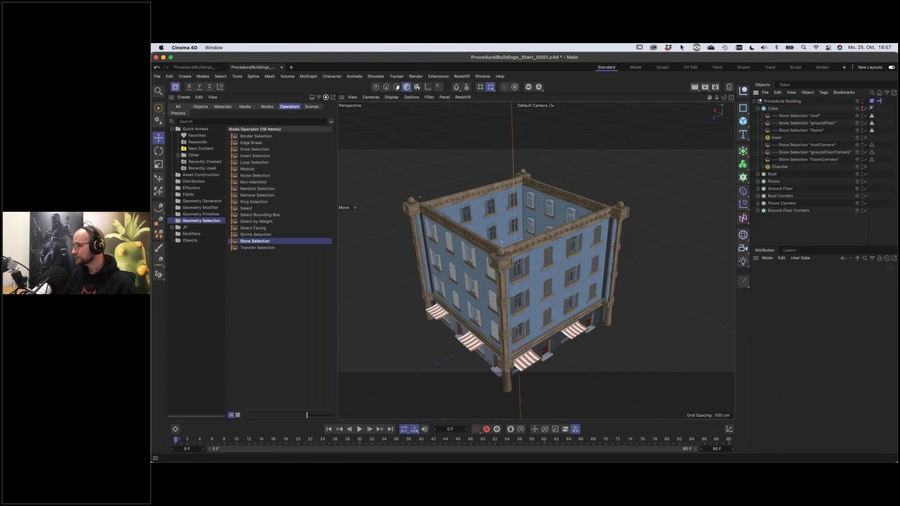
Reveal the Hide layer's objects in the hierarchy to check the UpsideDownFix entries, and hide them again
{"action": "left_click", "coordinate": [789, 250]}
{"action": "left_click", "coordinate": [803, 287]}
{"action": "scroll", "coordinate": [825, 206], "scroll_direction": "down", "scroll_amount": 10}
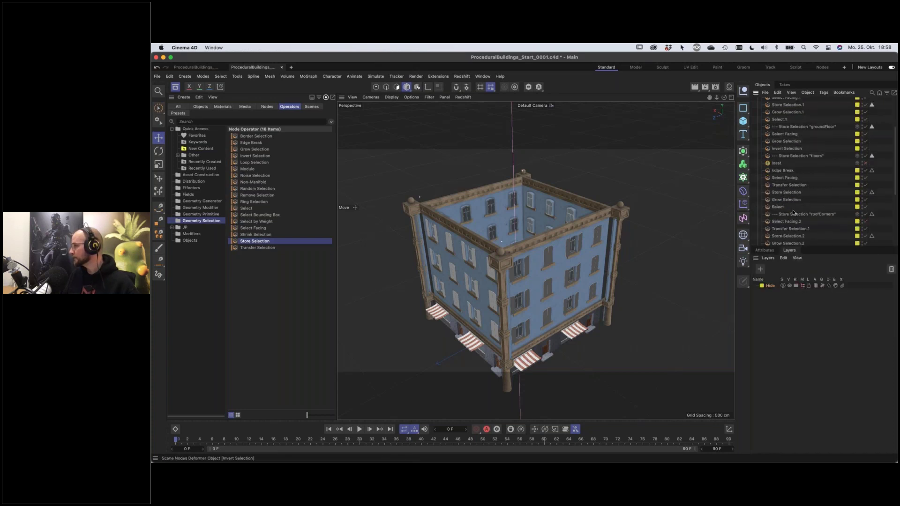
{"action": "left_click", "coordinate": [865, 214]}
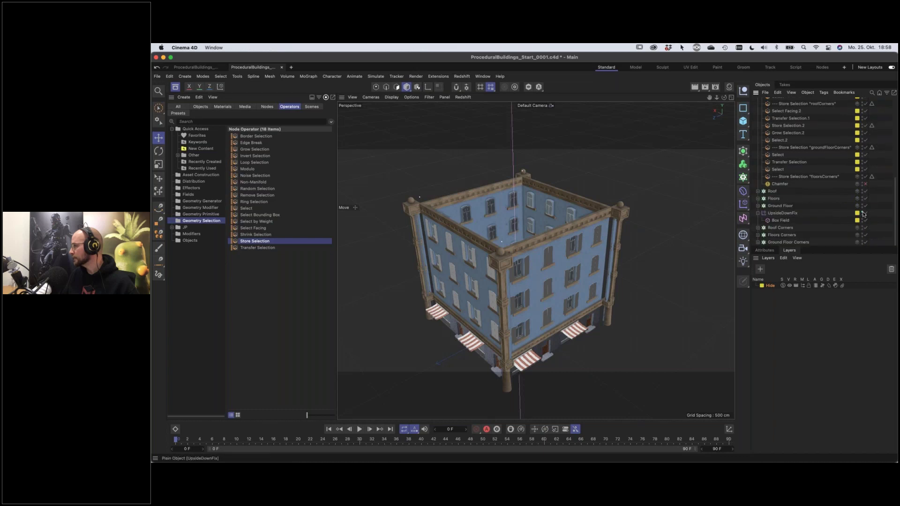
{"action": "left_click", "coordinate": [802, 286]}
{"action": "left_click", "coordinate": [764, 250]}
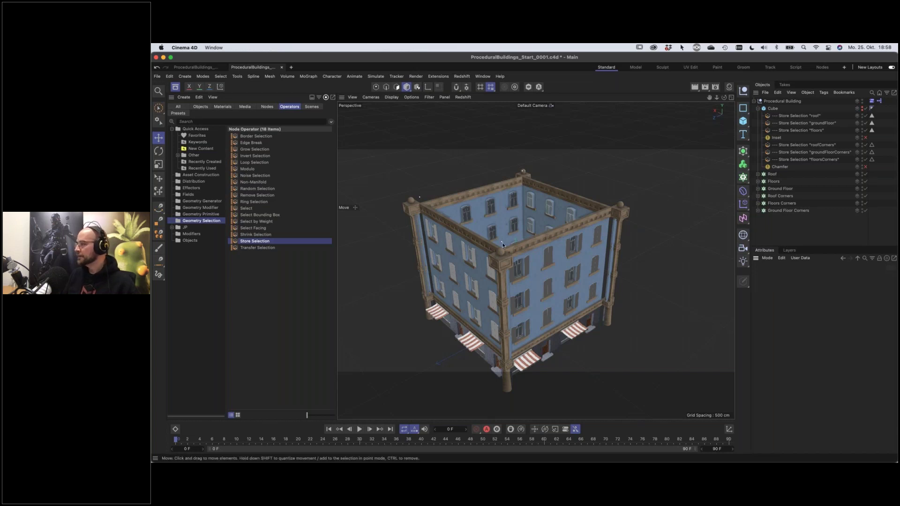
Adjust the House Controls to 4 X, 5 Y and 5 Z segments, and save the project
{"action": "mouse_move", "coordinate": [533, 274]}
{"action": "left_mouse_down", "text": "alt"}
{"action": "mouse_move", "coordinate": [529, 253]}
{"action": "mouse_move", "coordinate": [538, 301]}
{"action": "mouse_move", "coordinate": [549, 264]}
{"action": "mouse_move", "coordinate": [534, 268]}
{"action": "left_mouse_up", "text": "alt"}
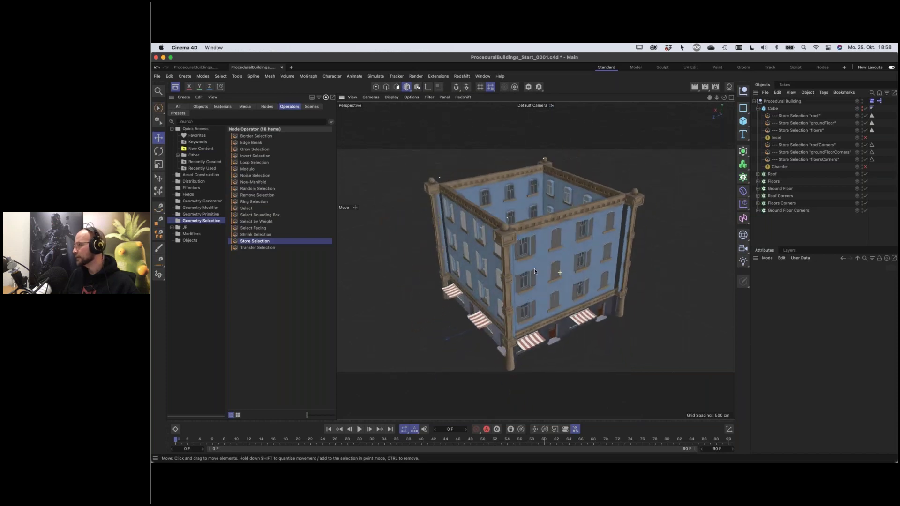
{"action": "left_click", "coordinate": [870, 101]}
{"action": "left_click_drag", "start_coordinate": [837, 292], "coordinate": [854, 308]}
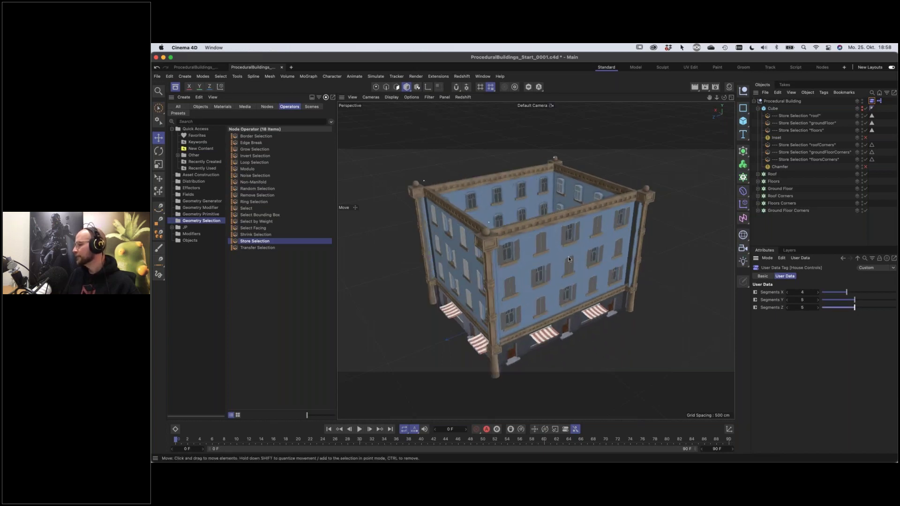
{"action": "mouse_move", "coordinate": [573, 263]}
{"action": "left_mouse_down", "text": "alt"}
{"action": "mouse_move", "coordinate": [583, 251]}
{"action": "mouse_move", "coordinate": [562, 253]}
{"action": "left_mouse_up", "text": "alt"}
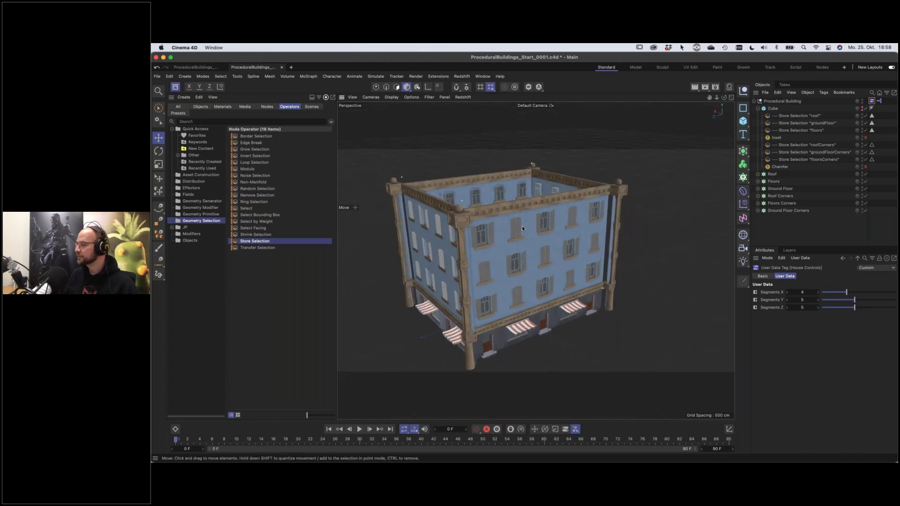
{"action": "key", "text": "super+s"}
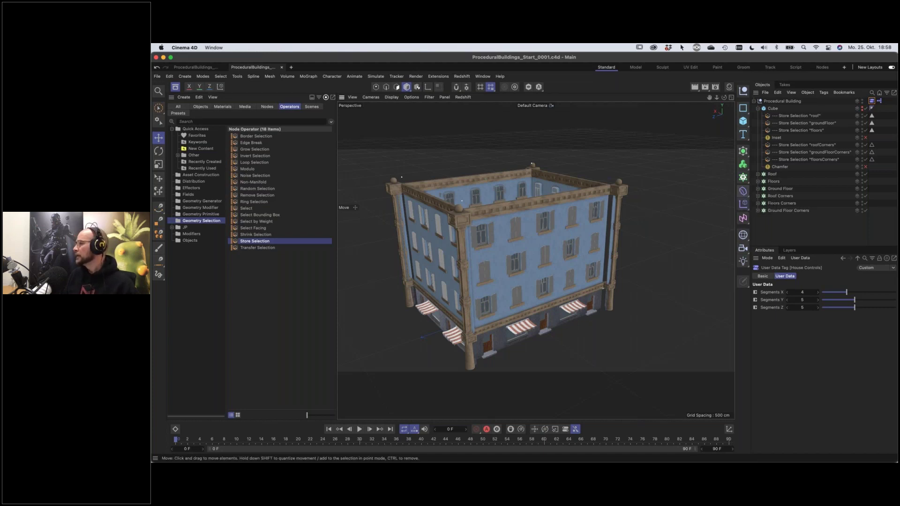
Set the clone transform's Z position to 20 cm on the Roof, Floors and Ground Floor cloners, after first trying 200 cm
{"action": "left_click", "coordinate": [771, 174]}
{"action": "left_click", "coordinate": [791, 188], "text": "shift"}
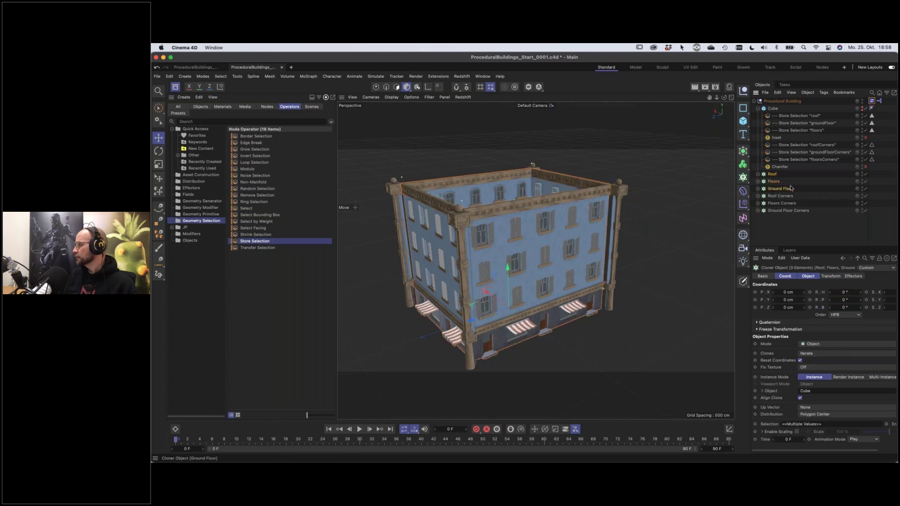
{"action": "left_click", "coordinate": [829, 277]}
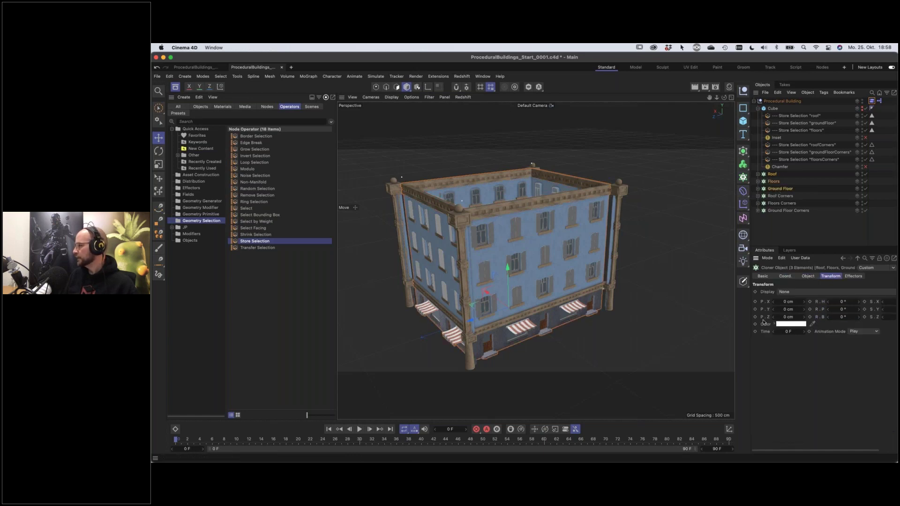
{"action": "mouse_move", "coordinate": [786, 317]}
{"action": "left_mouse_down"}
{"action": "mouse_move", "coordinate": [805, 318]}
{"action": "mouse_move", "coordinate": [779, 318]}
{"action": "mouse_move", "coordinate": [810, 329]}
{"action": "left_mouse_up"}
{"action": "type", "text": "200"}
{"action": "key", "text": "Return"}
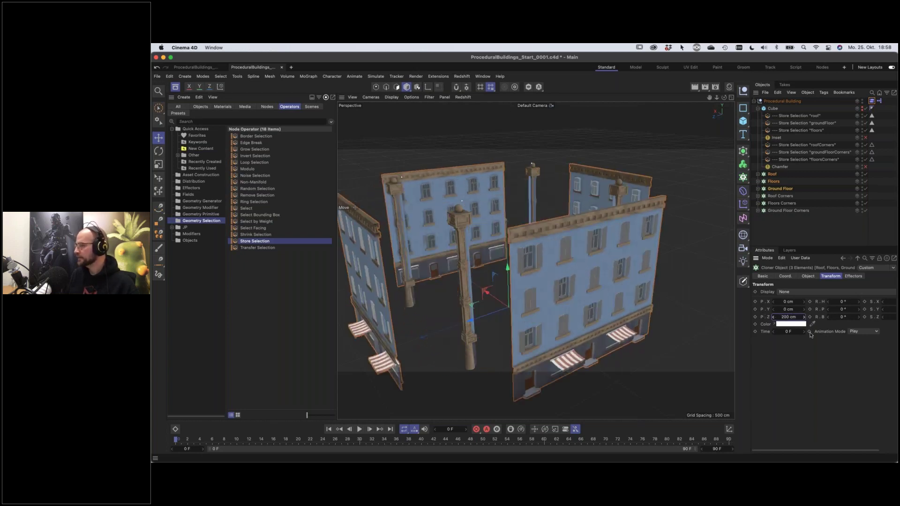
{"action": "type", "text": "20"}
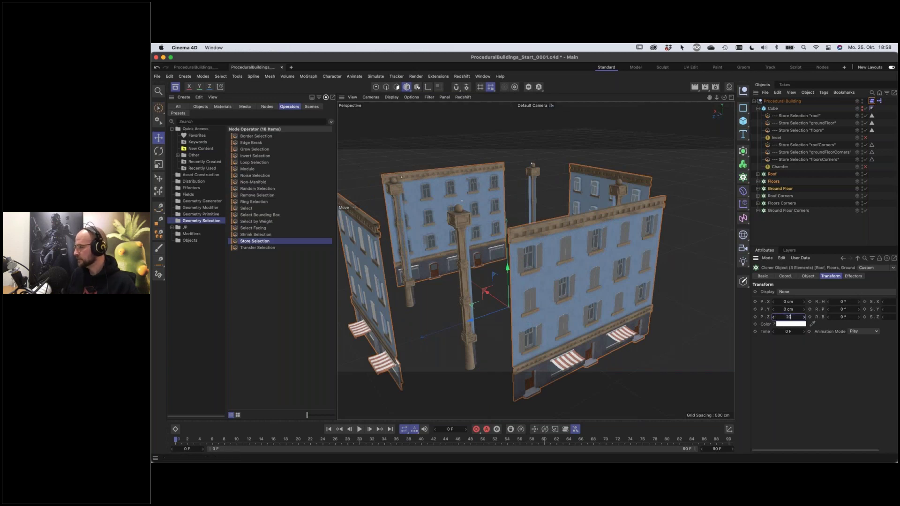
{"action": "key", "text": "Return"}
{"action": "scroll", "coordinate": [619, 231], "scroll_direction": "up", "scroll_amount": 10}
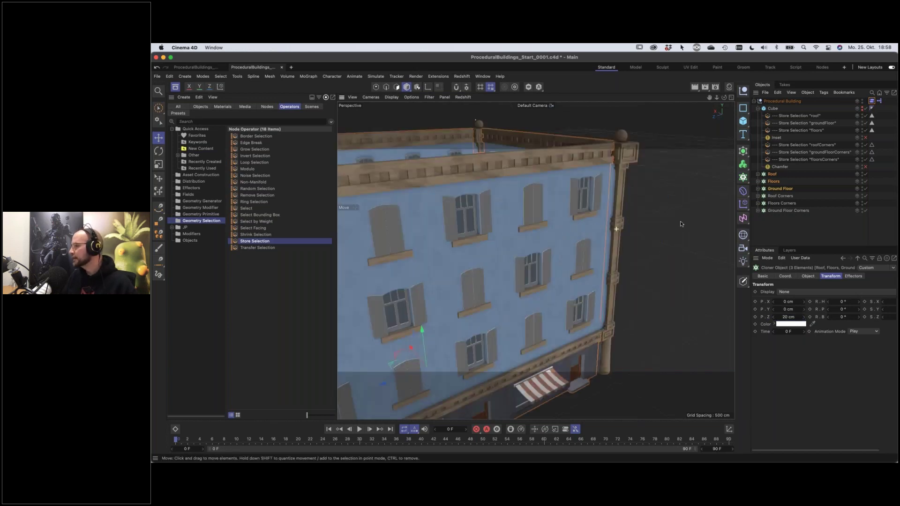
{"action": "left_click_drag", "start_coordinate": [541, 316], "coordinate": [604, 304], "text": "alt"}
{"action": "key", "text": "h"}
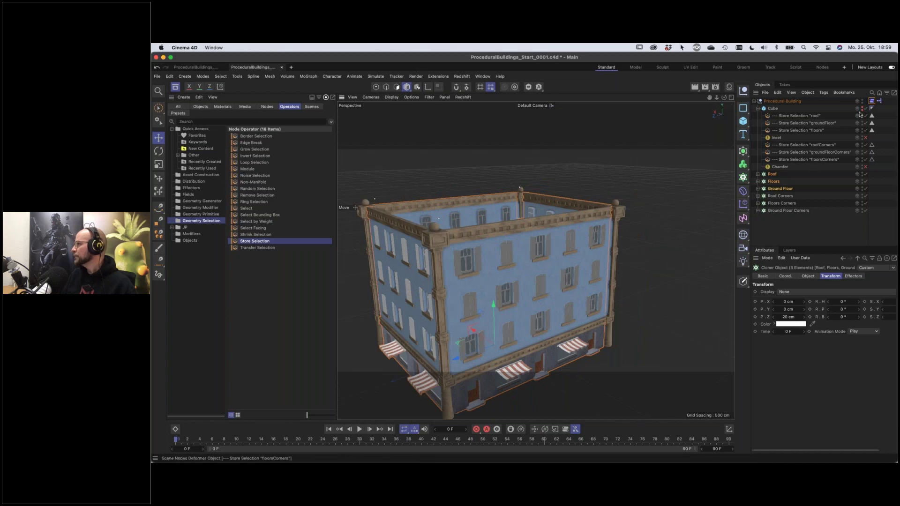
Add a new user data entry named Wall Offset to the House Controls tag
{"action": "left_click", "coordinate": [872, 101]}
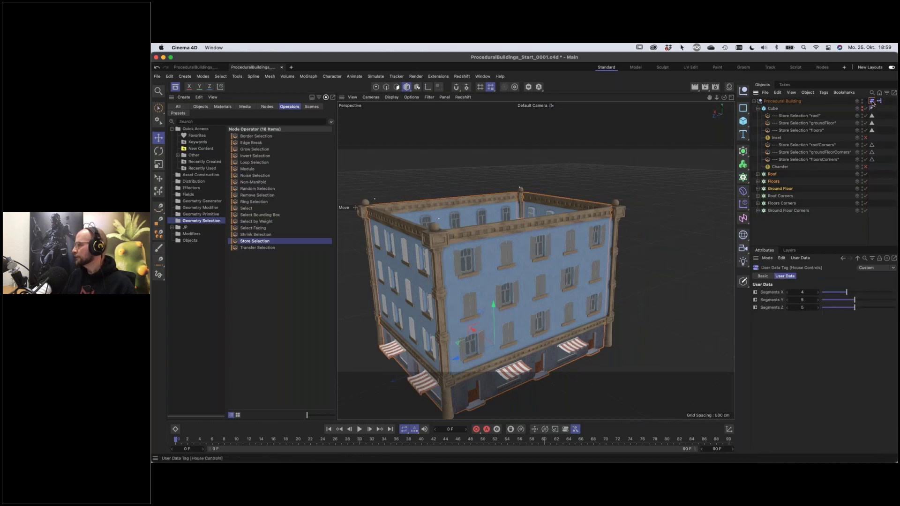
{"action": "left_click", "coordinate": [800, 258]}
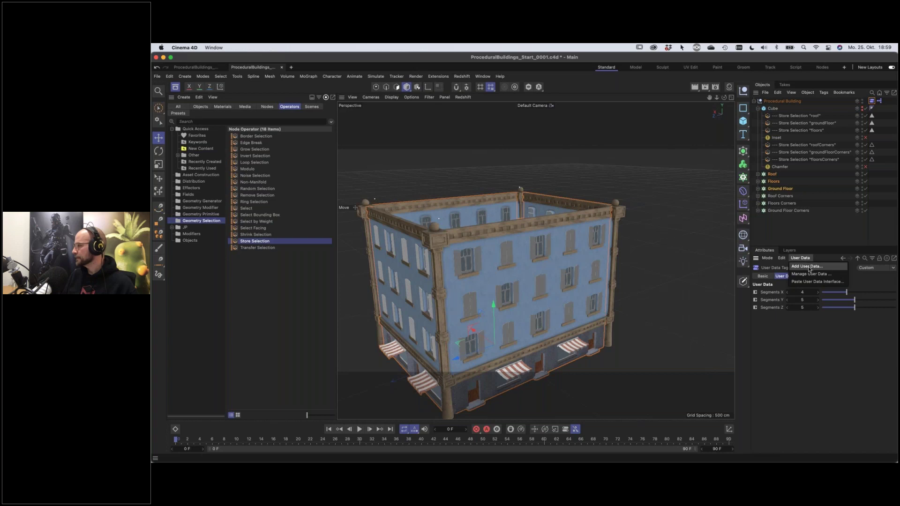
{"action": "left_click", "coordinate": [807, 266]}
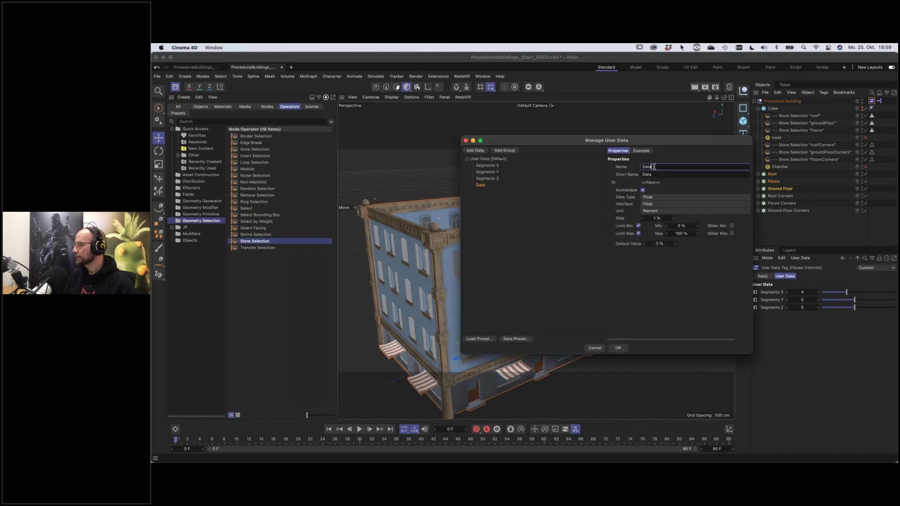
{"action": "type", "text": "Wall"}
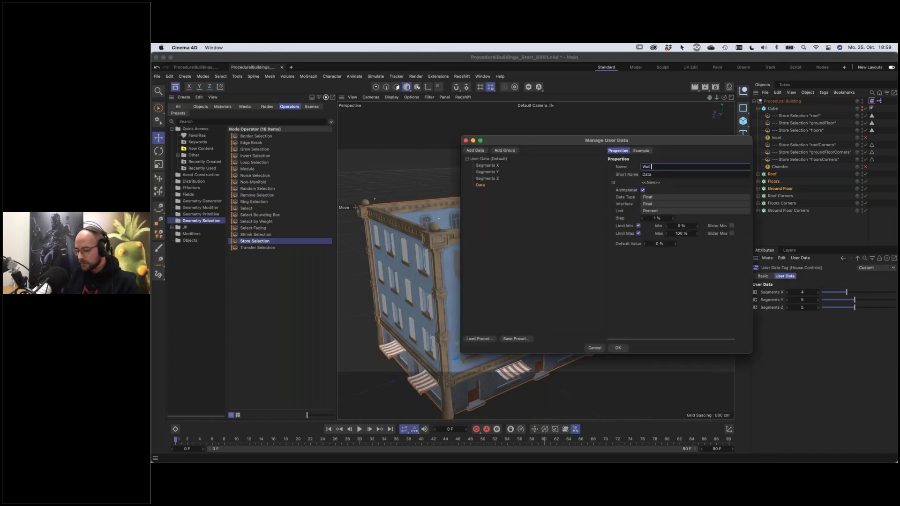
{"action": "type", "text": " Offset"}
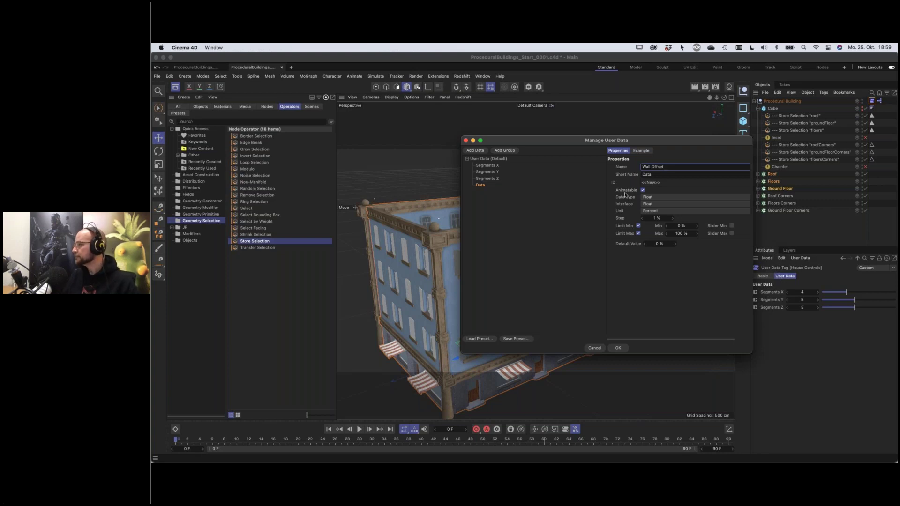
Set the Wall Offset entry's interface to Float Slider and its unit to Length Unit
{"action": "left_click", "coordinate": [653, 205]}
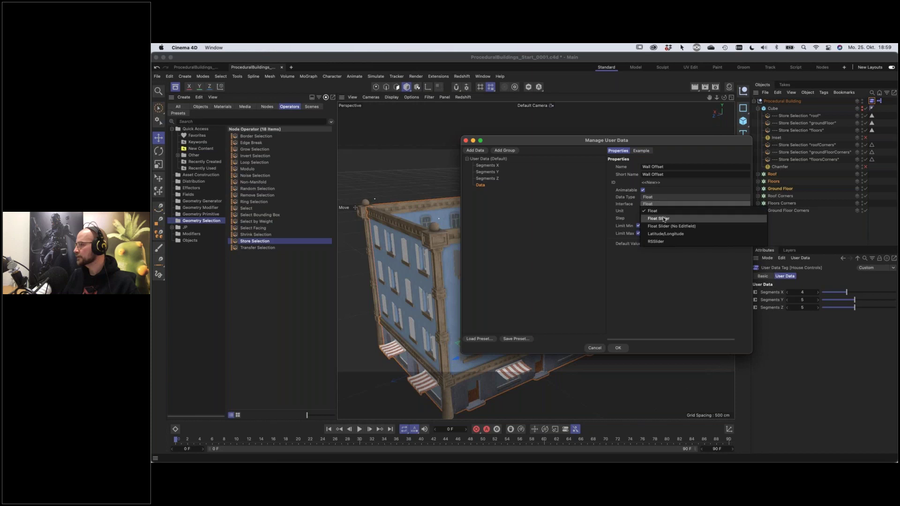
{"action": "left_click", "coordinate": [658, 219]}
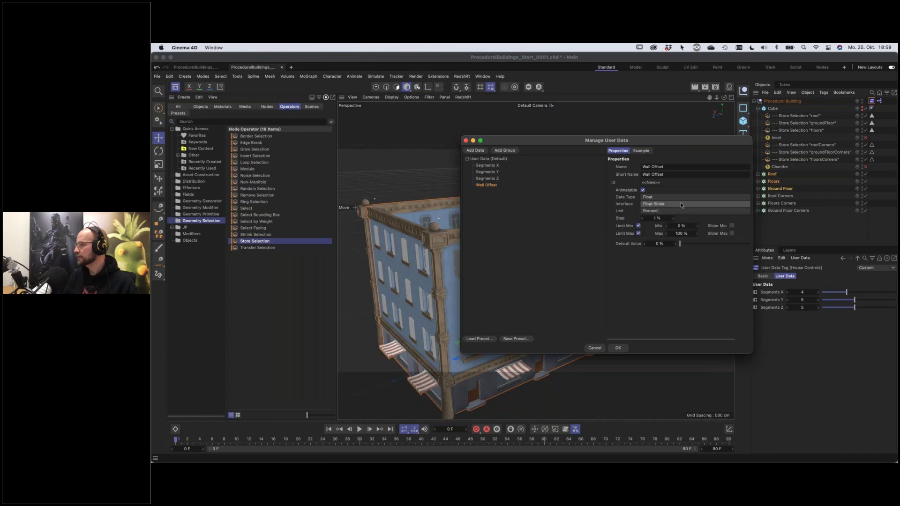
{"action": "left_click", "coordinate": [651, 211]}
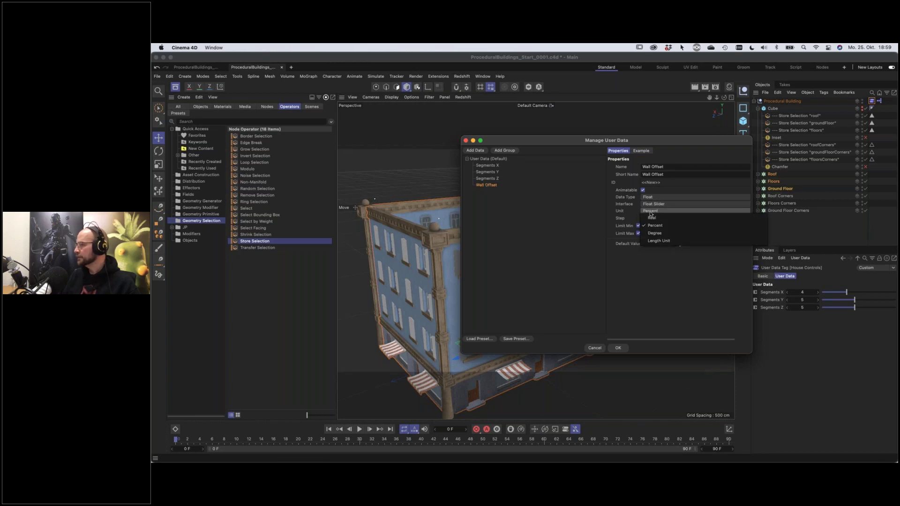
{"action": "left_click", "coordinate": [659, 240]}
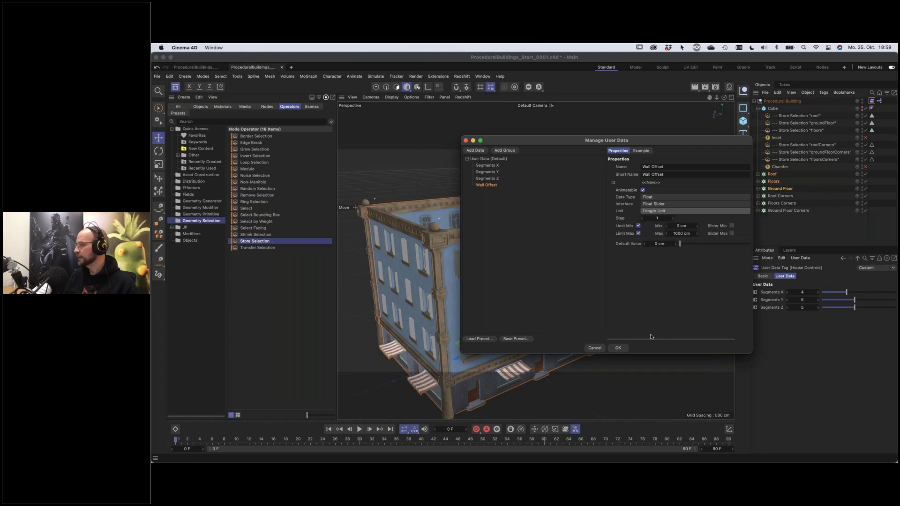
Enable the Slider Max limit for the Wall Offset entry and set it to 100 cm
{"action": "left_click_drag", "start_coordinate": [653, 339], "coordinate": [688, 337]}
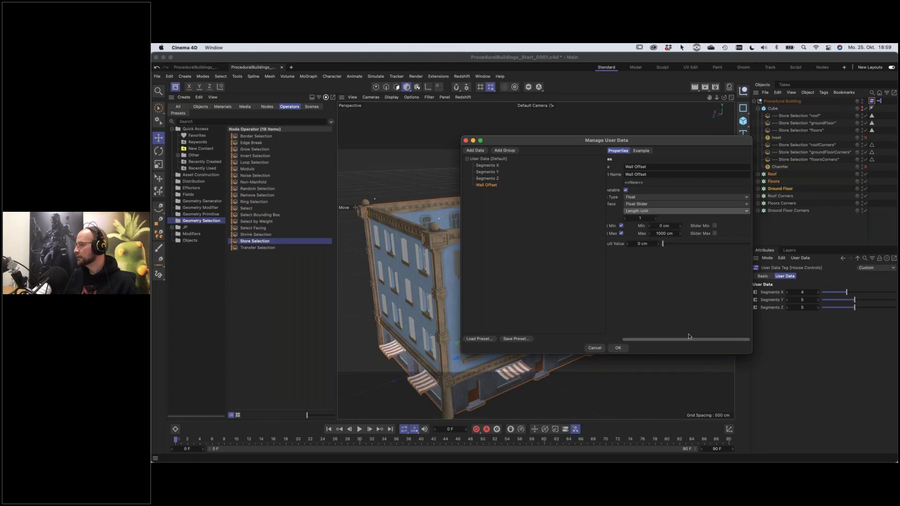
{"action": "left_click", "coordinate": [714, 233]}
{"action": "left_click_drag", "start_coordinate": [663, 339], "coordinate": [723, 285]}
{"action": "left_click", "coordinate": [731, 234]}
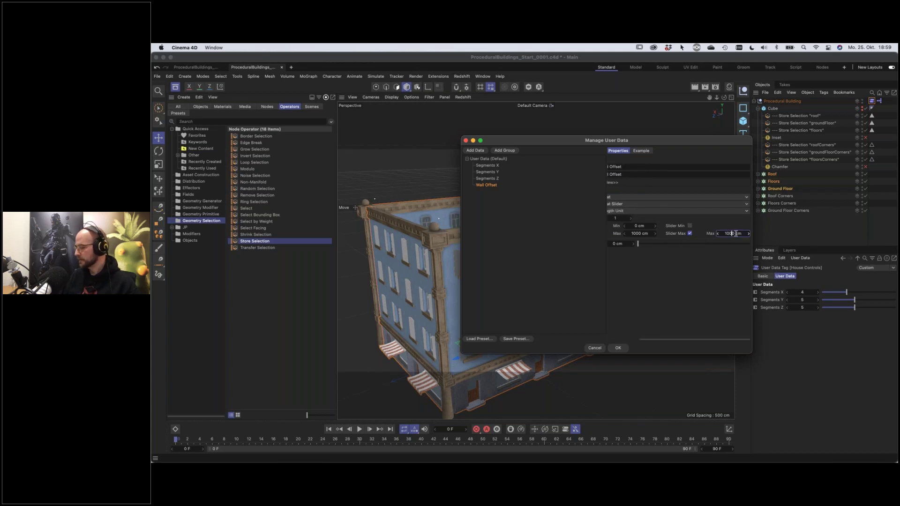
{"action": "type", "text": "100"}
{"action": "key", "text": "Return"}
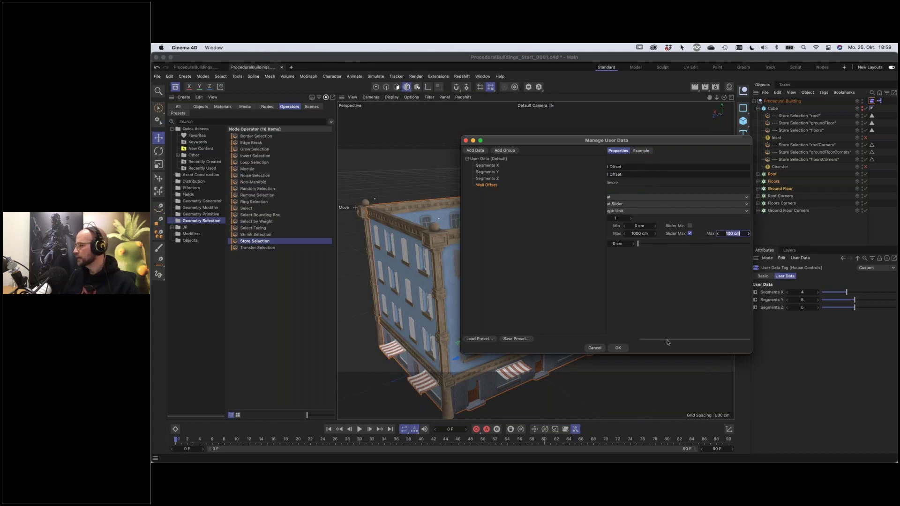
{"action": "left_click_drag", "start_coordinate": [666, 341], "coordinate": [633, 281]}
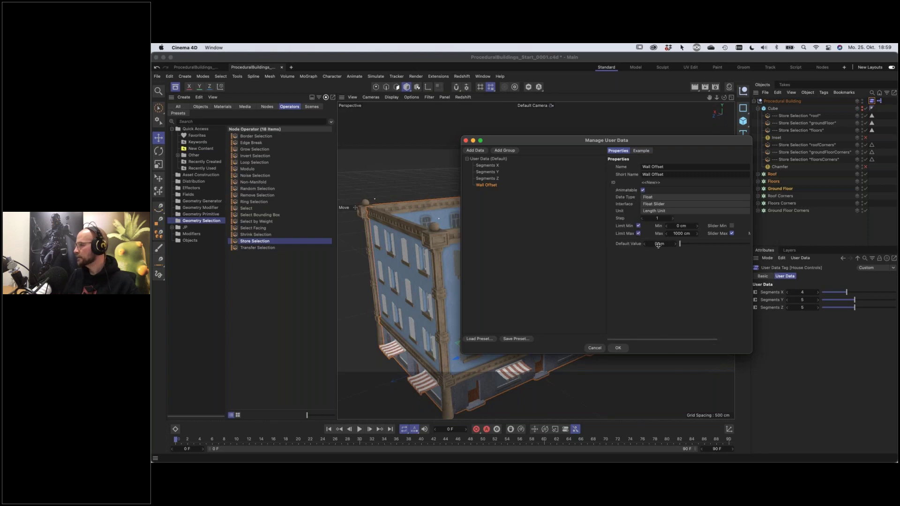
{"action": "left_click", "coordinate": [555, 261]}
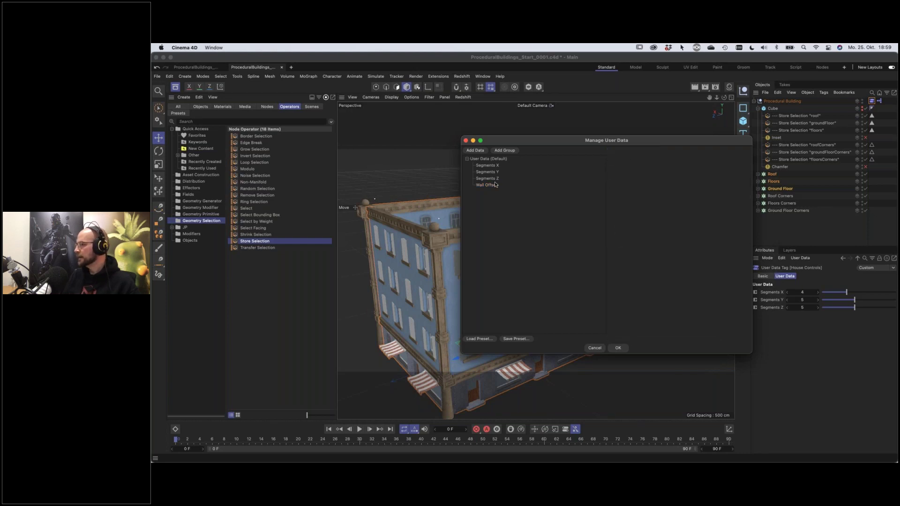
Add an unnamed separator with a separator line above Wall Offset in the user data, and accept the changes
{"action": "left_click", "coordinate": [477, 150]}
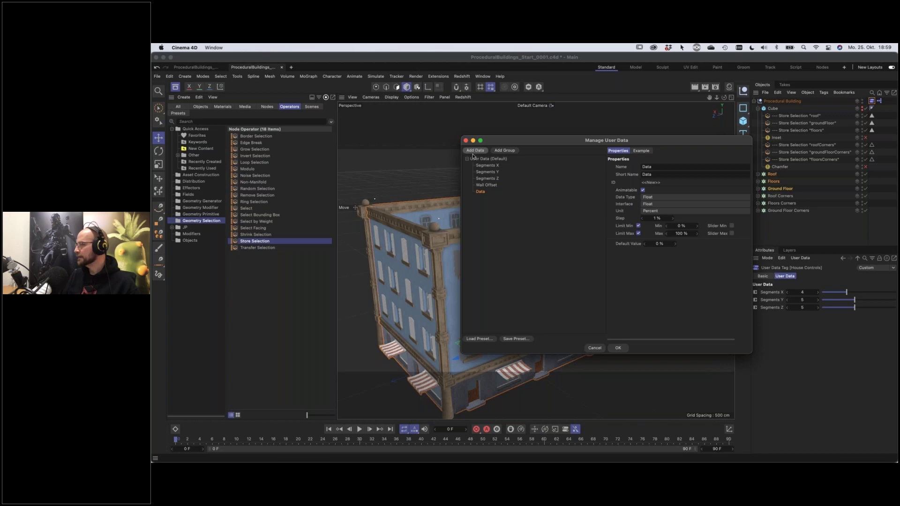
{"action": "left_click", "coordinate": [650, 198]}
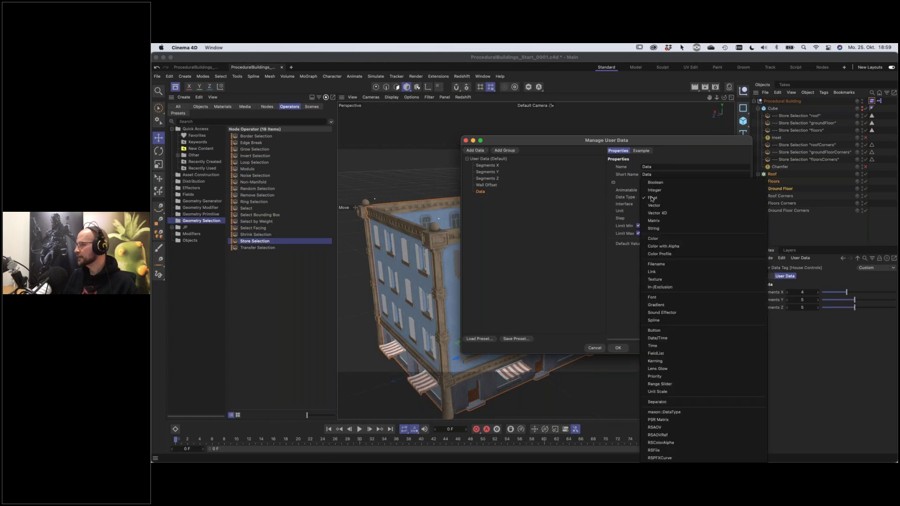
{"action": "left_click", "coordinate": [661, 402]}
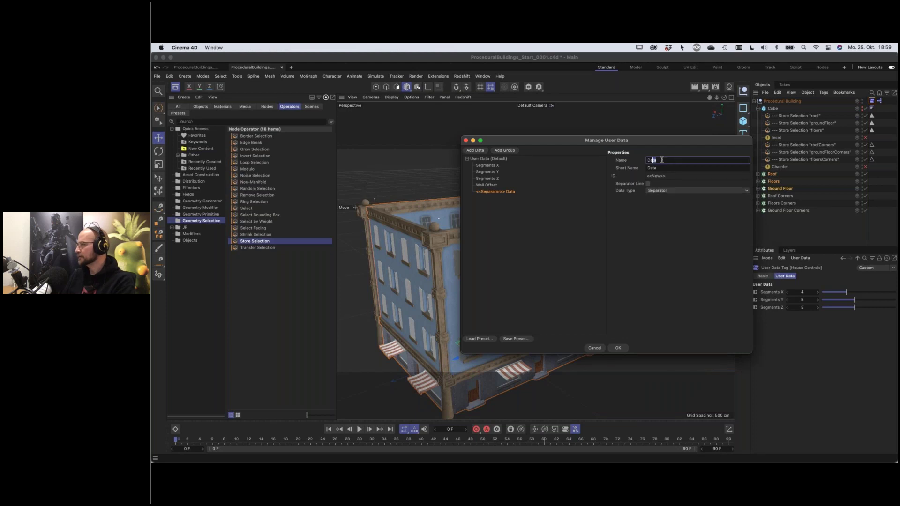
{"action": "key", "text": "BackSpace"}
{"action": "left_click", "coordinate": [648, 184]}
{"action": "left_click_drag", "start_coordinate": [490, 191], "coordinate": [488, 185]}
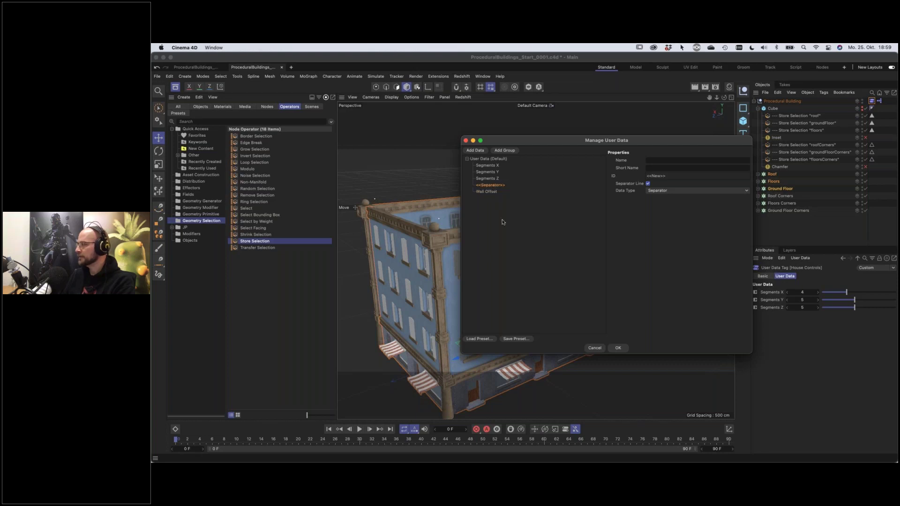
{"action": "left_click", "coordinate": [618, 348]}
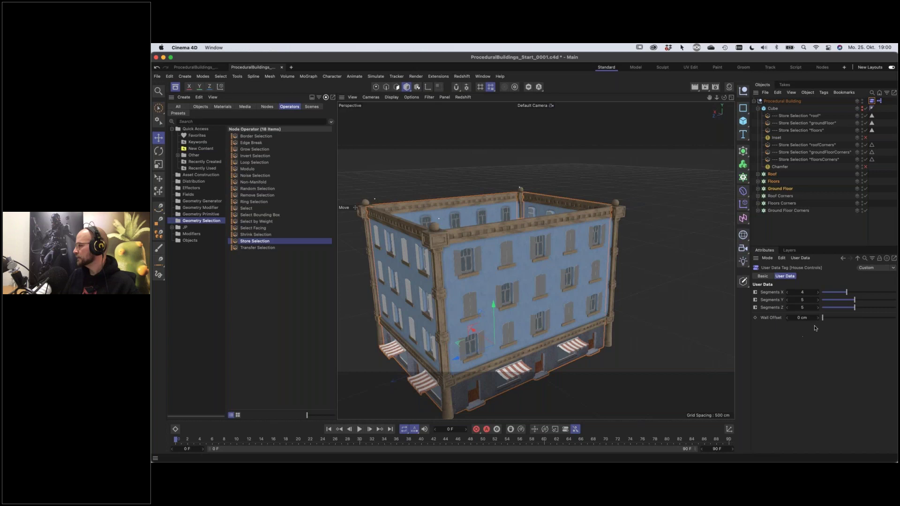
Add a second House Controls node with a Wall Offset output below the existing nodes in the Procedural Building's XPresso graph
{"action": "double_click", "coordinate": [880, 102]}
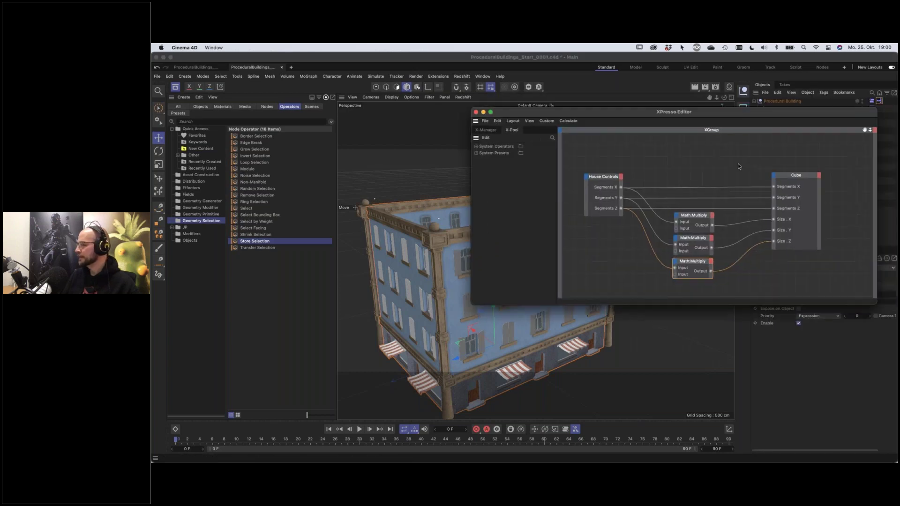
{"action": "right_click", "coordinate": [539, 388]}
{"action": "key", "text": "Escape"}
{"action": "scroll", "coordinate": [526, 257], "scroll_direction": "down", "scroll_amount": 3}
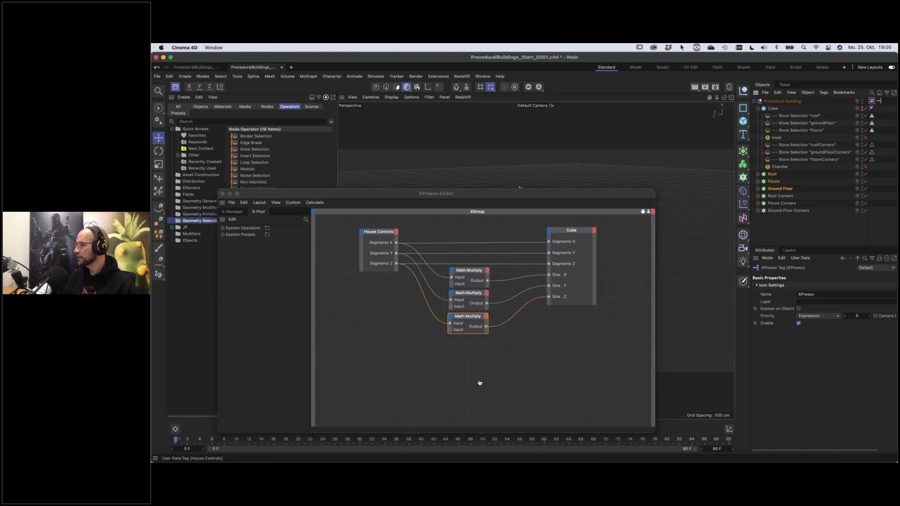
{"action": "left_click_drag", "start_coordinate": [384, 379], "coordinate": [385, 379]}
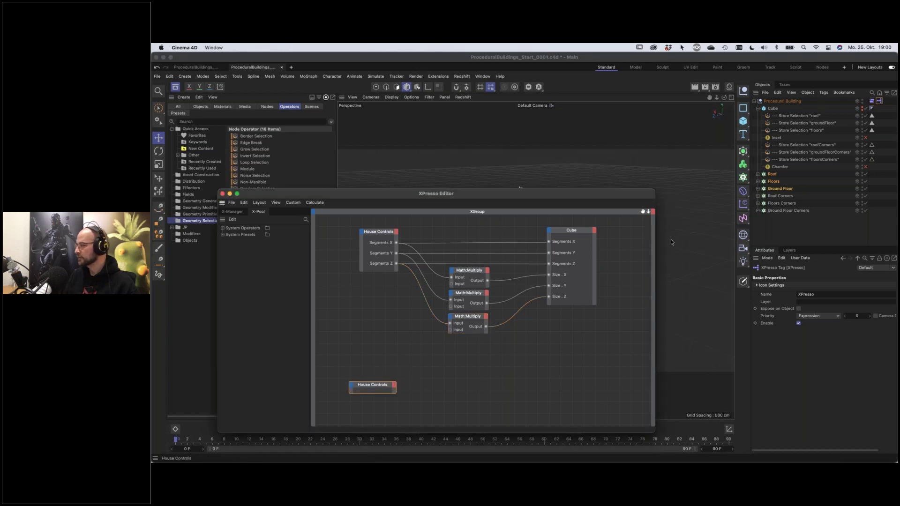
{"action": "left_click", "coordinate": [773, 328]}
{"action": "left_click_drag", "start_coordinate": [770, 319], "coordinate": [384, 396]}
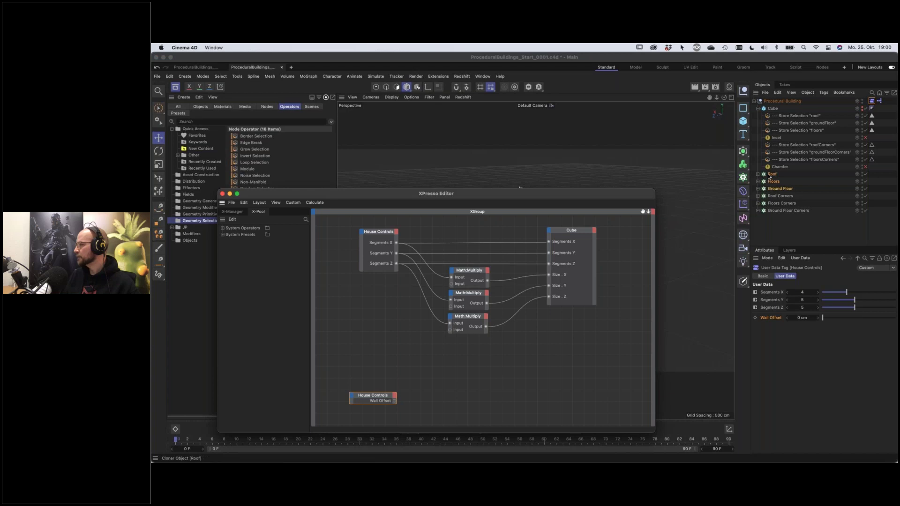
Add Roof, Floors and Ground Floor cloner nodes to the XPresso graph, each with its Transform P . Z parameter as an input
{"action": "left_click", "coordinate": [764, 189], "text": "shift"}
{"action": "left_click_drag", "start_coordinate": [764, 189], "coordinate": [528, 389]}
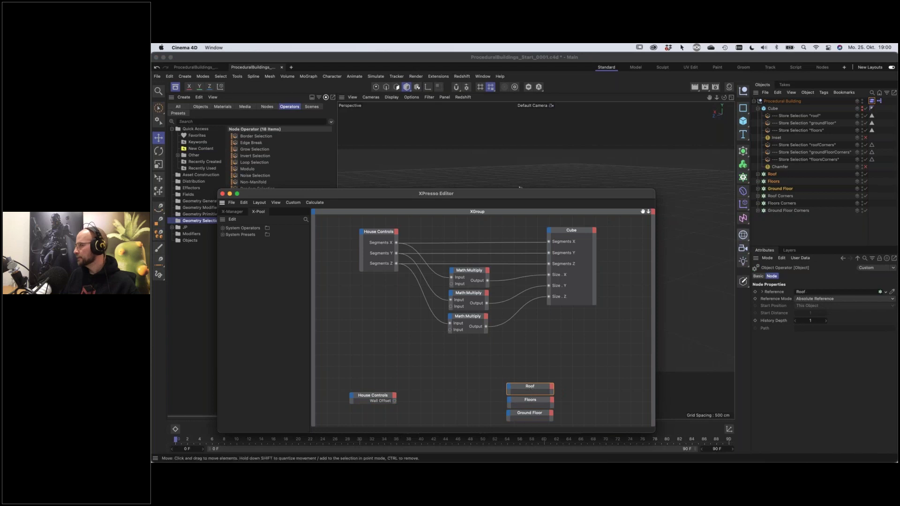
{"action": "left_click", "coordinate": [772, 175]}
{"action": "left_click_drag", "start_coordinate": [779, 177], "coordinate": [512, 389]}
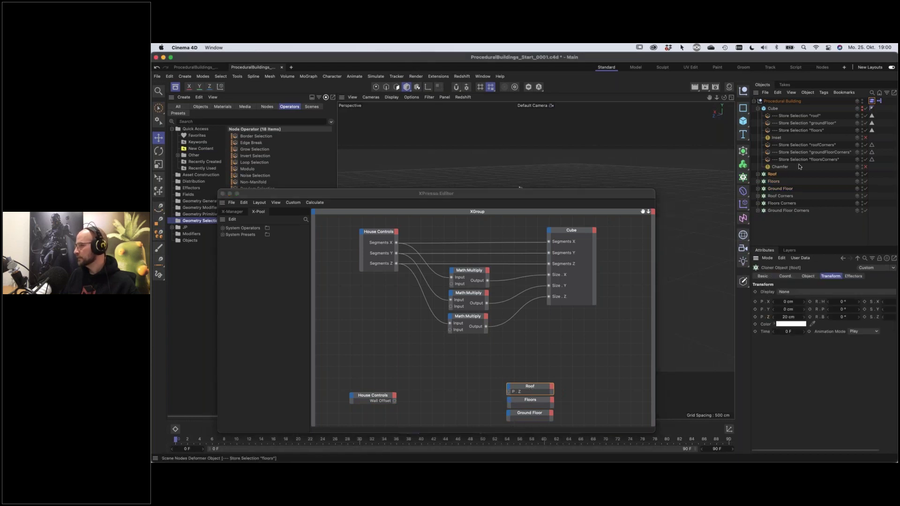
{"action": "left_click", "coordinate": [773, 182]}
{"action": "left_click_drag", "start_coordinate": [769, 317], "coordinate": [510, 401]}
{"action": "left_click", "coordinate": [779, 189]}
{"action": "left_click_drag", "start_coordinate": [769, 320], "coordinate": [397, 401]}
Connect the Wall Offset output to the Z position inputs of the Roof, Floors and Ground Floor nodes, and uncover the building view
{"action": "left_click", "coordinate": [375, 398]}
{"action": "mouse_move", "coordinate": [509, 404]}
{"action": "left_mouse_down"}
{"action": "mouse_move", "coordinate": [398, 402]}
{"action": "mouse_move", "coordinate": [509, 418]}
{"action": "left_mouse_up"}
{"action": "left_click_drag", "start_coordinate": [585, 193], "coordinate": [483, 416]}
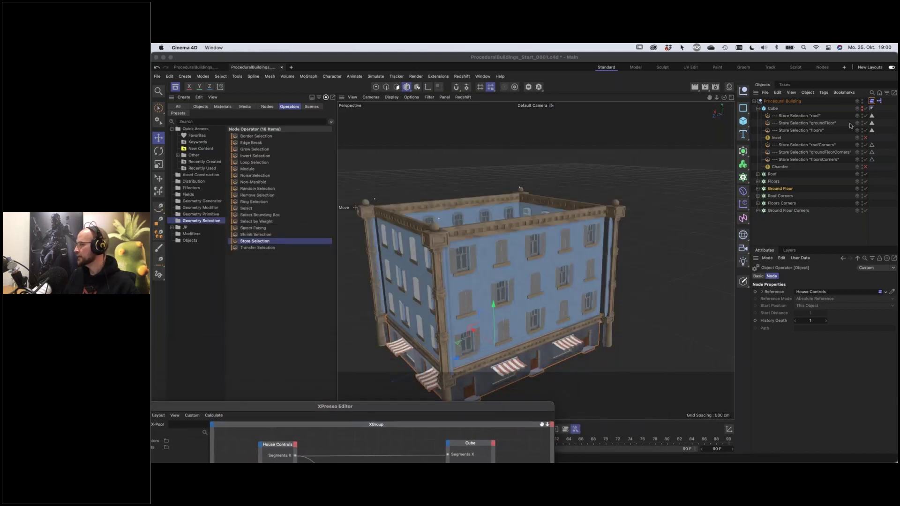
Try out the Wall Offset slider on the House Controls, set it to 20 cm, and save the project
{"action": "left_click", "coordinate": [871, 101]}
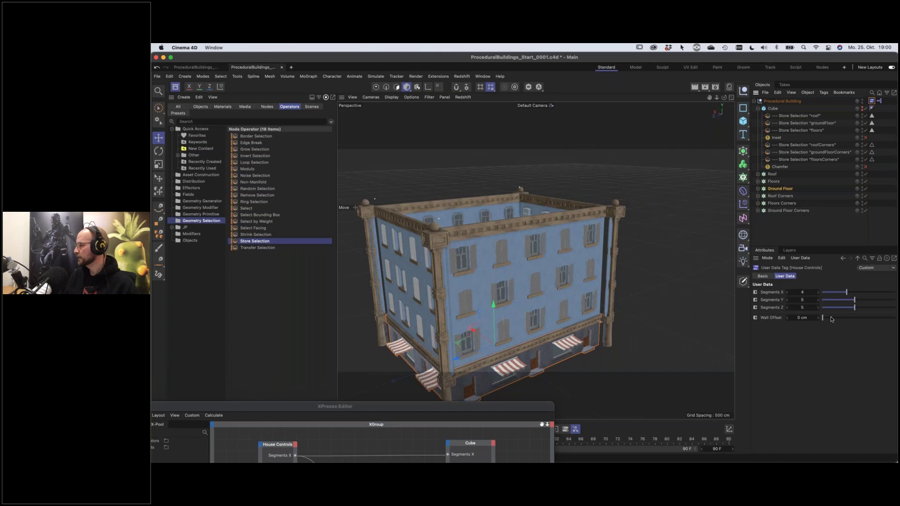
{"action": "left_click_drag", "start_coordinate": [840, 318], "coordinate": [851, 321]}
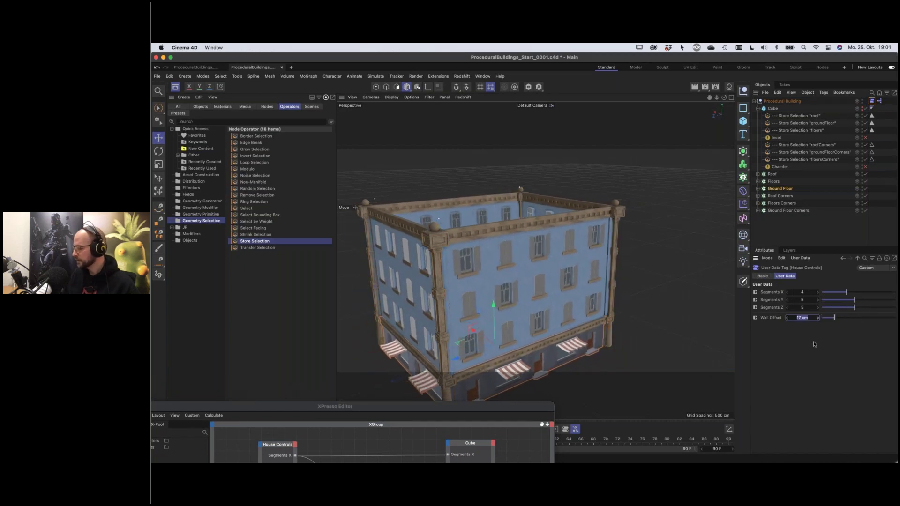
{"action": "type", "text": "20"}
{"action": "key", "text": "Return"}
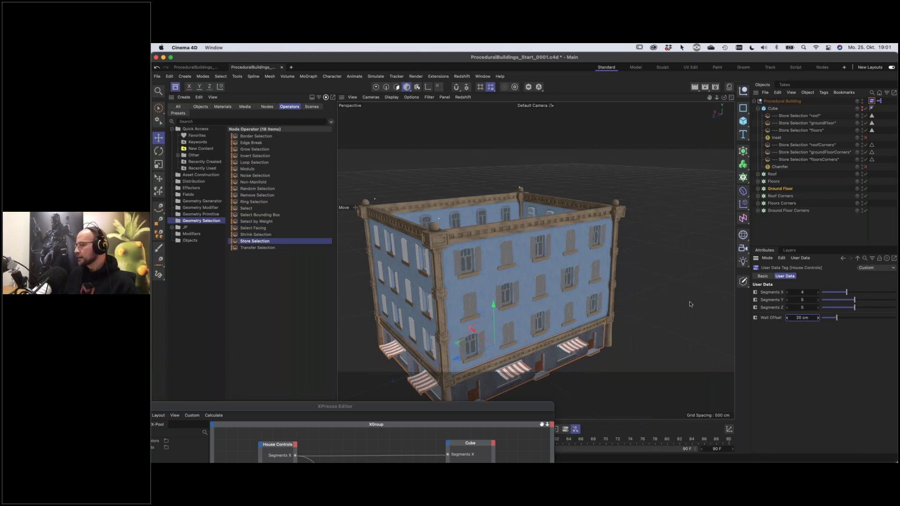
{"action": "left_click", "coordinate": [704, 281]}
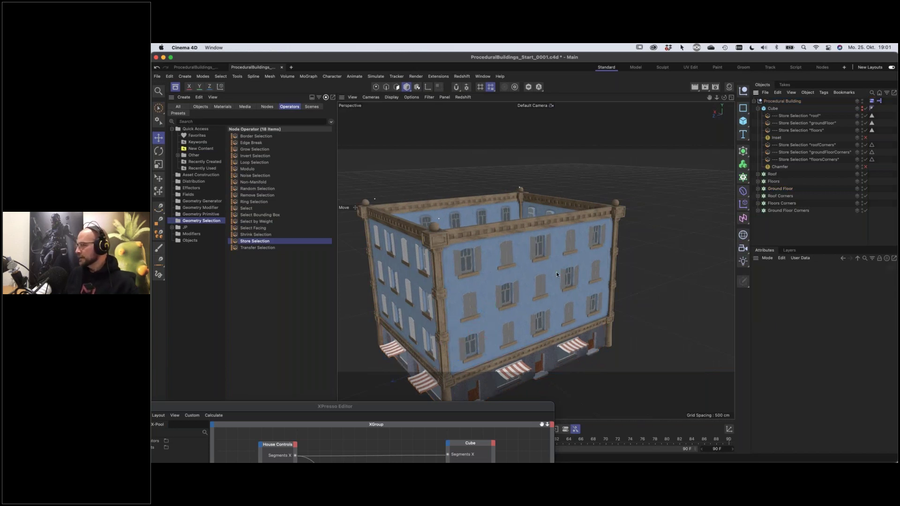
{"action": "mouse_move", "coordinate": [566, 258]}
{"action": "left_mouse_down", "text": "alt"}
{"action": "mouse_move", "coordinate": [471, 271]}
{"action": "mouse_move", "coordinate": [481, 258]}
{"action": "mouse_move", "coordinate": [564, 266]}
{"action": "mouse_move", "coordinate": [565, 275]}
{"action": "mouse_move", "coordinate": [607, 252]}
{"action": "mouse_move", "coordinate": [592, 273]}
{"action": "mouse_move", "coordinate": [562, 257]}
{"action": "left_mouse_up", "text": "alt"}
{"action": "key", "text": "super+s"}
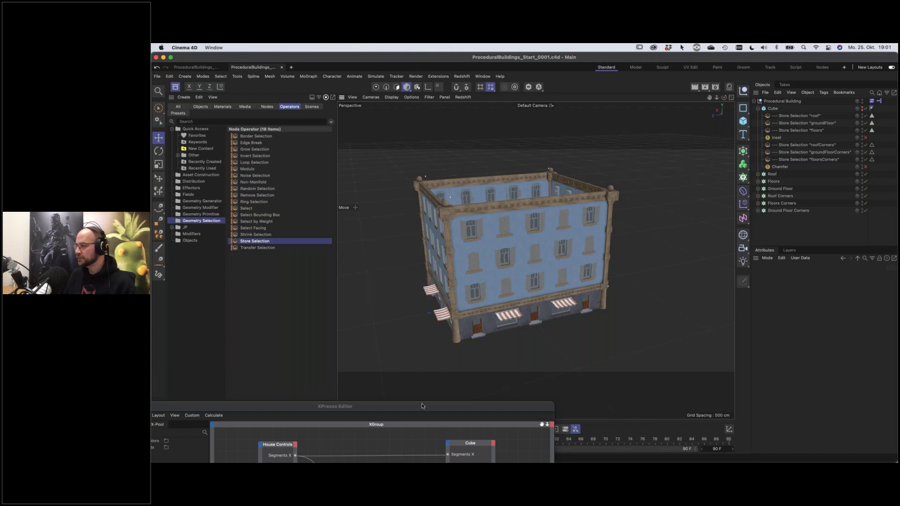
Add a new user data entry named Segment Width to the Procedural Building's House Controls tag
{"action": "left_click_drag", "start_coordinate": [420, 405], "coordinate": [441, 375]}
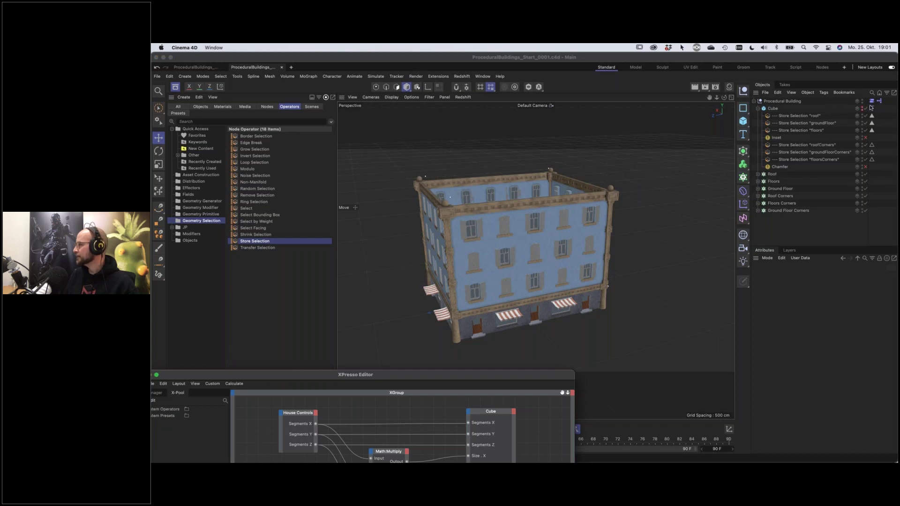
{"action": "left_click", "coordinate": [872, 101]}
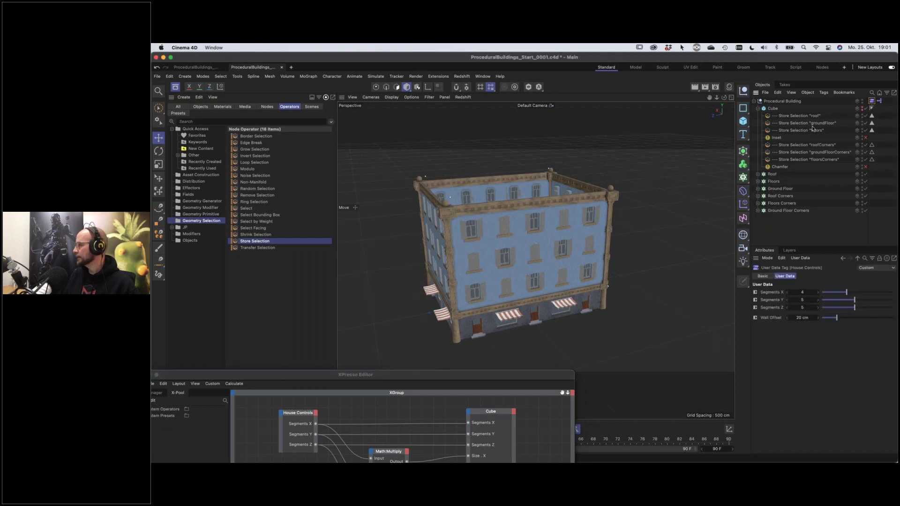
{"action": "left_click", "coordinate": [801, 259]}
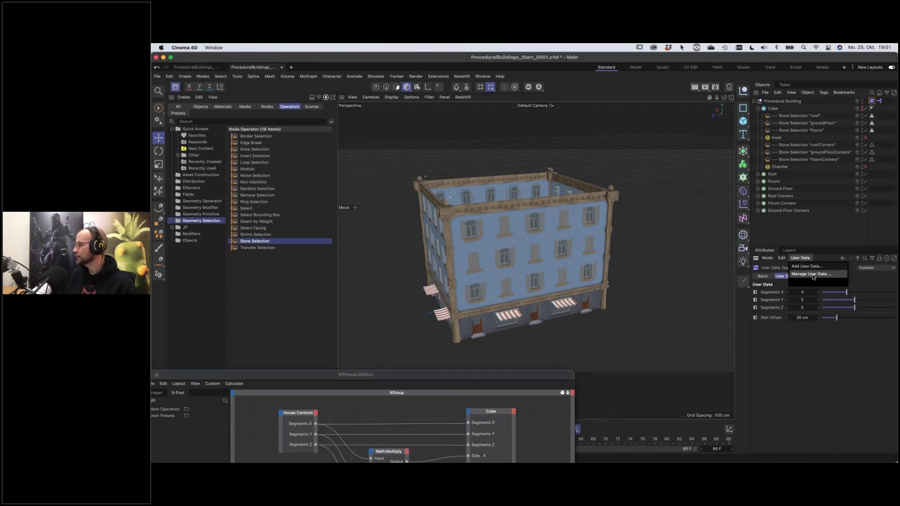
{"action": "left_click", "coordinate": [812, 275]}
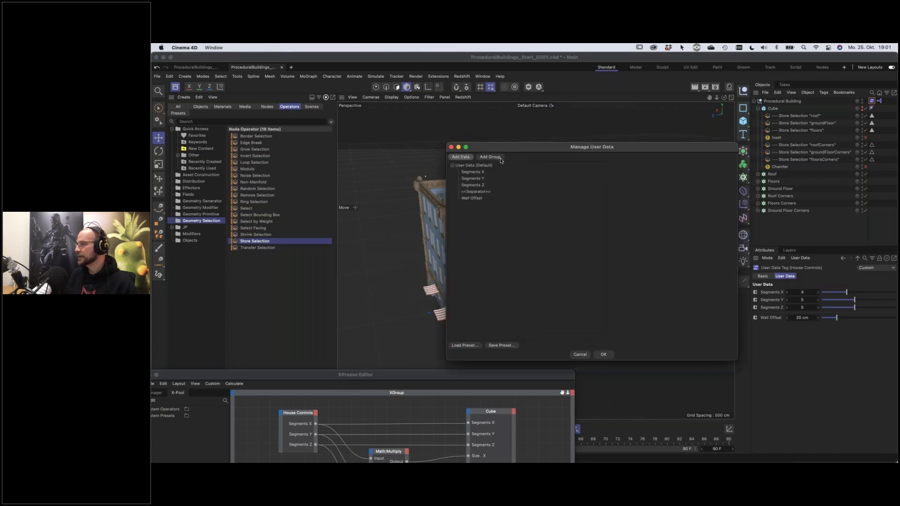
{"action": "left_click", "coordinate": [394, 169]}
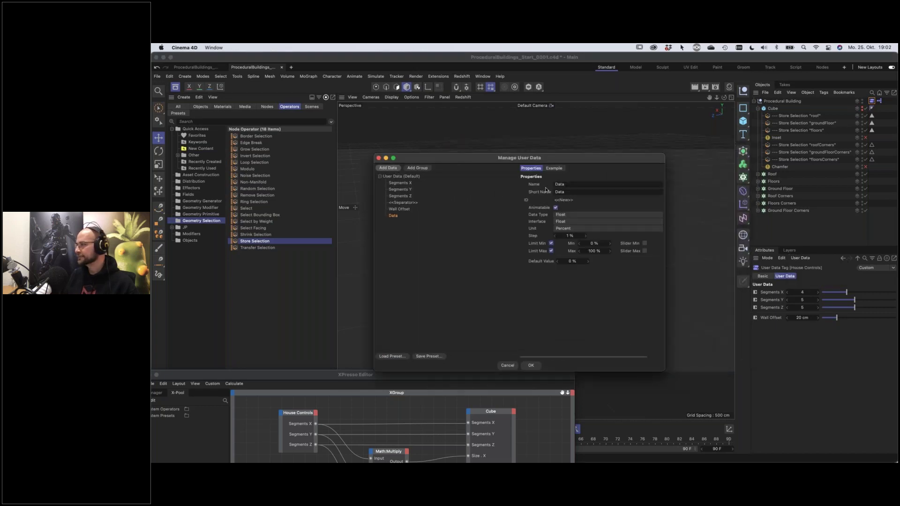
{"action": "left_click", "coordinate": [569, 185]}
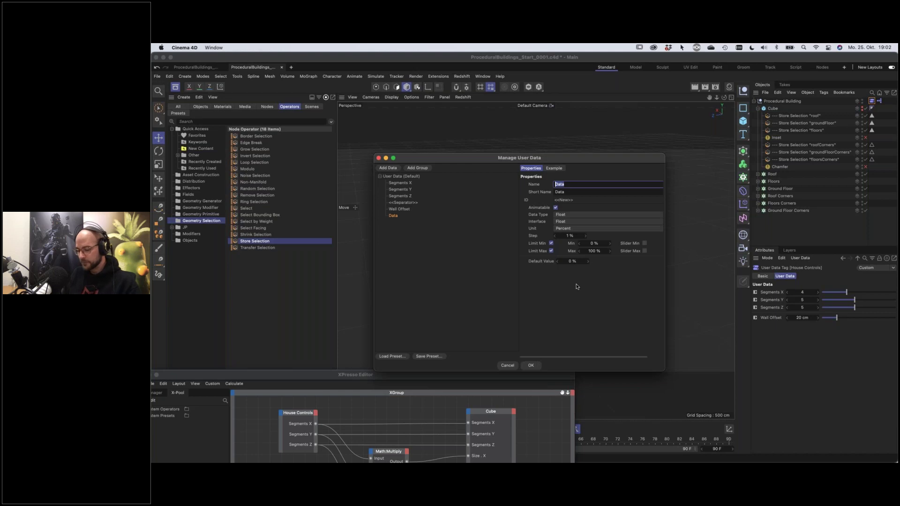
{"action": "type", "text": "Segment"}
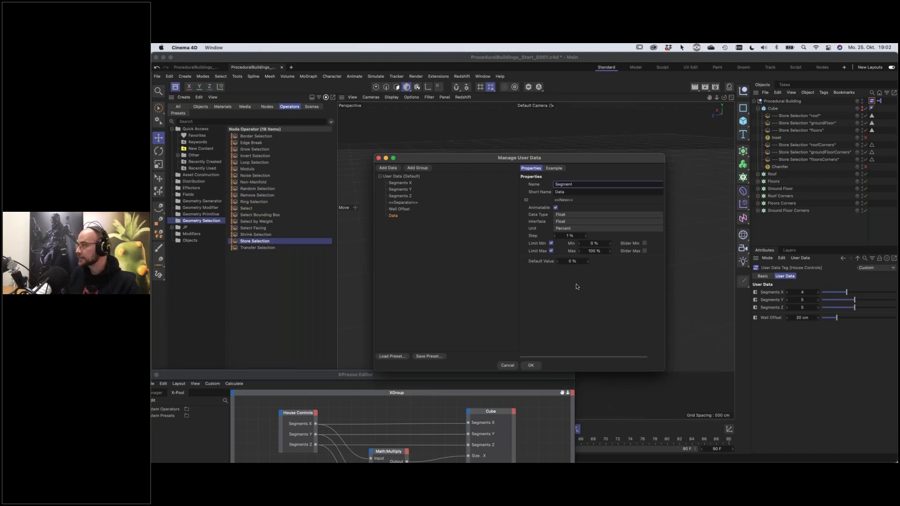
{"action": "type", "text": " Width"}
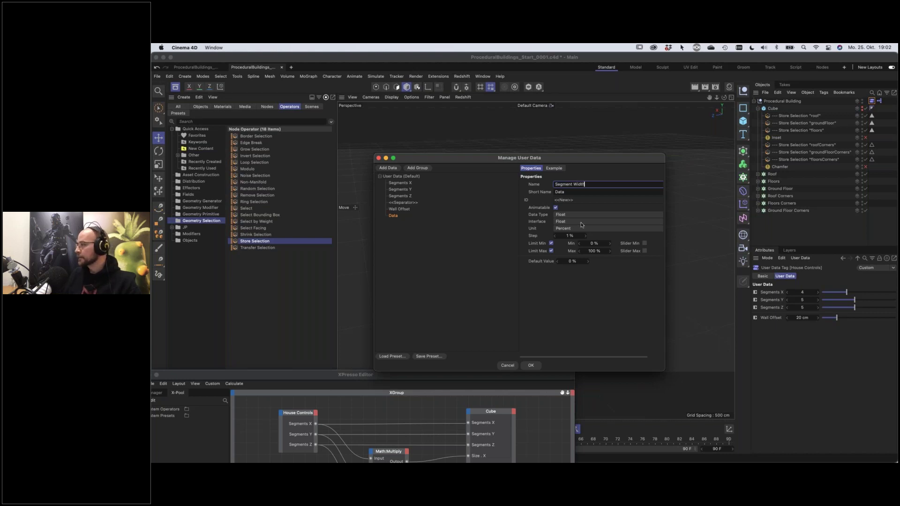
Give the Segment Width entry a Float Slider interface and the Length Unit
{"action": "left_click", "coordinate": [581, 225]}
{"action": "left_click", "coordinate": [569, 232]}
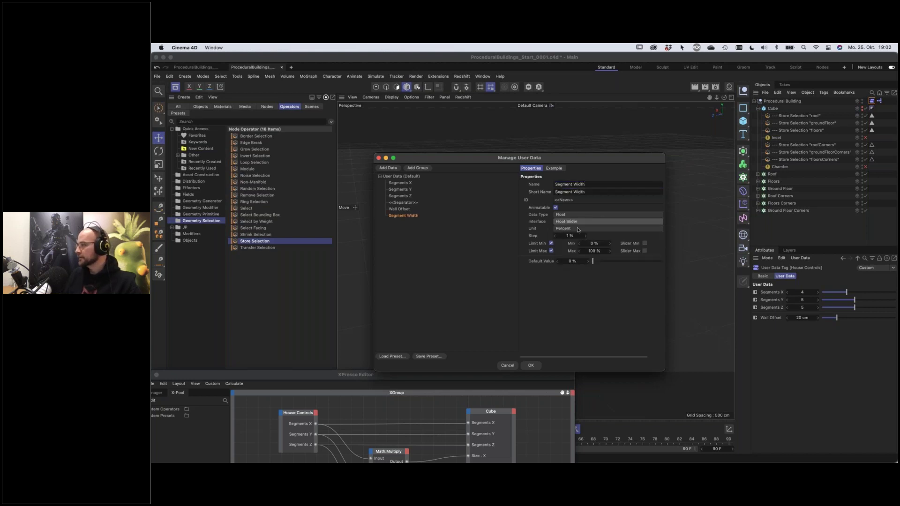
{"action": "left_click", "coordinate": [577, 229]}
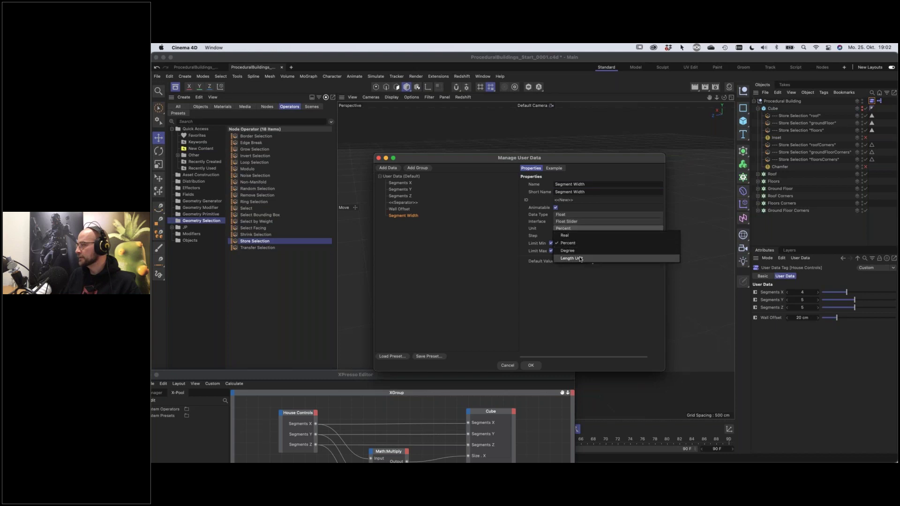
{"action": "left_click", "coordinate": [580, 258]}
Enable Slider Max for Segment Width, with a limit maximum of 10000 cm and a default value of 100 cm
{"action": "scroll", "coordinate": [576, 359], "scroll_direction": "right", "scroll_amount": 2}
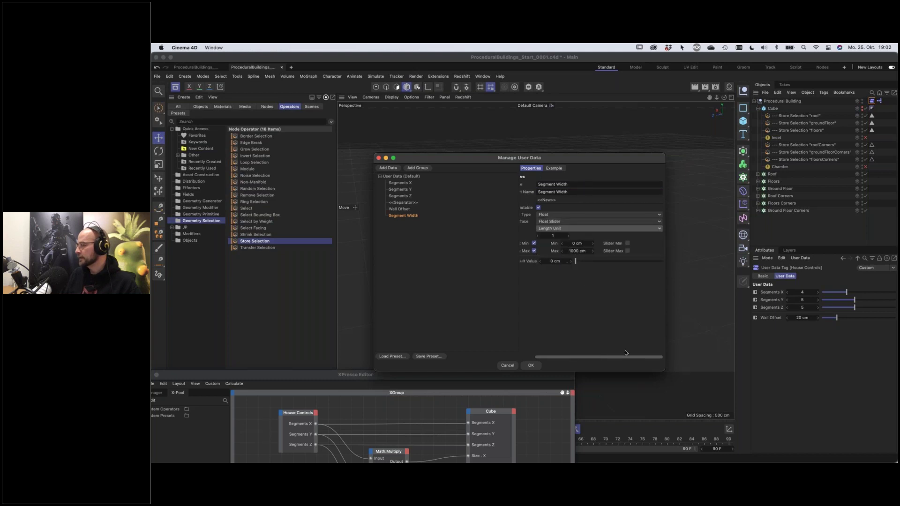
{"action": "left_click", "coordinate": [627, 251]}
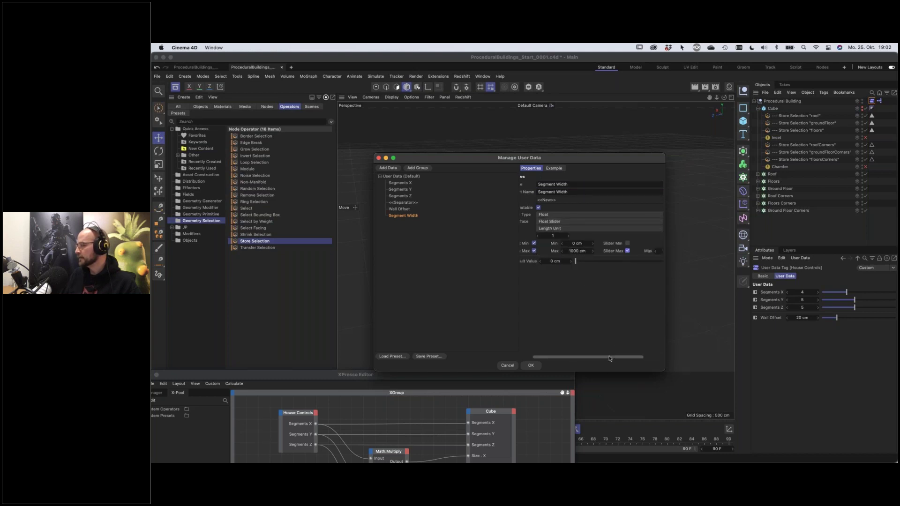
{"action": "scroll", "coordinate": [609, 358], "scroll_direction": "right", "scroll_amount": 3}
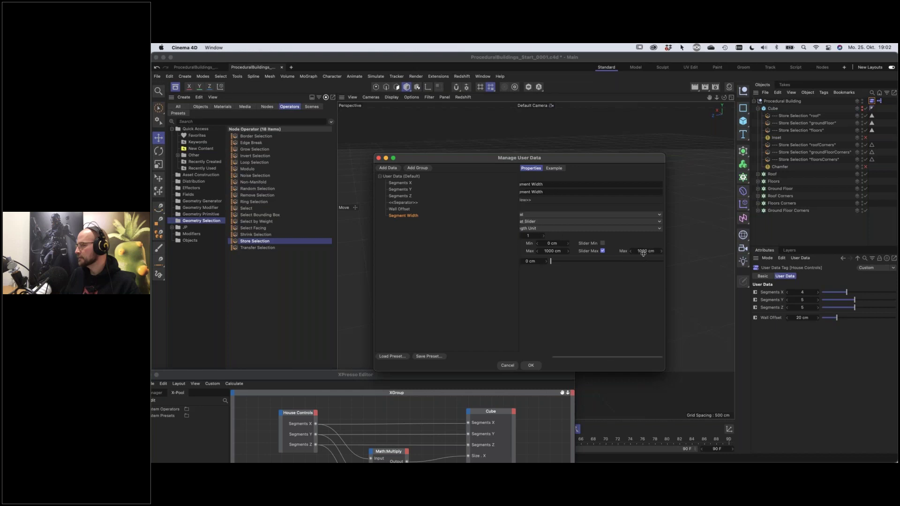
{"action": "left_click", "coordinate": [641, 250]}
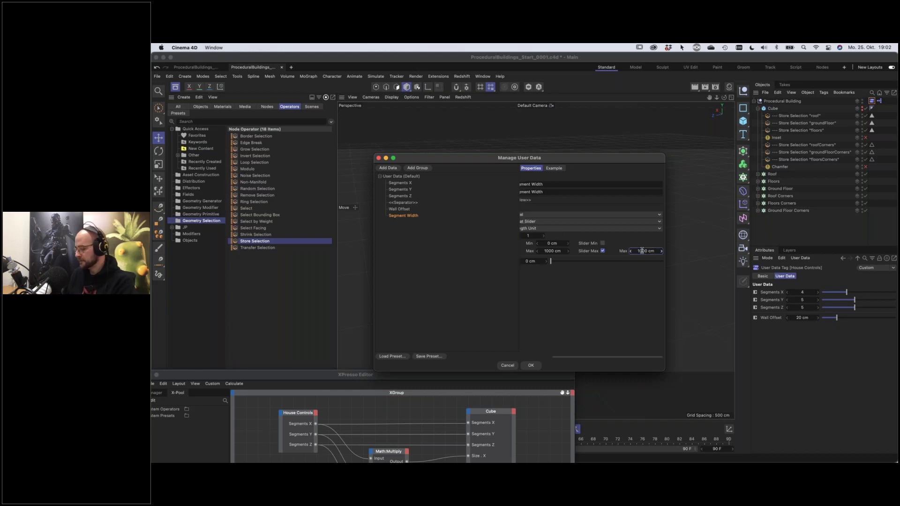
{"action": "left_click", "coordinate": [550, 251]}
{"action": "type", "text": "10000"}
{"action": "key", "text": "Return"}
{"action": "scroll", "coordinate": [592, 361], "scroll_direction": "left", "scroll_amount": 3}
{"action": "left_click", "coordinate": [565, 263]}
{"action": "type", "text": "100"}
{"action": "key", "text": "Return"}
Duplicate the Segment Width entry and rename the copy Segment Height
{"action": "left_click", "coordinate": [402, 217]}
{"action": "key", "text": "super+v"}
{"action": "double_click", "coordinate": [577, 184]}
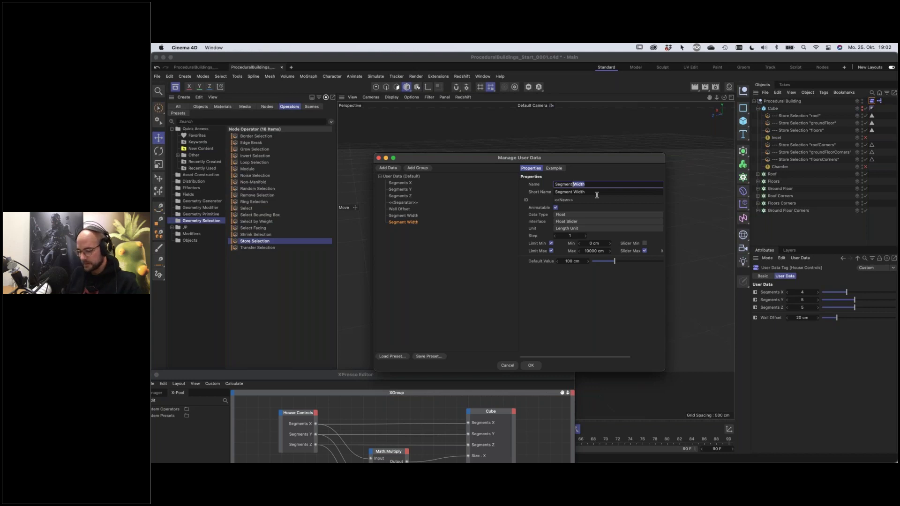
{"action": "type", "text": "Height"}
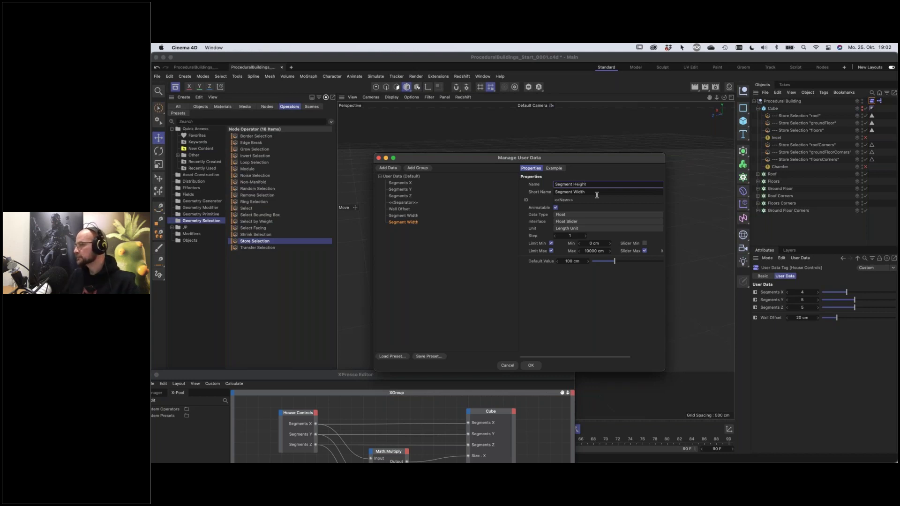
{"action": "key", "text": "Return"}
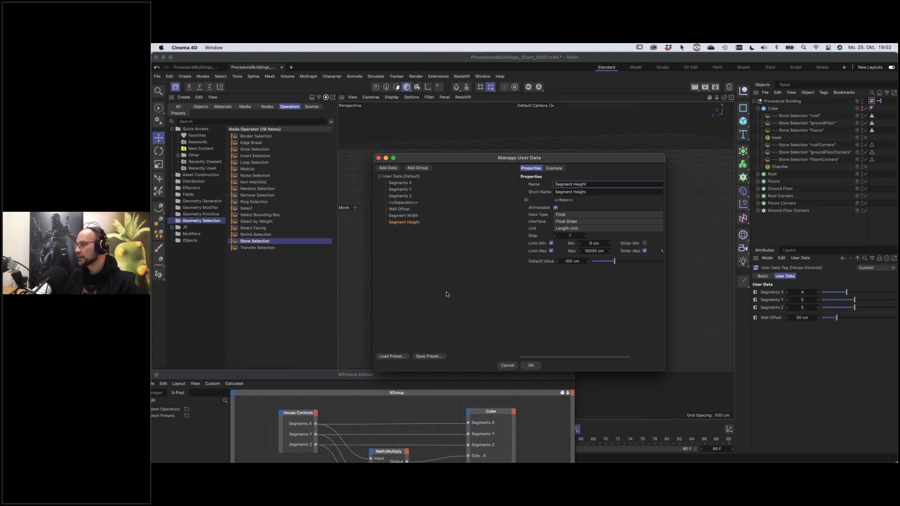
Move Segment Width and Segment Height above Wall Offset, set off by separators on both sides, and apply the user data changes
{"action": "left_click", "coordinate": [409, 216], "text": "shift"}
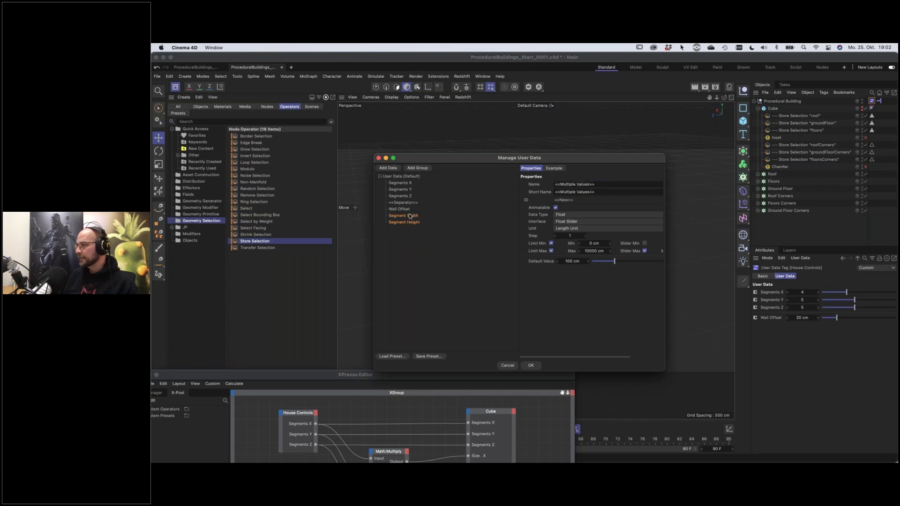
{"action": "left_click_drag", "start_coordinate": [409, 216], "coordinate": [406, 202]}
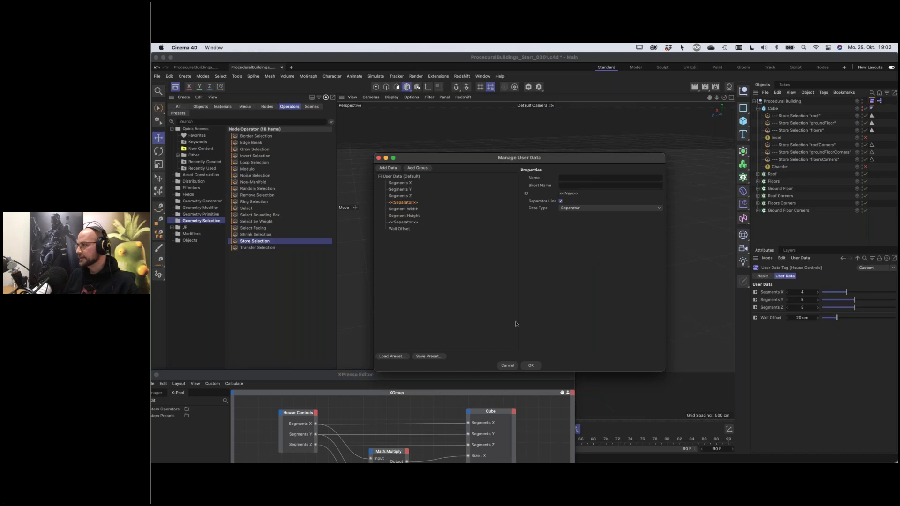
{"action": "left_click", "coordinate": [530, 365]}
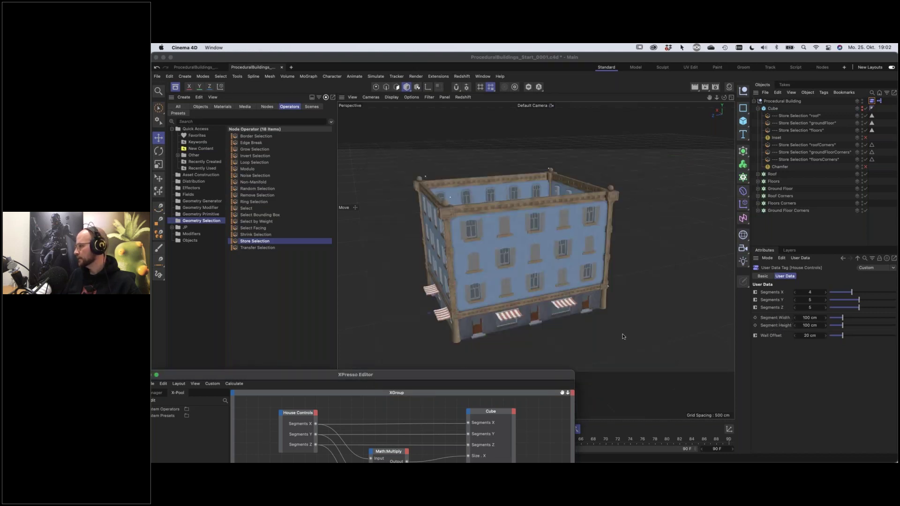
Enlarge the House Controls node in the XPresso graph and add Segment Width and Segment Height as outputs
{"action": "left_click_drag", "start_coordinate": [466, 374], "coordinate": [506, 207]}
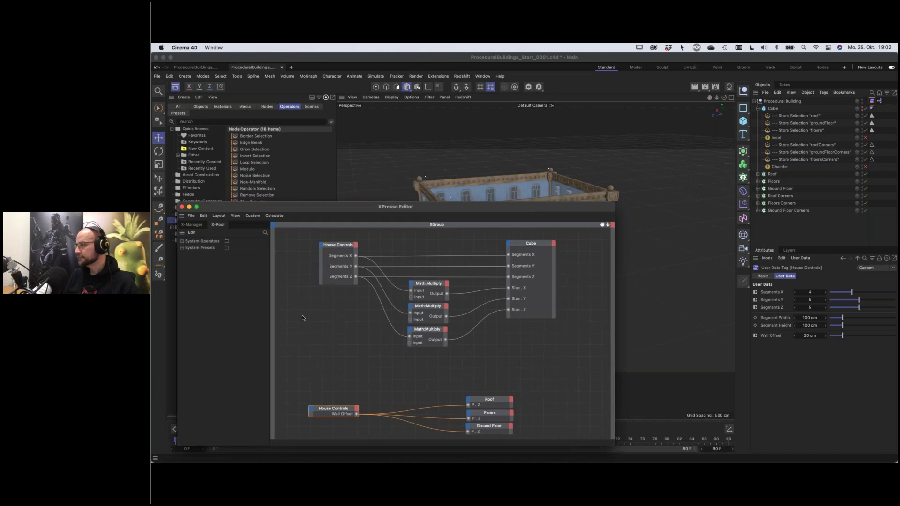
{"action": "left_click_drag", "start_coordinate": [334, 283], "coordinate": [335, 338]}
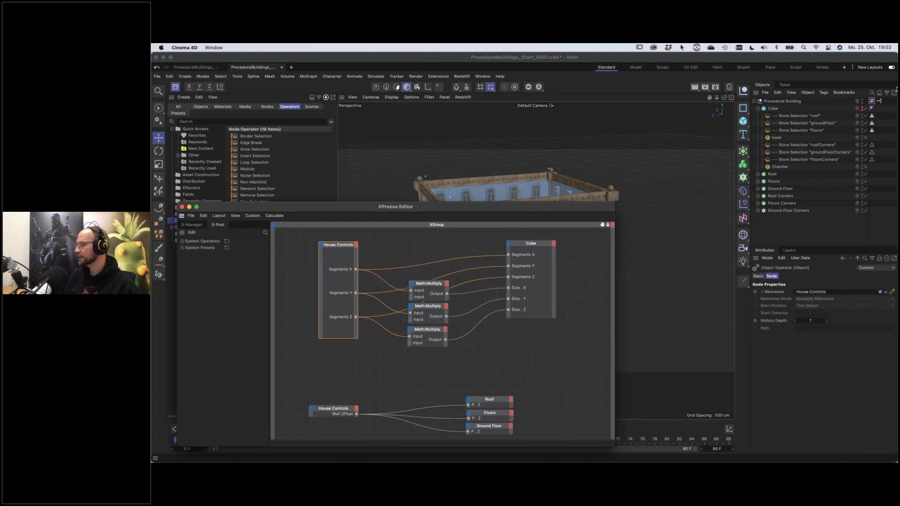
{"action": "left_click", "coordinate": [871, 101]}
{"action": "left_click_drag", "start_coordinate": [776, 320], "coordinate": [360, 248]}
{"action": "left_click_drag", "start_coordinate": [776, 325], "coordinate": [350, 270]}
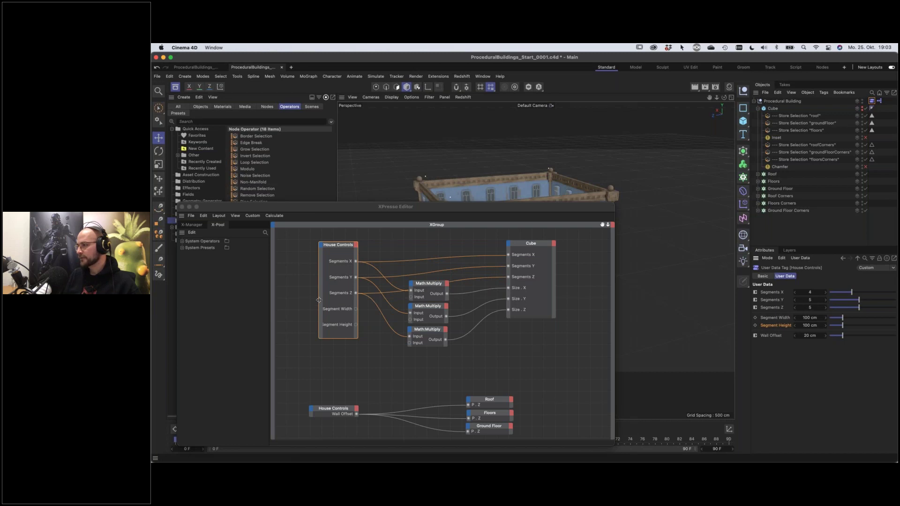
{"action": "left_click_drag", "start_coordinate": [318, 300], "coordinate": [305, 300]}
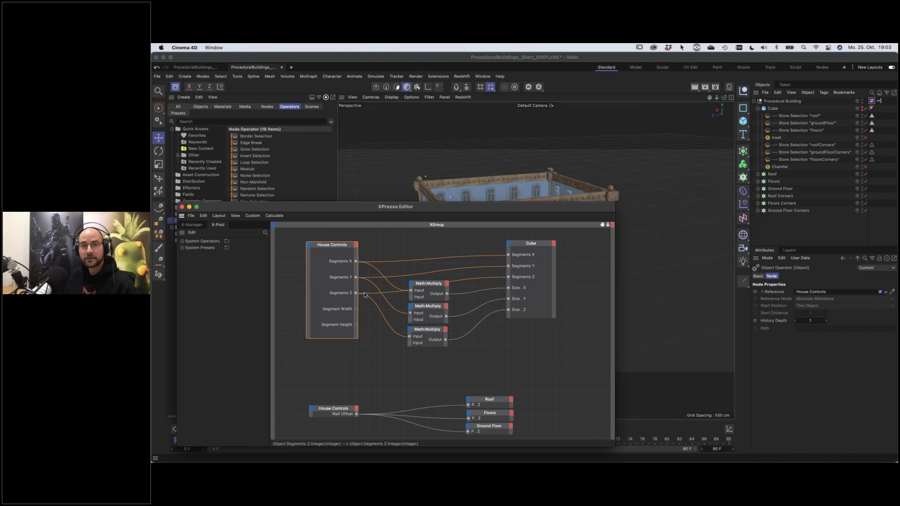
Connect Segment Width to the first and third Math:Multiply nodes and Segment Height to the second, and close the XPresso Editor
{"action": "left_click", "coordinate": [434, 286]}
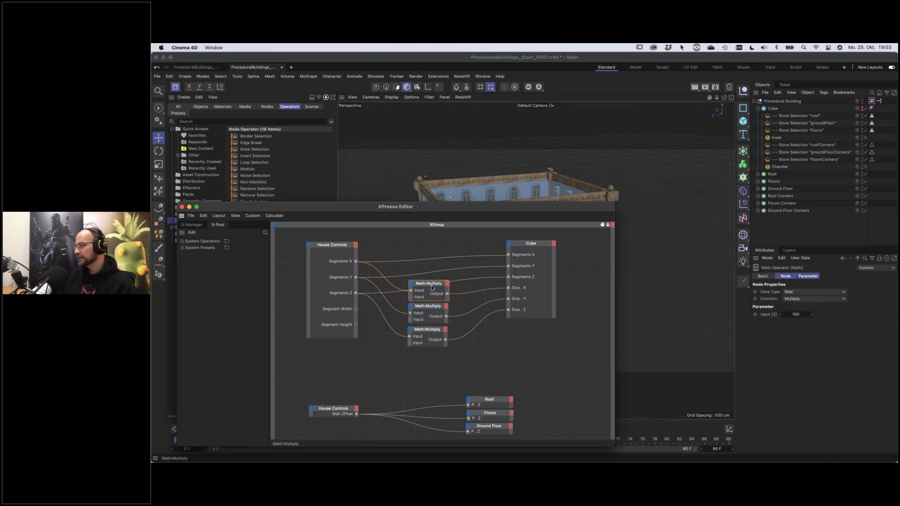
{"action": "left_click", "coordinate": [430, 308]}
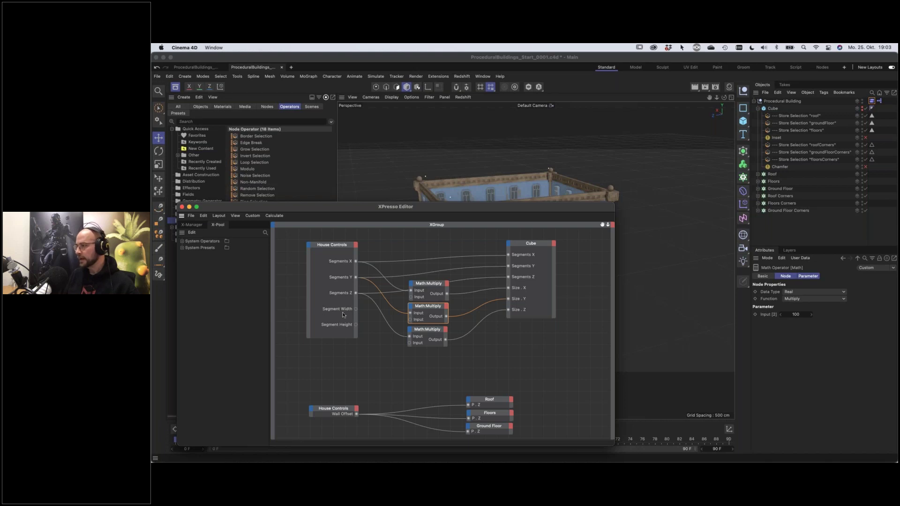
{"action": "left_click_drag", "start_coordinate": [355, 308], "coordinate": [410, 298]}
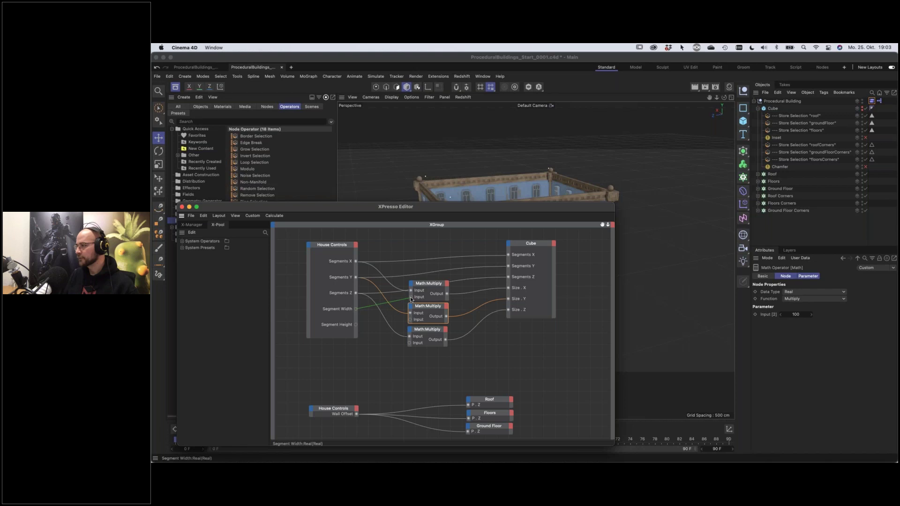
{"action": "left_click_drag", "start_coordinate": [389, 339], "coordinate": [409, 343]}
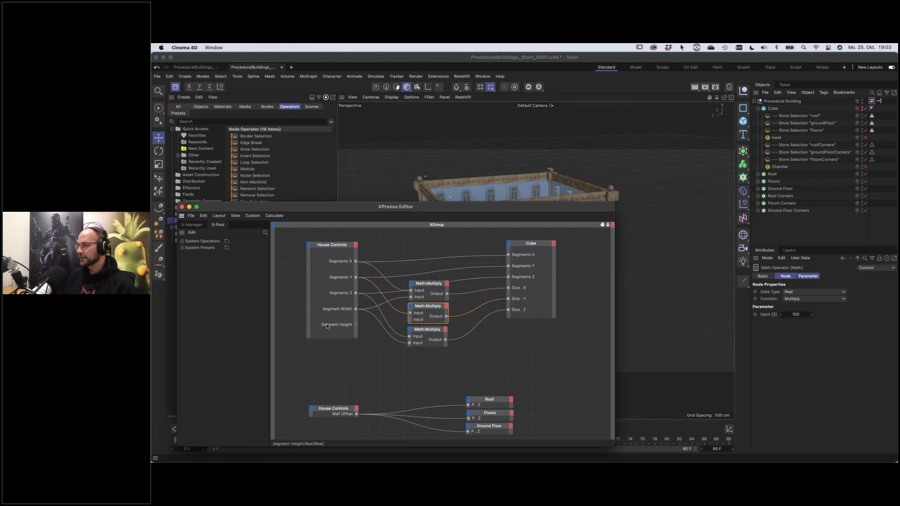
{"action": "left_click_drag", "start_coordinate": [356, 324], "coordinate": [410, 321]}
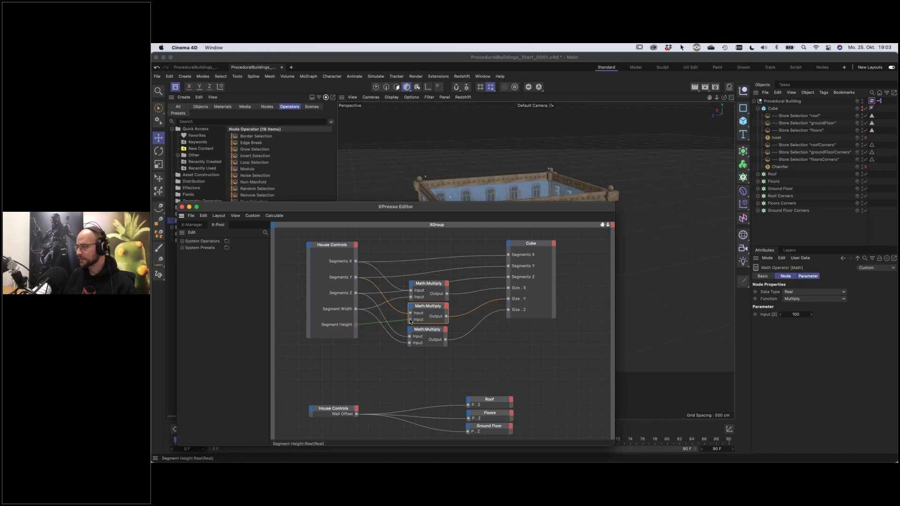
{"action": "left_click_drag", "start_coordinate": [411, 320], "coordinate": [410, 321]}
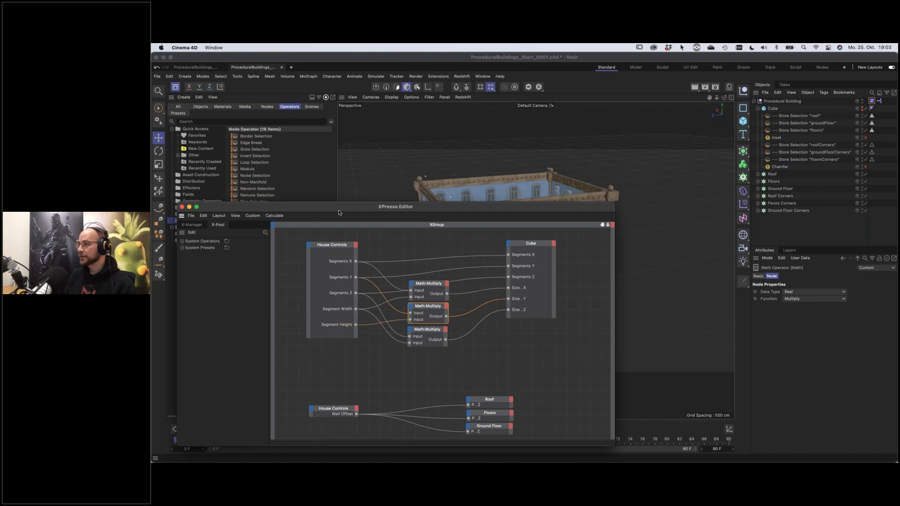
{"action": "left_click", "coordinate": [182, 206]}
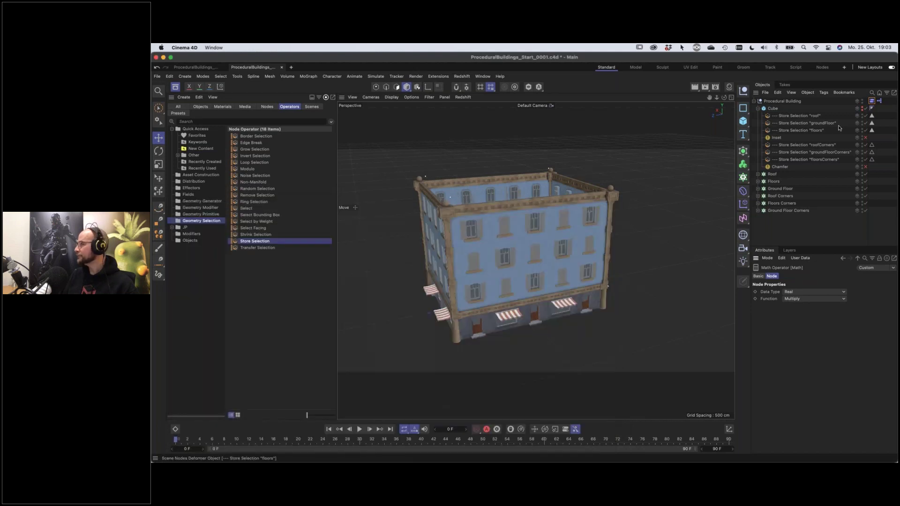
Try out Segment Width and Segment Height at 188 cm on the House Controls, and set both to 100 cm
{"action": "left_click", "coordinate": [871, 101]}
{"action": "mouse_move", "coordinate": [846, 317]}
{"action": "left_mouse_down"}
{"action": "mouse_move", "coordinate": [862, 319]}
{"action": "mouse_move", "coordinate": [851, 327]}
{"action": "left_mouse_up"}
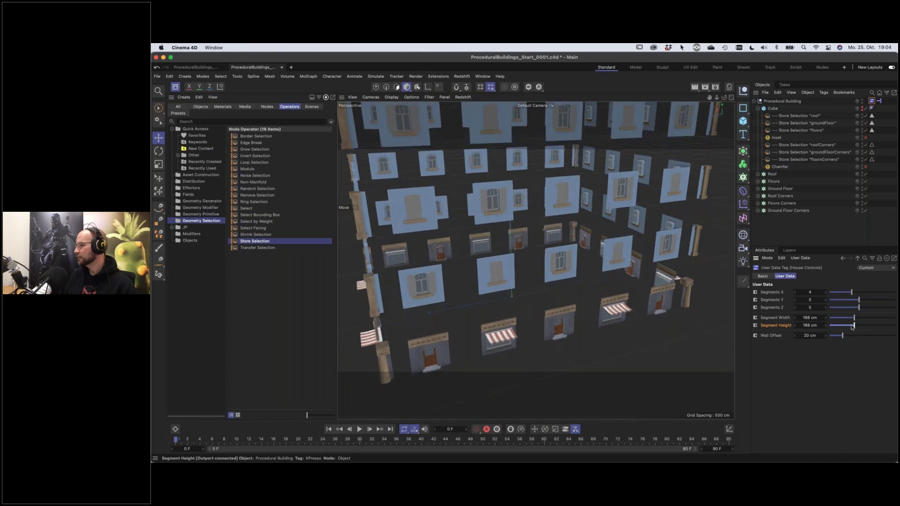
{"action": "key", "text": "shift+Tab"}
{"action": "type", "text": "100"}
{"action": "key", "text": "Tab"}
{"action": "type", "text": "100"}
{"action": "key", "text": "Return"}
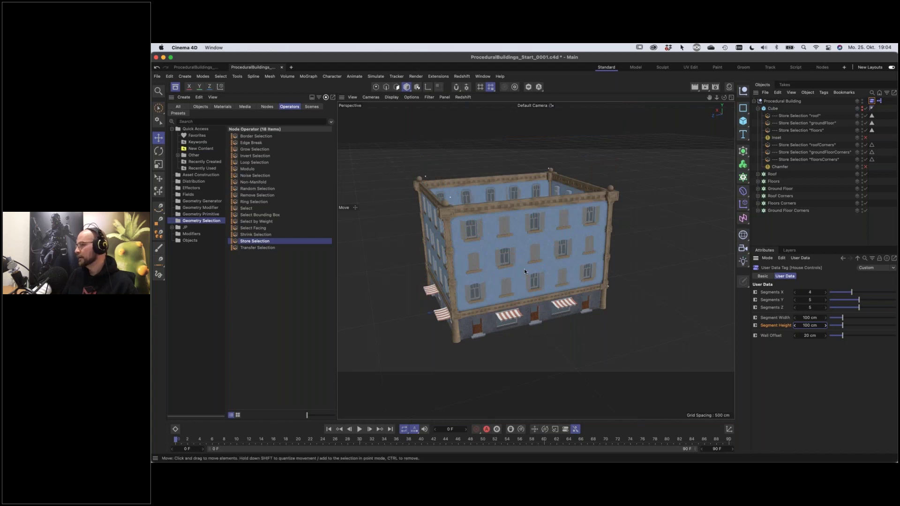
Try out lower Segments Y values on the House Controls and set Segments Y to 4
{"action": "mouse_move", "coordinate": [533, 271]}
{"action": "left_mouse_down", "text": "alt"}
{"action": "mouse_move", "coordinate": [521, 262]}
{"action": "mouse_move", "coordinate": [558, 298]}
{"action": "mouse_move", "coordinate": [561, 291]}
{"action": "mouse_move", "coordinate": [510, 281]}
{"action": "mouse_move", "coordinate": [530, 280]}
{"action": "mouse_move", "coordinate": [534, 293]}
{"action": "mouse_move", "coordinate": [540, 253]}
{"action": "mouse_move", "coordinate": [544, 272]}
{"action": "left_mouse_up", "text": "alt"}
{"action": "mouse_move", "coordinate": [857, 301]}
{"action": "left_mouse_down"}
{"action": "mouse_move", "coordinate": [829, 302]}
{"action": "mouse_move", "coordinate": [858, 304]}
{"action": "mouse_move", "coordinate": [845, 303]}
{"action": "left_mouse_up"}
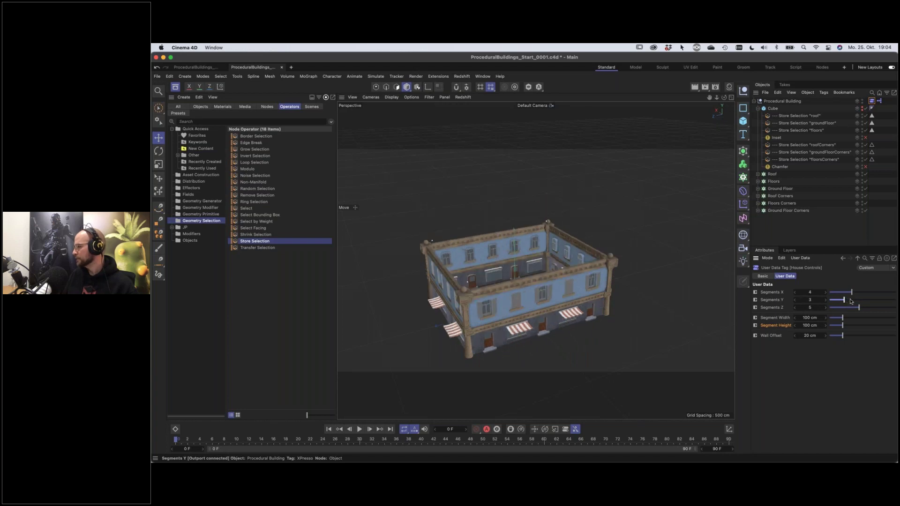
{"action": "left_click", "coordinate": [850, 300]}
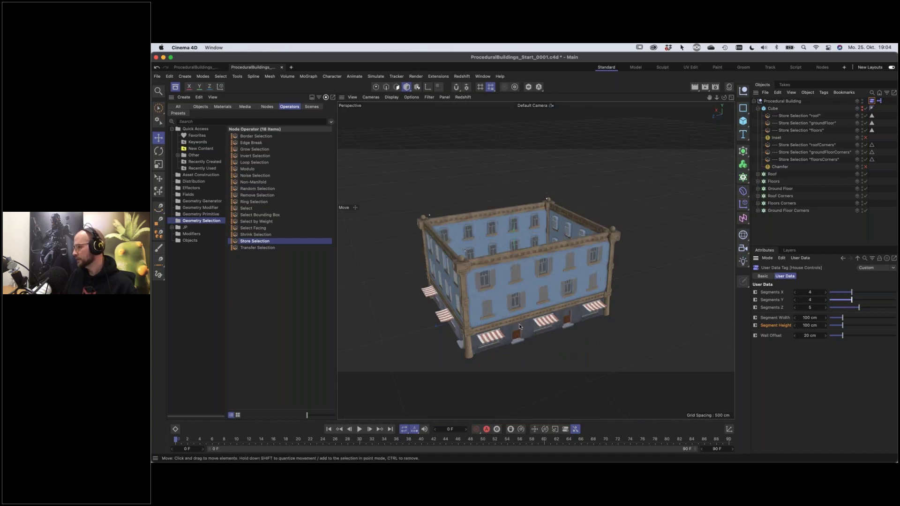
Compare Segments Y values of 3 and 4 on the House Controls and set Segments Y to 3
{"action": "left_click", "coordinate": [845, 300]}
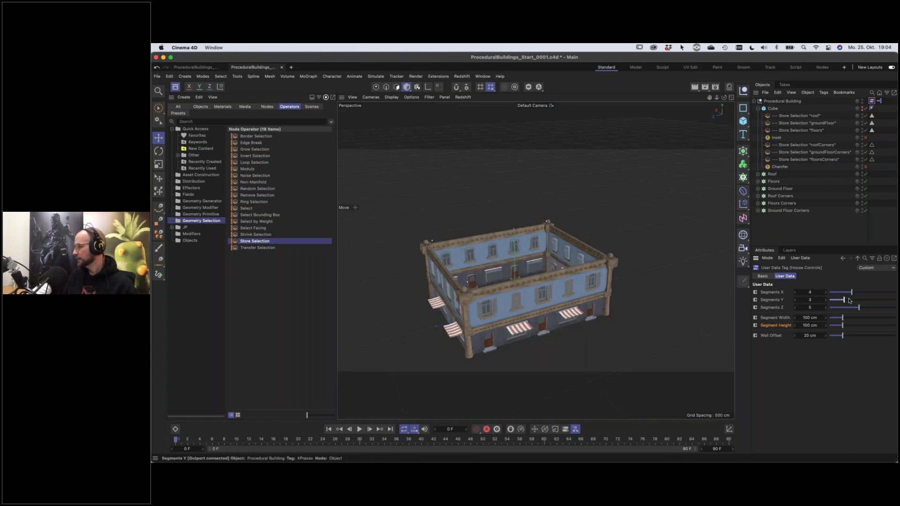
{"action": "left_click", "coordinate": [850, 300]}
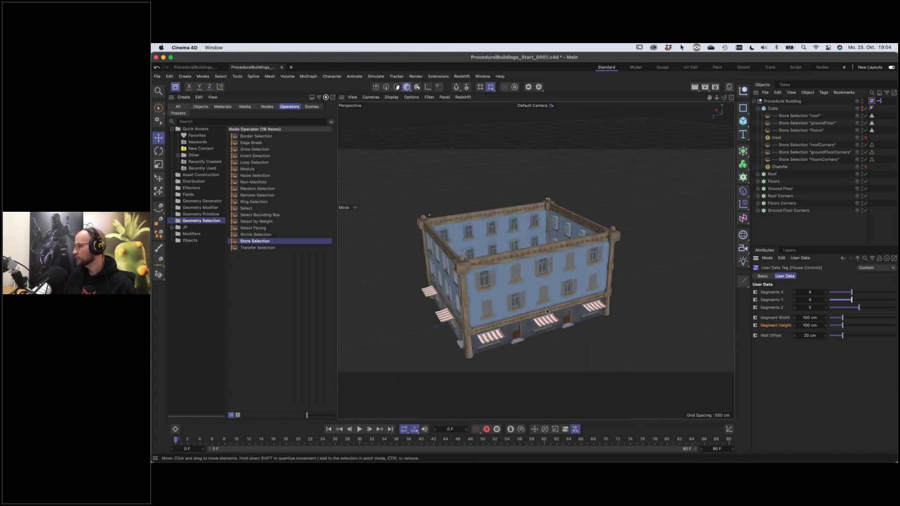
{"action": "left_click", "coordinate": [843, 300]}
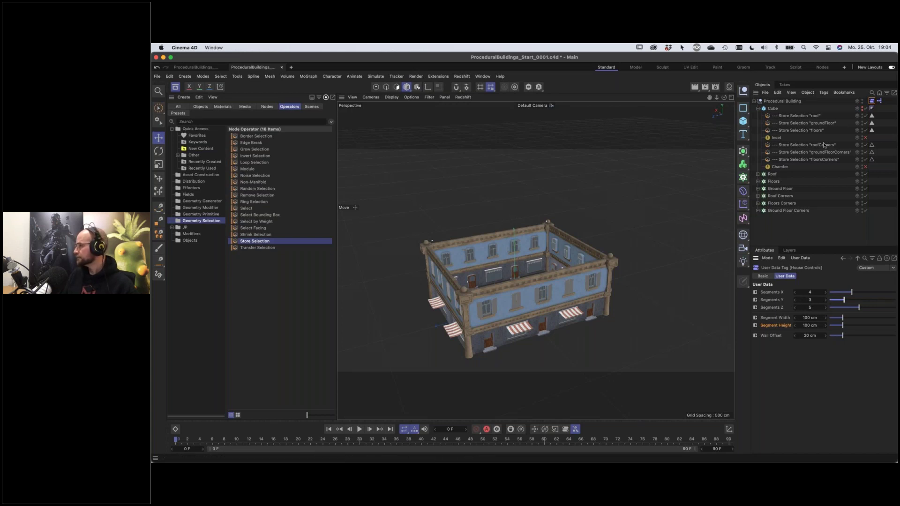
Open the Procedural Building's XPresso graph and duplicate a Math:Multiply node above the existing three
{"action": "double_click", "coordinate": [879, 101]}
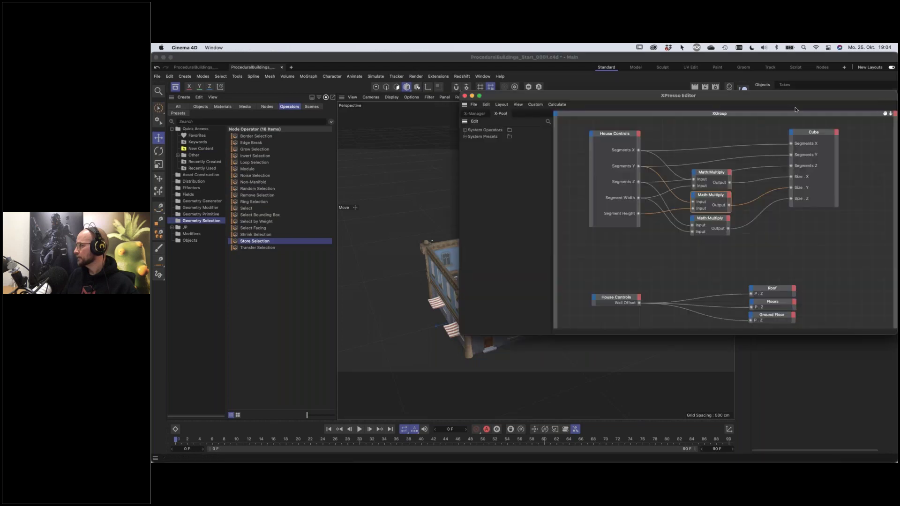
{"action": "left_click_drag", "start_coordinate": [791, 97], "coordinate": [509, 287]}
{"action": "left_click_drag", "start_coordinate": [603, 137], "coordinate": [475, 250], "text": "alt"}
{"action": "left_click_drag", "start_coordinate": [458, 329], "coordinate": [460, 281]}
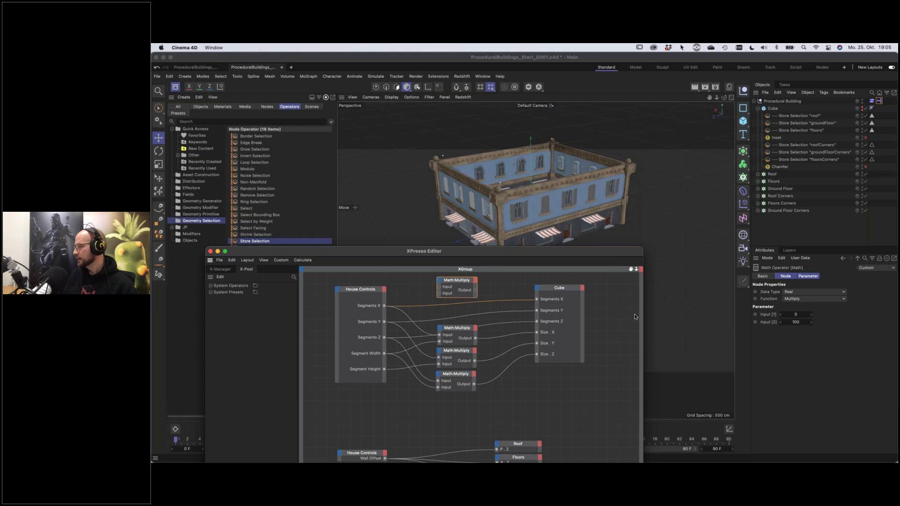
Change the duplicated math node's function to Add and set its Input [2] to 1
{"action": "left_click", "coordinate": [796, 298]}
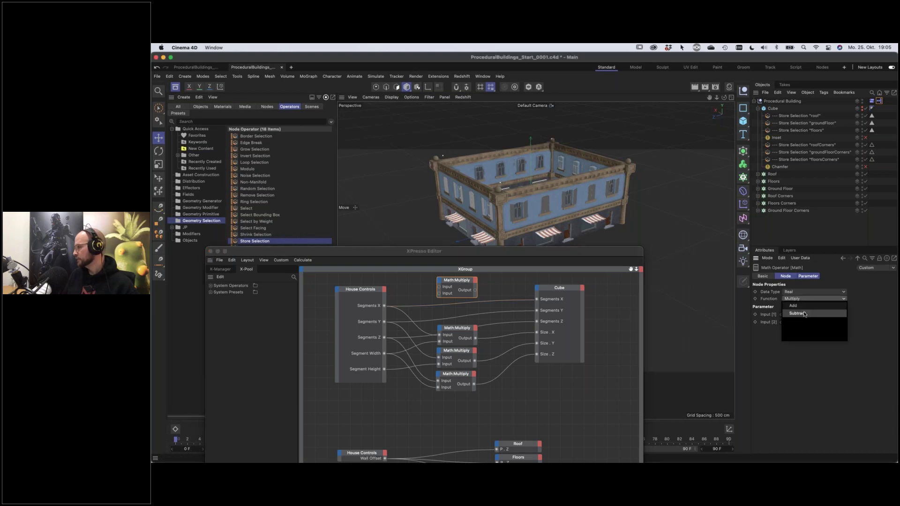
{"action": "left_click", "coordinate": [797, 306]}
{"action": "left_click", "coordinate": [797, 321]}
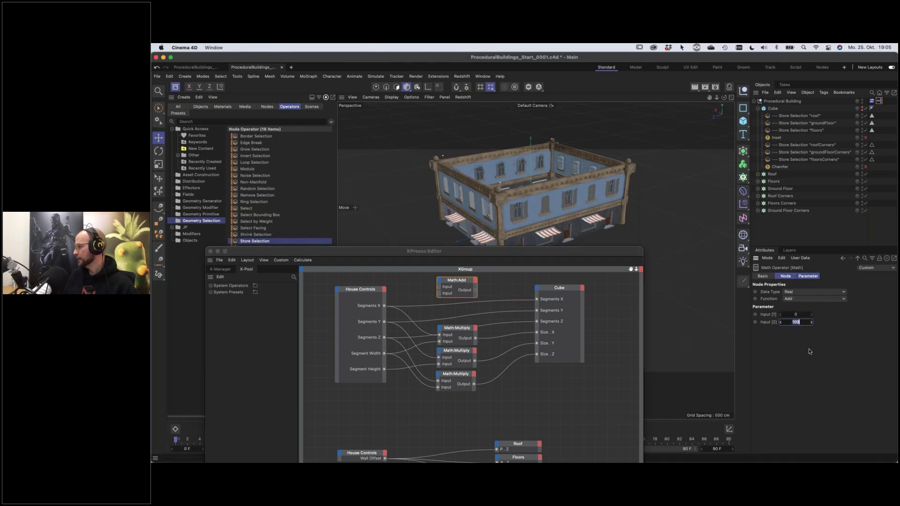
{"action": "type", "text": "1"}
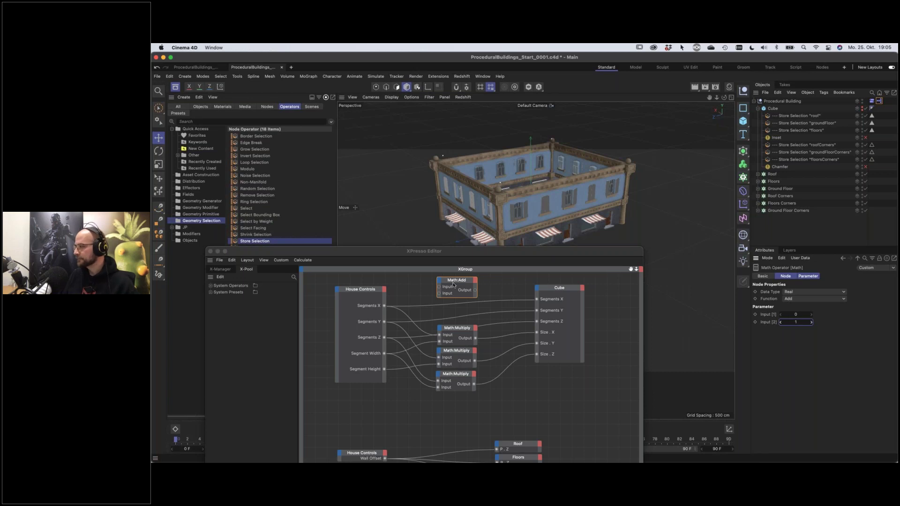
Route Segments Y from House Controls through the Math:Add node into the Cube's Segments Y and the second Math:Multiply node
{"action": "left_click_drag", "start_coordinate": [457, 282], "coordinate": [424, 283]}
{"action": "left_click_drag", "start_coordinate": [368, 293], "coordinate": [342, 292]}
{"action": "left_click_drag", "start_coordinate": [427, 292], "coordinate": [409, 293]}
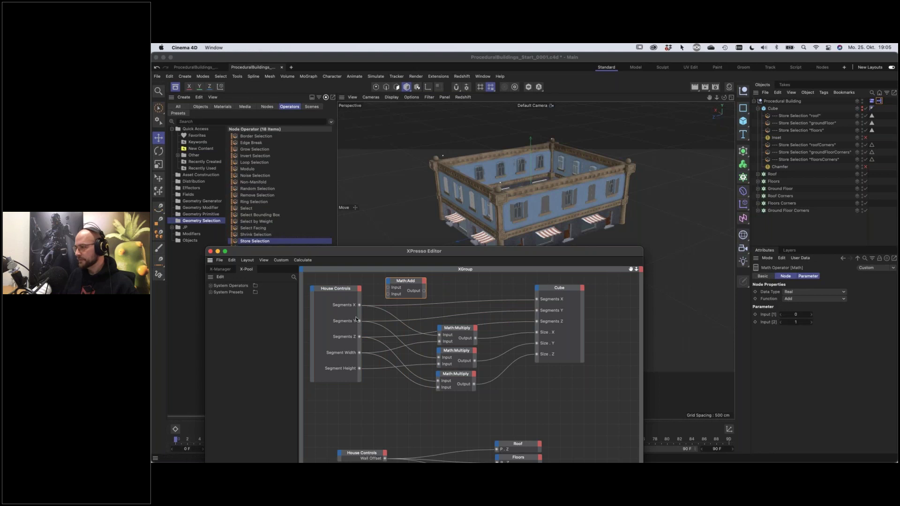
{"action": "left_click_drag", "start_coordinate": [377, 303], "coordinate": [537, 311]}
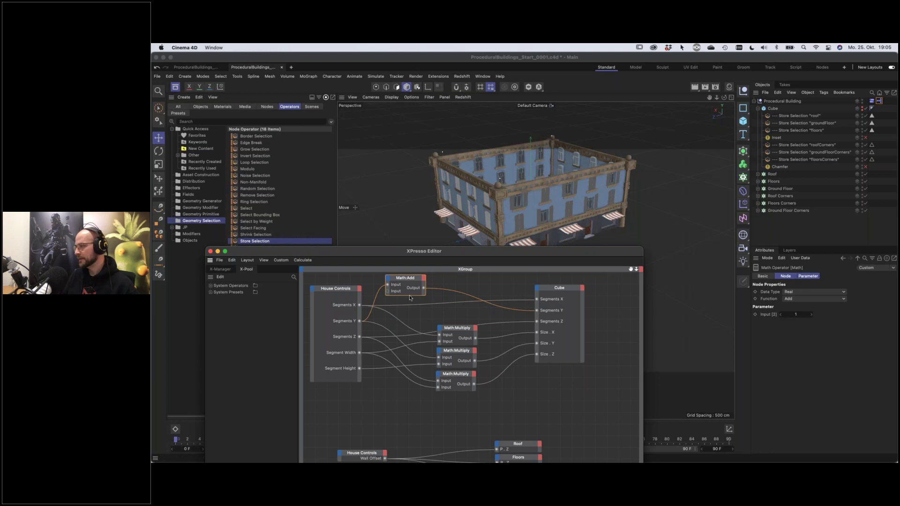
{"action": "left_click_drag", "start_coordinate": [423, 289], "coordinate": [438, 360]}
{"action": "left_click_drag", "start_coordinate": [438, 360], "coordinate": [439, 359]}
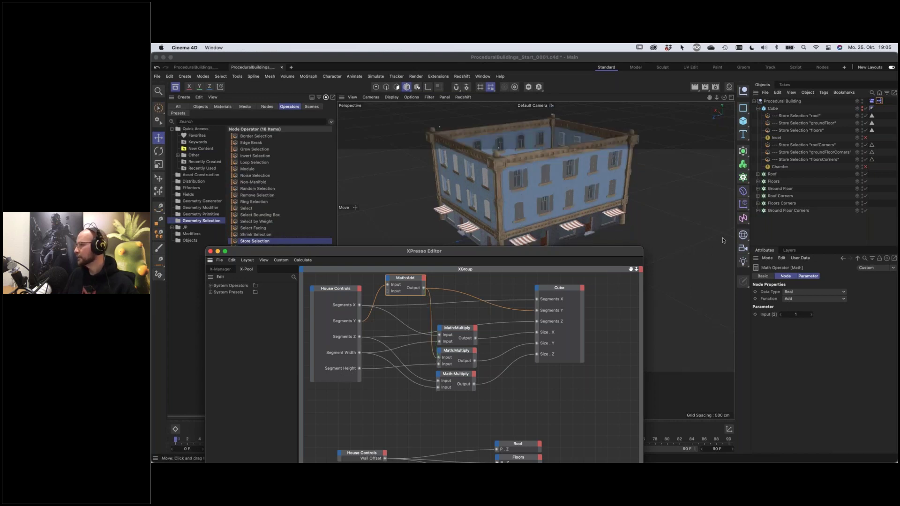
Try out Segments Y at 2 and 6 on the House Controls and set it back to 3
{"action": "left_click", "coordinate": [802, 220]}
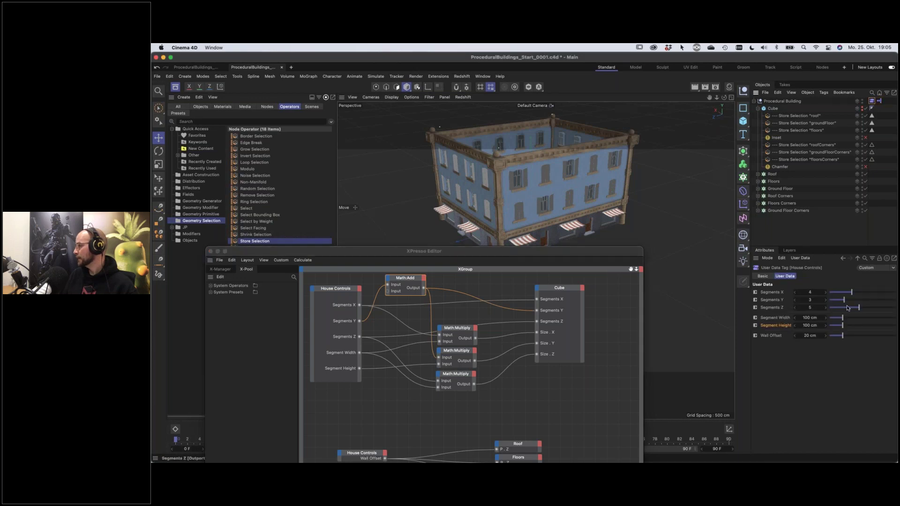
{"action": "left_click_drag", "start_coordinate": [844, 300], "coordinate": [836, 303]}
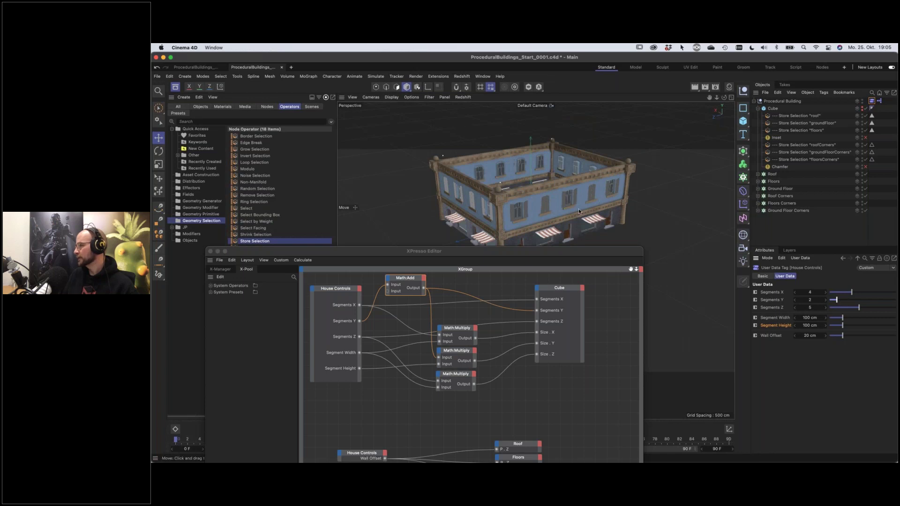
{"action": "left_click", "coordinate": [849, 302]}
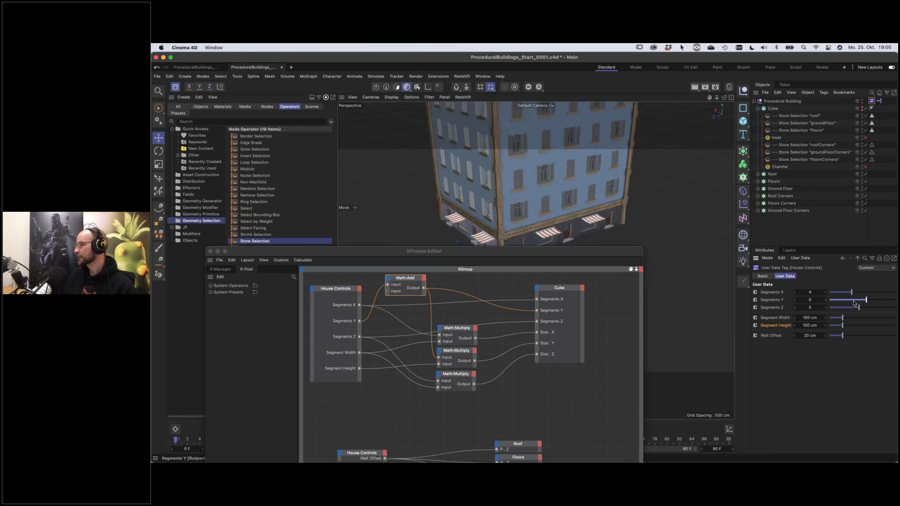
{"action": "left_click_drag", "start_coordinate": [849, 302], "coordinate": [845, 300]}
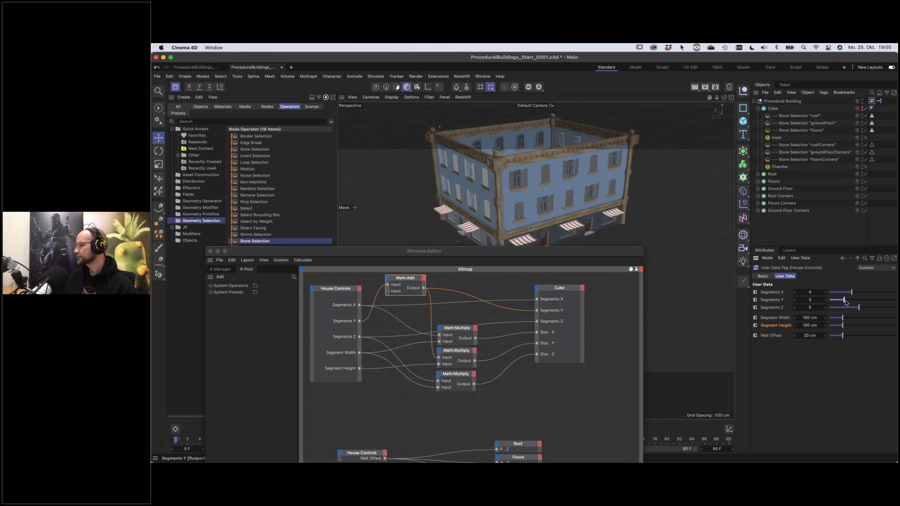
Shift the three Math:Multiply nodes slightly toward the Cube node to tidy the graph
{"action": "left_click_drag", "start_coordinate": [471, 409], "coordinate": [433, 322]}
{"action": "left_click_drag", "start_coordinate": [457, 354], "coordinate": [466, 353]}
{"action": "left_click", "coordinate": [471, 401]}
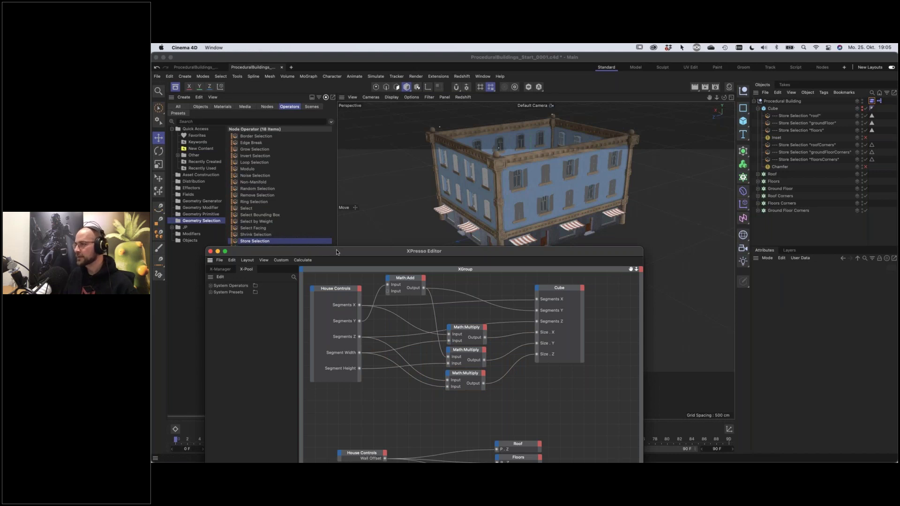
Close the XPresso Editor and save the project
{"action": "mouse_move", "coordinate": [304, 255]}
{"action": "left_mouse_down"}
{"action": "mouse_move", "coordinate": [316, 260]}
{"action": "mouse_move", "coordinate": [291, 248]}
{"action": "left_mouse_up"}
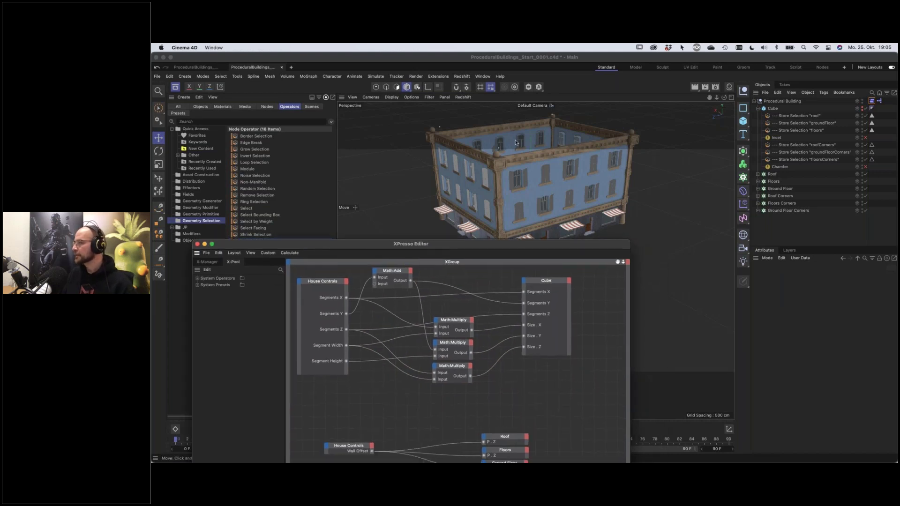
{"action": "left_click", "coordinate": [197, 244]}
{"action": "left_click_drag", "start_coordinate": [531, 250], "coordinate": [564, 278], "text": "alt"}
{"action": "key", "text": "super+s"}
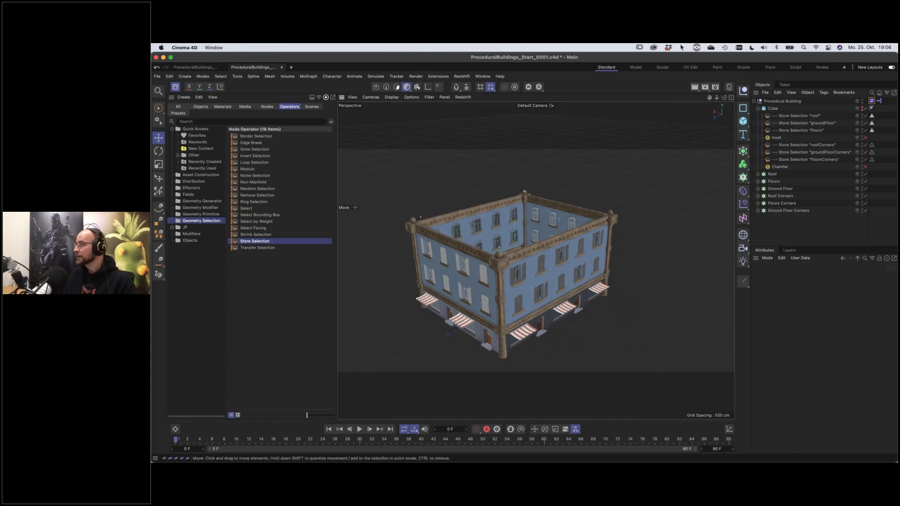
Collapse the Cube's hierarchy and add a Plane with 1 width segment and 1 height segment
{"action": "left_click", "coordinate": [758, 109]}
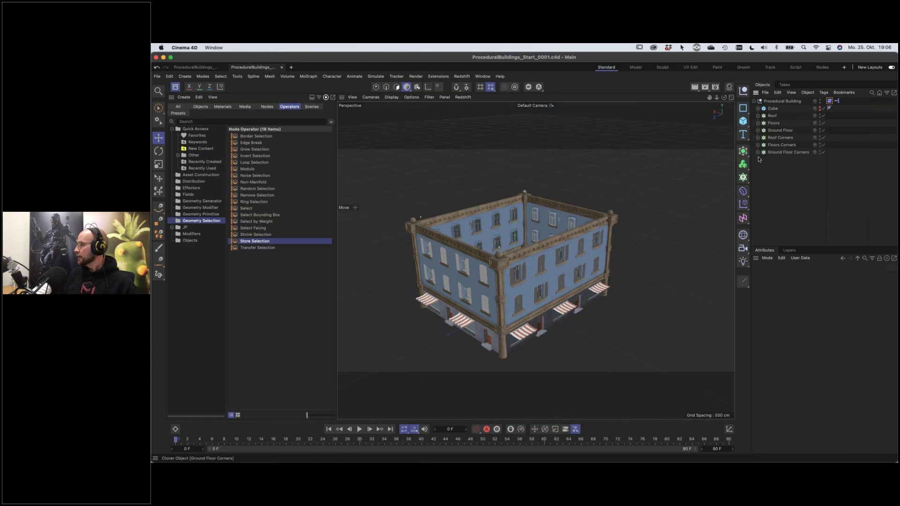
{"action": "left_click", "coordinate": [745, 123]}
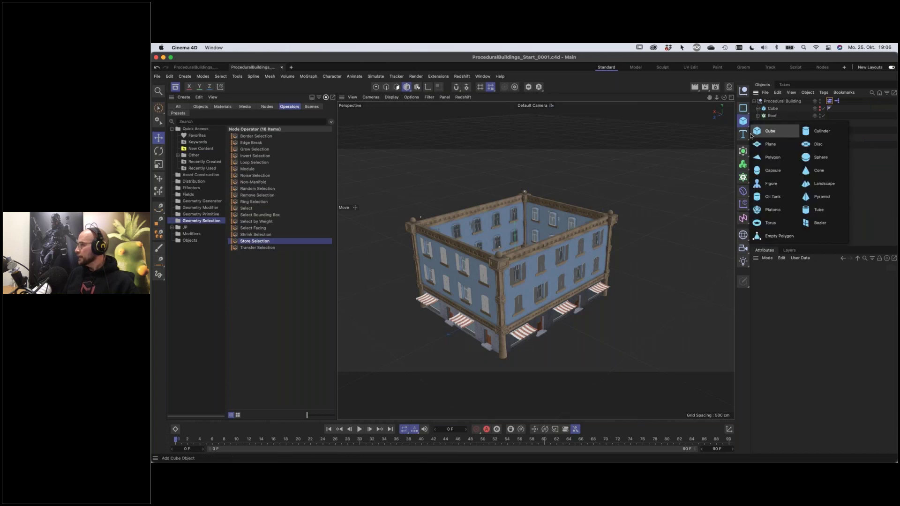
{"action": "left_click", "coordinate": [771, 145]}
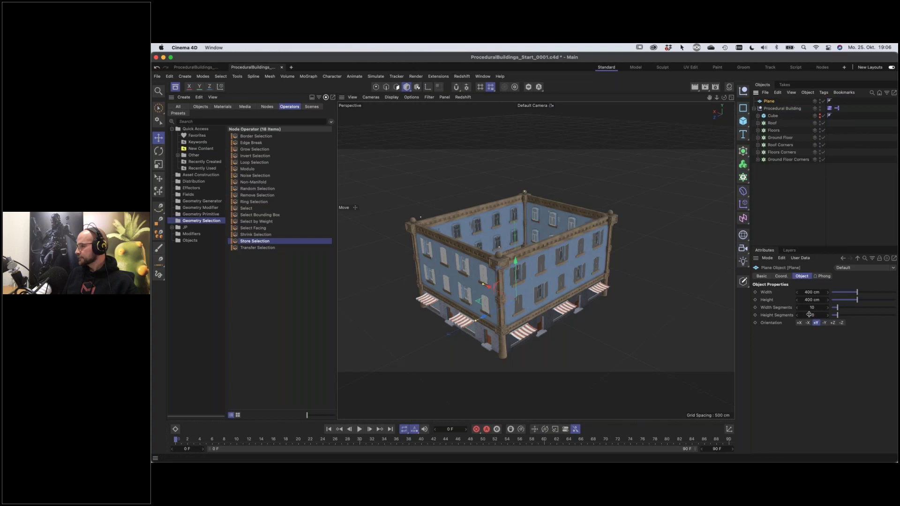
{"action": "left_click_drag", "start_coordinate": [468, 262], "coordinate": [491, 317], "text": "alt"}
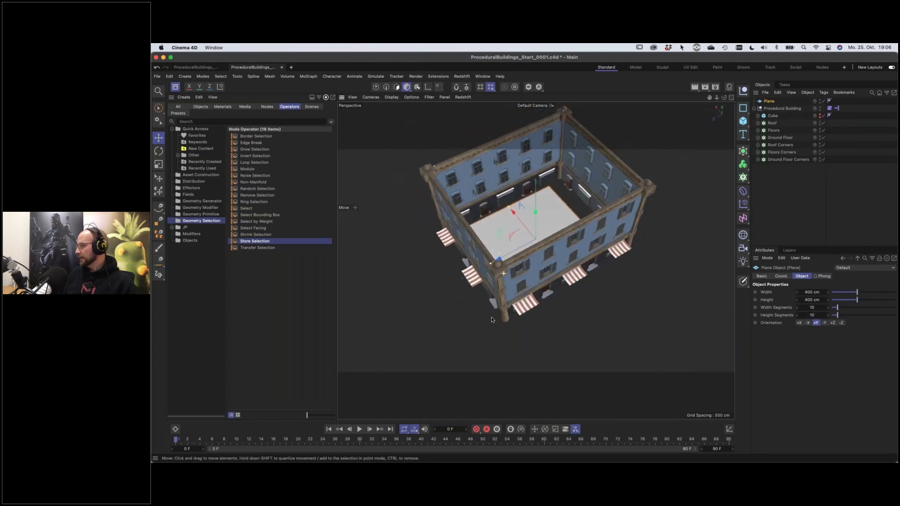
{"action": "left_click", "coordinate": [821, 307]}
{"action": "type", "text": "1"}
{"action": "key", "text": "Tab"}
{"action": "type", "text": "1"}
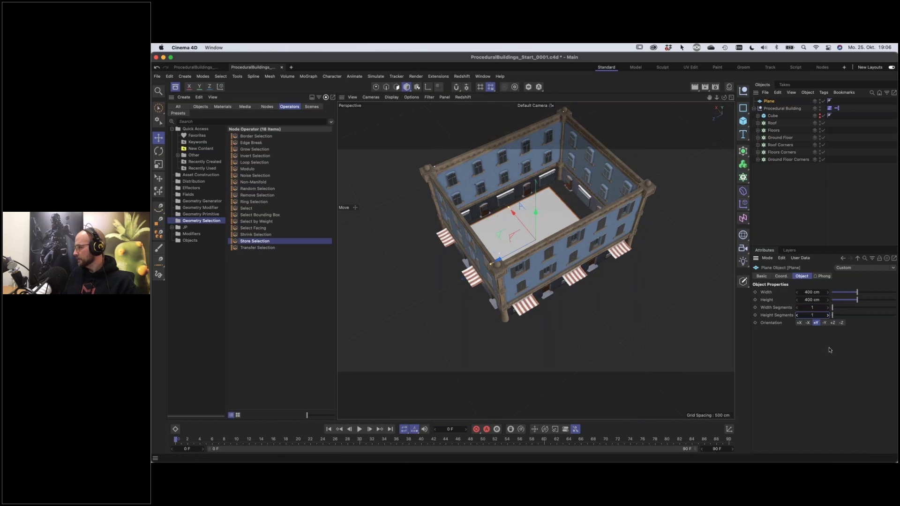
Set Segments X to 2 on the House Controls and check the plane's fit against the building
{"action": "left_click", "coordinate": [830, 107]}
{"action": "left_click_drag", "start_coordinate": [850, 291], "coordinate": [836, 292]}
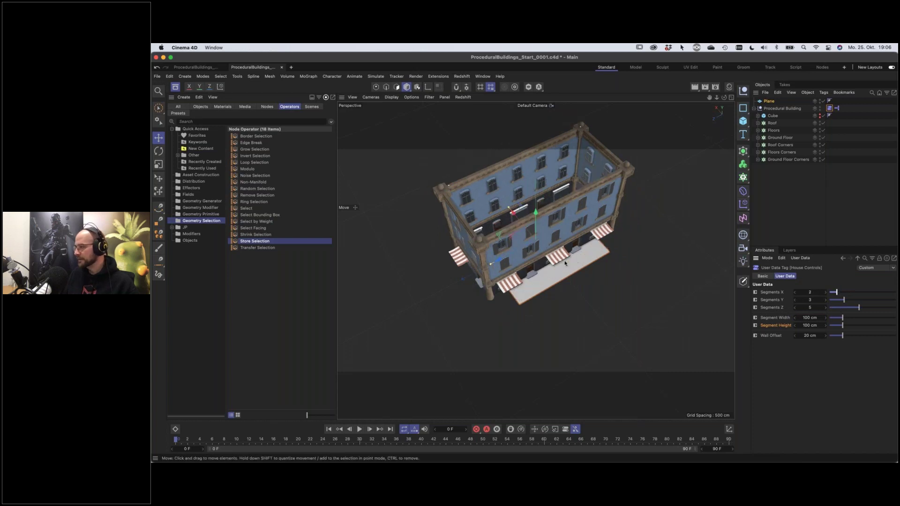
{"action": "left_click_drag", "start_coordinate": [550, 252], "coordinate": [581, 206], "text": "alt"}
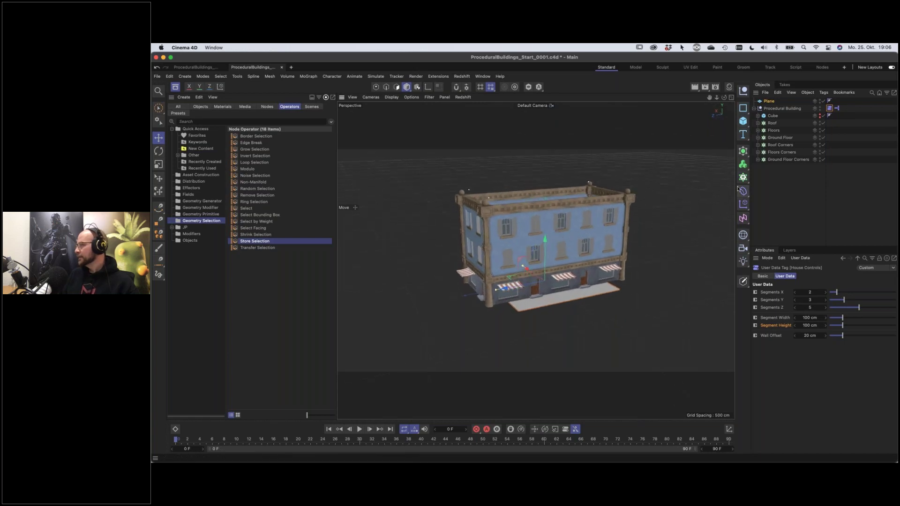
Reopen the XPresso graph, rename the Plane to Roof and place it below the Cube inside Procedural Building
{"action": "double_click", "coordinate": [837, 108]}
{"action": "left_click_drag", "start_coordinate": [794, 104], "coordinate": [531, 207]}
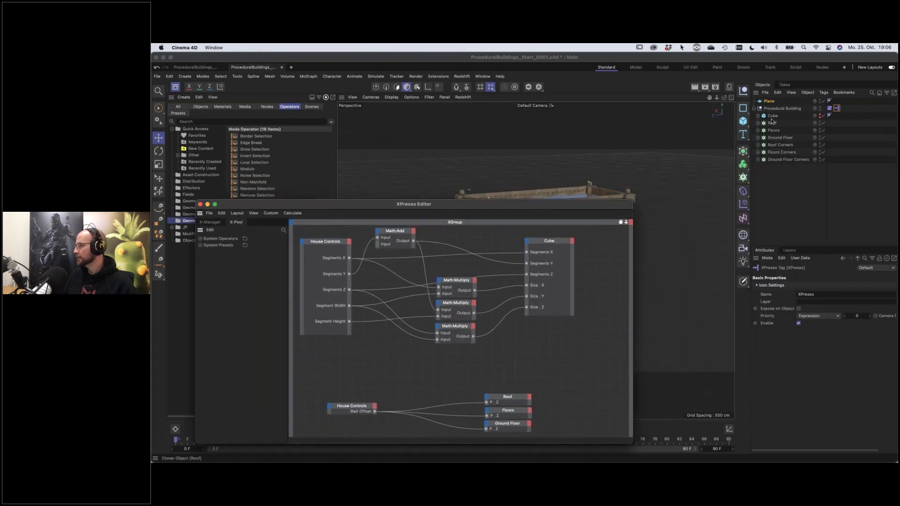
{"action": "double_click", "coordinate": [769, 102]}
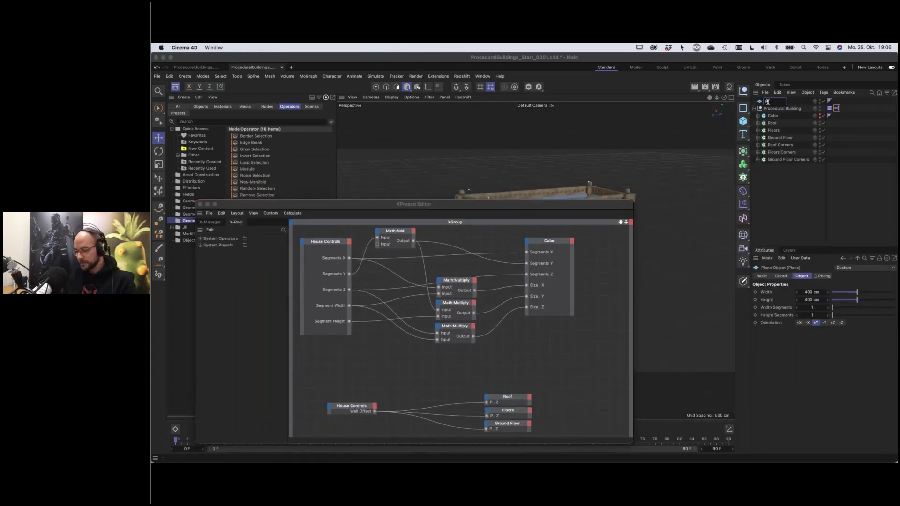
{"action": "type", "text": "Roof"}
{"action": "key", "text": "Return"}
{"action": "left_click_drag", "start_coordinate": [769, 101], "coordinate": [771, 120]}
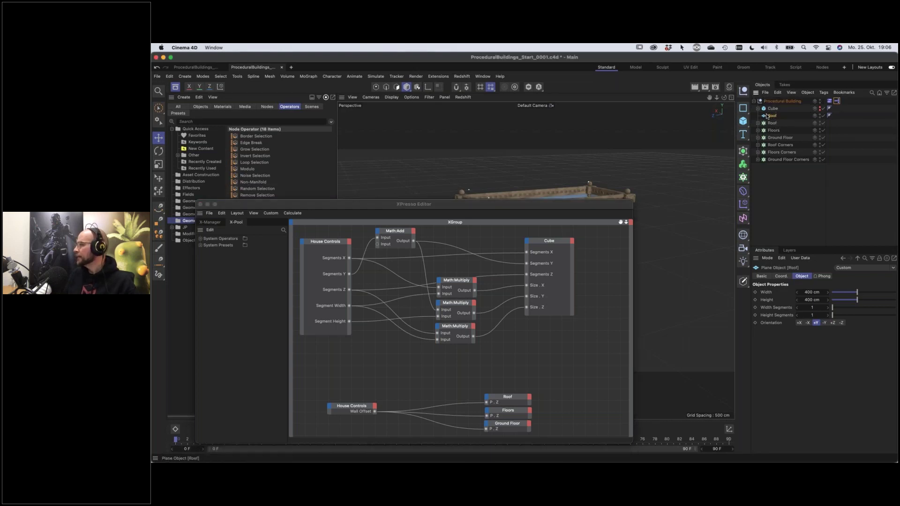
Add the Roof plane as a node in the XPresso graph and give it a Position Y input
{"action": "left_click_drag", "start_coordinate": [531, 360], "coordinate": [534, 359]}
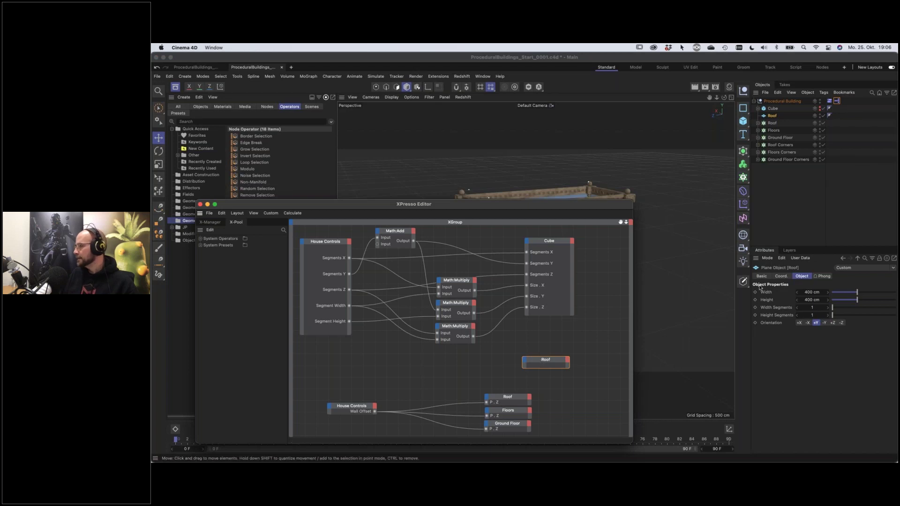
{"action": "left_click", "coordinate": [781, 276]}
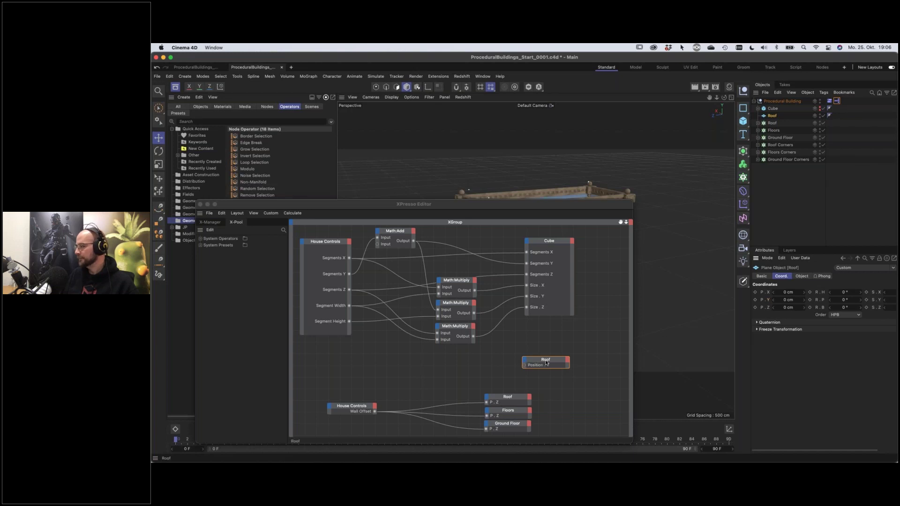
{"action": "left_click", "coordinate": [524, 362]}
{"action": "left_click_drag", "start_coordinate": [546, 362], "coordinate": [553, 364]}
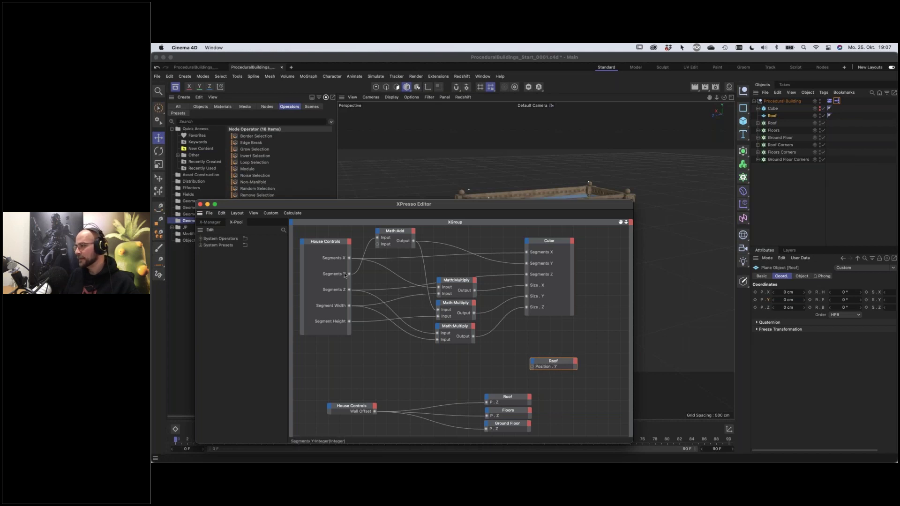
Connect the output of the second Math:Multiply node to the Roof plane's Position Y and check the plane above the building
{"action": "left_click", "coordinate": [456, 305]}
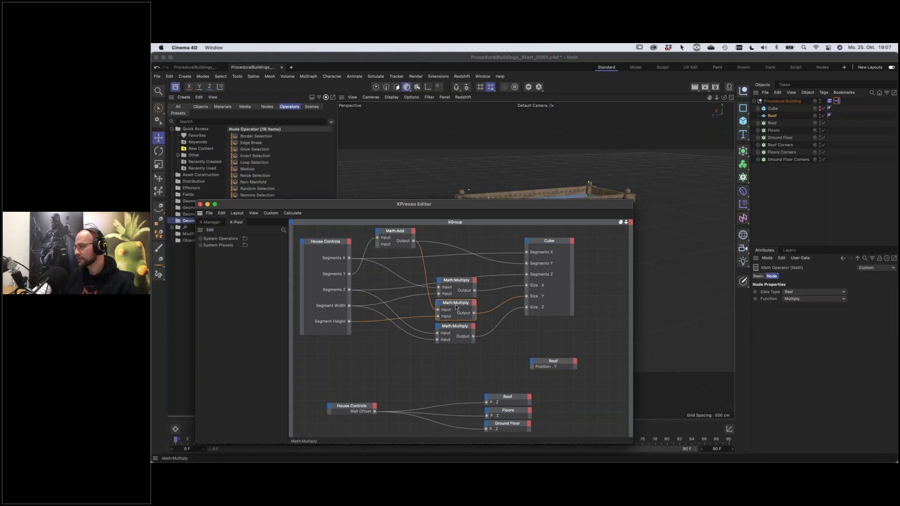
{"action": "left_click_drag", "start_coordinate": [473, 313], "coordinate": [532, 369]}
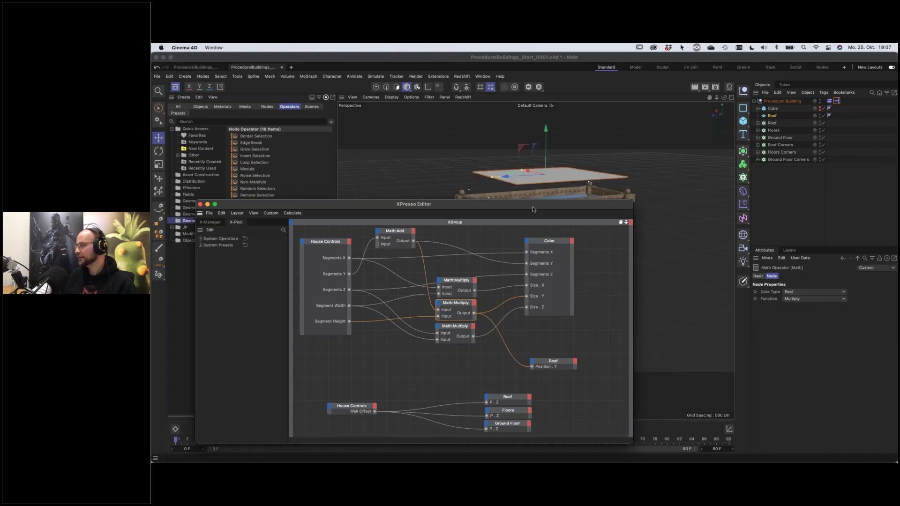
{"action": "left_click_drag", "start_coordinate": [532, 210], "coordinate": [547, 269]}
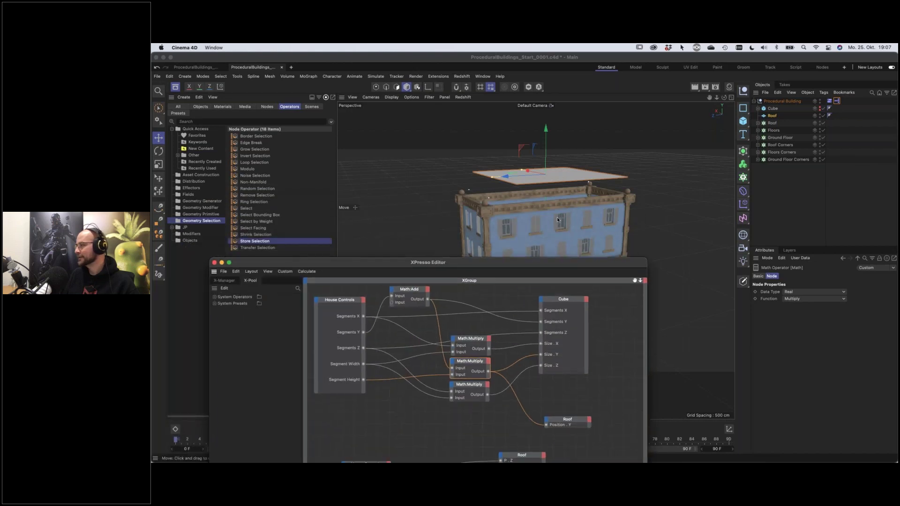
{"action": "left_click_drag", "start_coordinate": [536, 205], "coordinate": [515, 207], "text": "alt"}
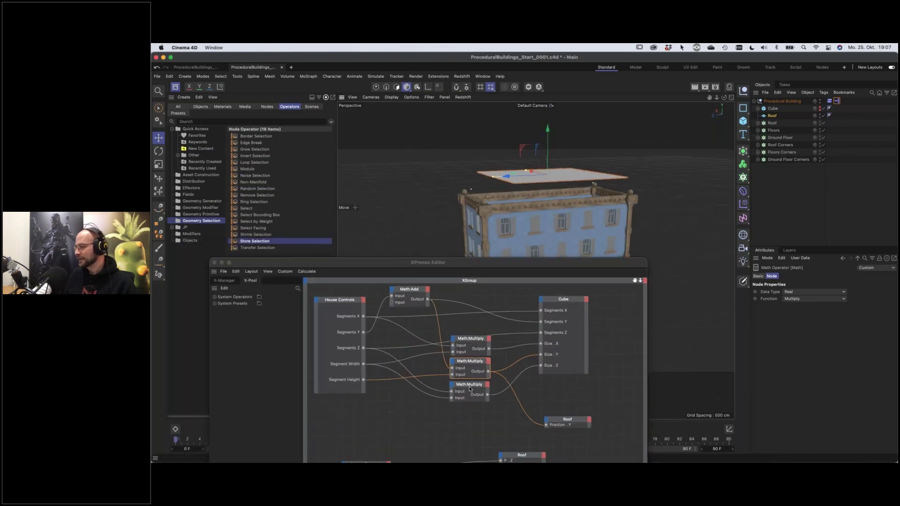
Duplicate a Math:Multiply node, feed the copy Segments Y and Segment Height, and wire its output to the Roof plane's Position Y
{"action": "left_click_drag", "start_coordinate": [470, 388], "coordinate": [469, 418]}
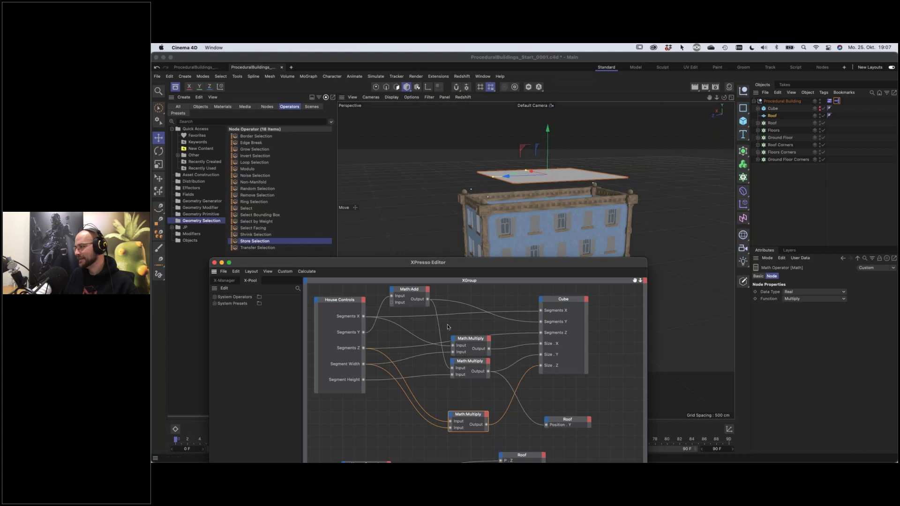
{"action": "left_click_drag", "start_coordinate": [475, 362], "coordinate": [472, 389]}
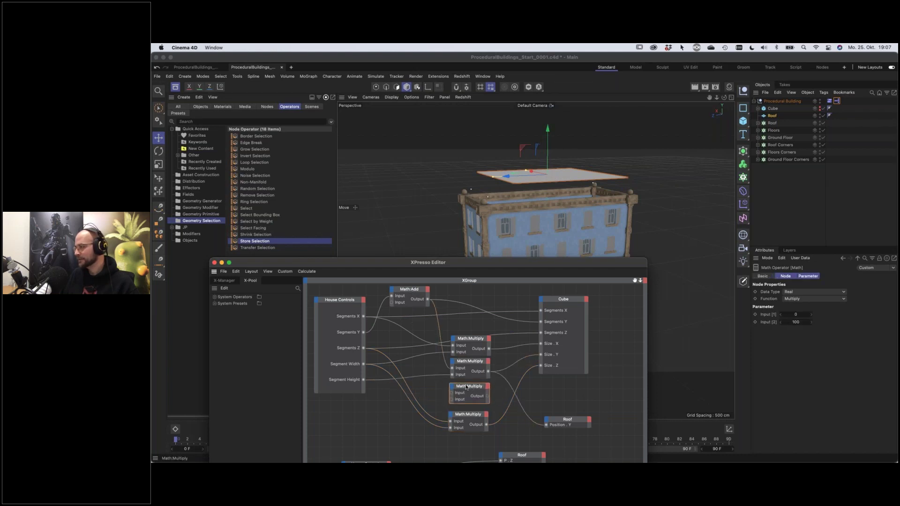
{"action": "left_click_drag", "start_coordinate": [364, 332], "coordinate": [364, 380]}
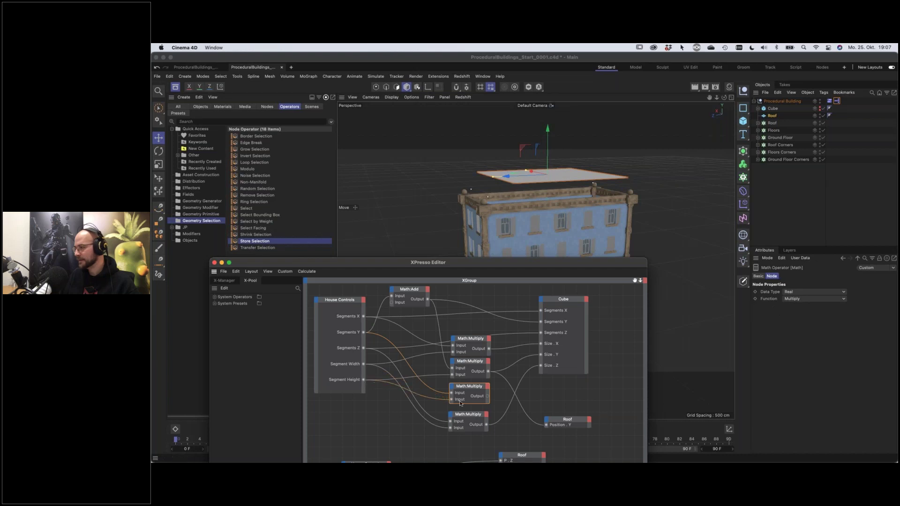
{"action": "left_click_drag", "start_coordinate": [488, 396], "coordinate": [546, 426]}
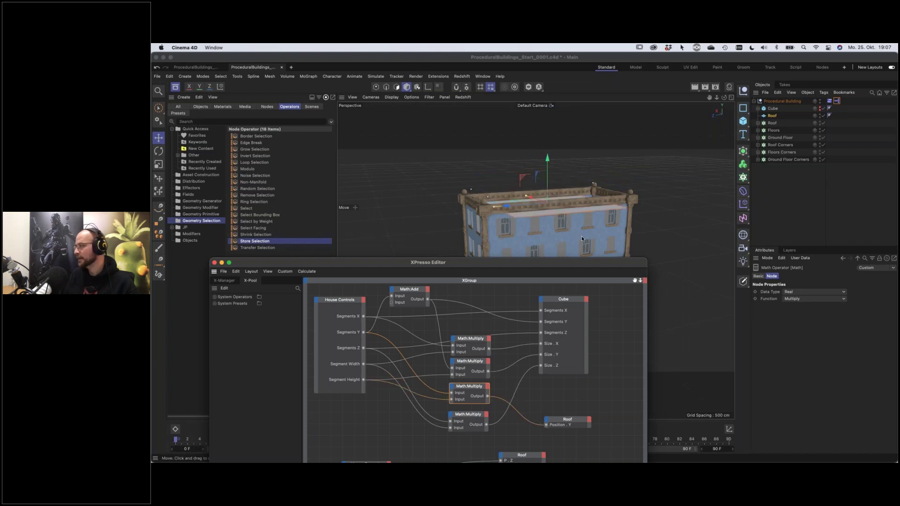
Set Segments Y to 4 on the House Controls and check the roof plane's height against the building
{"action": "left_click_drag", "start_coordinate": [555, 210], "coordinate": [562, 263], "text": "alt"}
{"action": "left_click", "coordinate": [833, 100]}
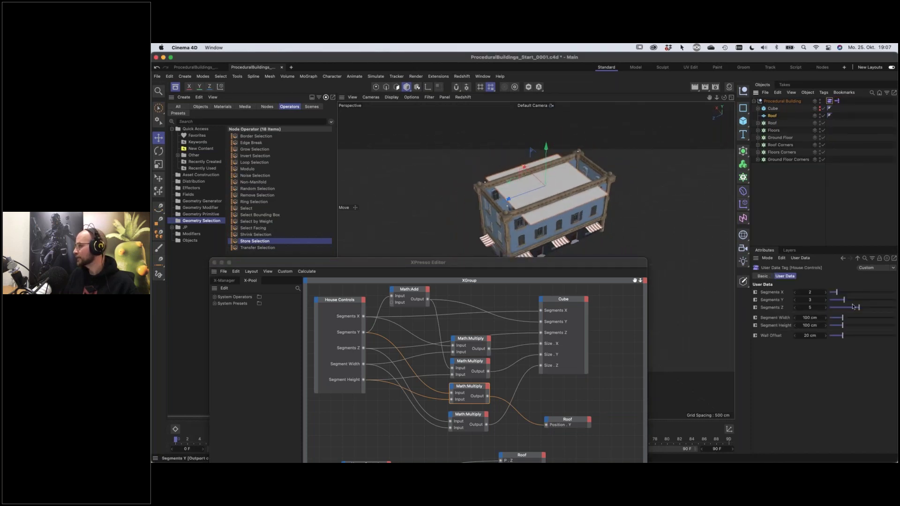
{"action": "left_click_drag", "start_coordinate": [846, 300], "coordinate": [852, 302]}
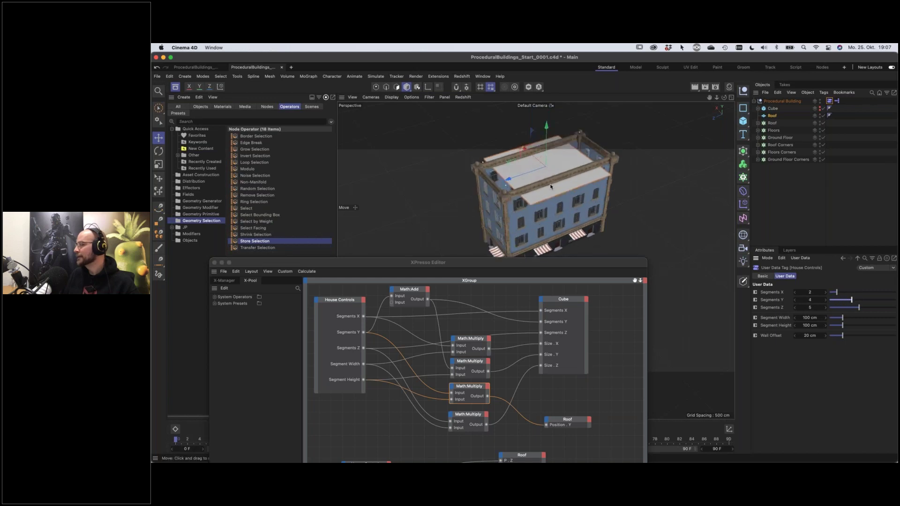
{"action": "scroll", "coordinate": [555, 198], "scroll_direction": "up", "scroll_amount": 5}
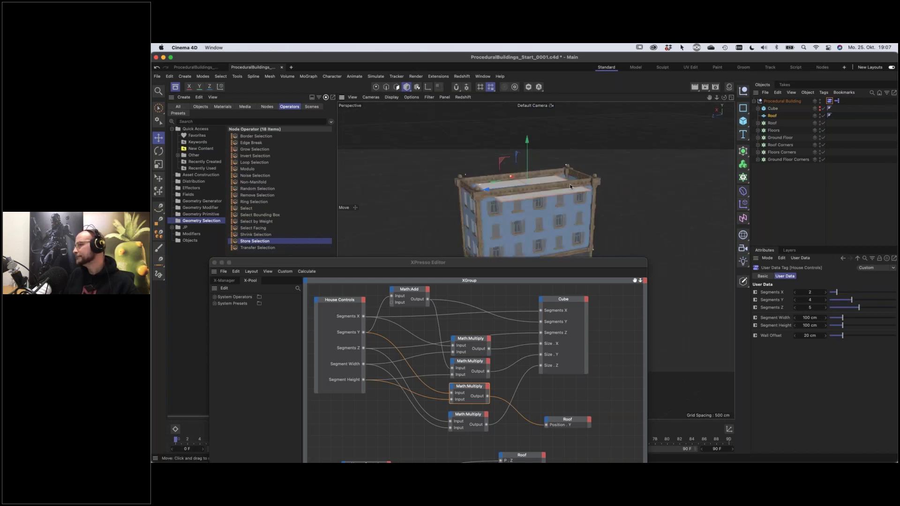
{"action": "left_click_drag", "start_coordinate": [576, 181], "coordinate": [560, 192], "text": "alt"}
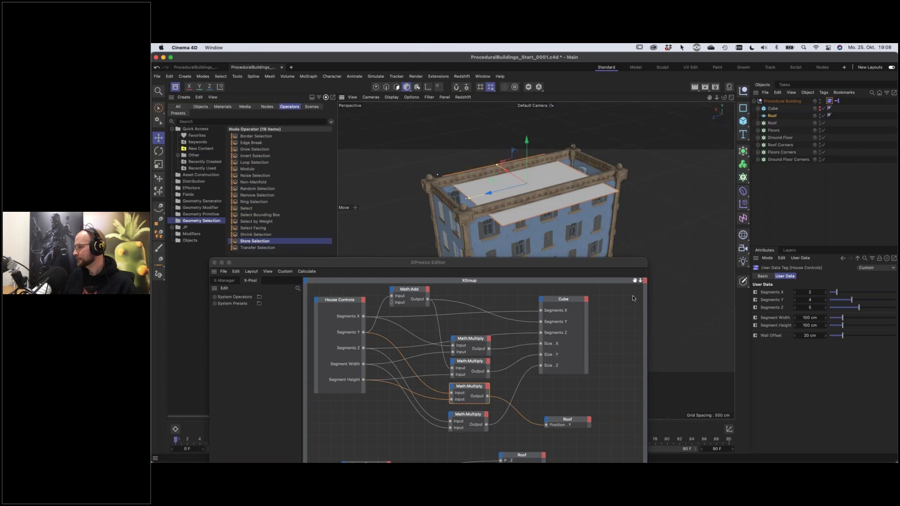
Duplicate the Wall Offset user data entry on the House Controls and name the copy Roof Offset
{"action": "left_click", "coordinate": [800, 258]}
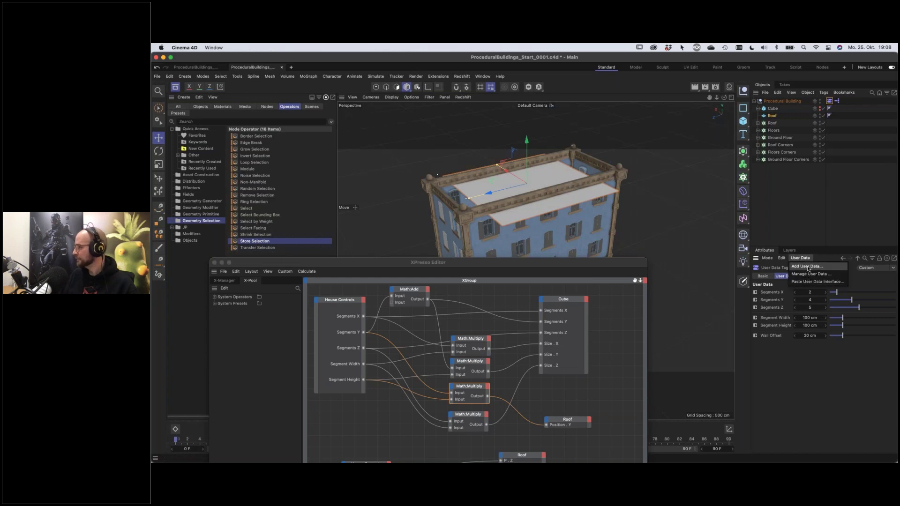
{"action": "left_click", "coordinate": [807, 267]}
{"action": "key", "text": "Delete"}
{"action": "left_click", "coordinate": [485, 212]}
{"action": "key", "text": "super+c"}
{"action": "key", "text": "super+v"}
{"action": "left_click", "coordinate": [649, 167]}
{"action": "left_click_drag", "start_coordinate": [650, 167], "coordinate": [632, 167]}
{"action": "type", "text": "Roof"}
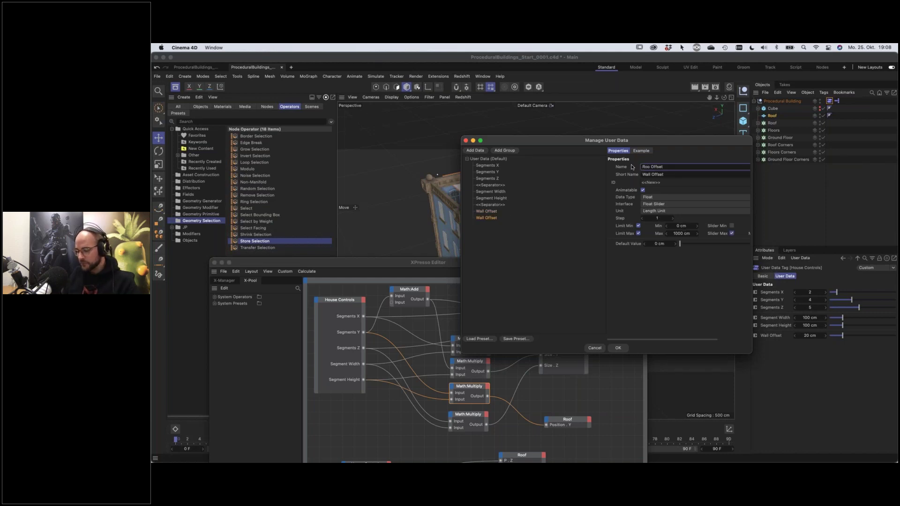
{"action": "key", "text": "Return"}
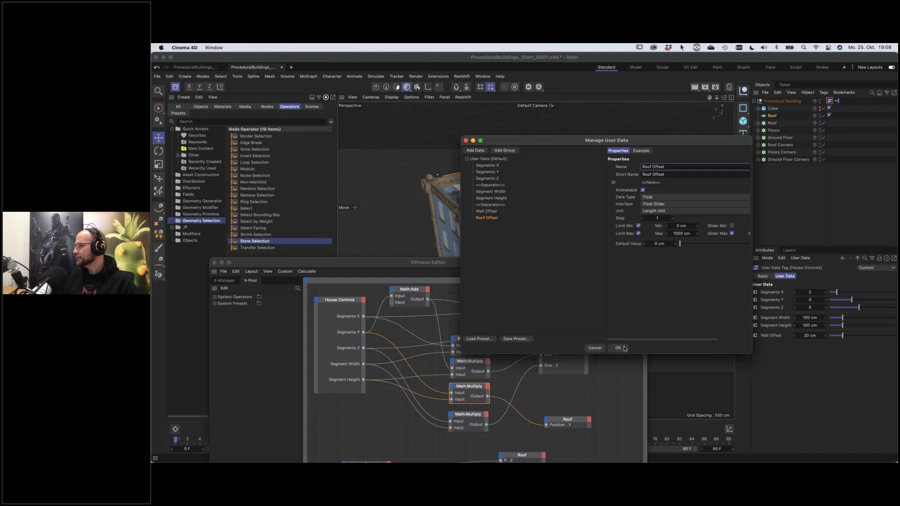
{"action": "left_click", "coordinate": [618, 348]}
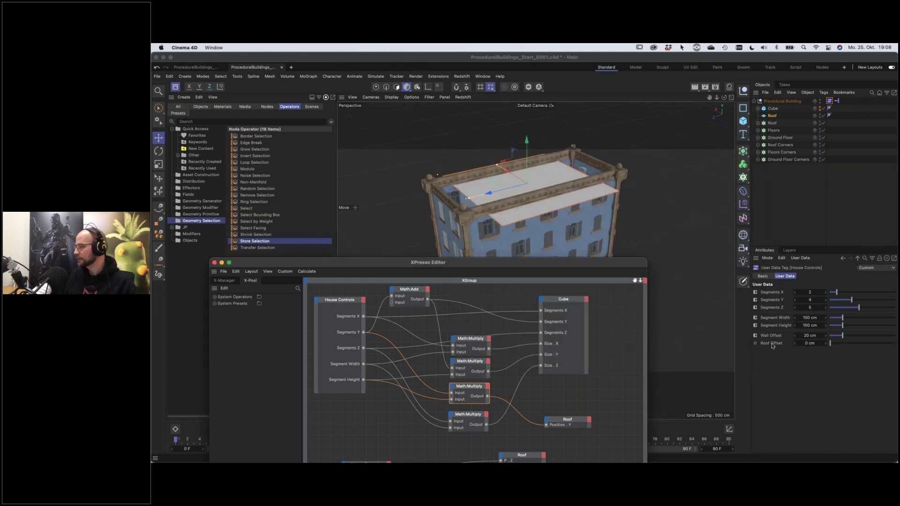
Add Roof Offset as an output port on the House Controls node that holds Wall Offset and enlarge the node to show both ports
{"action": "scroll", "coordinate": [414, 384], "scroll_direction": "down", "scroll_amount": 5}
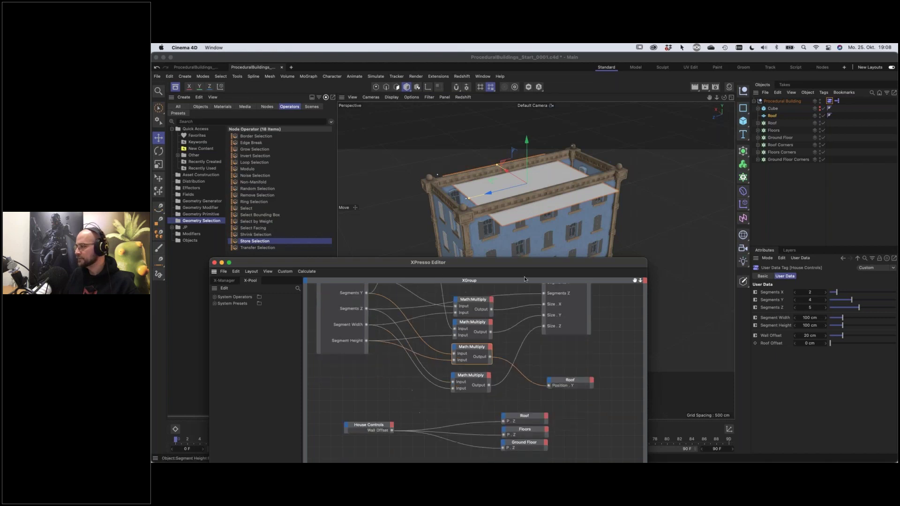
{"action": "left_click_drag", "start_coordinate": [771, 346], "coordinate": [393, 417]}
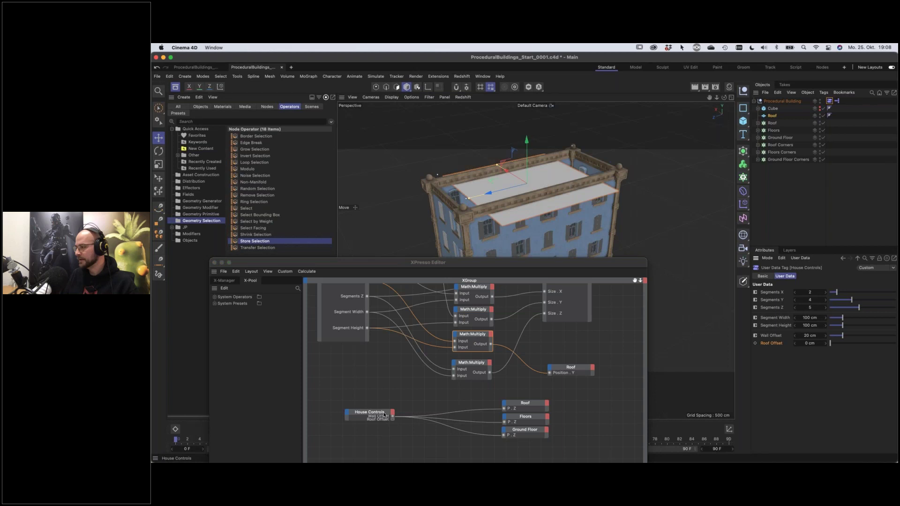
{"action": "left_click", "coordinate": [382, 430]}
{"action": "left_click", "coordinate": [382, 427]}
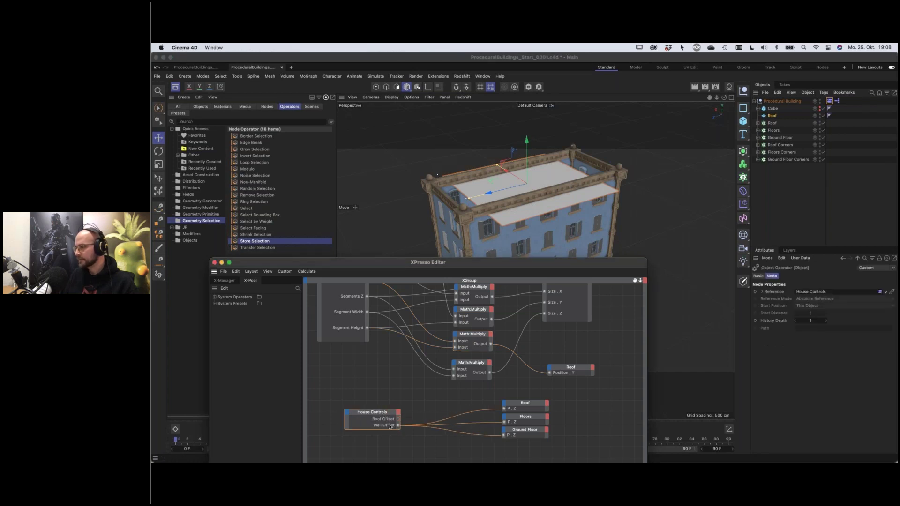
Spread the Wall Offset House Controls node and its Roof, Floors and Ground Floor targets apart, and shift the Roof plane node to make room
{"action": "left_click_drag", "start_coordinate": [382, 415], "coordinate": [365, 420]}
{"action": "left_click_drag", "start_coordinate": [570, 441], "coordinate": [473, 399]}
{"action": "left_click_drag", "start_coordinate": [524, 416], "coordinate": [565, 430]}
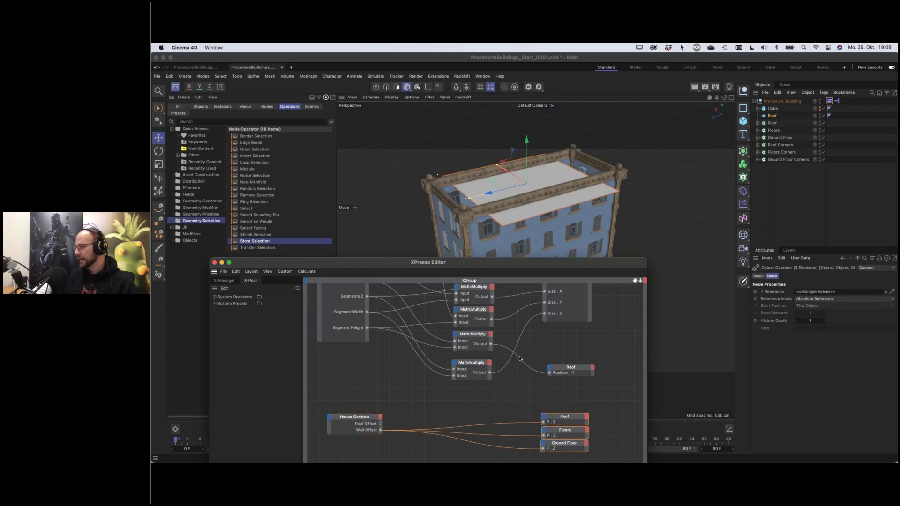
{"action": "left_click_drag", "start_coordinate": [569, 367], "coordinate": [581, 363]}
Copy the Math:Add node to sum the roof height Multiply output with Roof Offset, and connect the sum to the Roof plane's Position Y
{"action": "scroll", "coordinate": [426, 302], "scroll_direction": "up", "scroll_amount": 5}
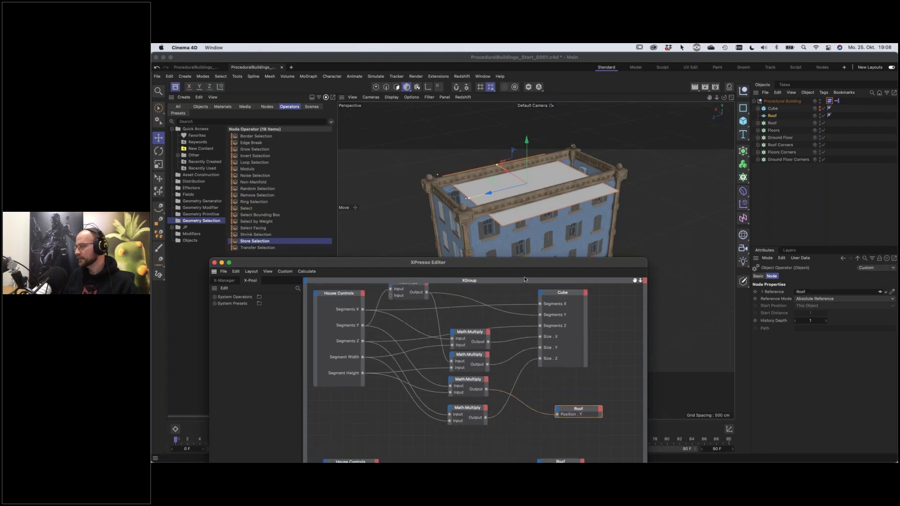
{"action": "left_click_drag", "start_coordinate": [426, 301], "coordinate": [545, 449]}
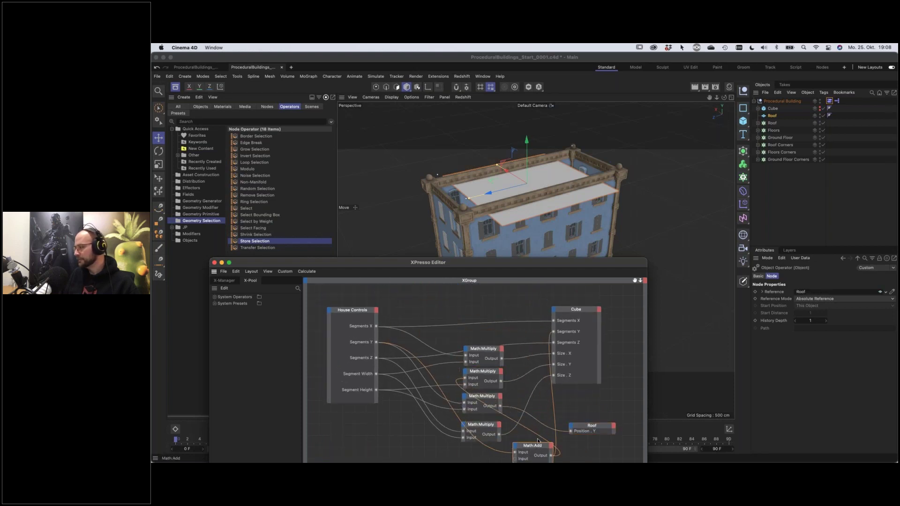
{"action": "scroll", "coordinate": [524, 279], "scroll_direction": "down", "scroll_amount": 3}
{"action": "scroll", "coordinate": [524, 279], "scroll_direction": "down", "scroll_amount": 3}
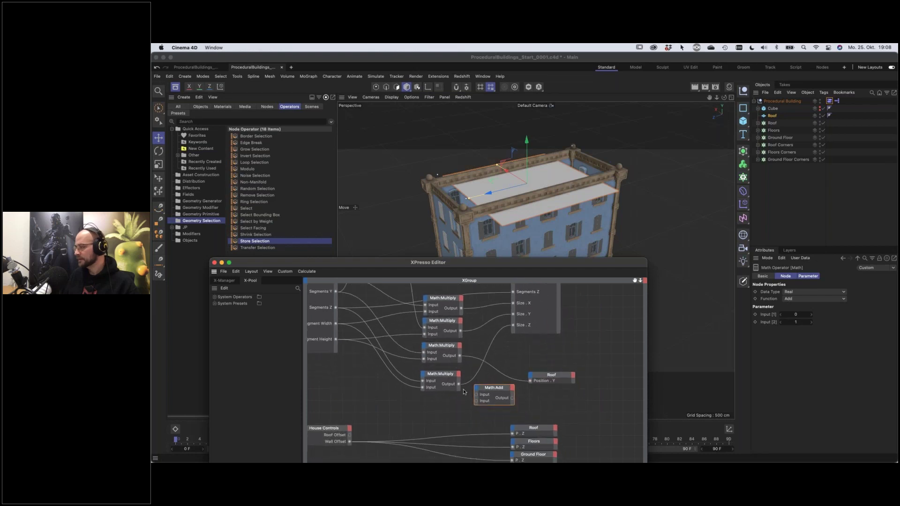
{"action": "left_click_drag", "start_coordinate": [477, 389], "coordinate": [476, 395]}
{"action": "left_click_drag", "start_coordinate": [349, 435], "coordinate": [476, 401]}
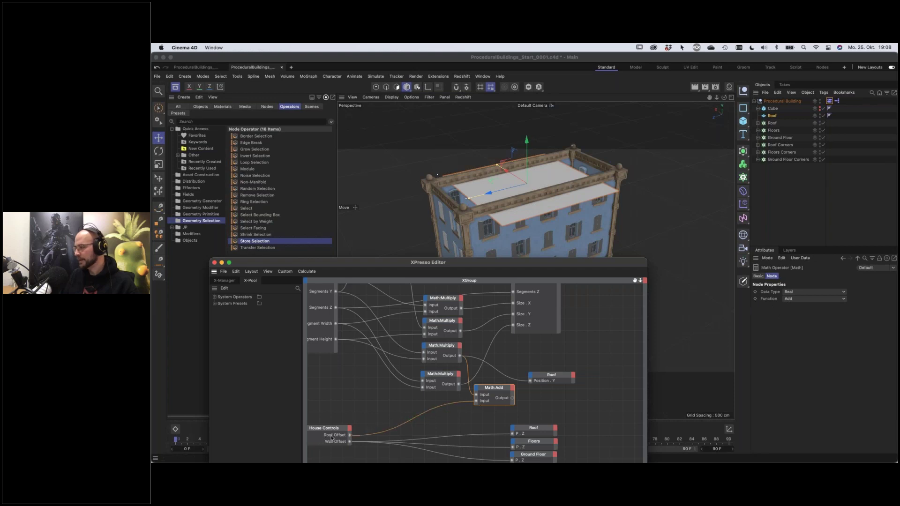
{"action": "left_click_drag", "start_coordinate": [513, 397], "coordinate": [531, 382]}
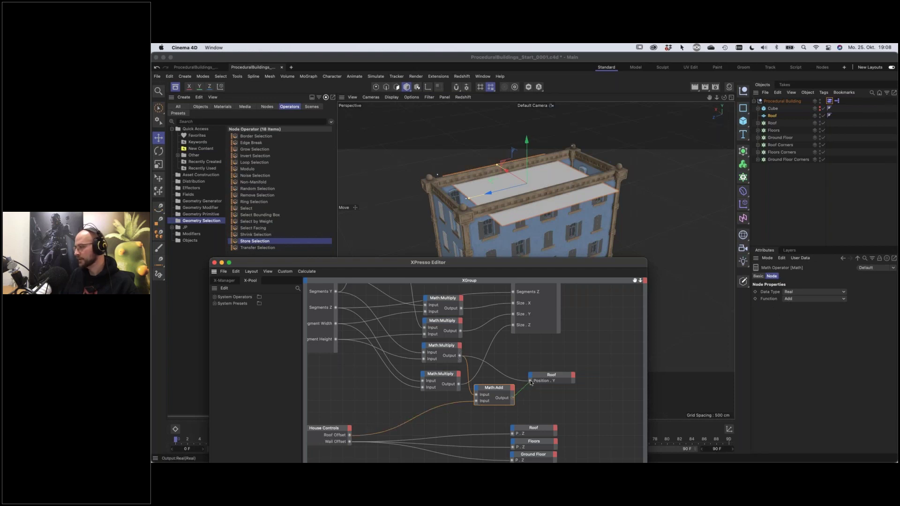
{"action": "left_click", "coordinate": [556, 380]}
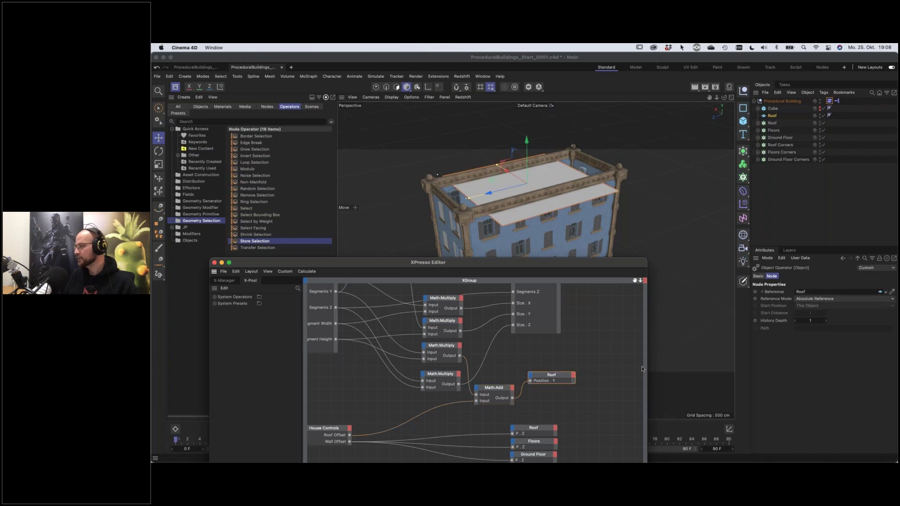
Set Roof Offset to 20 cm on the House Controls and inspect the raised roof plane from above
{"action": "left_click", "coordinate": [829, 101]}
{"action": "left_click_drag", "start_coordinate": [842, 344], "coordinate": [819, 347]}
{"action": "left_click", "coordinate": [818, 344]}
{"action": "type", "text": "20"}
{"action": "key", "text": "Return"}
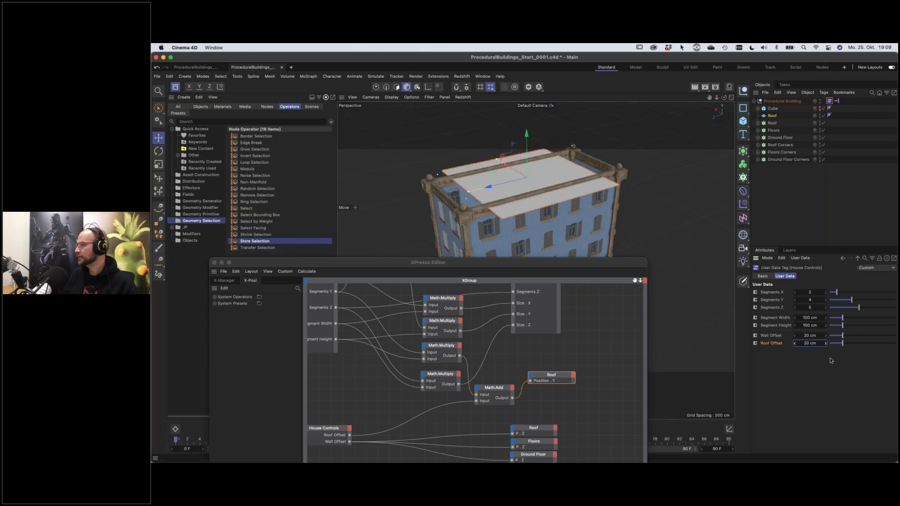
{"action": "left_click_drag", "start_coordinate": [520, 194], "coordinate": [533, 205], "text": "alt"}
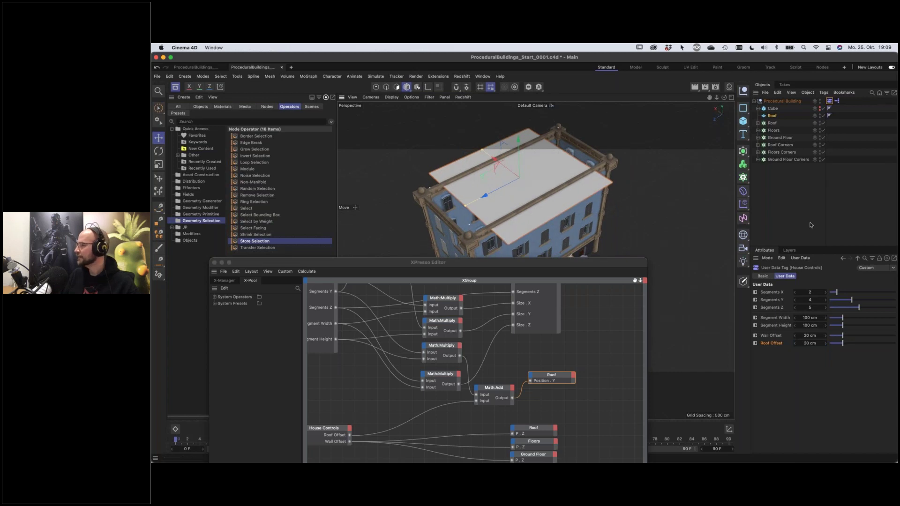
Add the Roof plane's Width and Height properties as input ports on its XPresso node
{"action": "left_click", "coordinate": [772, 116]}
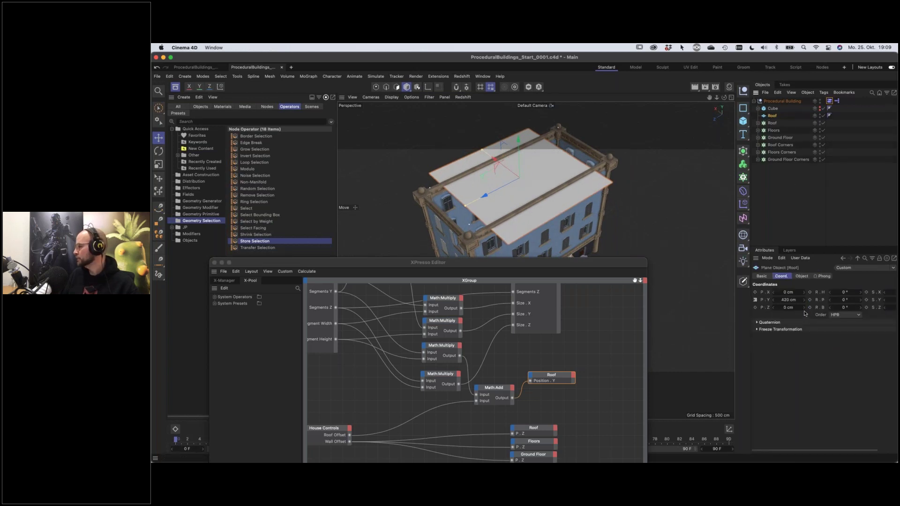
{"action": "left_click", "coordinate": [802, 277]}
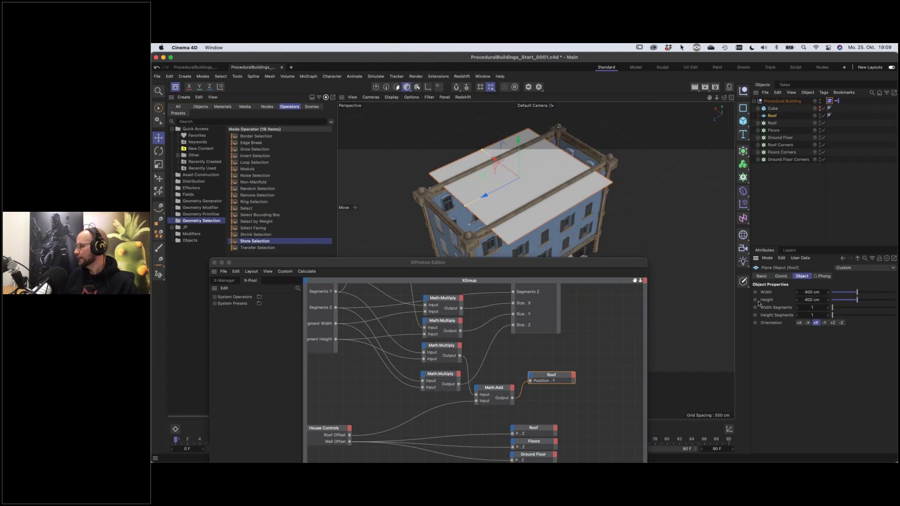
{"action": "left_click_drag", "start_coordinate": [766, 295], "coordinate": [567, 384]}
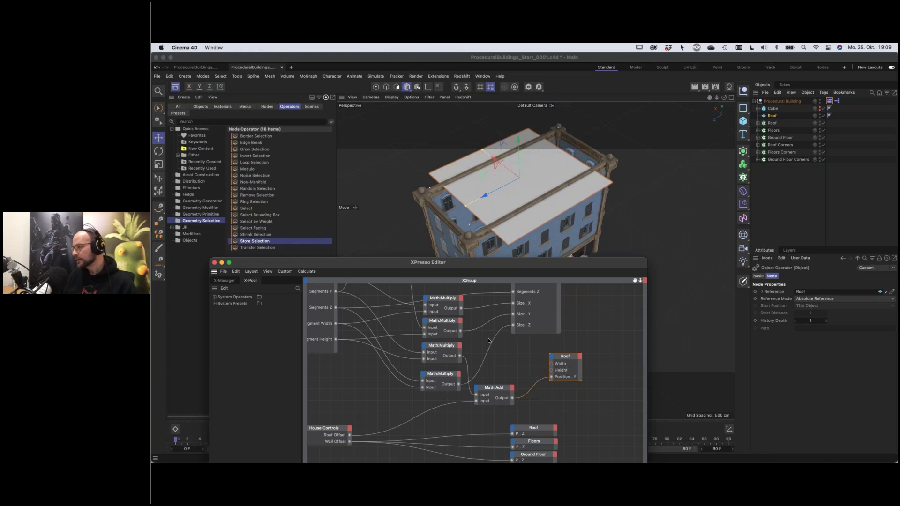
Connect the Multiply outputs for Size X and Size Z to the Roof plane's Width and Height, and check the fit at the roof edges
{"action": "middle_click_drag", "start_coordinate": [524, 279], "coordinate": [534, 291]}
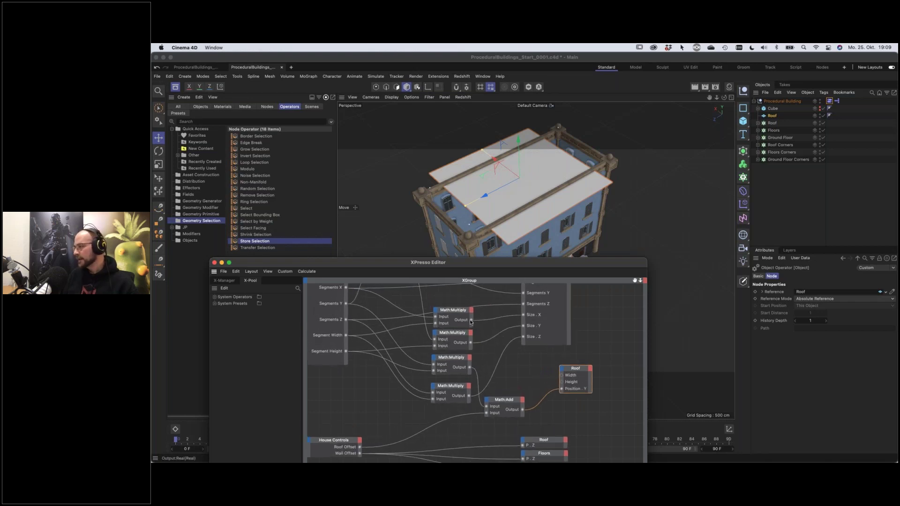
{"action": "left_click_drag", "start_coordinate": [550, 370], "coordinate": [562, 377]}
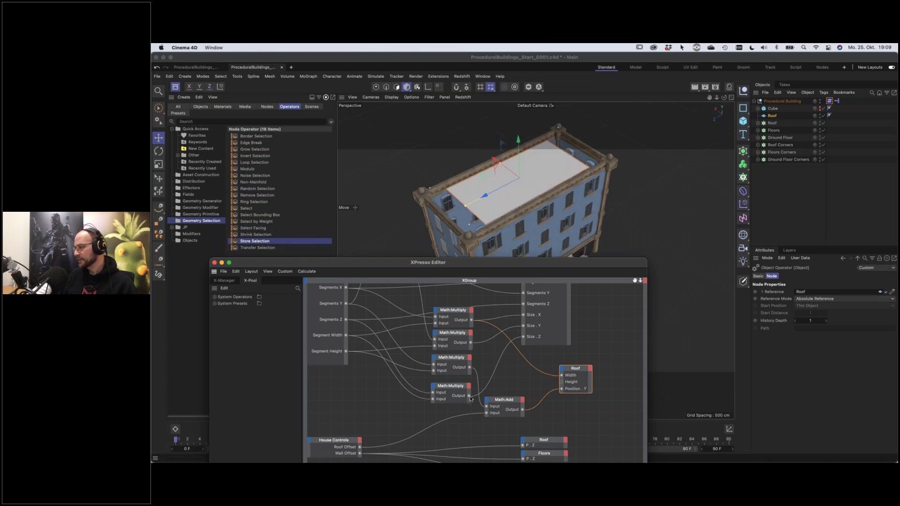
{"action": "left_click_drag", "start_coordinate": [469, 396], "coordinate": [561, 382]}
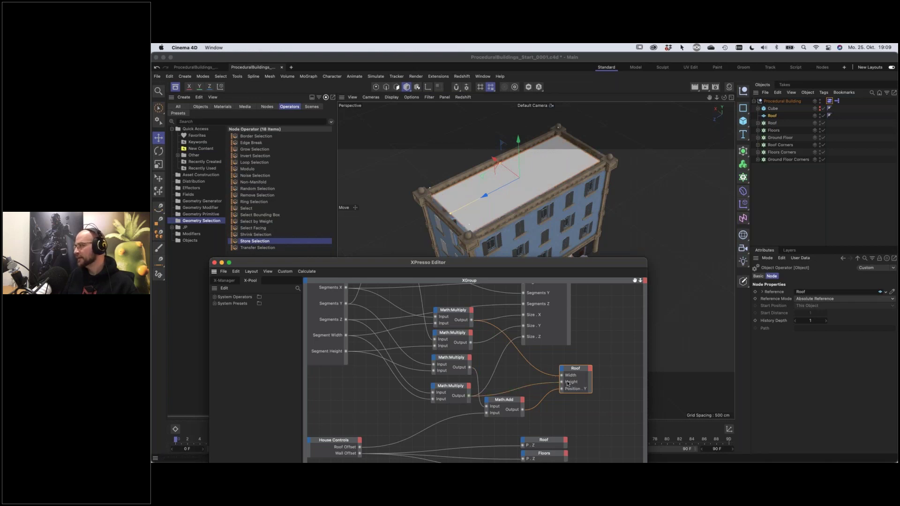
{"action": "mouse_move", "coordinate": [557, 196]}
{"action": "left_mouse_down", "text": "alt"}
{"action": "mouse_move", "coordinate": [530, 235]}
{"action": "mouse_move", "coordinate": [568, 193]}
{"action": "mouse_move", "coordinate": [555, 208]}
{"action": "left_mouse_up", "text": "alt"}
{"action": "right_click_drag", "start_coordinate": [555, 208], "coordinate": [631, 209], "text": "alt"}
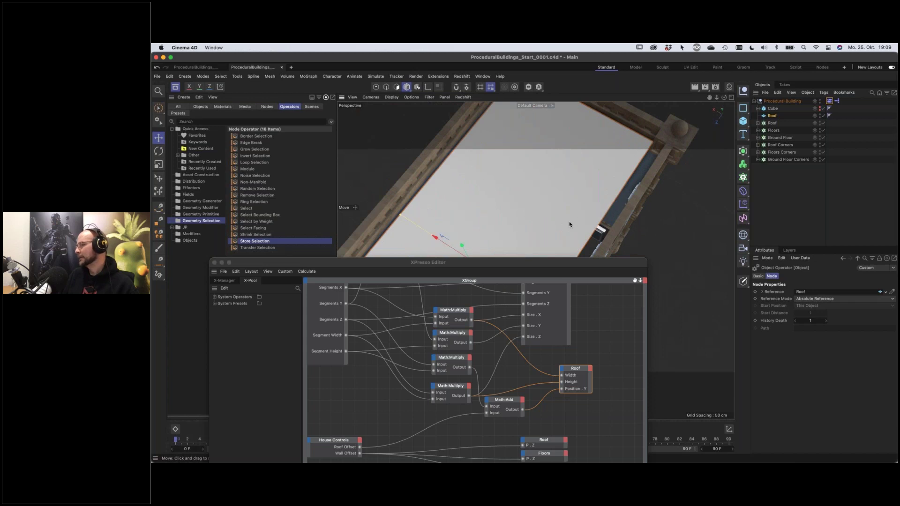
{"action": "left_click_drag", "start_coordinate": [568, 221], "coordinate": [529, 209], "text": "alt"}
Copy the lowest Math:Multiply node in XPresso, set its second input to 2, and connect Wall Offset to its first input
{"action": "left_click", "coordinate": [830, 101]}
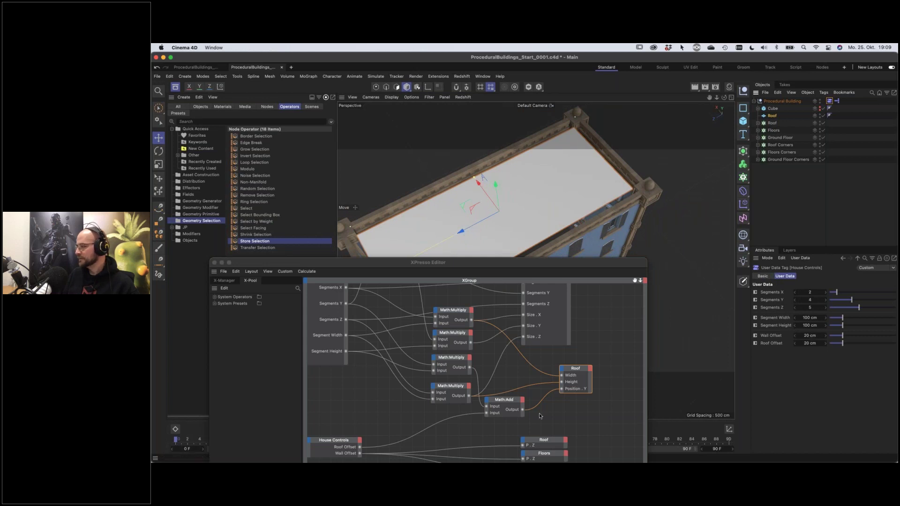
{"action": "left_click_drag", "start_coordinate": [635, 281], "coordinate": [670, 243]}
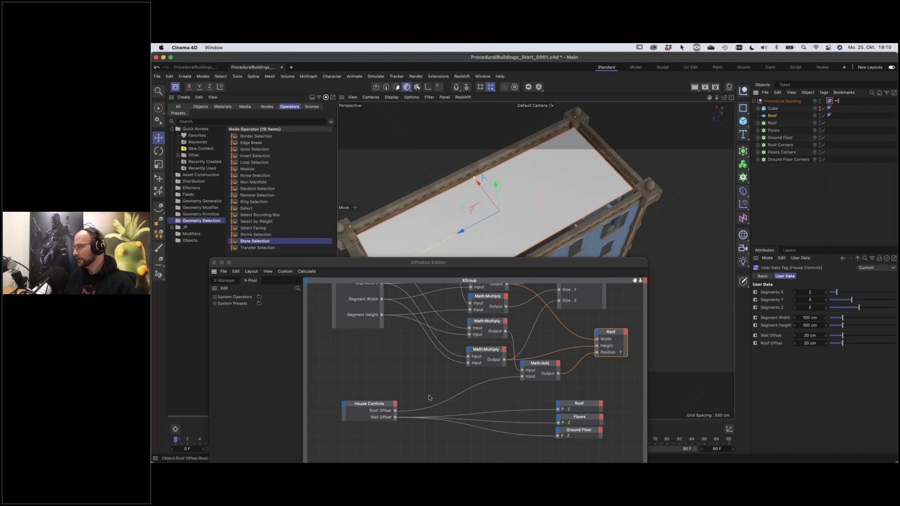
{"action": "left_click_drag", "start_coordinate": [494, 350], "coordinate": [488, 386], "text": "ctrl"}
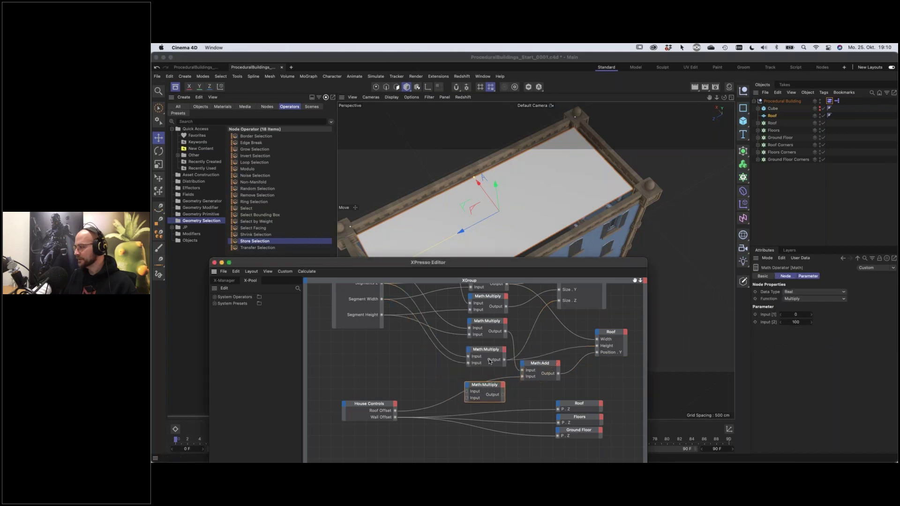
{"action": "left_click", "coordinate": [799, 322]}
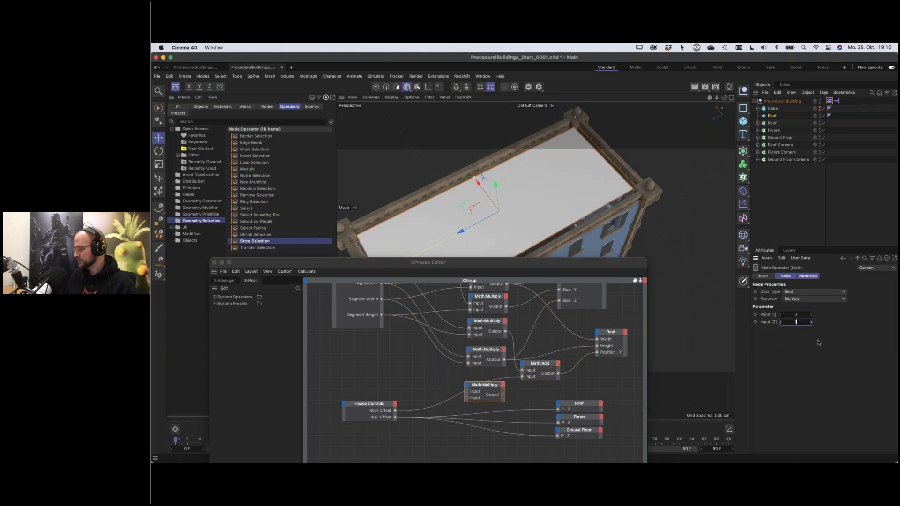
{"action": "left_click_drag", "start_coordinate": [397, 410], "coordinate": [467, 392]}
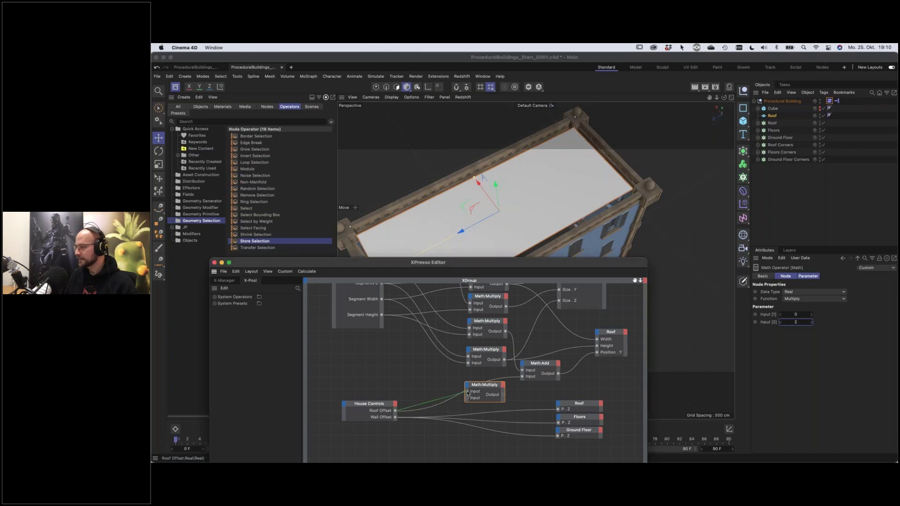
{"action": "left_click_drag", "start_coordinate": [395, 417], "coordinate": [491, 385]}
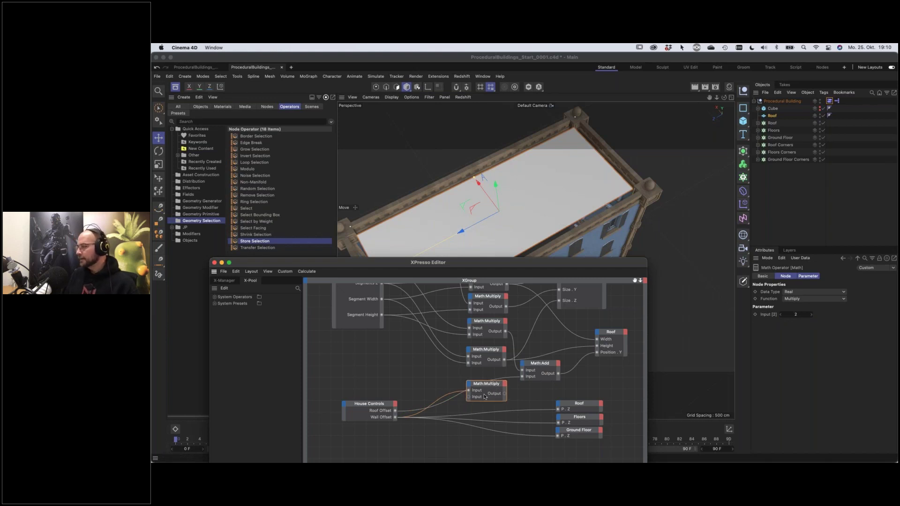
Rearrange the XPresso nodes for more space and make two copies of the Math:Add node beside the Roof plane's node
{"action": "scroll", "coordinate": [445, 356], "scroll_direction": "right", "scroll_amount": 2}
{"action": "left_click_drag", "start_coordinate": [355, 438], "coordinate": [581, 407]}
{"action": "left_click_drag", "start_coordinate": [485, 402], "coordinate": [501, 422]}
{"action": "left_click_drag", "start_coordinate": [514, 373], "coordinate": [469, 387]}
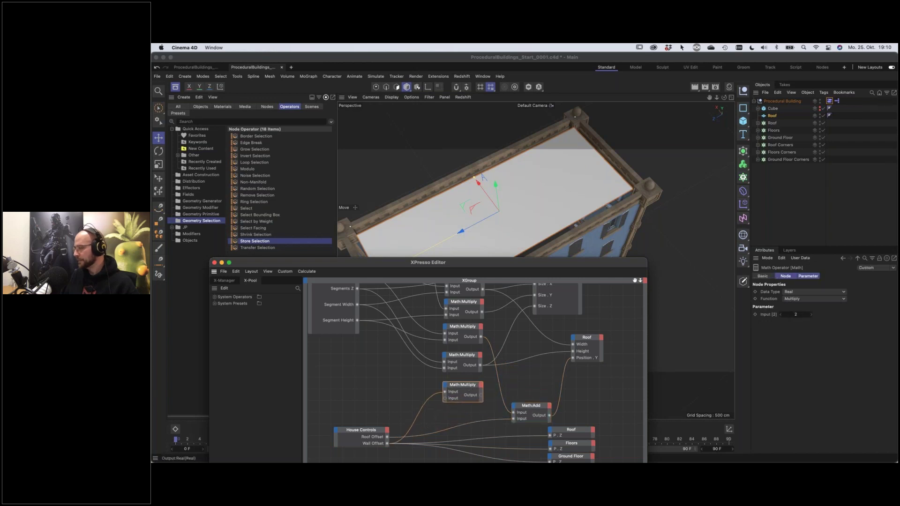
{"action": "left_click_drag", "start_coordinate": [533, 408], "coordinate": [532, 355], "text": "ctrl"}
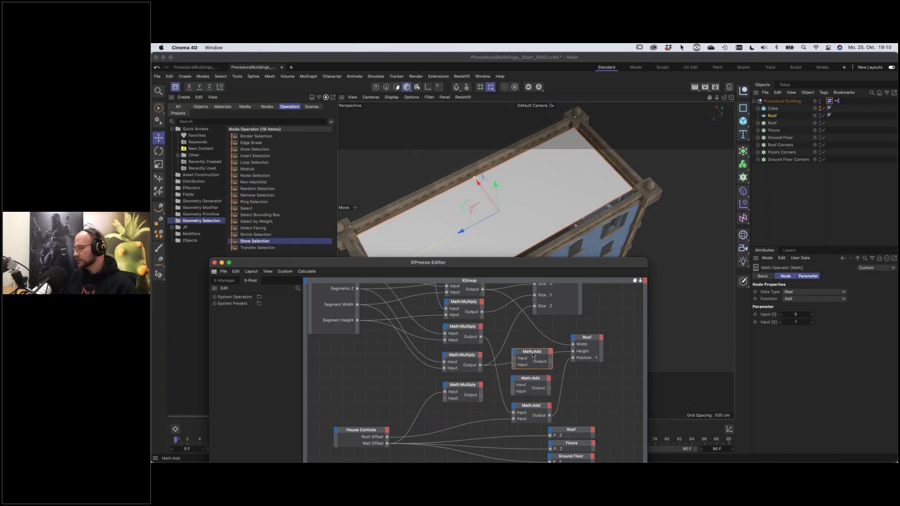
Add the doubled Wall Offset to the Size X and Size Z products and connect the sums to the Roof plane's Width and Height
{"action": "left_click_drag", "start_coordinate": [482, 289], "coordinate": [514, 357]}
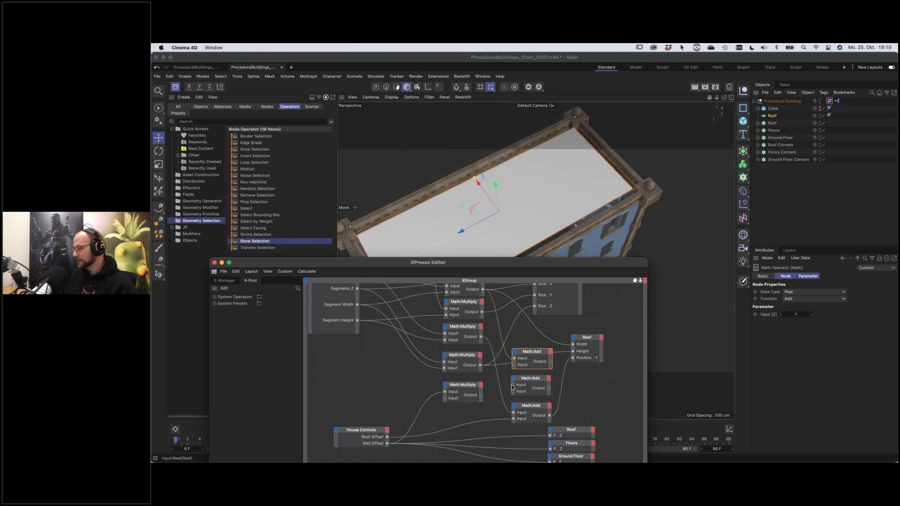
{"action": "left_click_drag", "start_coordinate": [480, 366], "coordinate": [513, 391]}
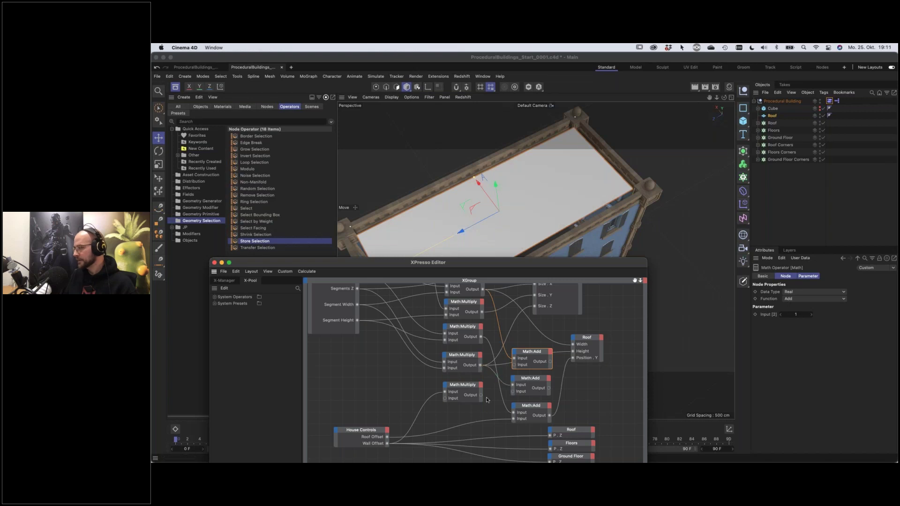
{"action": "left_click_drag", "start_coordinate": [481, 395], "coordinate": [572, 345]}
{"action": "left_click_drag", "start_coordinate": [548, 388], "coordinate": [533, 369]}
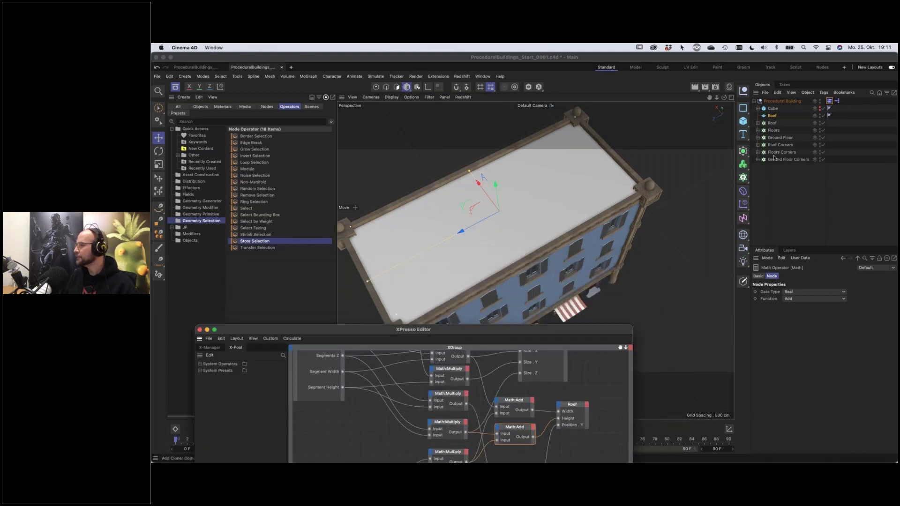
Set Segments X to 2, Segments Y to 3 and Segments Z to 4 on the House Controls, and close the XPresso Editor
{"action": "left_click", "coordinate": [829, 102]}
{"action": "left_click_drag", "start_coordinate": [836, 292], "coordinate": [841, 309]}
{"action": "left_click", "coordinate": [835, 293]}
{"action": "left_click", "coordinate": [851, 309]}
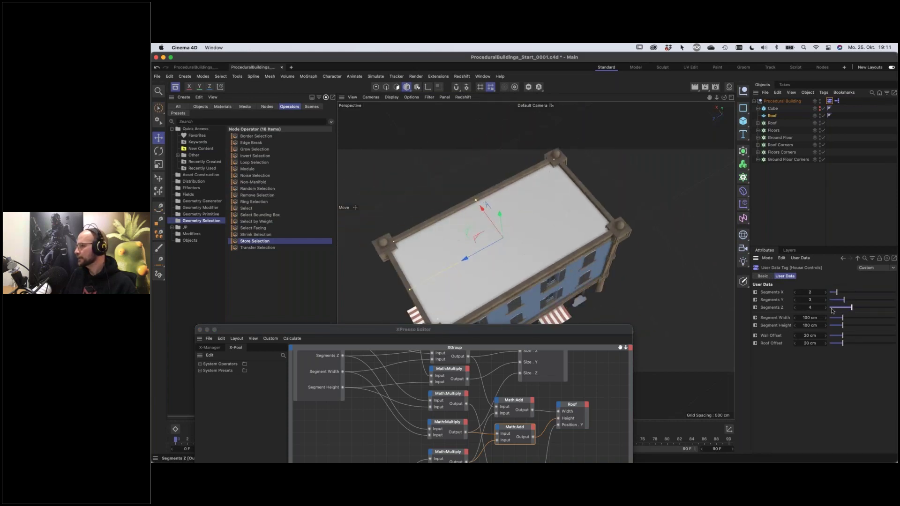
{"action": "mouse_move", "coordinate": [544, 255]}
{"action": "left_mouse_down", "text": "alt"}
{"action": "mouse_move", "coordinate": [508, 230]}
{"action": "mouse_move", "coordinate": [553, 206]}
{"action": "mouse_move", "coordinate": [534, 235]}
{"action": "mouse_move", "coordinate": [534, 253]}
{"action": "mouse_move", "coordinate": [542, 254]}
{"action": "mouse_move", "coordinate": [534, 261]}
{"action": "left_mouse_up", "text": "alt"}
{"action": "scroll", "coordinate": [525, 252], "scroll_direction": "down", "scroll_amount": 3}
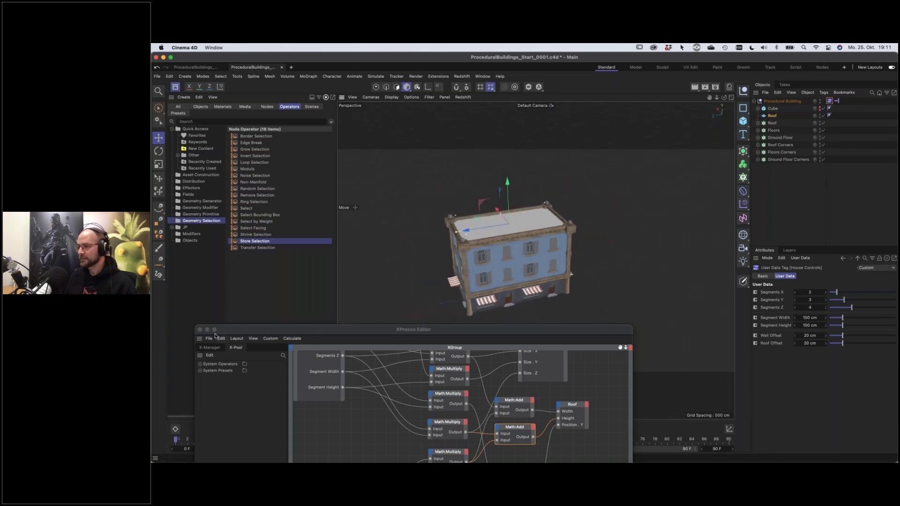
{"action": "left_click", "coordinate": [356, 304]}
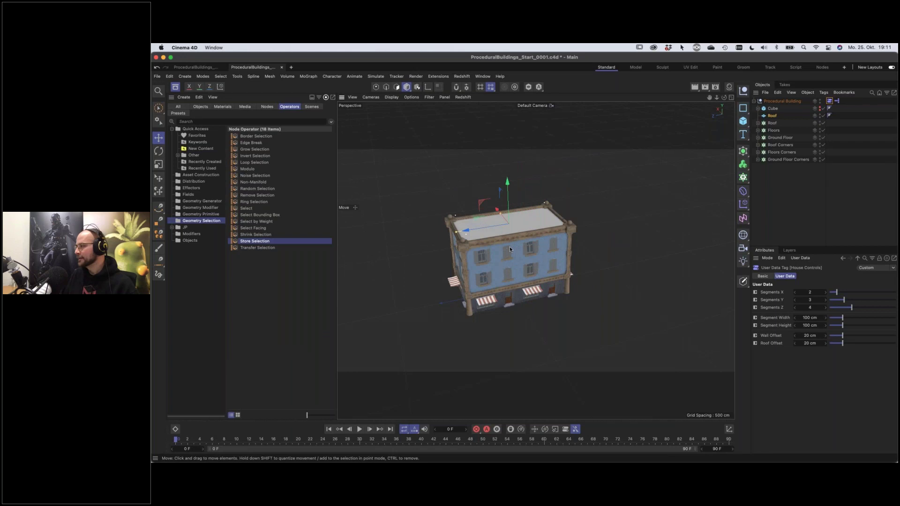
{"action": "left_click_drag", "start_coordinate": [504, 263], "coordinate": [561, 293], "text": "alt"}
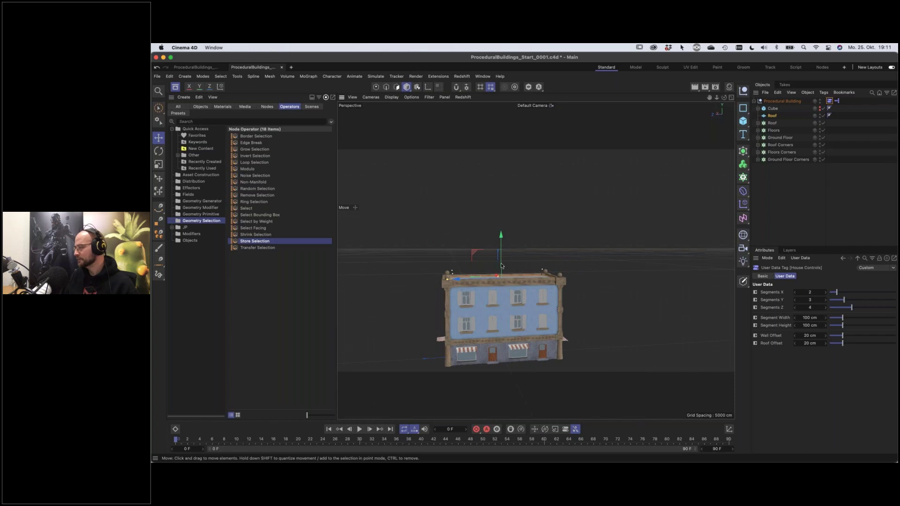
{"action": "scroll", "coordinate": [501, 265], "scroll_direction": "up", "scroll_amount": 5}
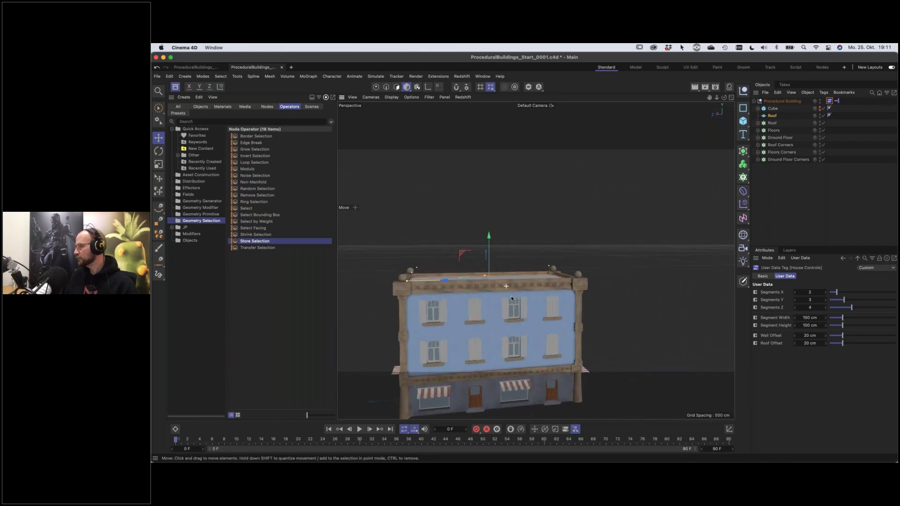
{"action": "left_click_drag", "start_coordinate": [510, 296], "coordinate": [494, 276], "text": "alt"}
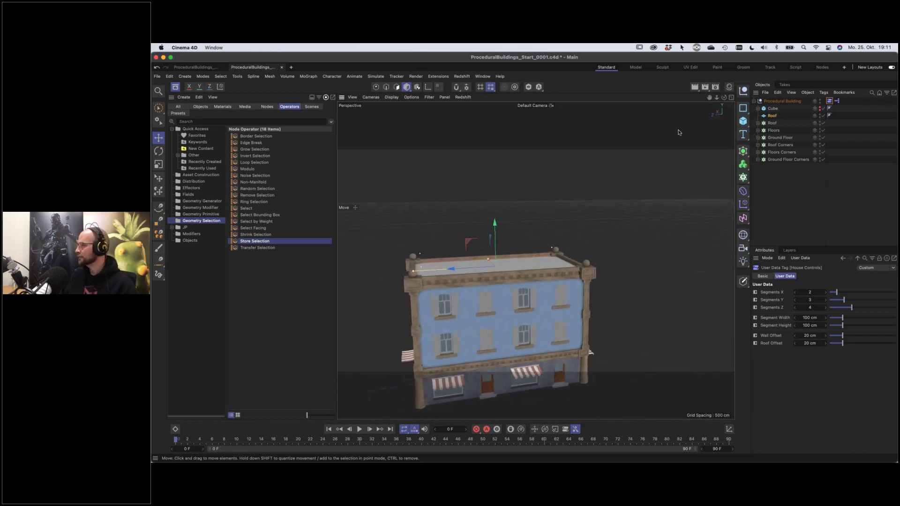
Add a Polygon Bevel geometry modifier under the Roof plane and delete the plane's Phong tag
{"action": "left_click", "coordinate": [770, 116]}
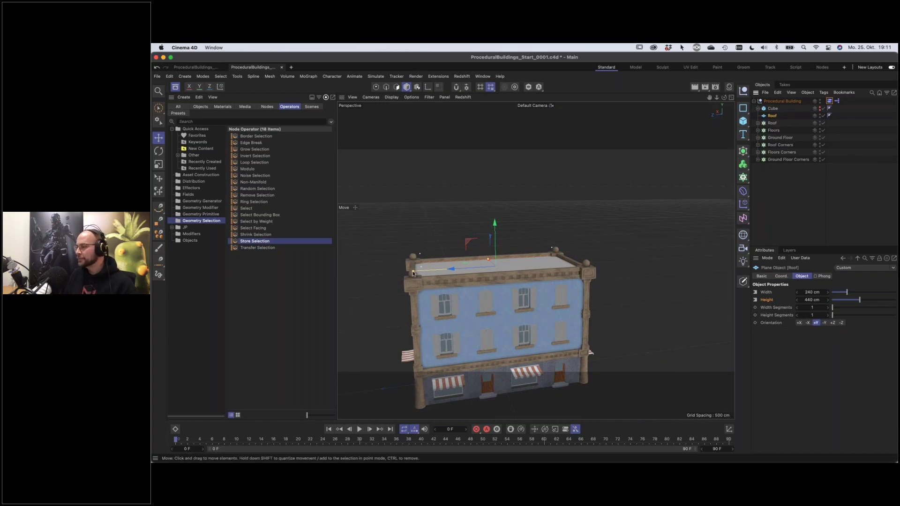
{"action": "left_click_drag", "start_coordinate": [508, 300], "coordinate": [514, 287], "text": "alt"}
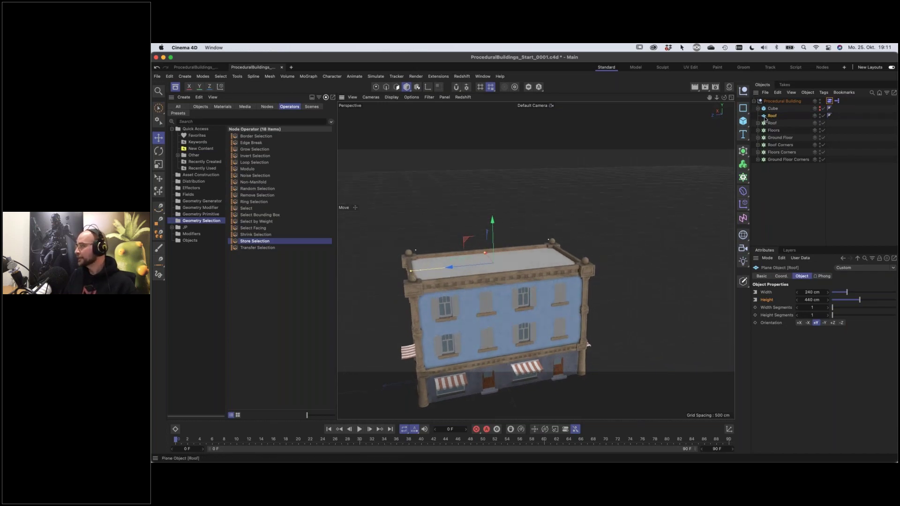
{"action": "left_click", "coordinate": [196, 208]}
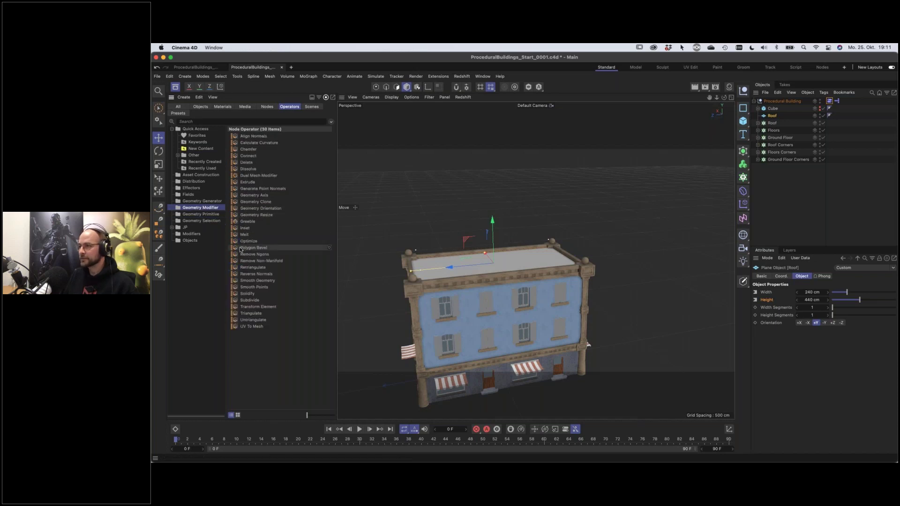
{"action": "left_click_drag", "start_coordinate": [254, 249], "coordinate": [772, 118]}
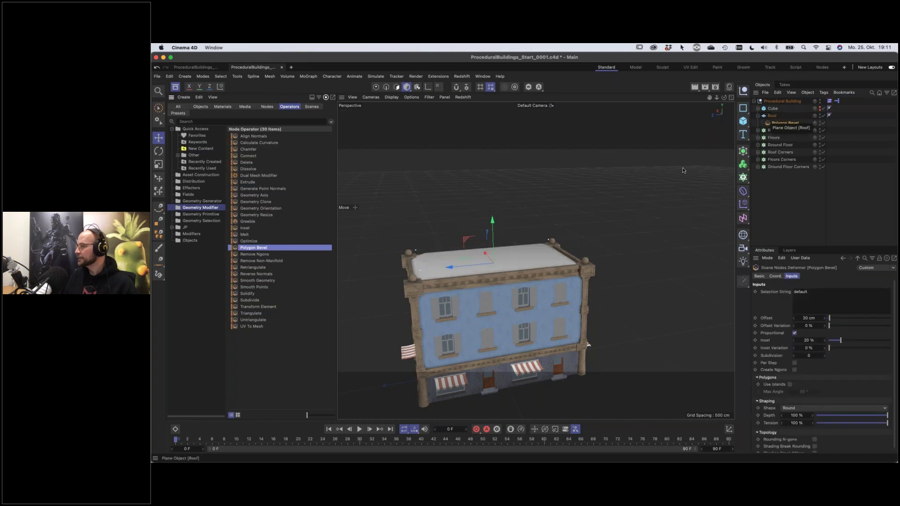
{"action": "left_click", "coordinate": [829, 115]}
{"action": "left_click", "coordinate": [836, 133]}
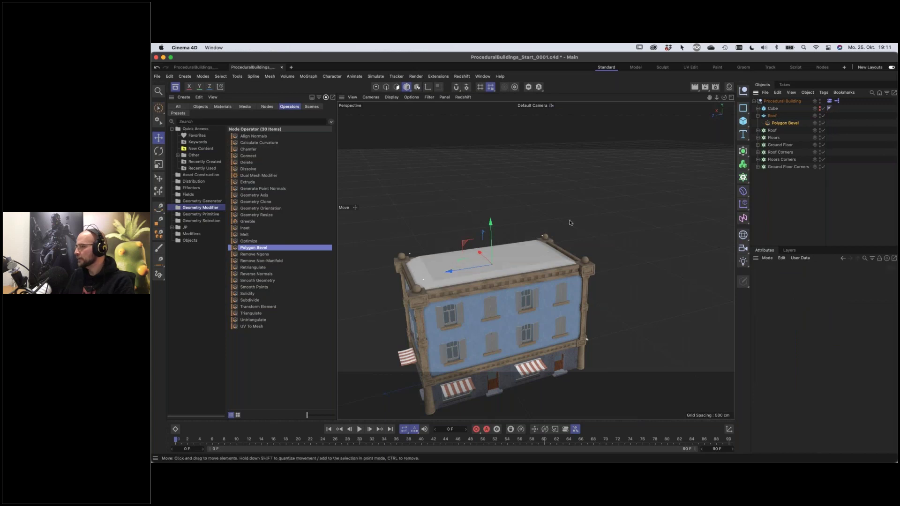
{"action": "left_click_drag", "start_coordinate": [529, 280], "coordinate": [579, 270], "text": "alt"}
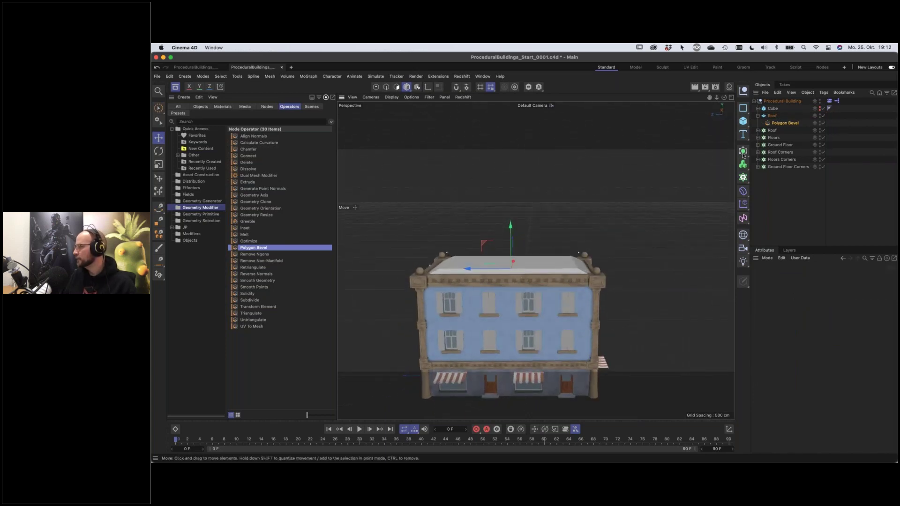
Set the Polygon Bevel's Inset to 100 % and its Offset to about 162 cm to form a pyramid roof
{"action": "left_click", "coordinate": [785, 123]}
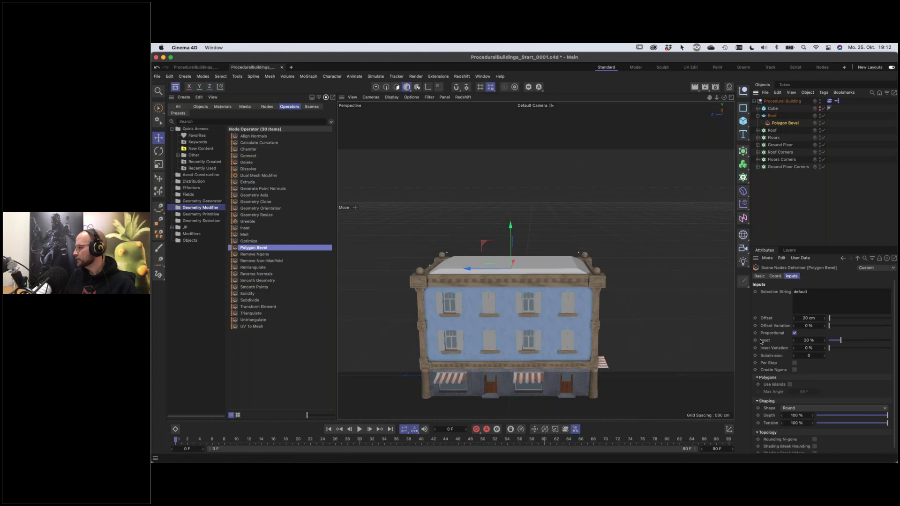
{"action": "left_click_drag", "start_coordinate": [849, 342], "coordinate": [896, 344]}
{"action": "left_click_drag", "start_coordinate": [832, 320], "coordinate": [837, 319]}
{"action": "left_click_drag", "start_coordinate": [520, 314], "coordinate": [562, 312], "text": "alt"}
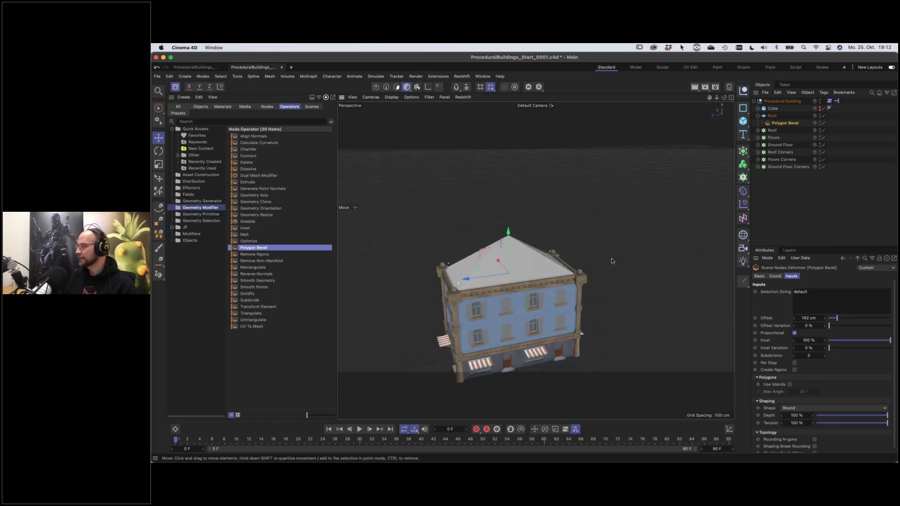
Set Segments X to 4 and Segments Z to 5 on the House Controls, and save the project
{"action": "left_click", "coordinate": [829, 100]}
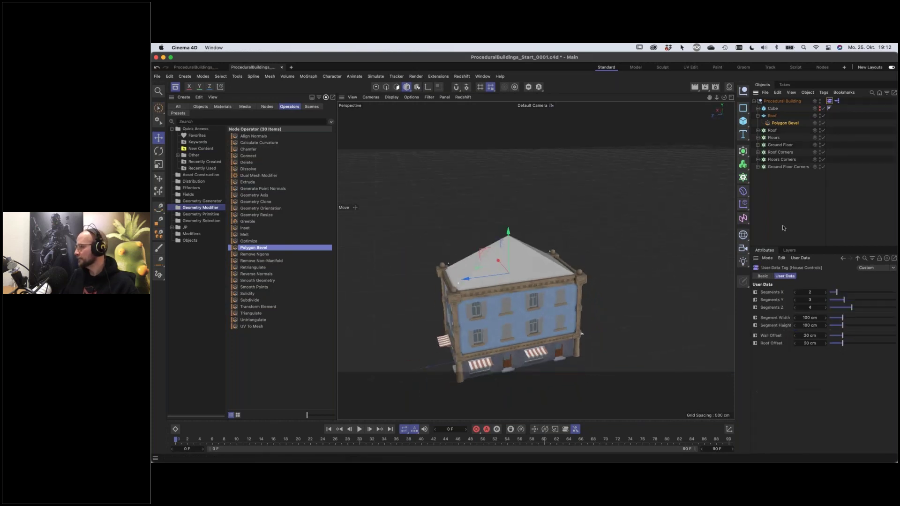
{"action": "left_click", "coordinate": [843, 293]}
{"action": "left_click_drag", "start_coordinate": [859, 291], "coordinate": [855, 311]}
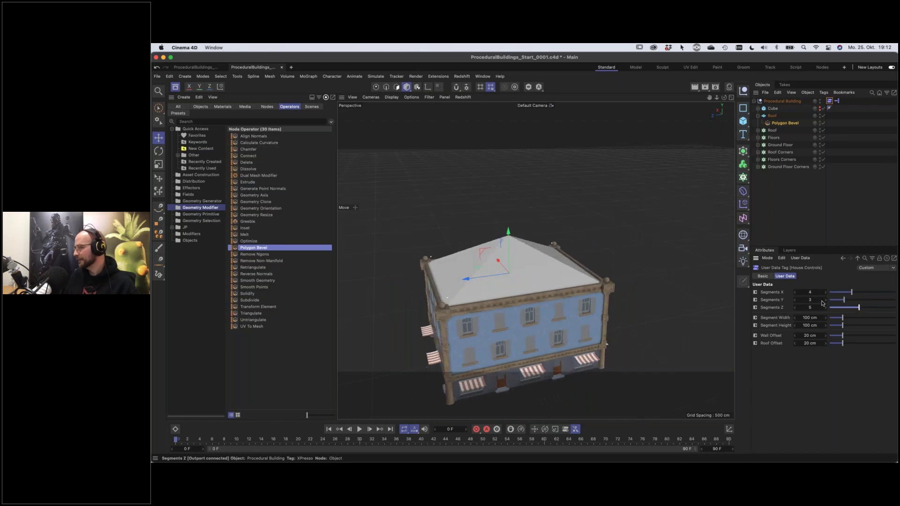
{"action": "mouse_move", "coordinate": [553, 294]}
{"action": "left_mouse_down", "text": "alt"}
{"action": "mouse_move", "coordinate": [552, 275]}
{"action": "mouse_move", "coordinate": [538, 277]}
{"action": "mouse_move", "coordinate": [560, 277]}
{"action": "left_mouse_up", "text": "alt"}
{"action": "key", "text": "super+s"}
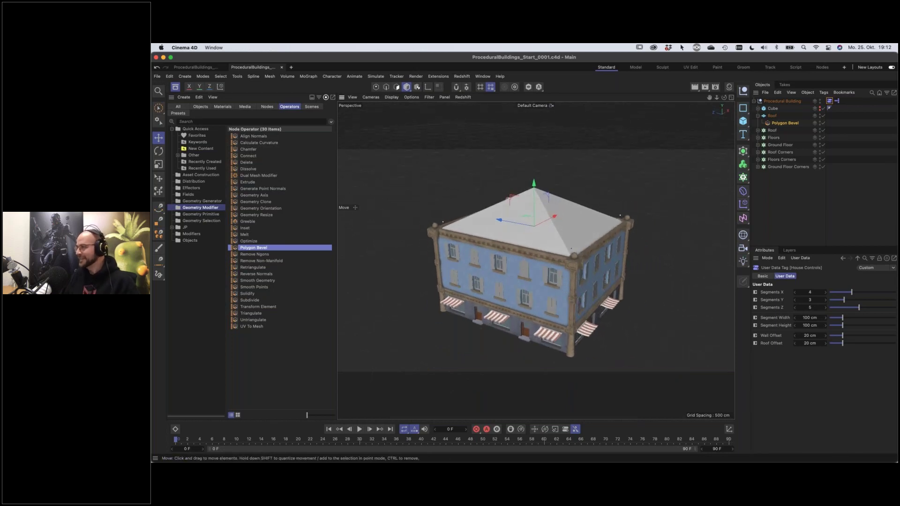
Collapse the Roof plane's hierarchy and set the Clones mode of the Floors cloner to Random
{"action": "mouse_move", "coordinate": [554, 291]}
{"action": "left_mouse_down", "text": "alt"}
{"action": "mouse_move", "coordinate": [573, 277]}
{"action": "mouse_move", "coordinate": [576, 288]}
{"action": "mouse_move", "coordinate": [589, 262]}
{"action": "left_mouse_up", "text": "alt"}
{"action": "left_click", "coordinate": [758, 116]}
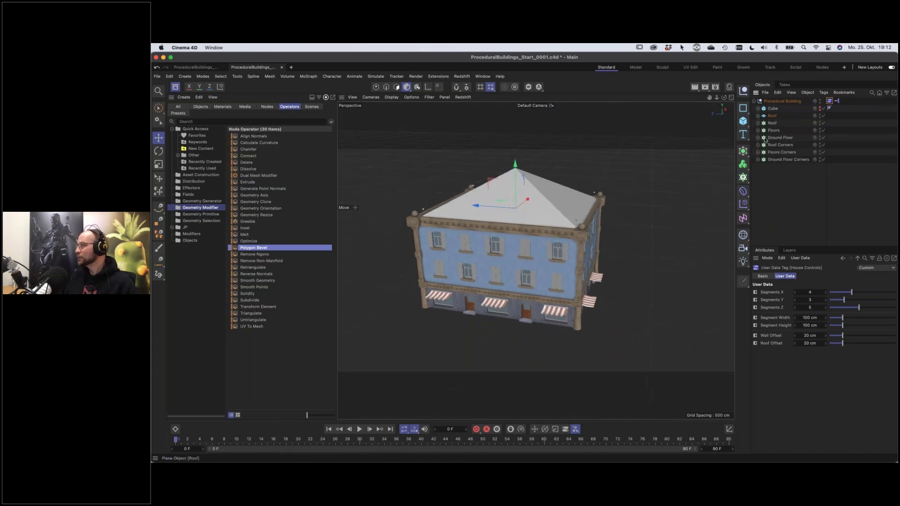
{"action": "left_click_drag", "start_coordinate": [503, 262], "coordinate": [482, 244], "text": "alt"}
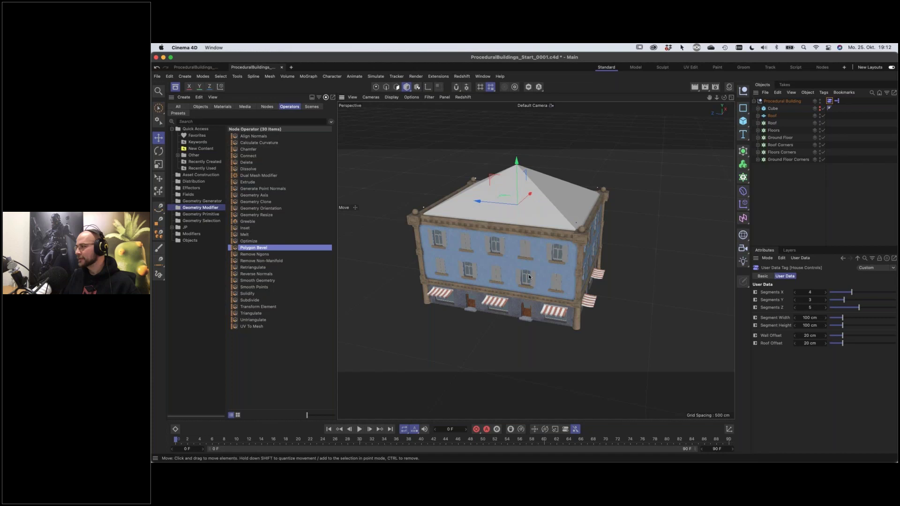
{"action": "left_click_drag", "start_coordinate": [544, 283], "coordinate": [514, 282], "text": "alt"}
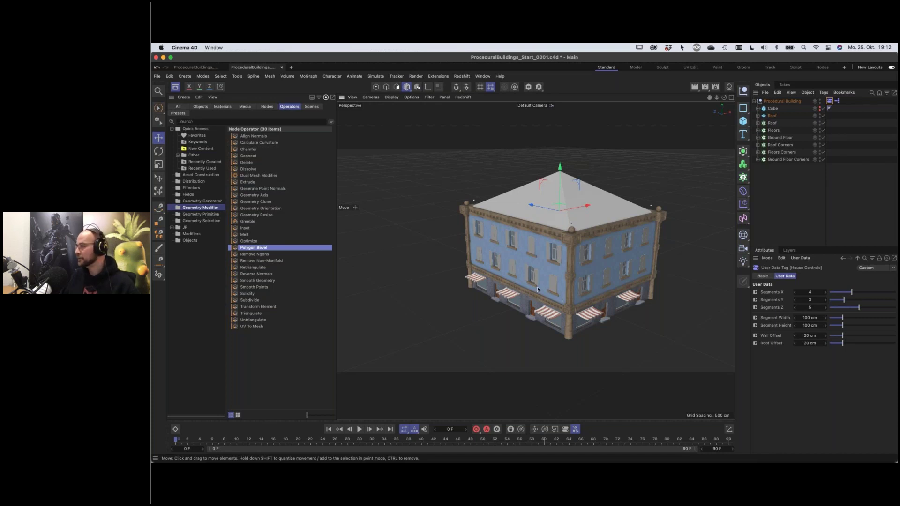
{"action": "left_click_drag", "start_coordinate": [537, 286], "coordinate": [582, 282], "text": "alt"}
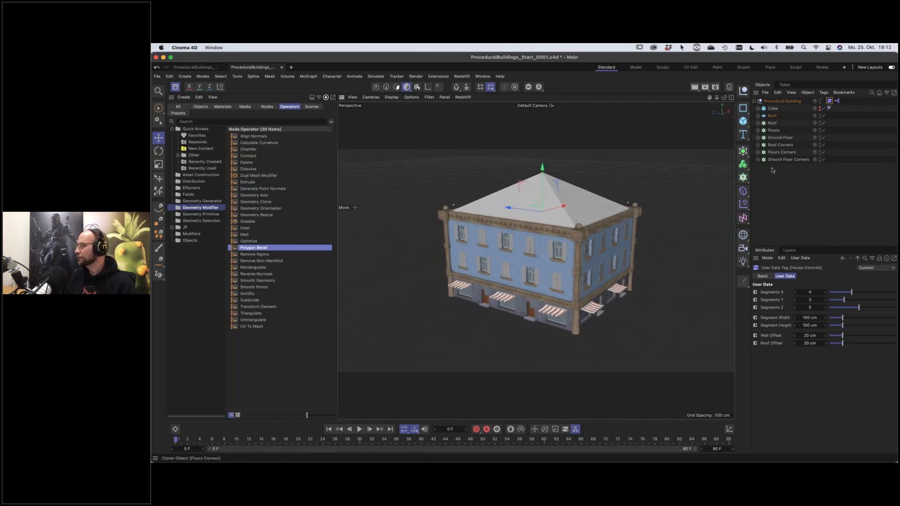
{"action": "left_click", "coordinate": [770, 130]}
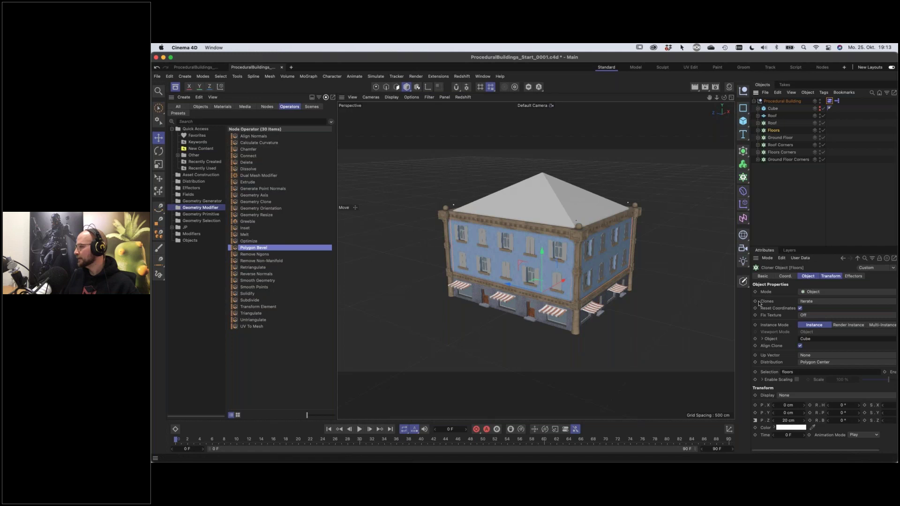
{"action": "left_click", "coordinate": [803, 302]}
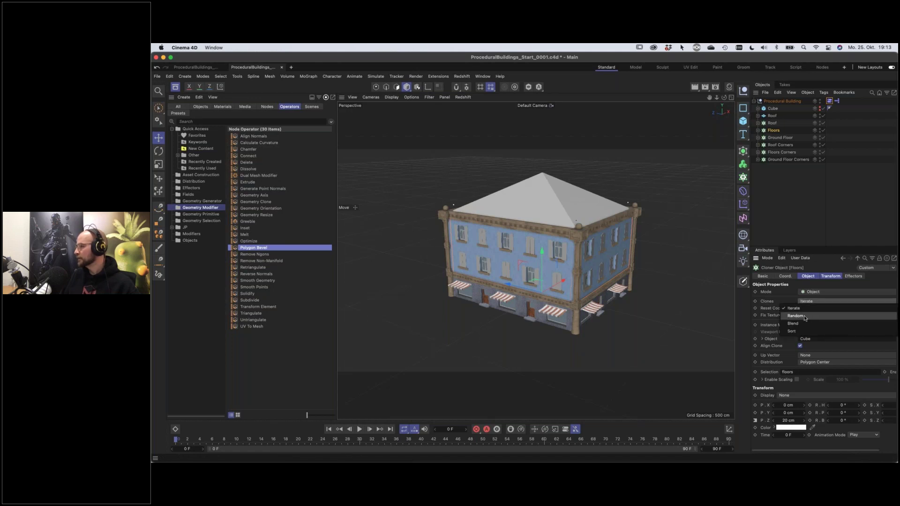
{"action": "left_click", "coordinate": [804, 317]}
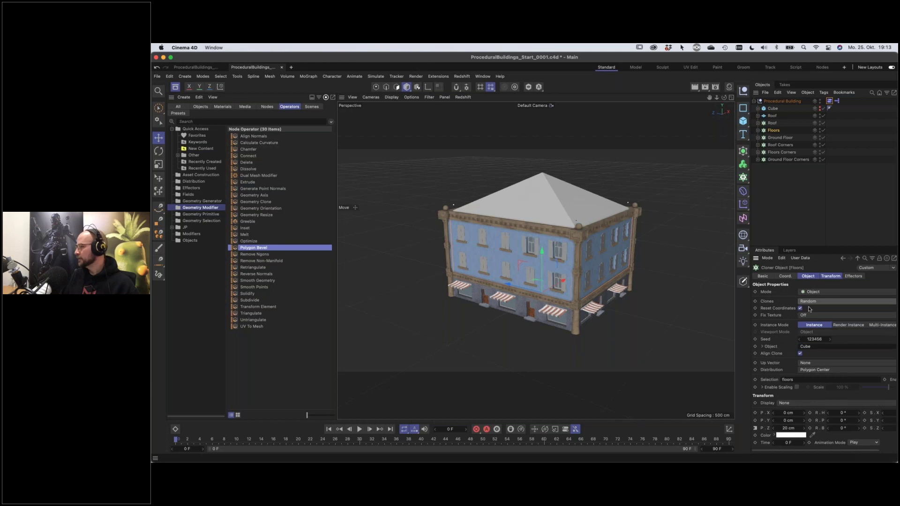
Set the Clones mode of the Floors cloner to Blend
{"action": "left_click", "coordinate": [813, 302]}
{"action": "left_click", "coordinate": [808, 324]}
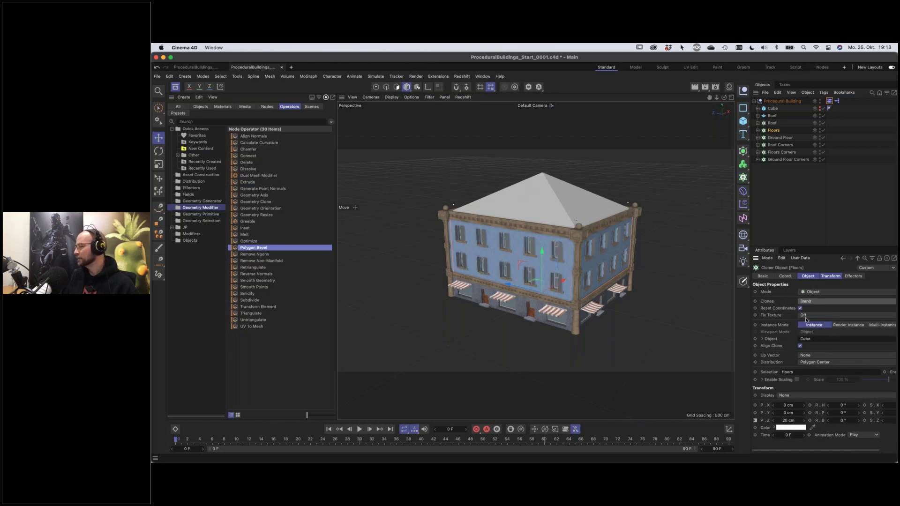
{"action": "mouse_move", "coordinate": [571, 268]}
{"action": "left_mouse_down", "text": "alt"}
{"action": "mouse_move", "coordinate": [544, 266]}
{"action": "mouse_move", "coordinate": [587, 257]}
{"action": "mouse_move", "coordinate": [576, 267]}
{"action": "mouse_move", "coordinate": [583, 263]}
{"action": "left_mouse_up", "text": "alt"}
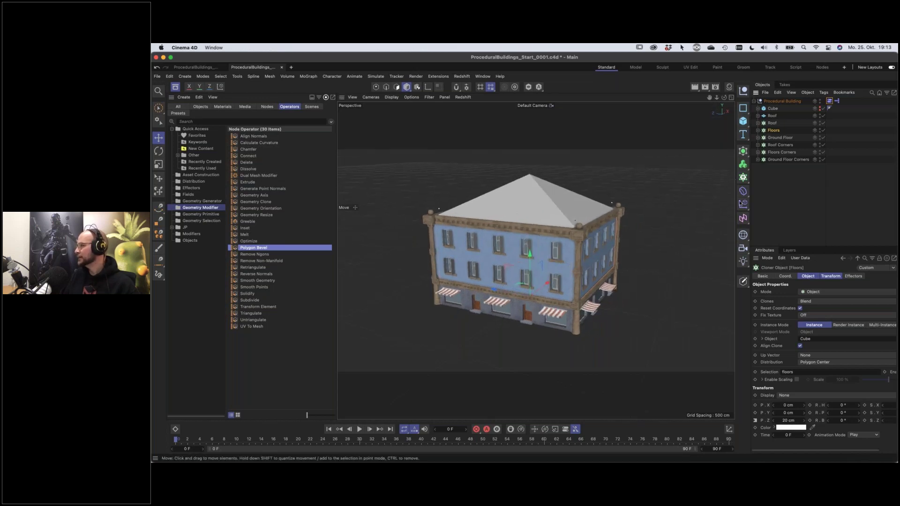
Add a Plain effector to the Floors cloner, disable its Position transform and set Modify Clone to 100 %
{"action": "left_click", "coordinate": [743, 205]}
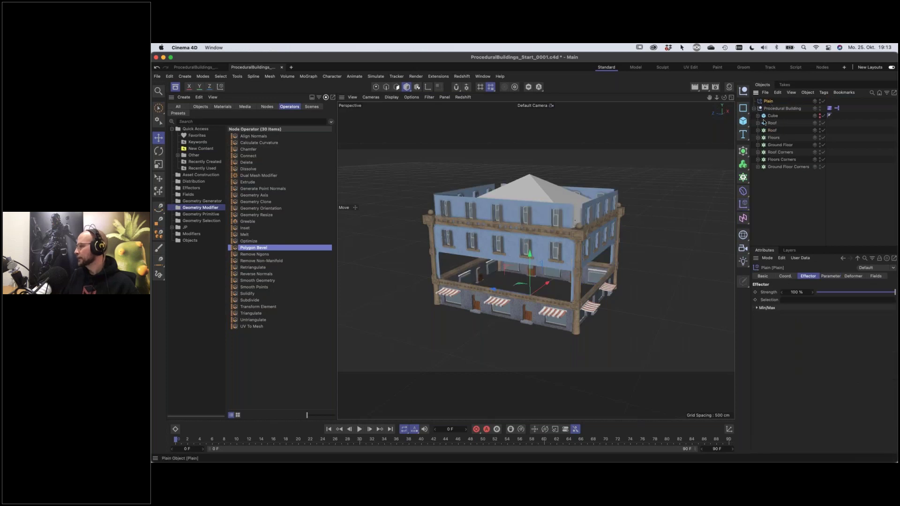
{"action": "left_click", "coordinate": [830, 276]}
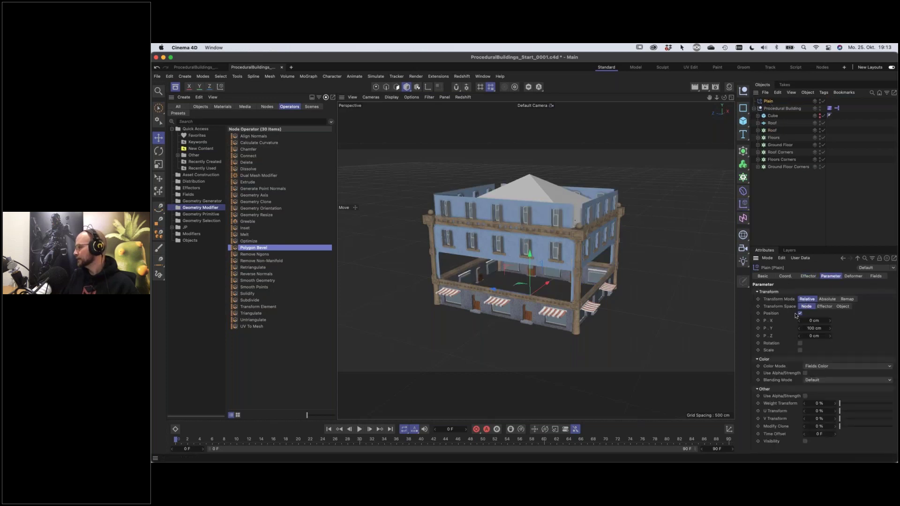
{"action": "left_click", "coordinate": [798, 314]}
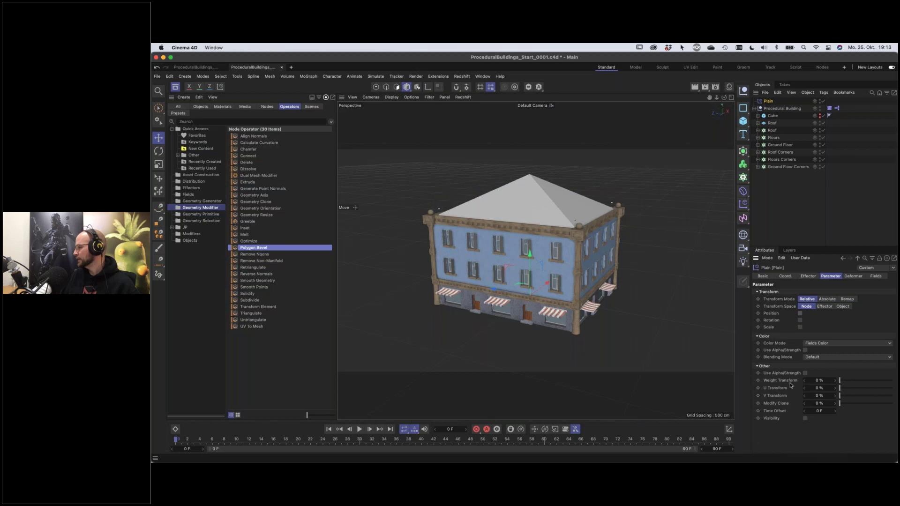
{"action": "left_click_drag", "start_coordinate": [861, 403], "coordinate": [896, 404]}
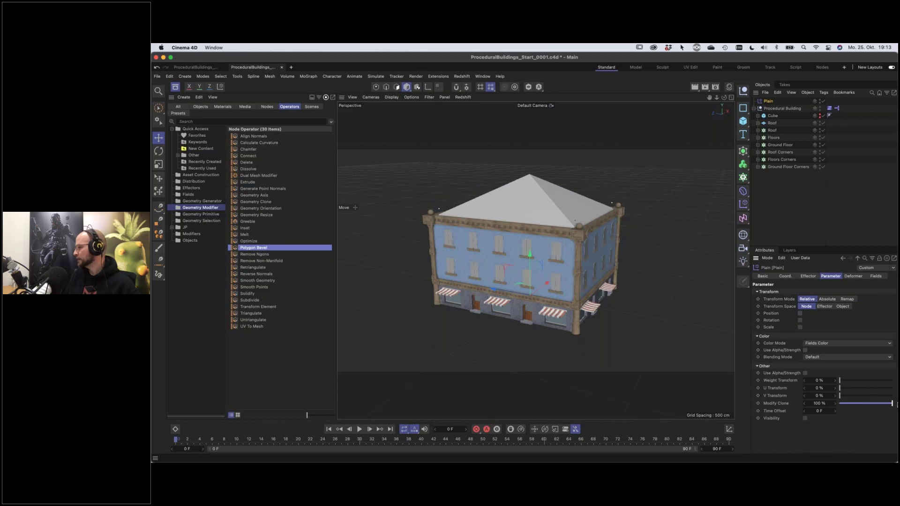
{"action": "left_click", "coordinate": [810, 277]}
{"action": "mouse_move", "coordinate": [893, 294]}
{"action": "left_mouse_down"}
{"action": "mouse_move", "coordinate": [811, 297]}
{"action": "mouse_move", "coordinate": [897, 299]}
{"action": "left_mouse_up"}
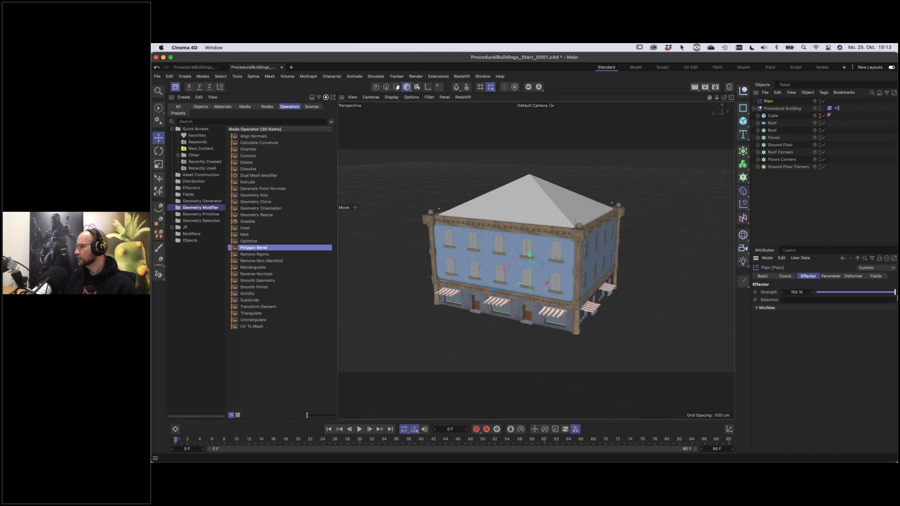
Add a Random Field to the Plain effector to vary the windows across the facades
{"action": "left_click", "coordinate": [879, 278]}
{"action": "left_click_drag", "start_coordinate": [770, 347], "coordinate": [781, 422]}
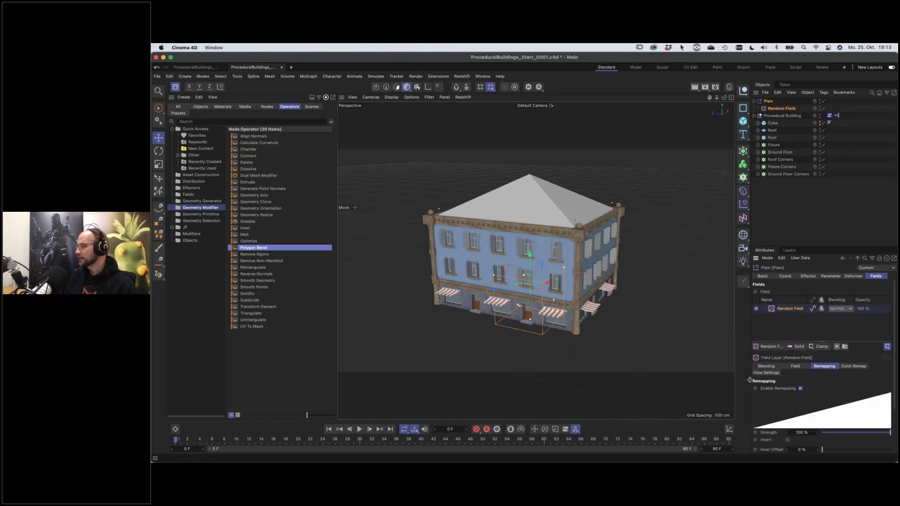
{"action": "left_click_drag", "start_coordinate": [563, 285], "coordinate": [447, 268], "text": "alt"}
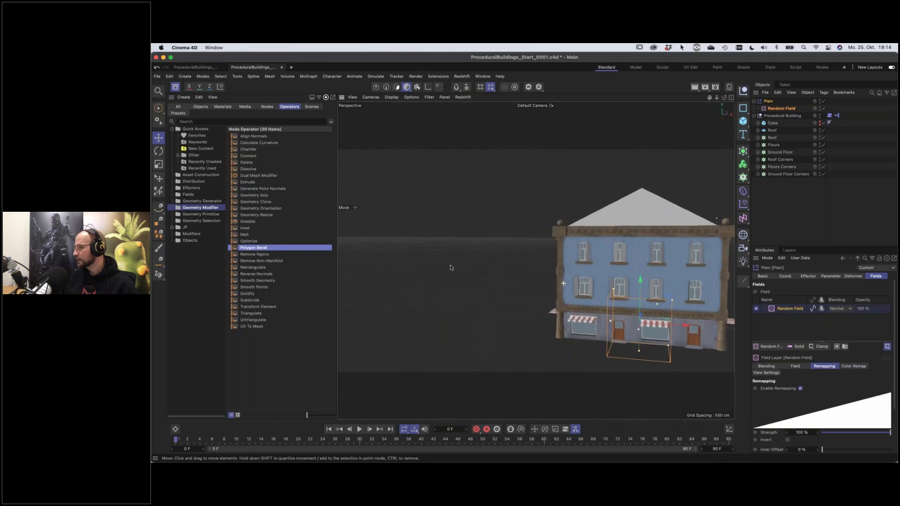
{"action": "left_click_drag", "start_coordinate": [643, 258], "coordinate": [652, 296], "text": "alt"}
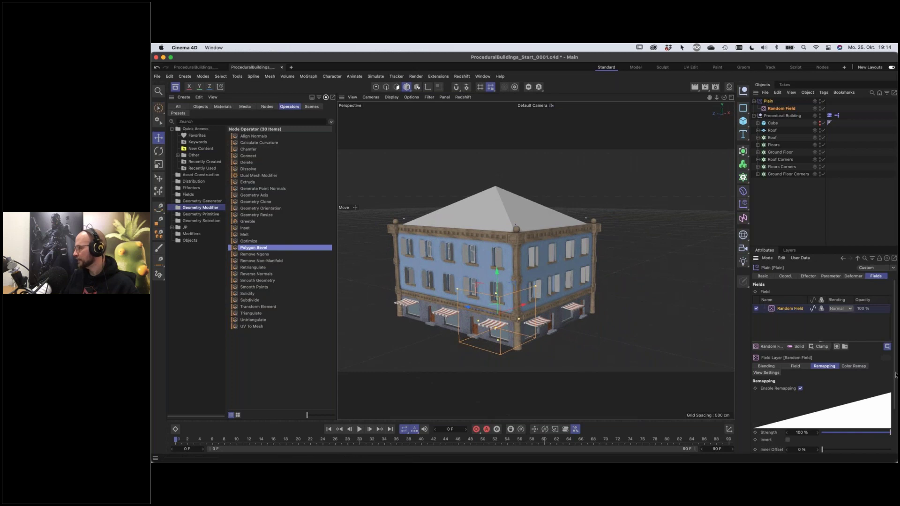
Set the Contour Mode in the Random Field's remapping to Curve
{"action": "left_click_drag", "start_coordinate": [894, 377], "coordinate": [893, 388]}
{"action": "scroll", "coordinate": [847, 362], "scroll_direction": "down", "scroll_amount": 3}
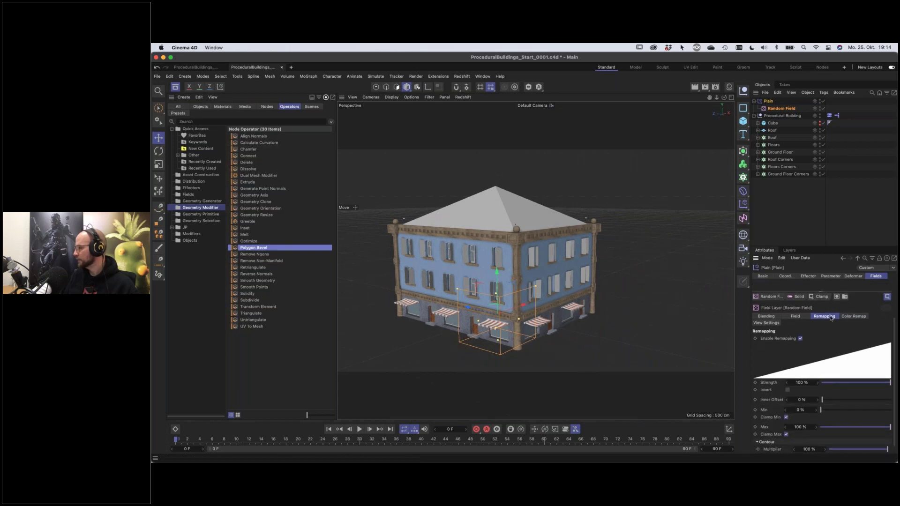
{"action": "scroll", "coordinate": [867, 417], "scroll_direction": "down", "scroll_amount": 1}
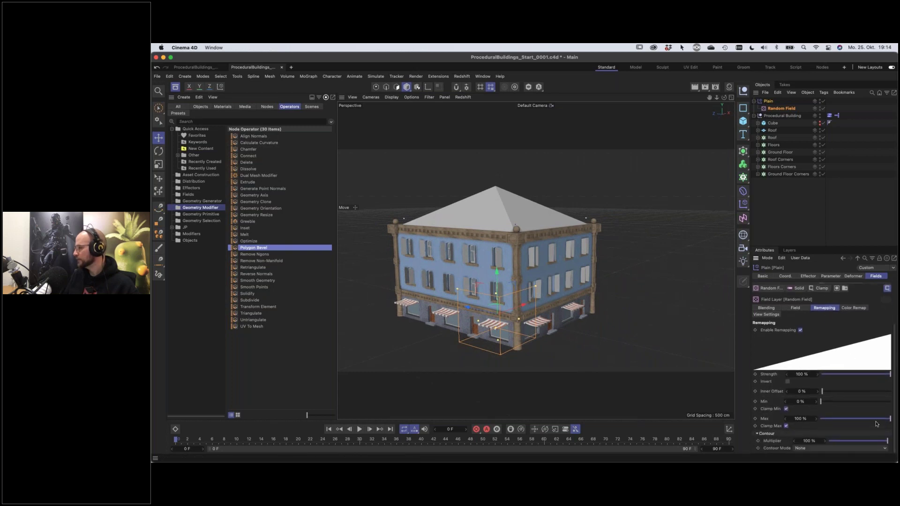
{"action": "left_click", "coordinate": [819, 449]}
{"action": "left_click", "coordinate": [817, 443]}
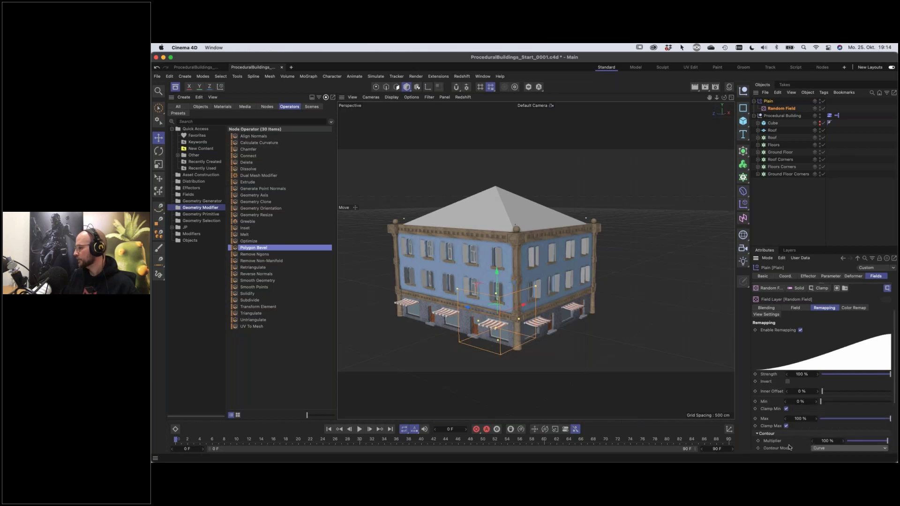
Apply the Linear spline preset to the Random Field's contour curve and shift its start point to about 0.5 along the horizontal axis
{"action": "scroll", "coordinate": [787, 444], "scroll_direction": "down", "scroll_amount": 5}
{"action": "scroll", "coordinate": [786, 443], "scroll_direction": "down", "scroll_amount": 2}
{"action": "right_click", "coordinate": [847, 395]}
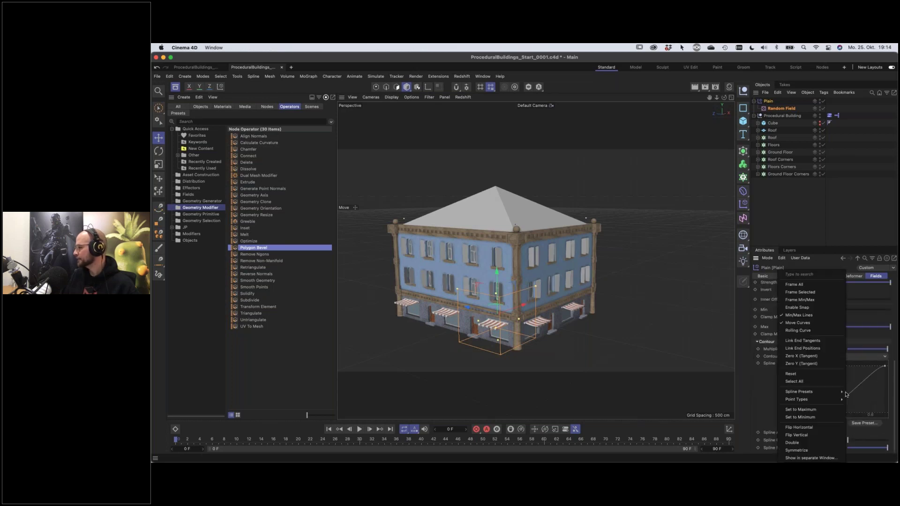
{"action": "mouse_move", "coordinate": [844, 393]}
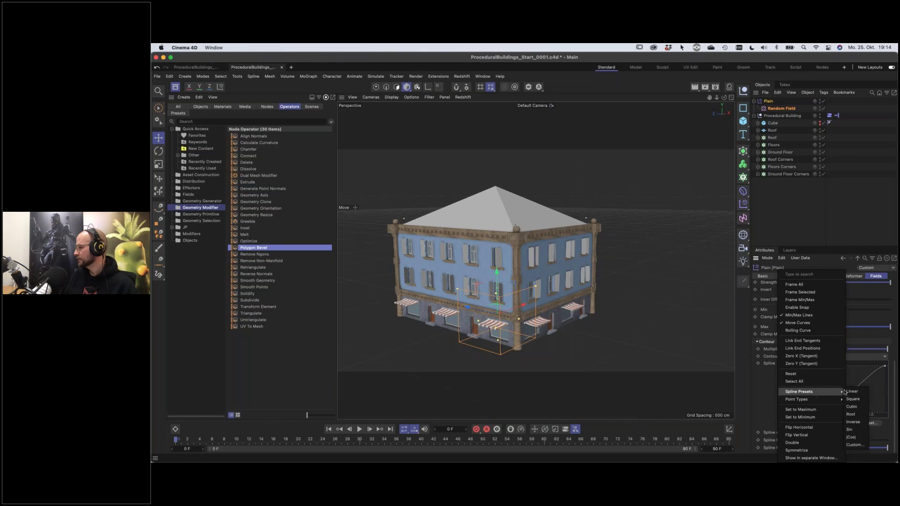
{"action": "left_click", "coordinate": [851, 392]}
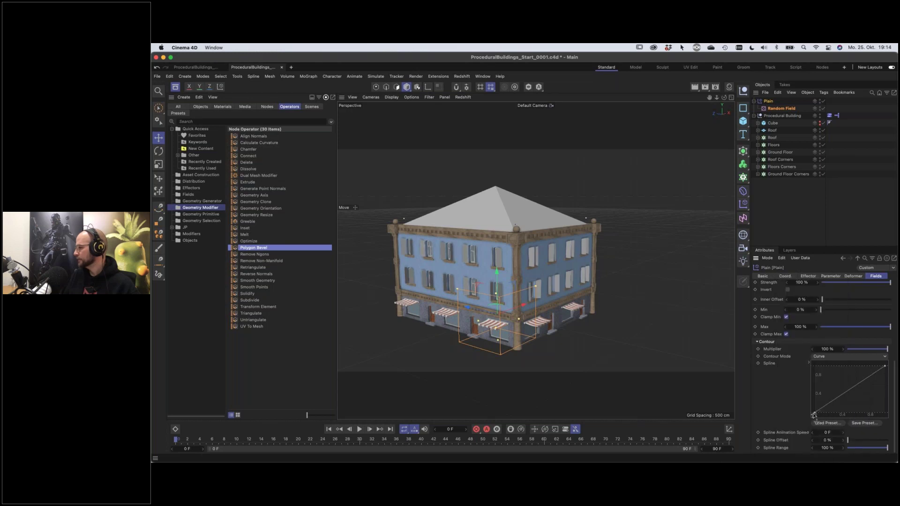
{"action": "left_click_drag", "start_coordinate": [814, 414], "coordinate": [855, 424]}
{"action": "left_click_drag", "start_coordinate": [496, 285], "coordinate": [532, 299], "text": "alt"}
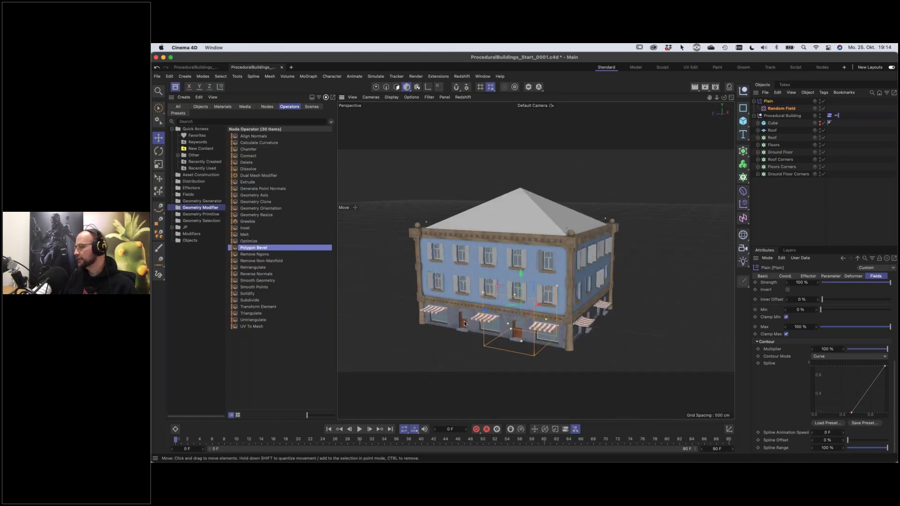
Delete the Random Field and add a Box Field to the Plain effector instead
{"action": "left_click", "coordinate": [777, 109]}
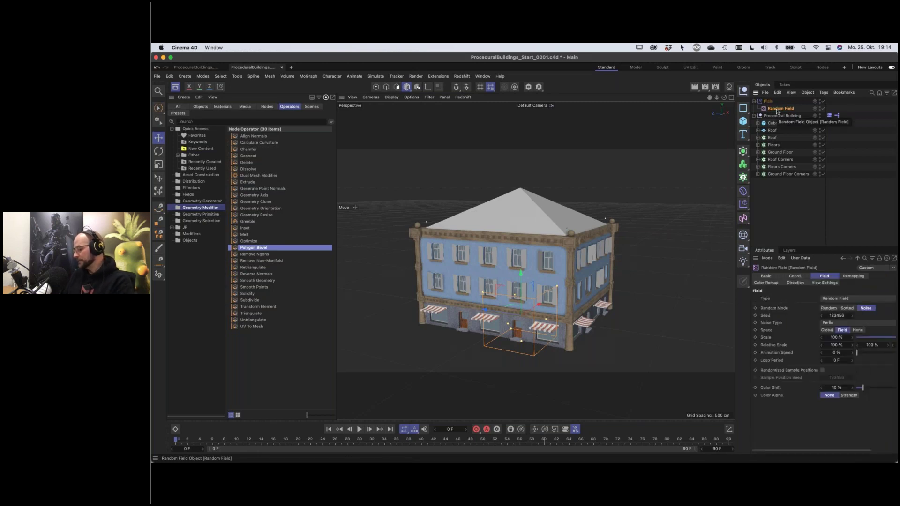
{"action": "left_click", "coordinate": [769, 102]}
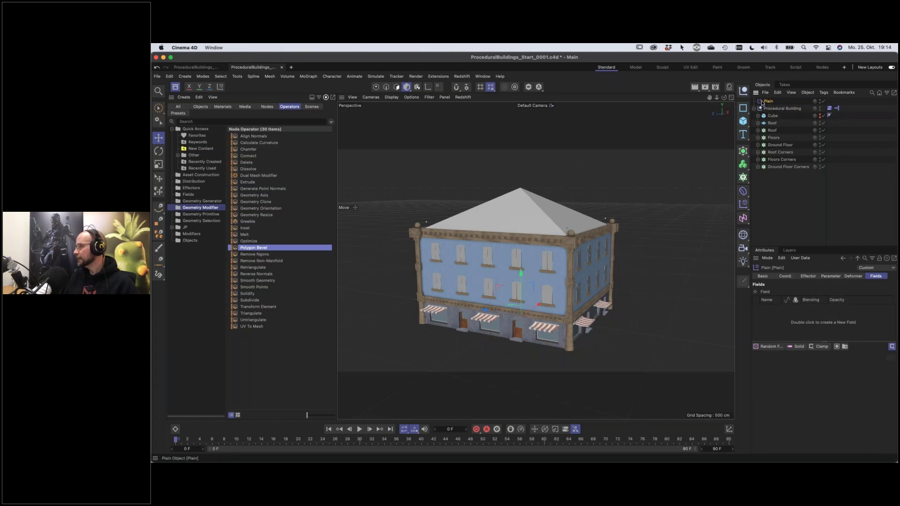
{"action": "left_click", "coordinate": [766, 347]}
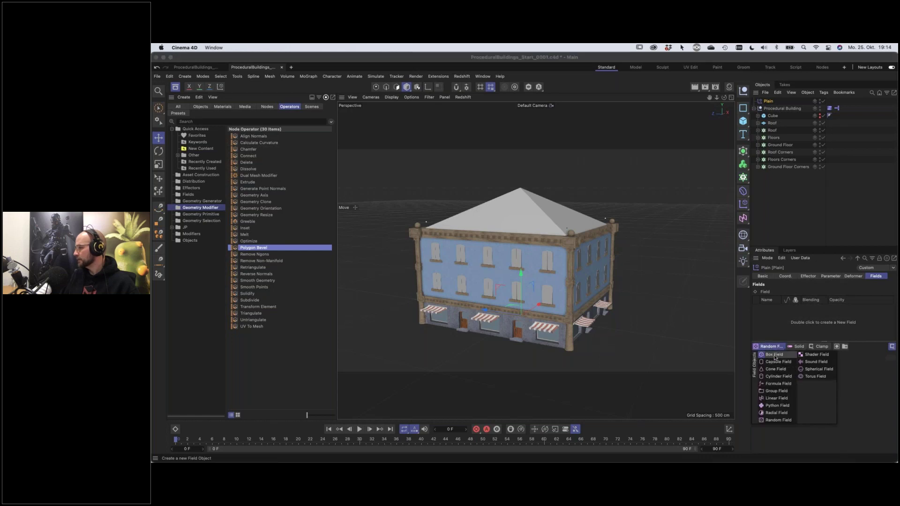
{"action": "left_click", "coordinate": [774, 355]}
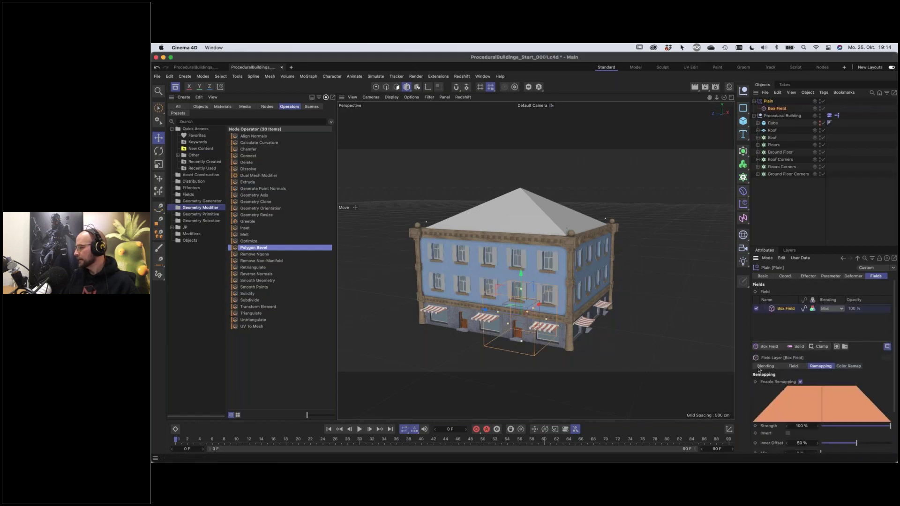
Set the Box Field's Size Z and Size Y to 1000 cm each
{"action": "left_click", "coordinate": [793, 367]}
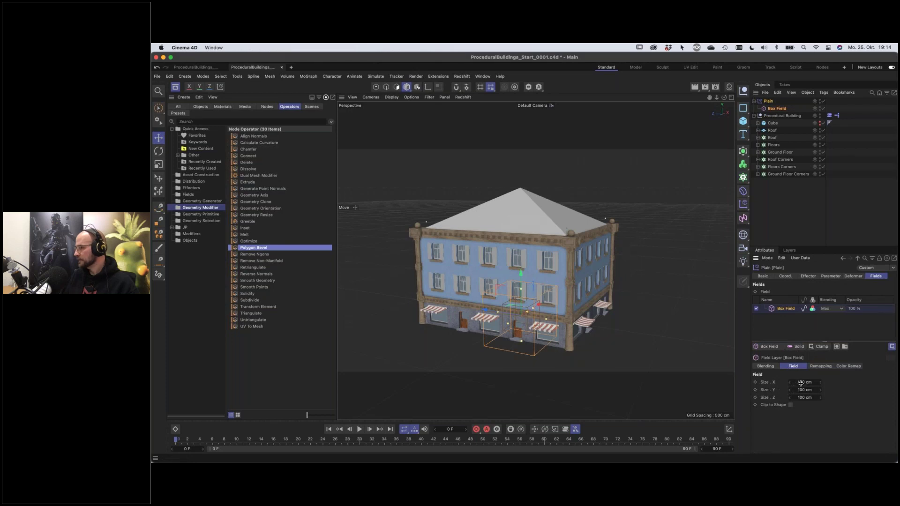
{"action": "left_click", "coordinate": [803, 397]}
{"action": "type", "text": "100"}
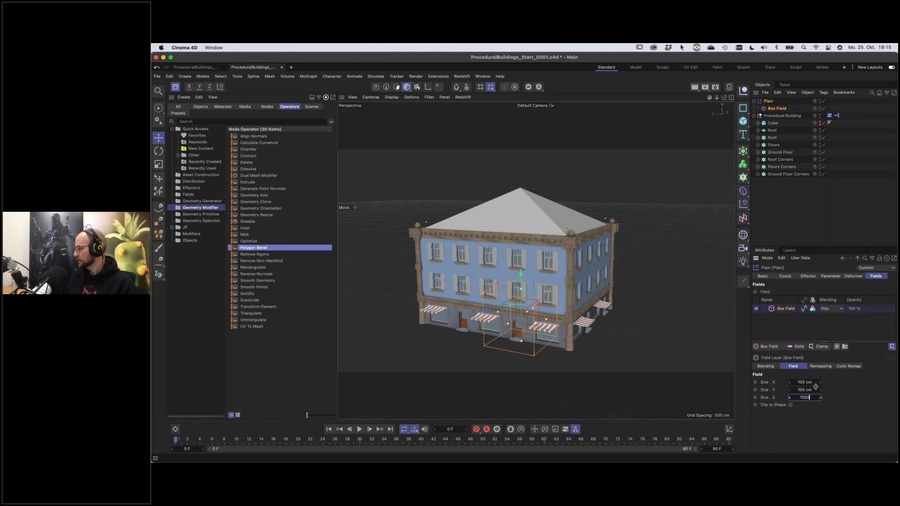
{"action": "key", "text": "Return"}
{"action": "left_click", "coordinate": [810, 390]}
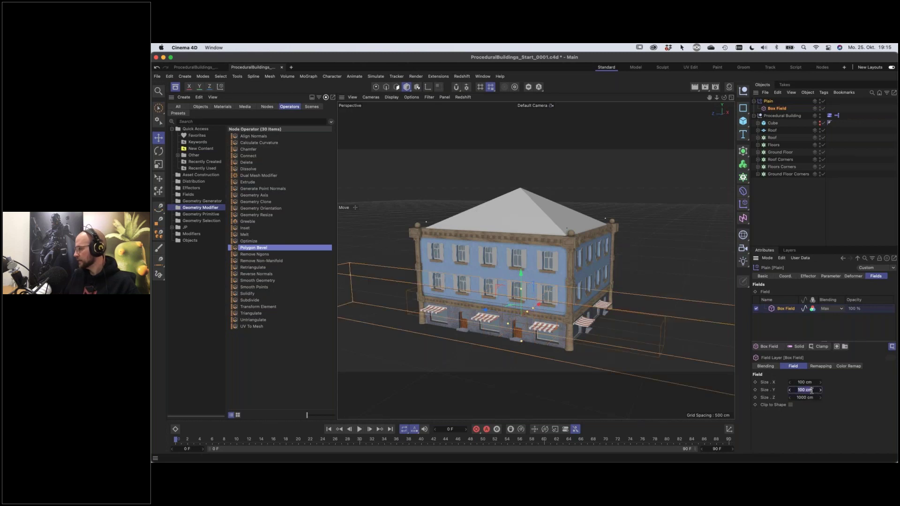
{"action": "left_click", "coordinate": [811, 391]}
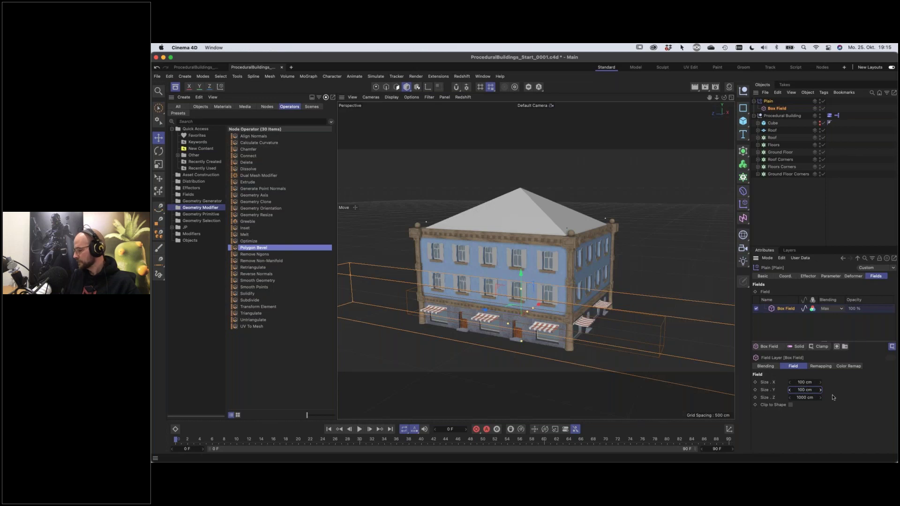
{"action": "key", "text": "Return"}
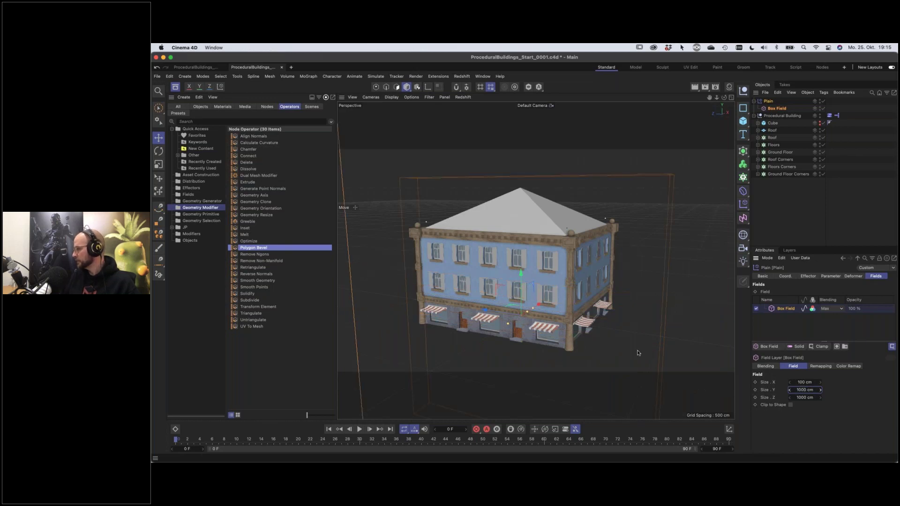
Set the Box Field's Inner Offset to 100 % and move the field about 30 cm along the X axis
{"action": "scroll", "coordinate": [582, 295], "scroll_direction": "down", "scroll_amount": 10}
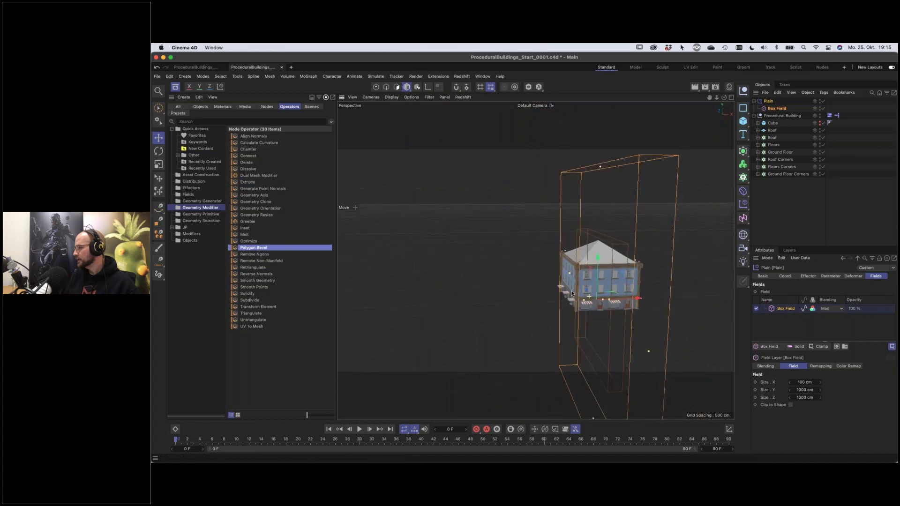
{"action": "mouse_move", "coordinate": [571, 294]}
{"action": "left_mouse_down", "text": "alt"}
{"action": "mouse_move", "coordinate": [586, 290]}
{"action": "mouse_move", "coordinate": [576, 292]}
{"action": "left_mouse_up", "text": "alt"}
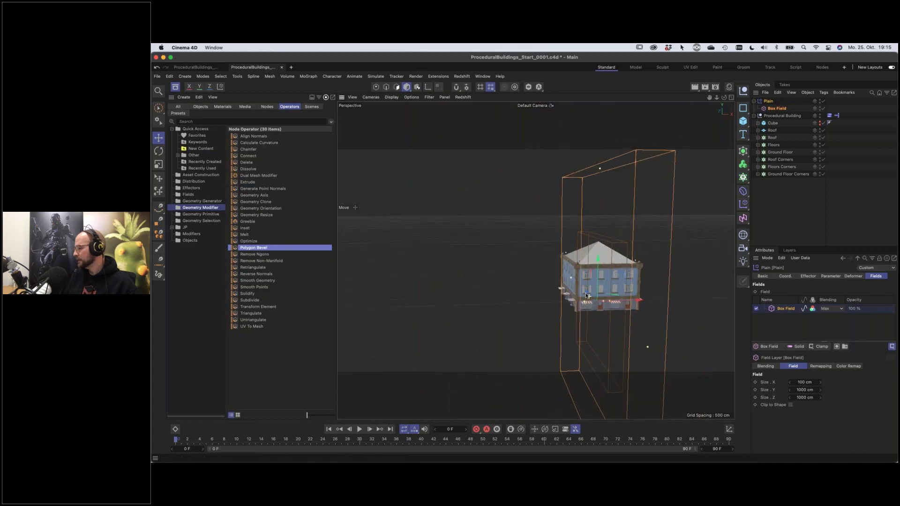
{"action": "left_click", "coordinate": [831, 276]}
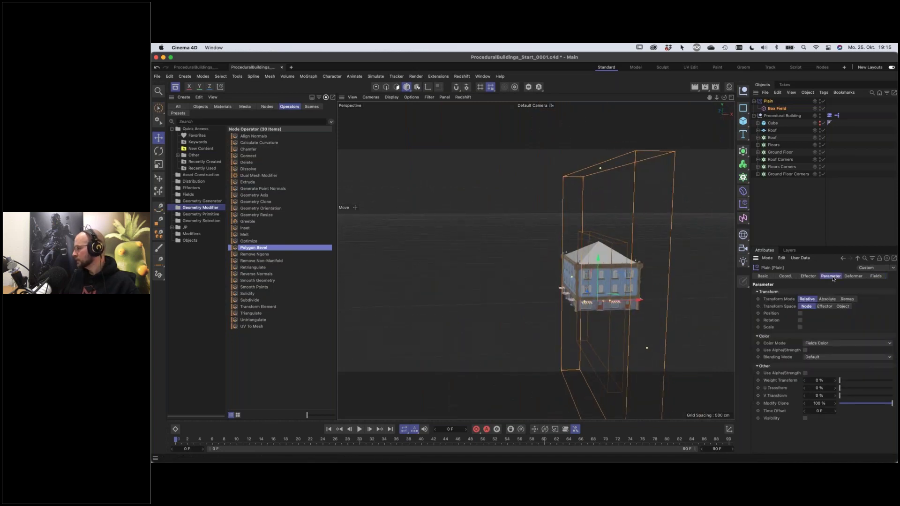
{"action": "left_click", "coordinate": [776, 108]}
{"action": "left_click", "coordinate": [848, 275]}
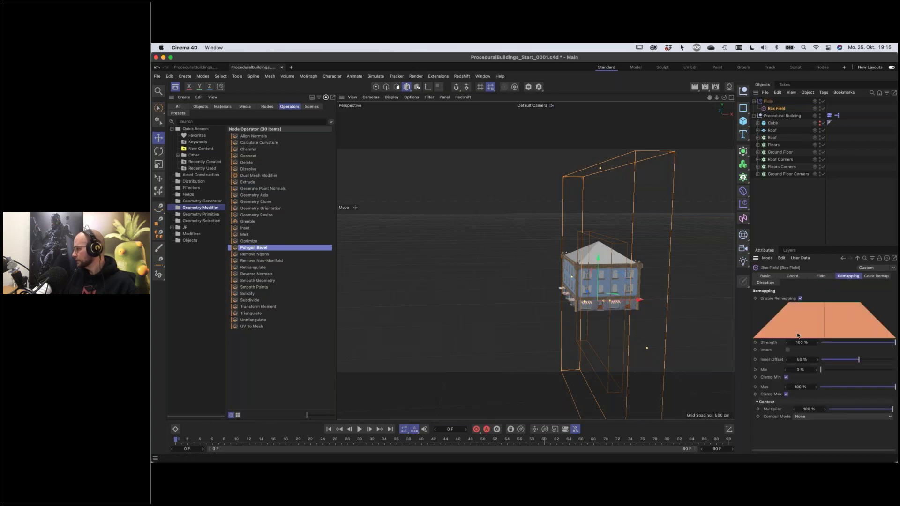
{"action": "left_click_drag", "start_coordinate": [864, 360], "coordinate": [895, 359]}
{"action": "left_click_drag", "start_coordinate": [639, 301], "coordinate": [631, 302]}
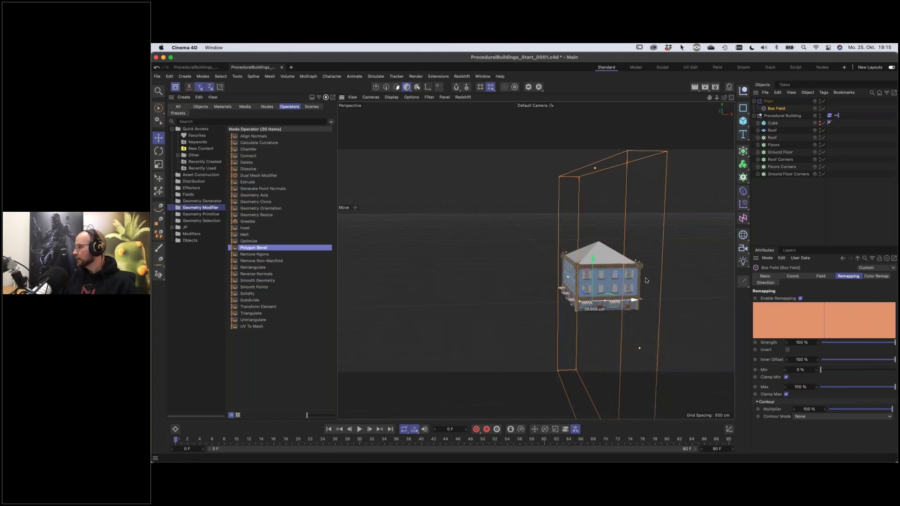
Remove the Box Field layer from the Plain effector's field list and add the existing Box Field object back to it
{"action": "left_click", "coordinate": [768, 101]}
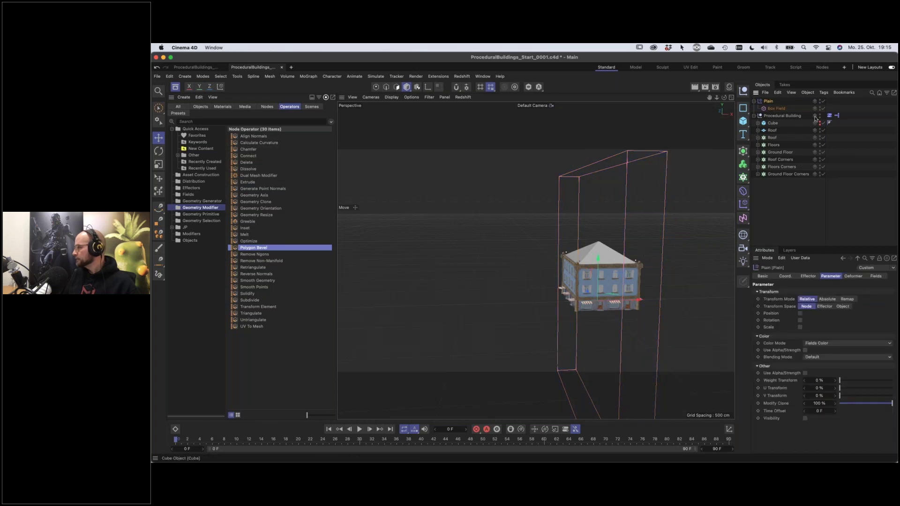
{"action": "left_click", "coordinate": [875, 276]}
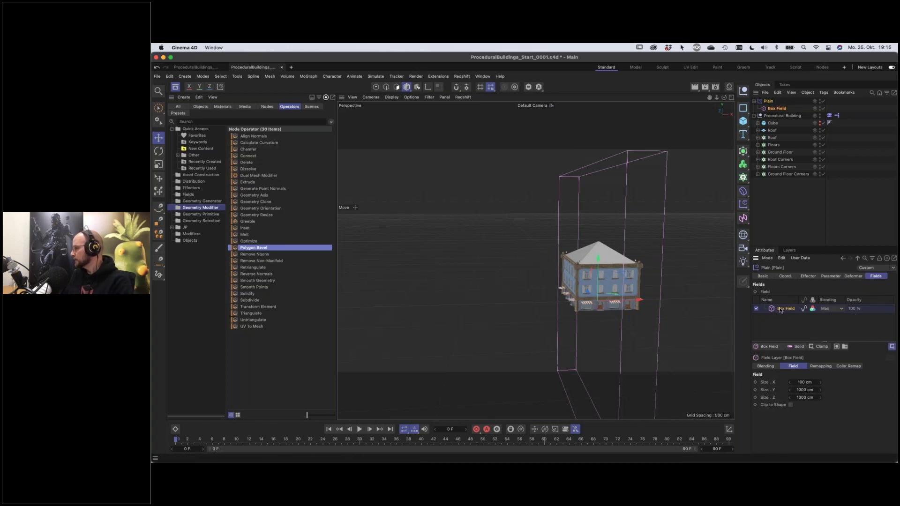
{"action": "key", "text": "Delete"}
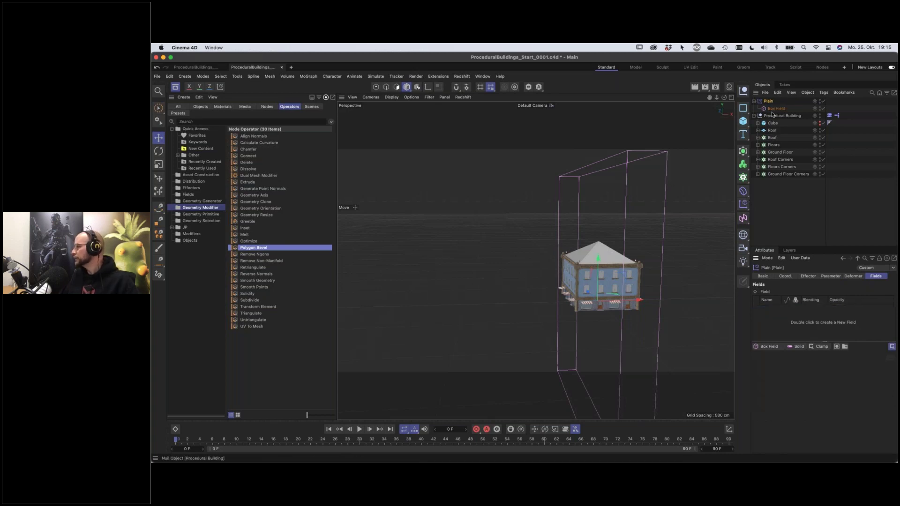
{"action": "left_click_drag", "start_coordinate": [772, 110], "coordinate": [787, 314]}
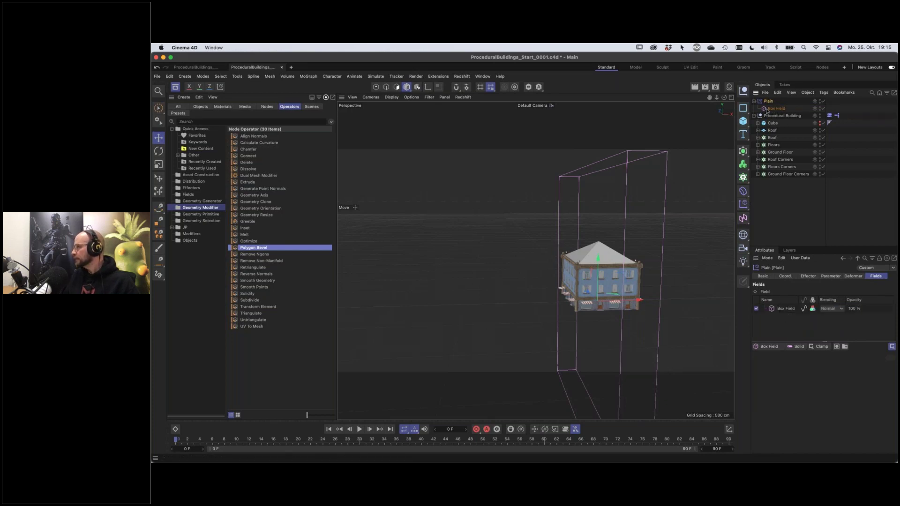
Set the Box Field's Size X to 50 cm and move the field along the X axis onto the facade's second window column
{"action": "left_click", "coordinate": [626, 318]}
{"action": "mouse_move", "coordinate": [637, 300]}
{"action": "left_mouse_down"}
{"action": "mouse_move", "coordinate": [624, 302]}
{"action": "mouse_move", "coordinate": [637, 301]}
{"action": "left_mouse_up"}
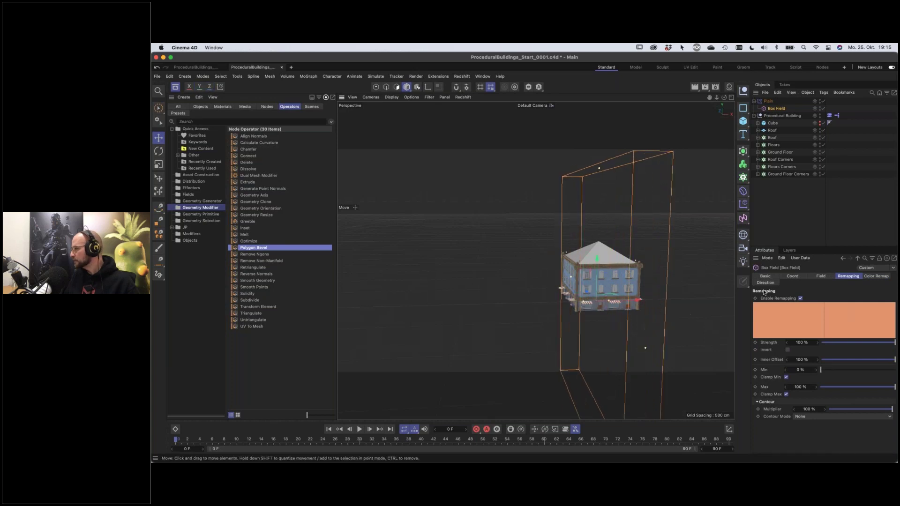
{"action": "left_click", "coordinate": [821, 276]}
{"action": "left_click", "coordinate": [804, 308]}
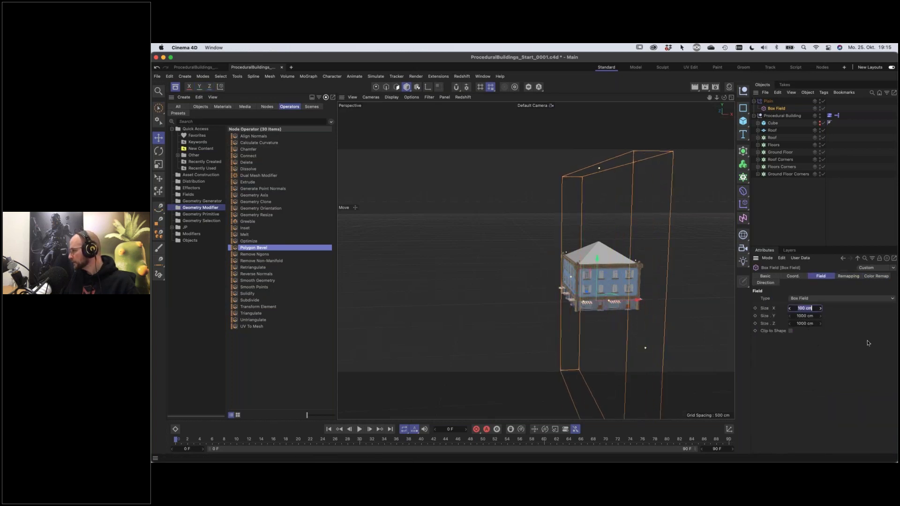
{"action": "type", "text": "50"}
{"action": "key", "text": "Return"}
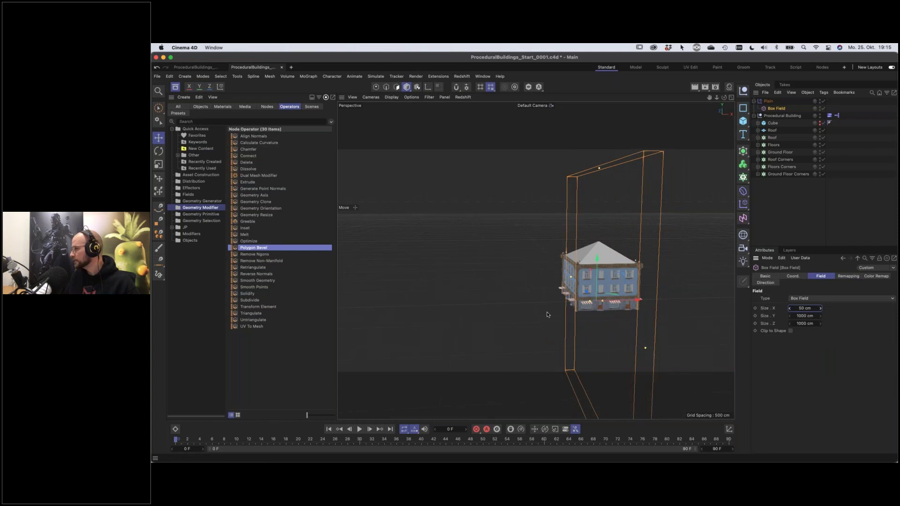
{"action": "scroll", "coordinate": [618, 298], "scroll_direction": "up", "scroll_amount": 5}
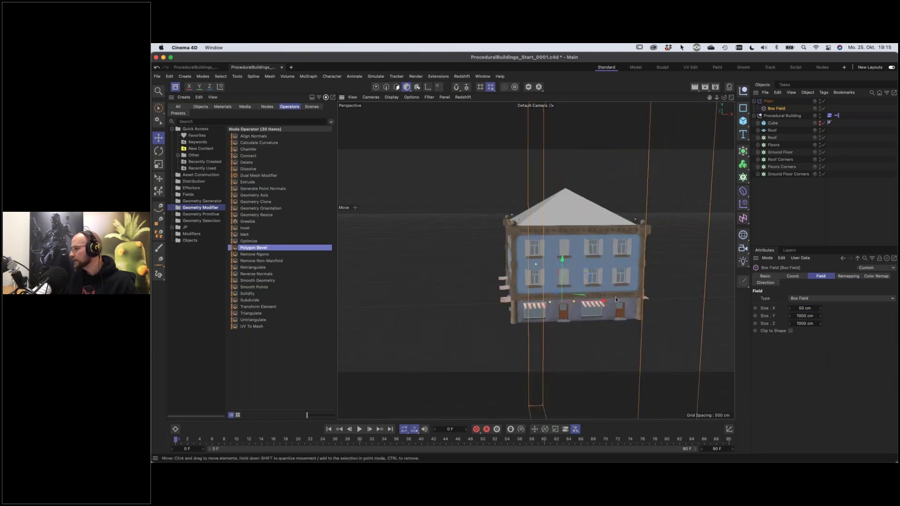
{"action": "left_click_drag", "start_coordinate": [615, 299], "coordinate": [588, 309]}
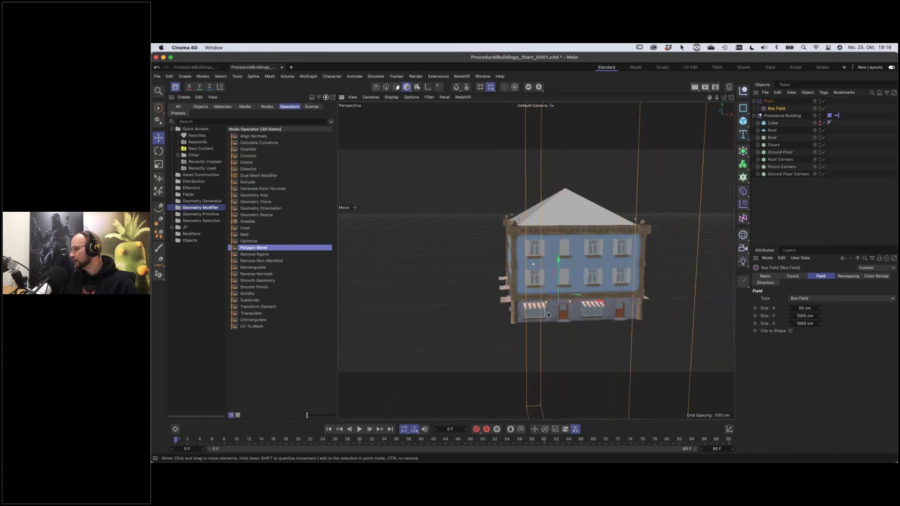
Set the Ground Floor cloner's Clones mode to Sort, trying Blend as well
{"action": "left_click", "coordinate": [762, 154]}
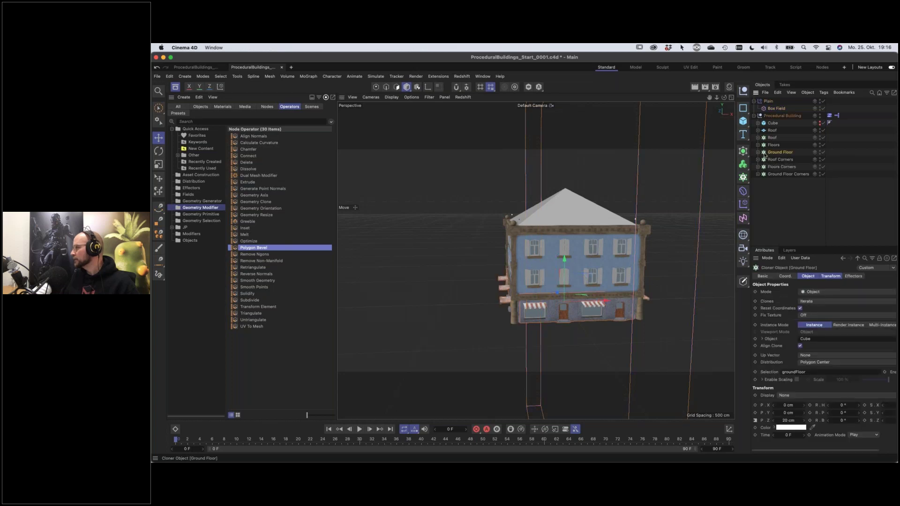
{"action": "left_click", "coordinate": [812, 304]}
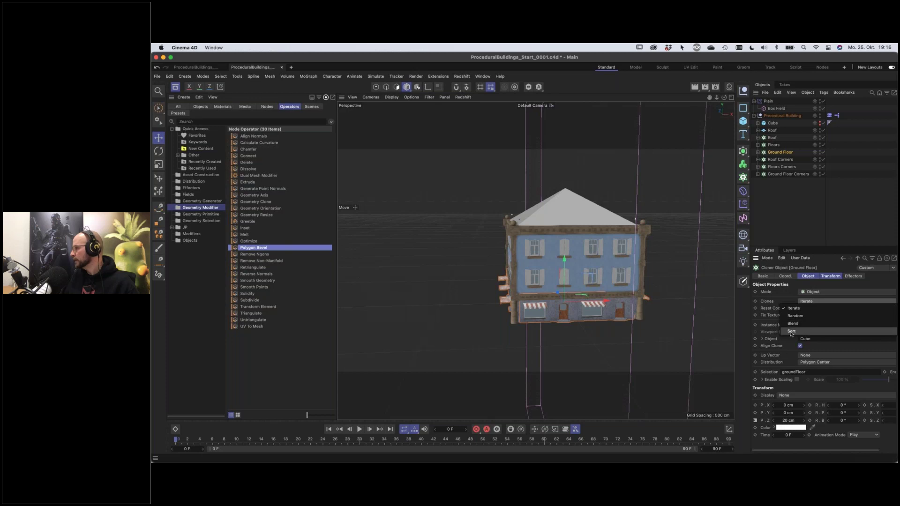
{"action": "left_click", "coordinate": [791, 331]}
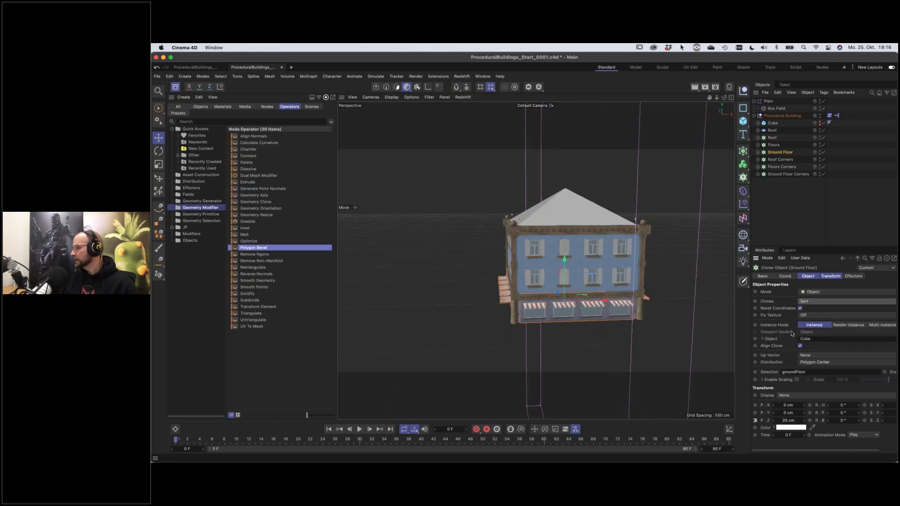
{"action": "left_click", "coordinate": [810, 302]}
{"action": "left_click", "coordinate": [802, 323]}
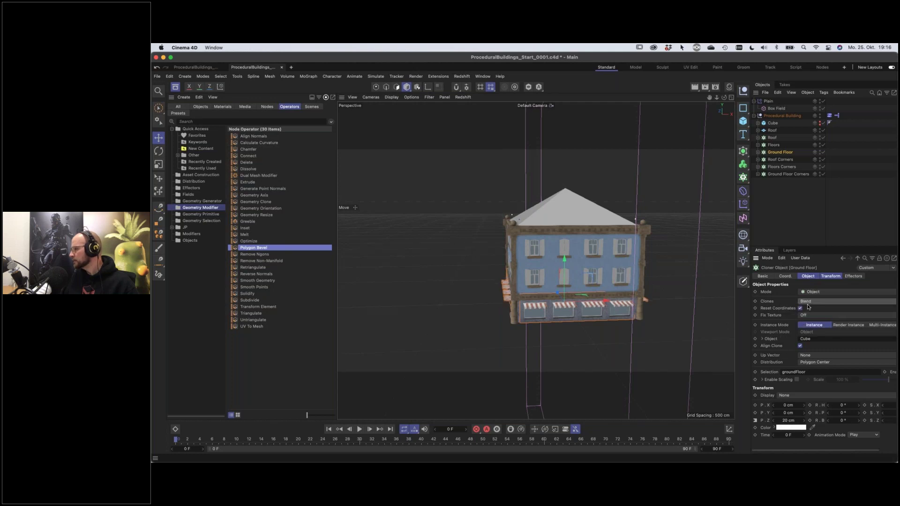
{"action": "left_click", "coordinate": [808, 302]}
{"action": "left_click", "coordinate": [804, 331]}
Add the Plain effector to the Ground Floor cloner's effectors
{"action": "left_click_drag", "start_coordinate": [594, 279], "coordinate": [612, 285], "text": "alt"}
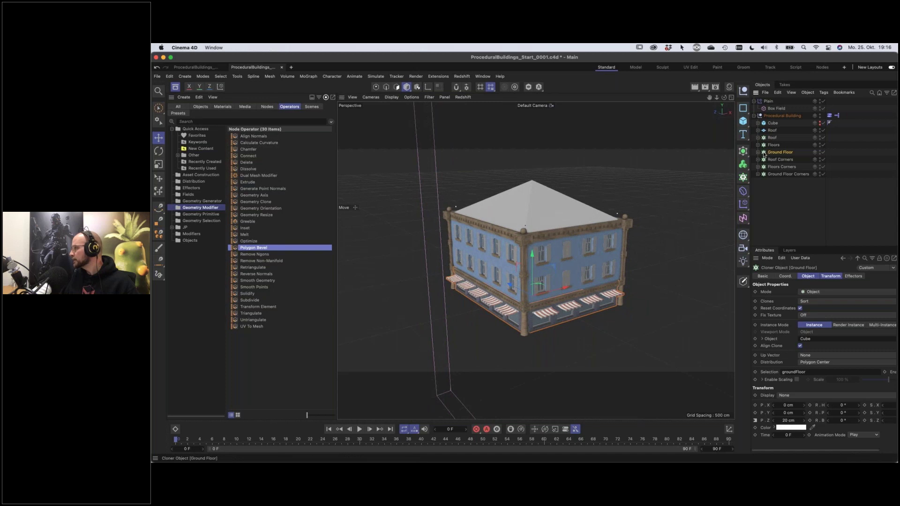
{"action": "left_click", "coordinate": [852, 277]}
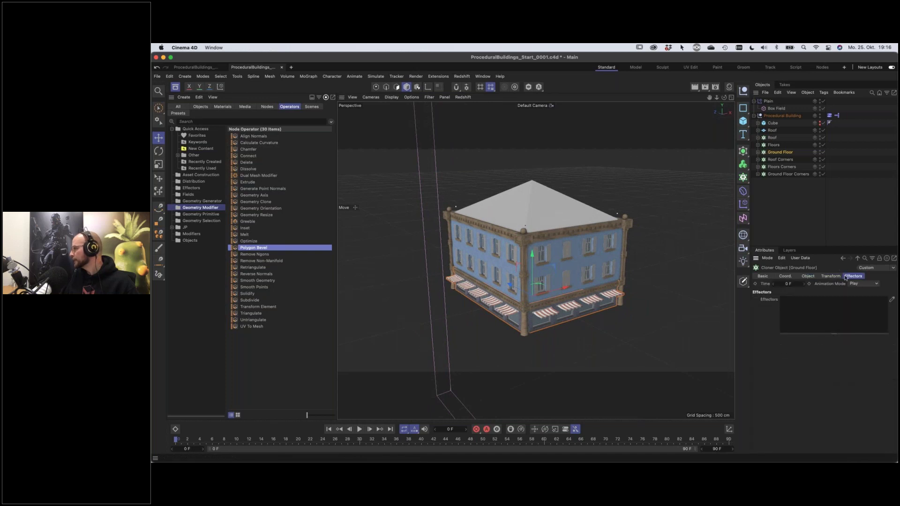
{"action": "left_click_drag", "start_coordinate": [768, 100], "coordinate": [818, 300]}
Move the Plain effector together with its Box Field along the X axis across the front facade
{"action": "left_click_drag", "start_coordinate": [524, 277], "coordinate": [561, 292], "text": "alt"}
{"action": "scroll", "coordinate": [584, 291], "scroll_direction": "up", "scroll_amount": 3}
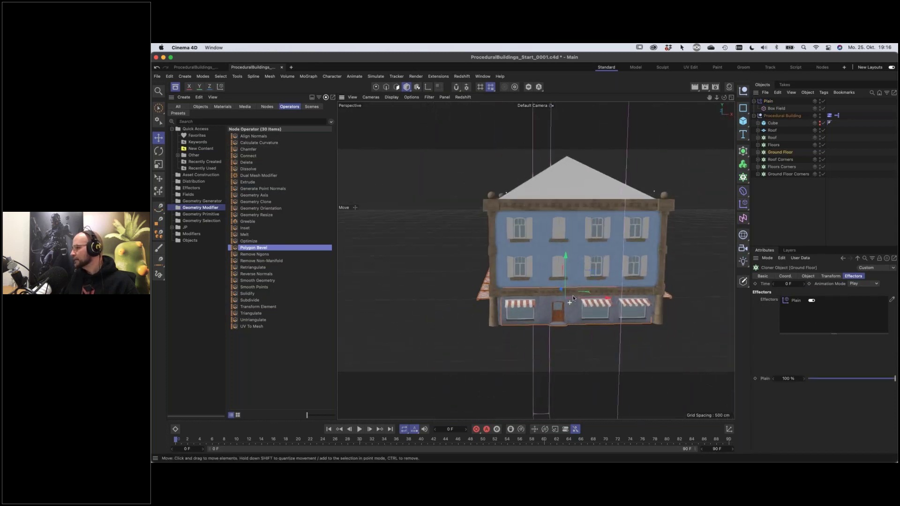
{"action": "left_click", "coordinate": [768, 101]}
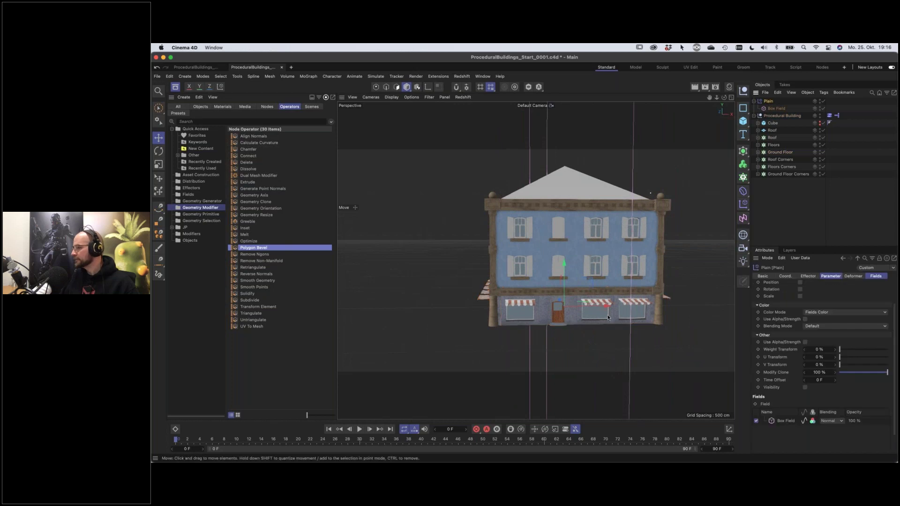
{"action": "mouse_move", "coordinate": [606, 307]}
{"action": "left_mouse_down"}
{"action": "mouse_move", "coordinate": [626, 307]}
{"action": "mouse_move", "coordinate": [572, 309]}
{"action": "mouse_move", "coordinate": [610, 309]}
{"action": "mouse_move", "coordinate": [599, 324]}
{"action": "left_mouse_up"}
Rotate the Plain effector and its Box Field about the vertical axis so the field crosses the building's adjacent facade
{"action": "key", "text": "r"}
{"action": "scroll", "coordinate": [554, 300], "scroll_direction": "down", "scroll_amount": 5}
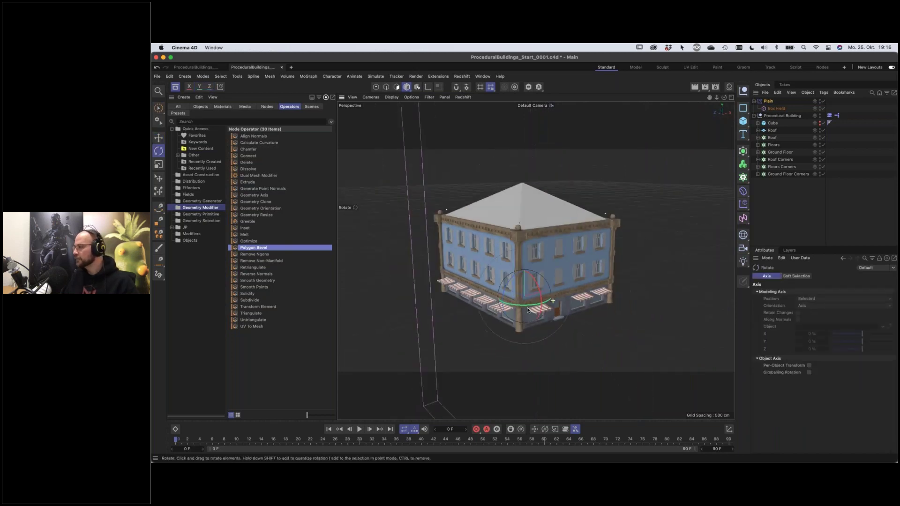
{"action": "left_click_drag", "start_coordinate": [481, 305], "coordinate": [538, 299]}
{"action": "scroll", "coordinate": [544, 292], "scroll_direction": "up", "scroll_amount": 4}
{"action": "scroll", "coordinate": [545, 294], "scroll_direction": "up", "scroll_amount": 1}
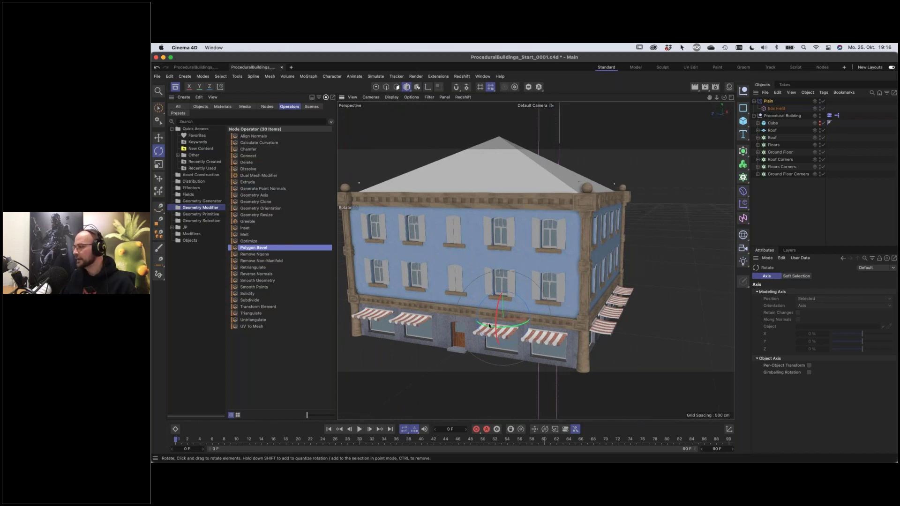
{"action": "scroll", "coordinate": [485, 316], "scroll_direction": "down", "scroll_amount": 2}
{"action": "left_click_drag", "start_coordinate": [479, 314], "coordinate": [550, 284], "text": "alt"}
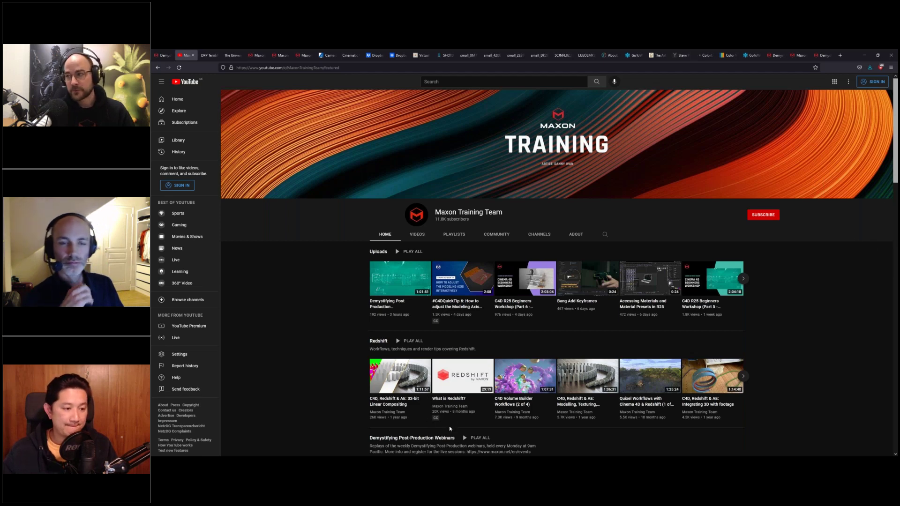
In the web browser, view Maxon's certification page and the event page for Demystifying Post-Production: Managing Color, Session 1
{"action": "mouse_move", "coordinate": [647, 267]}
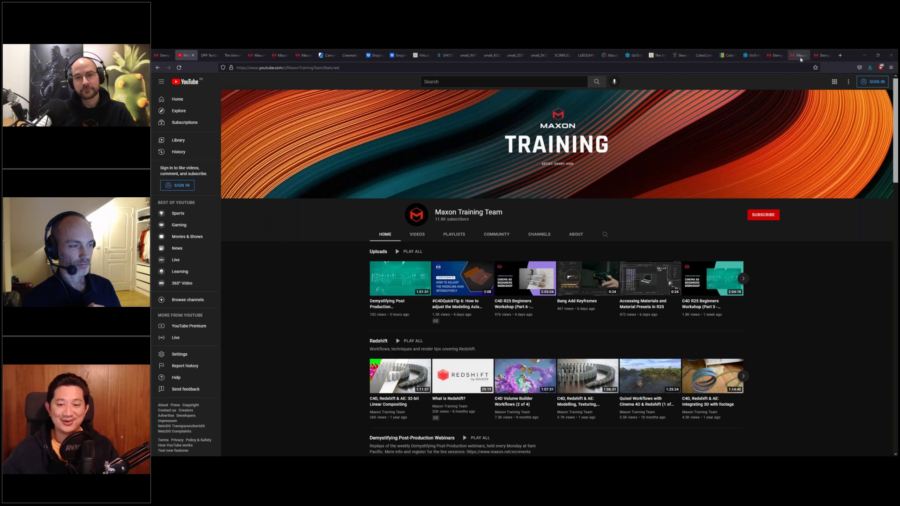
{"action": "left_click", "coordinate": [776, 55]}
{"action": "left_click", "coordinate": [798, 56]}
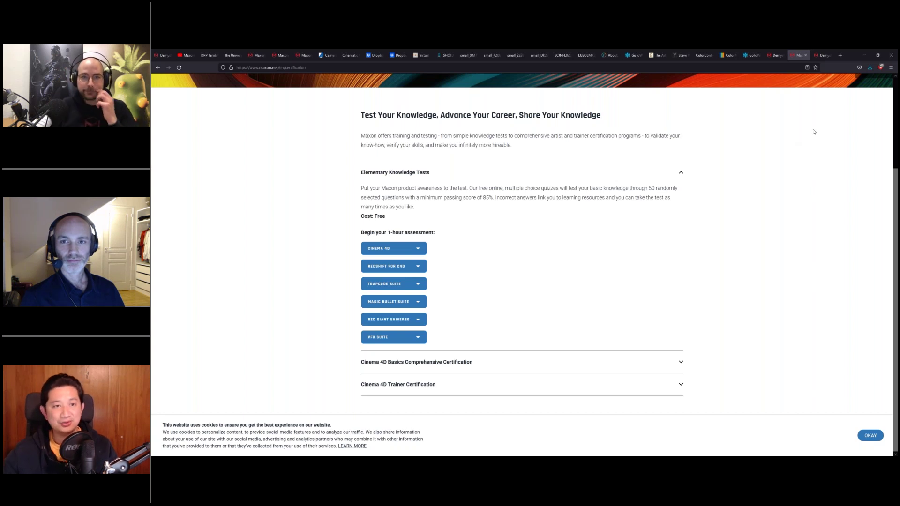
{"action": "left_click", "coordinate": [821, 56]}
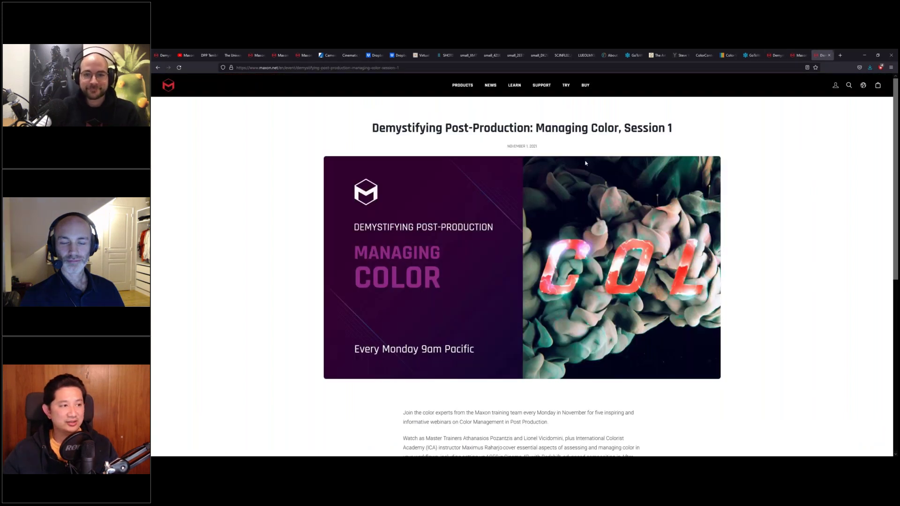